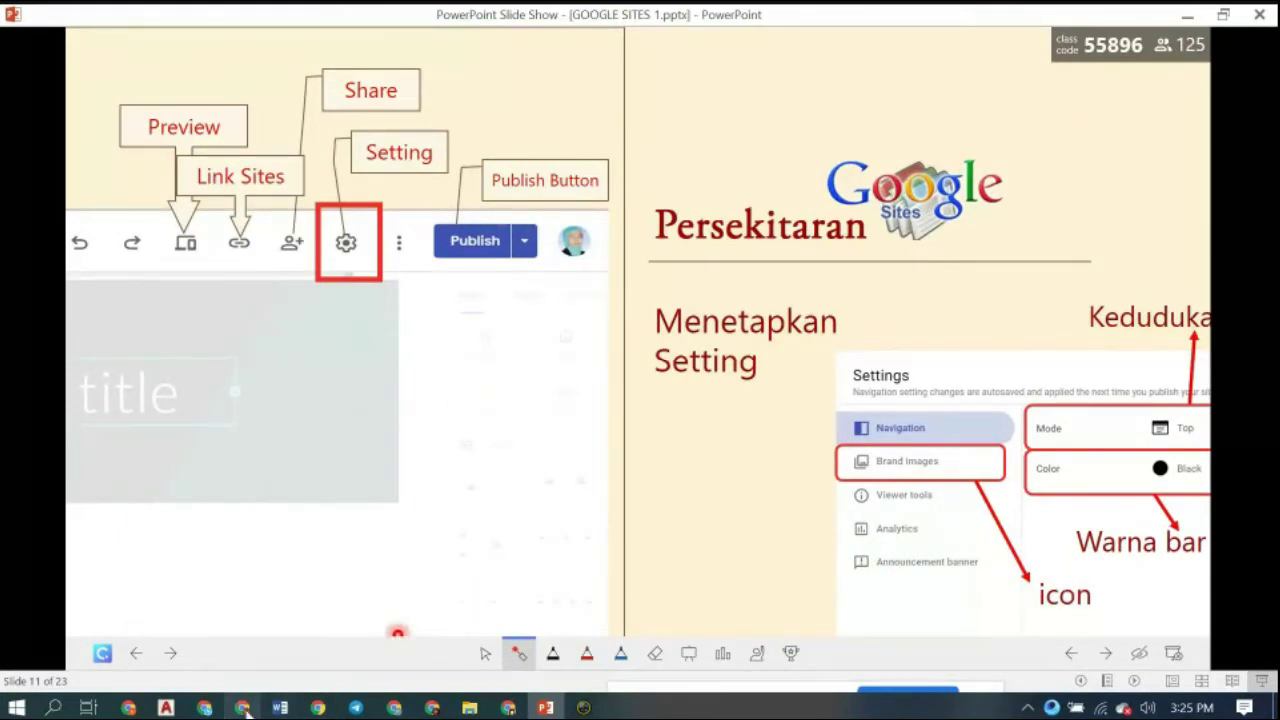
- Switch to Chrome, go to the Google Sites home page from the PPPS3013 editor and create a new blank site
mouse_move(205, 708)
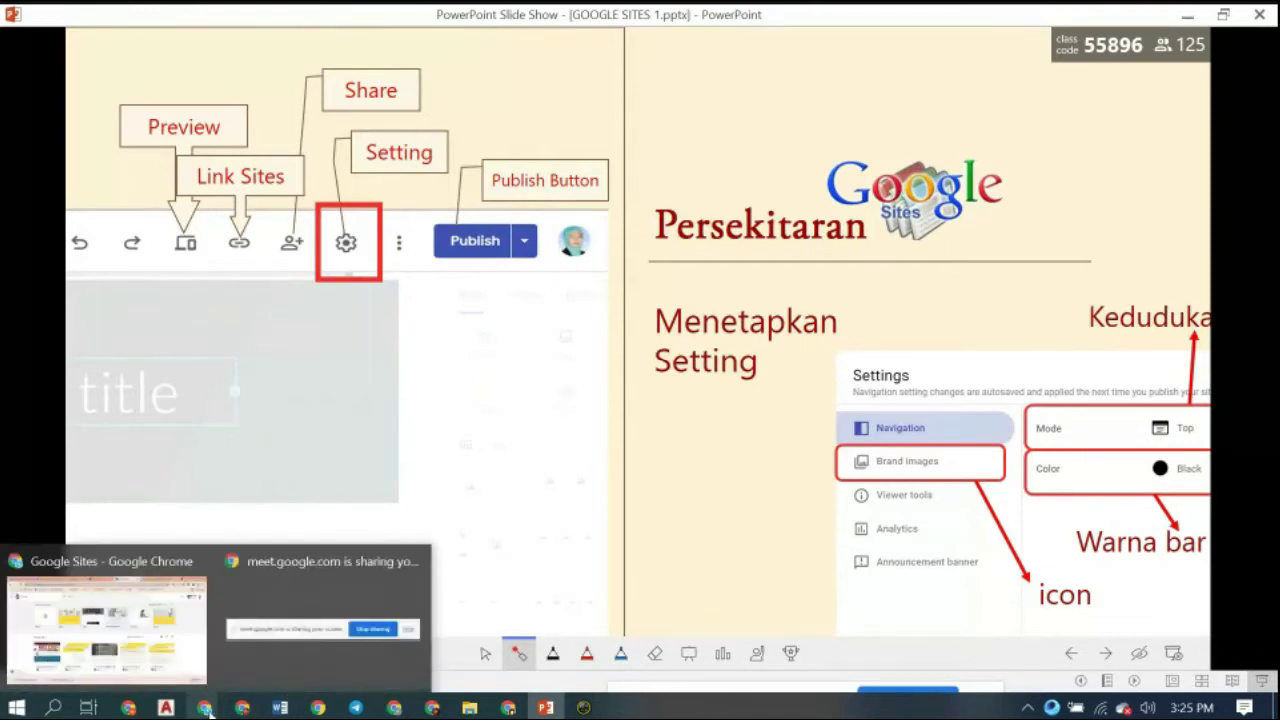
click(243, 708)
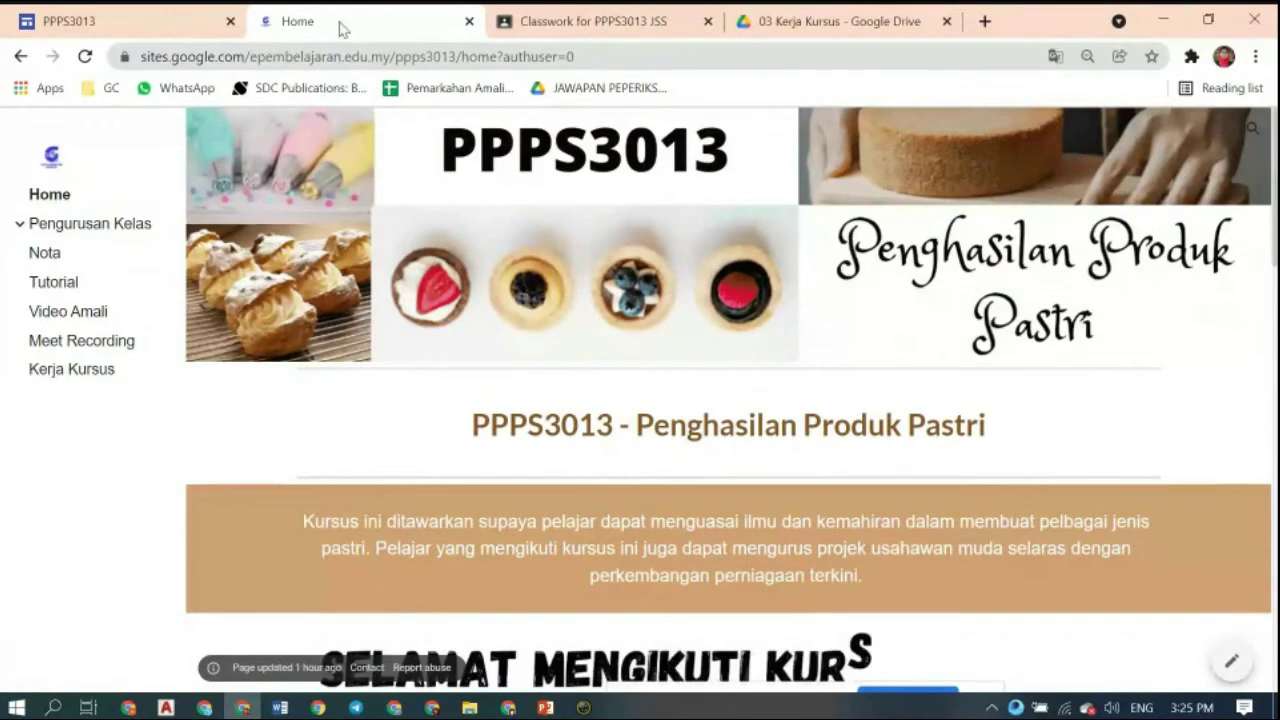
click(105, 20)
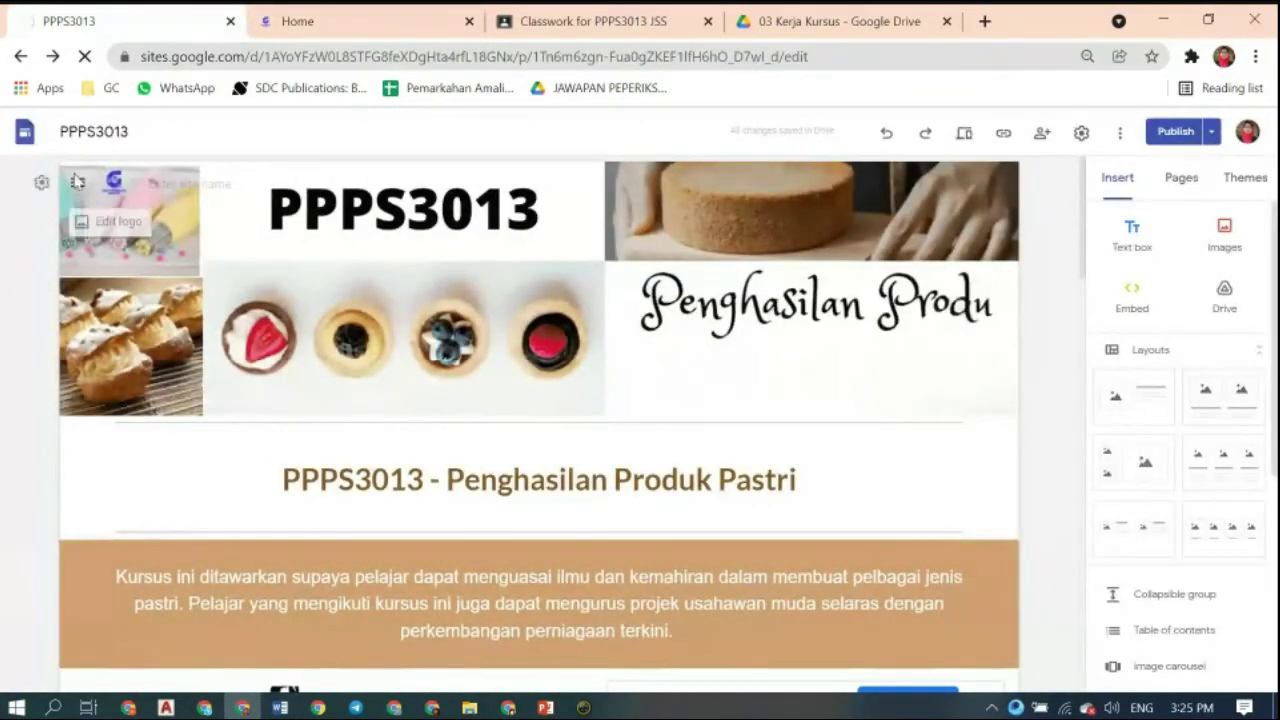
click(25, 133)
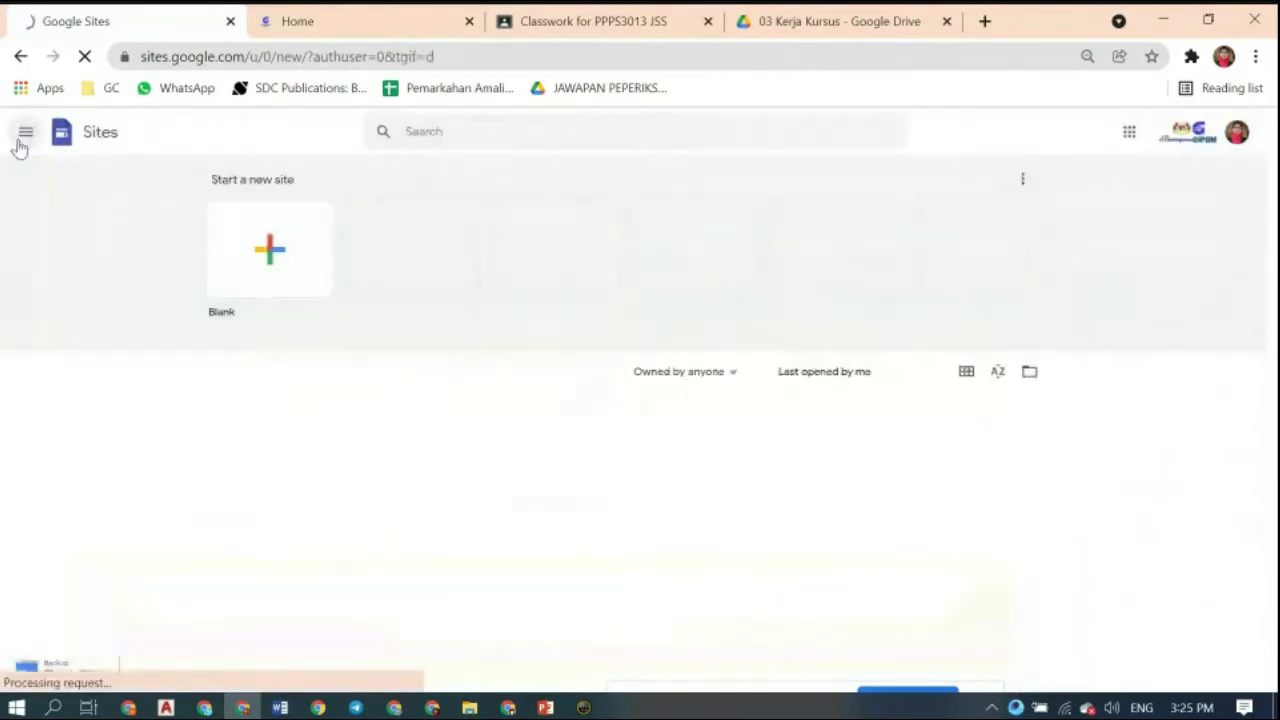
click(272, 258)
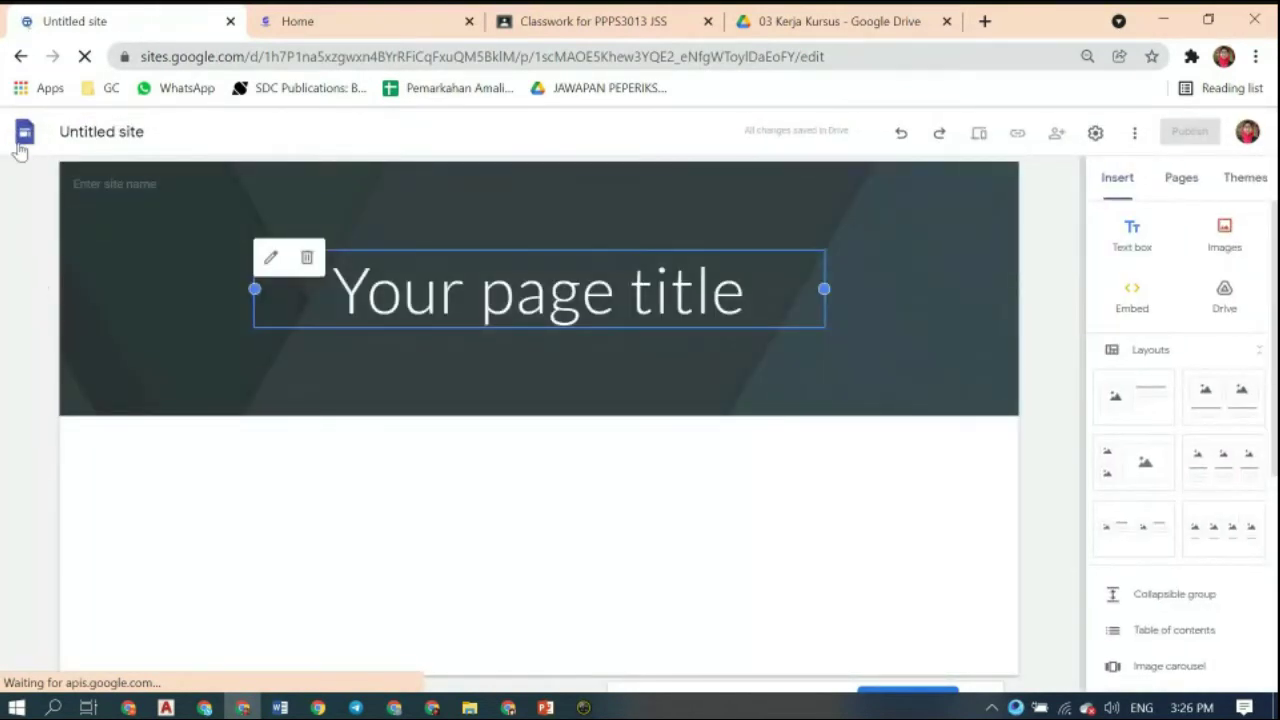
right_click(20, 148)
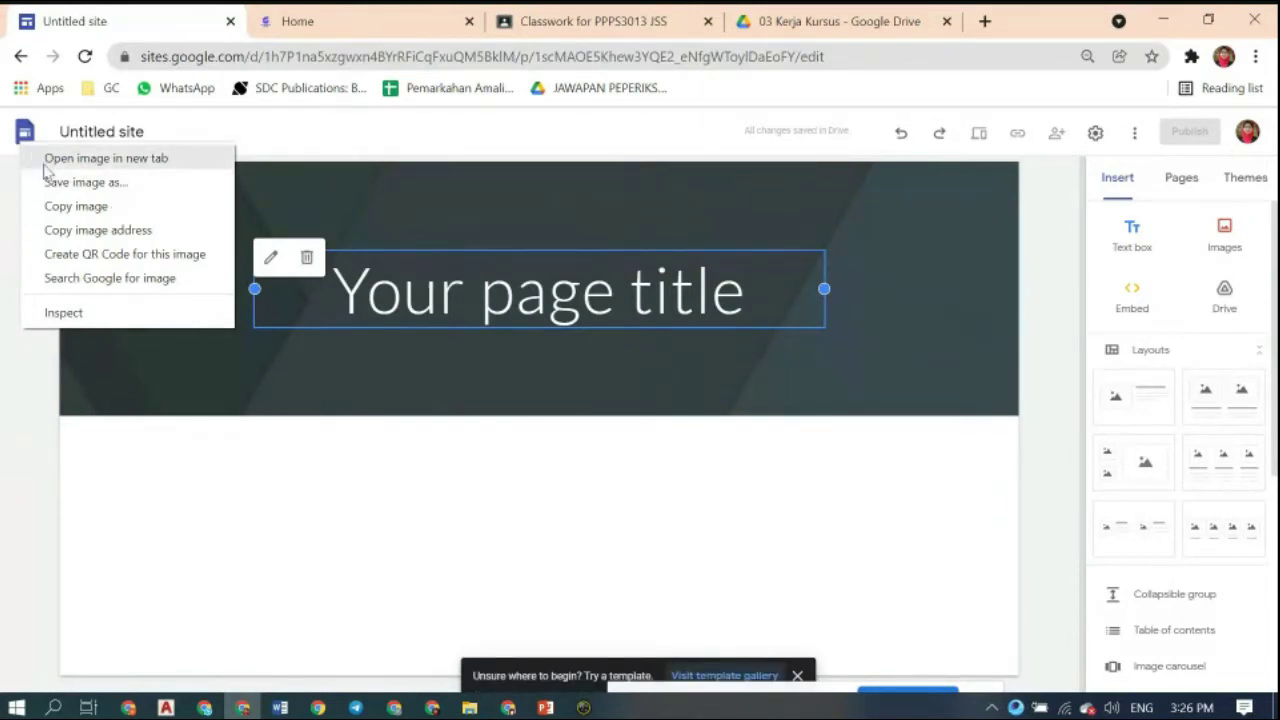
click(75, 206)
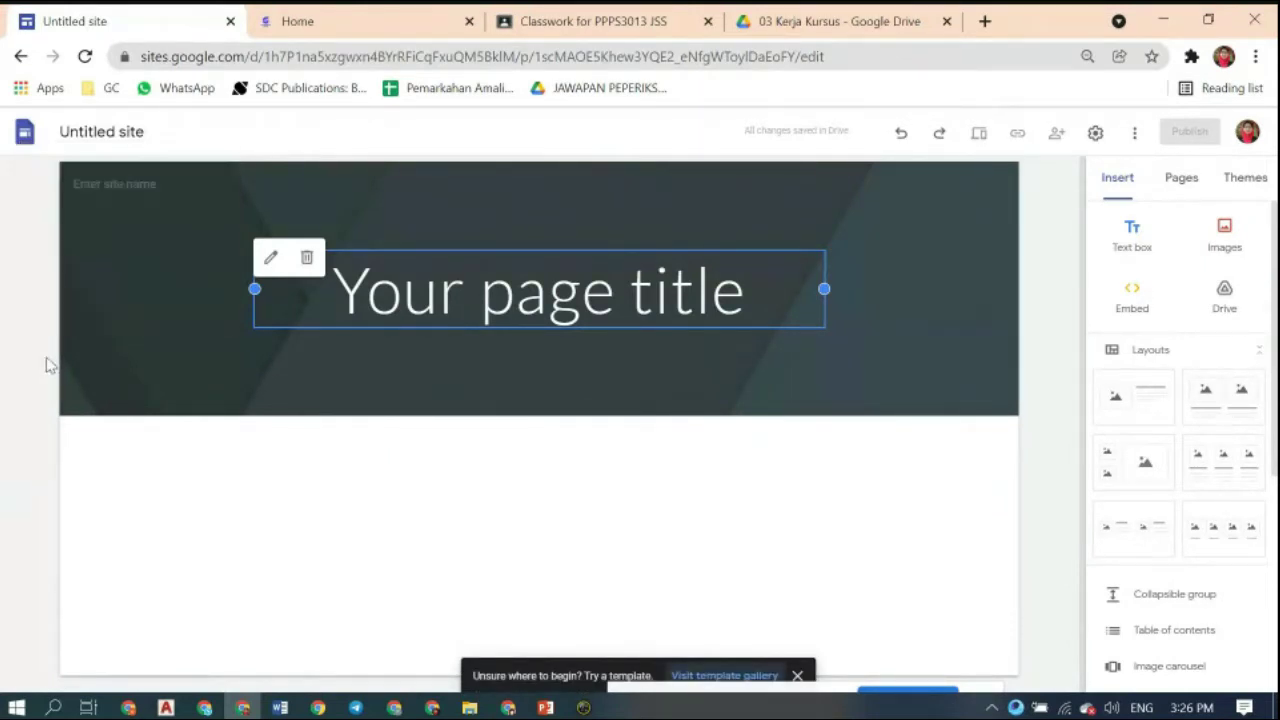
click(131, 271)
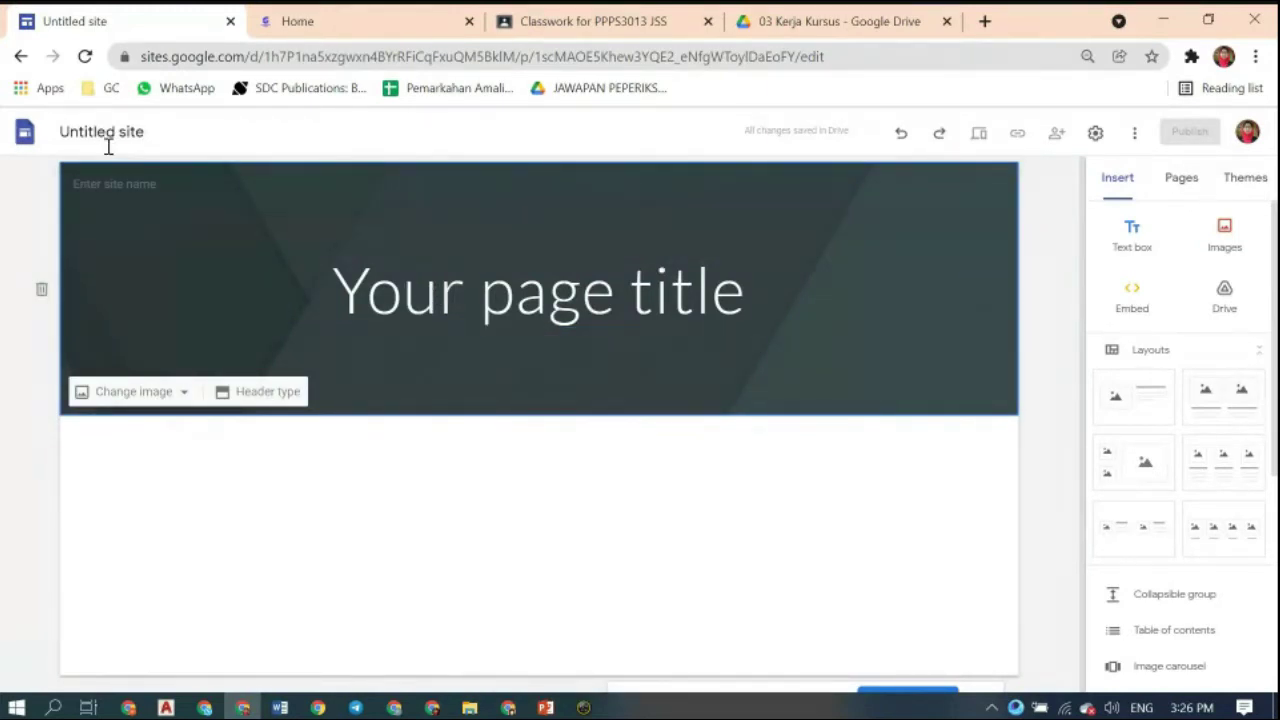
click(60, 132)
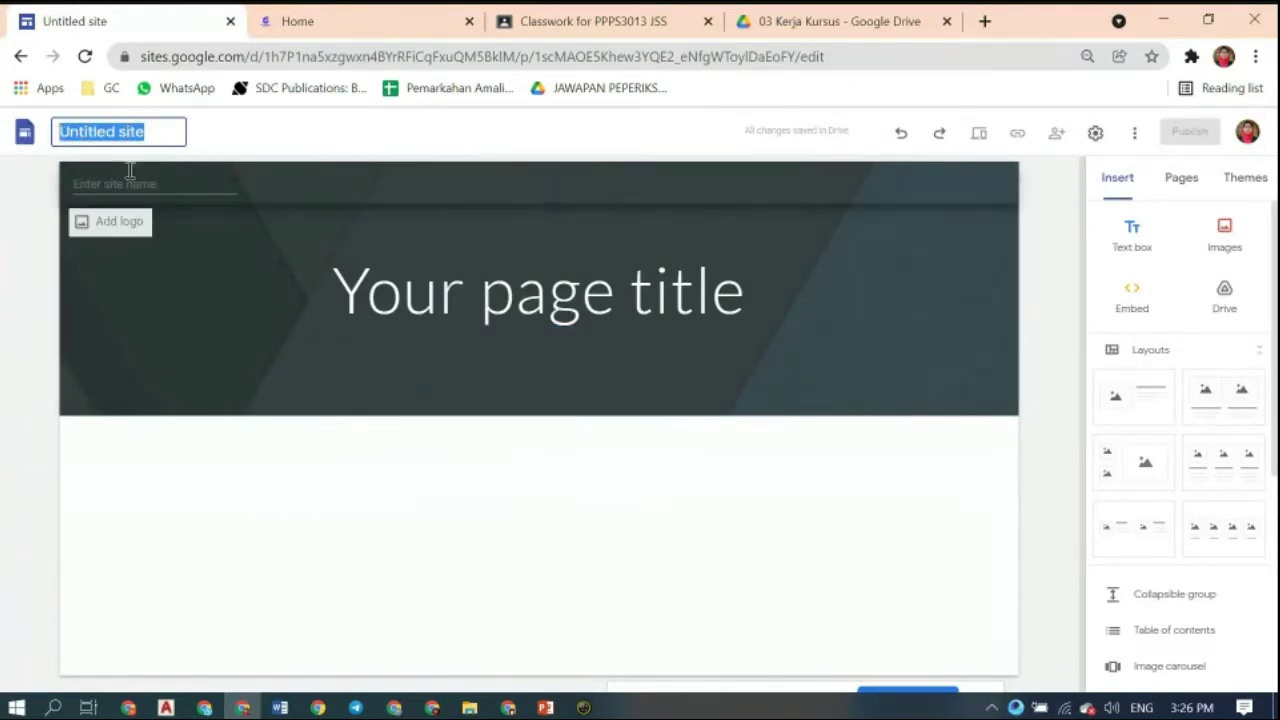
click(980, 137)
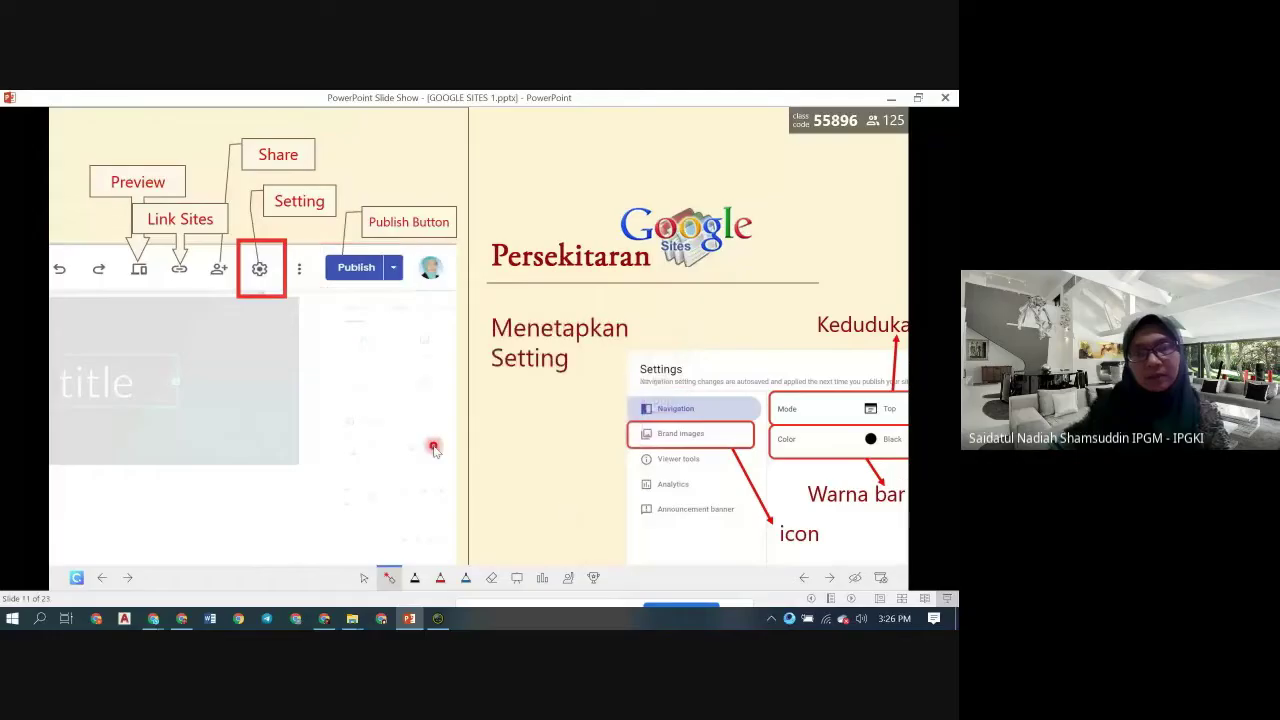
- Switch from the slide show back to the untitled site in Chrome and open its settings
click(183, 620)
click(80, 550)
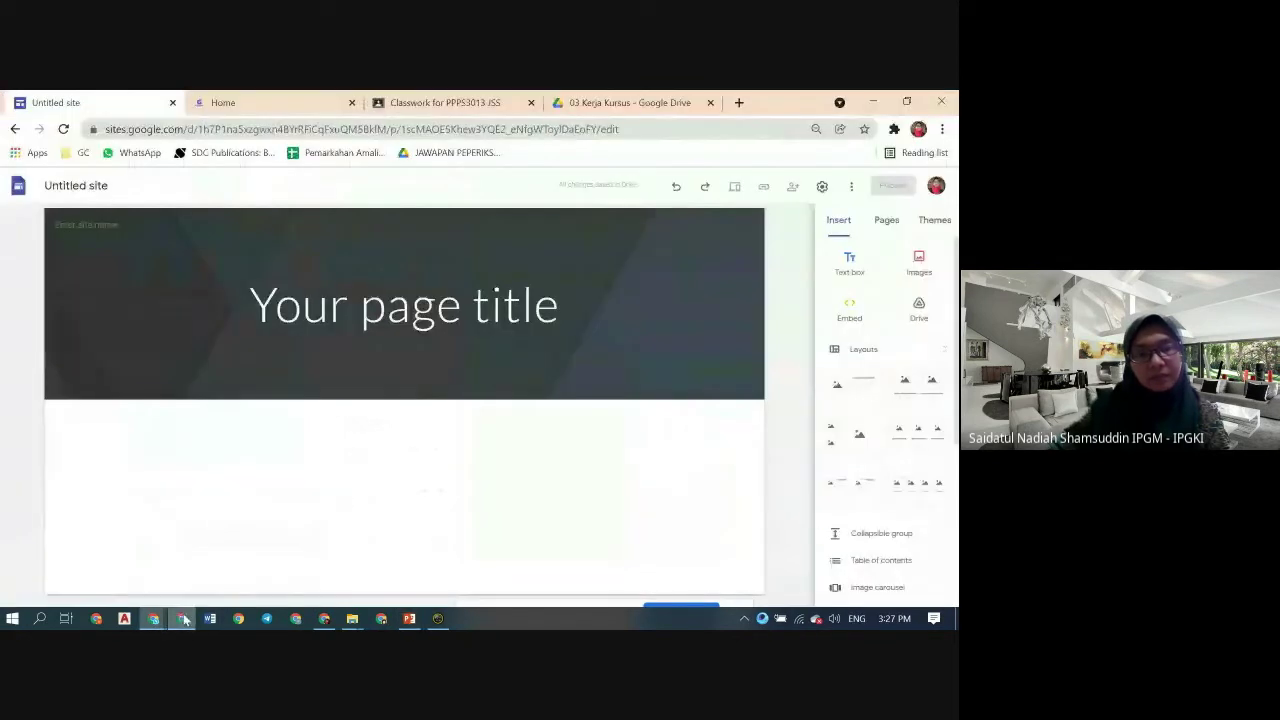
click(822, 188)
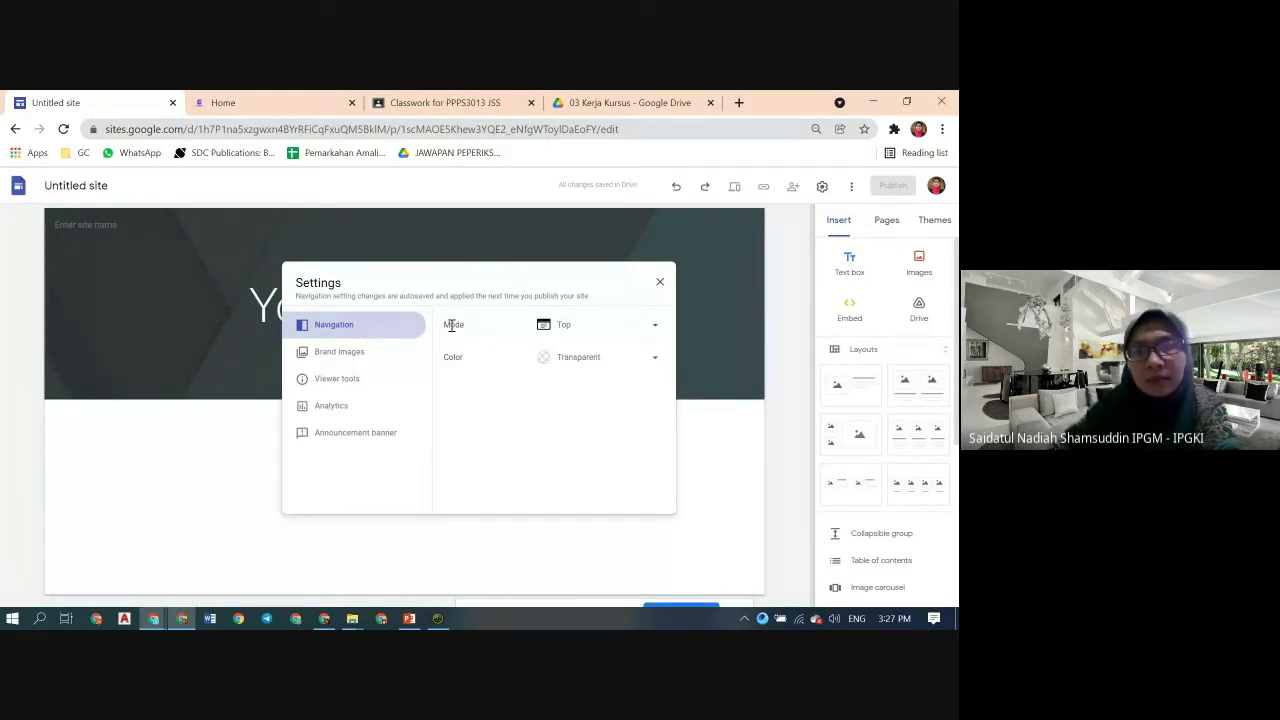
- Try the Side navigation mode for the untitled site, and set the mode back to Top
click(619, 331)
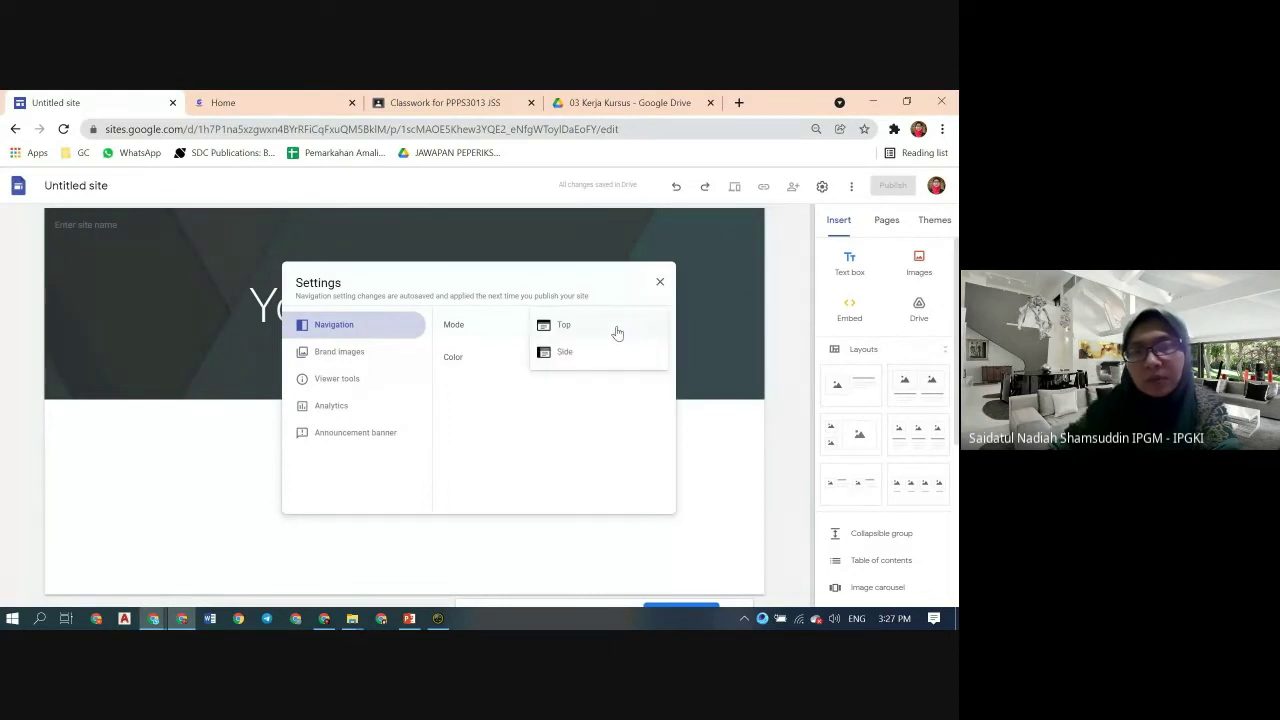
click(568, 352)
click(566, 334)
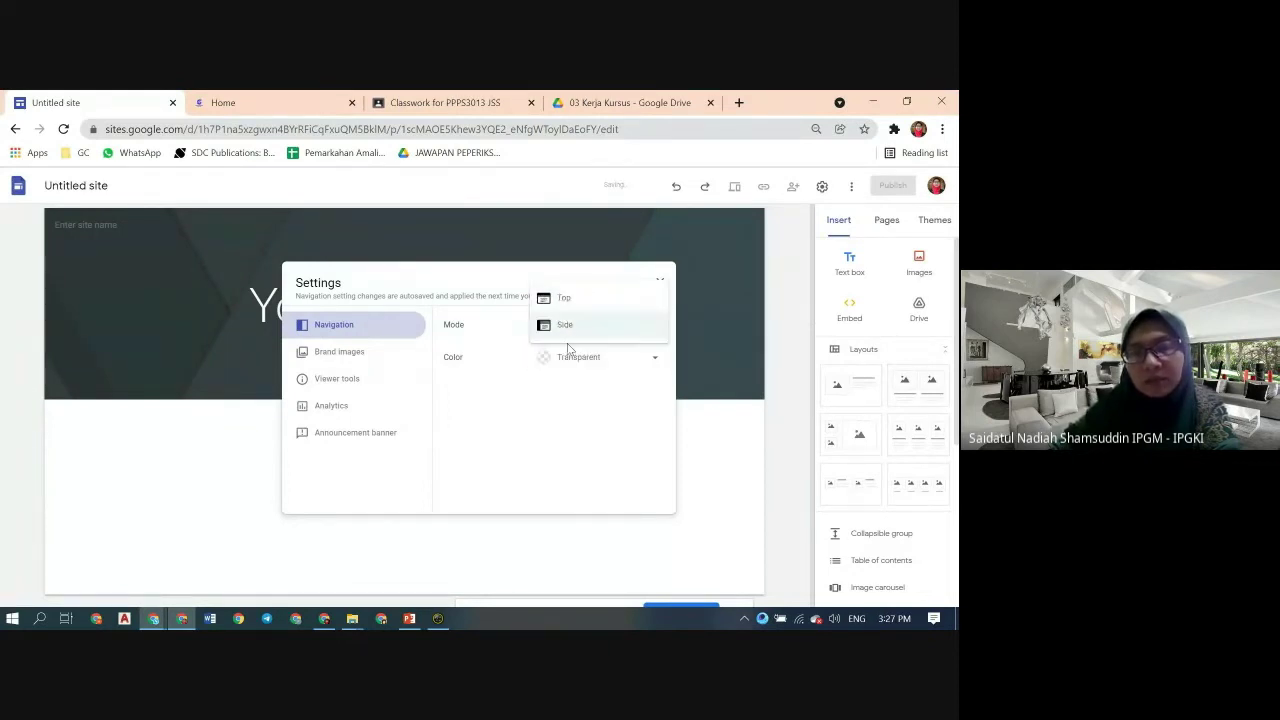
click(563, 300)
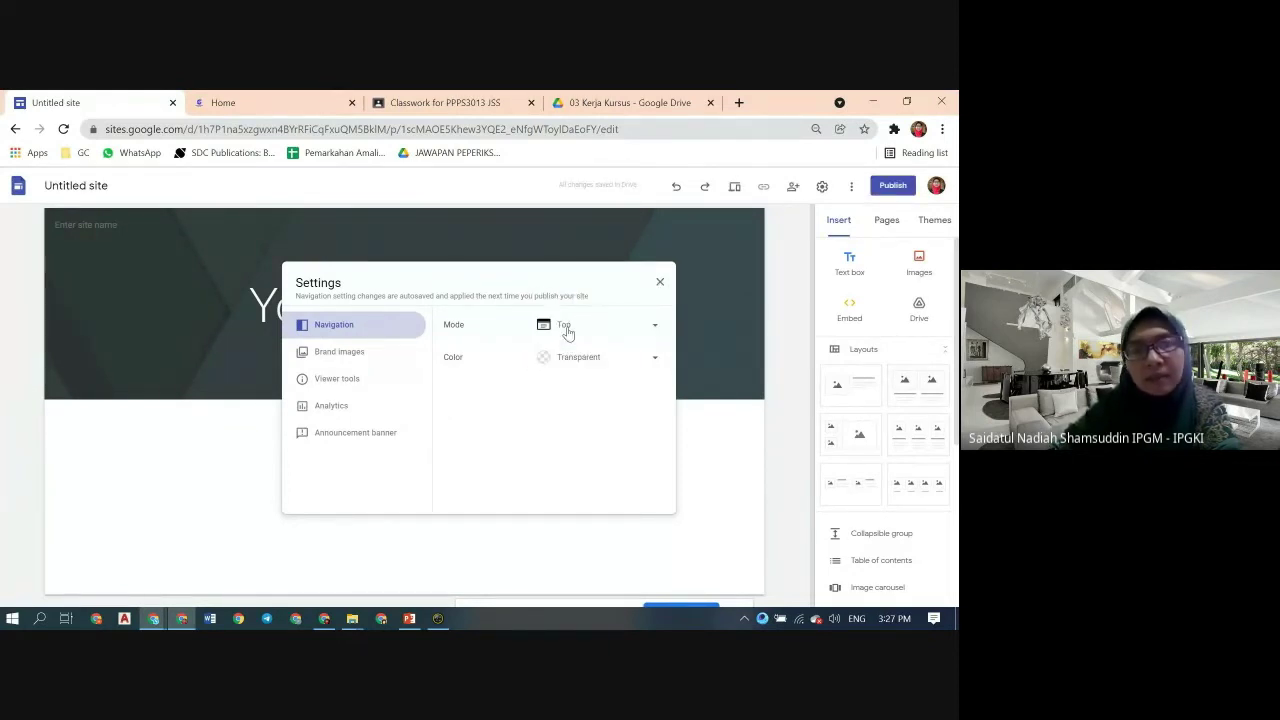
- Open the published ELEKTIF RBT site and compare its menu placement with that of the published PPPS3013 site
click(252, 103)
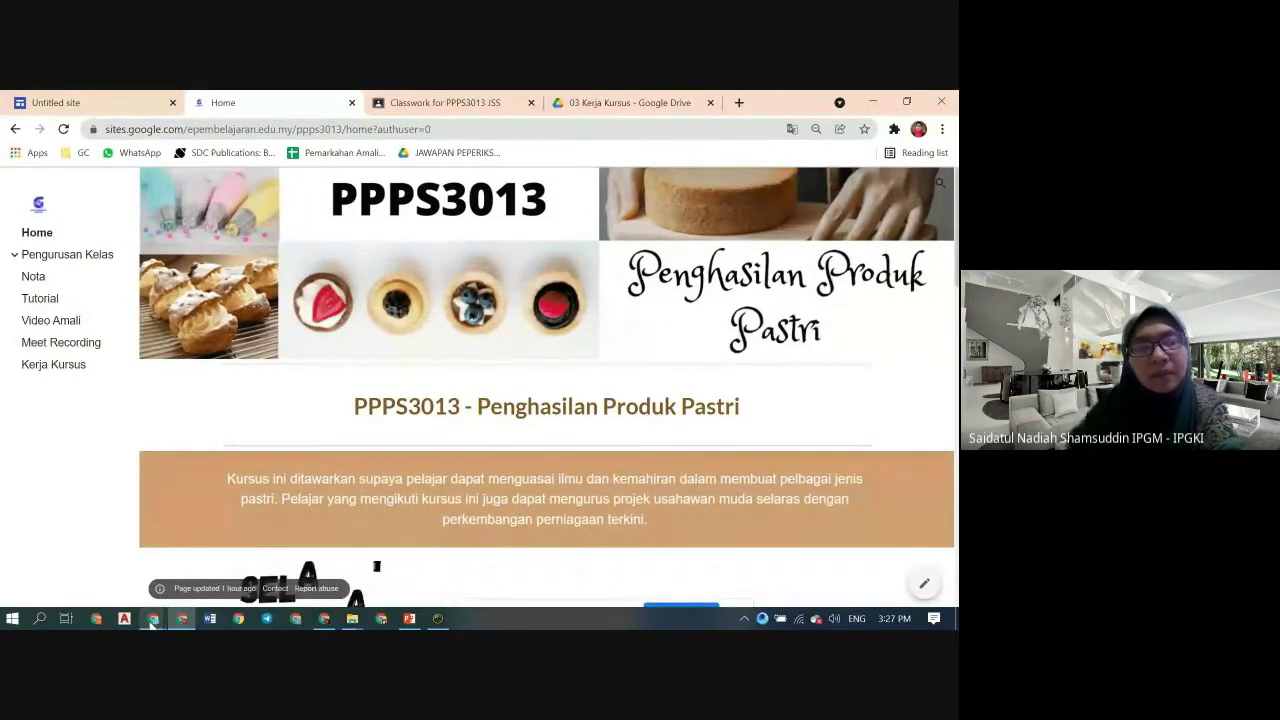
mouse_move(153, 618)
click(92, 525)
click(191, 451)
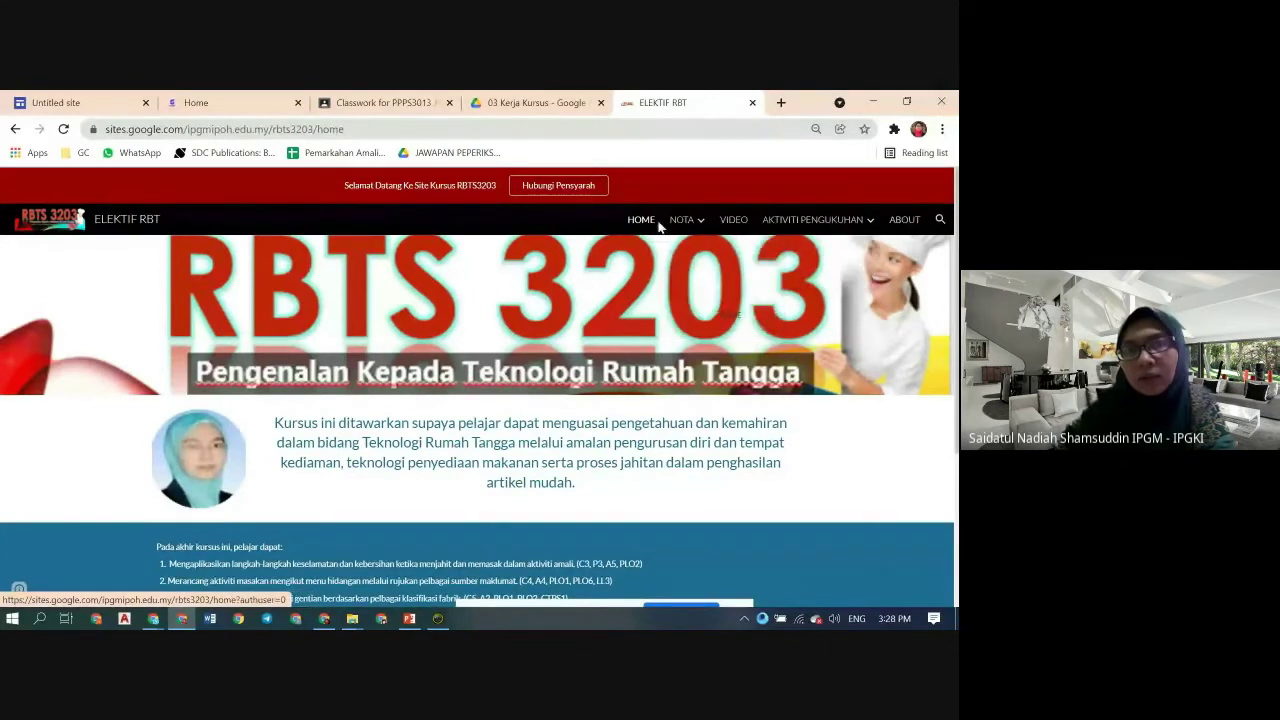
click(229, 101)
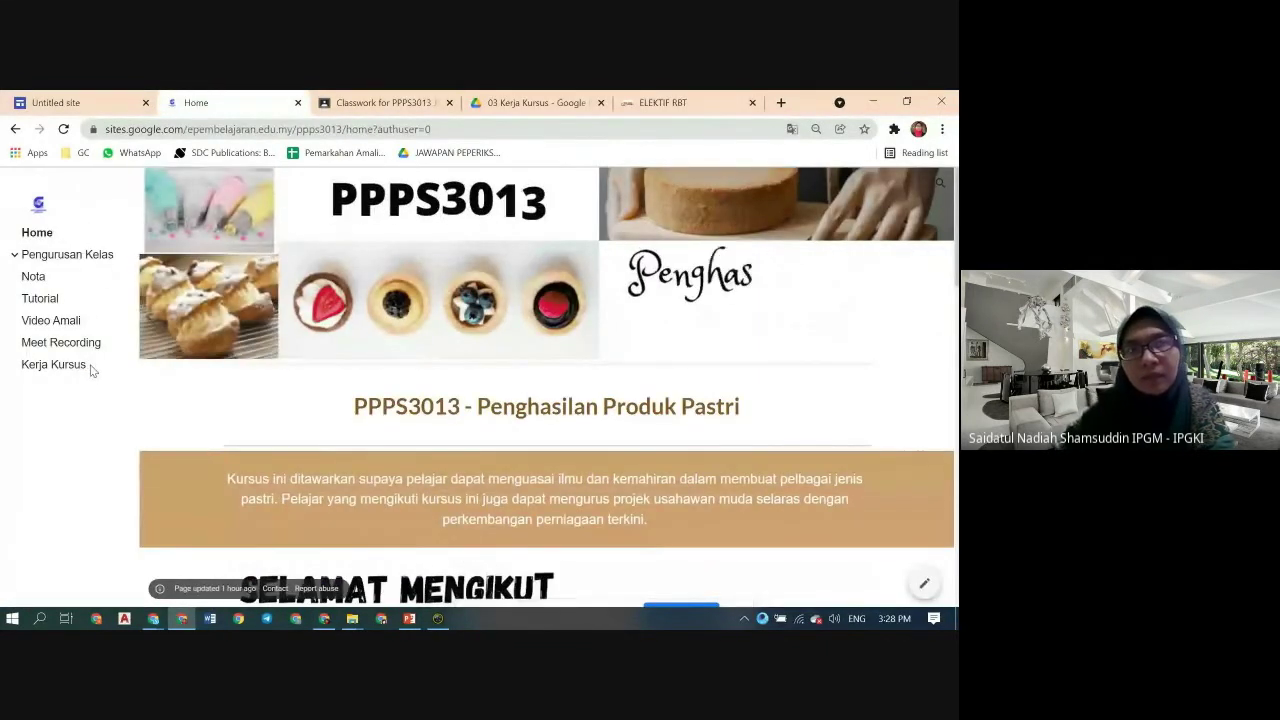
- Examine the untitled site's navigation color options and compare them with the menus of the ELEKTIF RBT and PPPS3013 sites
click(80, 103)
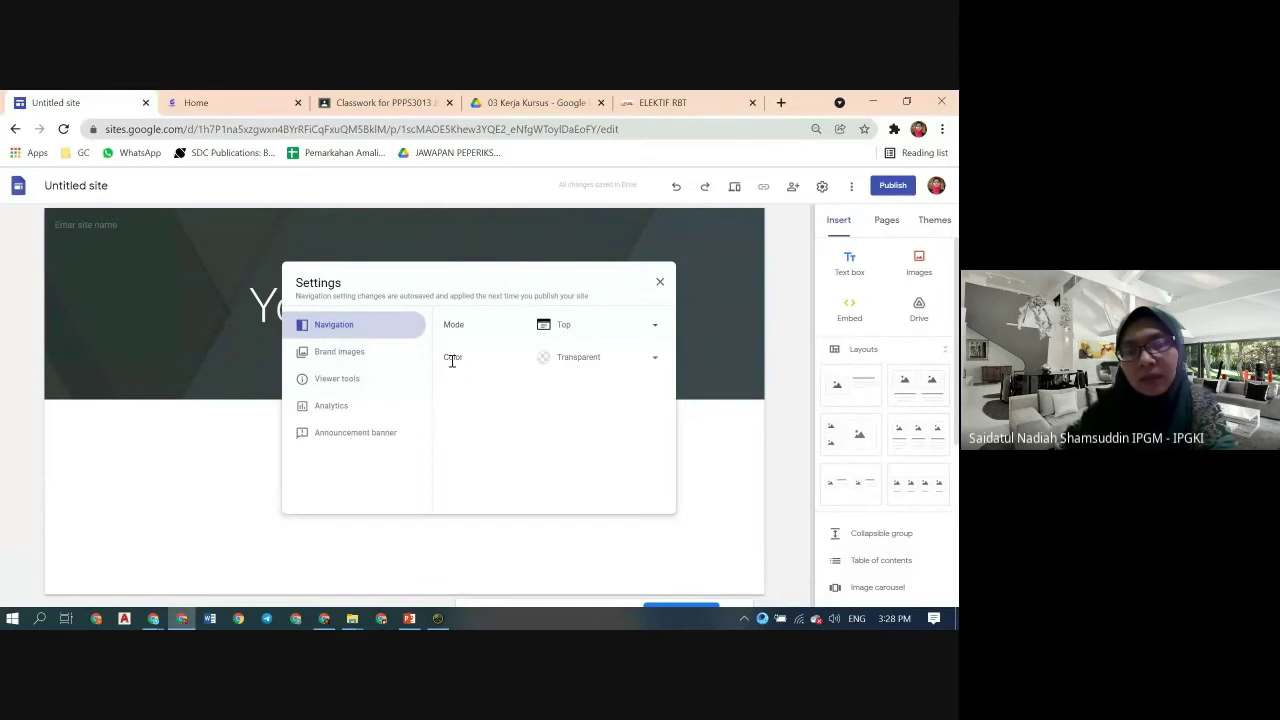
click(592, 363)
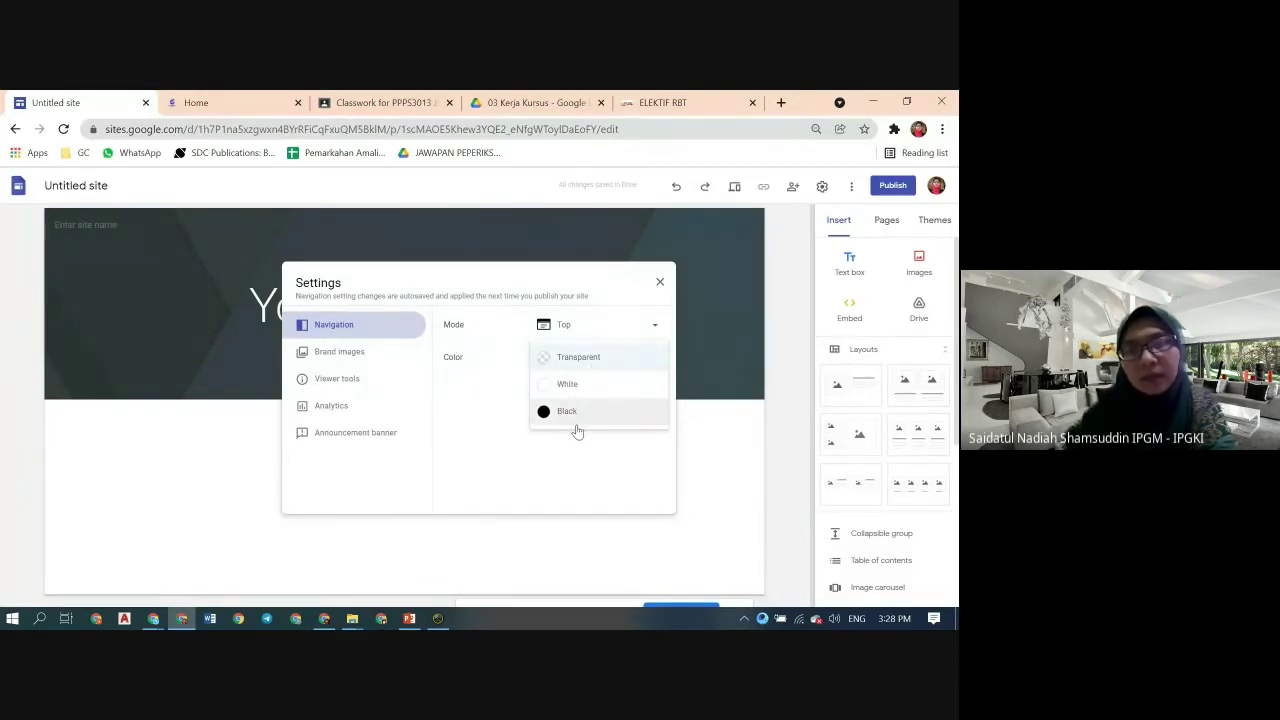
click(670, 103)
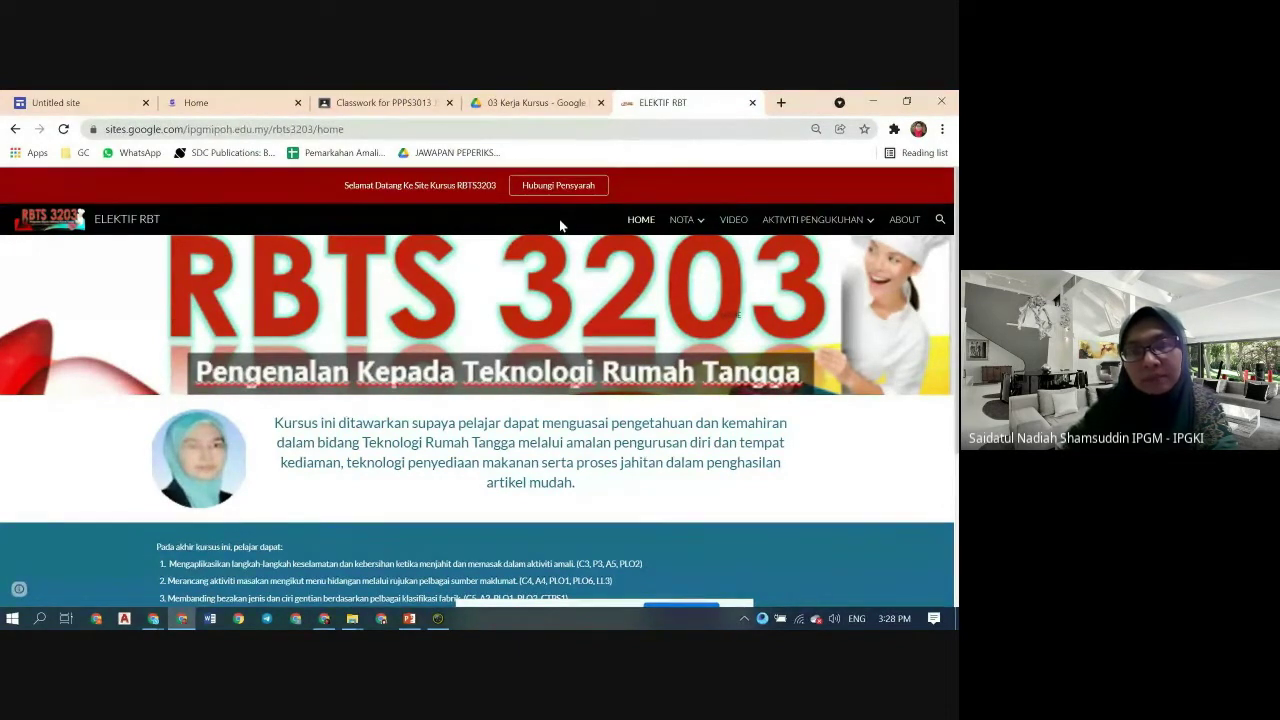
click(252, 105)
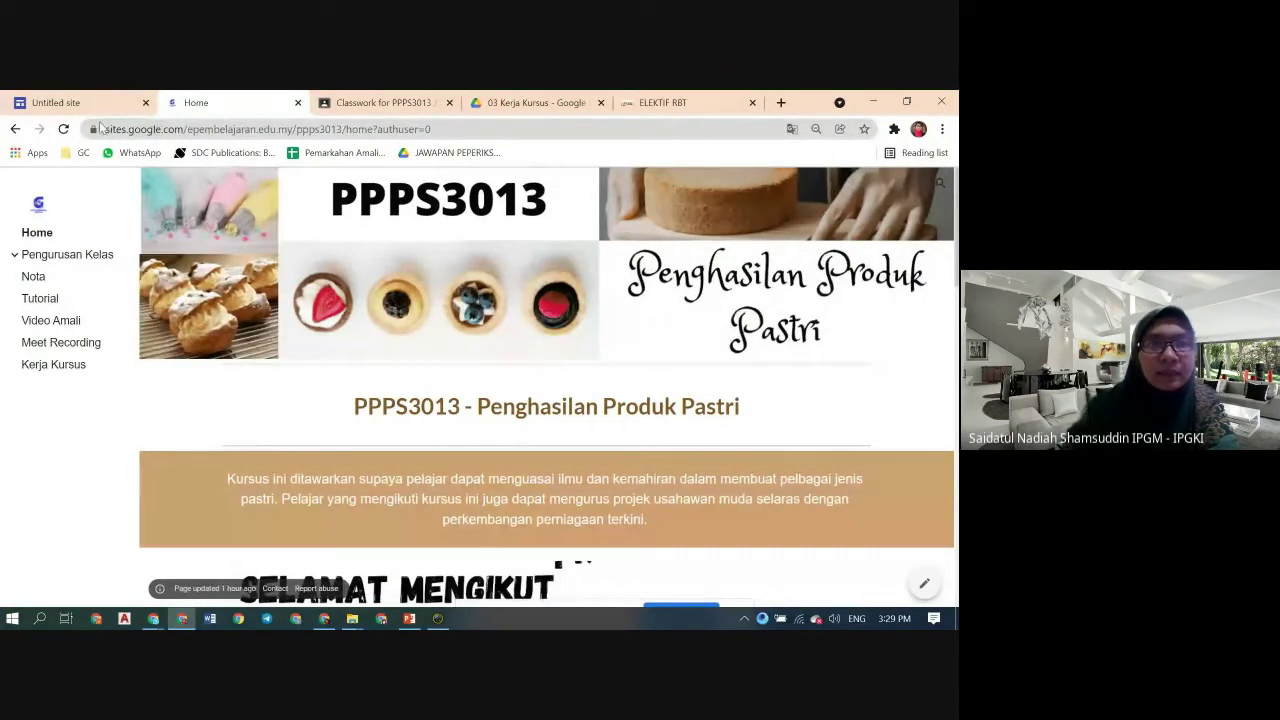
- Open the untitled site's Brand images settings and look at the logo on the published PPPS3013 site
click(55, 102)
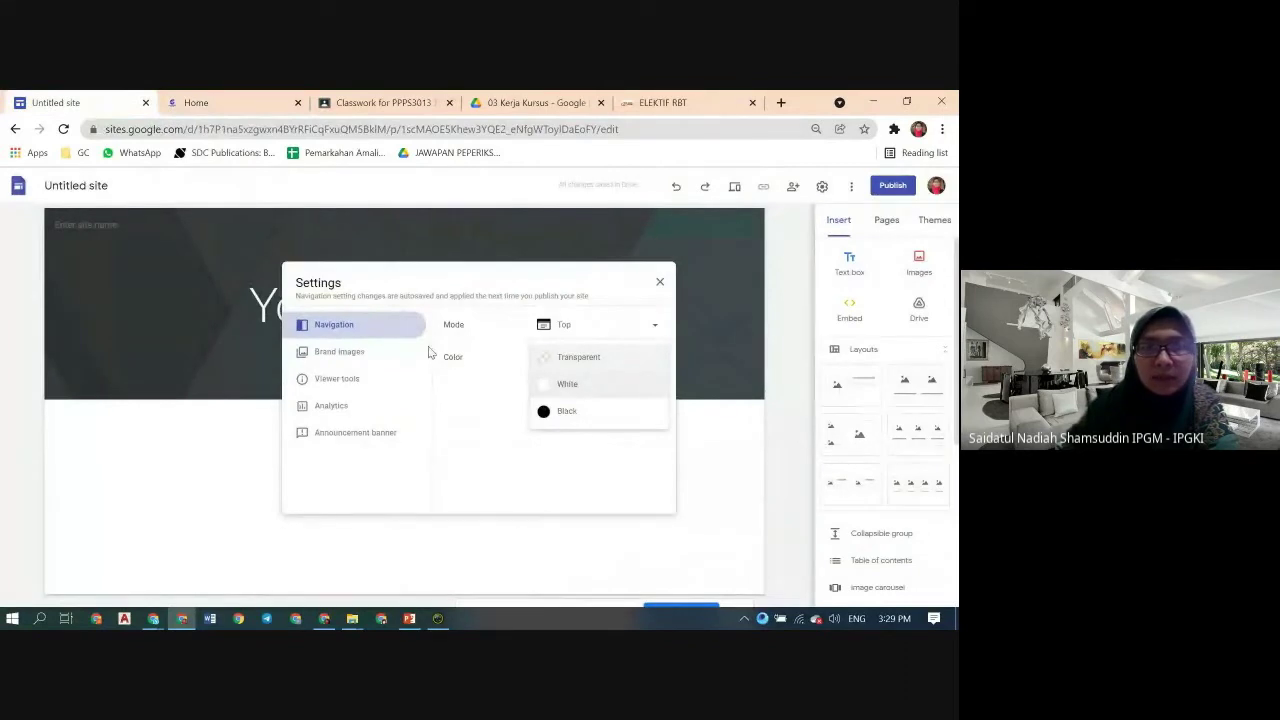
click(349, 353)
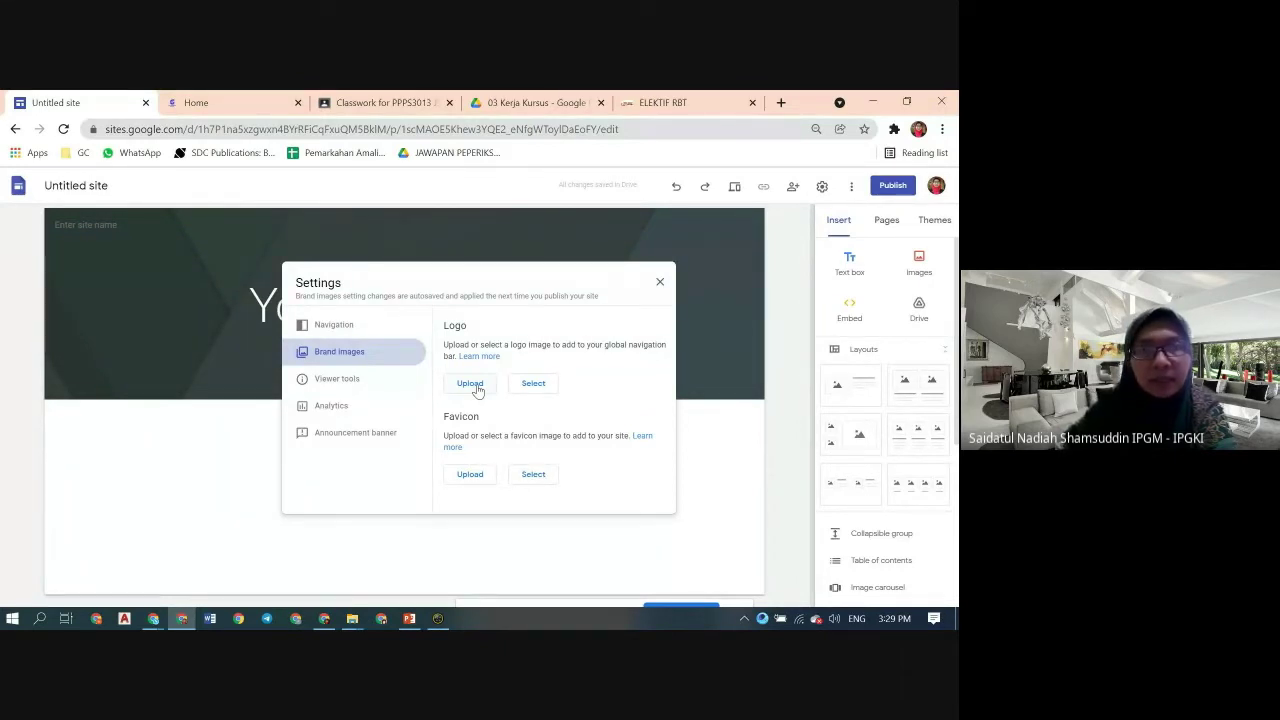
click(188, 103)
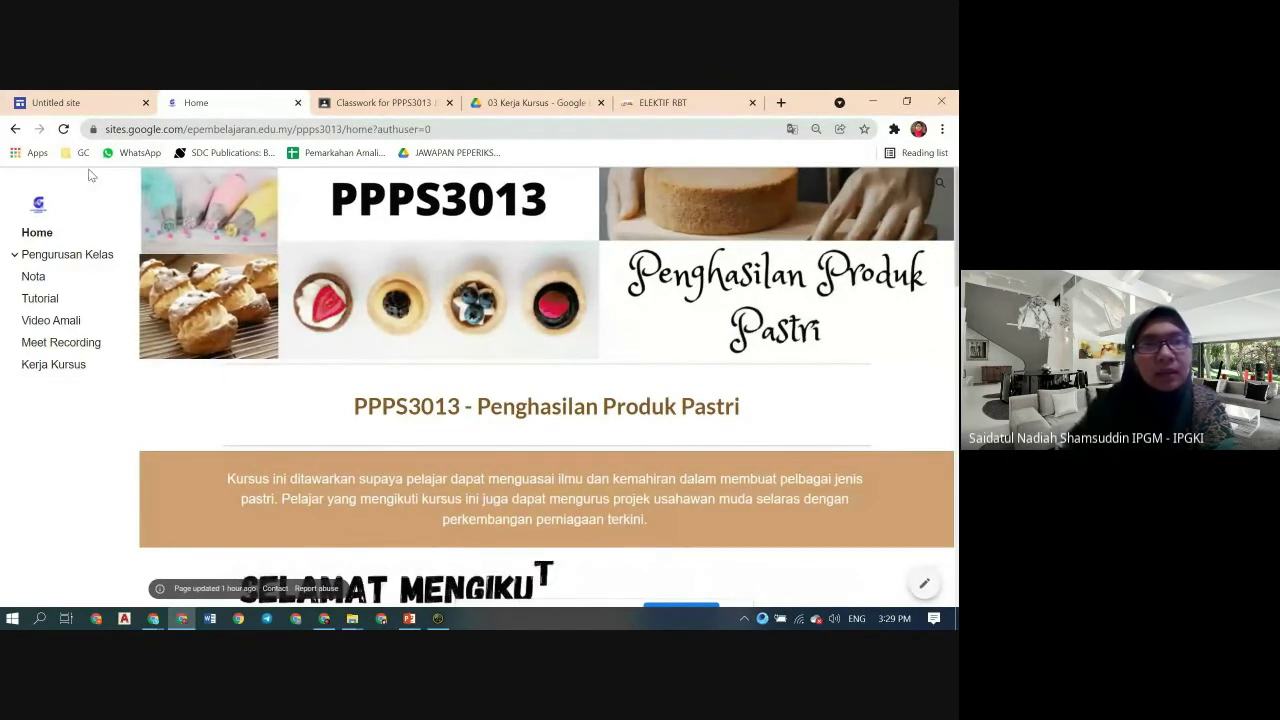
- Mark the Logo heading and the Sites icon in red ink, and compare with the logo on the PPPS3013 site
click(55, 102)
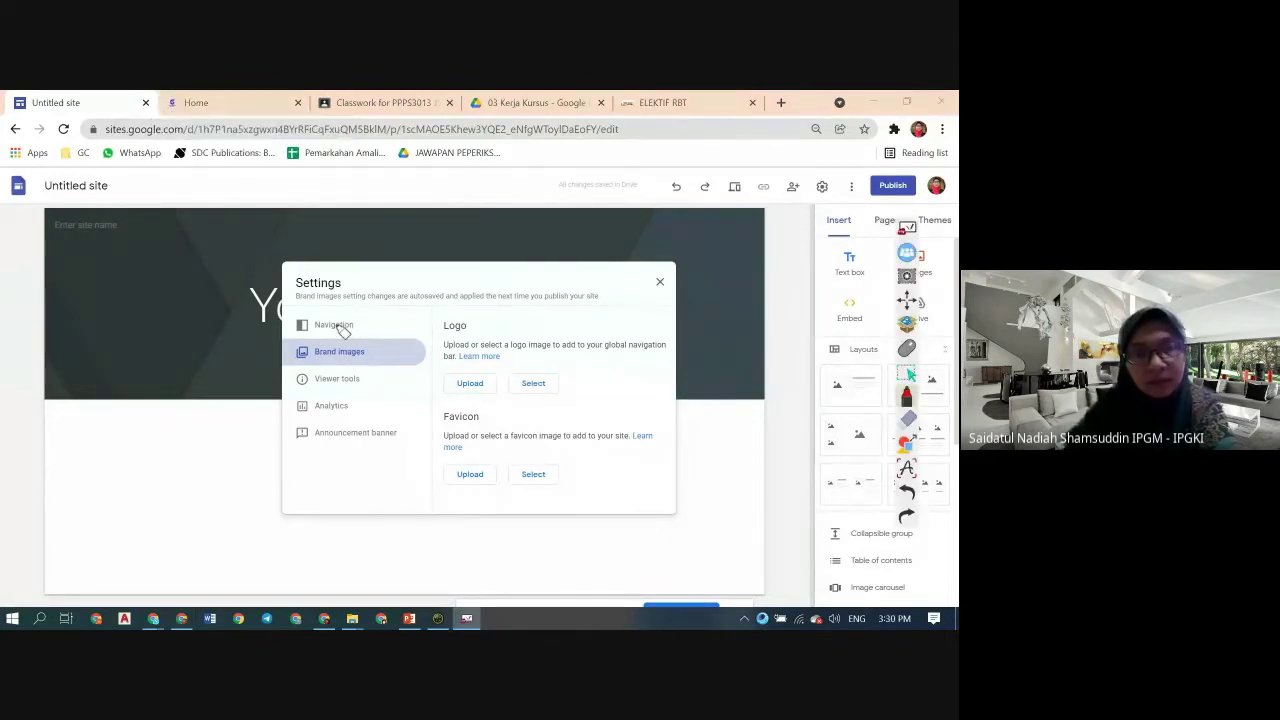
mouse_move(470, 318)
mouse_down()
mouse_move(432, 318)
mouse_move(455, 358)
mouse_move(484, 330)
mouse_move(468, 315)
mouse_up()
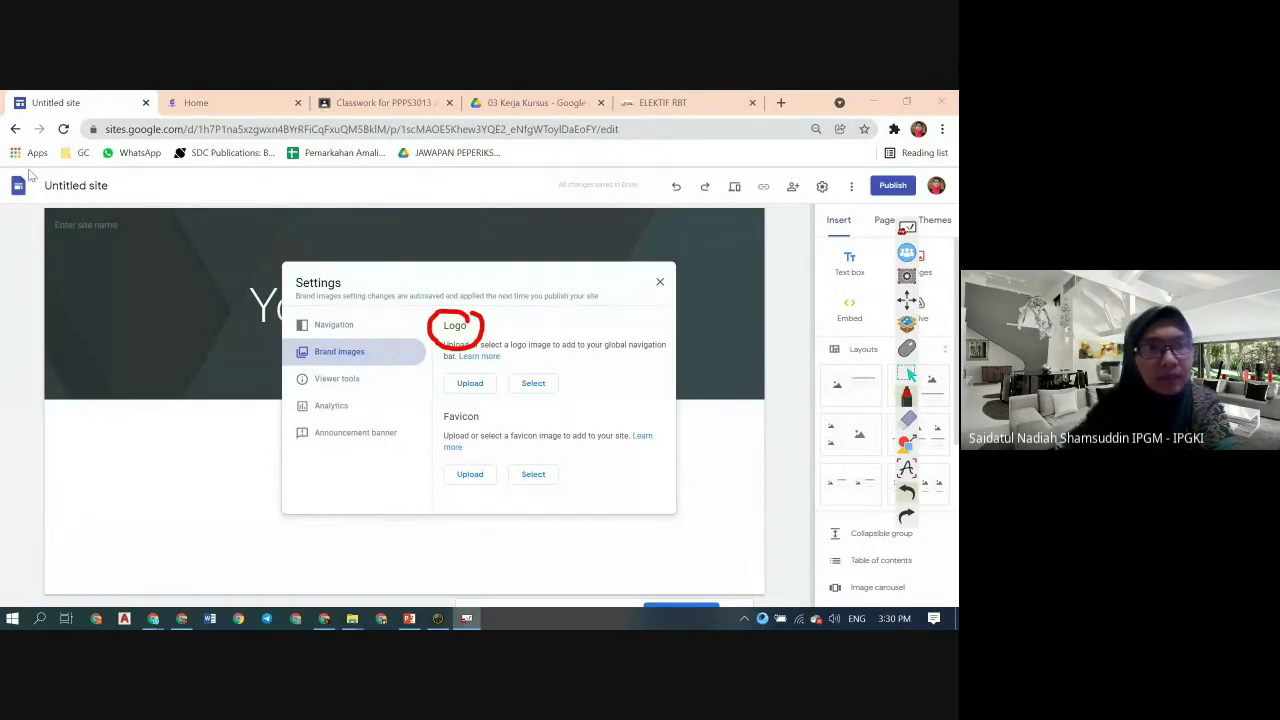
drag(16, 170, 8, 202)
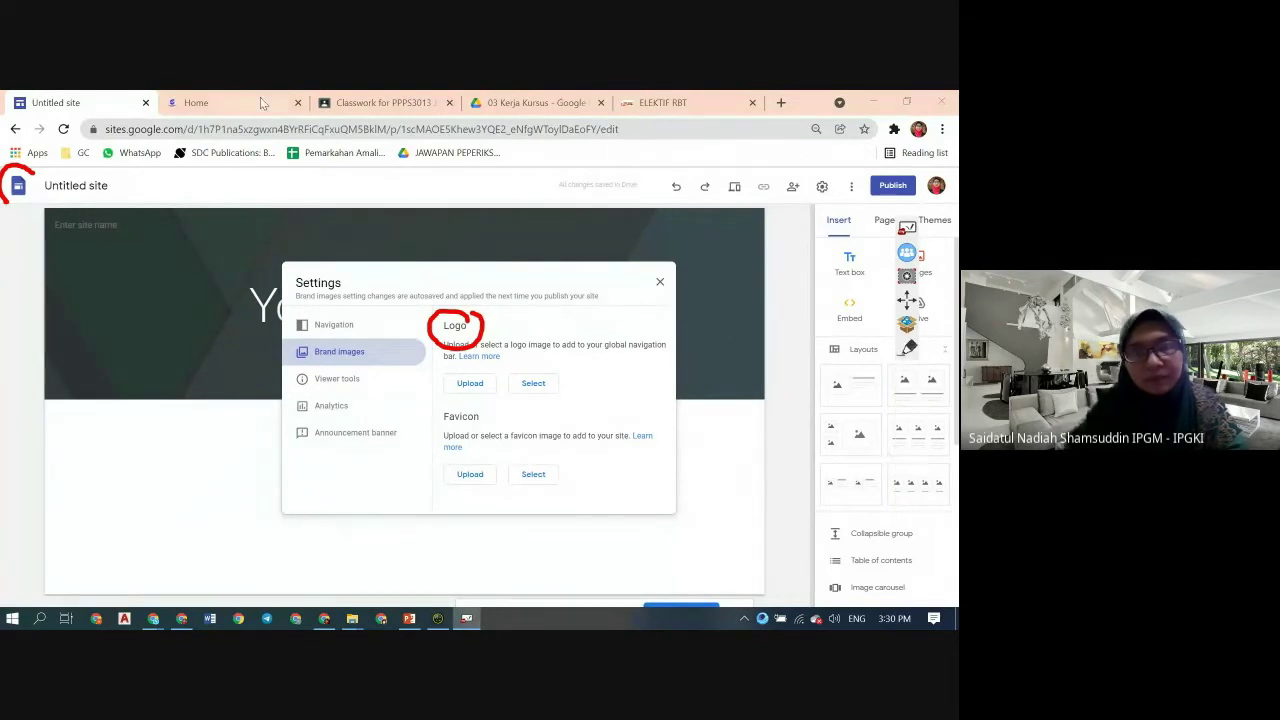
click(225, 105)
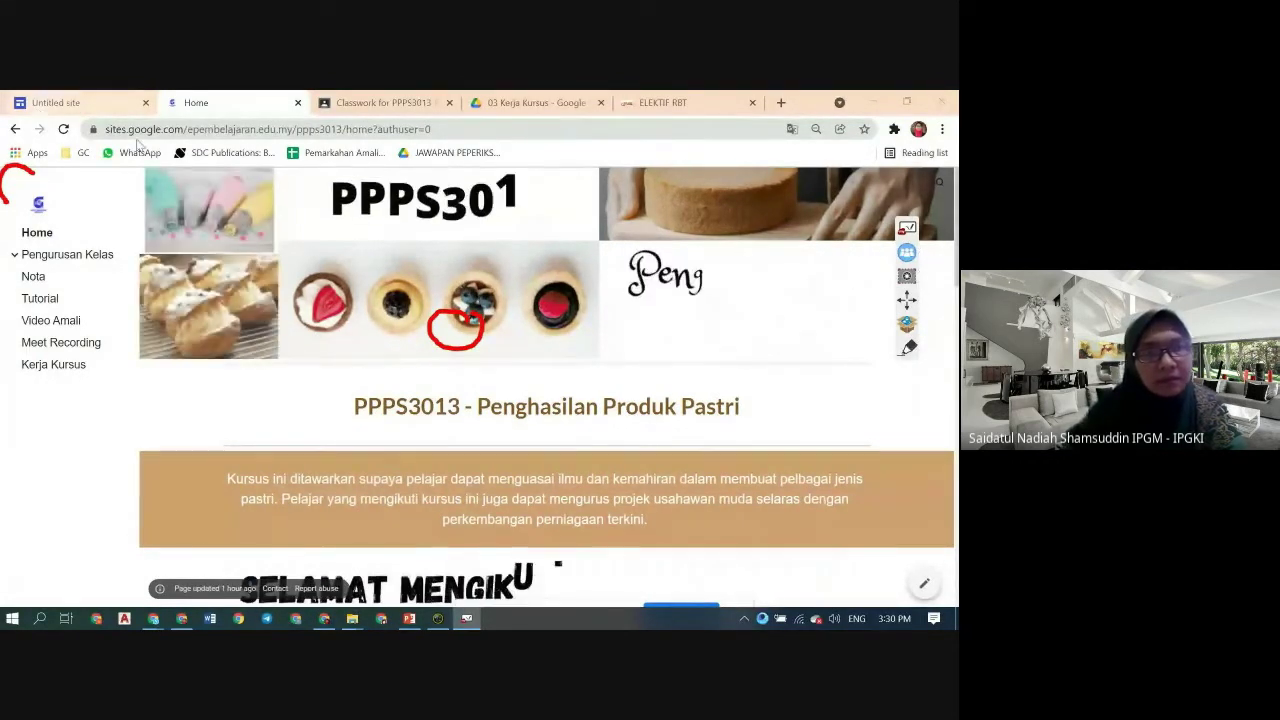
click(55, 103)
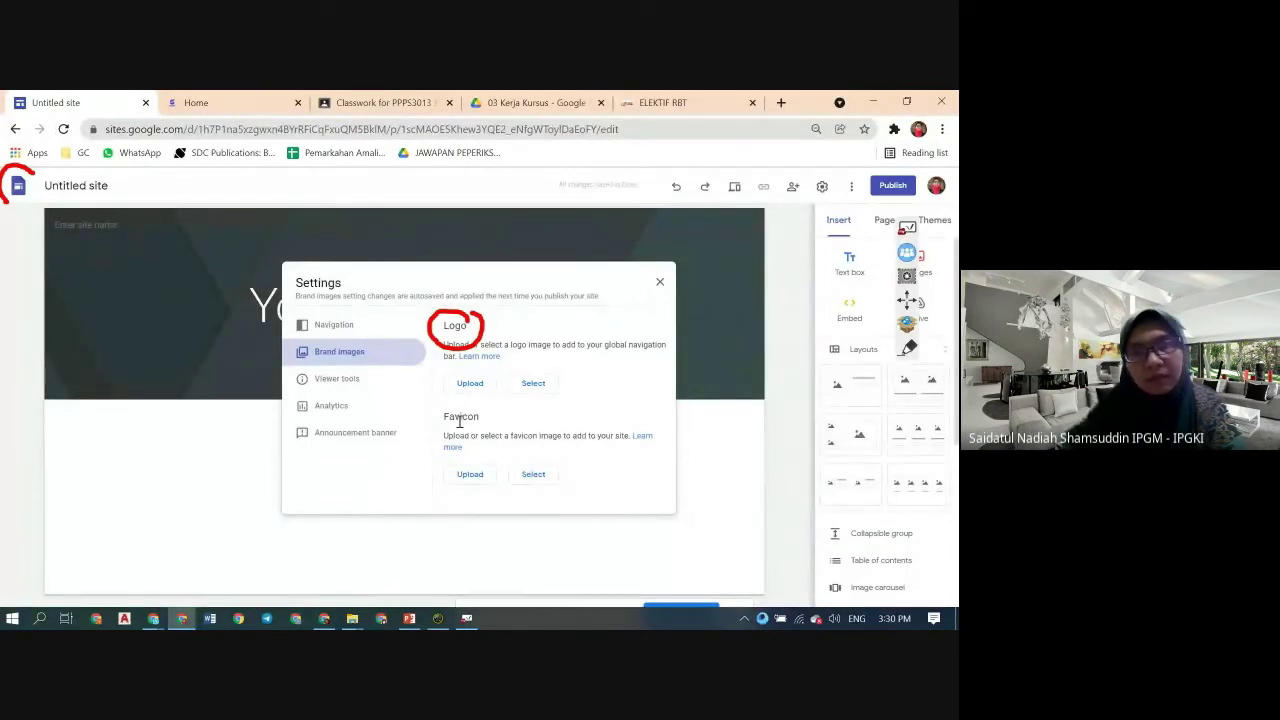
- Try to mark the Favicon heading with the pen, and clear the red annotations from the screen
click(908, 349)
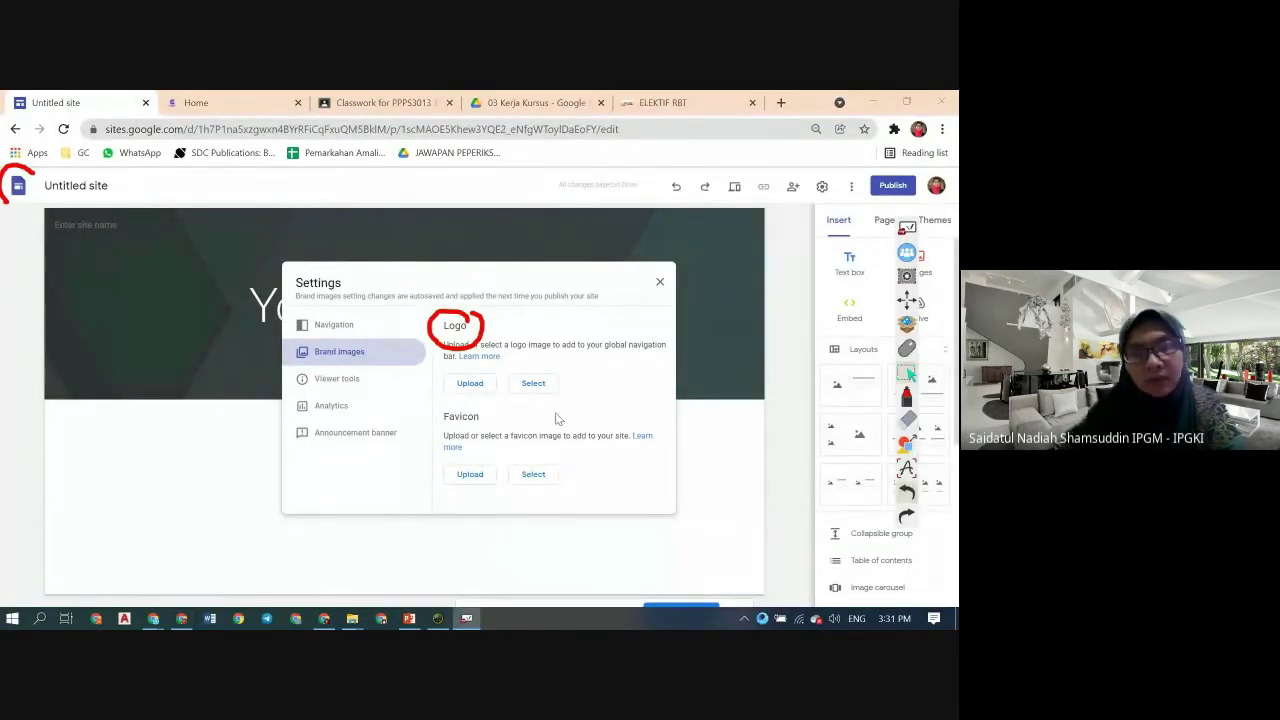
mouse_move(489, 418)
mouse_down()
mouse_move(447, 404)
mouse_move(452, 436)
mouse_move(496, 418)
mouse_up()
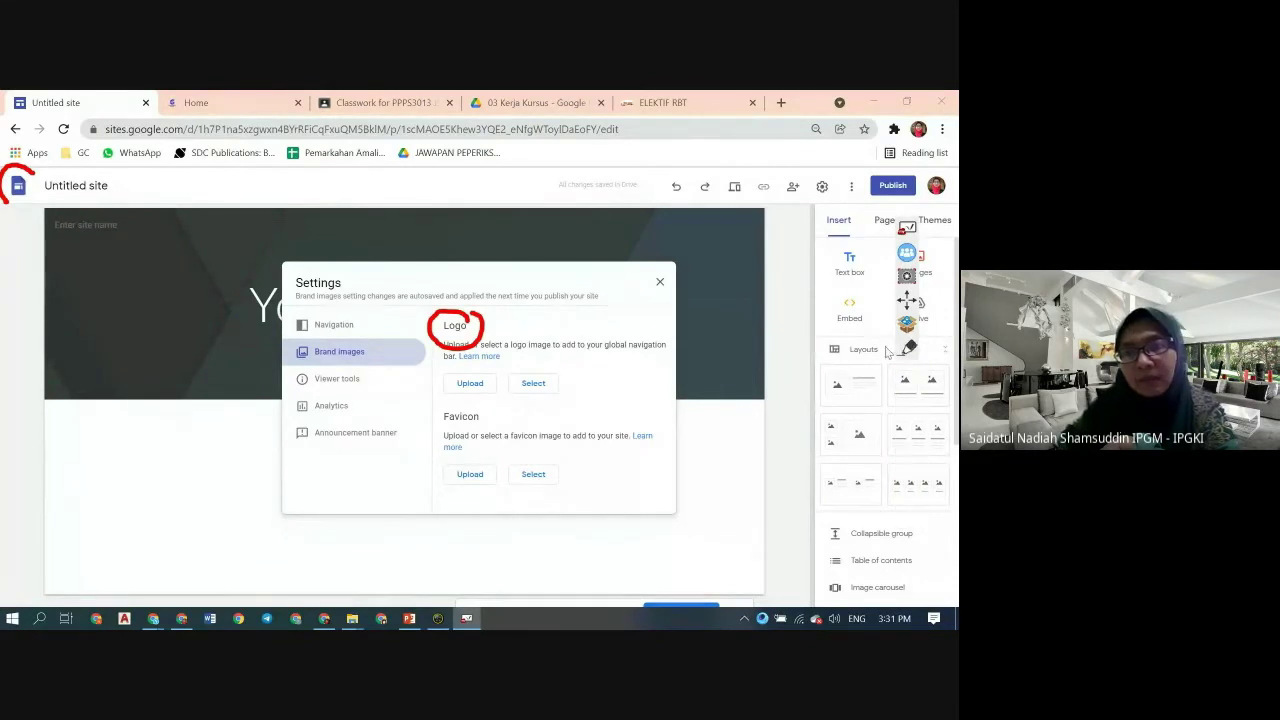
key(Escape)
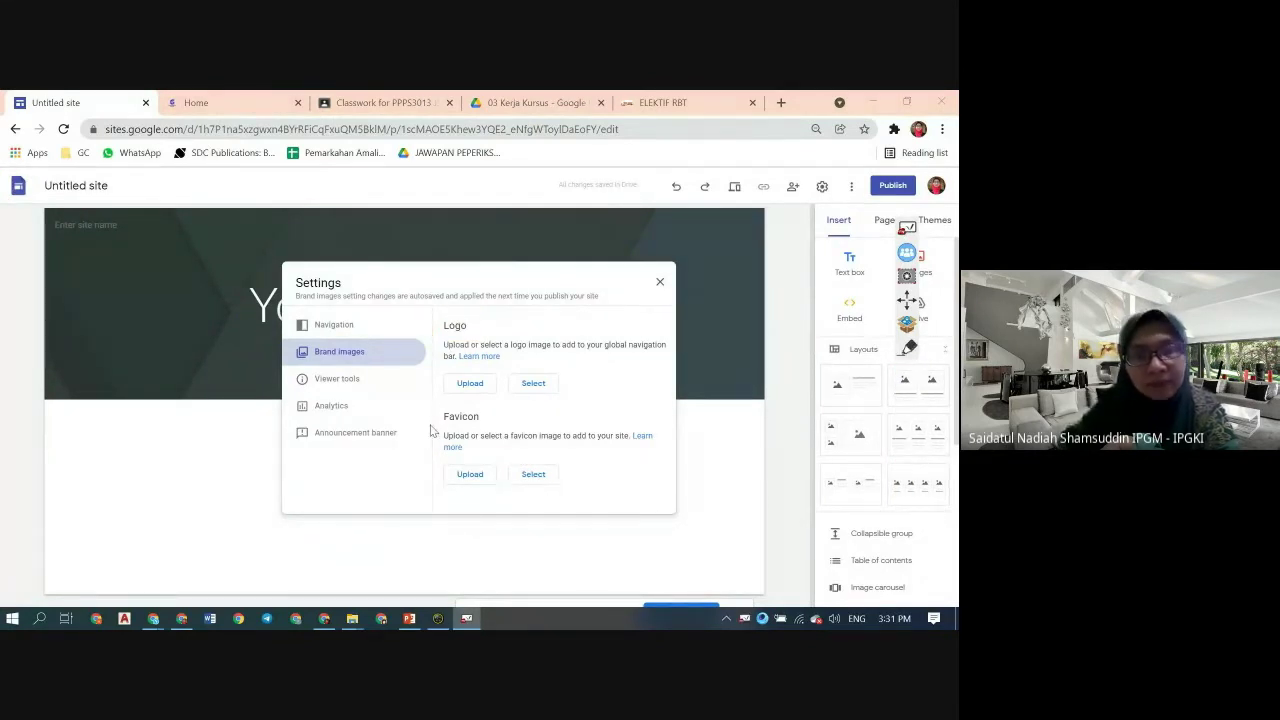
- Open the untitled site's Viewer tools settings and examine the page info on the published PPPS3013 site
click(331, 385)
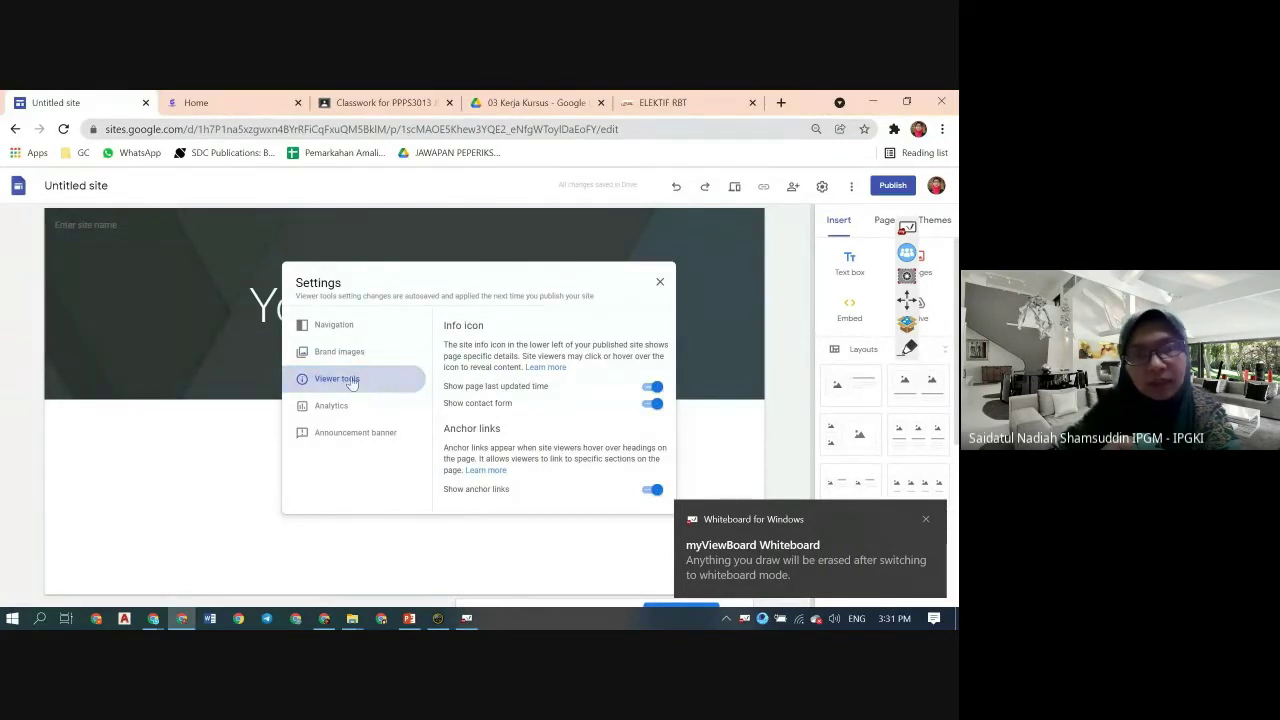
click(212, 104)
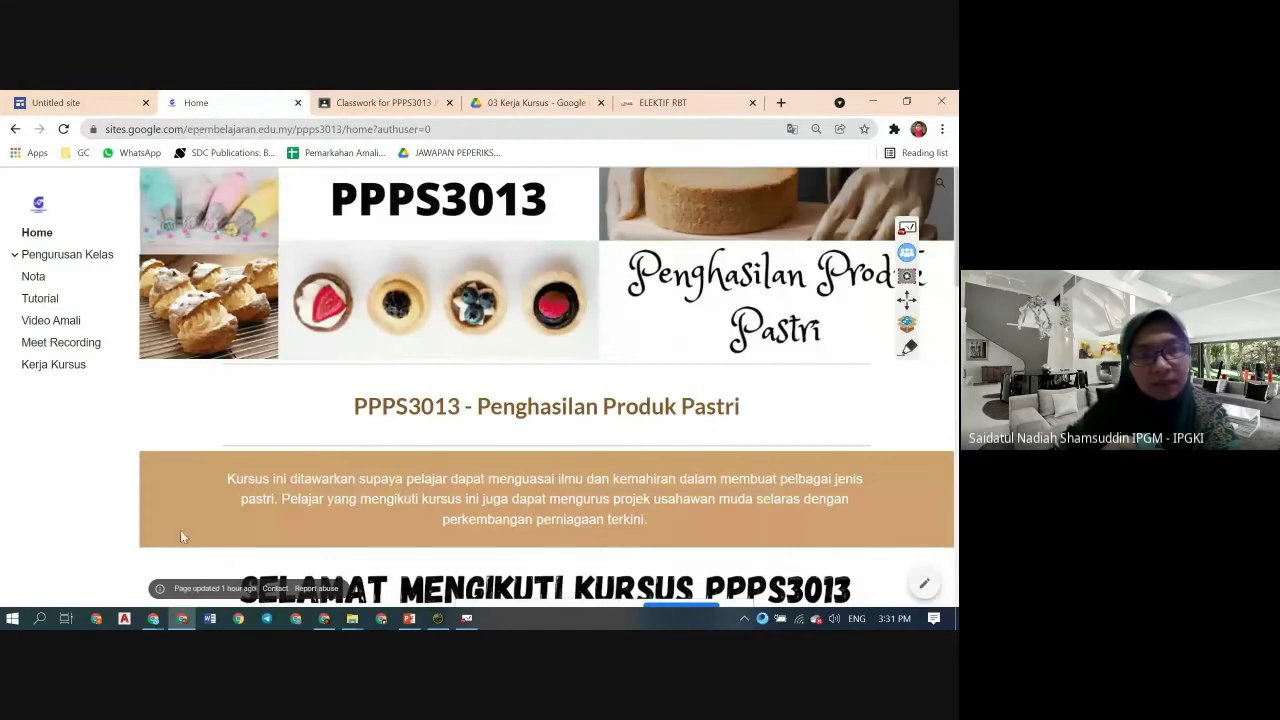
- Decline the whiteboard update, then circle the page info bar on the PPPS3013 site in red and mark its items with arrows
click(907, 347)
click(908, 397)
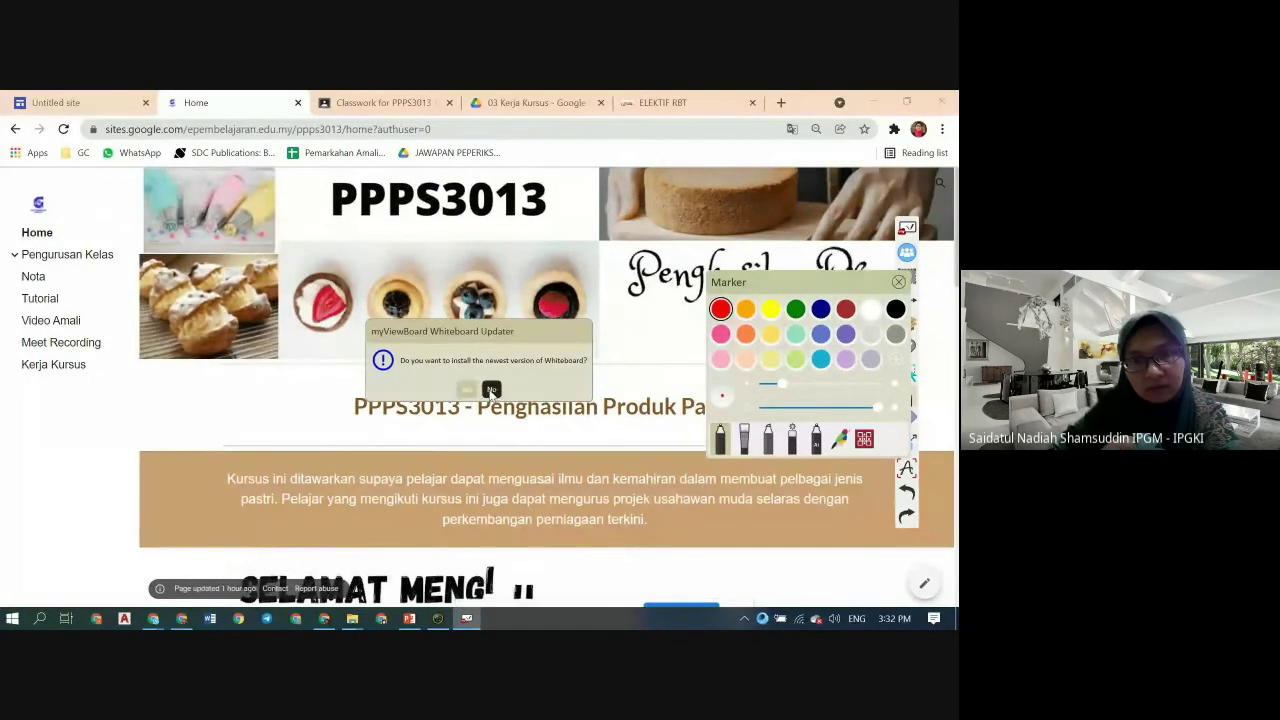
click(467, 390)
mouse_move(305, 551)
mouse_down()
mouse_move(142, 560)
mouse_move(190, 600)
mouse_move(300, 604)
mouse_move(348, 562)
mouse_move(285, 562)
mouse_move(226, 588)
mouse_move(284, 584)
mouse_up()
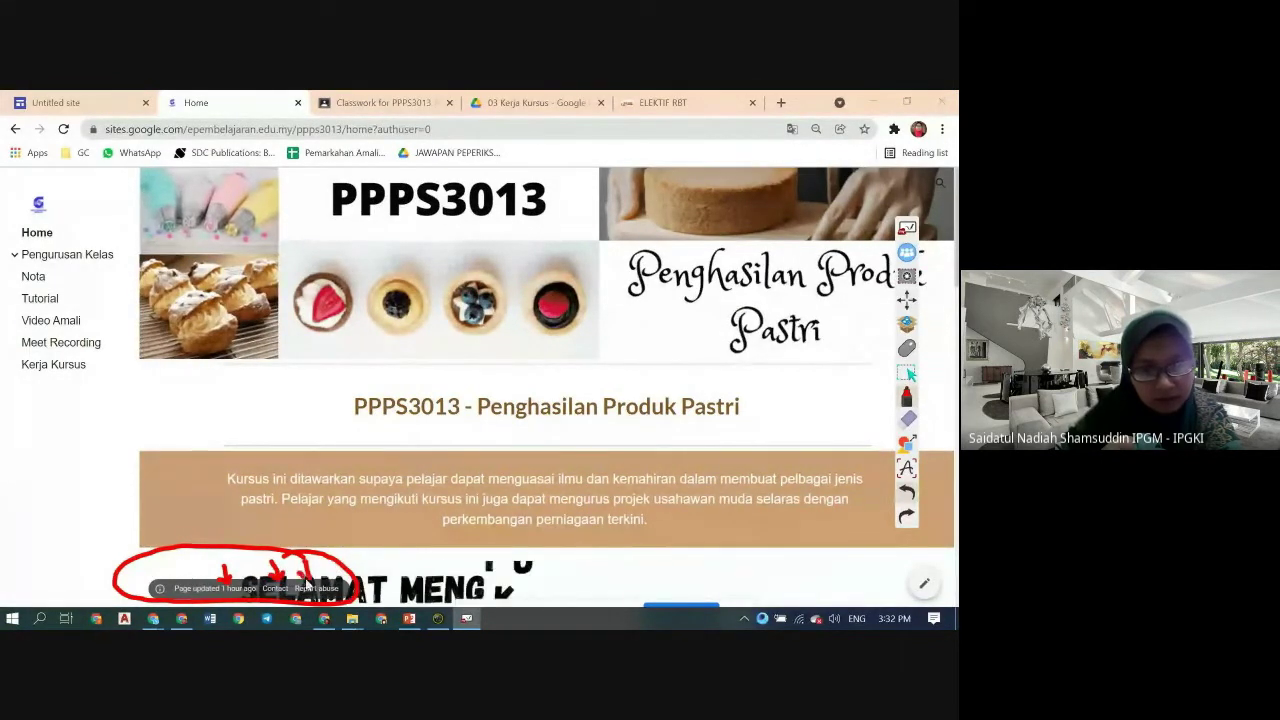
drag(305, 572, 316, 591)
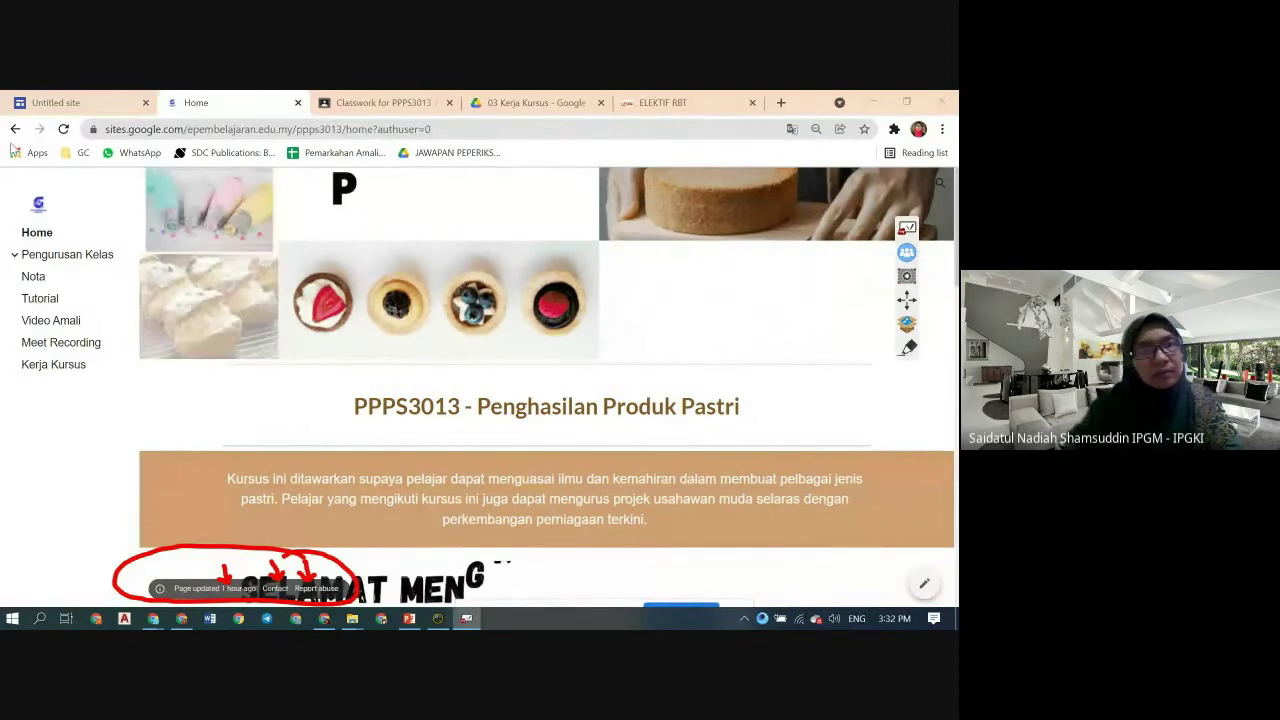
- In the untitled site's Viewer tools settings, turn Show page last updated time off and back on
click(60, 103)
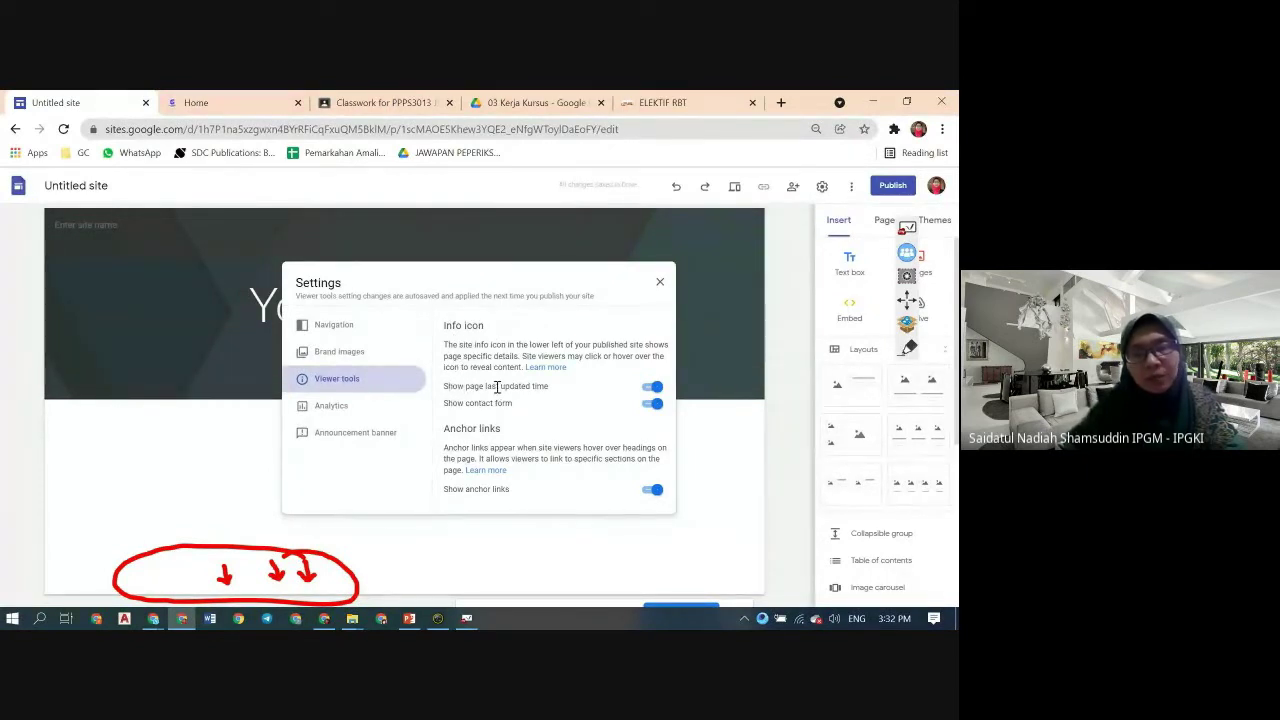
click(652, 388)
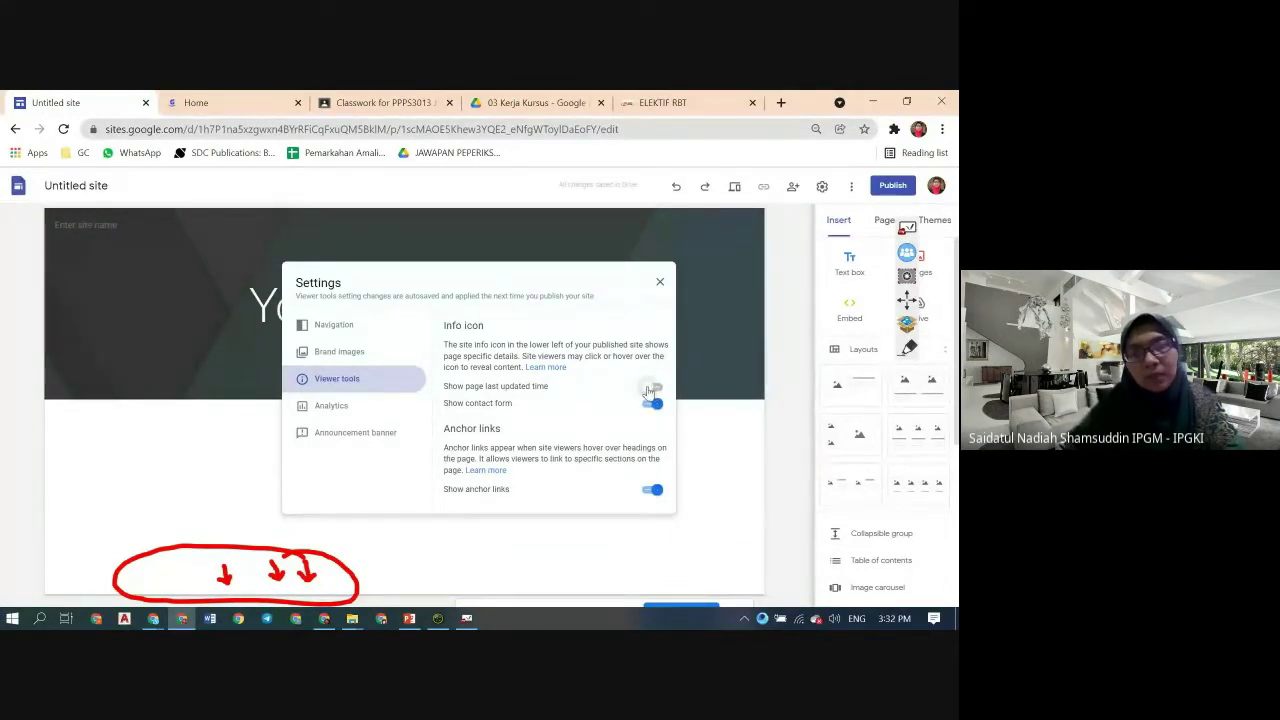
click(655, 390)
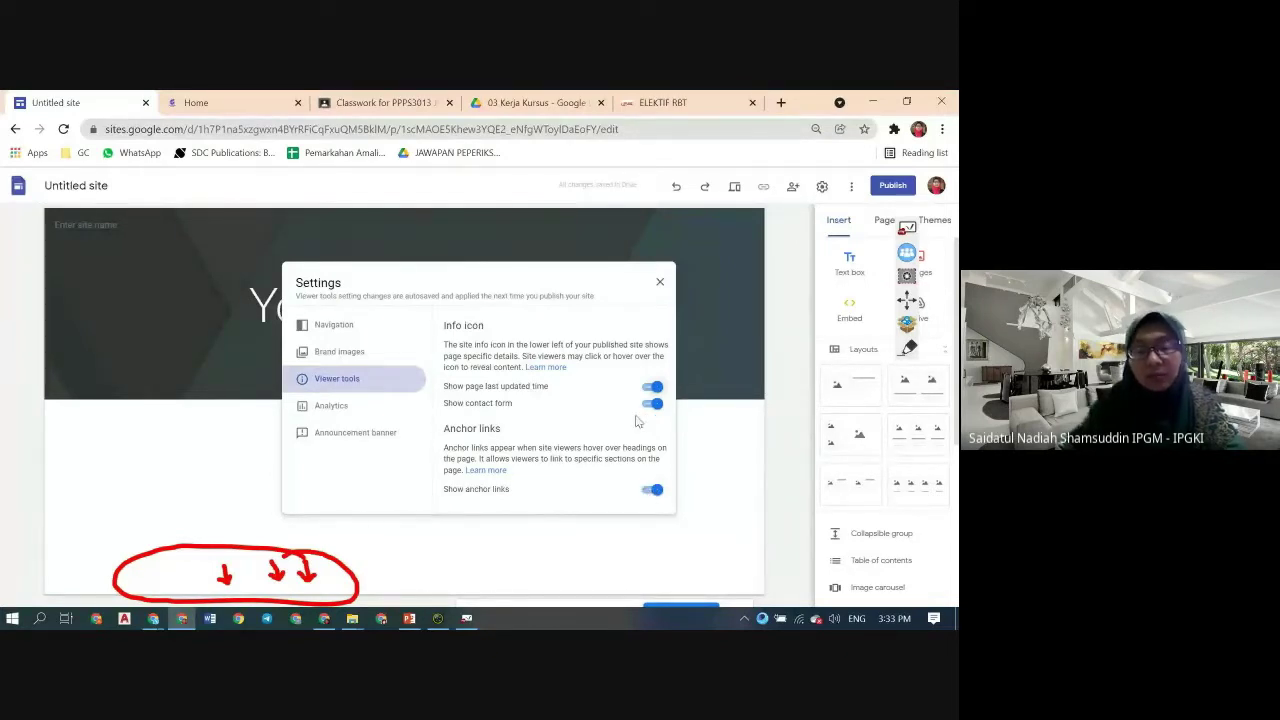
- View the Analytics and Announcement banner settings, and open the published ELEKTIF RBT site to compare its banner
click(334, 406)
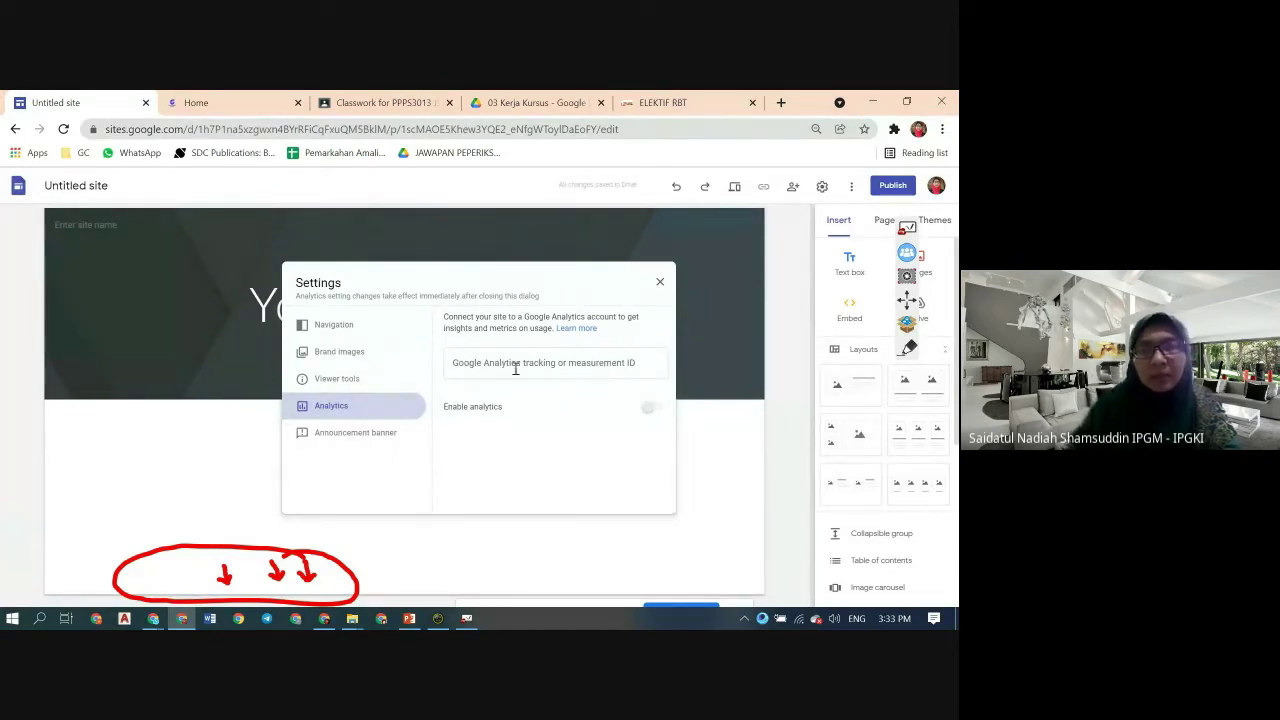
click(360, 438)
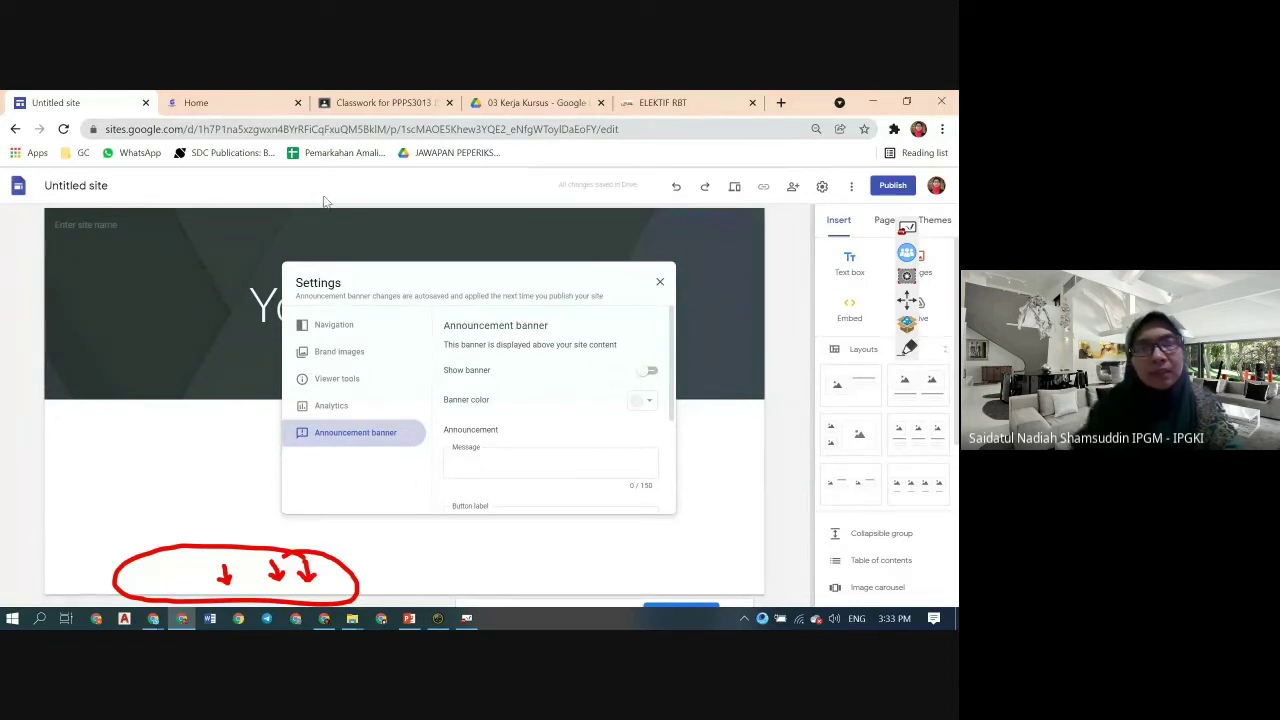
click(242, 102)
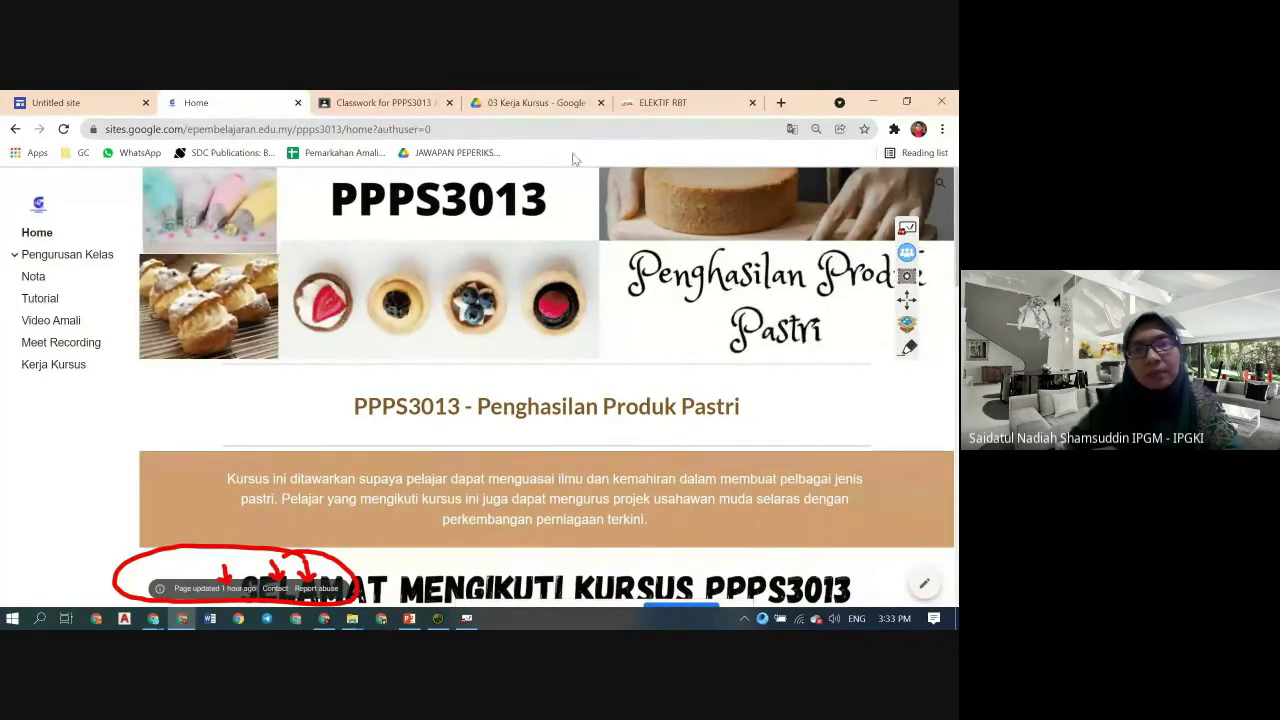
click(647, 104)
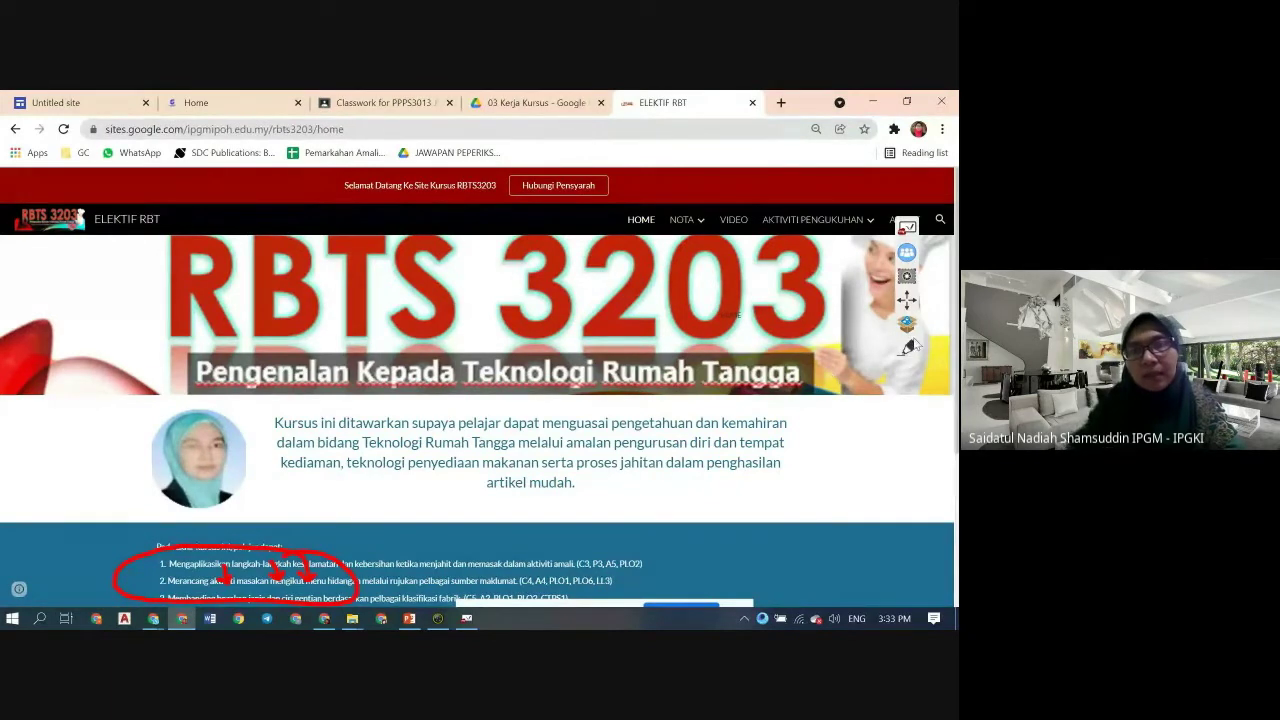
- Mark the banner's Hubungi Pensyarah button and welcome message on the ELEKTIF RBT site with red ink arrows
click(908, 348)
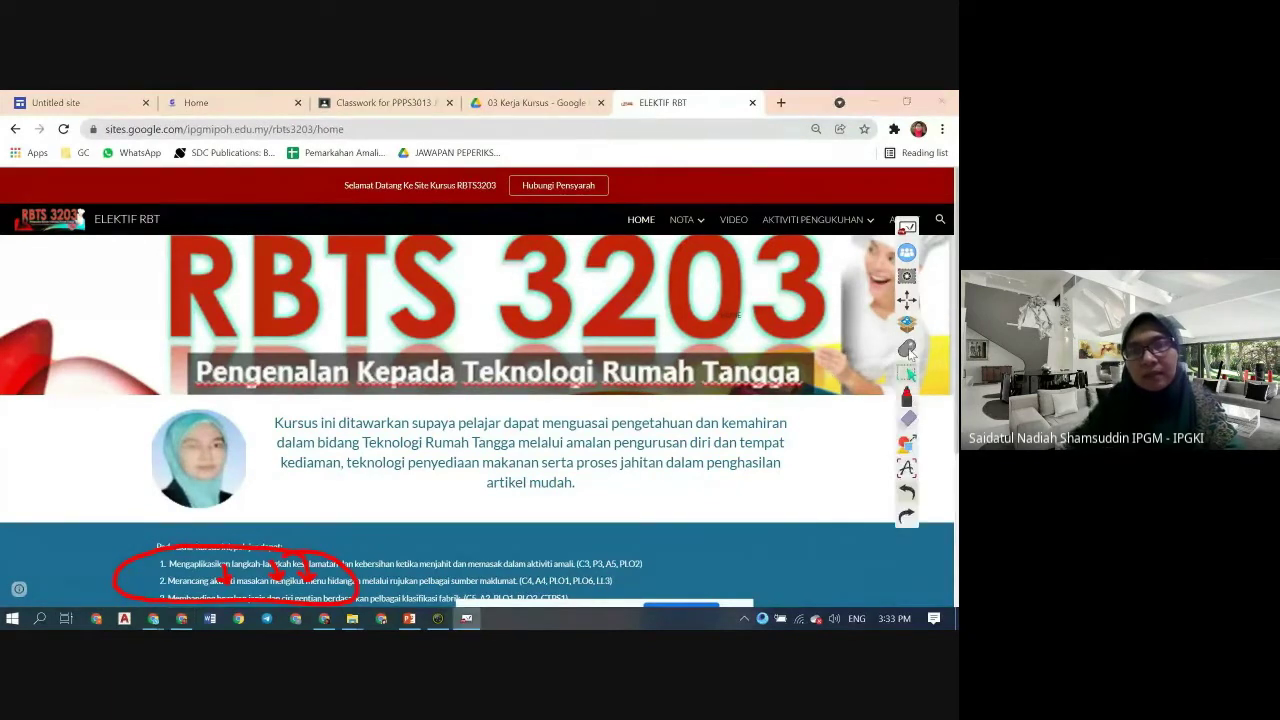
click(902, 399)
click(720, 308)
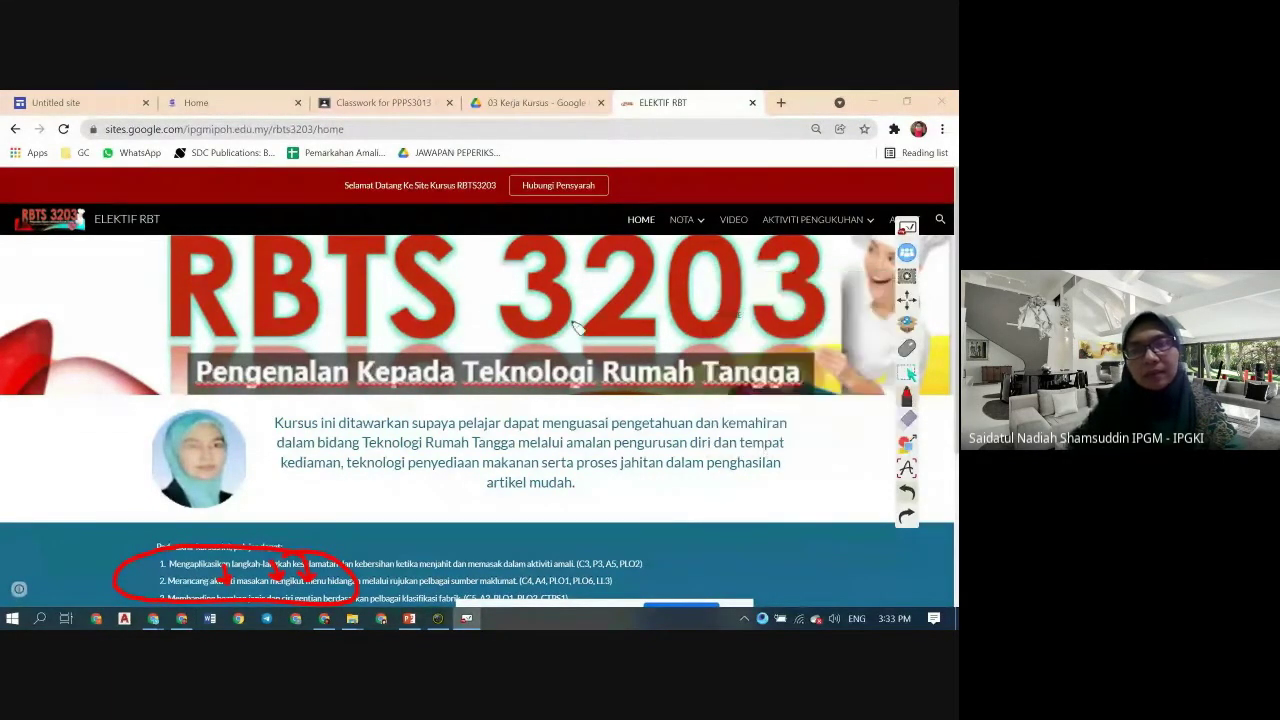
mouse_move(548, 300)
mouse_down()
mouse_move(543, 210)
mouse_move(556, 212)
mouse_up()
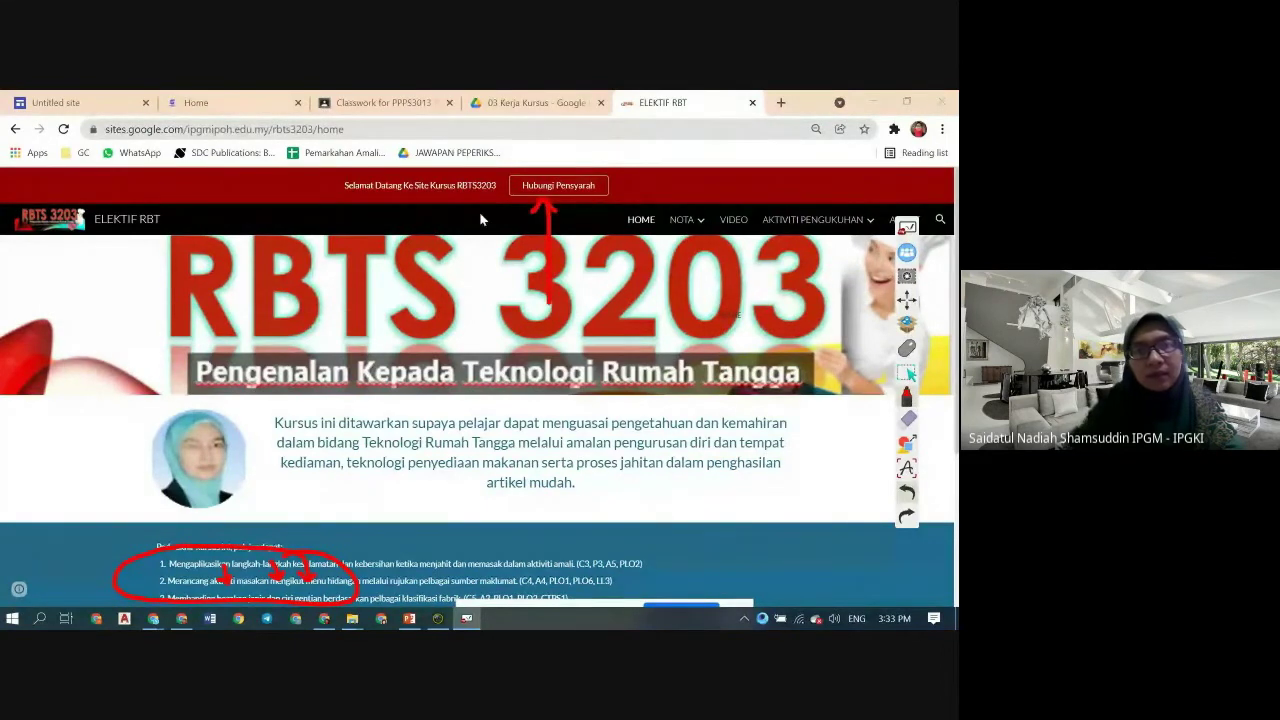
mouse_move(440, 264)
mouse_down()
mouse_move(449, 190)
mouse_move(462, 208)
mouse_up()
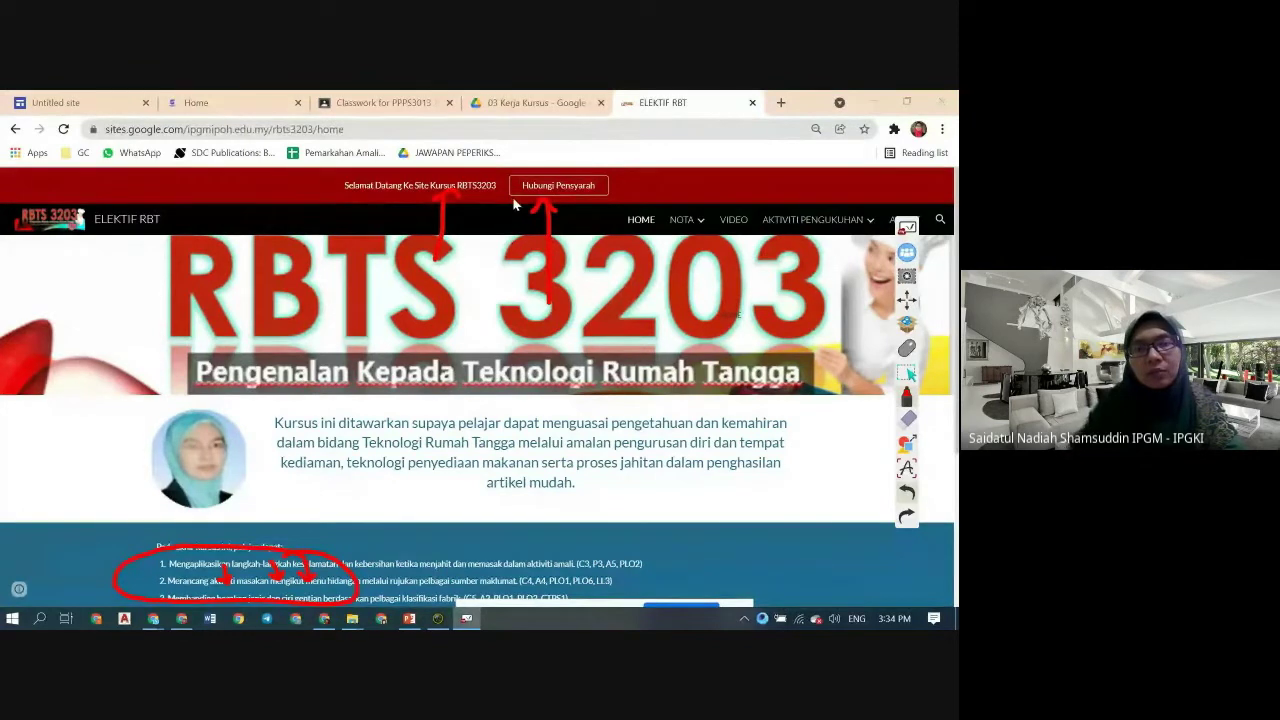
- Clear the red annotations from the screen and return to the untitled site's Announcement banner settings
click(907, 229)
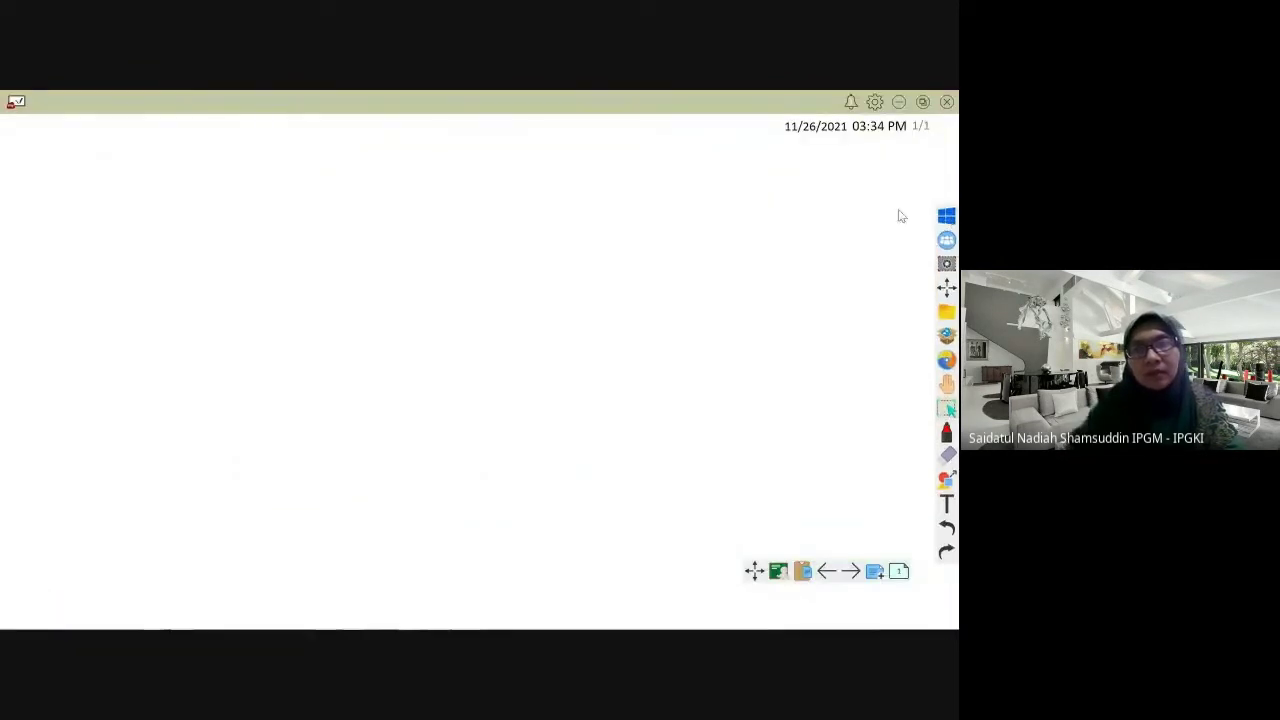
click(946, 192)
click(205, 102)
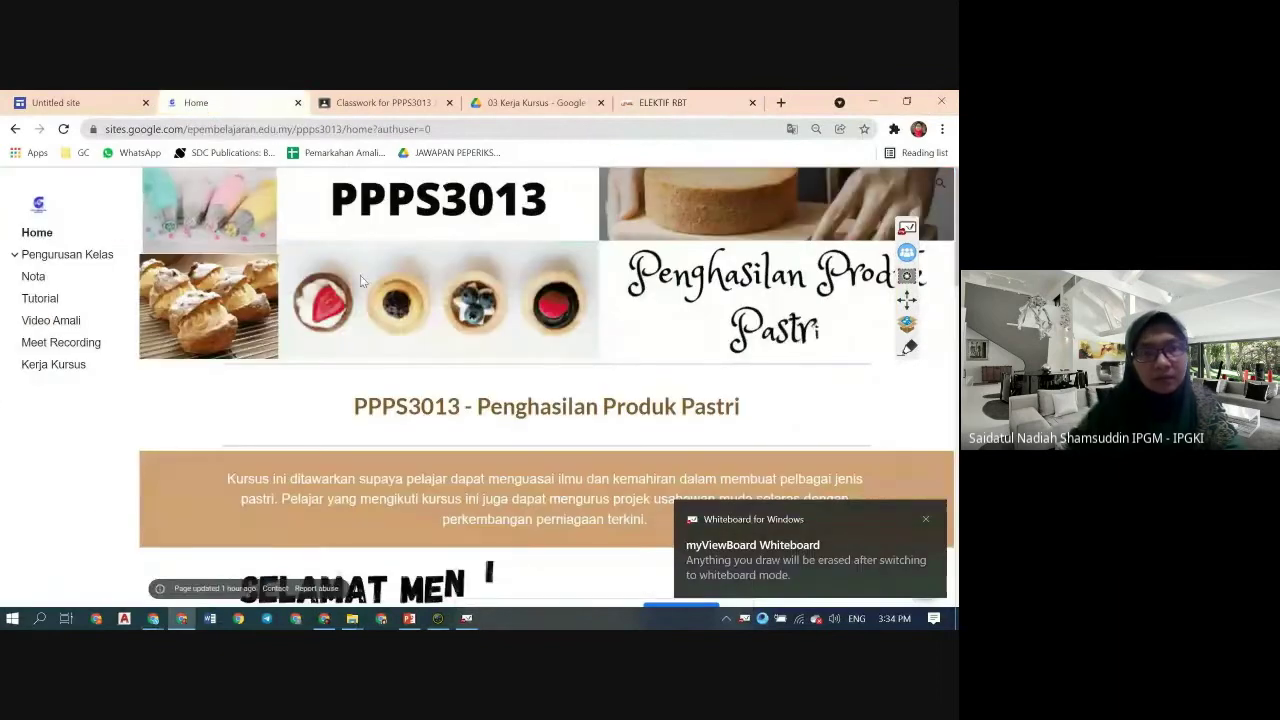
click(36, 102)
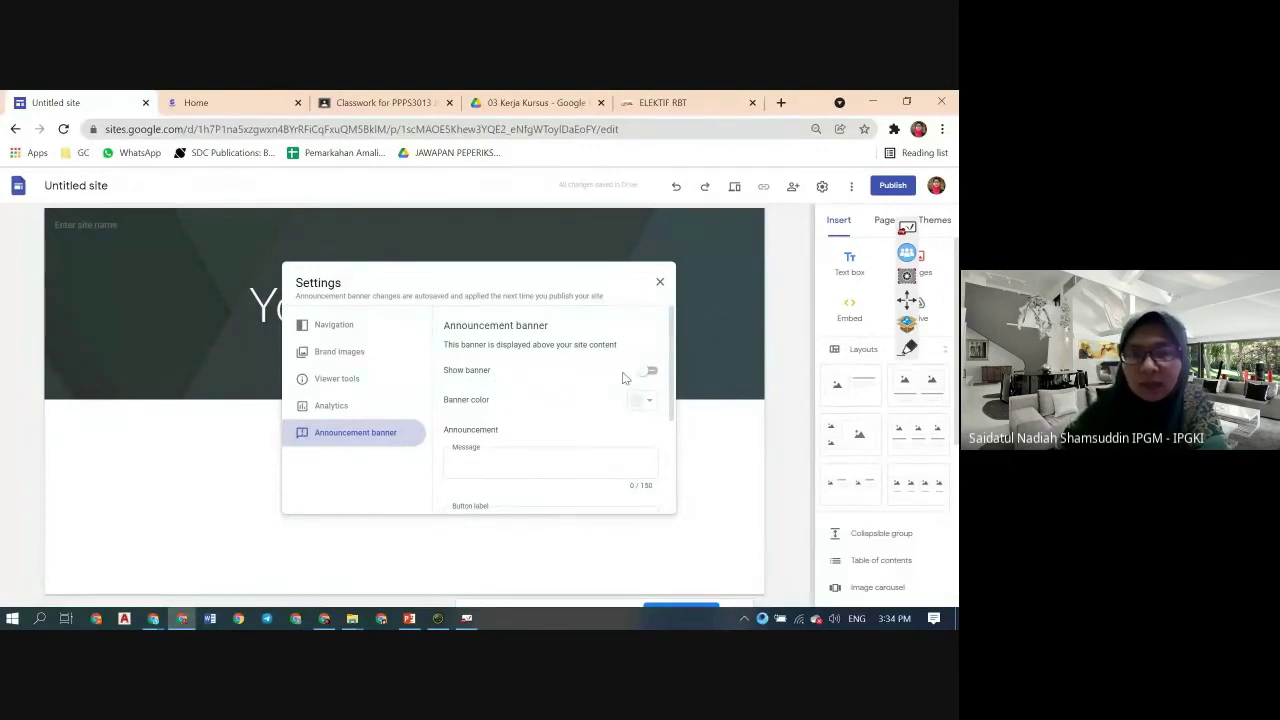
- Turn on Show banner for the untitled site and view the available banner colors without choosing one
click(652, 374)
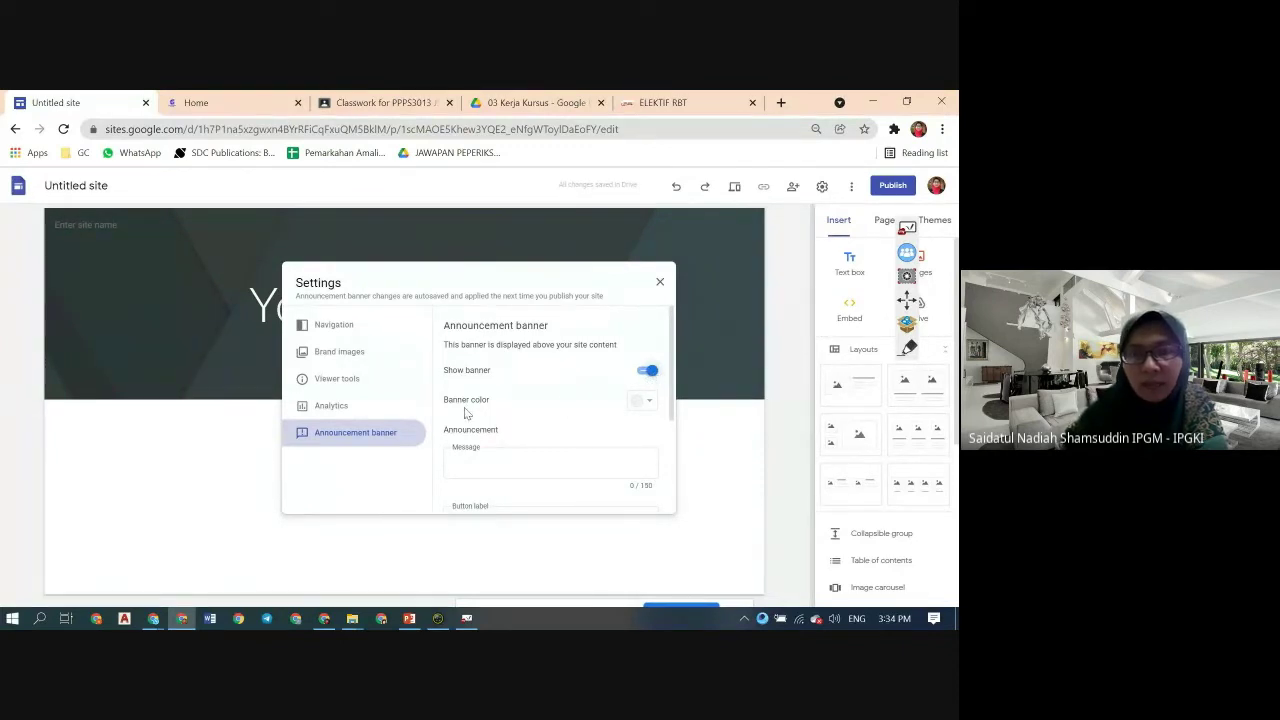
click(645, 401)
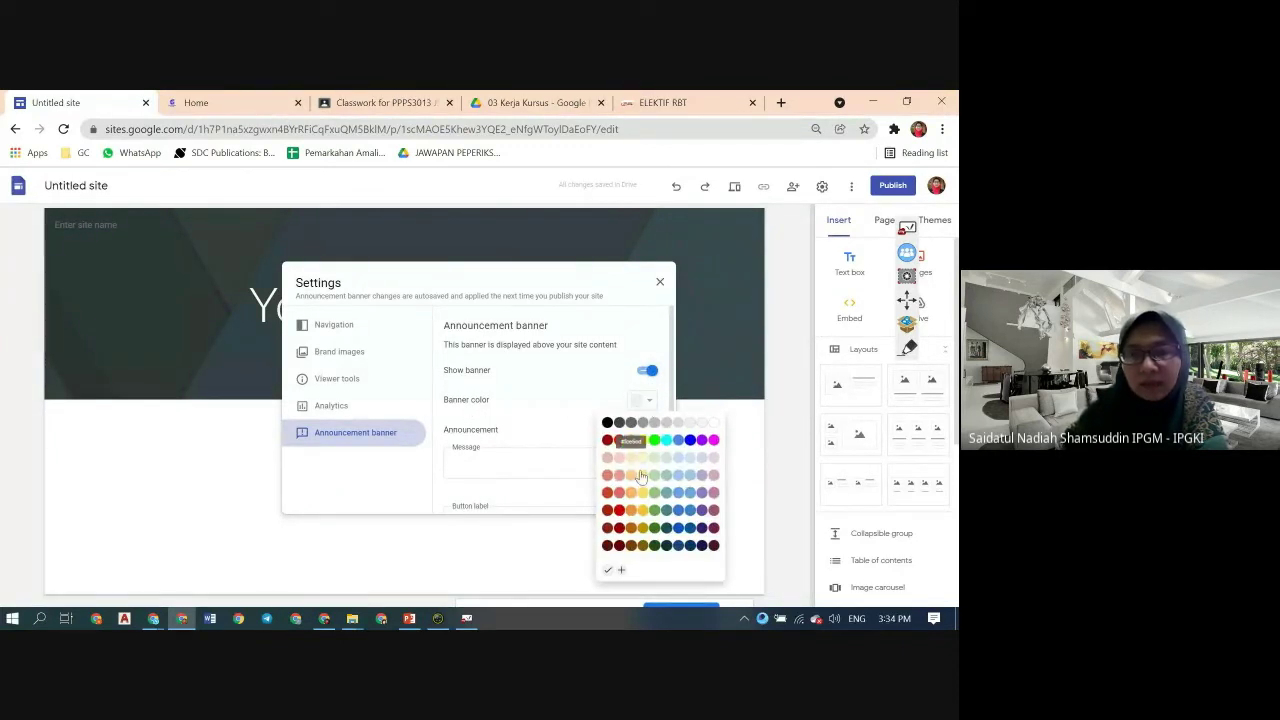
click(530, 452)
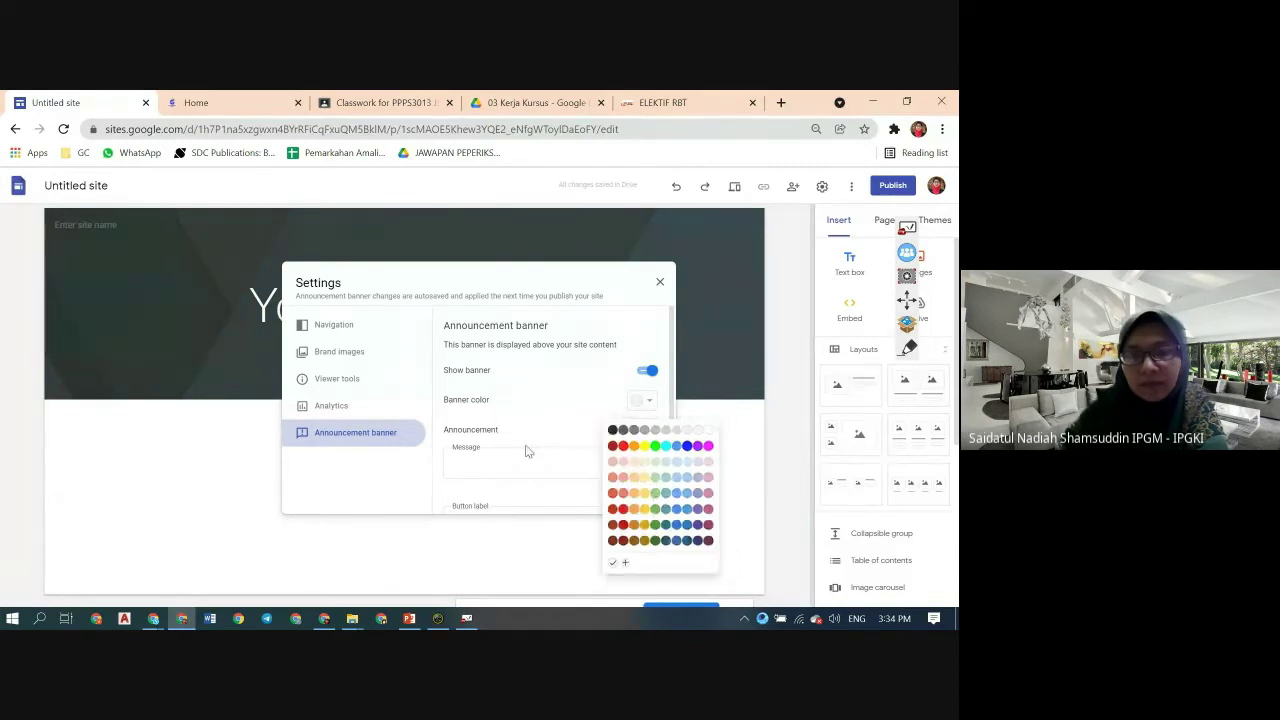
- Examine the announcement banner's Message, Button label and Link fields and the options below them
click(488, 455)
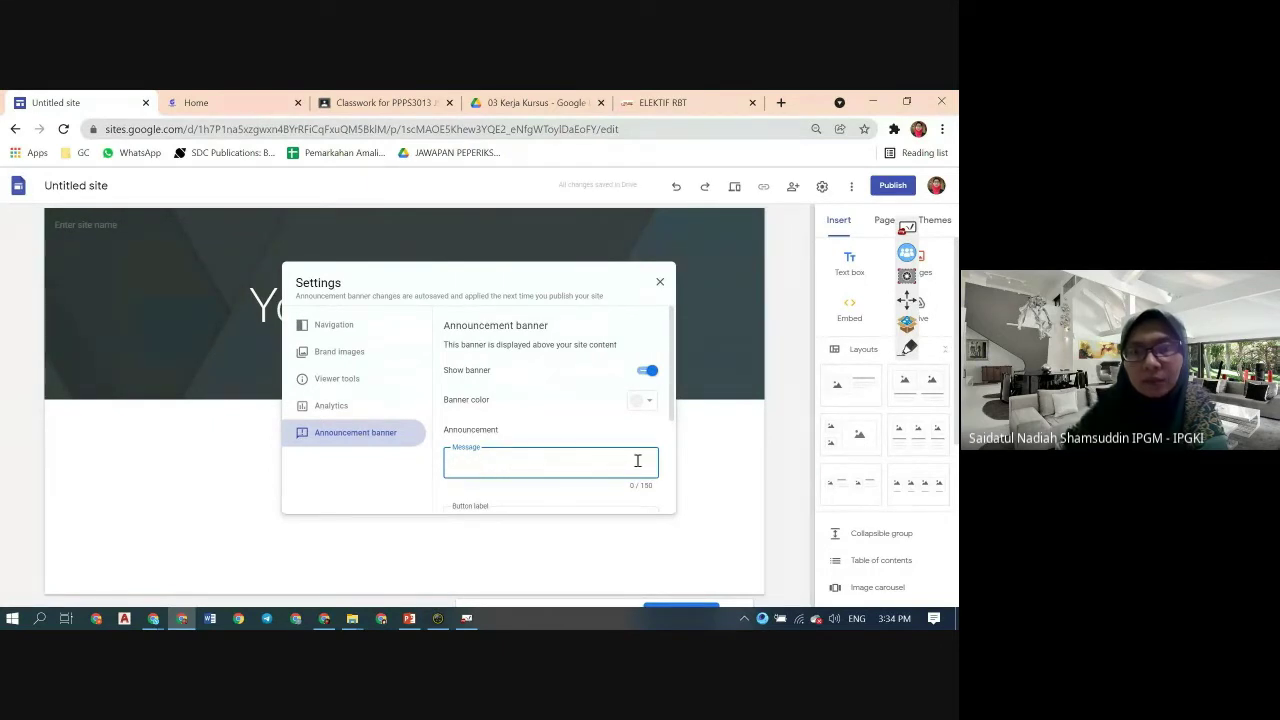
scroll(554, 464, down, 1)
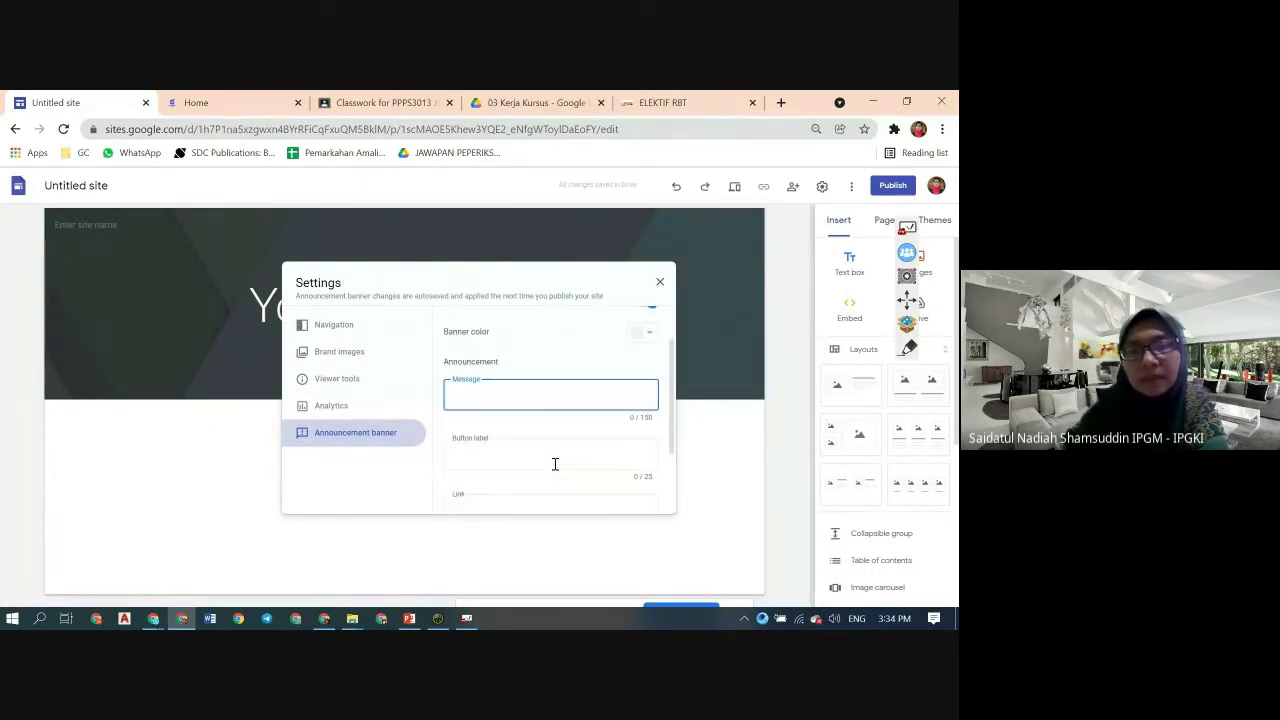
click(461, 451)
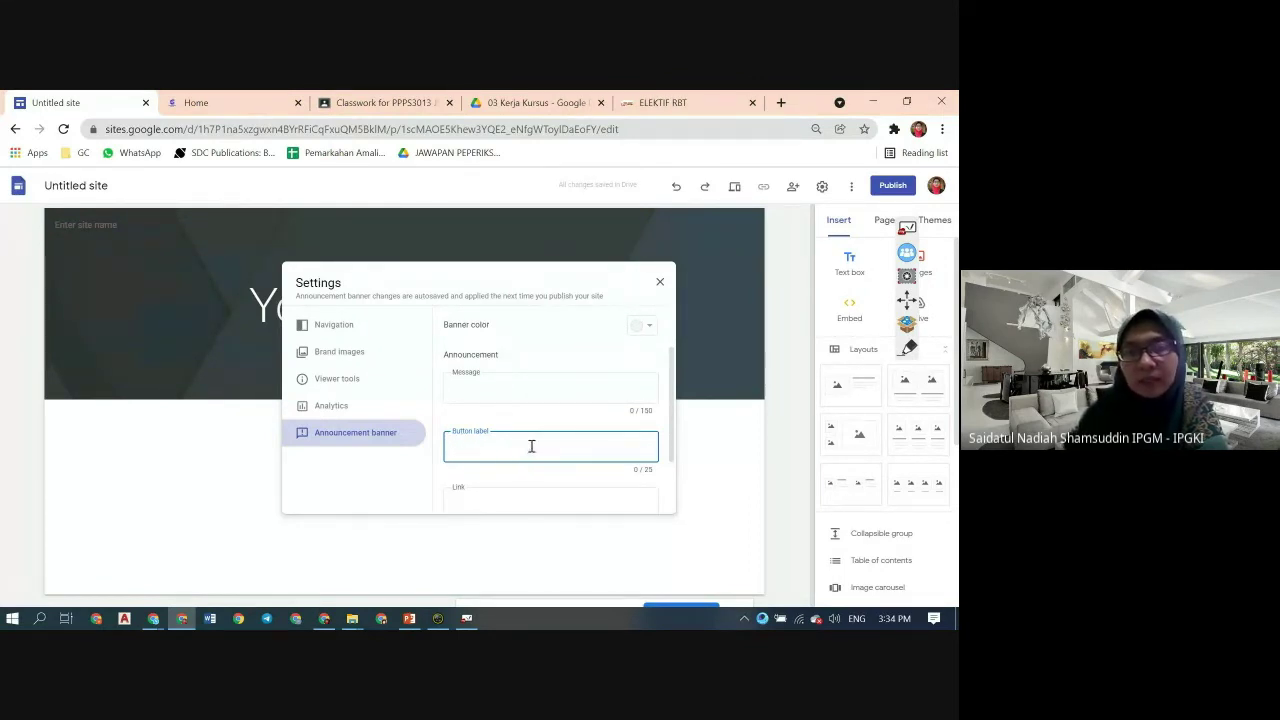
click(515, 490)
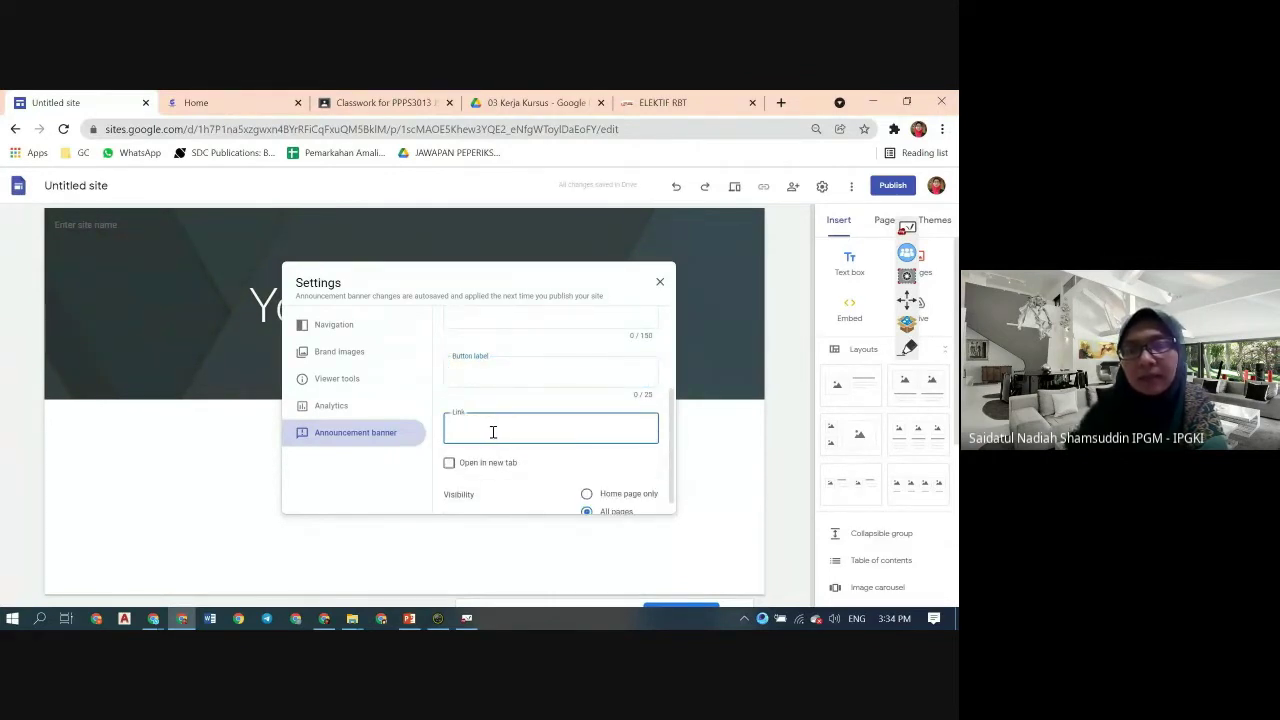
scroll(520, 430, down, 1)
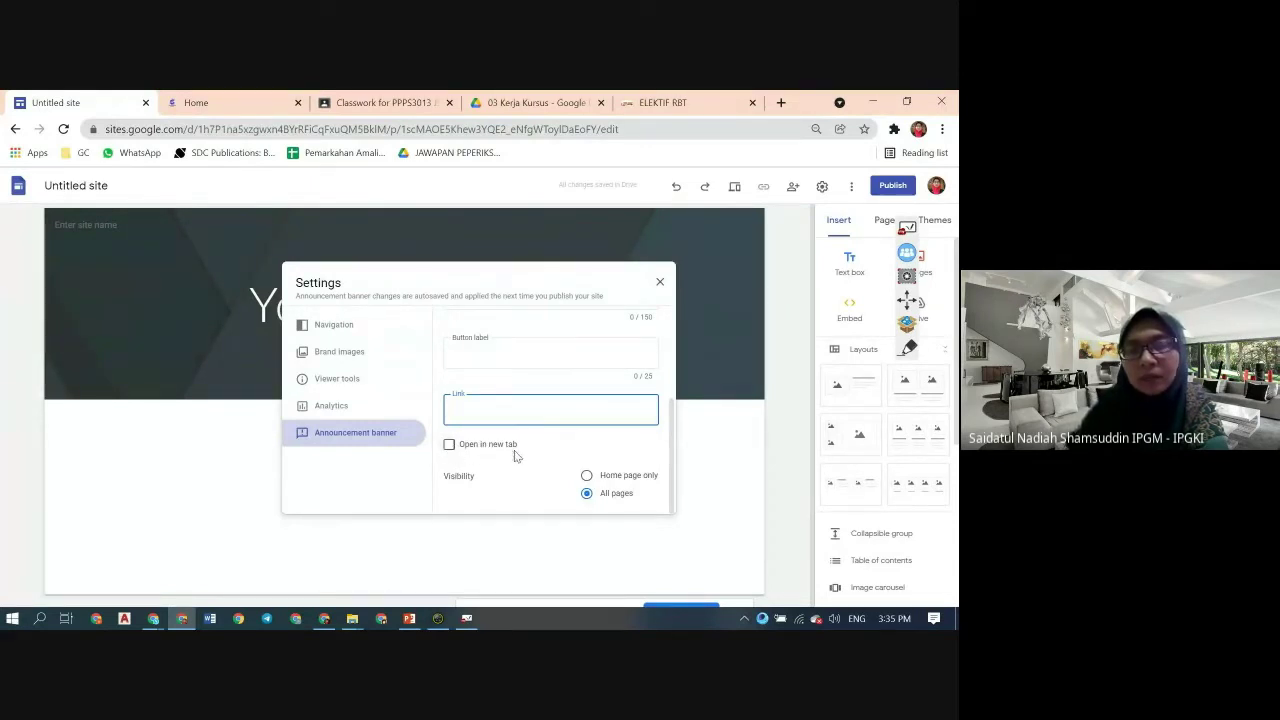
- Try the banner's Open in new tab and Home page only options, then restore the unchecked box and All pages visibility
click(449, 446)
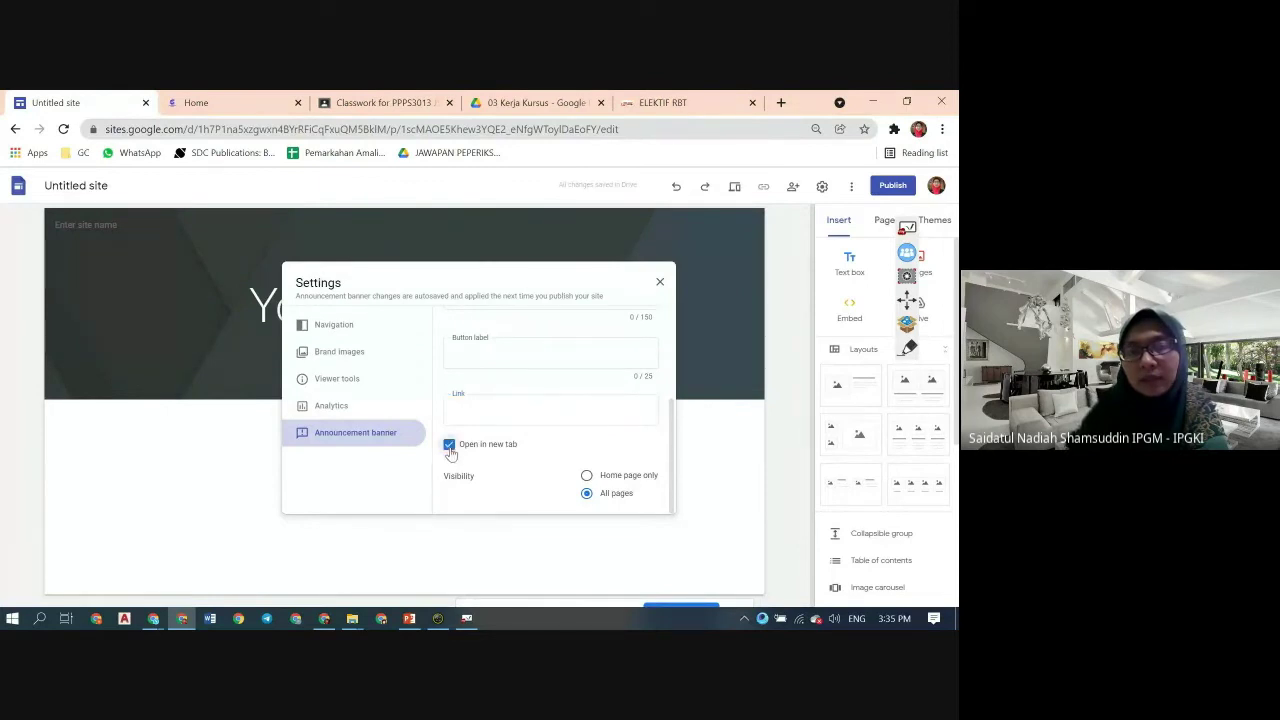
click(449, 447)
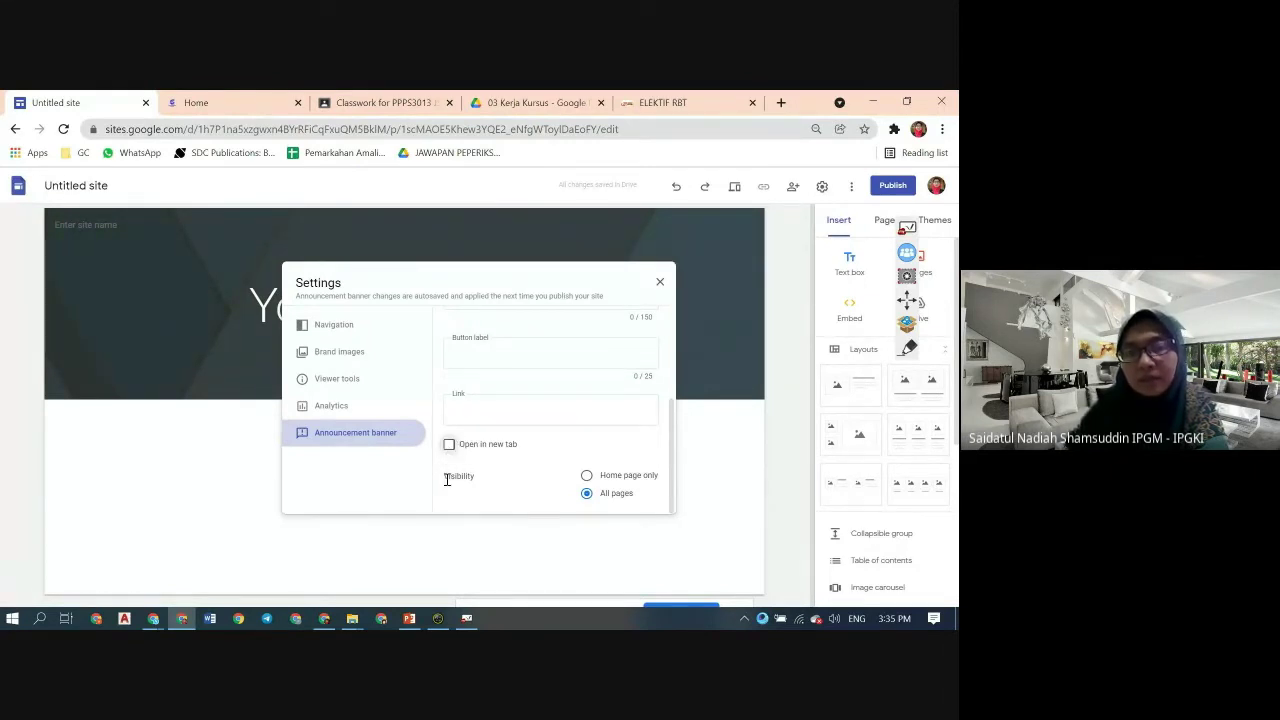
drag(445, 478, 480, 481)
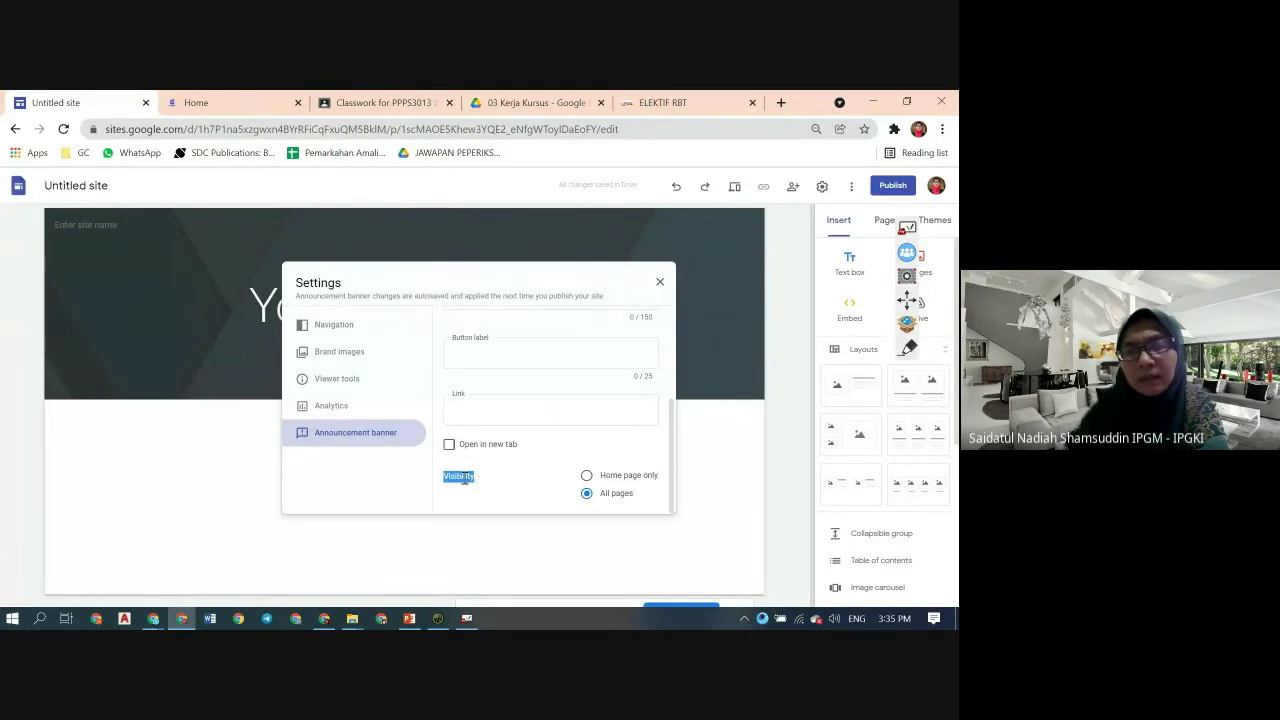
click(587, 477)
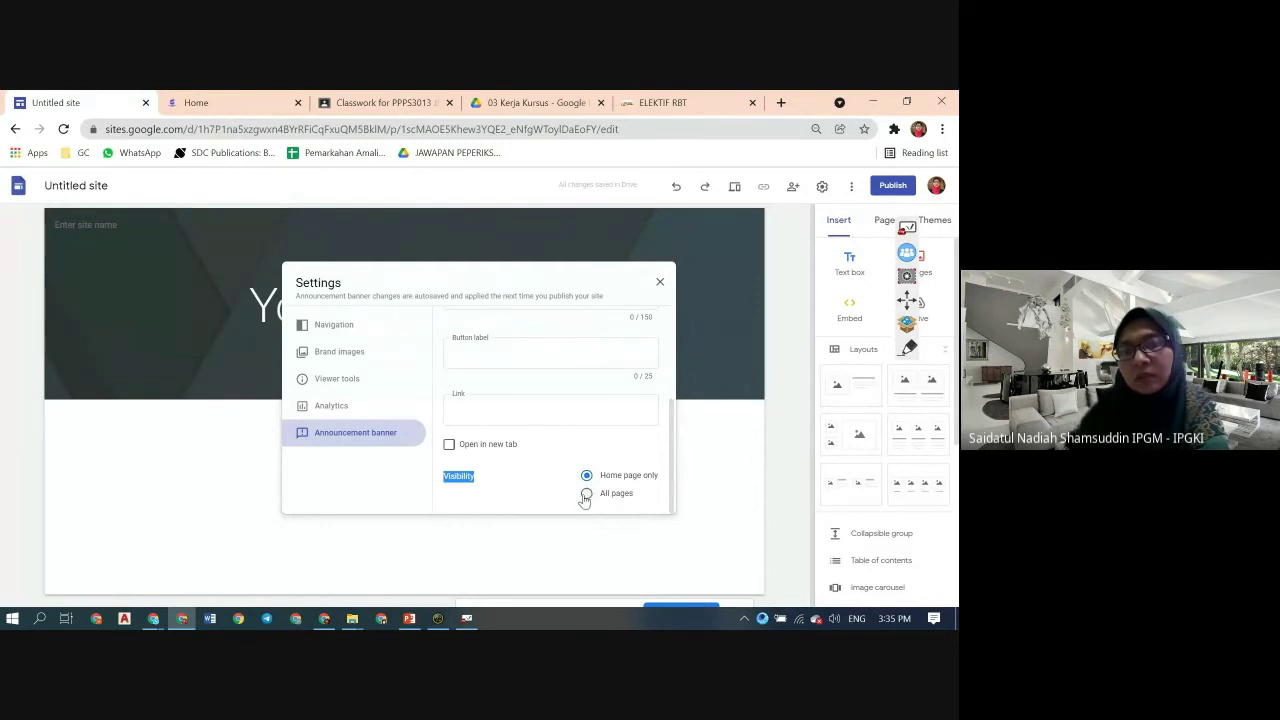
click(587, 495)
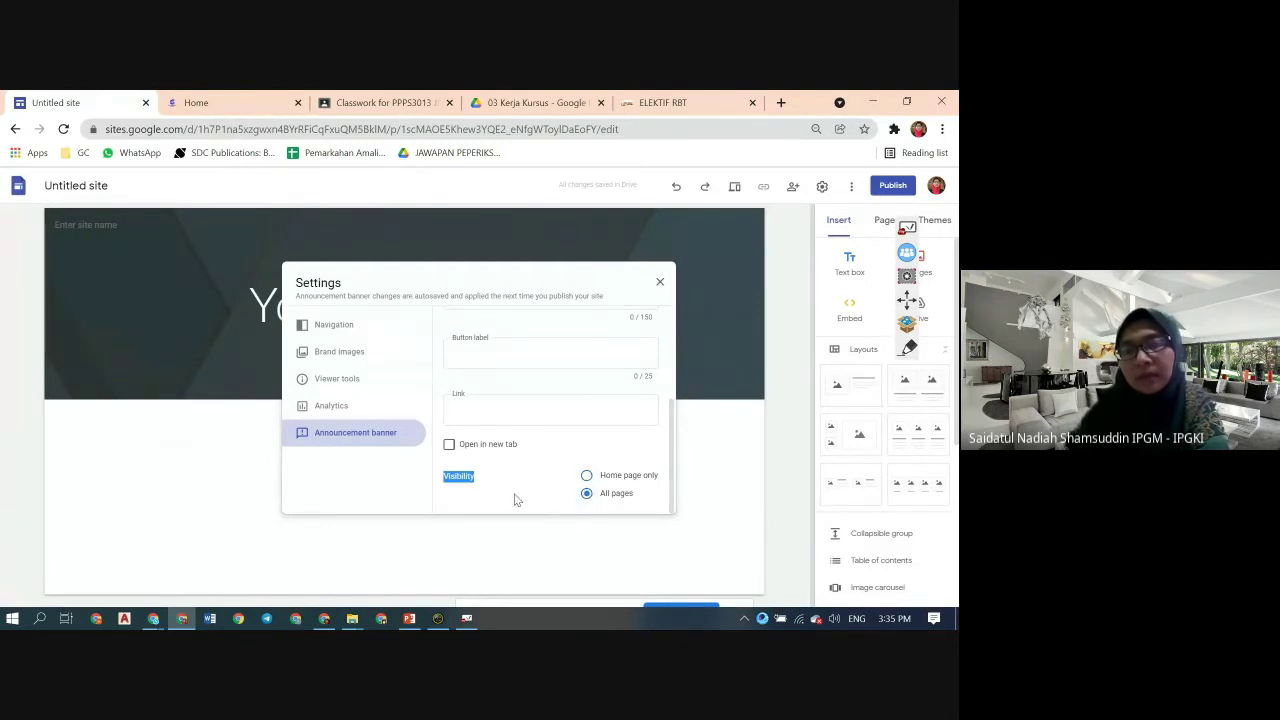
- Close the site settings, switch to the PowerPoint slide show and advance to the Publish sites slide
click(659, 284)
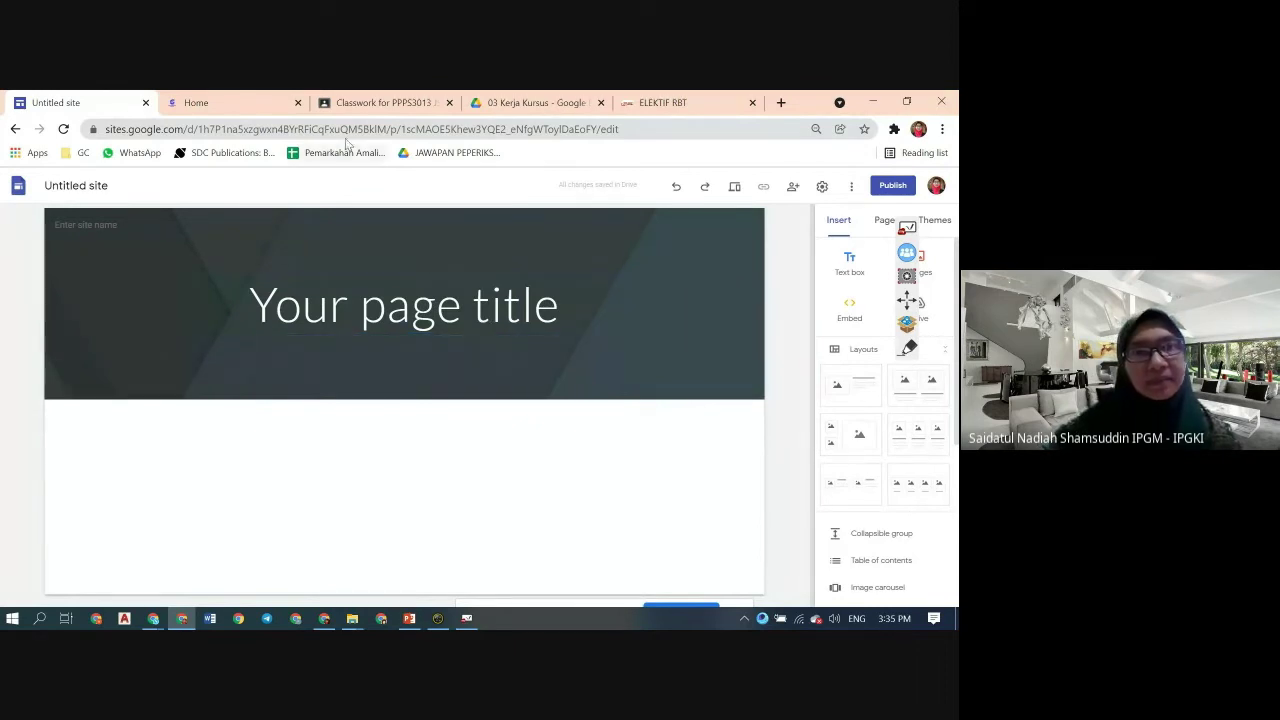
click(409, 618)
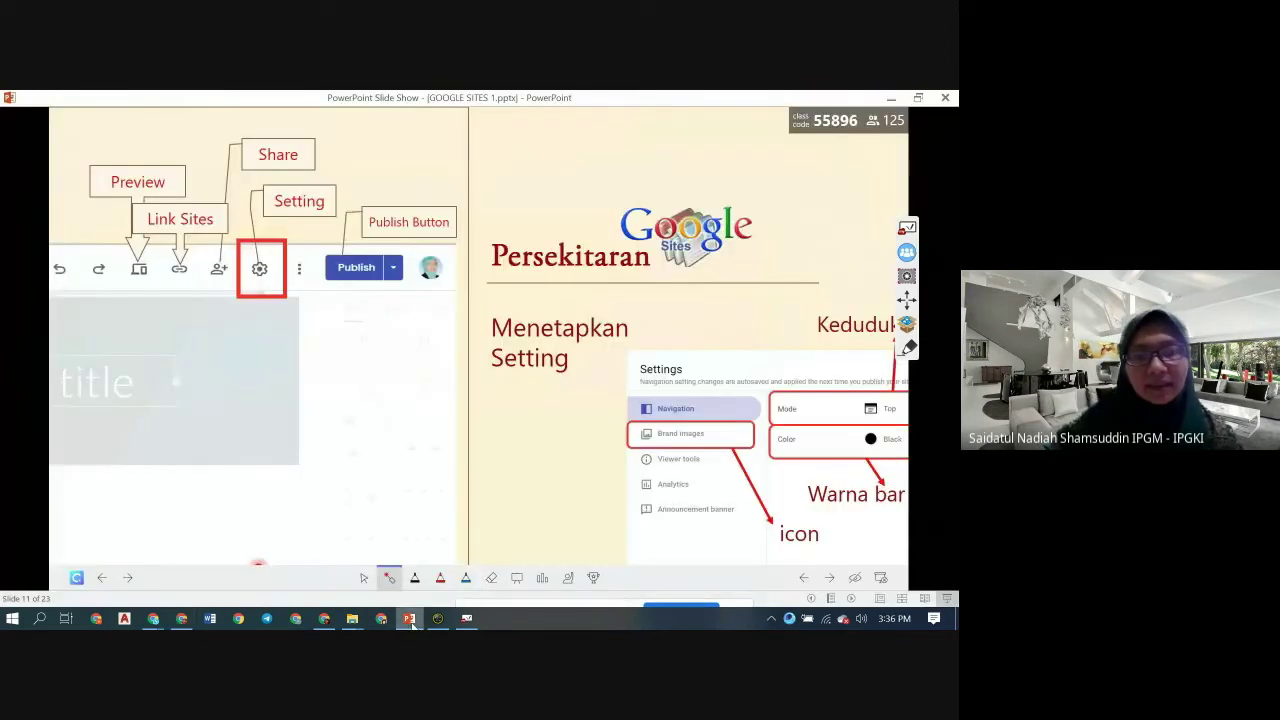
click(829, 578)
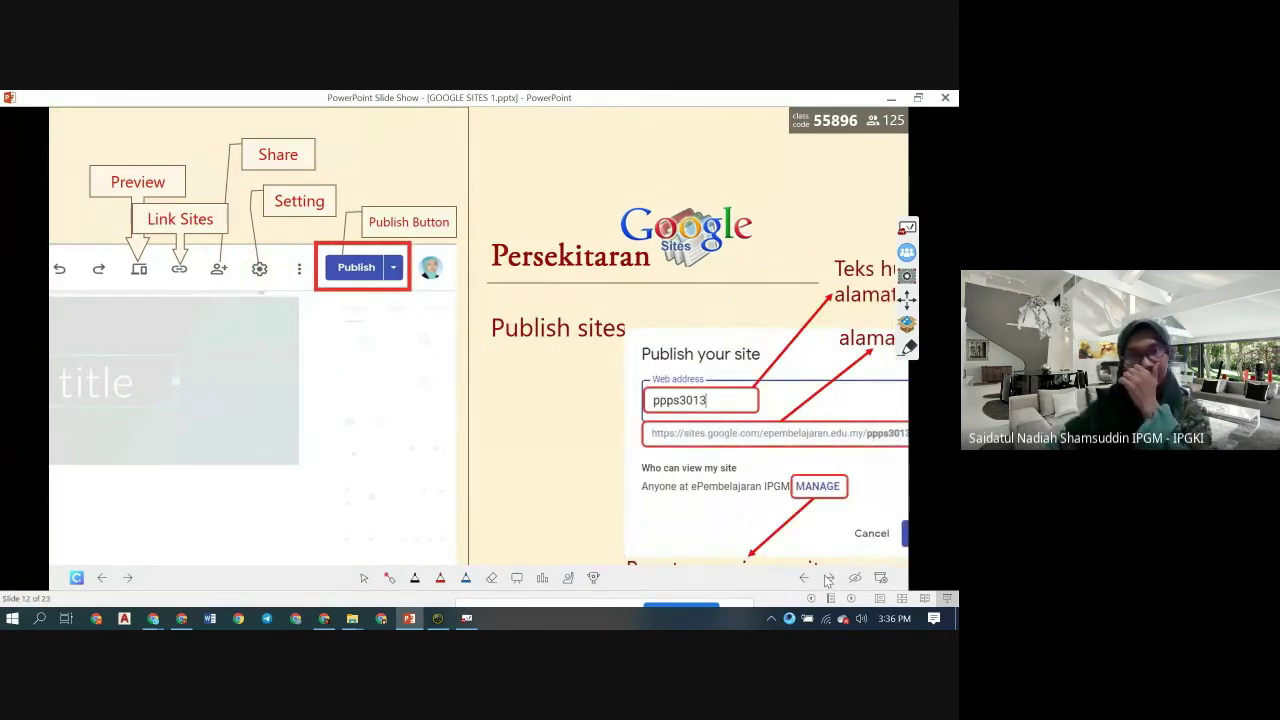
- Point out the Publish button on the slide with the laser pointer and mark it with a red pen arrow
key(ctrl+l)
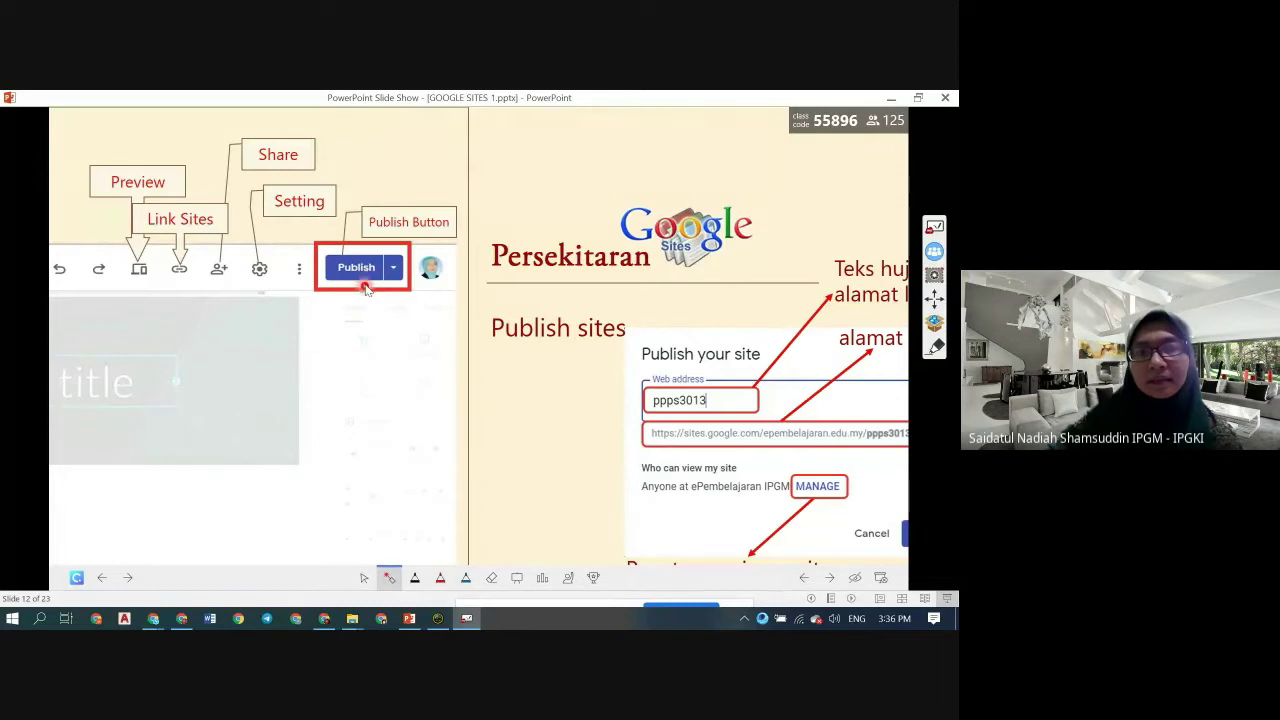
click(440, 578)
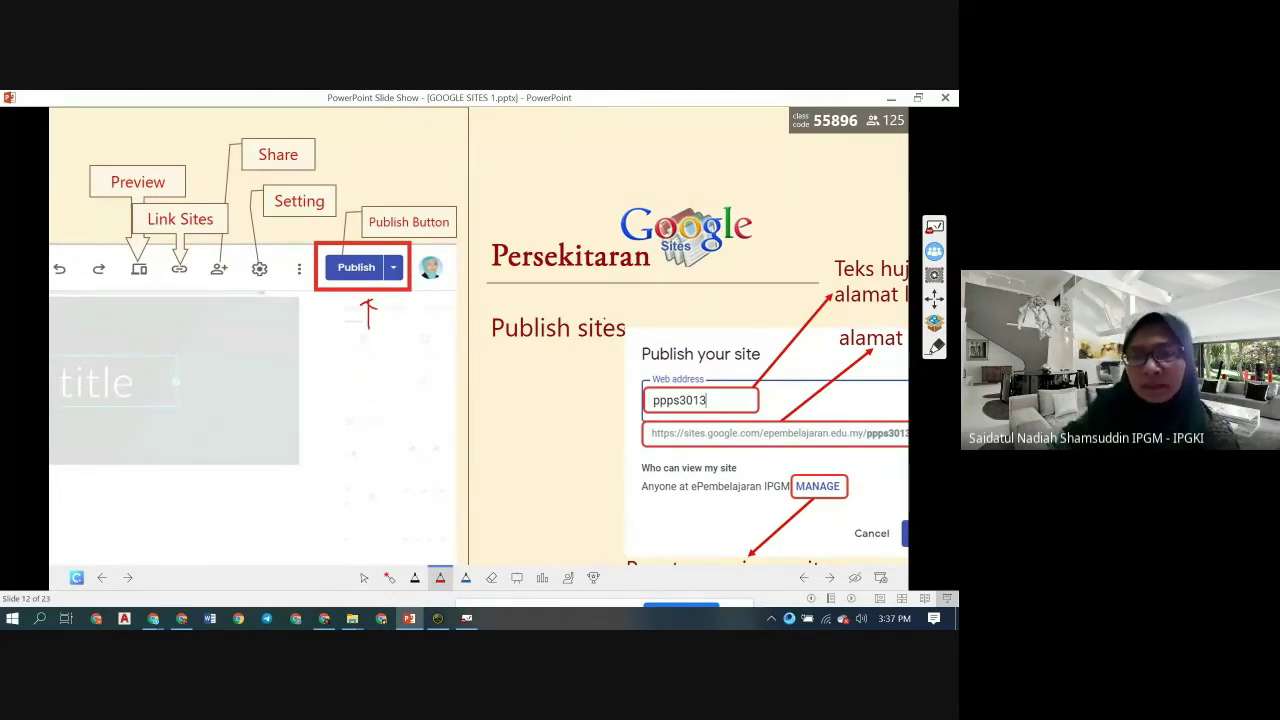
- Point at the Publish your site dialog on the slide with the laser pointer
click(389, 577)
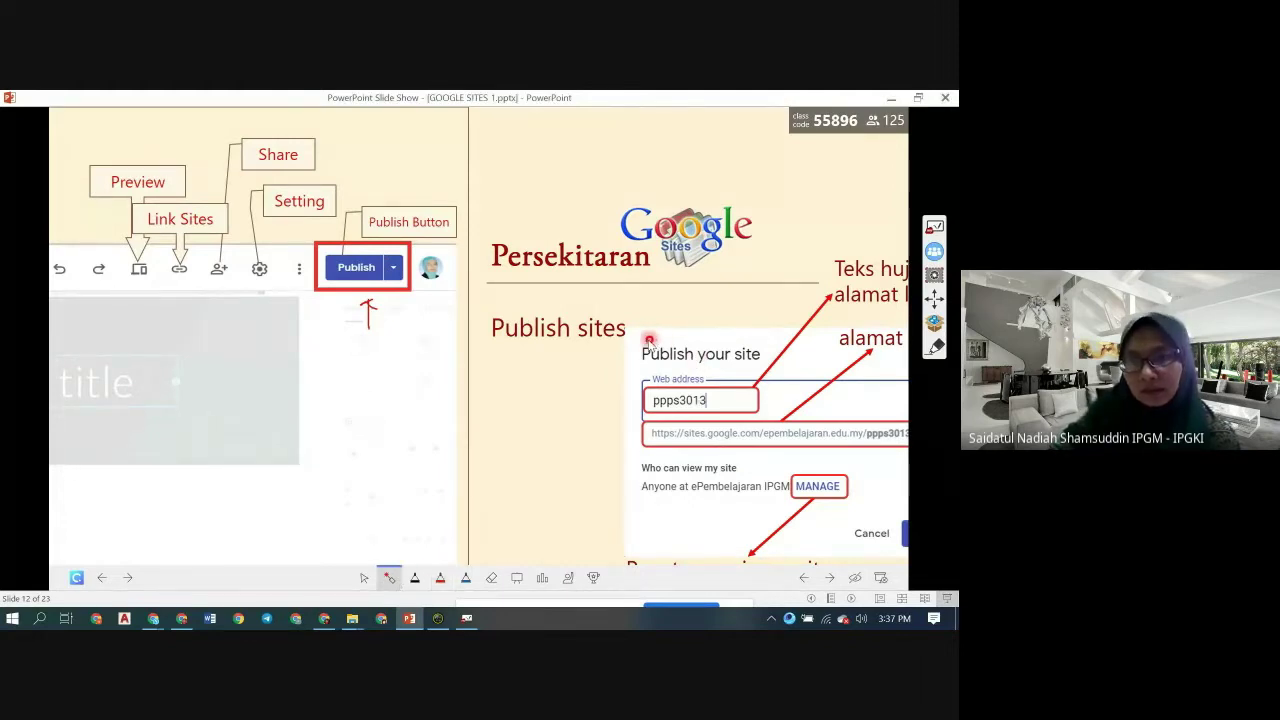
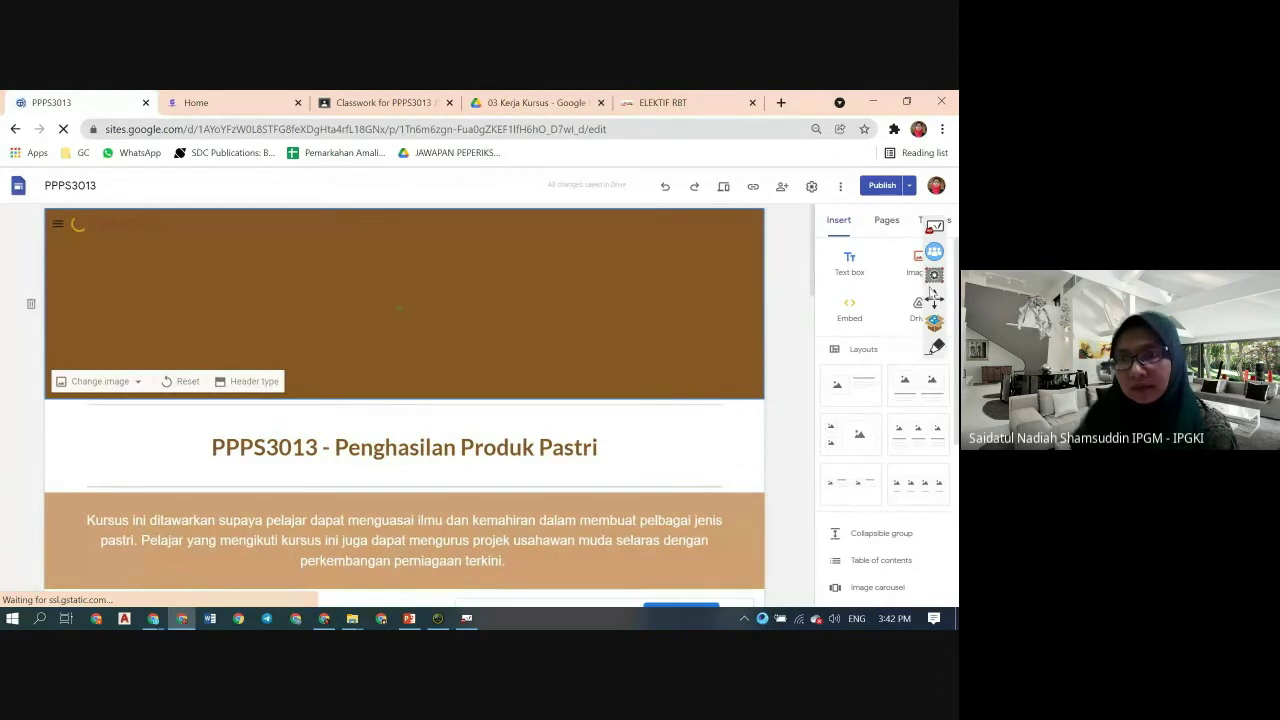
- Show the PPPS3013 site's themes, look through the name, colour and font pages for creating a theme, and cancel
mouse_move(934, 298)
mouse_down()
mouse_move(777, 420)
mouse_move(792, 448)
mouse_up()
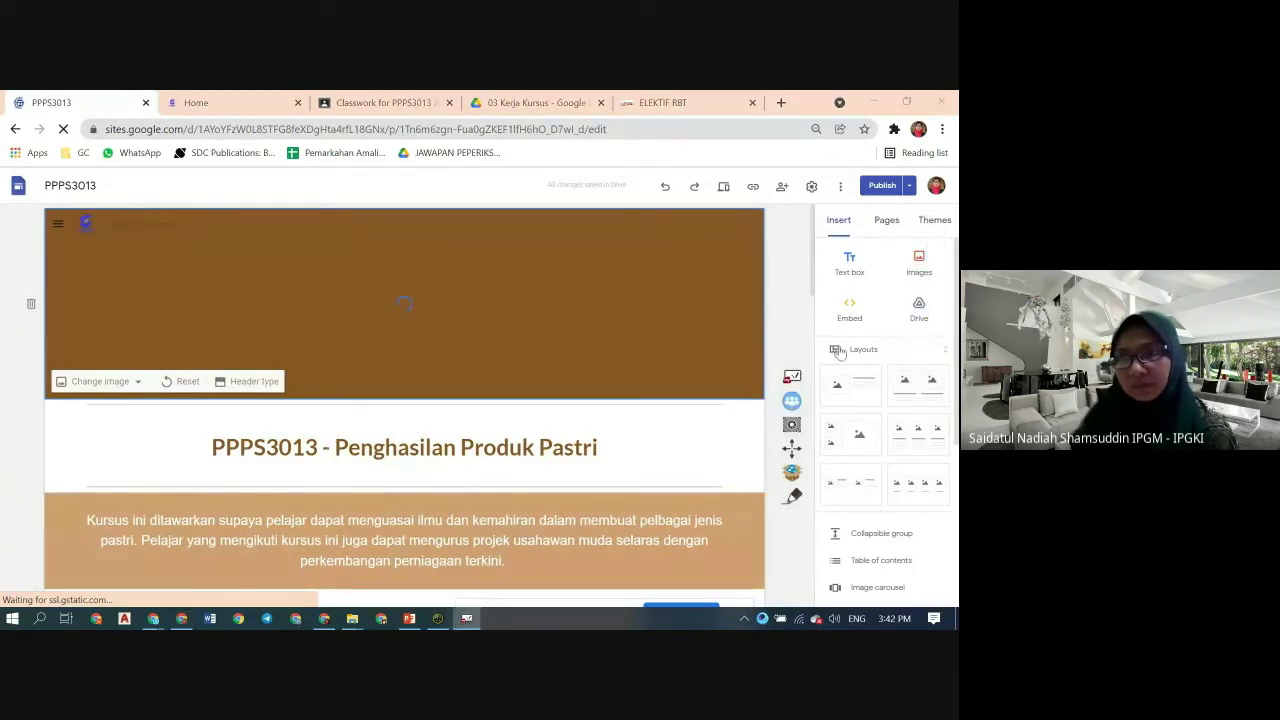
click(931, 224)
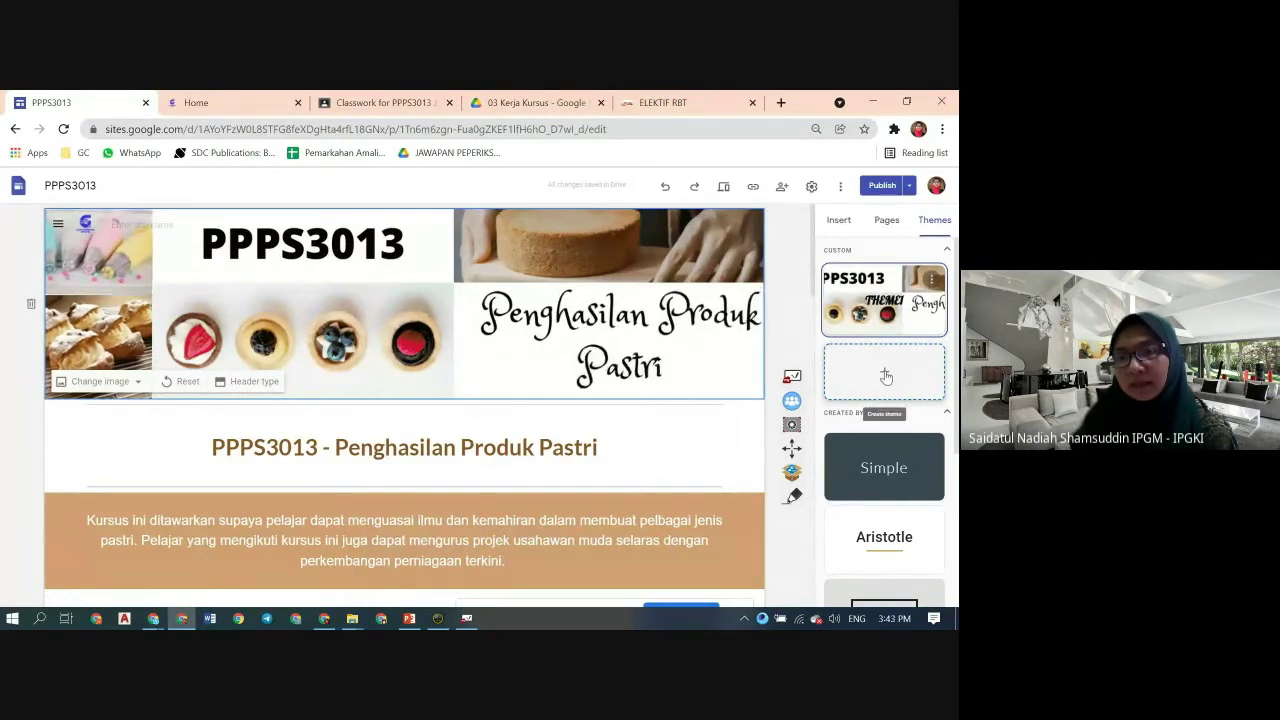
click(885, 376)
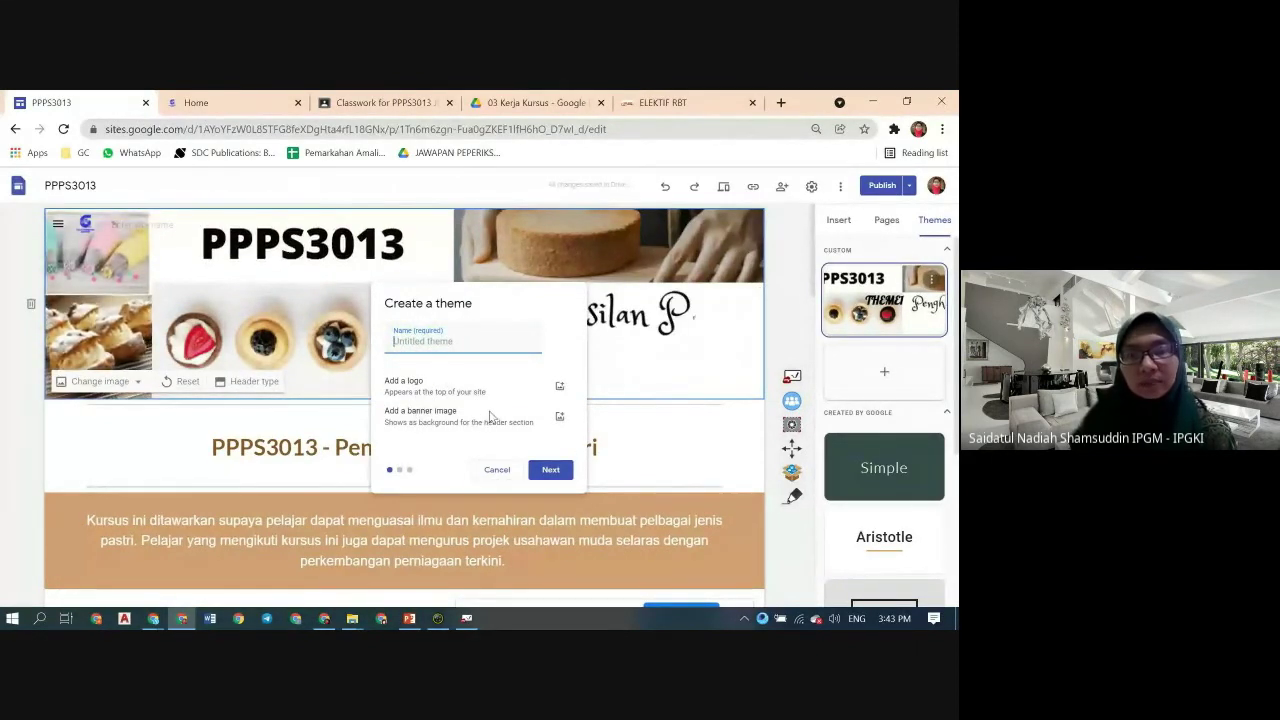
click(550, 469)
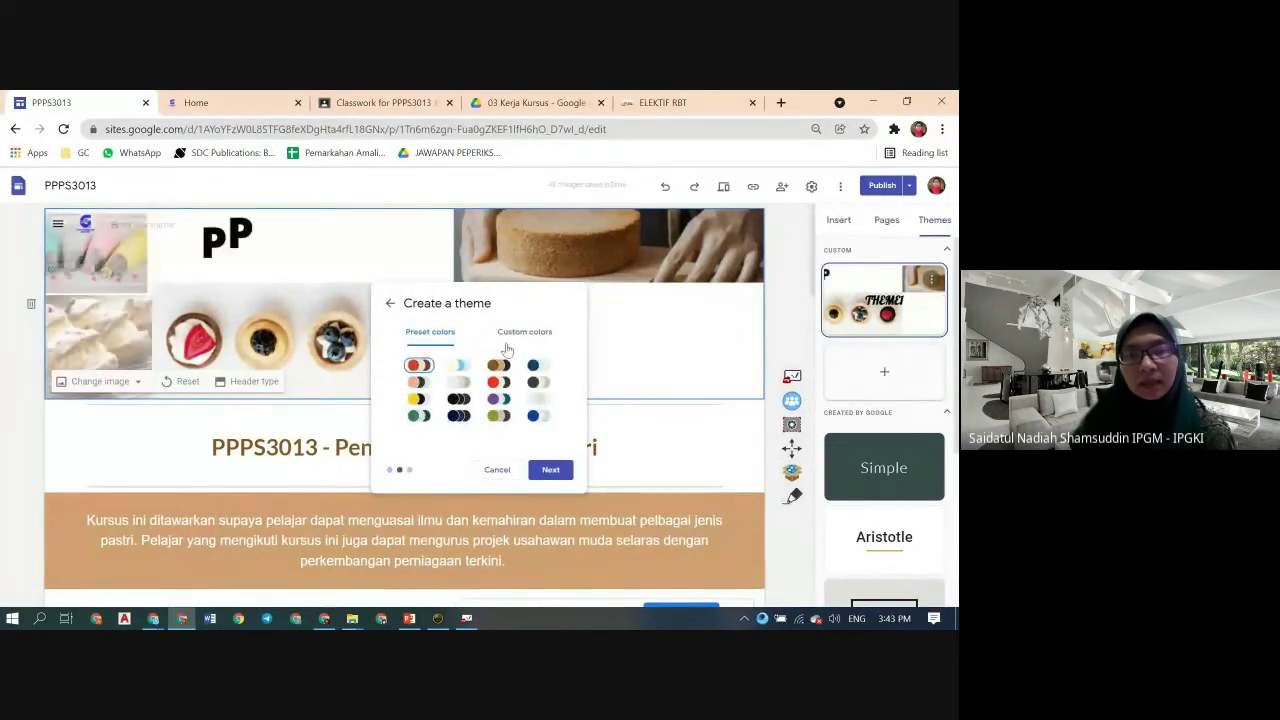
click(558, 472)
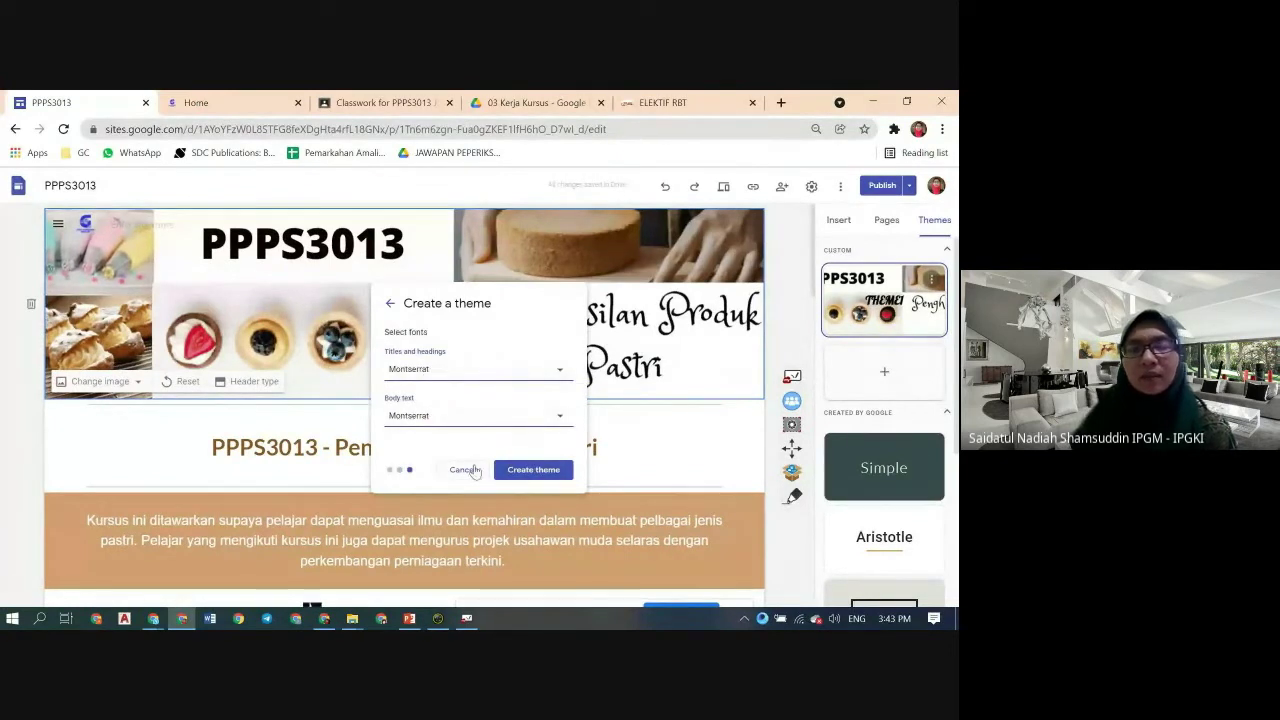
click(463, 470)
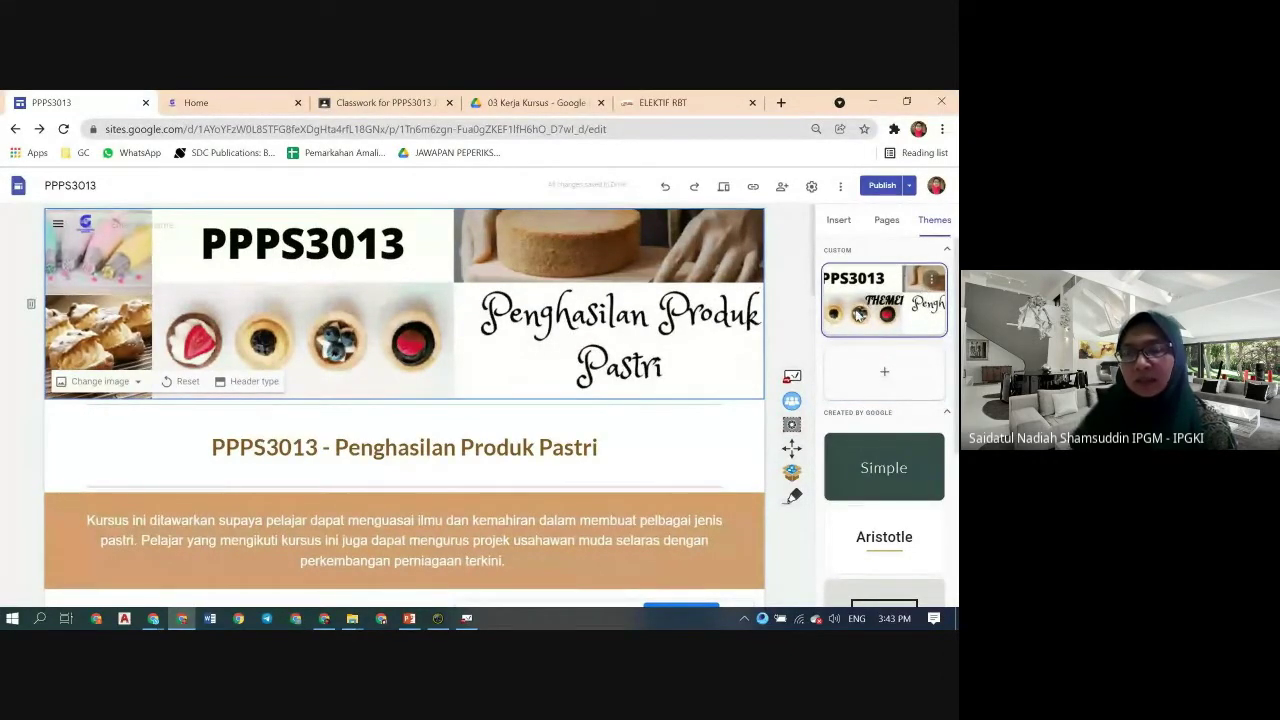
- Try the Aristotle and Diplomat themes on the PPPS3013 site and look at Diplomat's font style options
scroll(884, 410, down, 2)
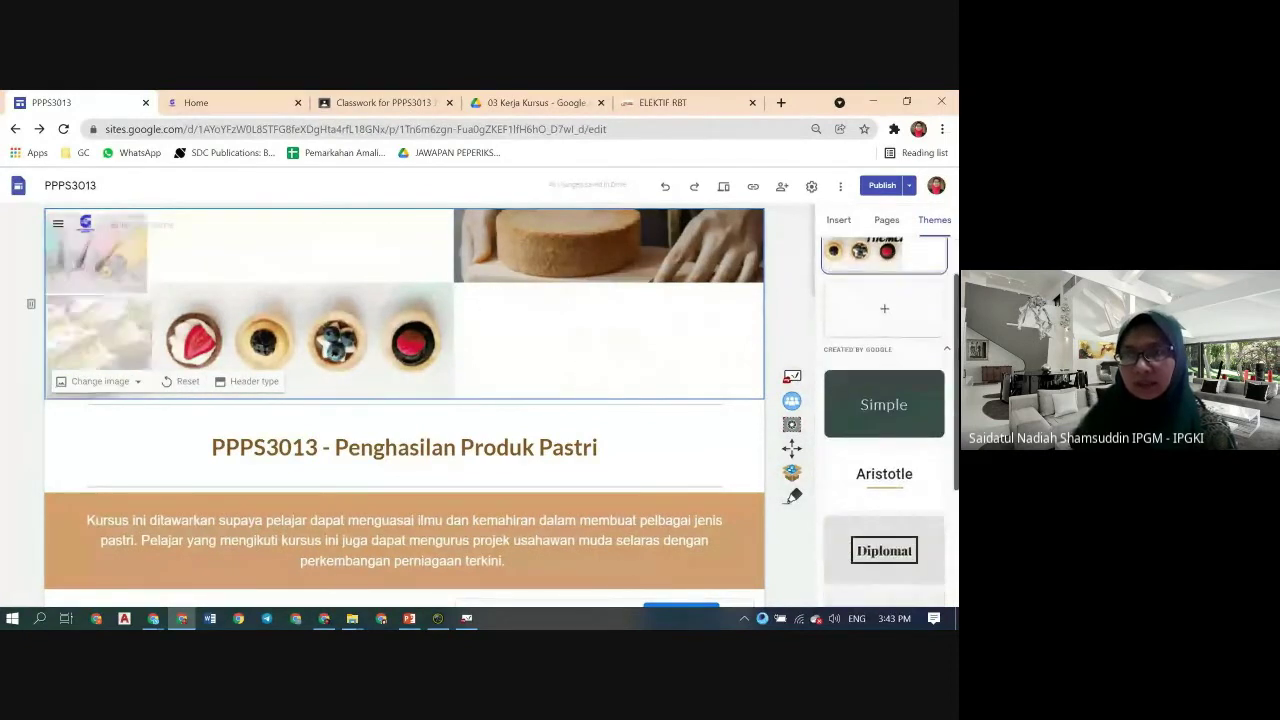
scroll(899, 414, up, 1)
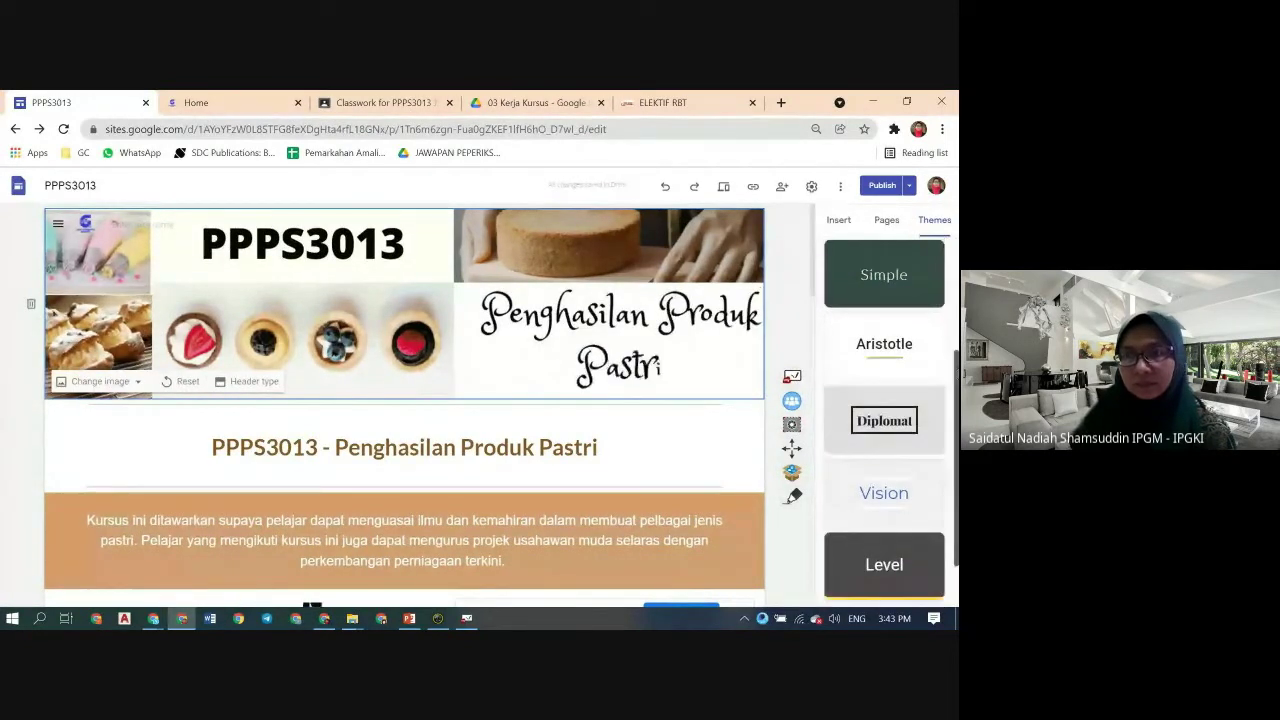
click(895, 390)
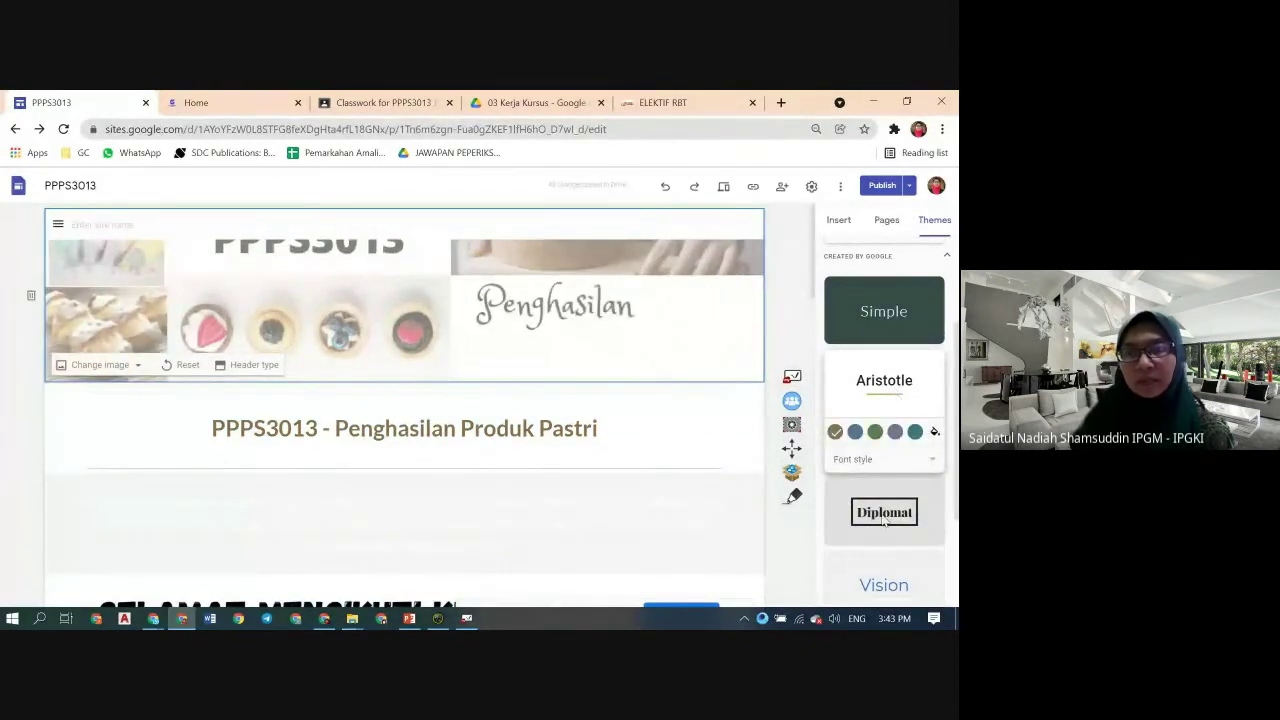
click(884, 520)
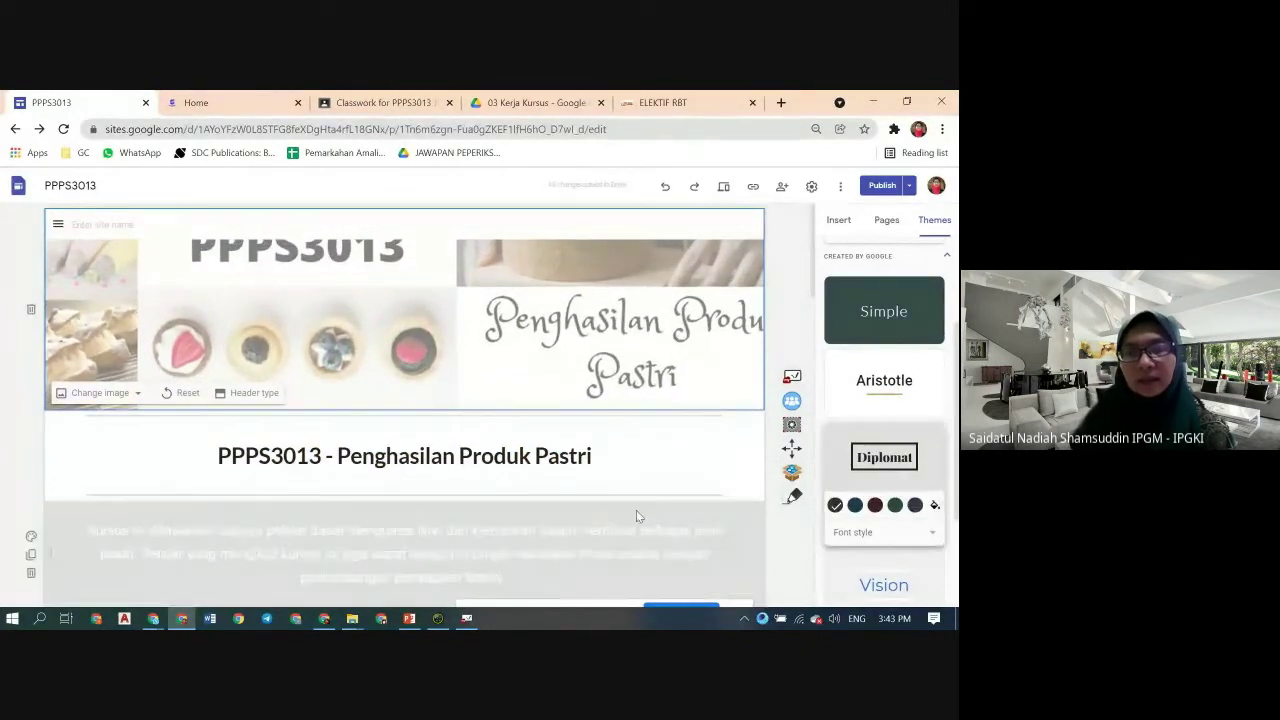
scroll(586, 463, down, 2)
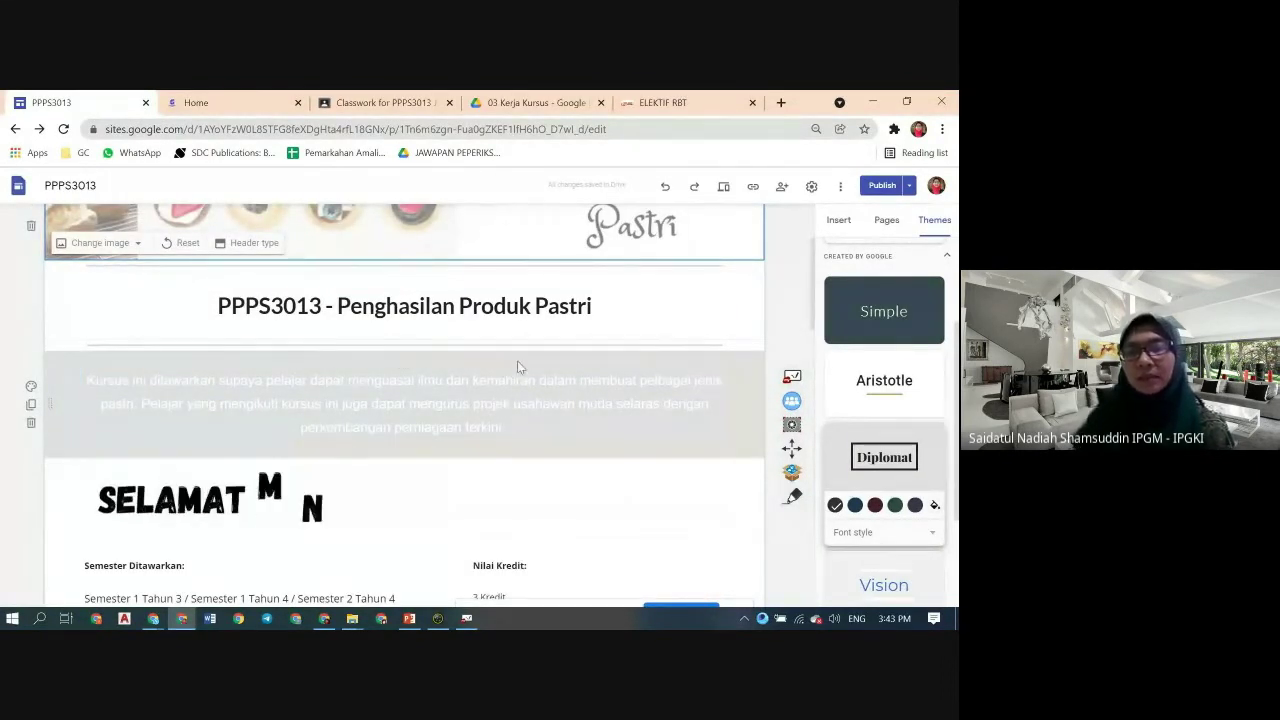
click(931, 538)
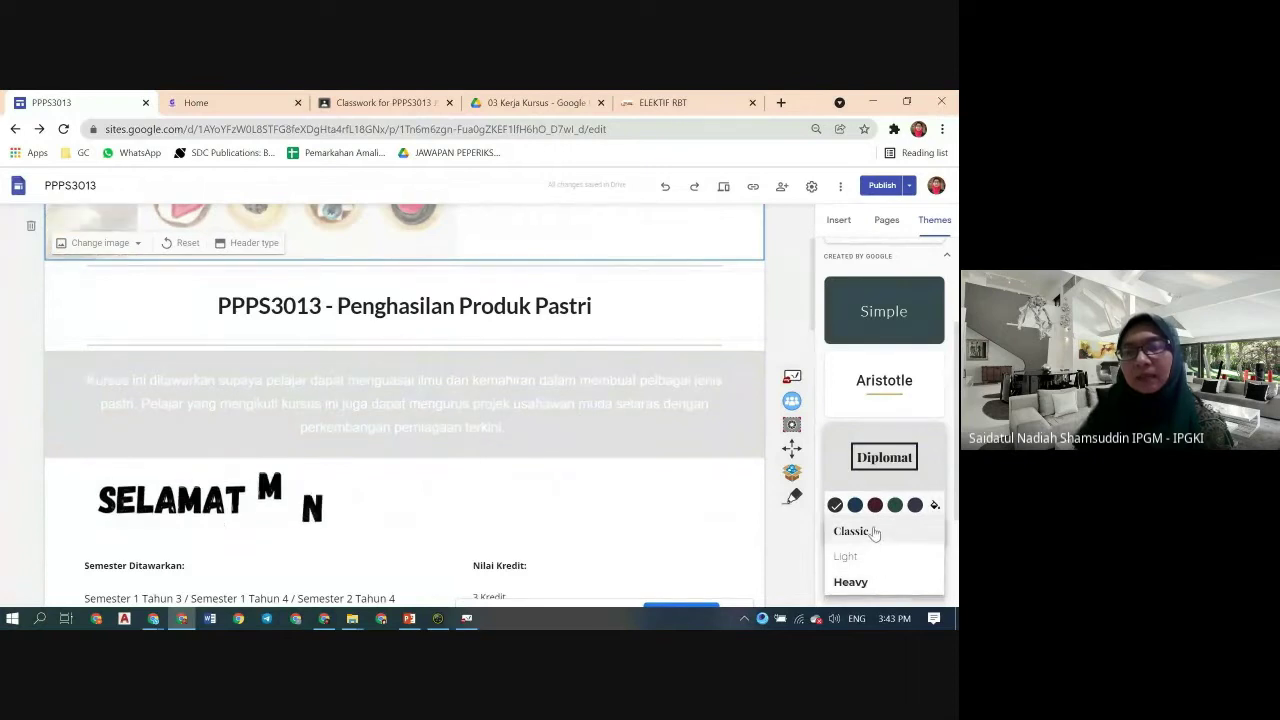
click(932, 457)
- Try the Vision, Impression and Level themes on the PPPS3013 site, then restore its custom theme
scroll(932, 450, down, 3)
click(898, 443)
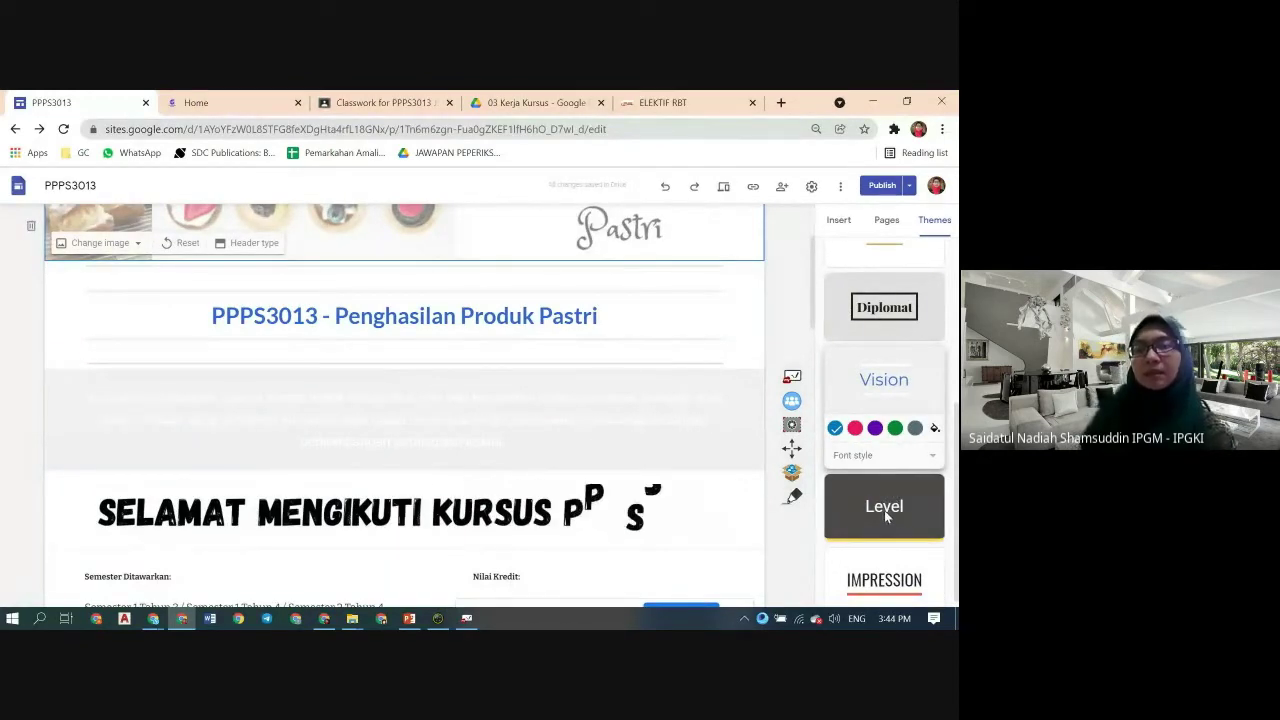
click(889, 567)
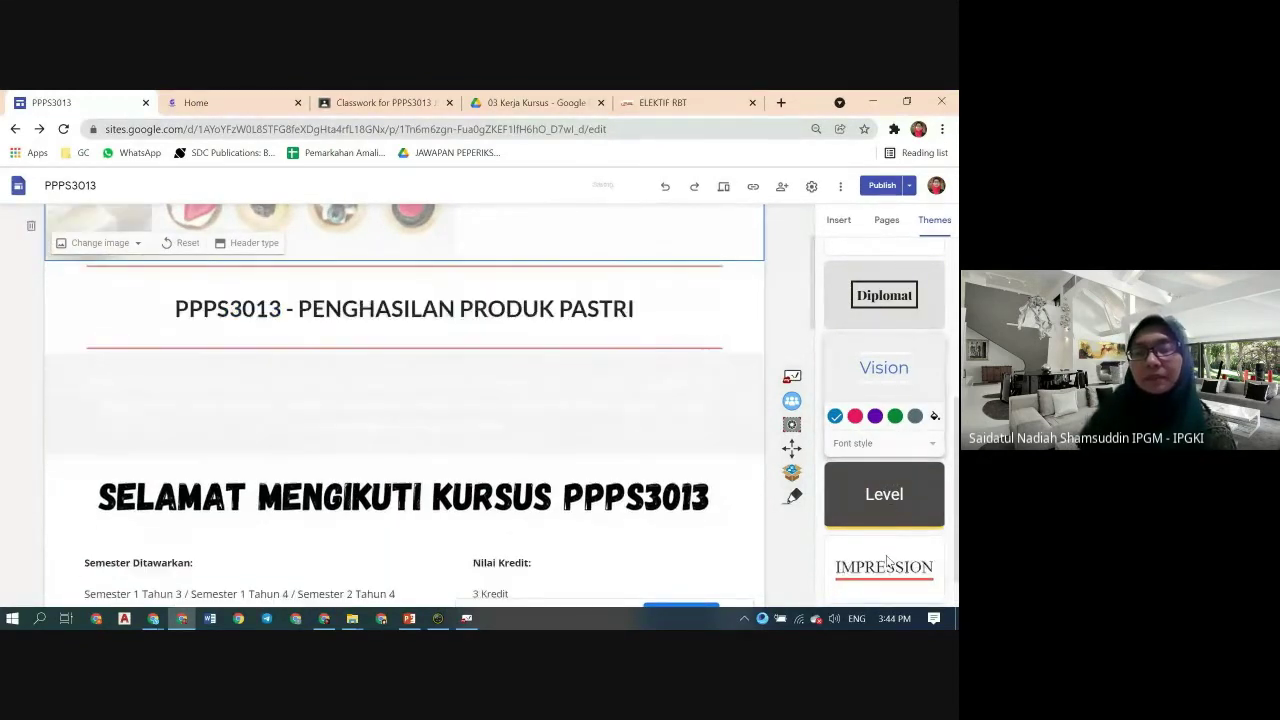
scroll(855, 463, up, 3)
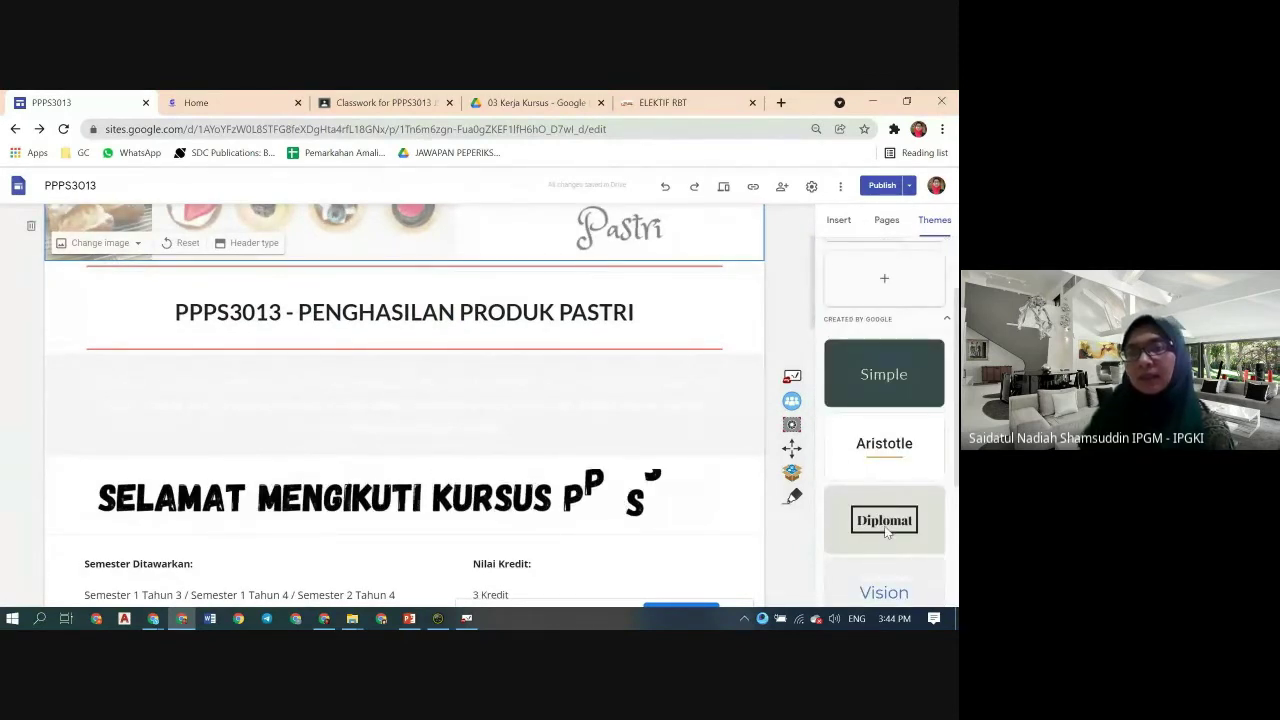
scroll(887, 559, down, 3)
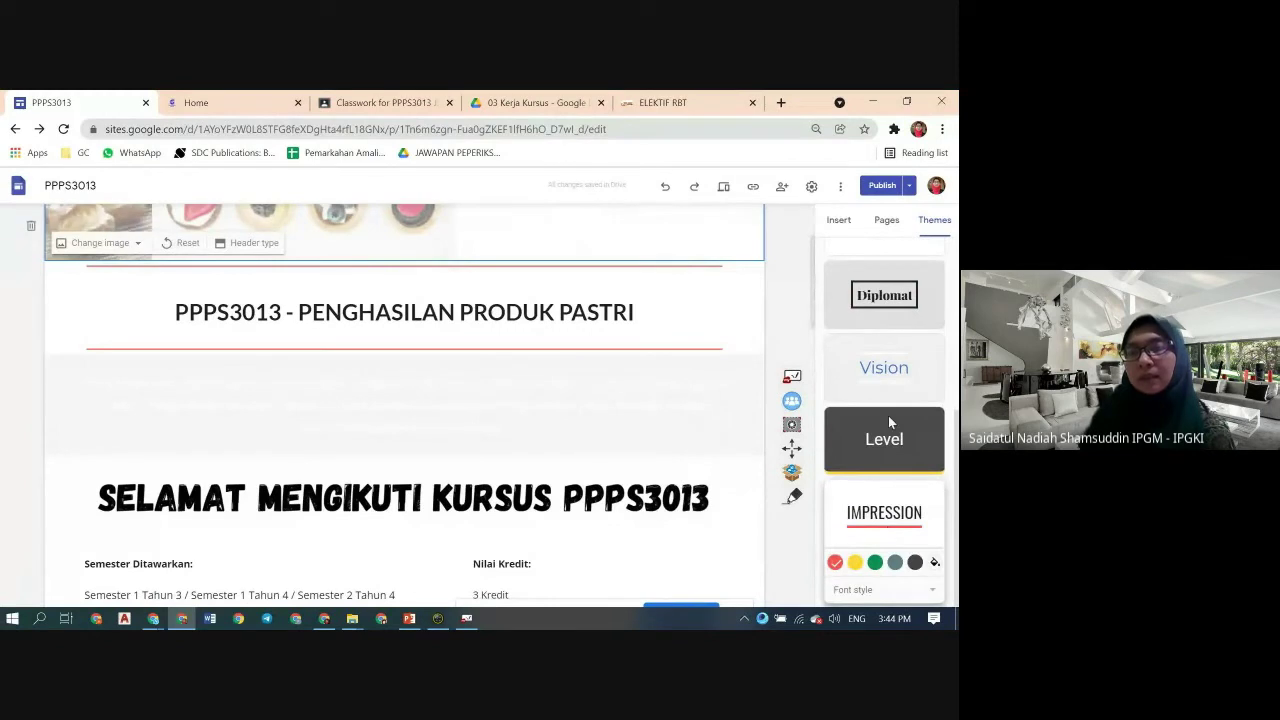
click(888, 415)
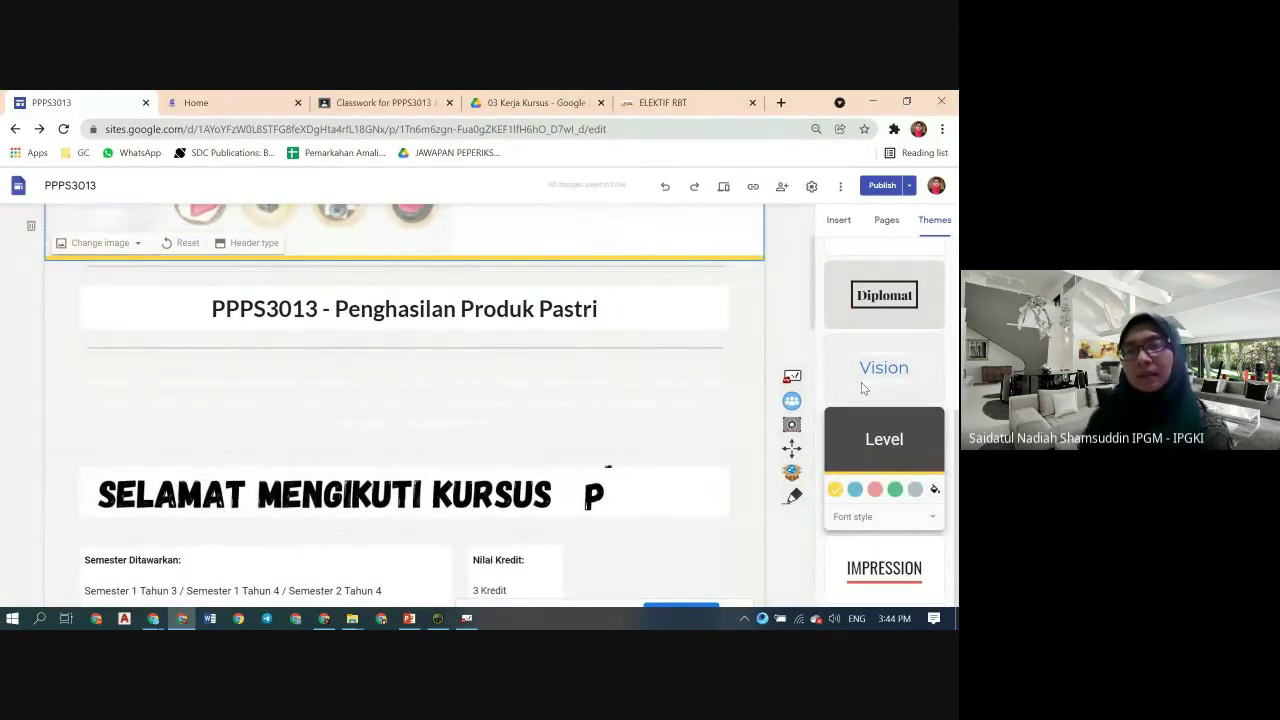
scroll(859, 437, up, 5)
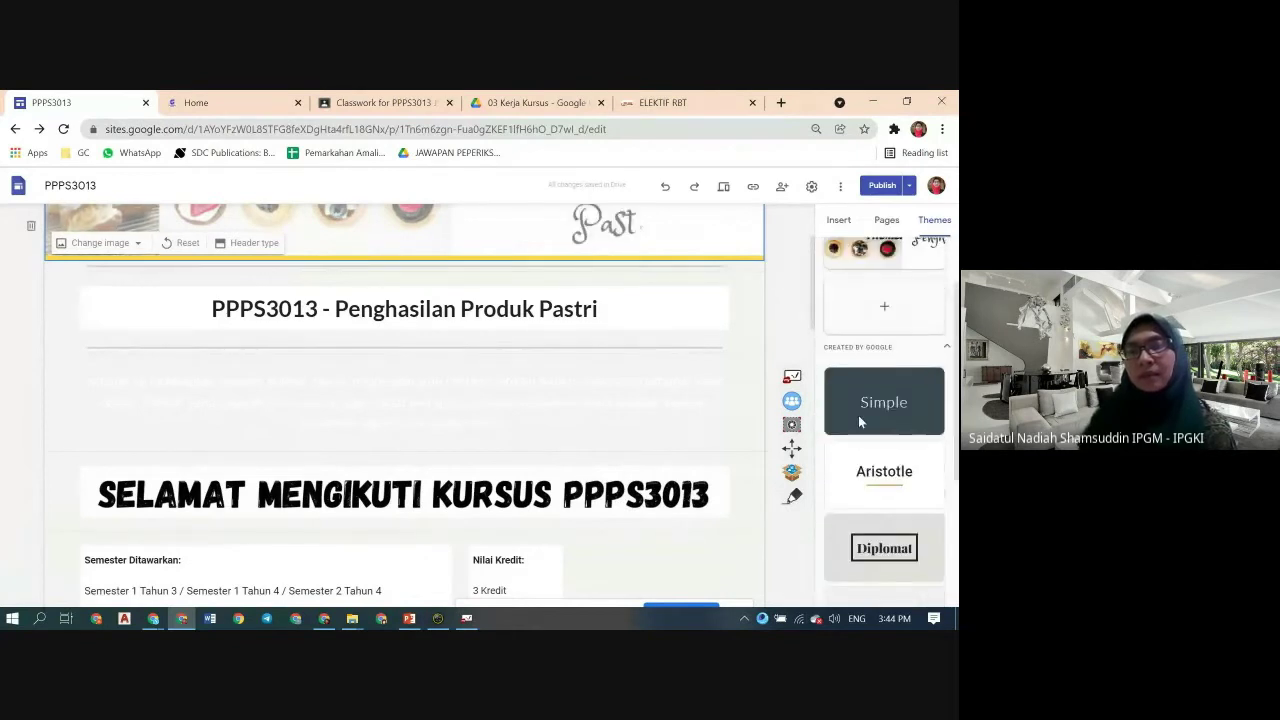
click(879, 300)
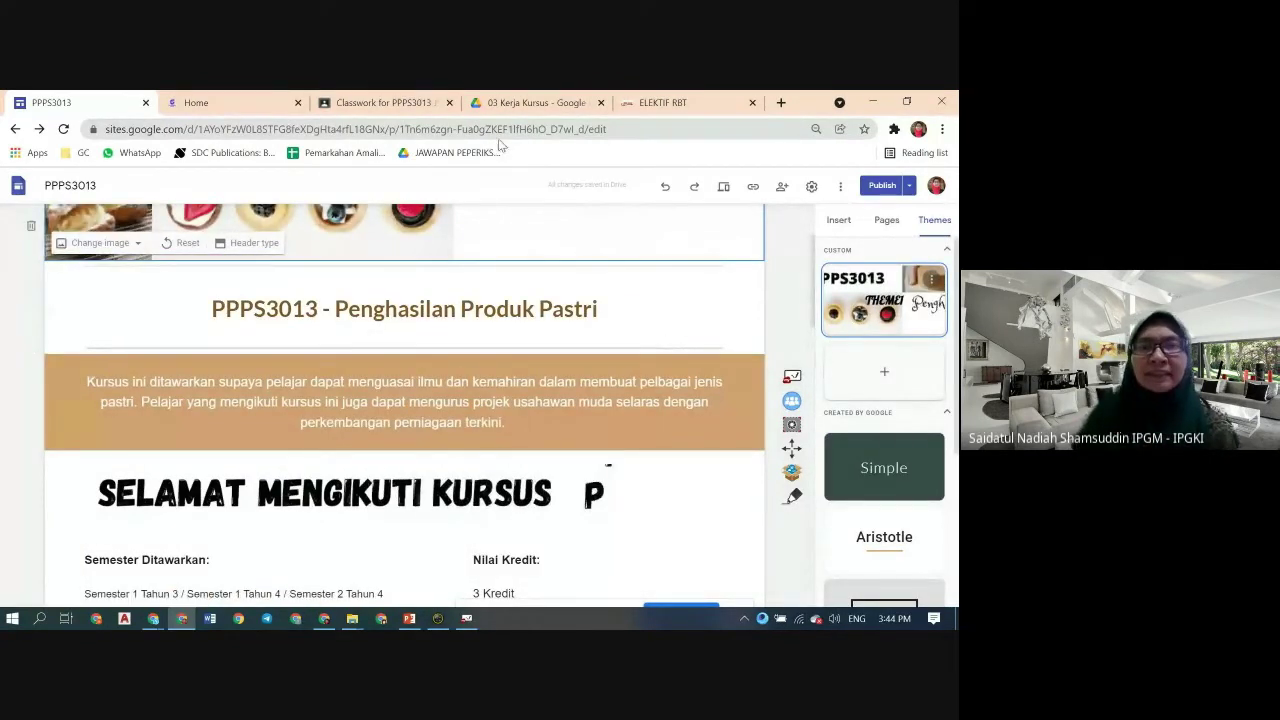
- View the published ELEKTIF RBT home page, then return to the PPPS3013 editor and show its page list
click(662, 102)
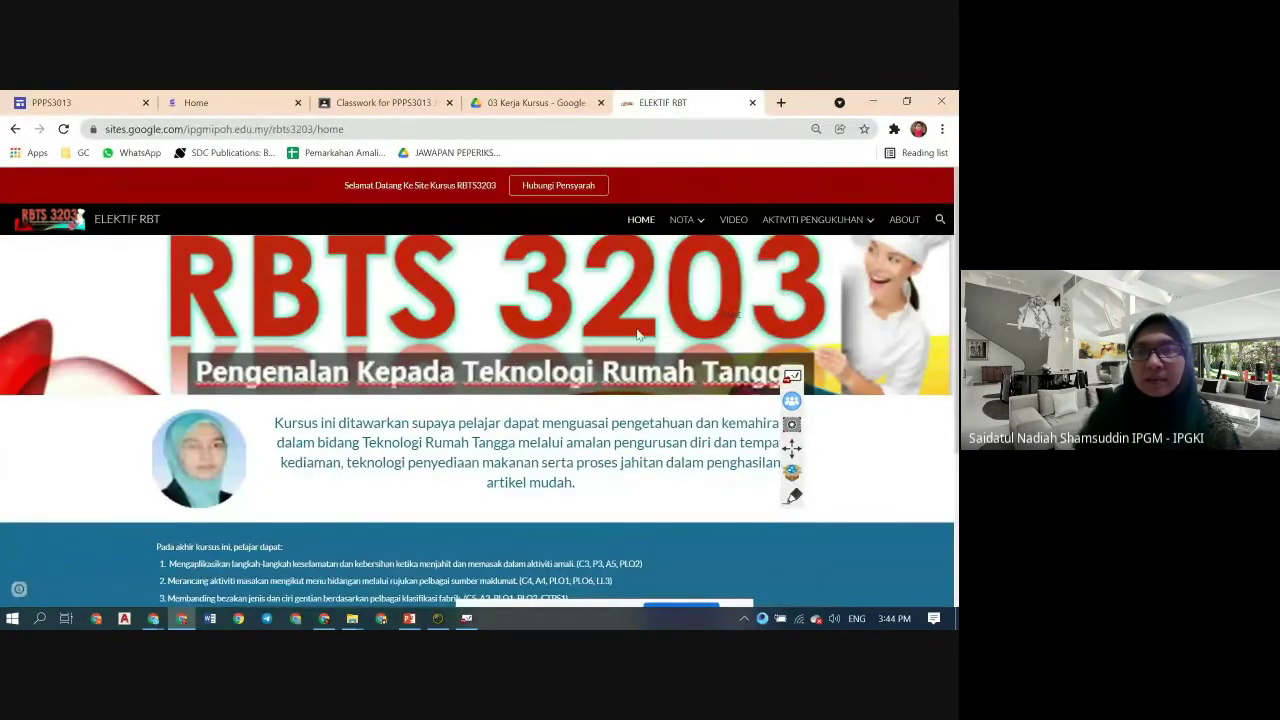
drag(792, 449, 828, 484)
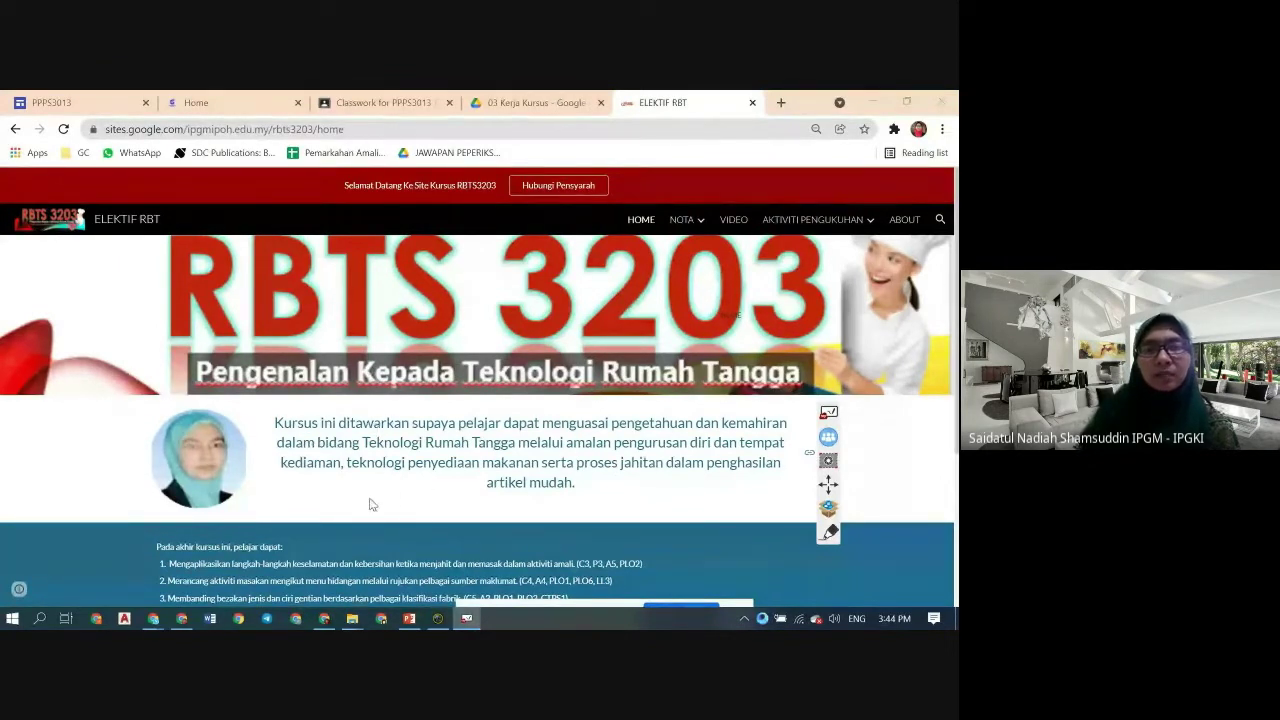
click(65, 108)
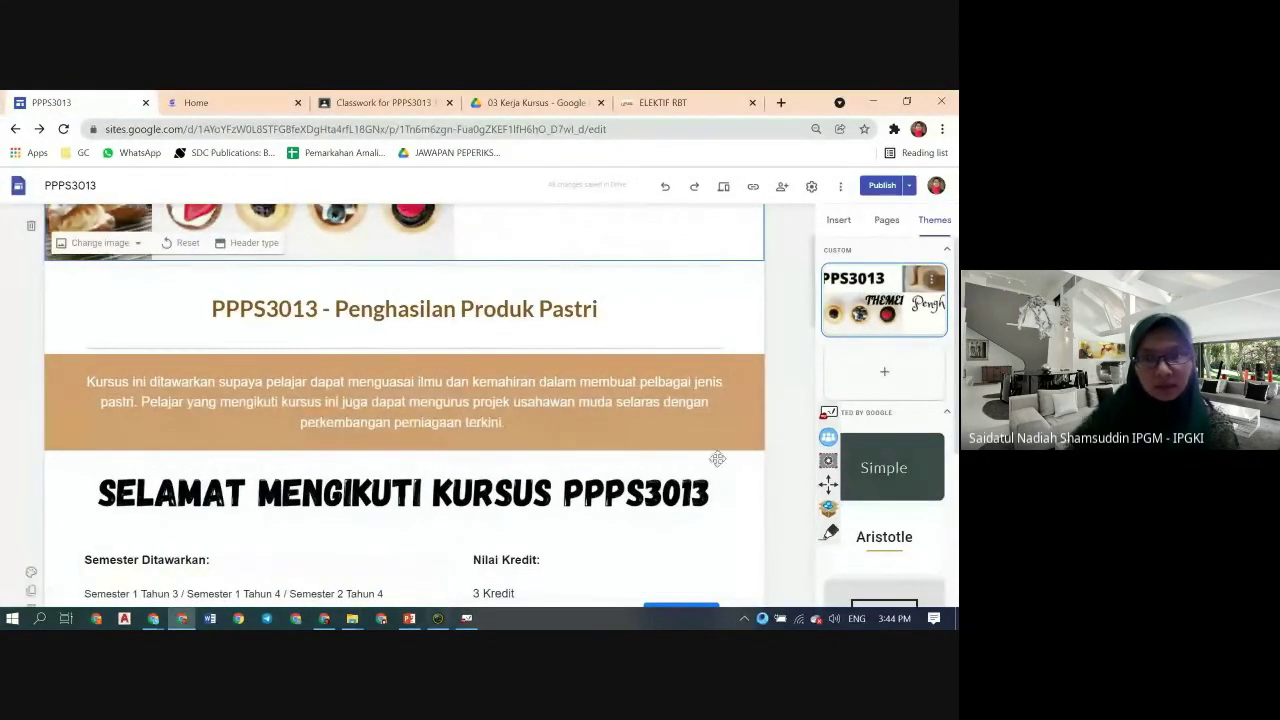
click(887, 222)
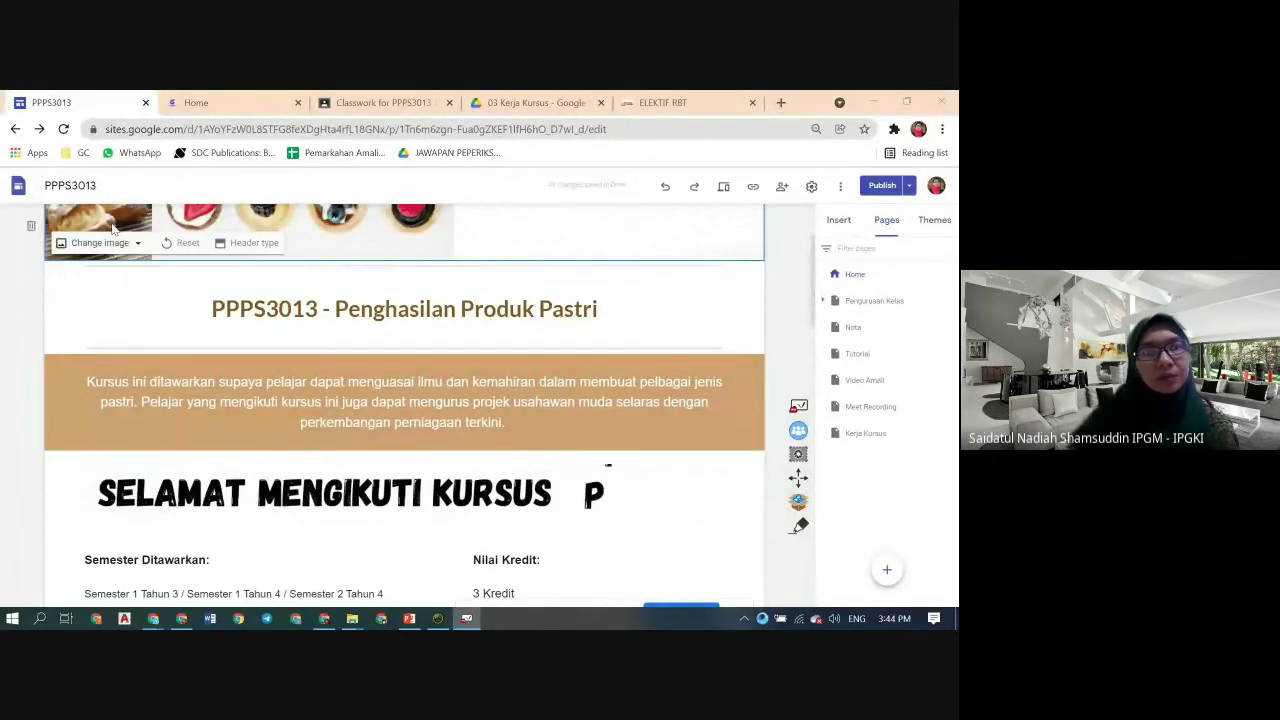
right_click(18, 192)
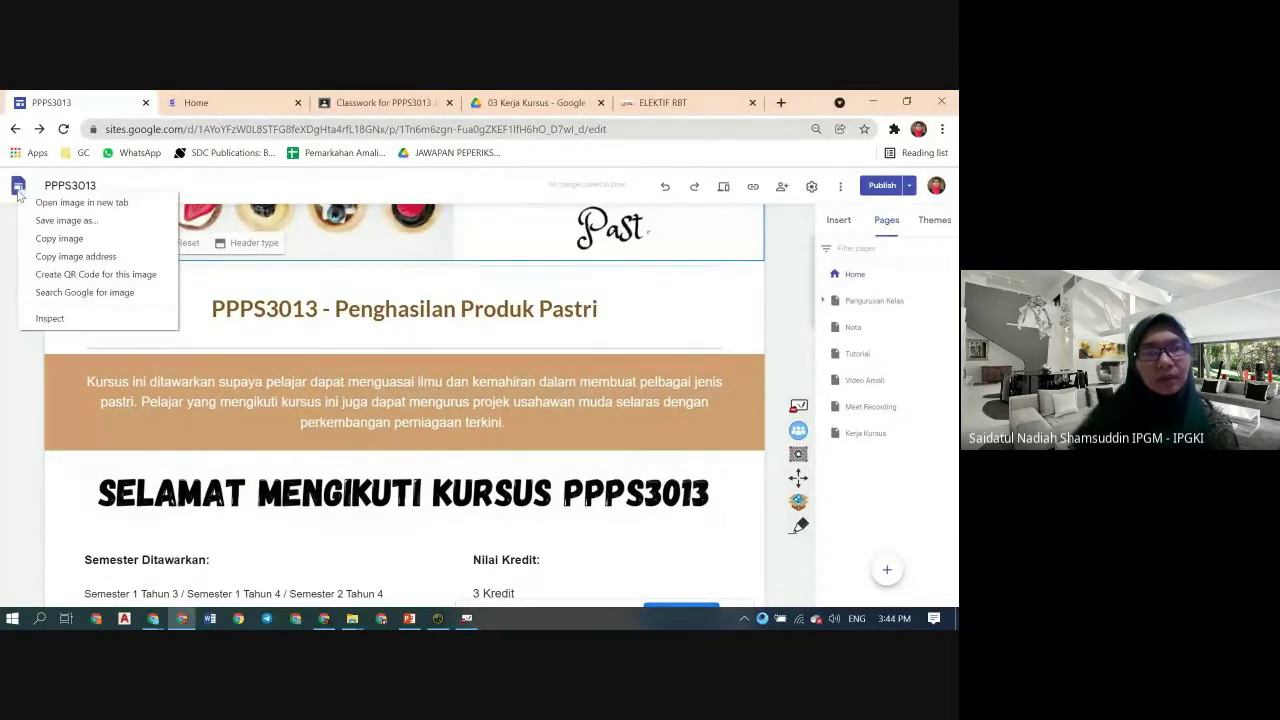
click(76, 203)
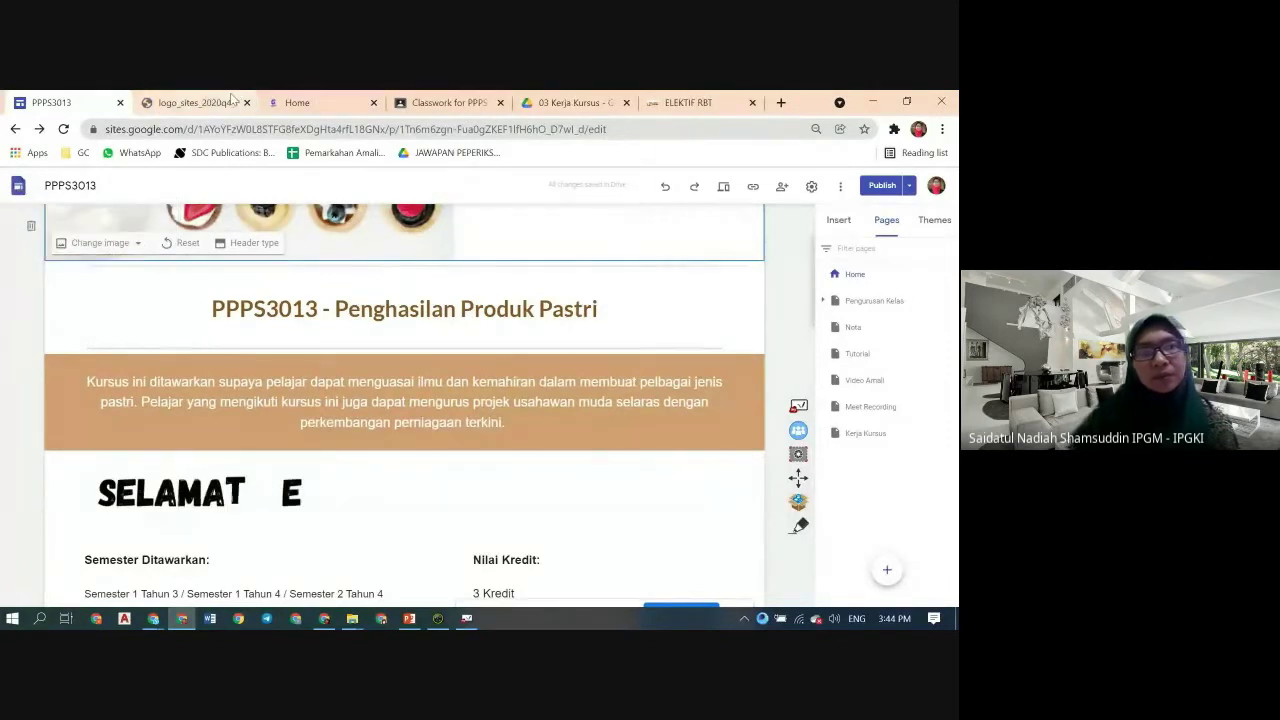
click(246, 102)
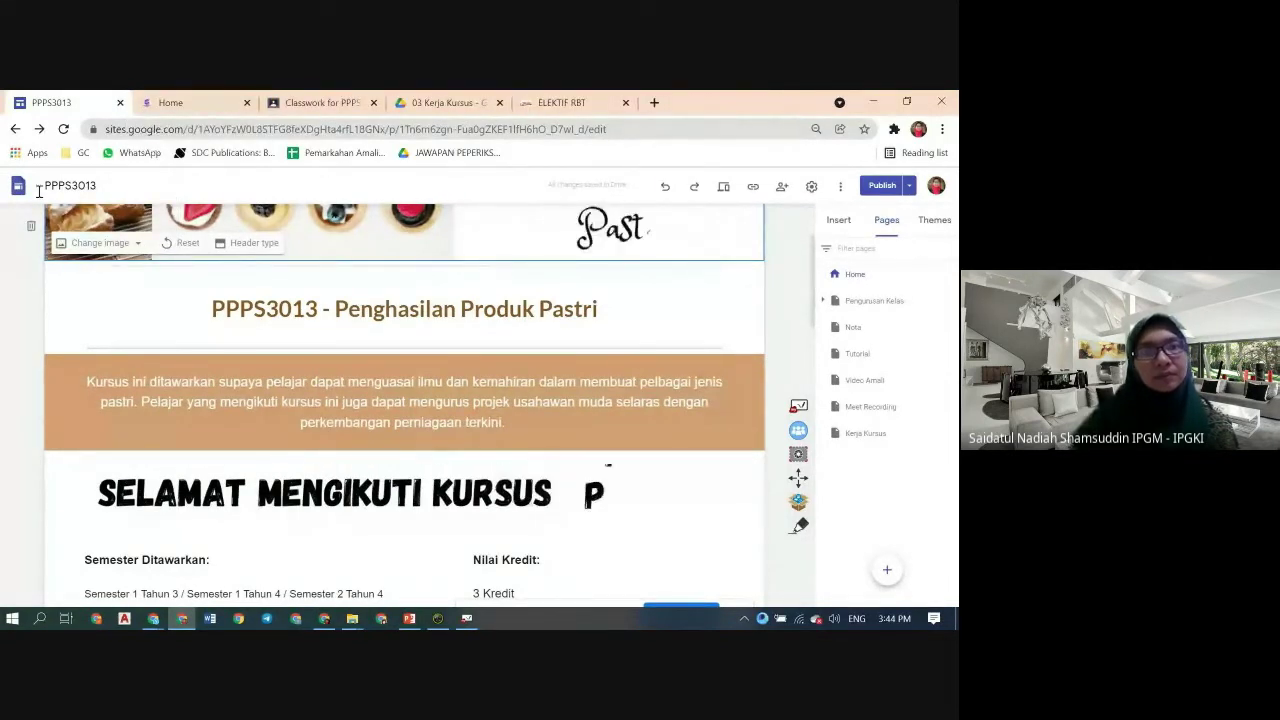
- Open Google Sites in a new browser tab and open the existing Untitled site for editing
click(782, 103)
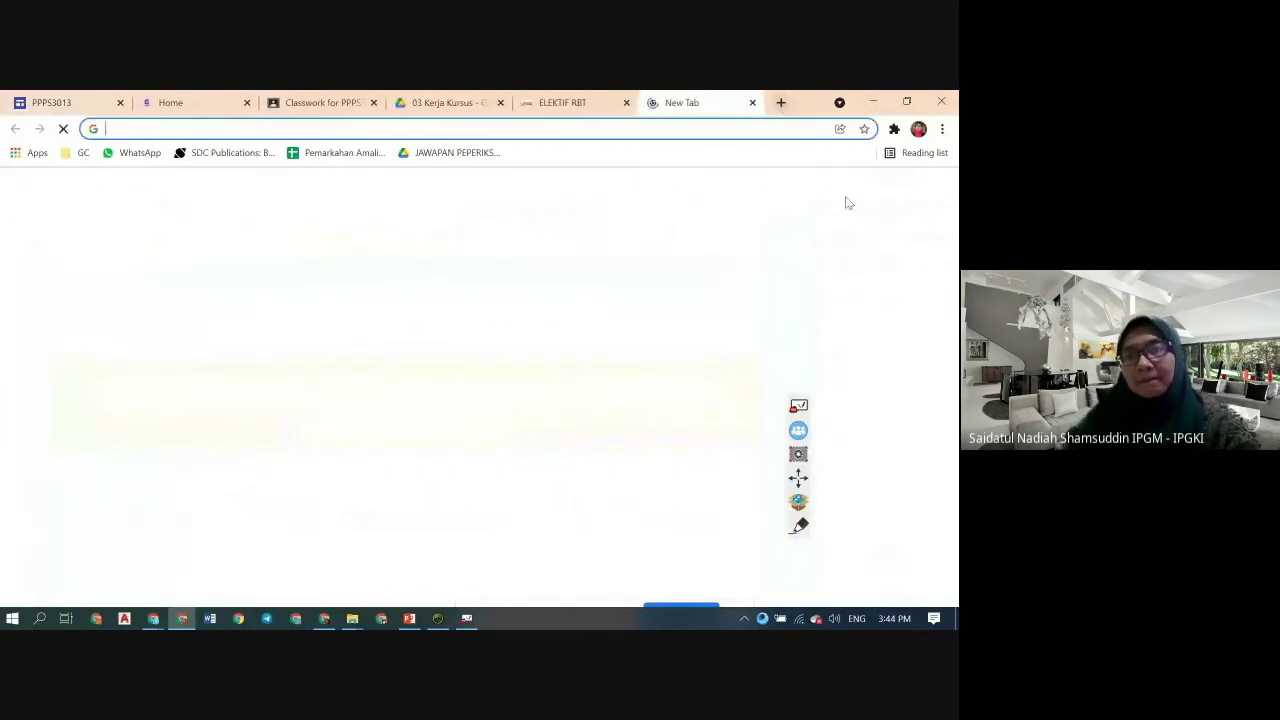
click(885, 191)
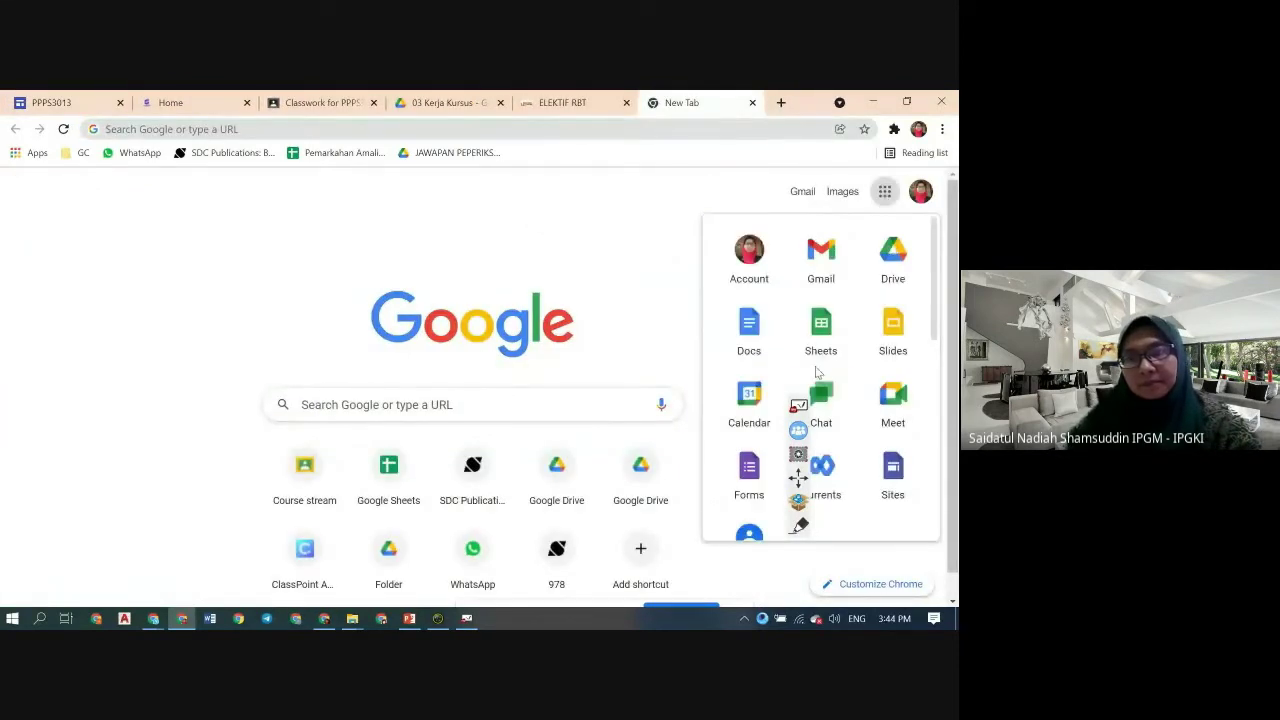
click(893, 476)
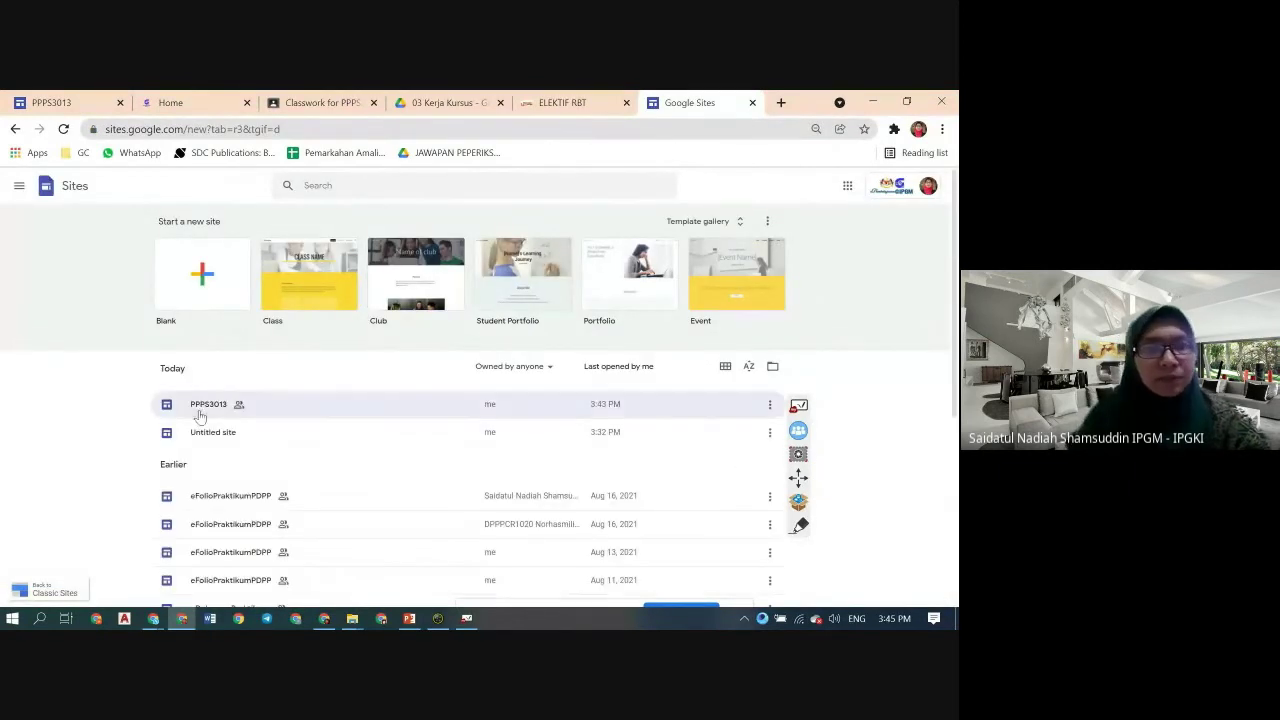
click(217, 440)
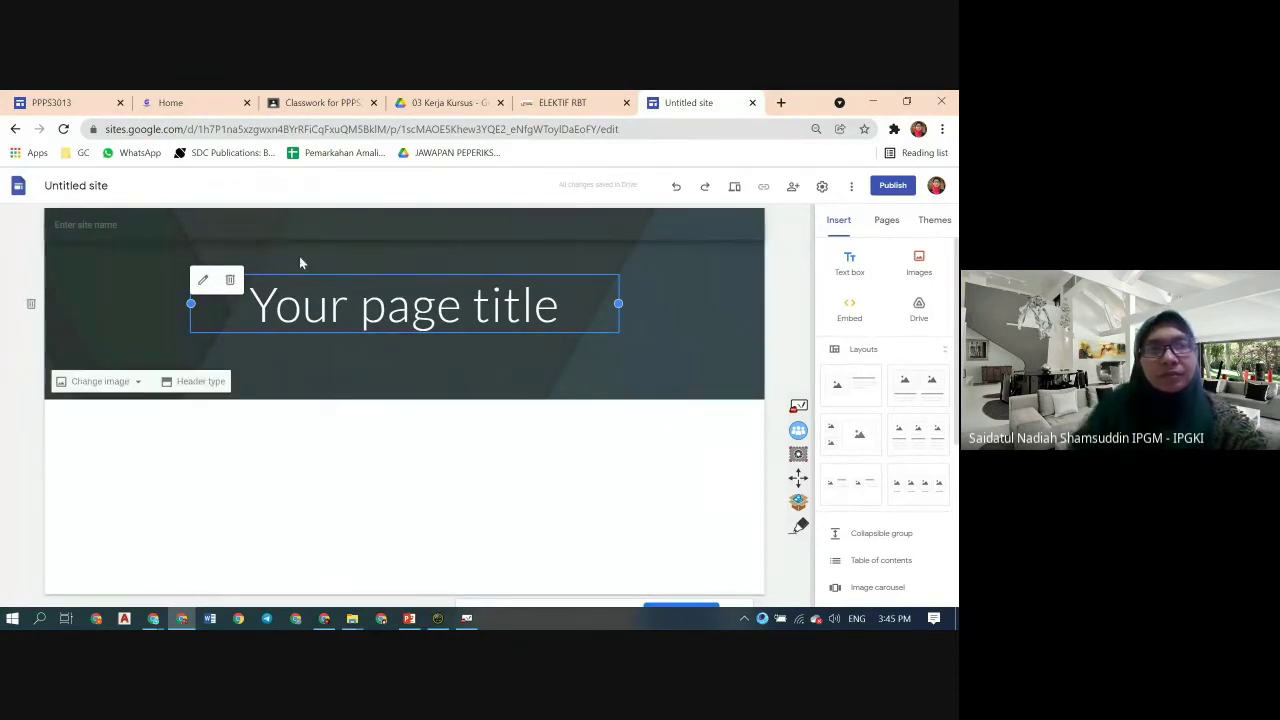
- Rename the site's Home page as UTAMA through its page properties
click(886, 220)
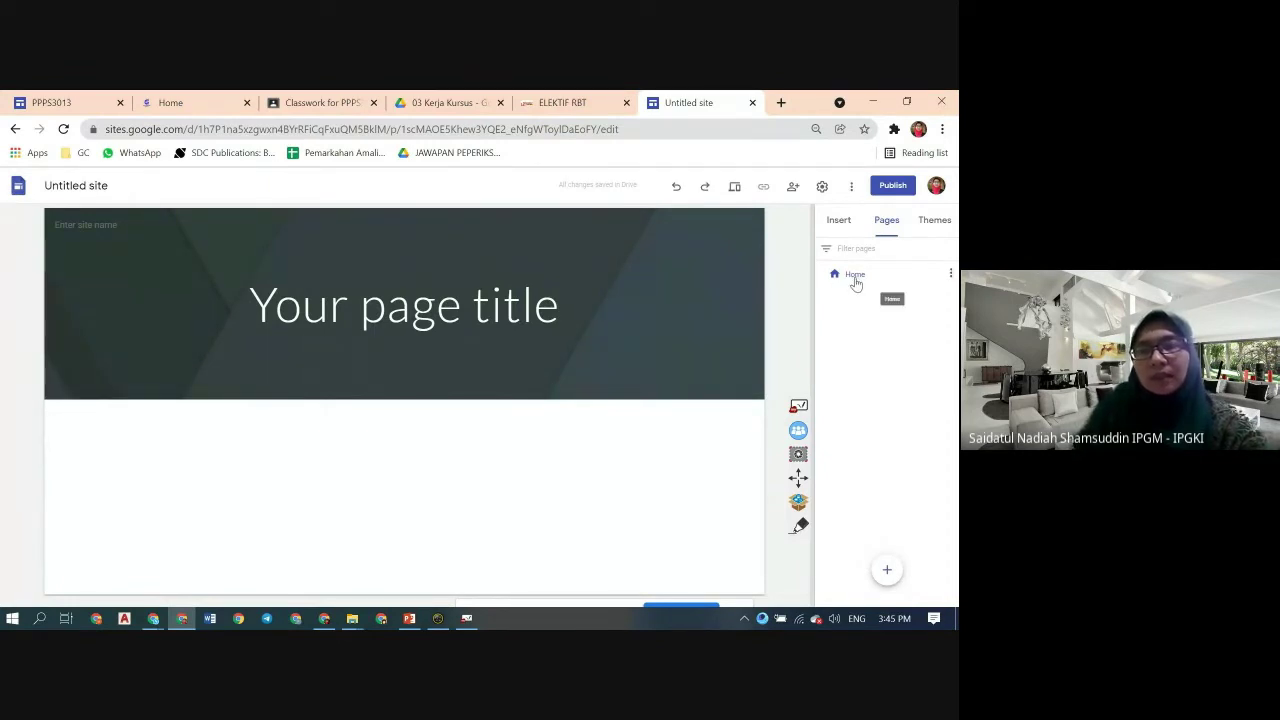
click(950, 274)
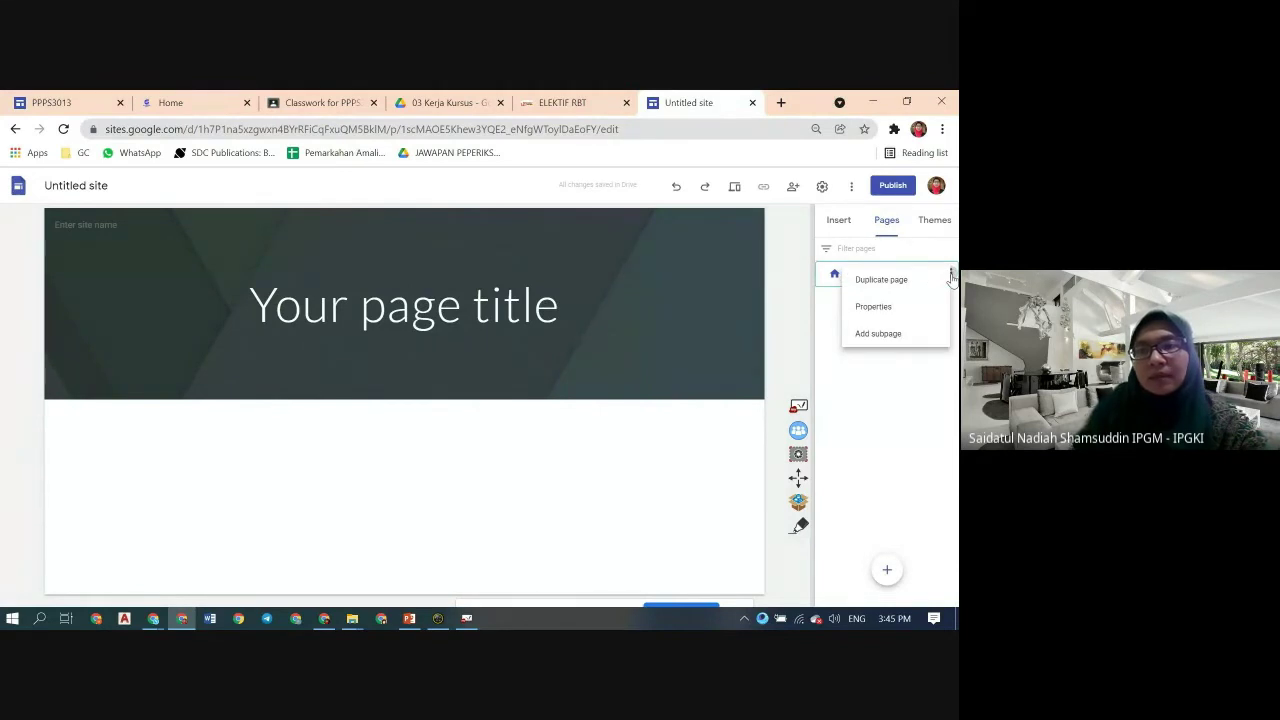
click(865, 310)
click(951, 276)
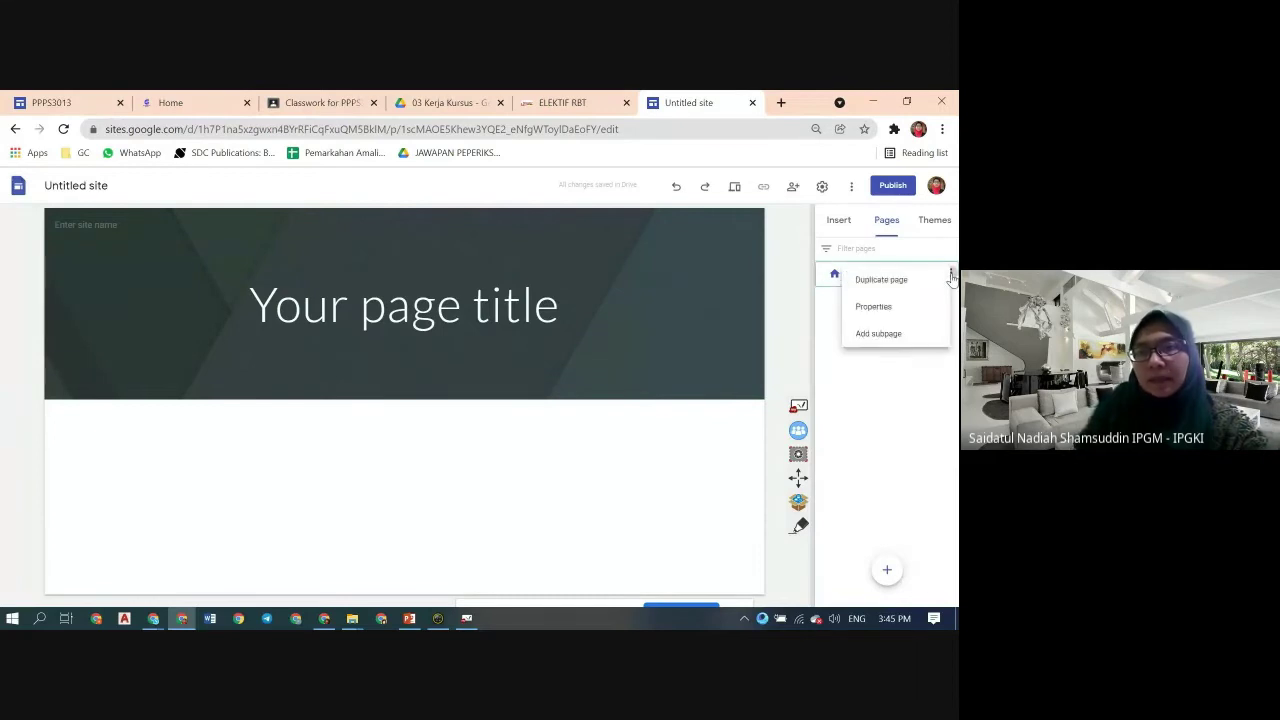
click(872, 314)
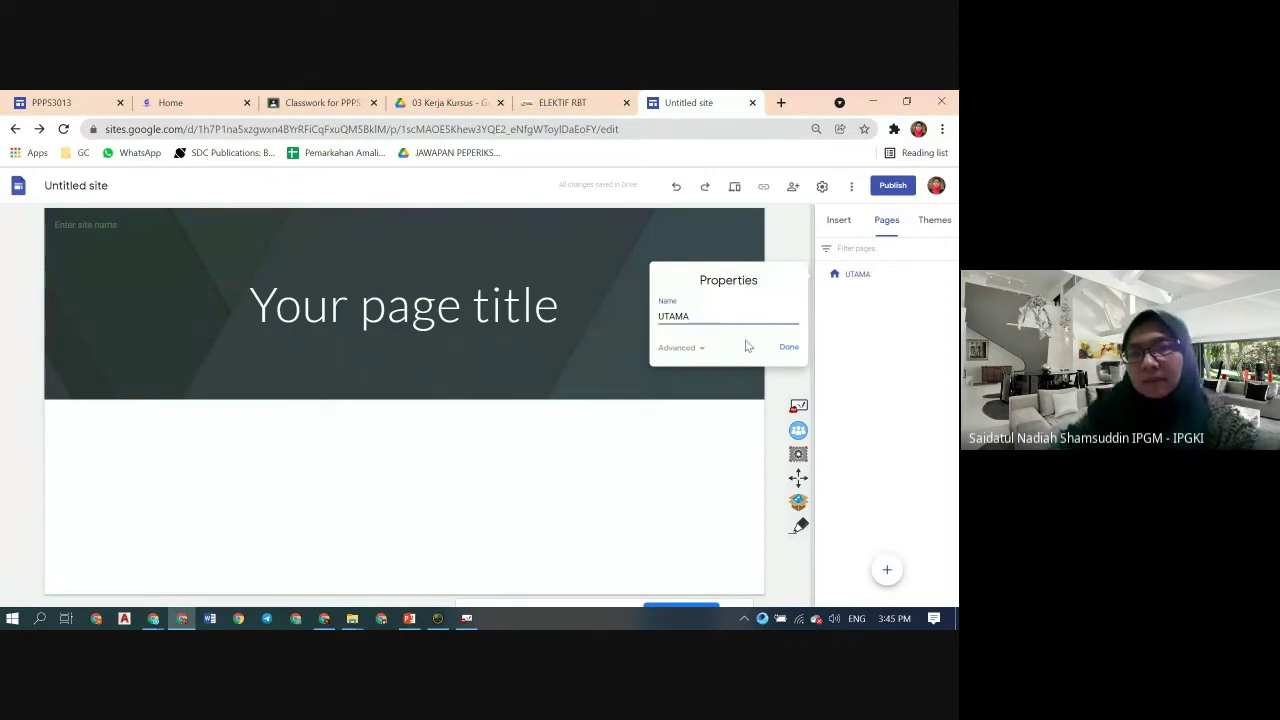
click(786, 349)
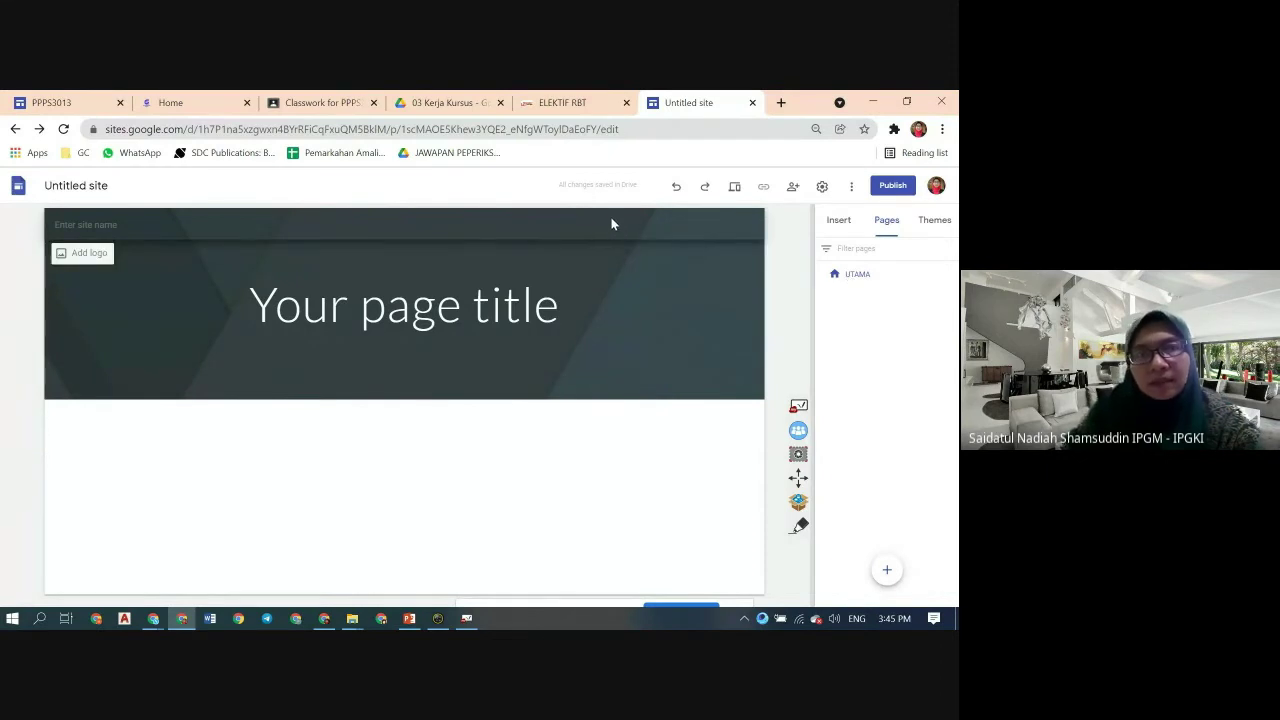
- Try White and Black as the site's navigation color, then set it back to Transparent
click(822, 188)
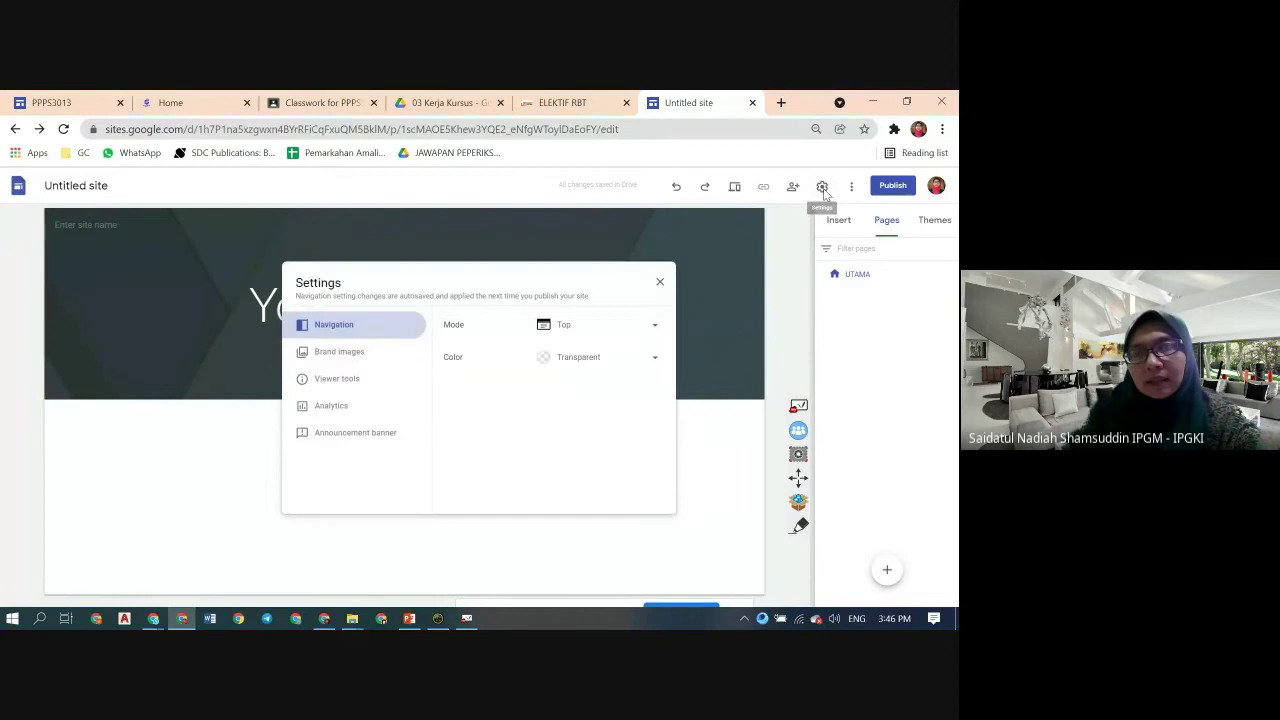
click(598, 365)
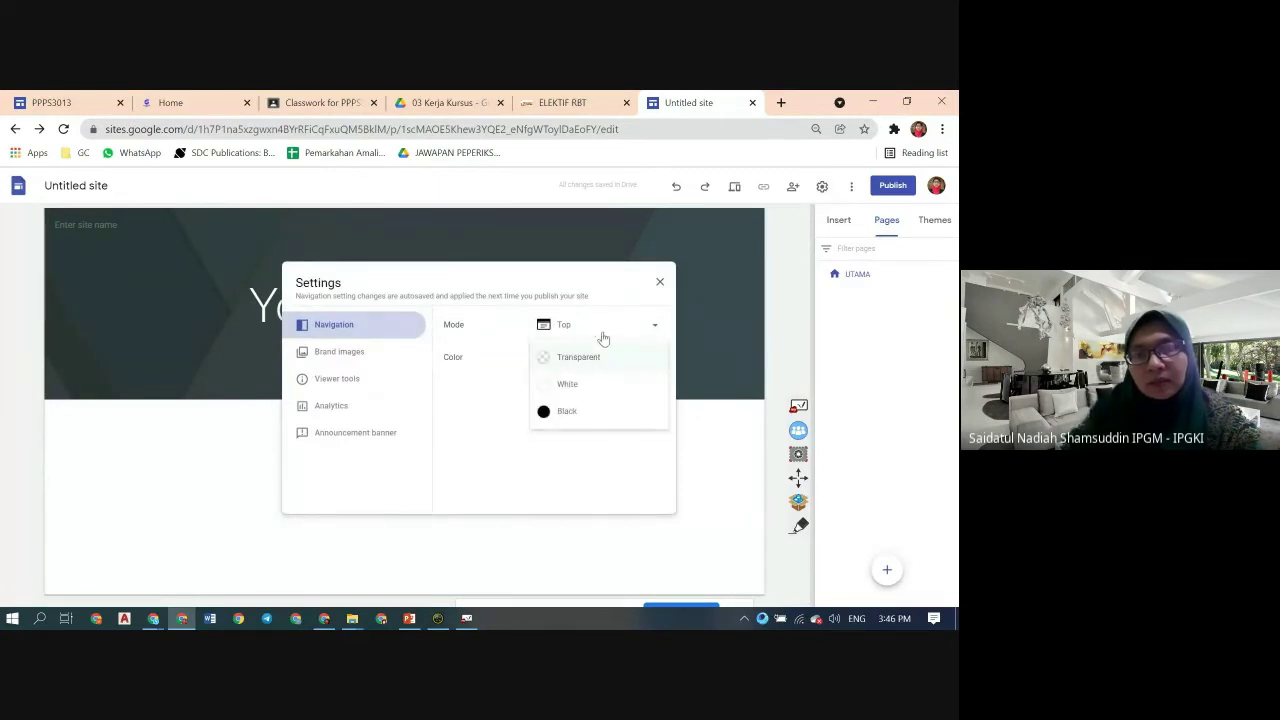
click(659, 283)
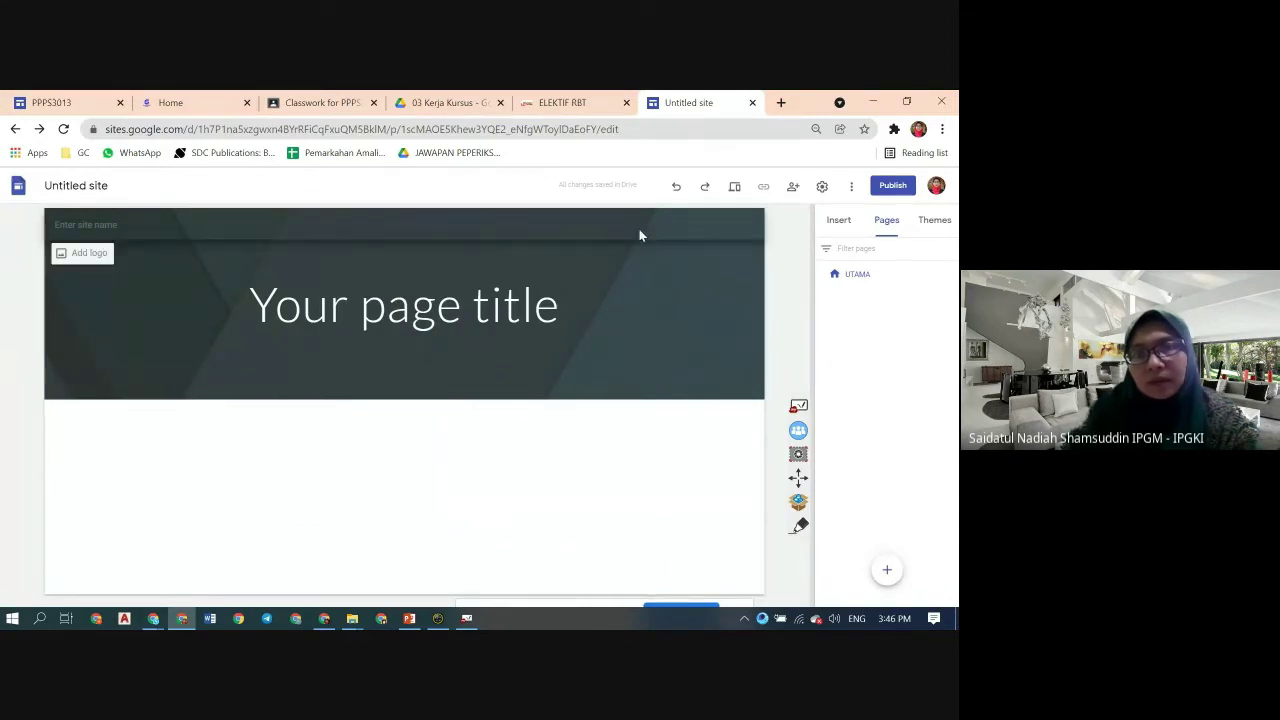
click(822, 190)
click(631, 356)
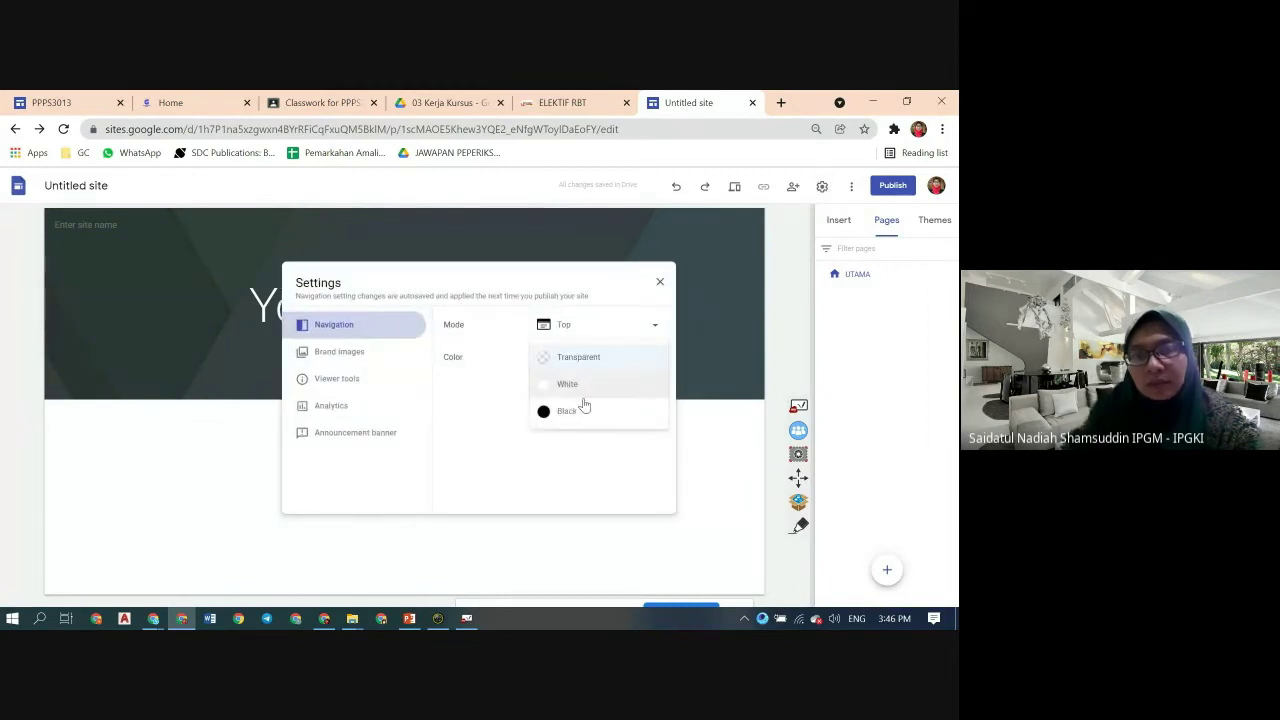
click(571, 390)
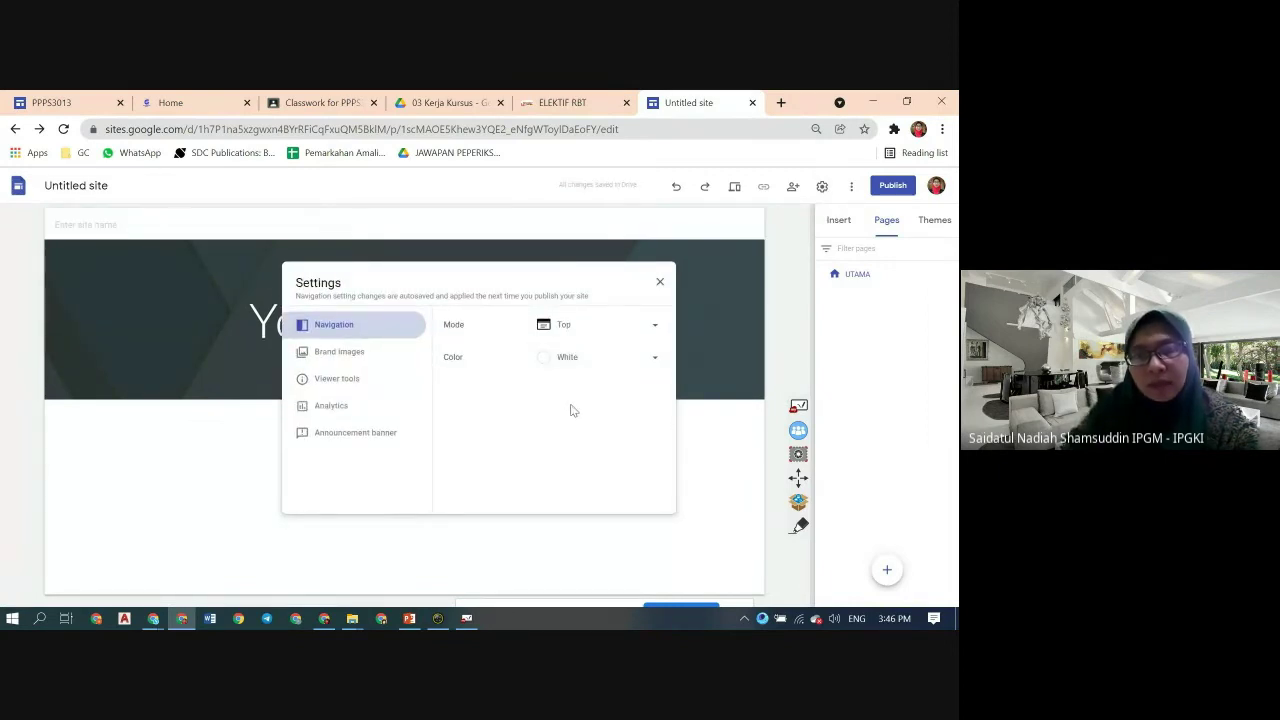
click(586, 360)
click(575, 391)
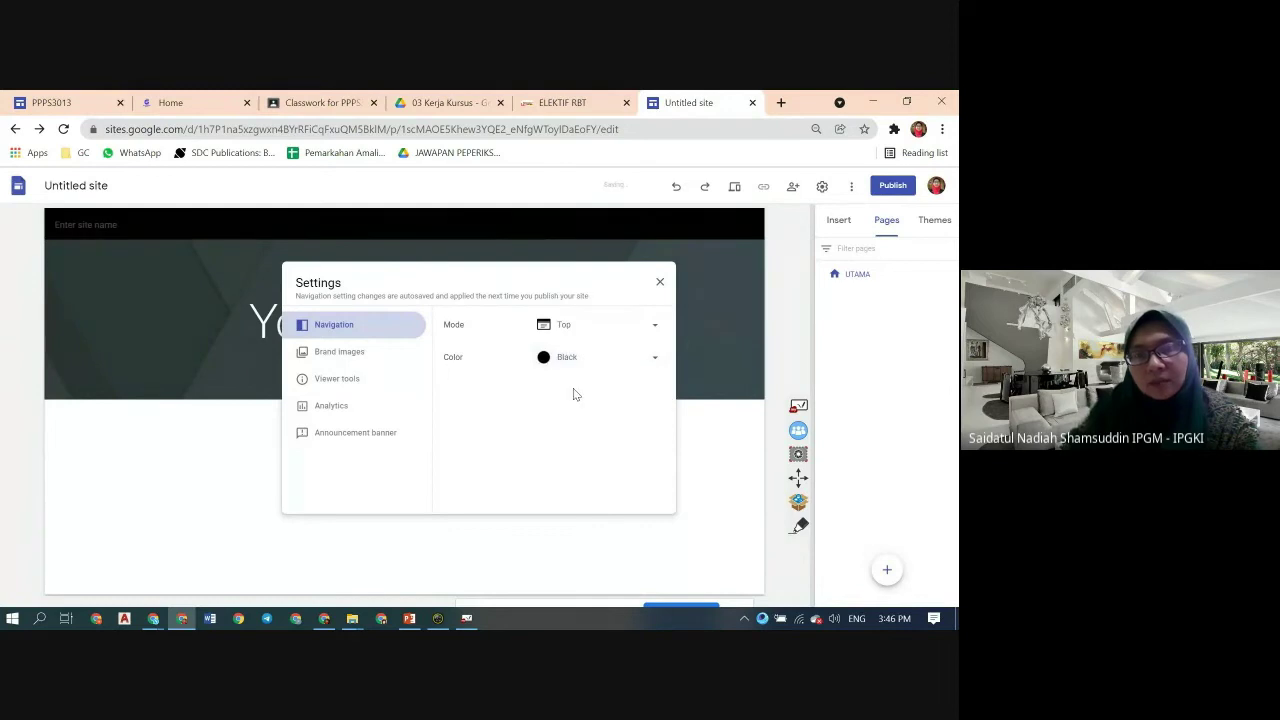
click(578, 362)
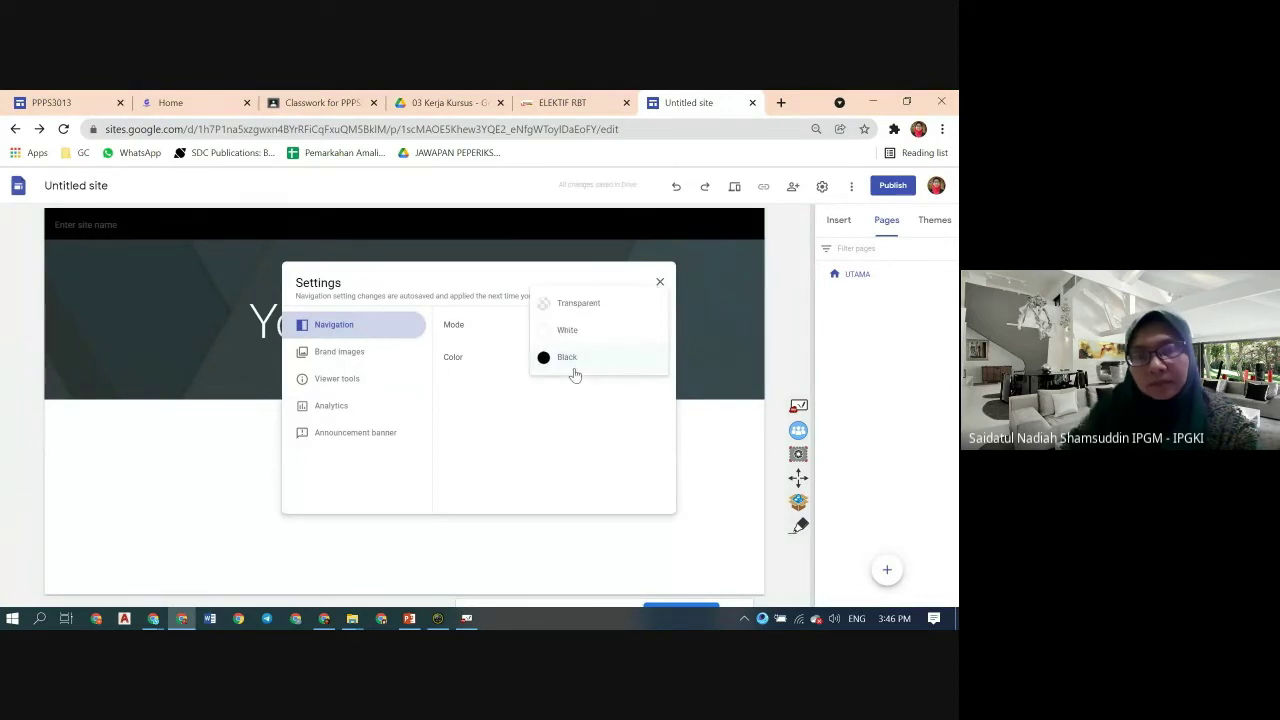
click(573, 305)
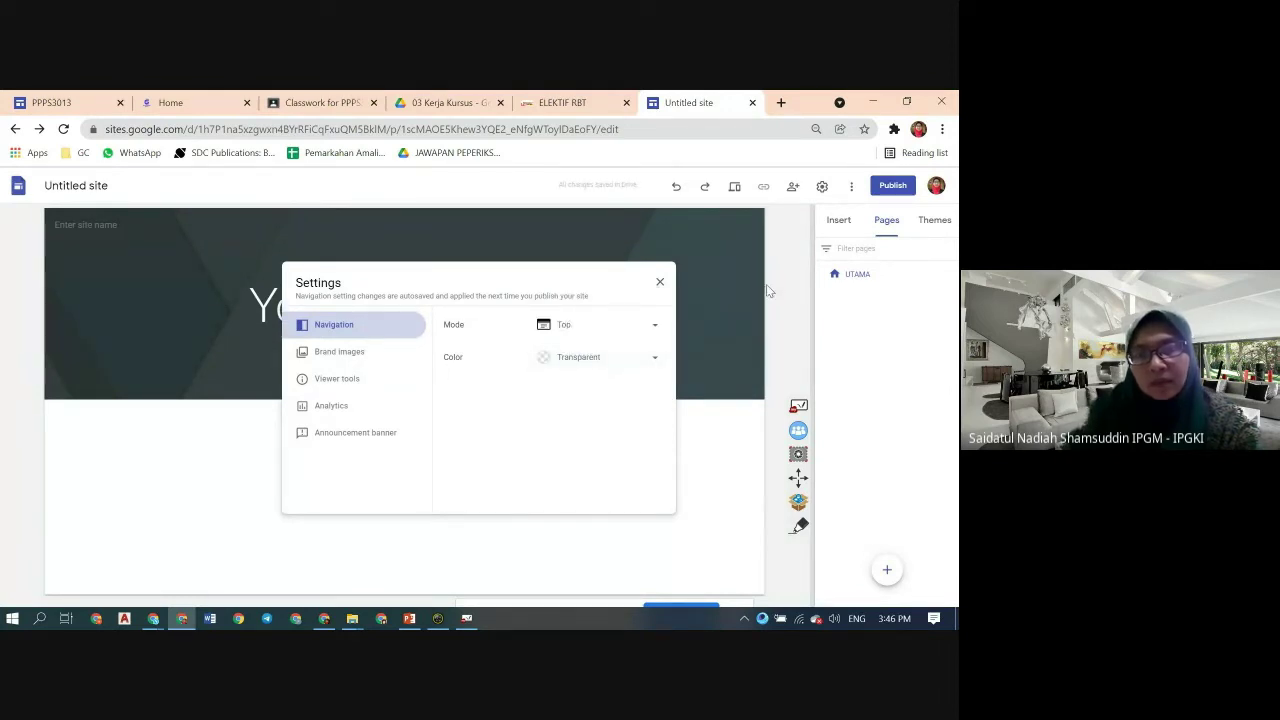
click(766, 284)
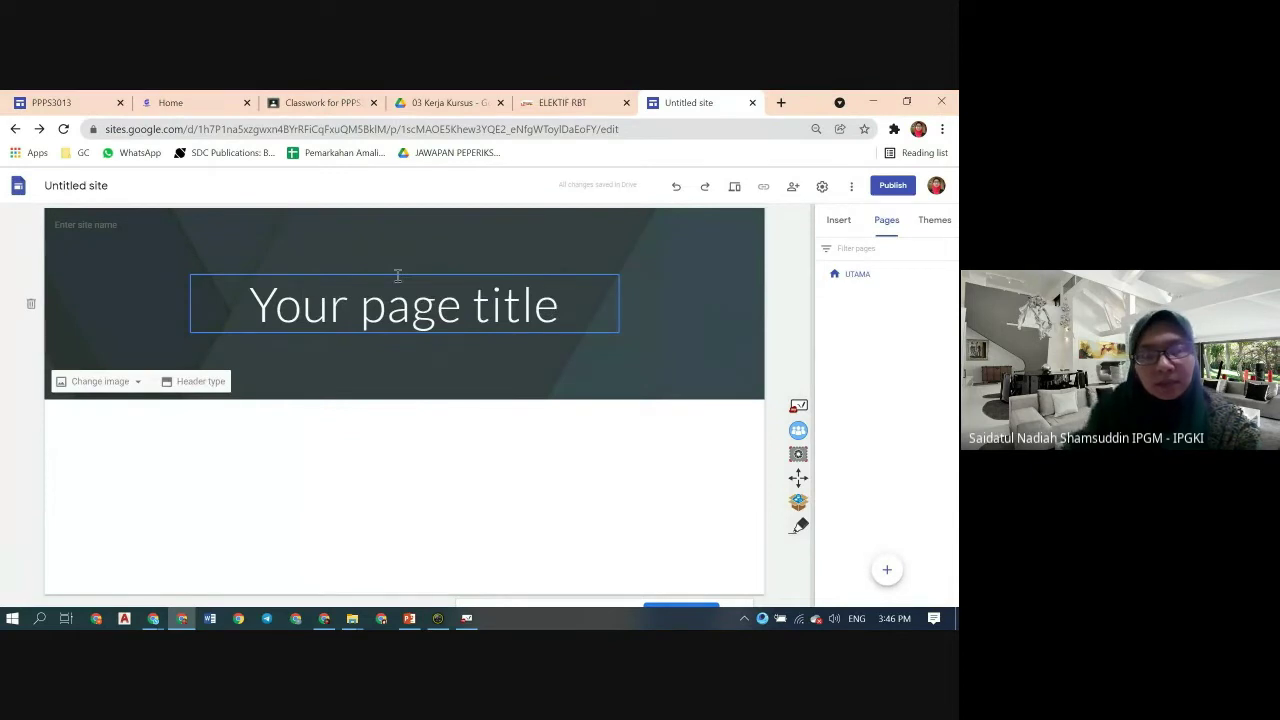
- Add a new page named PAGE 2 to the site and rename it in the page list as NOTA
mouse_move(879, 582)
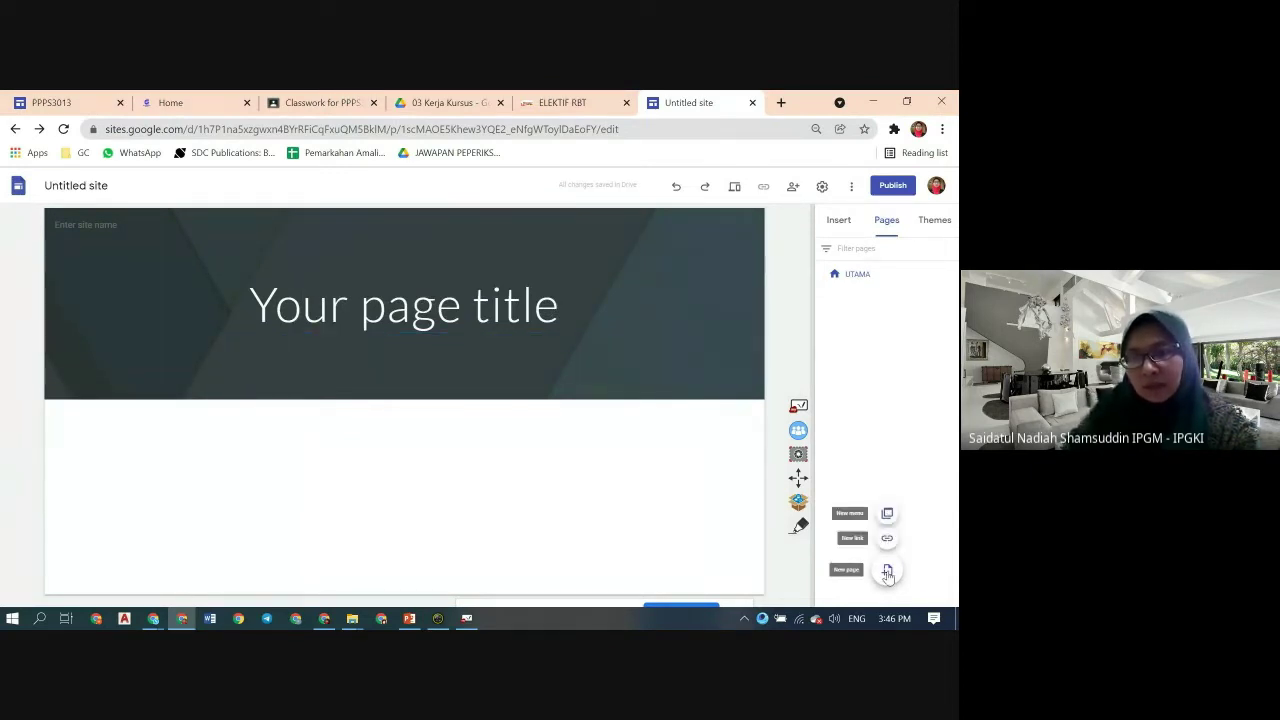
click(887, 572)
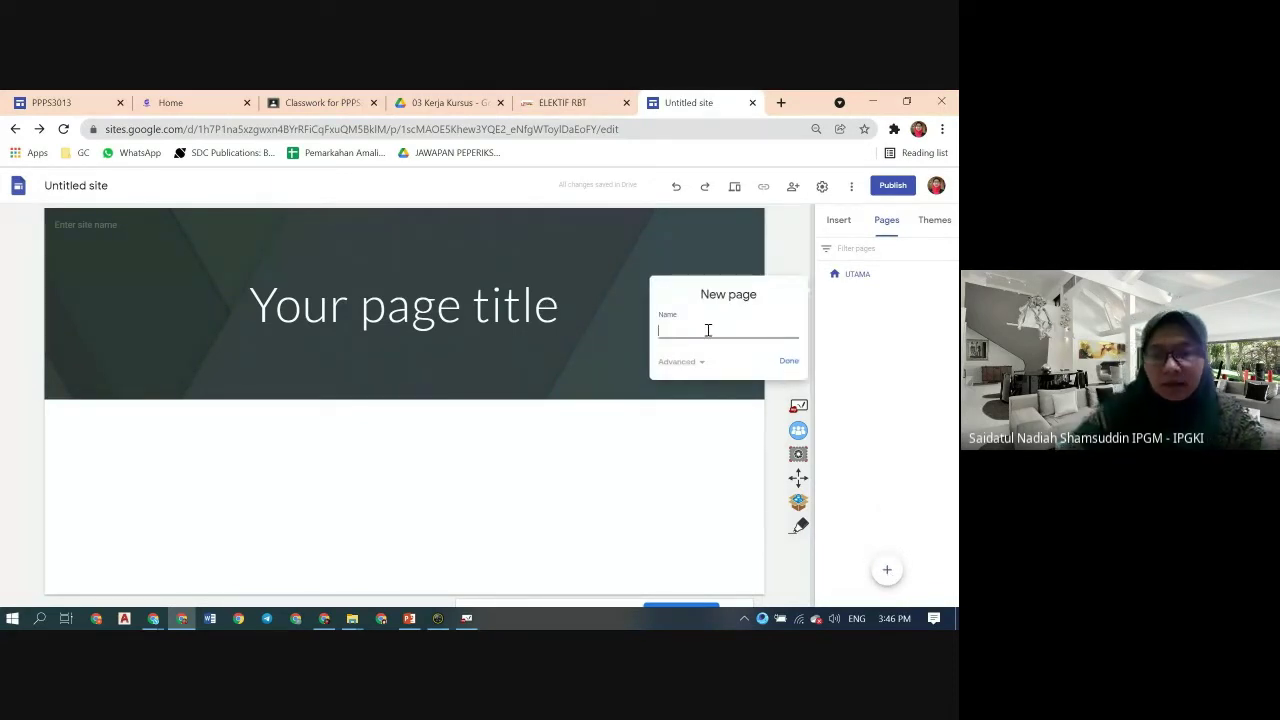
text(PAGE 2)
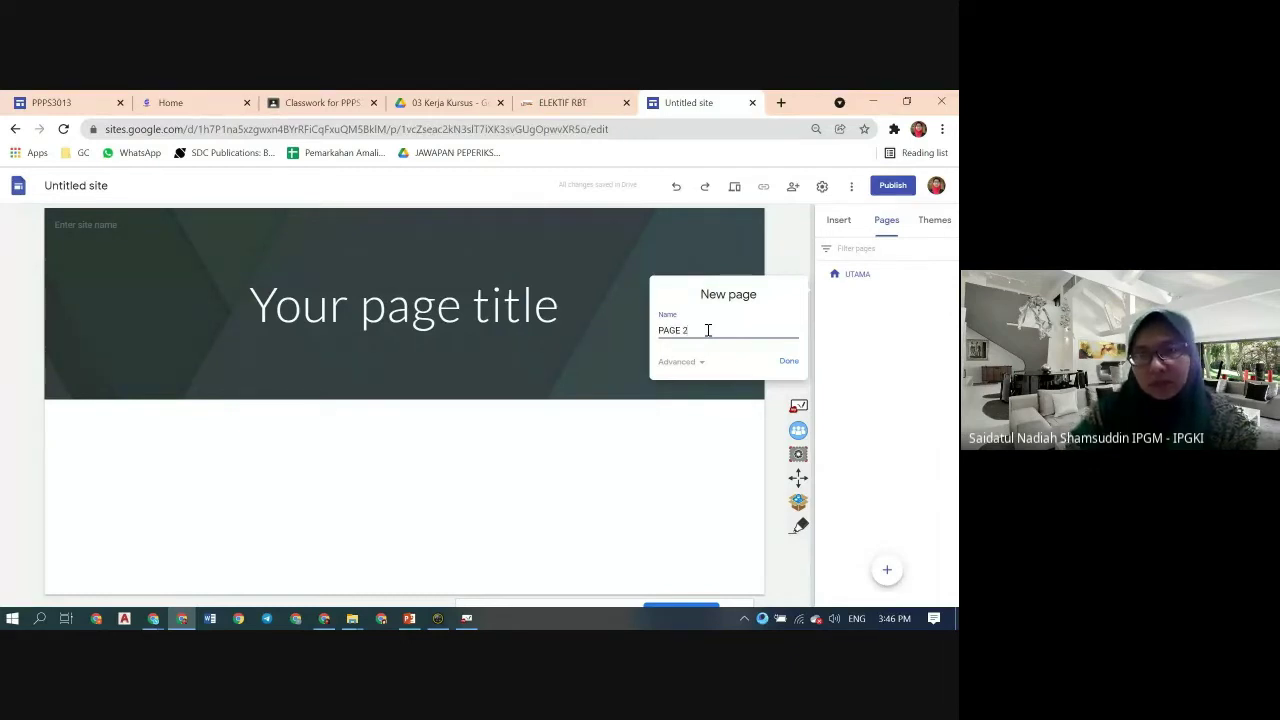
key(Return)
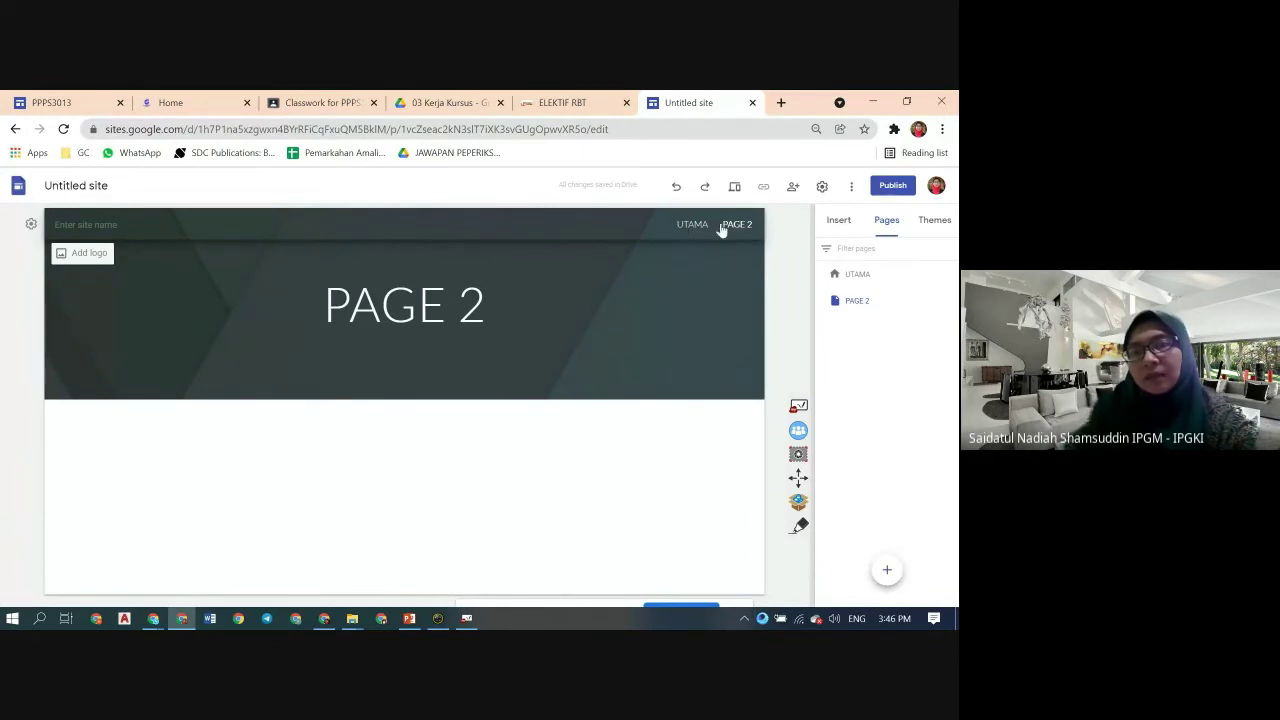
mouse_move(886, 572)
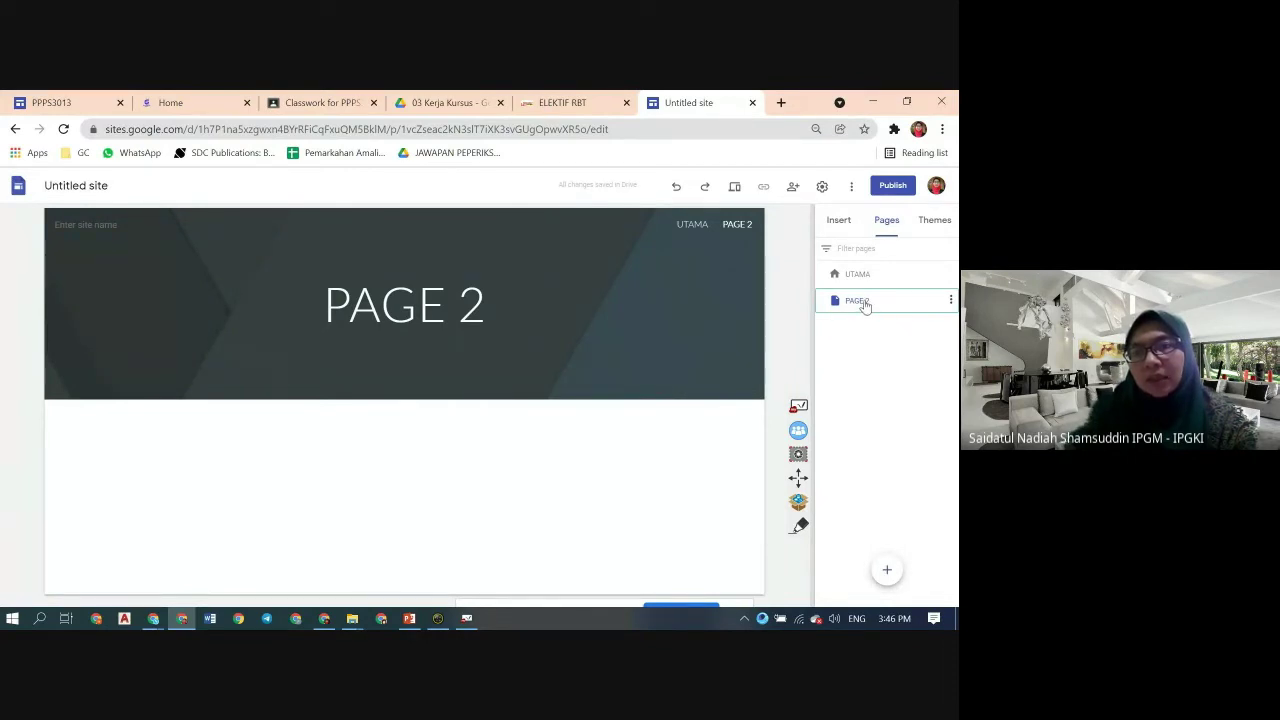
double_click(862, 302)
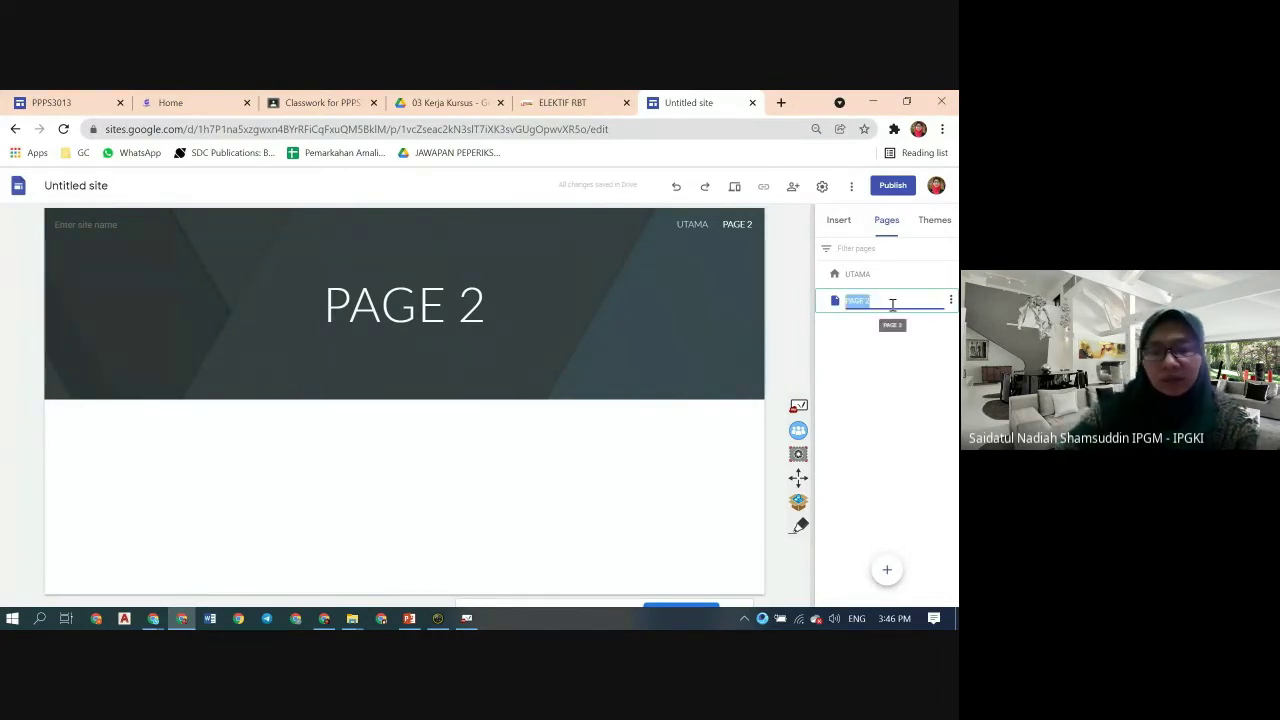
text(NOTA)
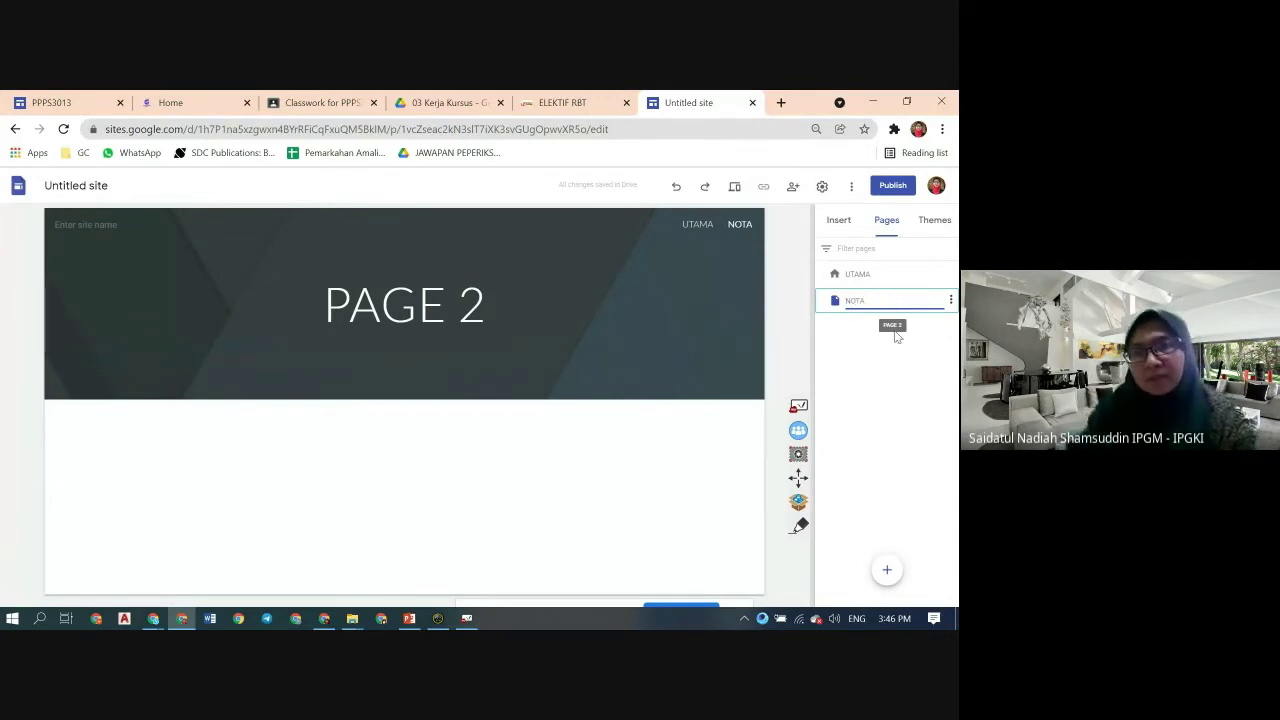
- Add two new pages to the site, named TUTORIAL and KUIZ
click(886, 570)
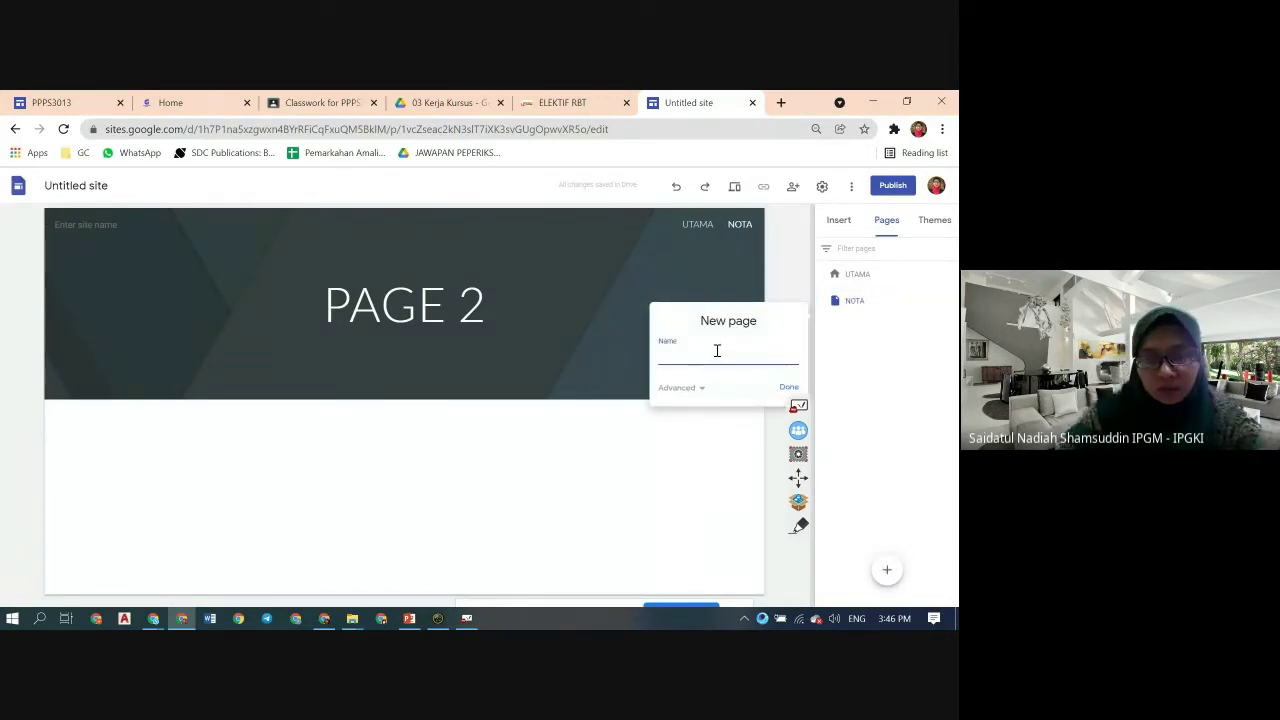
text(TUTRIA)
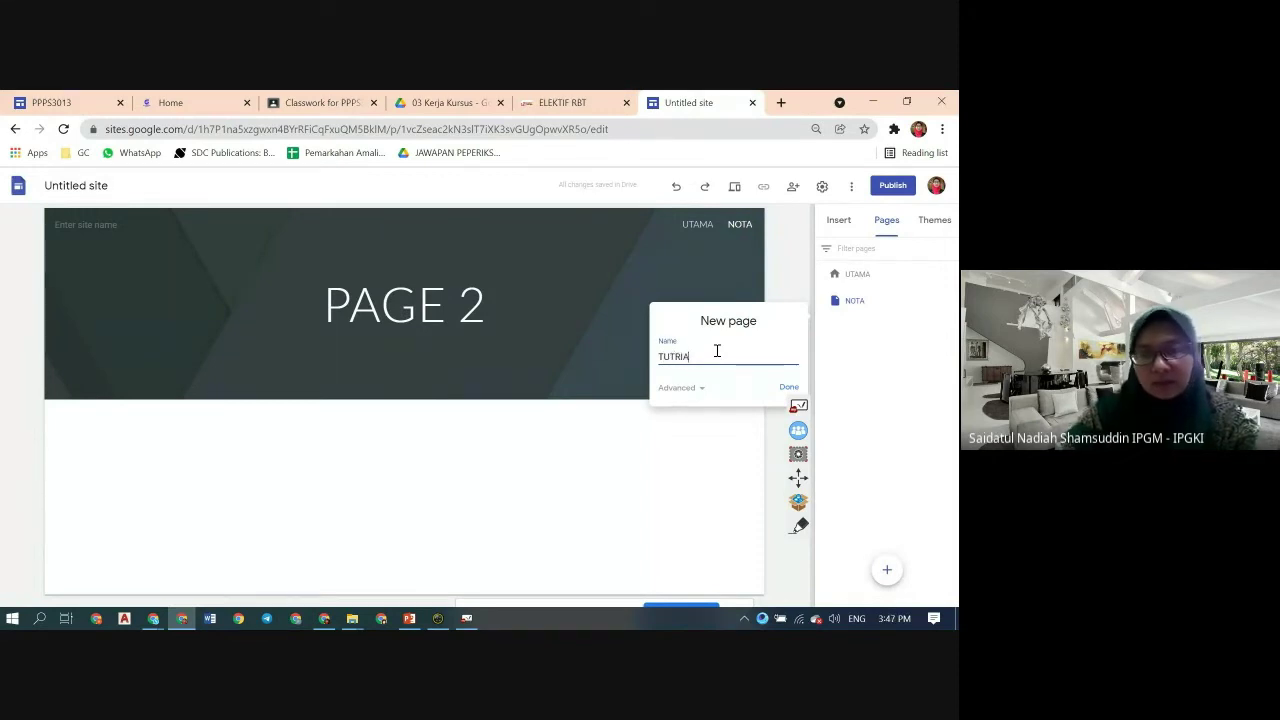
key(BackSpace)
key(BackSpace)
key(BackSpace)
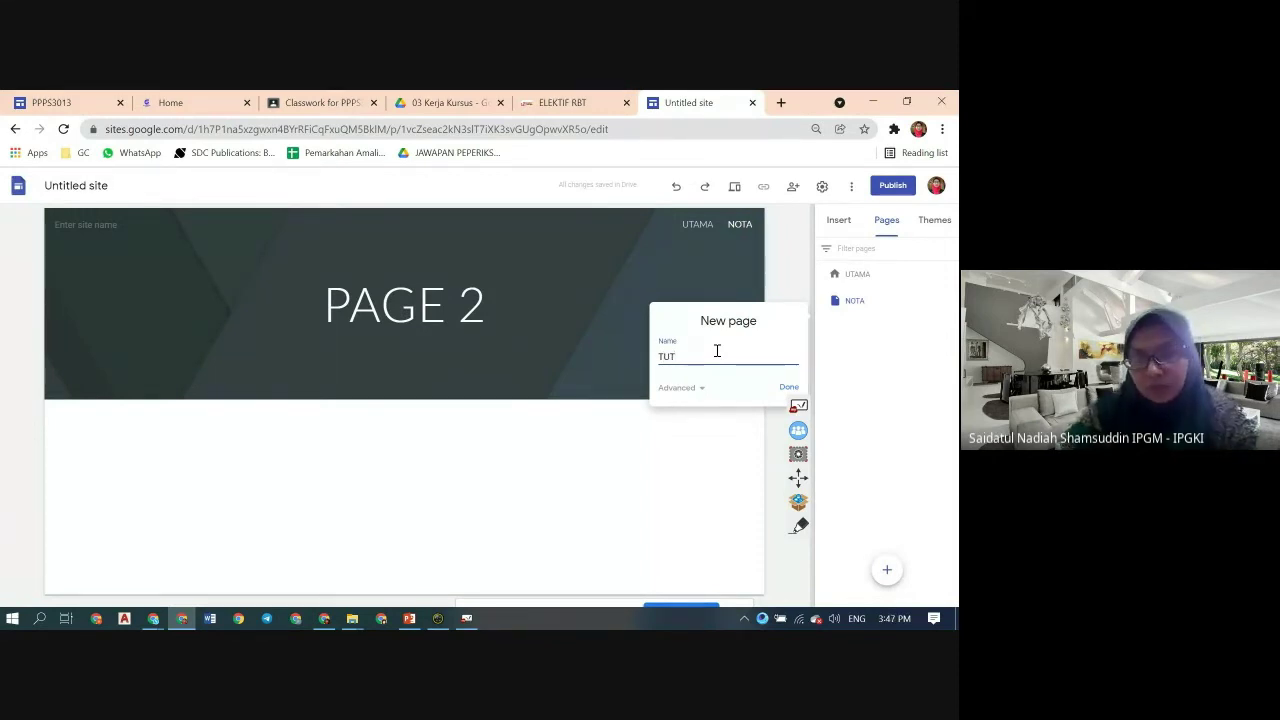
text(o)
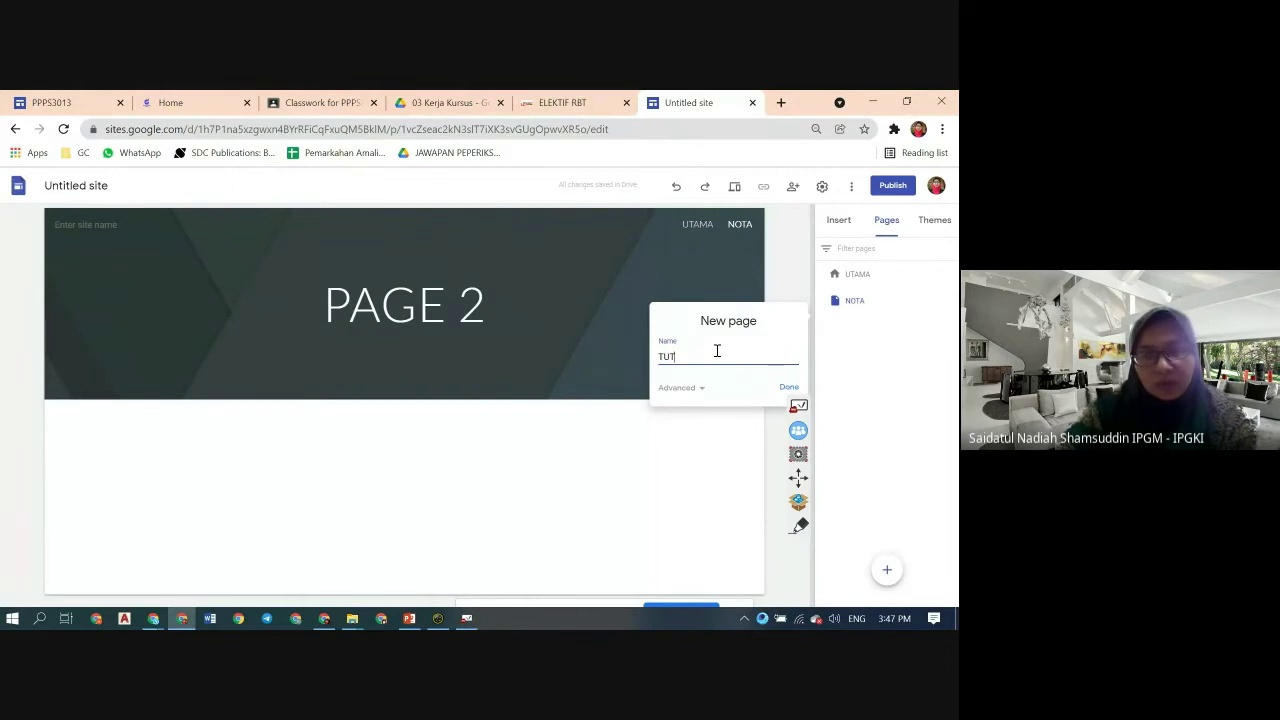
text(ORIAL)
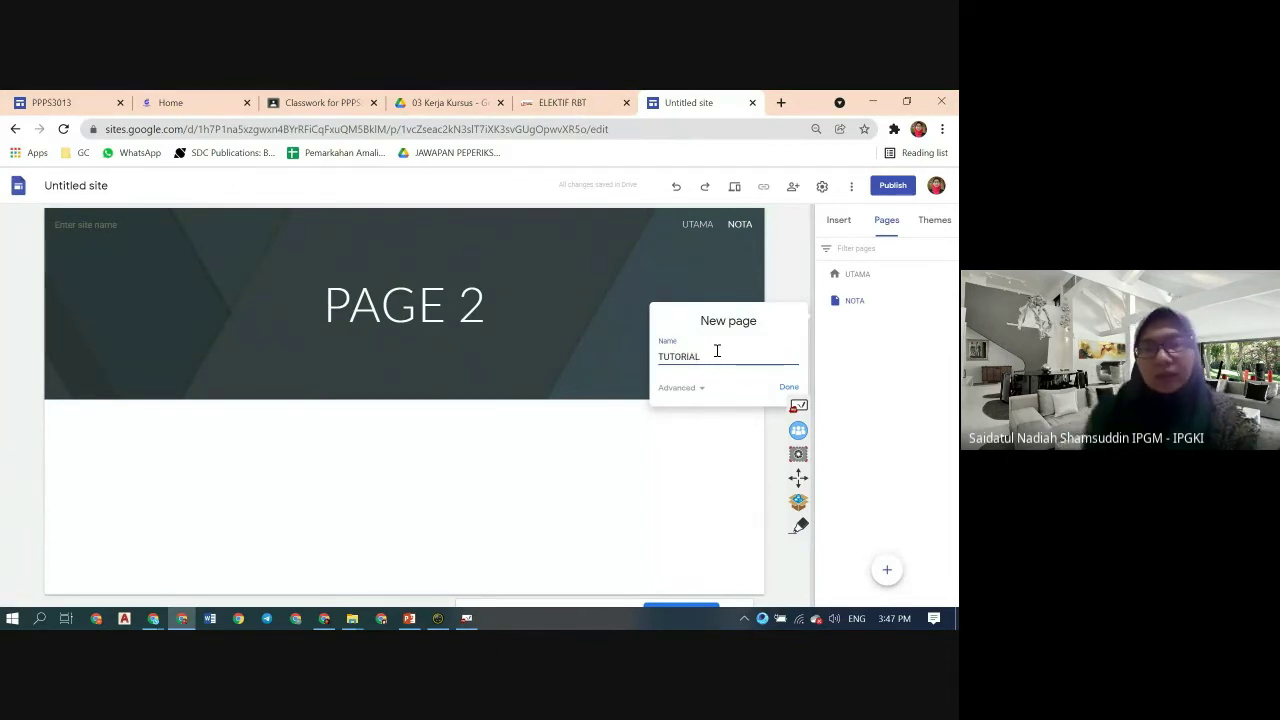
click(787, 387)
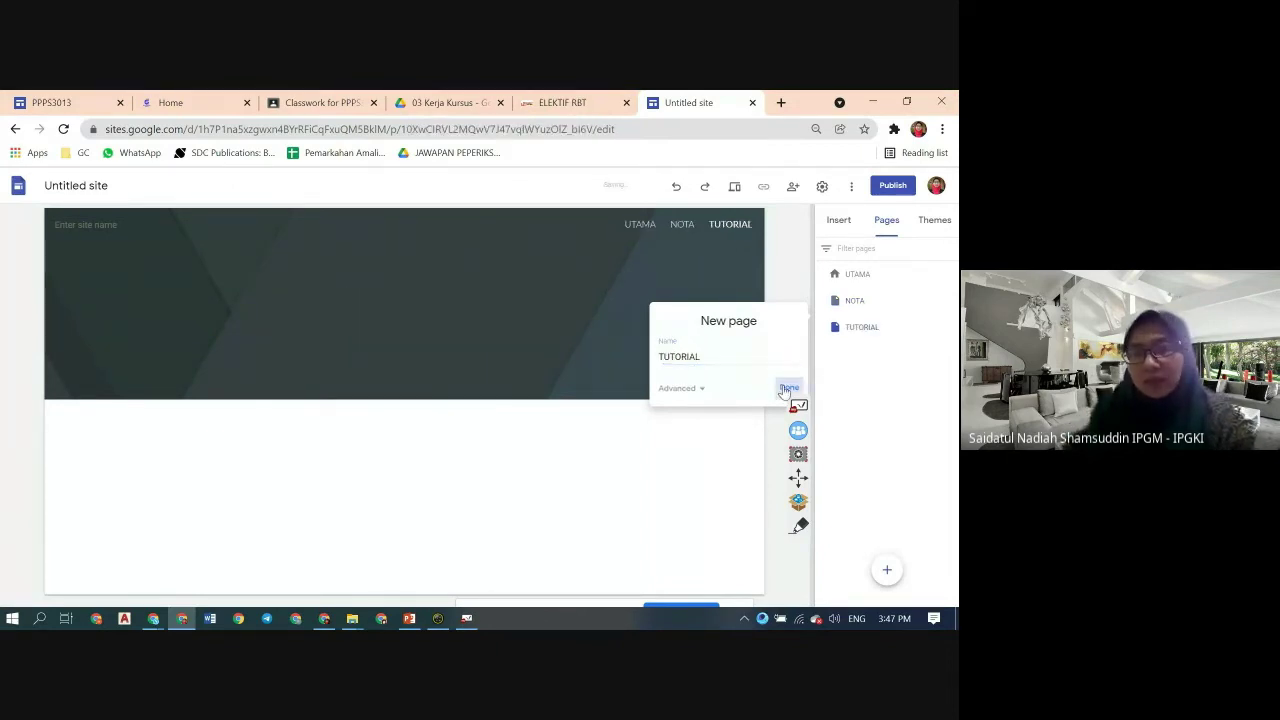
click(887, 570)
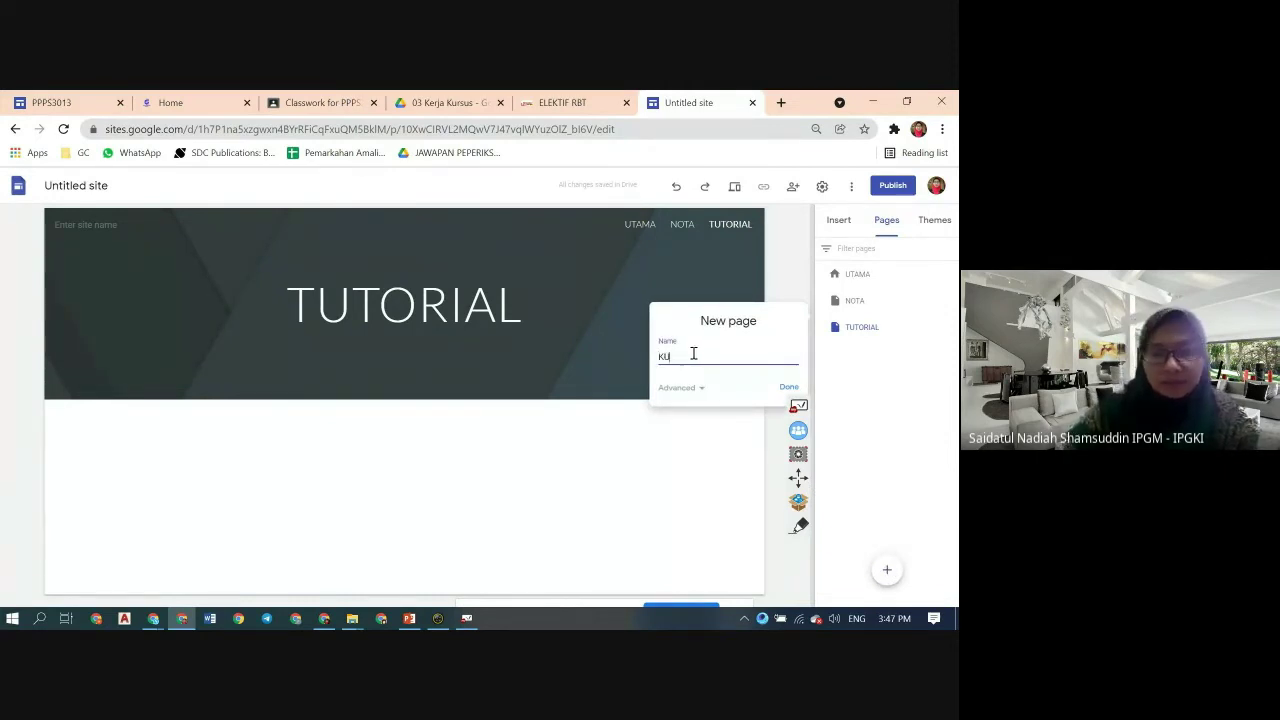
click(789, 387)
- Add a new page named ALBUM and move it to the end of the page list, below TUTORIAL
click(887, 571)
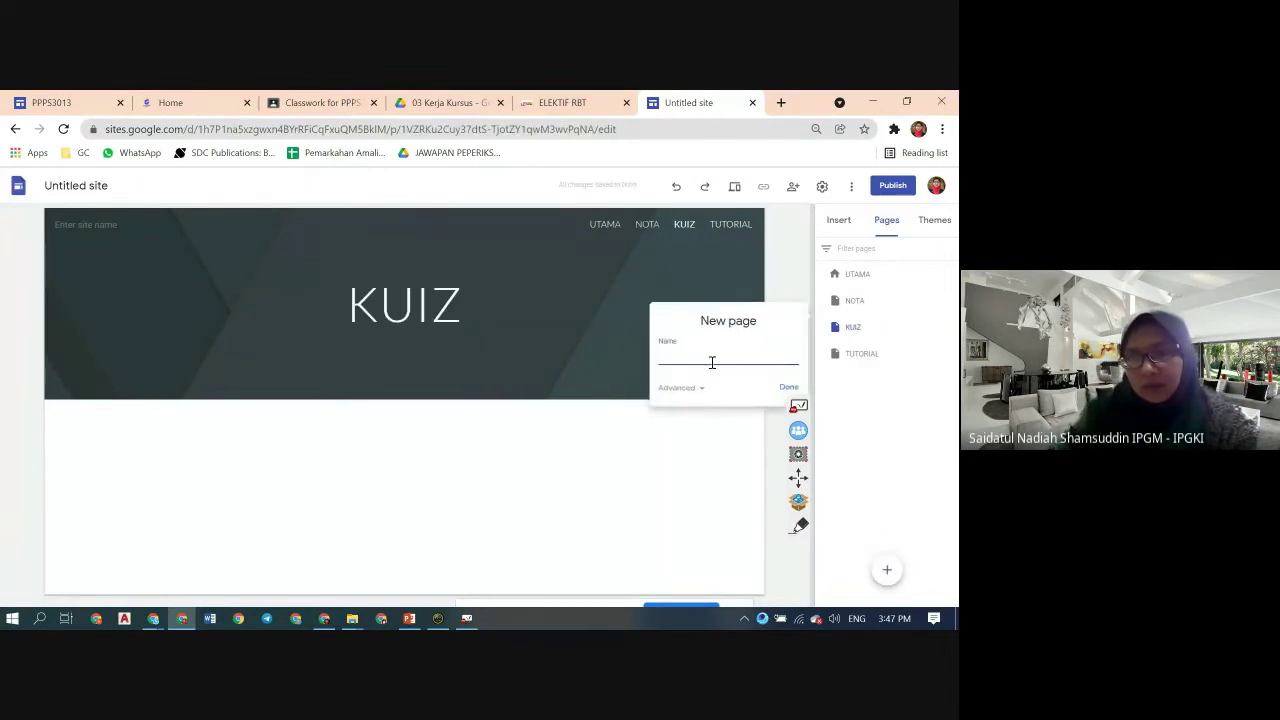
text(KOLE)
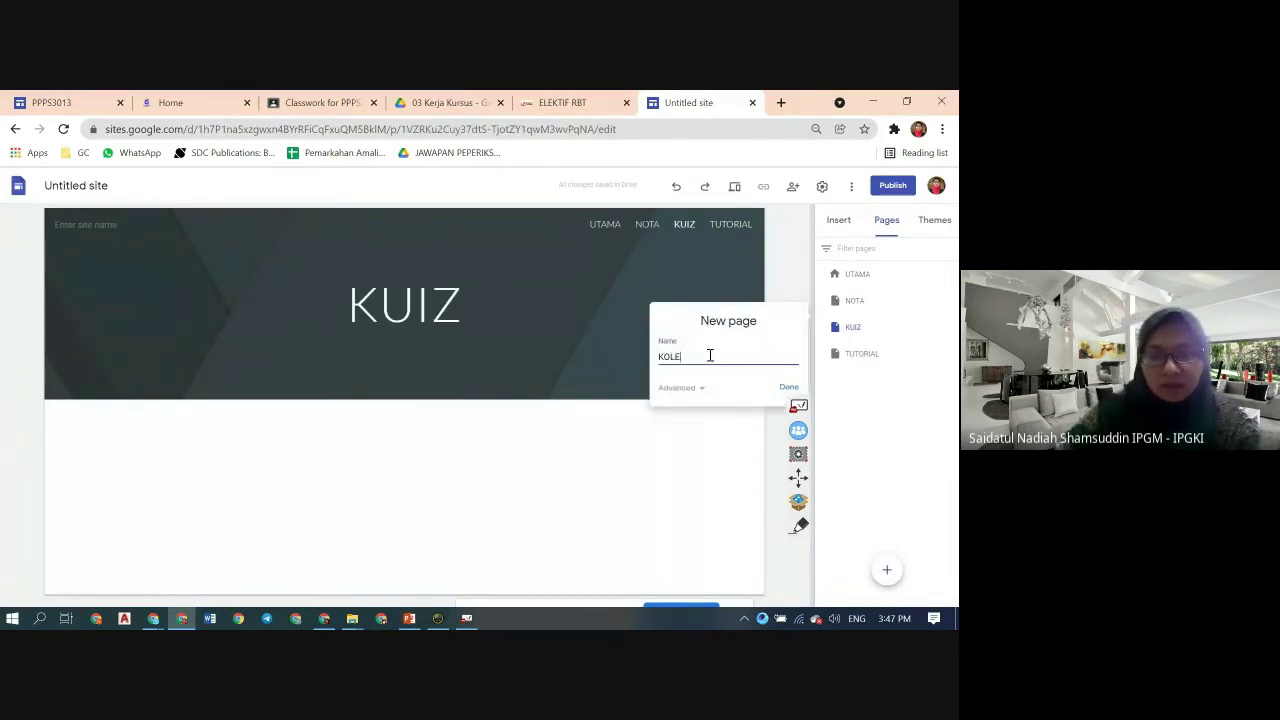
text(J)
key(BackSpace)
key(BackSpace)
key(BackSpace)
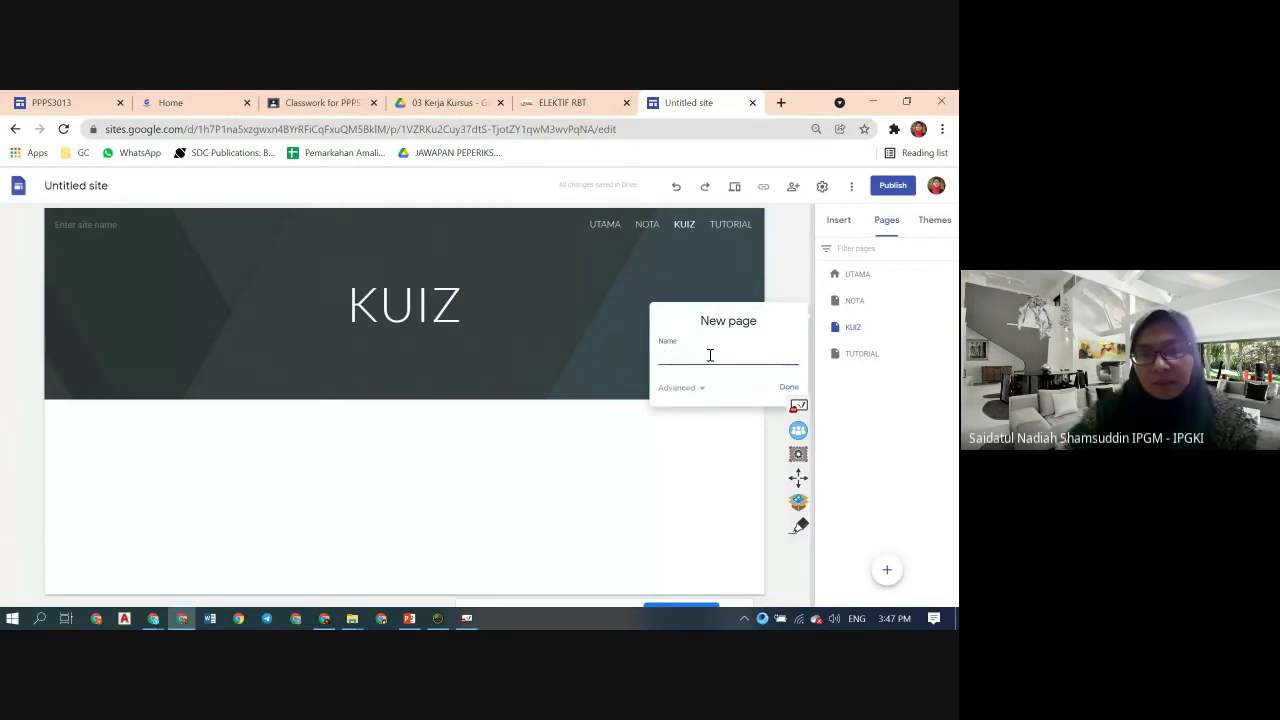
text(ALBU)
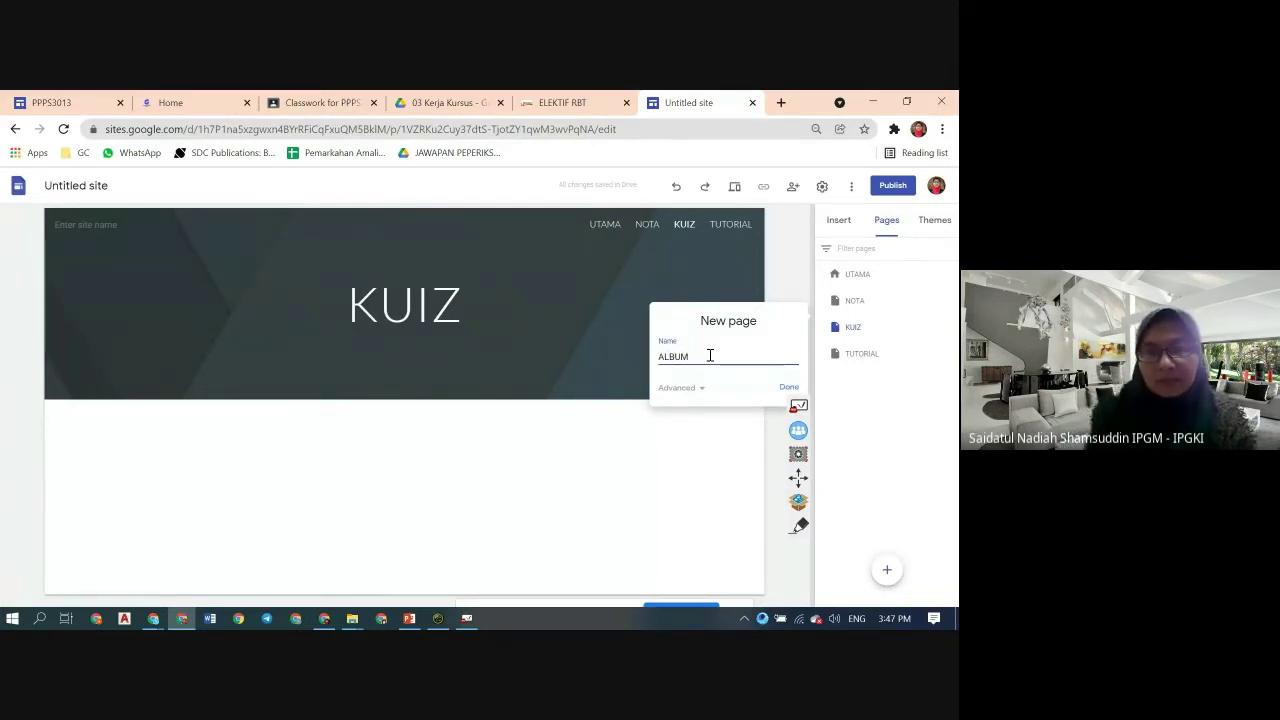
text(M)
click(789, 387)
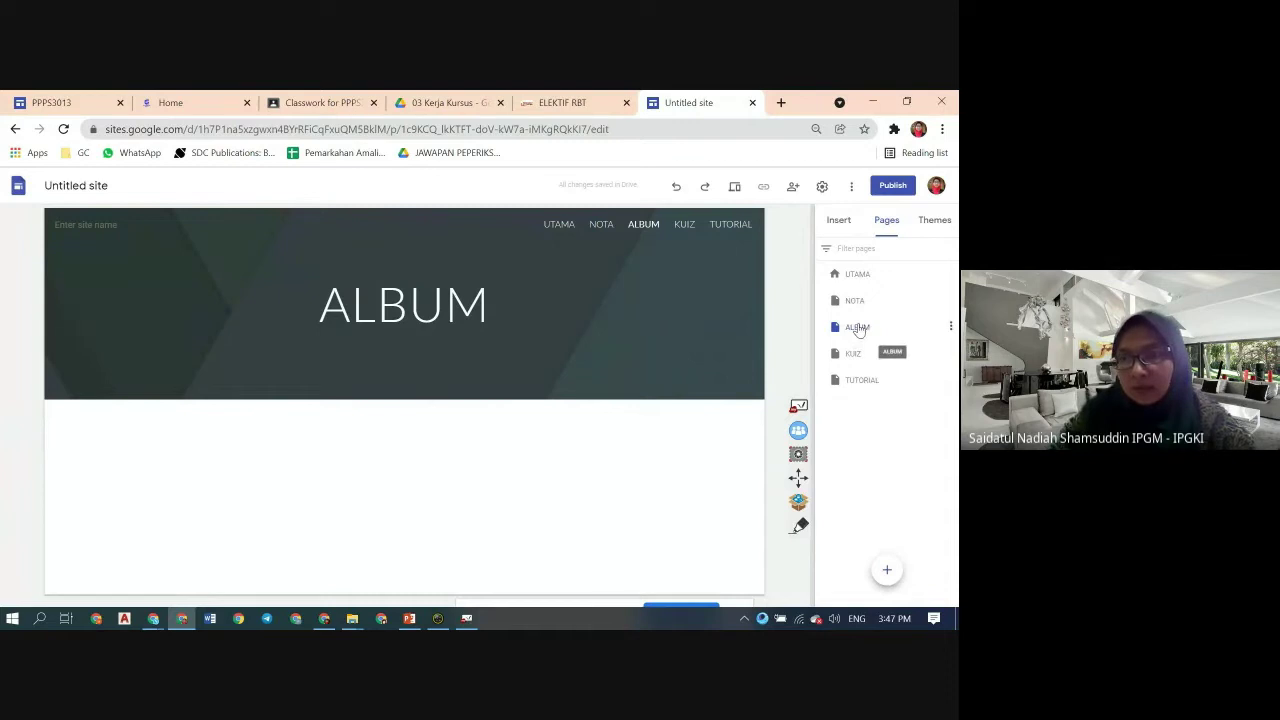
click(858, 328)
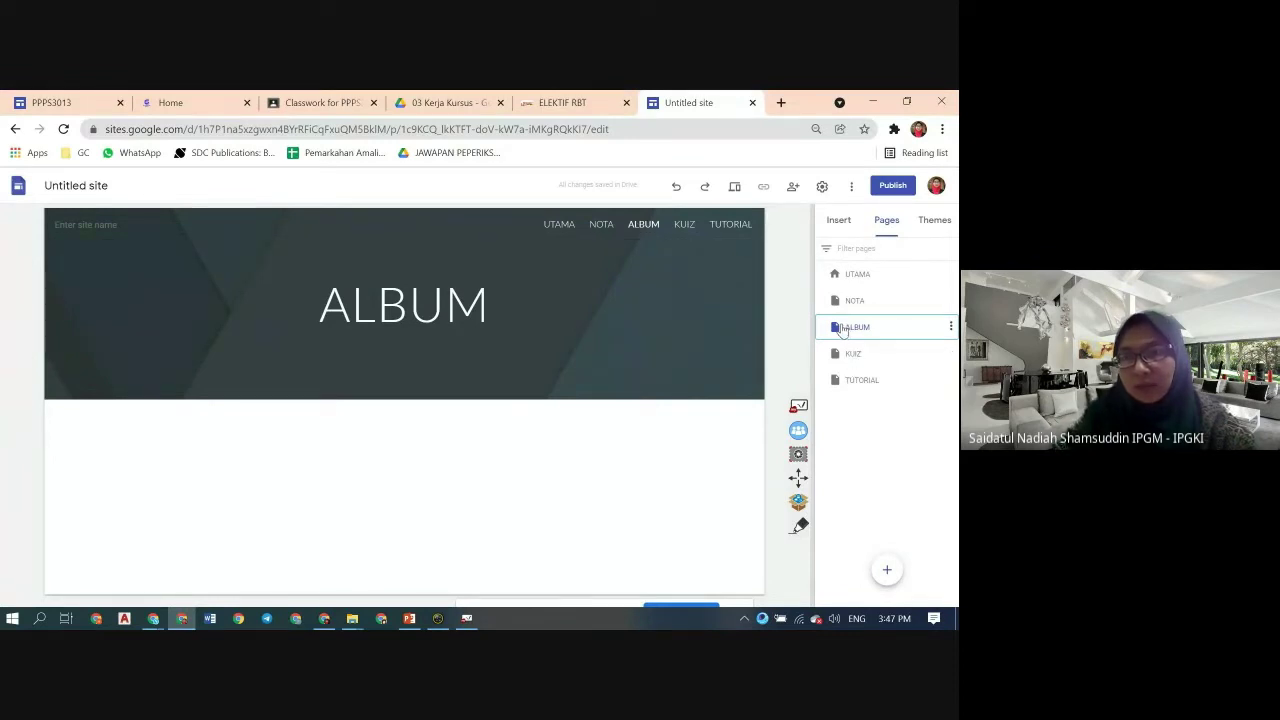
drag(840, 329, 849, 397)
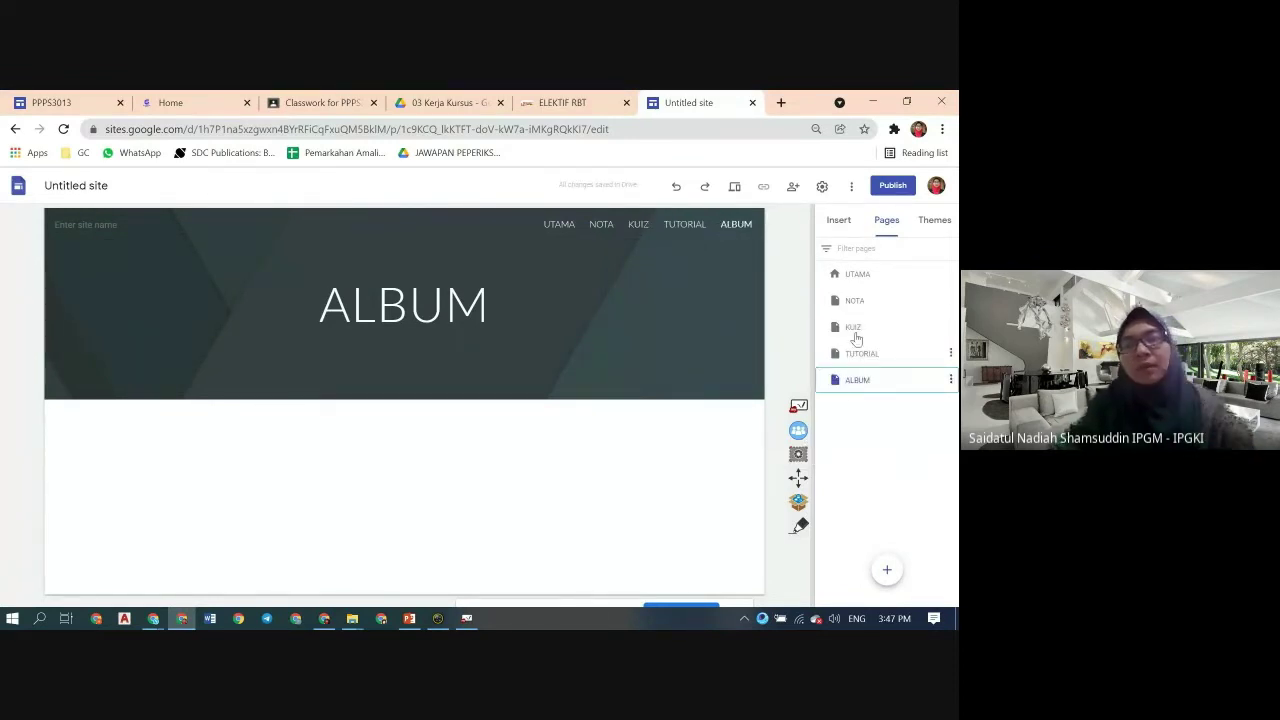
- Add a new page named TOPIK 1 to the site, directly after the NOTA page
click(858, 304)
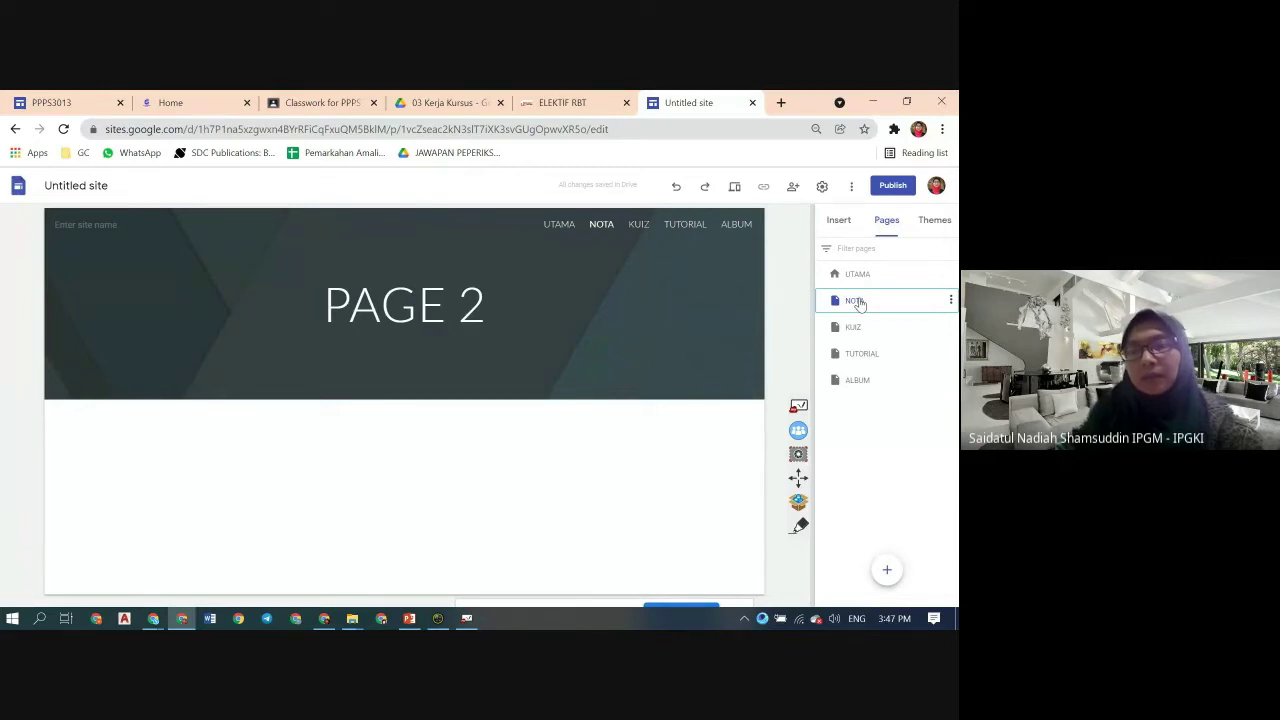
mouse_move(887, 571)
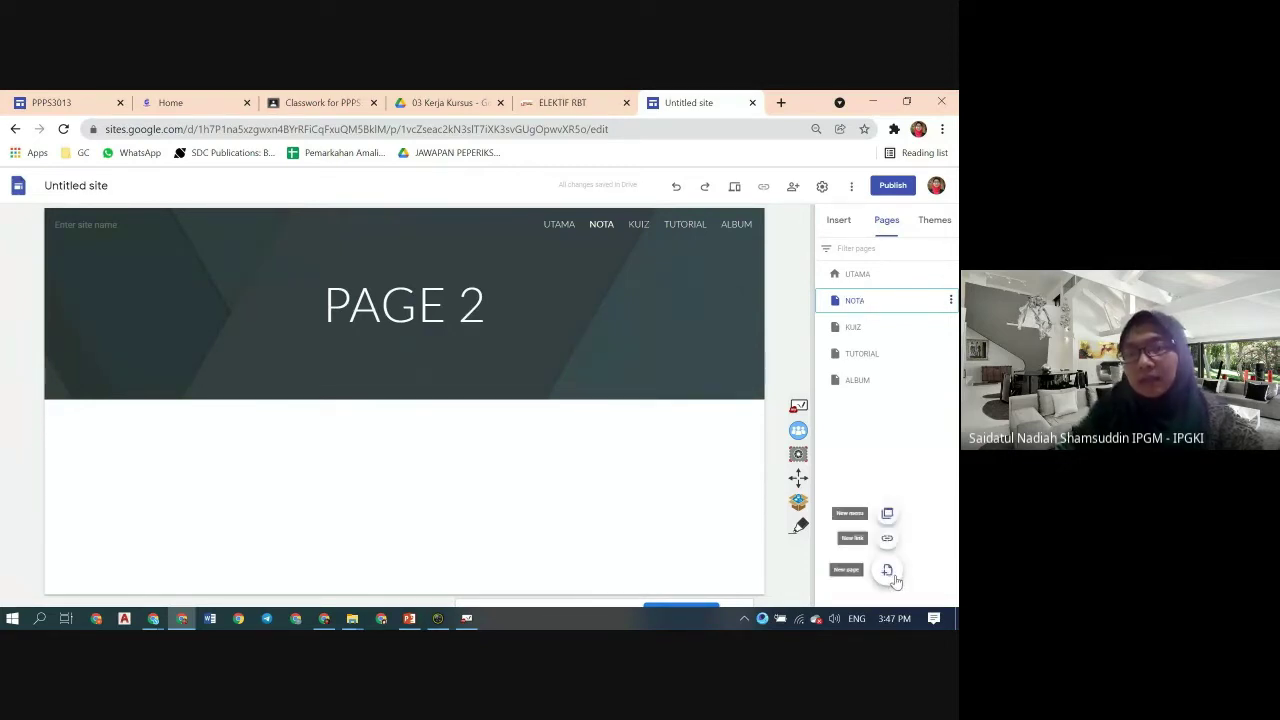
click(887, 572)
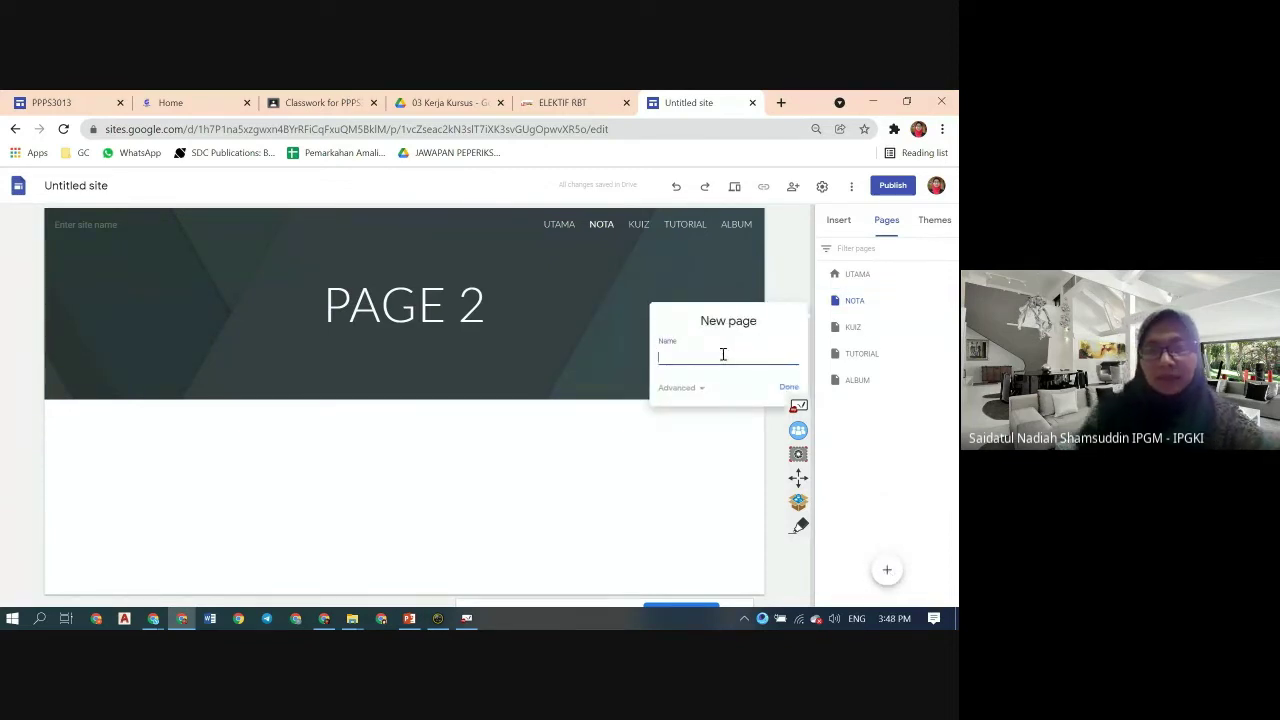
text(TOPI)
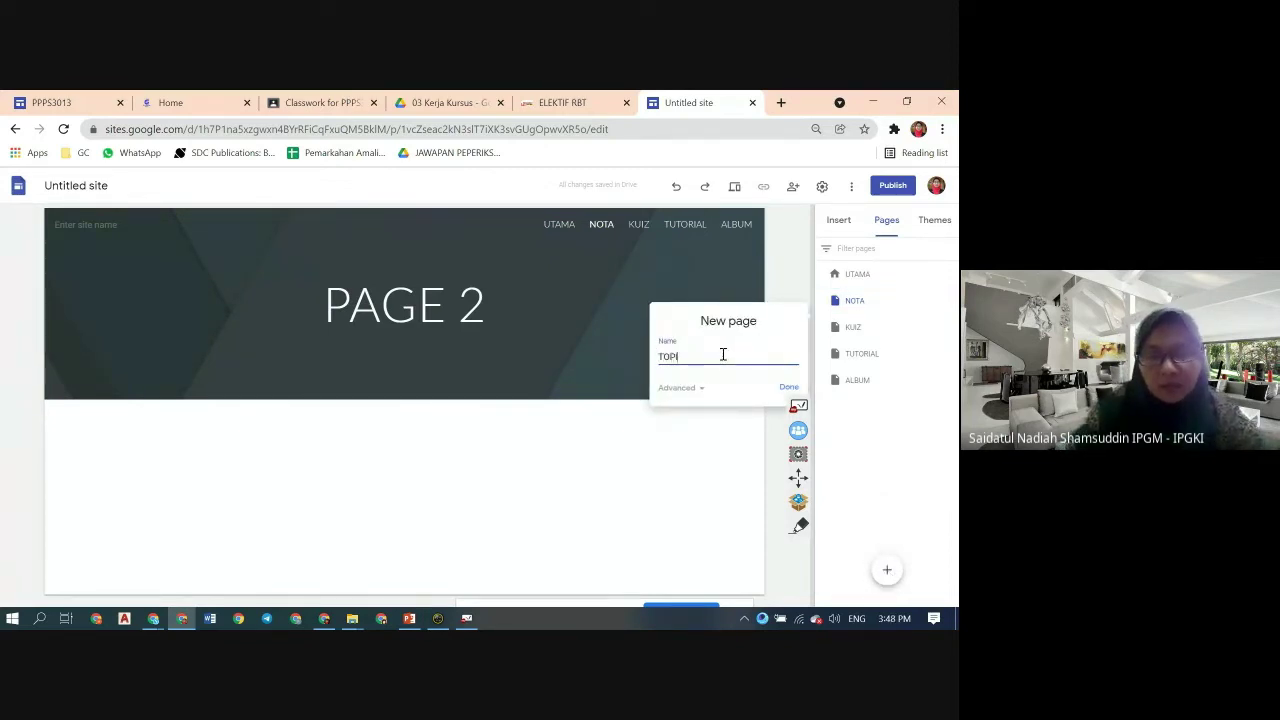
text(K 1)
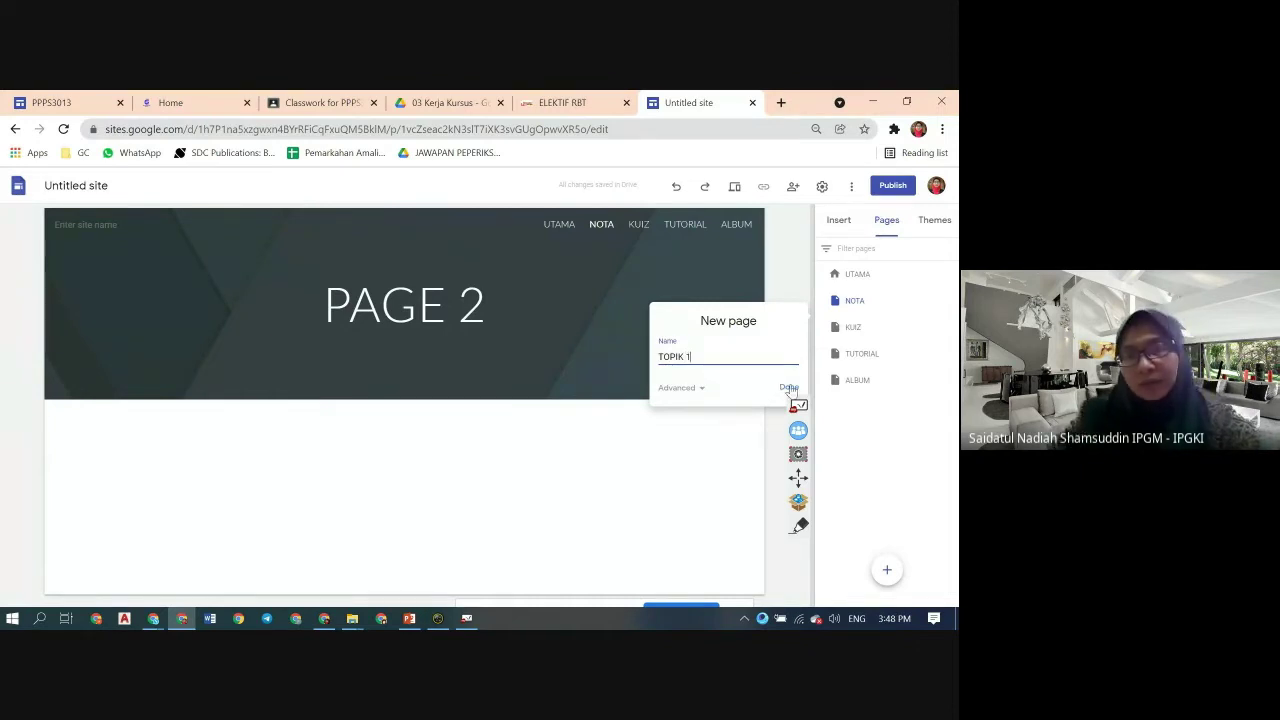
click(789, 388)
mouse_move(898, 585)
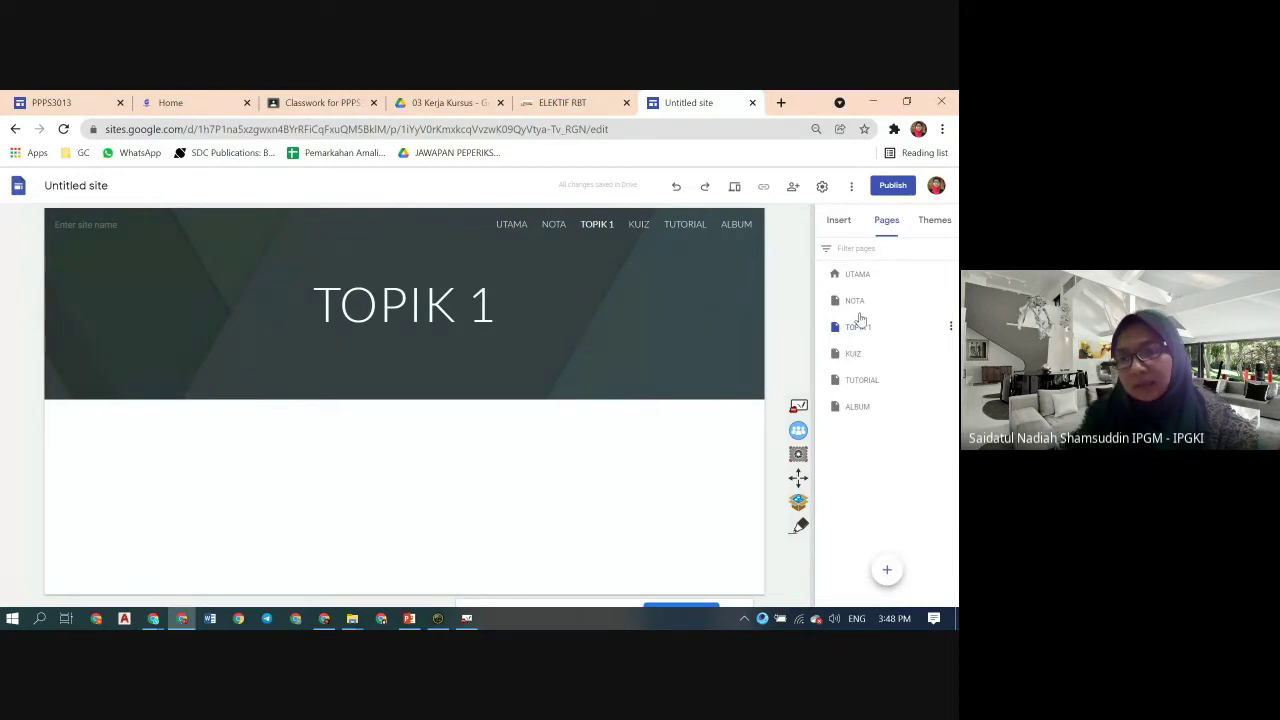
- Nest the TOPIK 1 page under NOTA in the page list as its subpage
click(836, 332)
drag(836, 332, 869, 302)
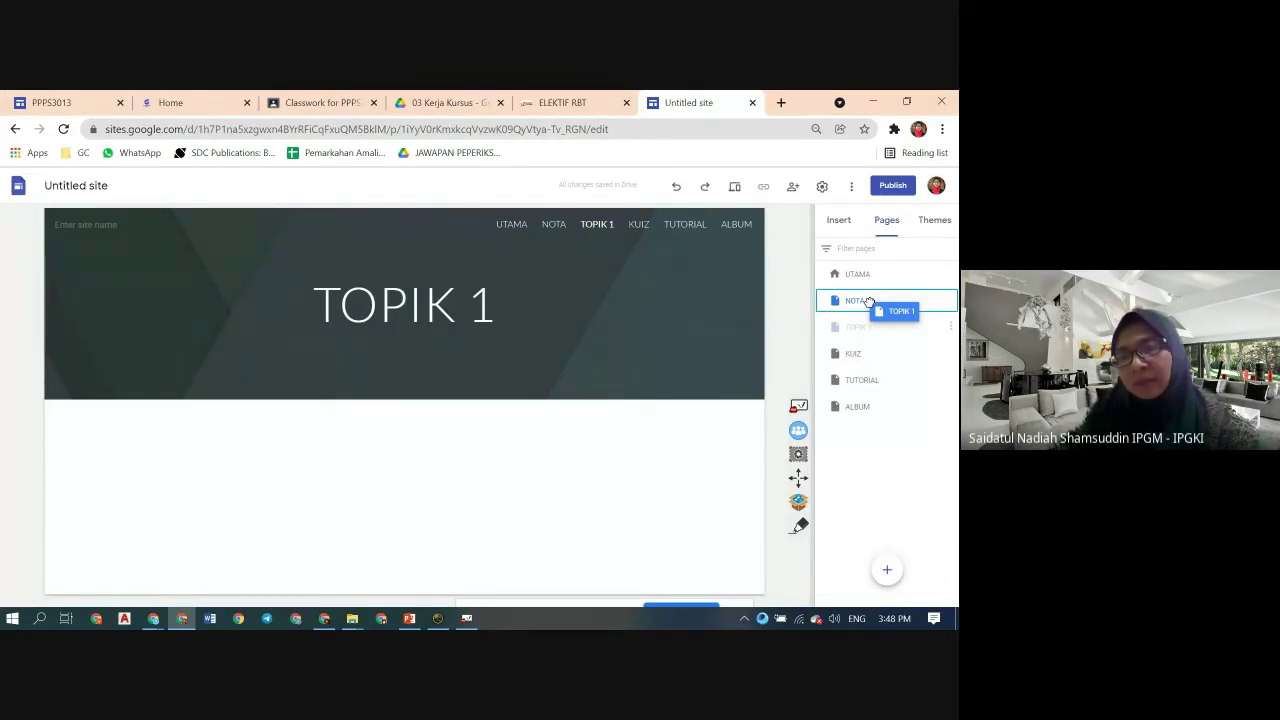
drag(869, 302, 870, 305)
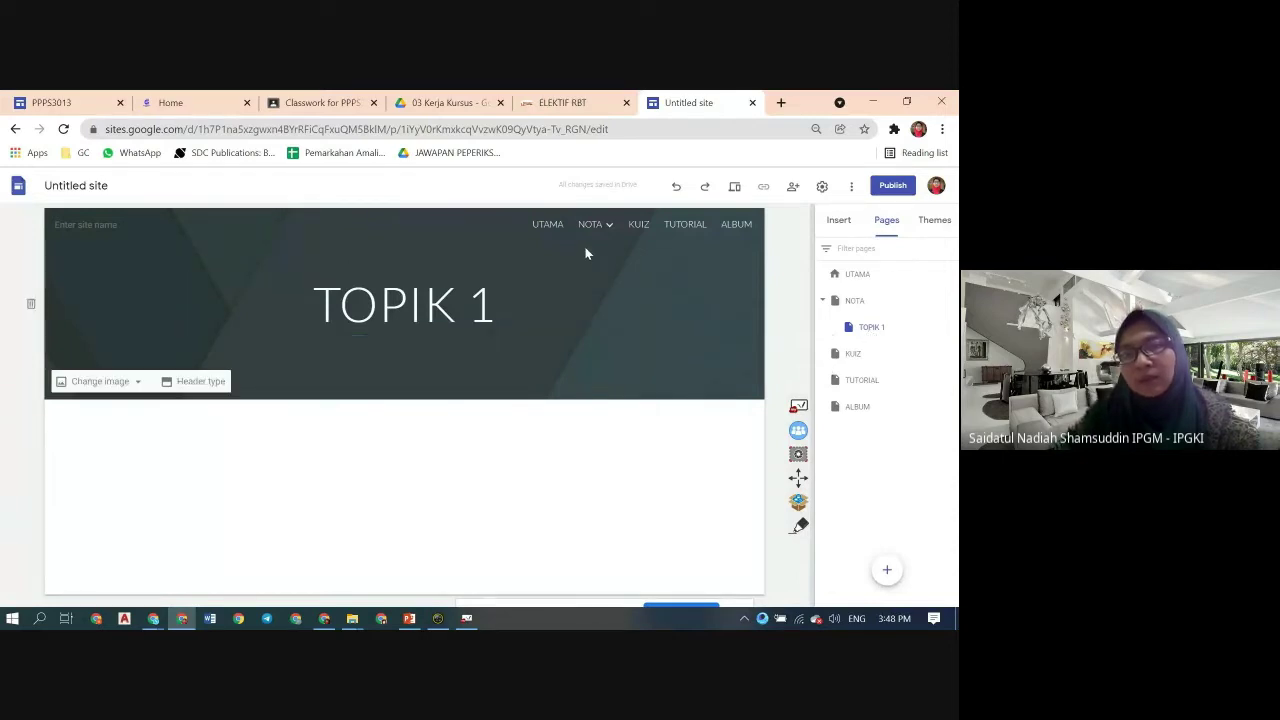
mouse_move(594, 234)
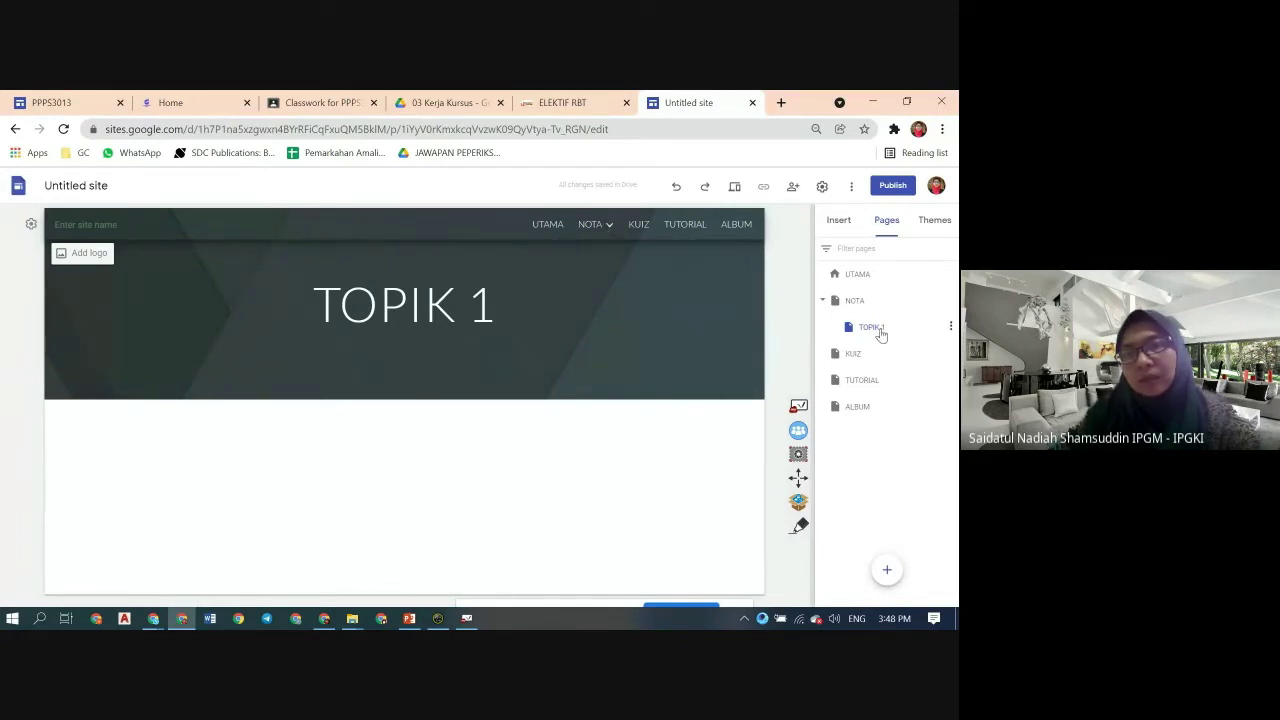
- Add two more subpages under NOTA, named TOPIK 2 and TOPIK 3
click(889, 574)
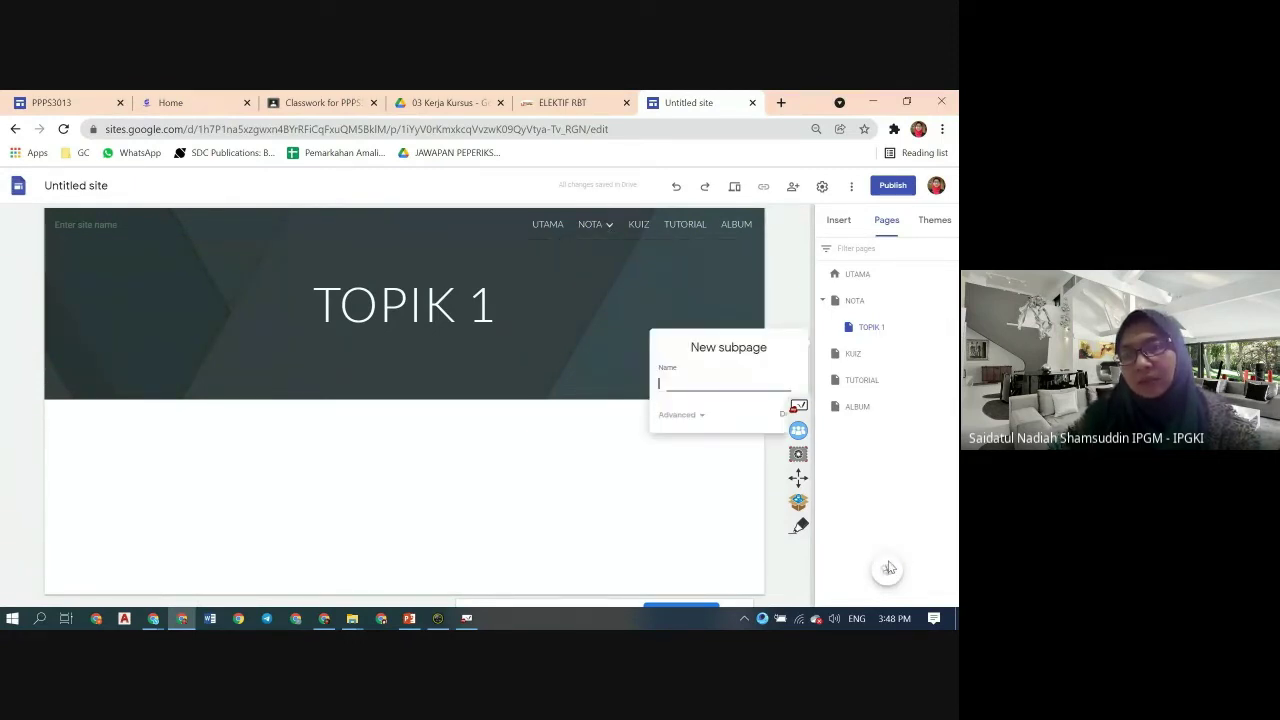
text(T)
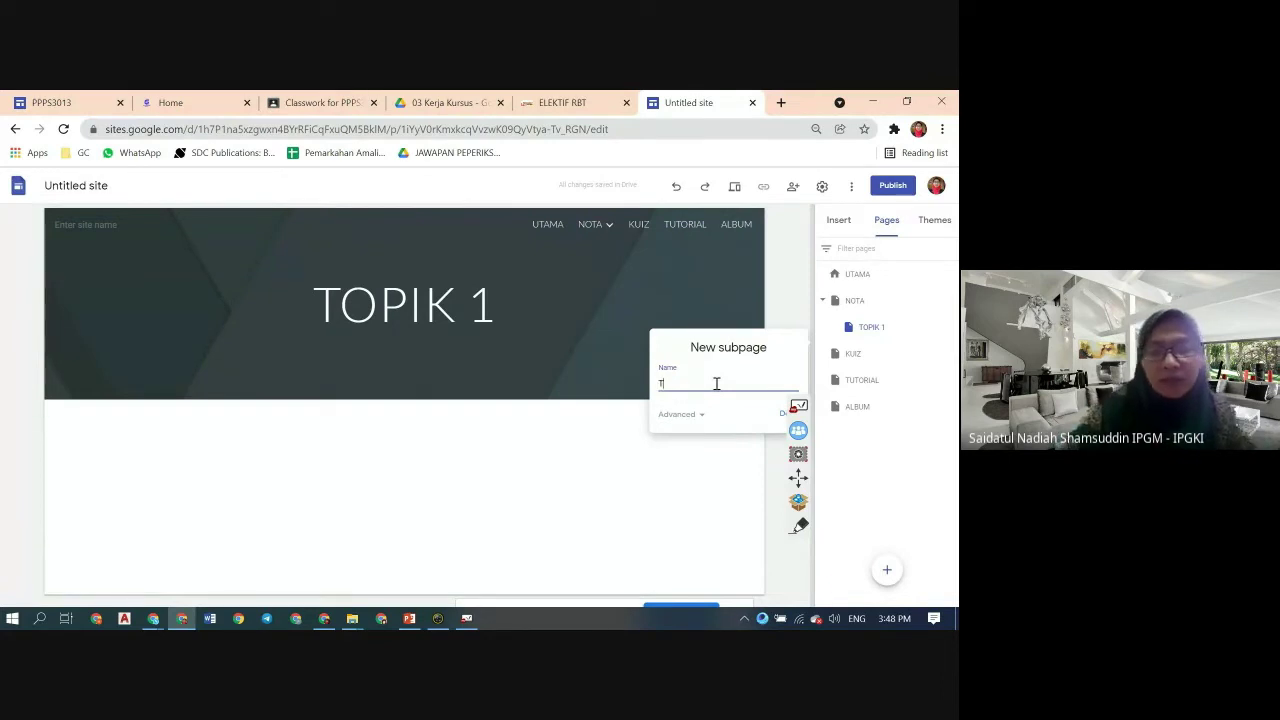
text(OPIK 2)
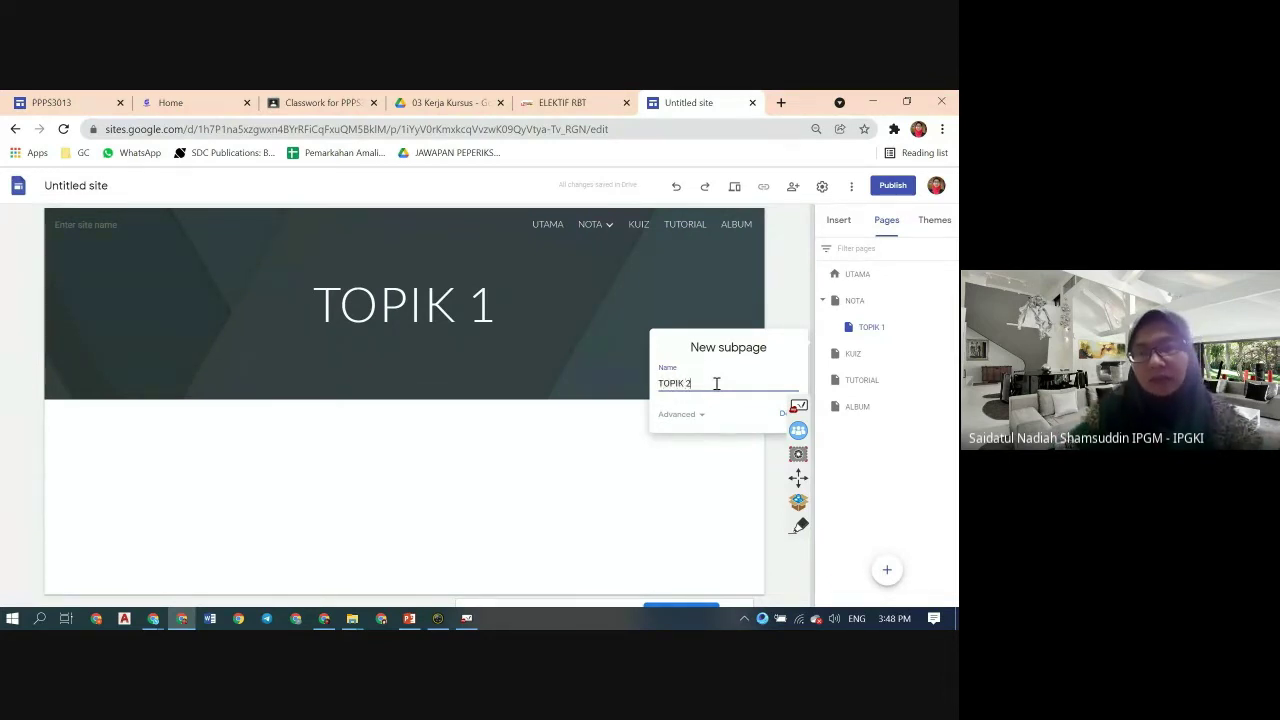
key(Return)
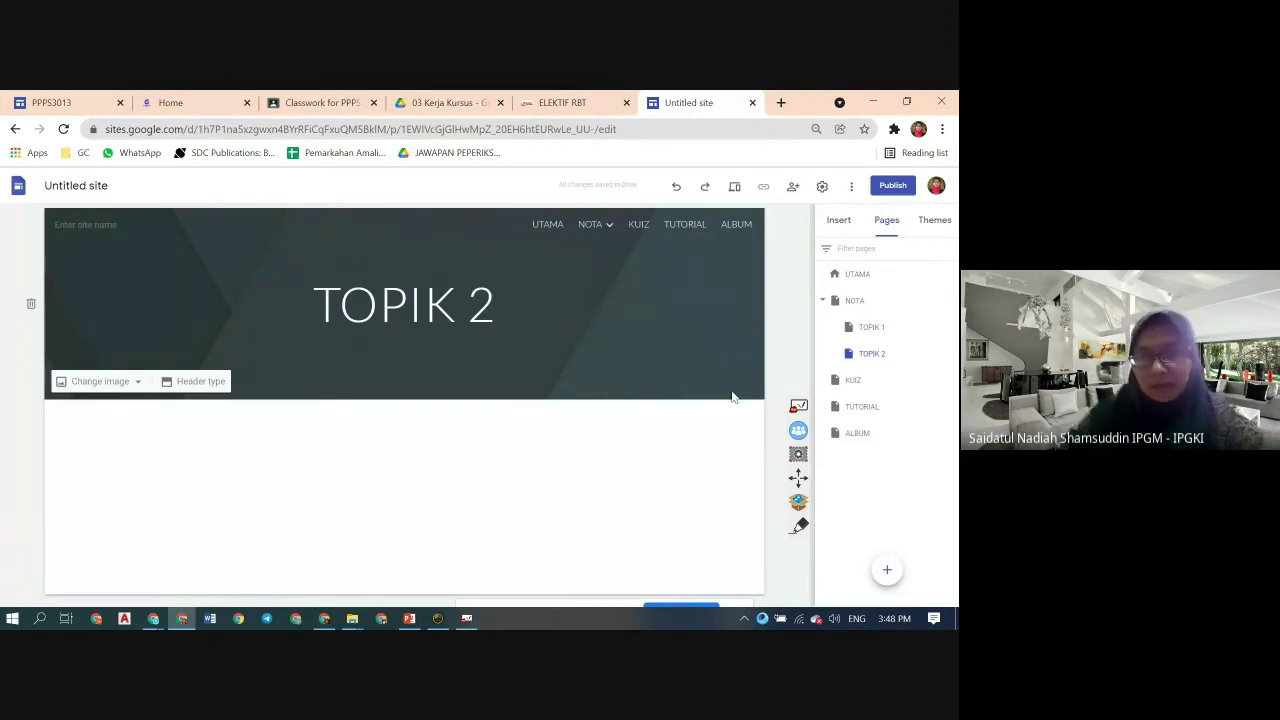
click(886, 570)
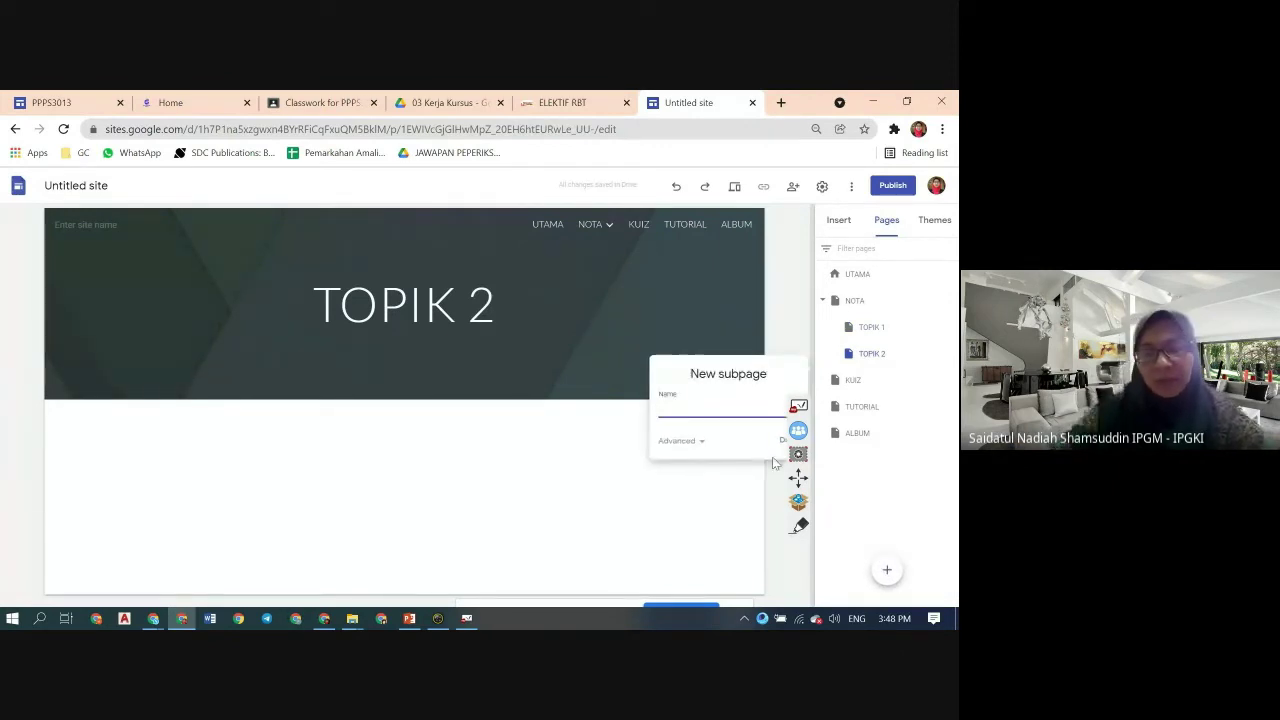
text(TOPIK 3)
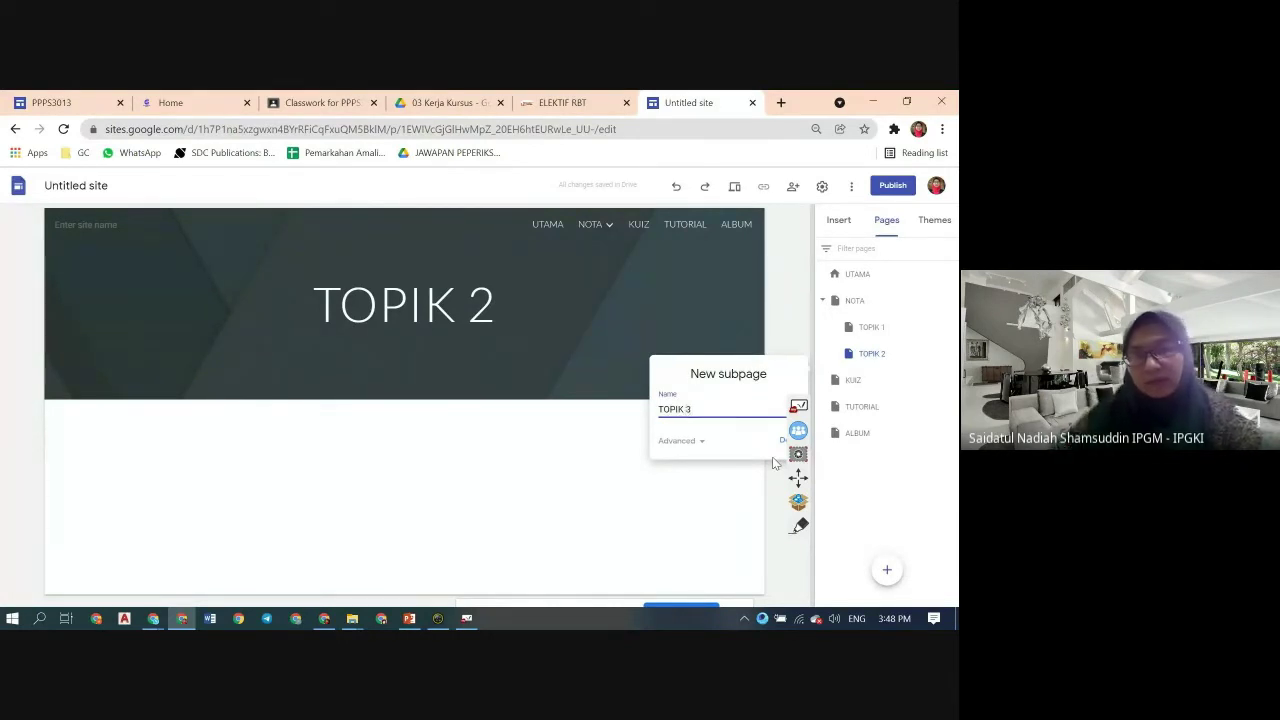
key(Return)
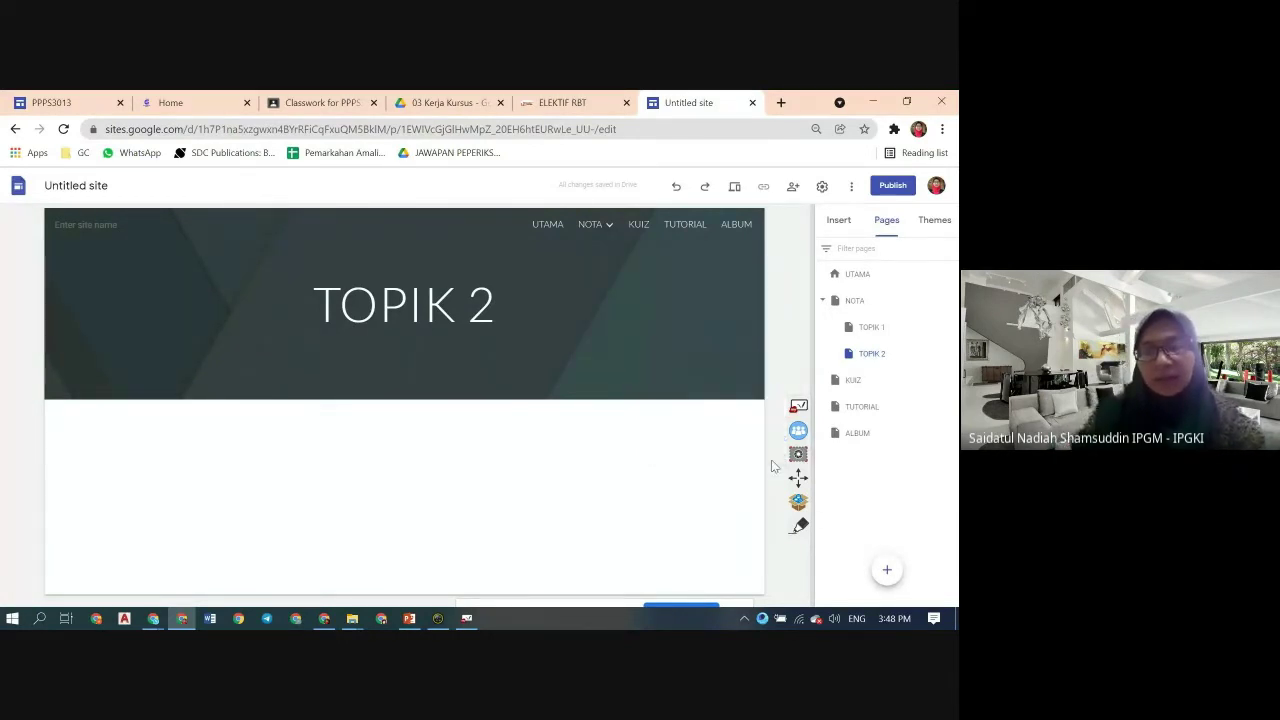
drag(798, 477, 795, 552)
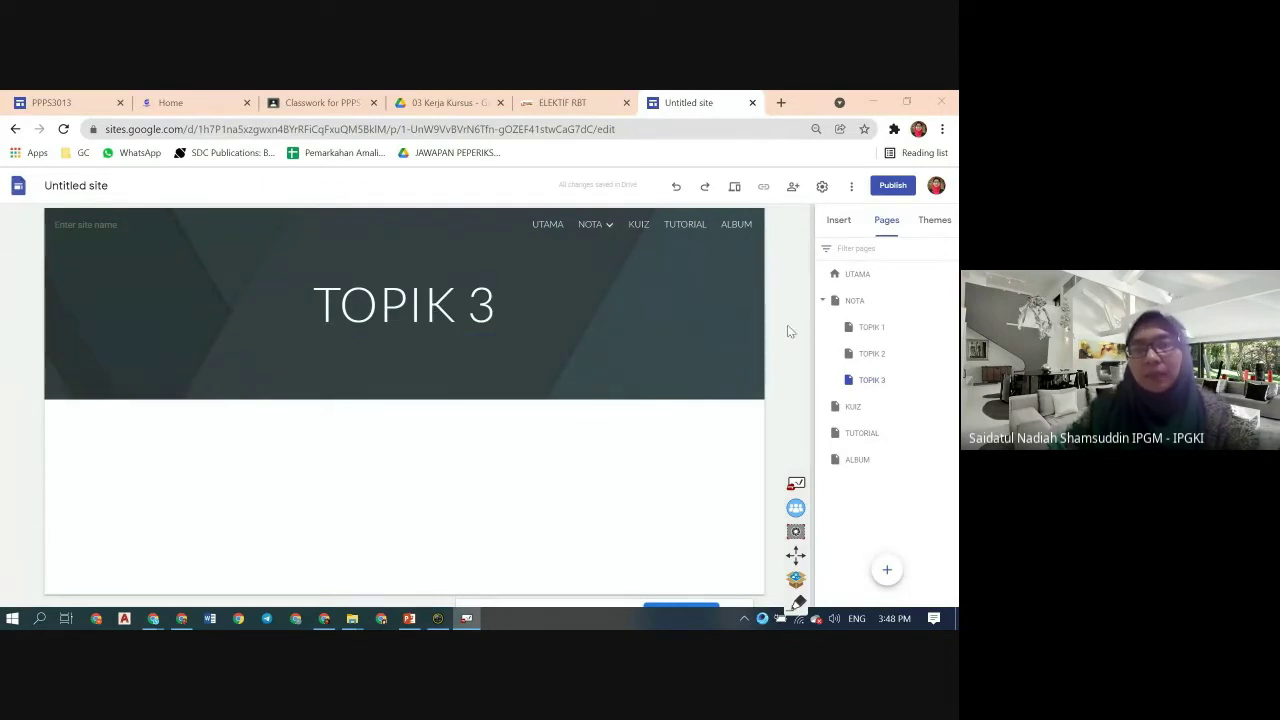
- Open the UTAMA page and look at the NOTA submenu in the site's navigation
click(857, 275)
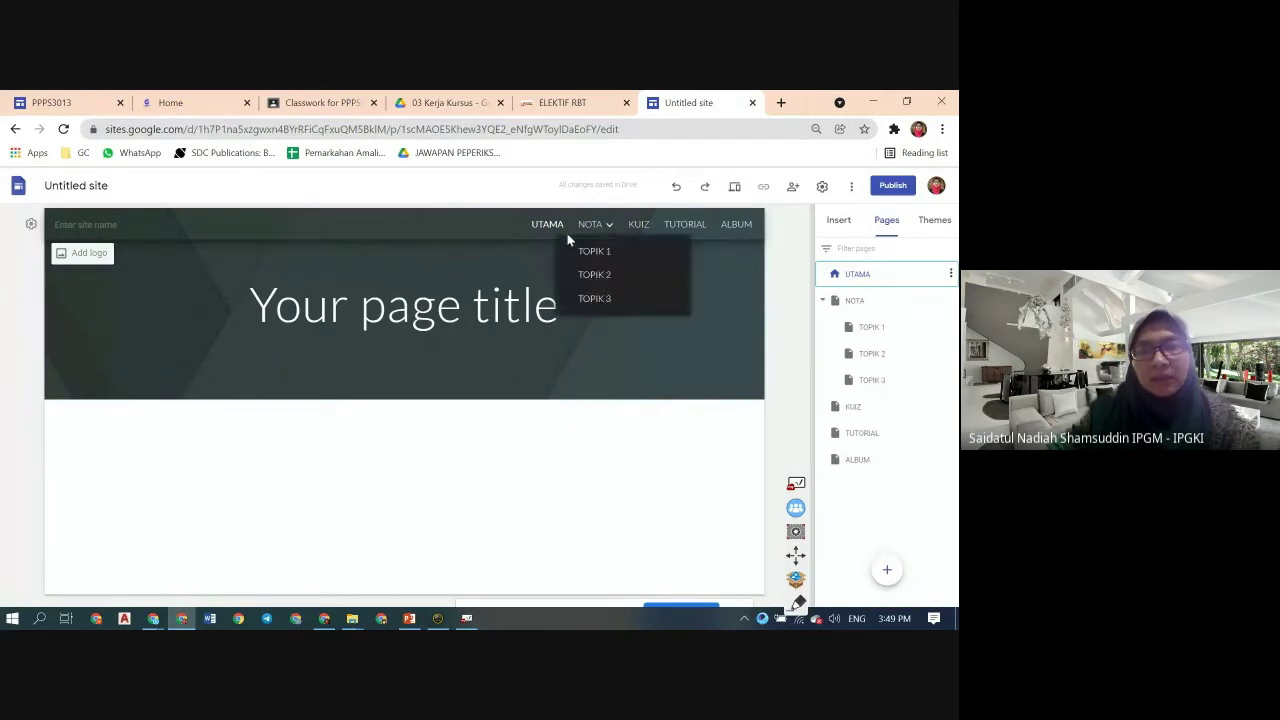
mouse_move(576, 229)
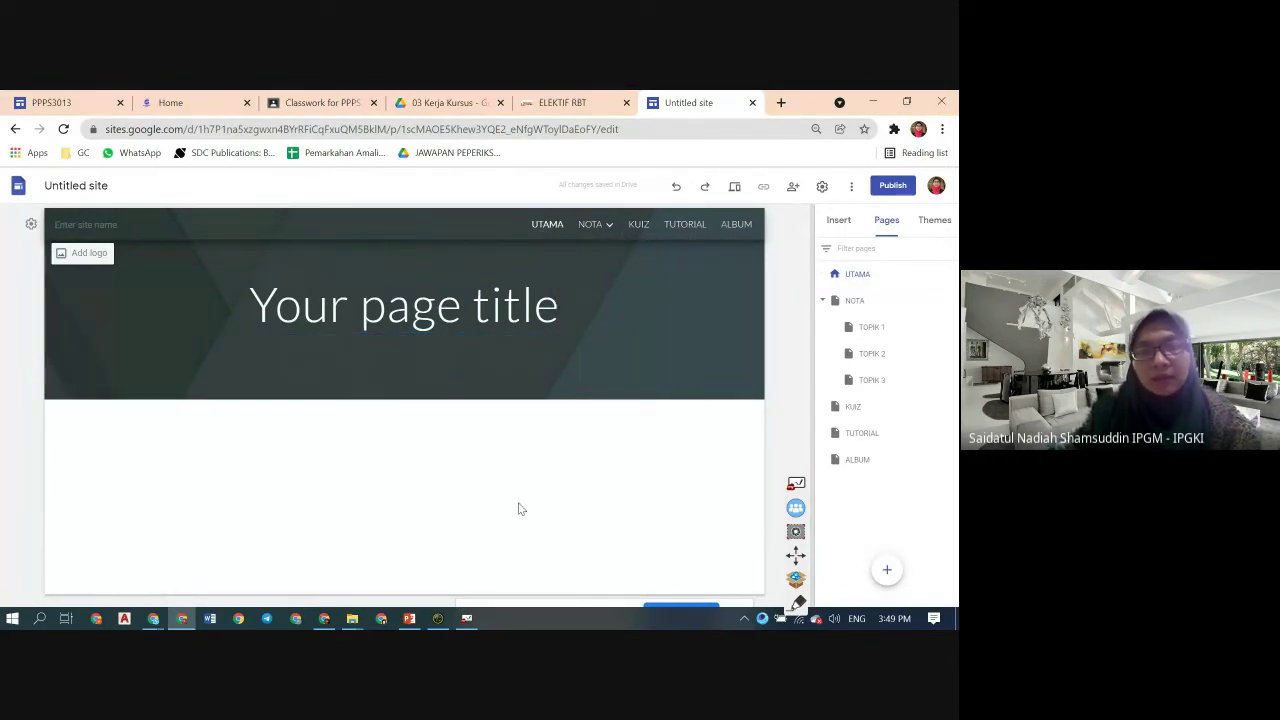
- Switch to the PowerPoint slide show and advance to the Meletakkan Banner item on the Membentuk Muka Utama/Homepage slide
click(409, 618)
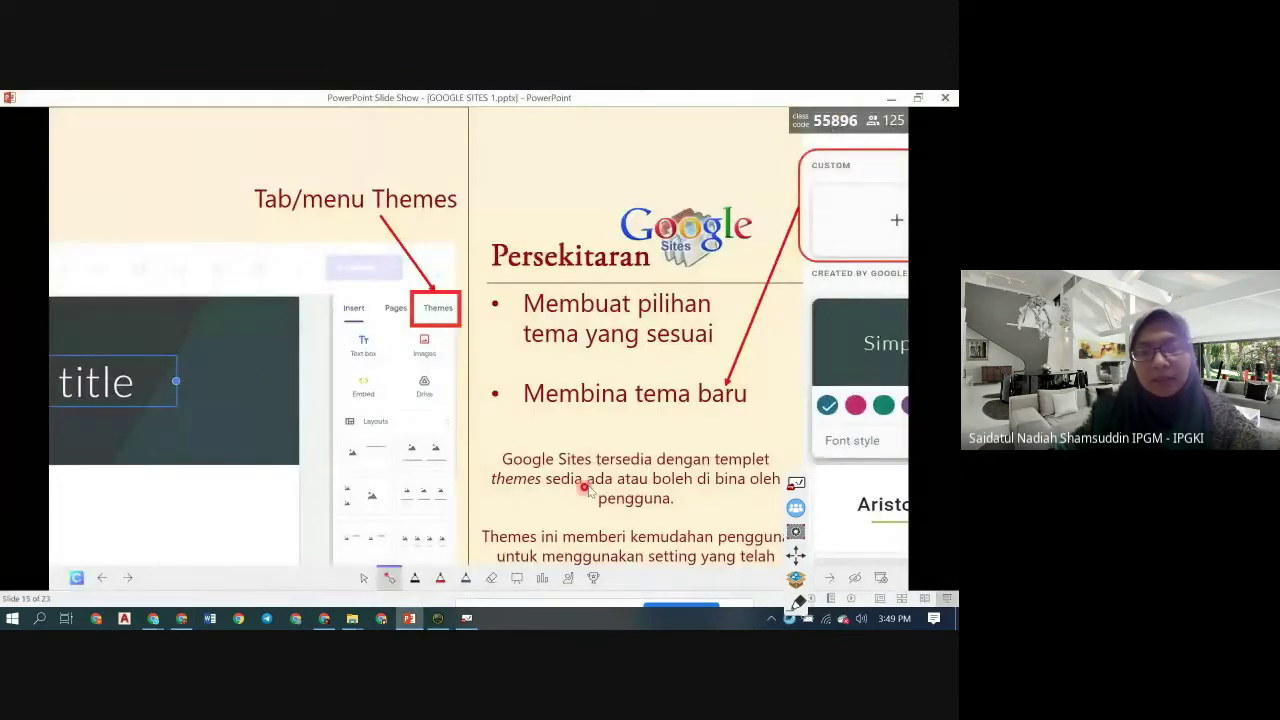
click(831, 583)
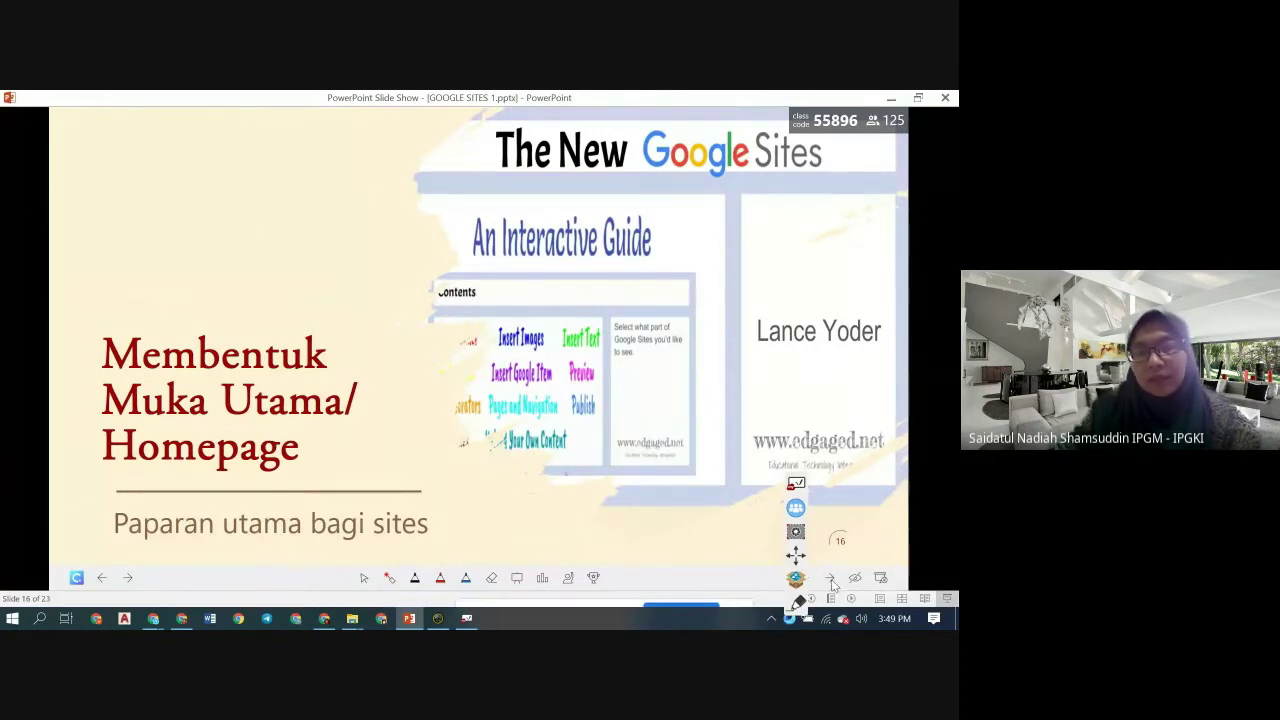
click(831, 583)
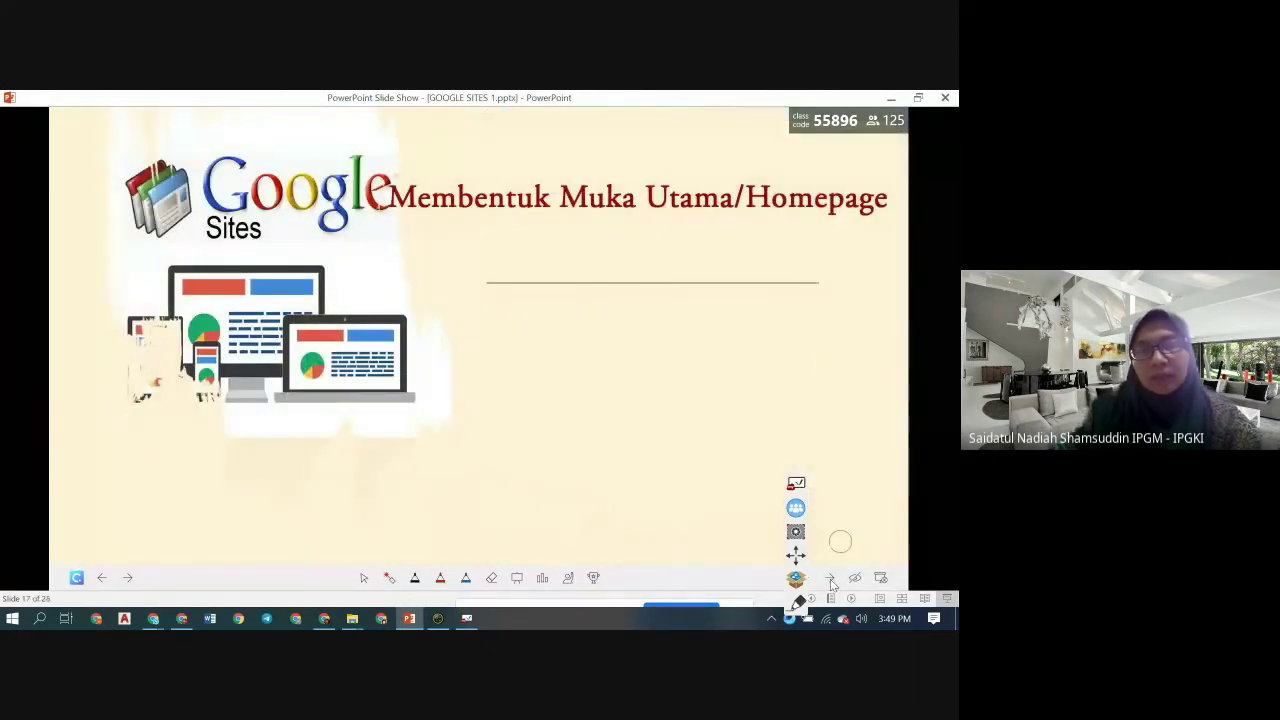
click(831, 583)
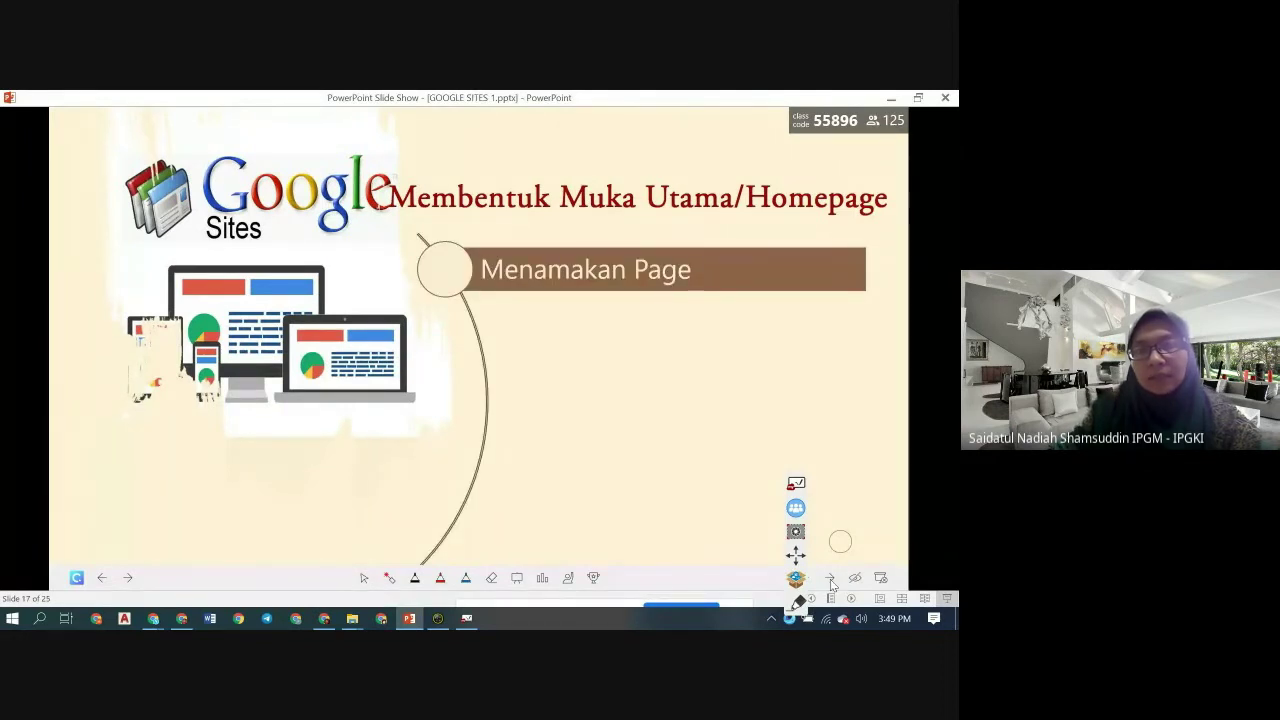
click(831, 583)
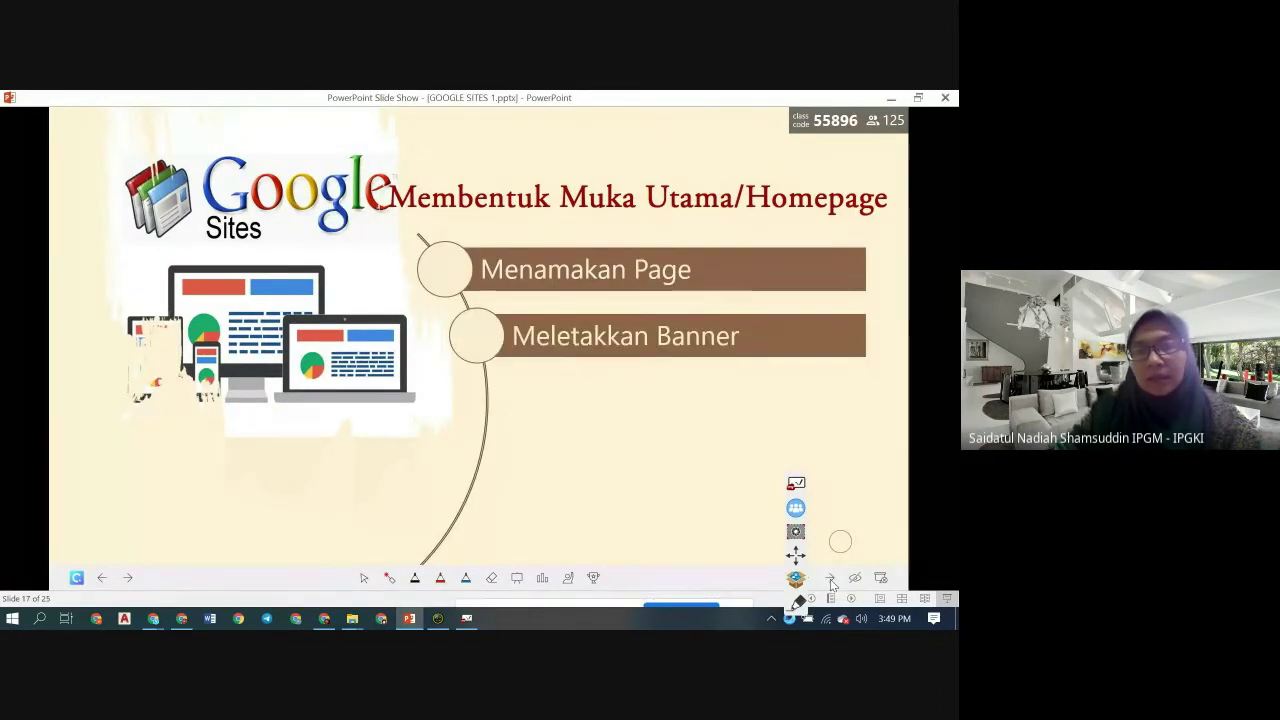
click(389, 577)
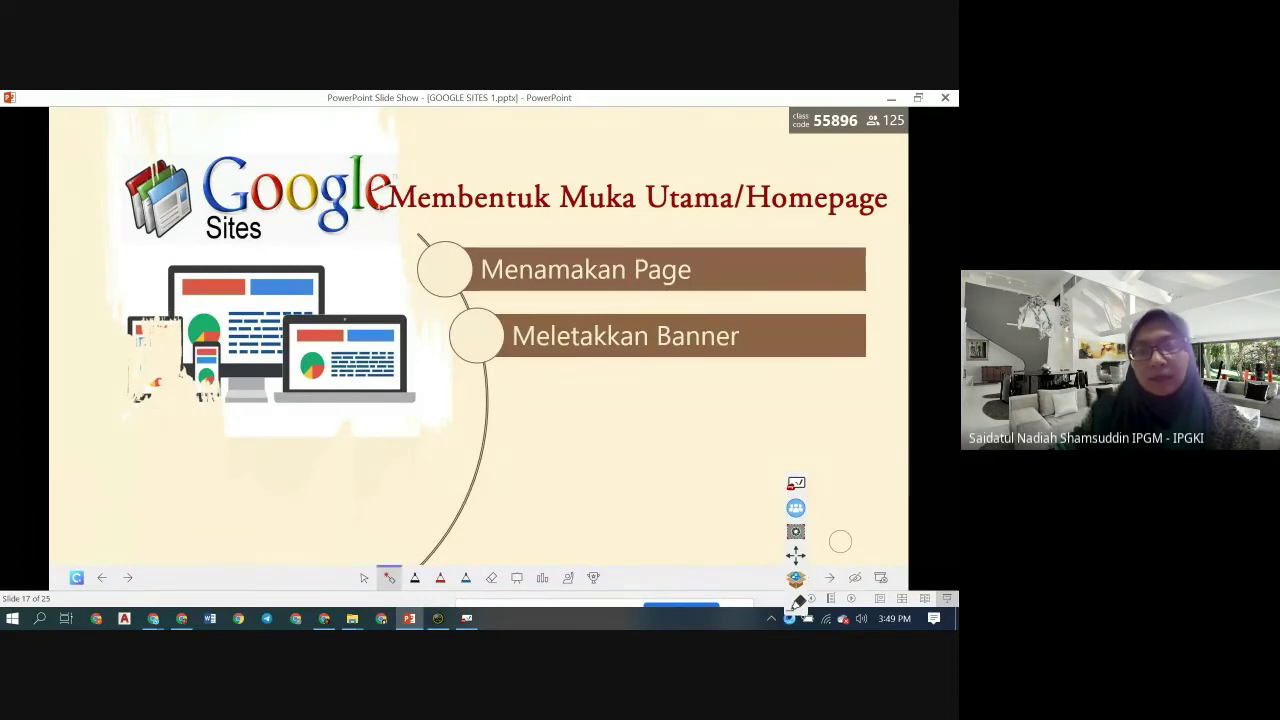
- Return to the Google Sites editor in Chrome, rename the site document KURSUS PASTRI and clear the site name in the page header
click(181, 618)
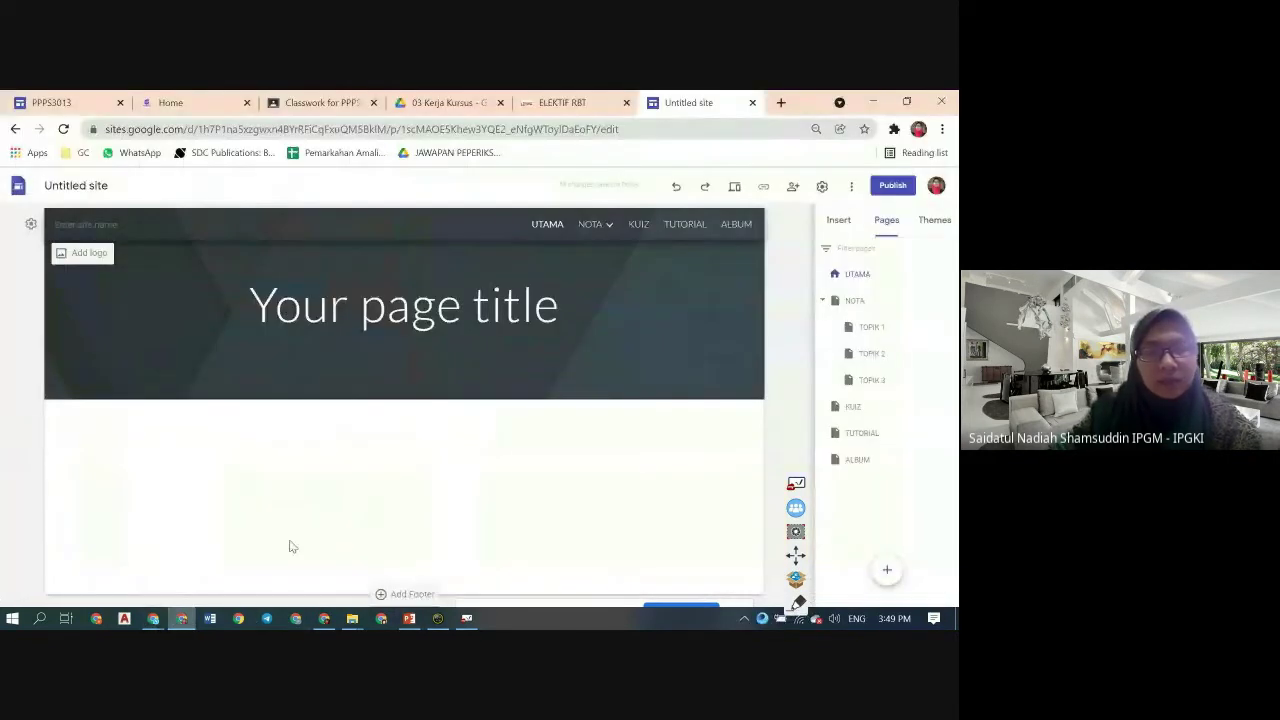
click(83, 186)
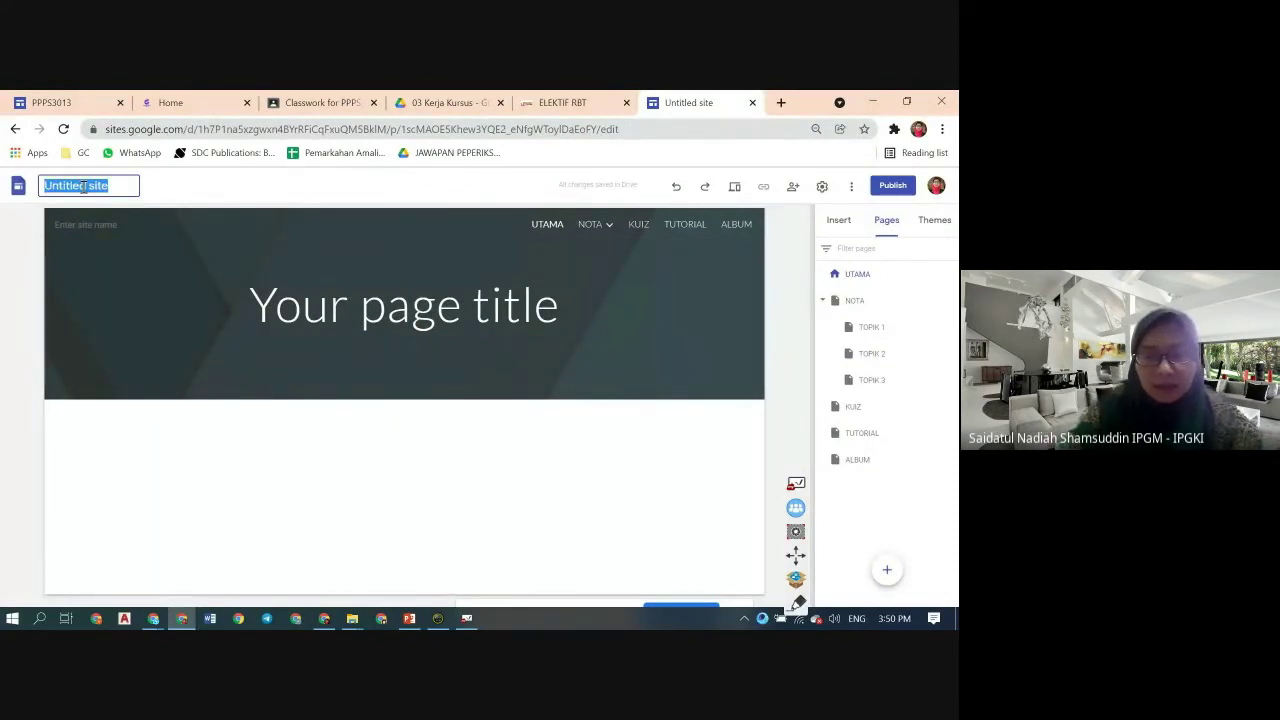
text(KURSUS PASTRI)
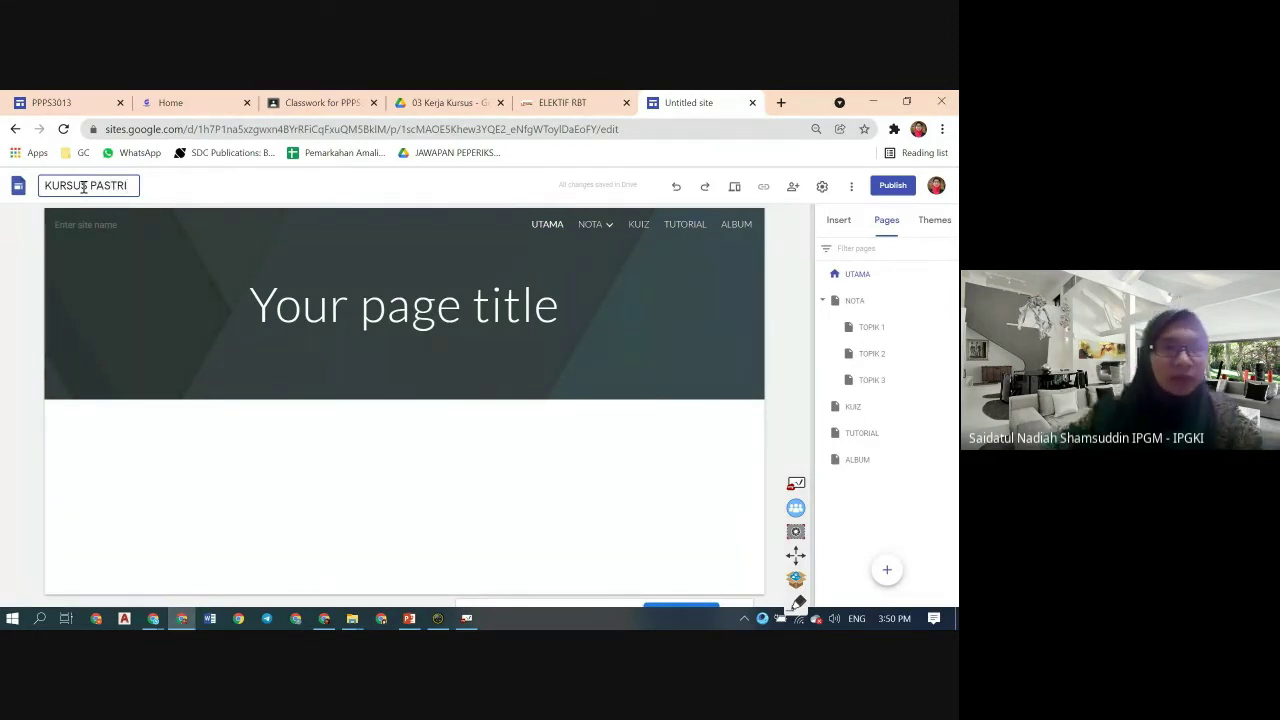
key(Return)
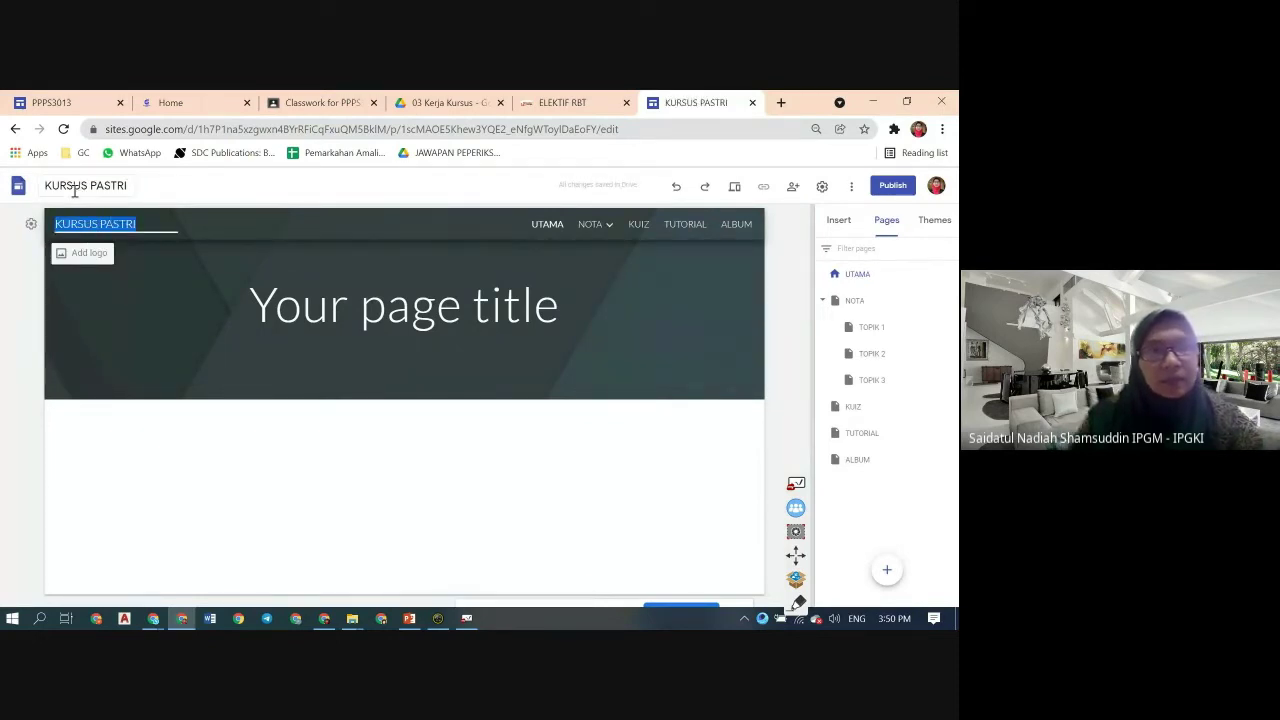
drag(138, 224, 56, 223)
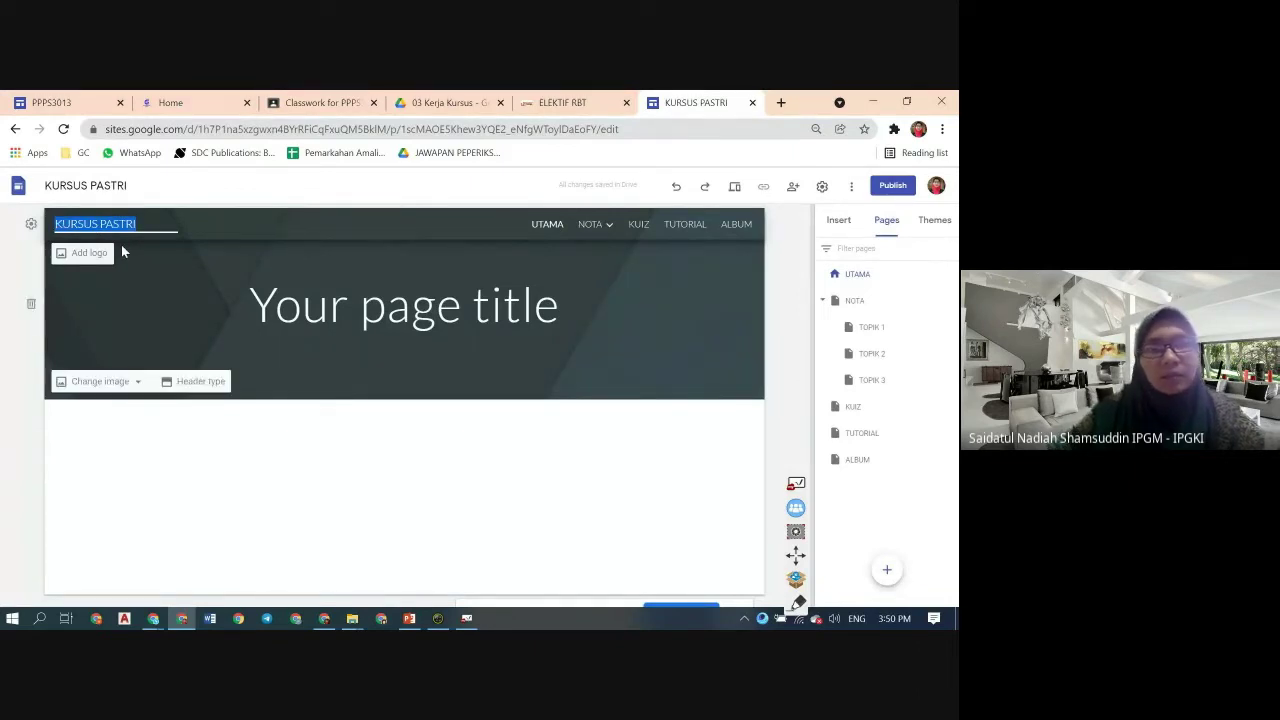
key(BackSpace)
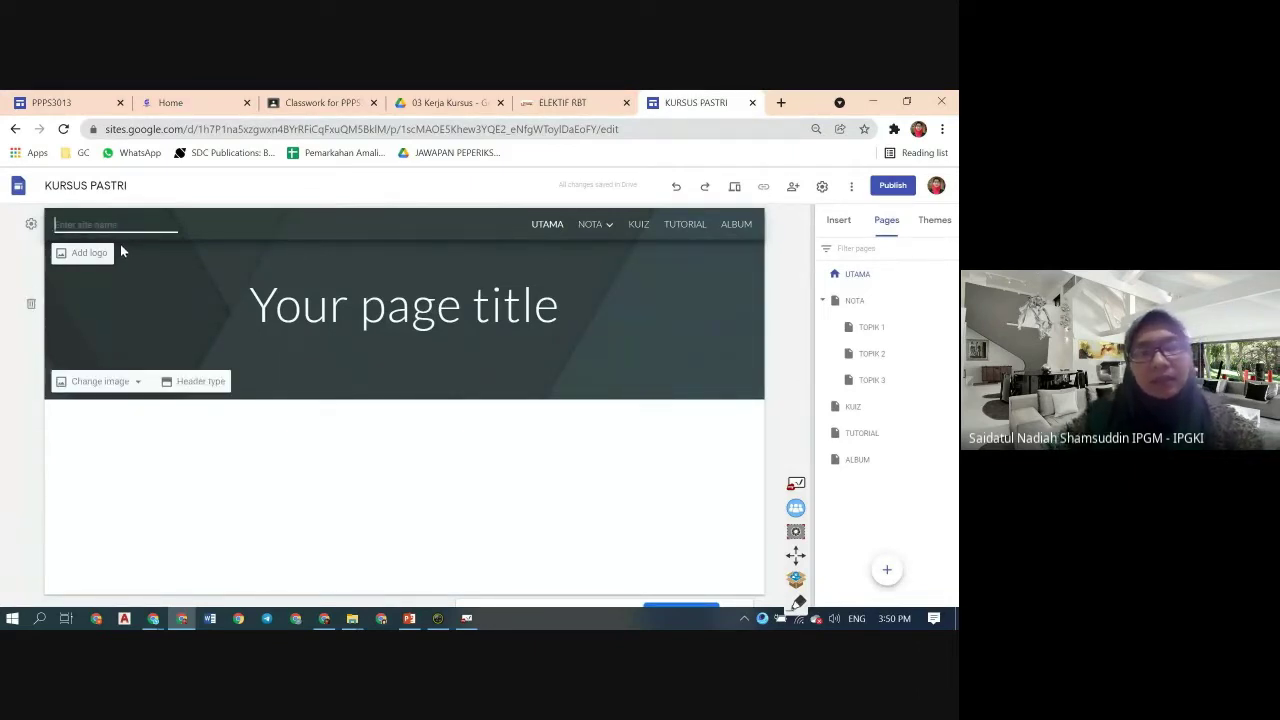
- Upload Logo_IPGKI-removebg-preview.png from the avatar pictures folder as the site's logo
click(98, 254)
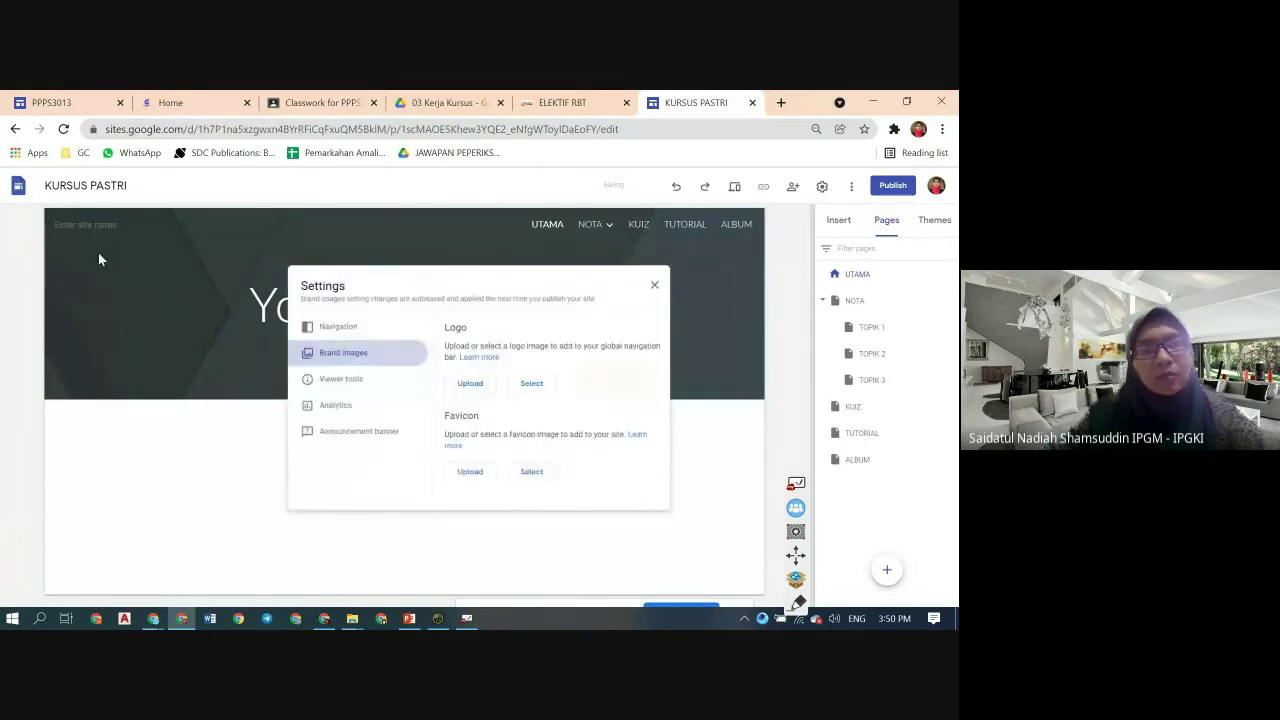
click(470, 384)
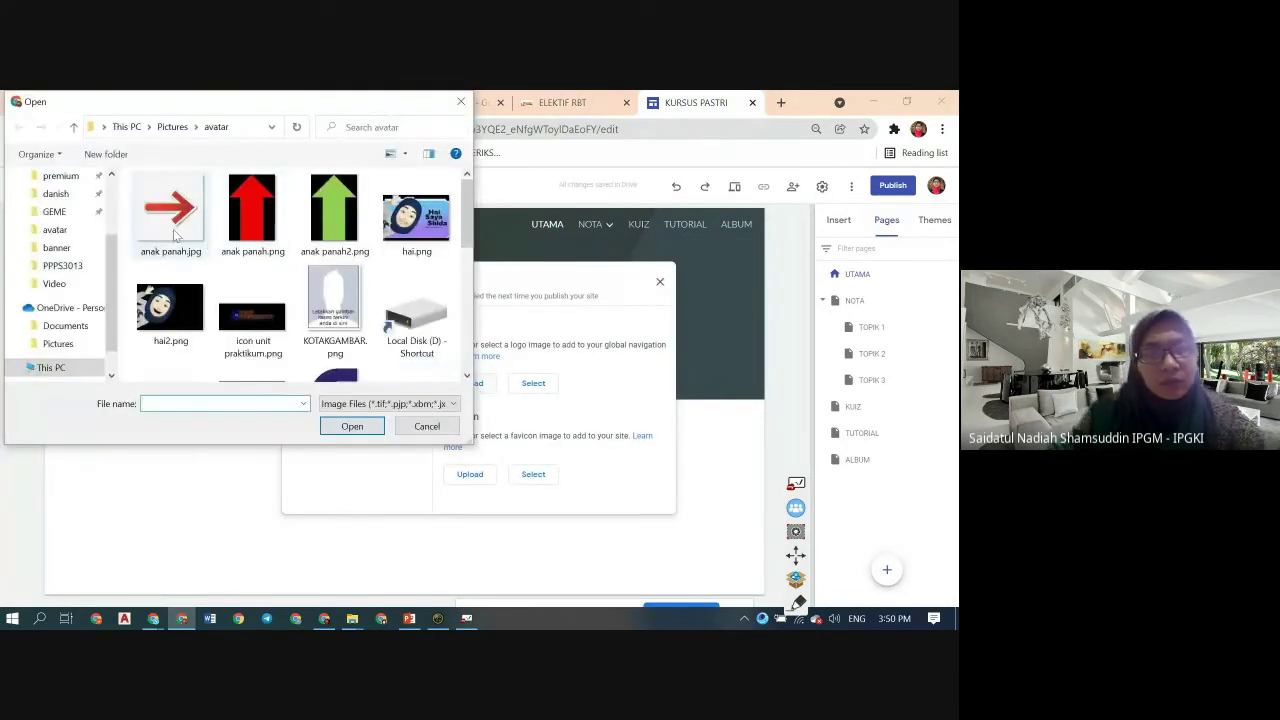
scroll(173, 229, down, 2)
click(252, 235)
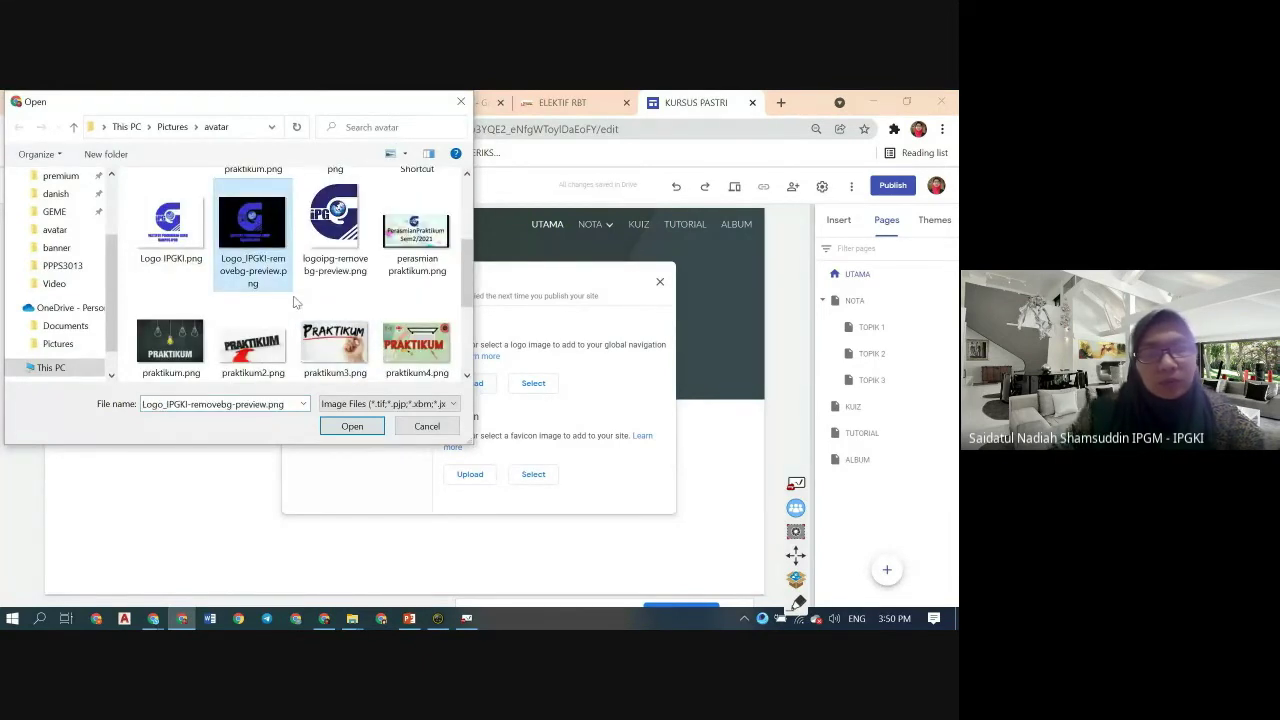
click(352, 426)
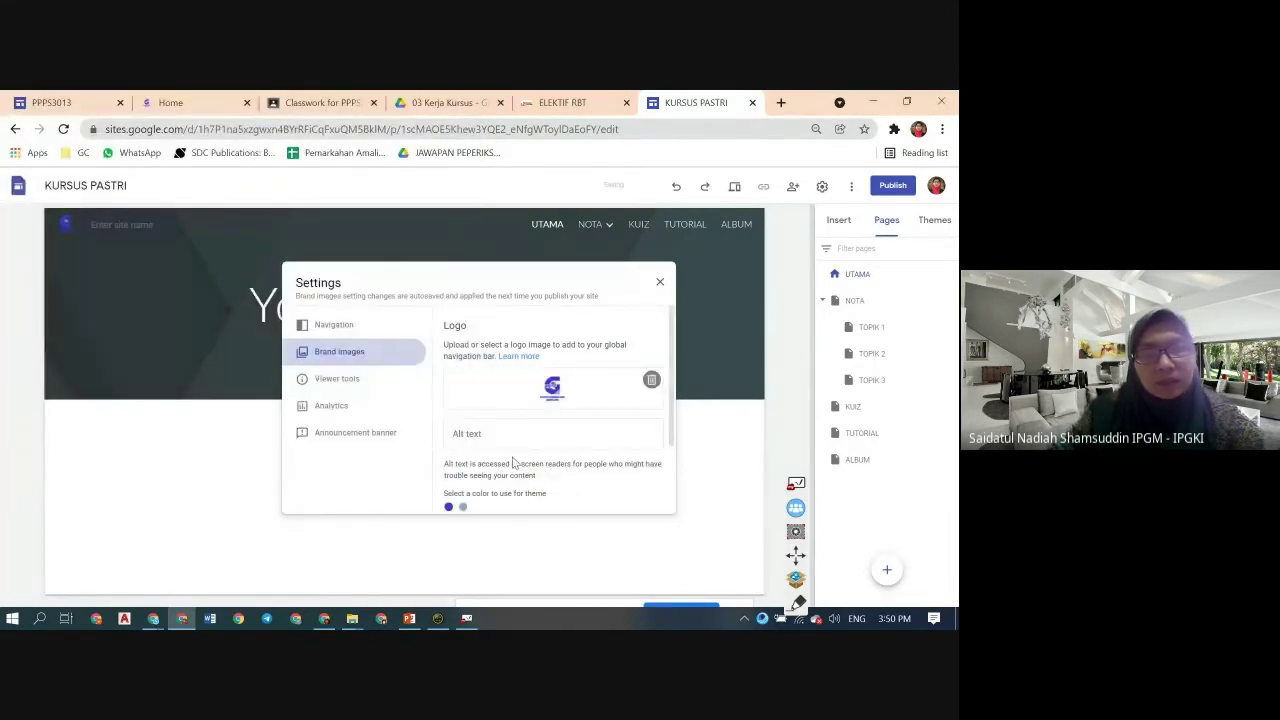
- Upload hai2.png from the avatar pictures folder as the site's favicon and close the site settings
scroll(490, 460, down, 1)
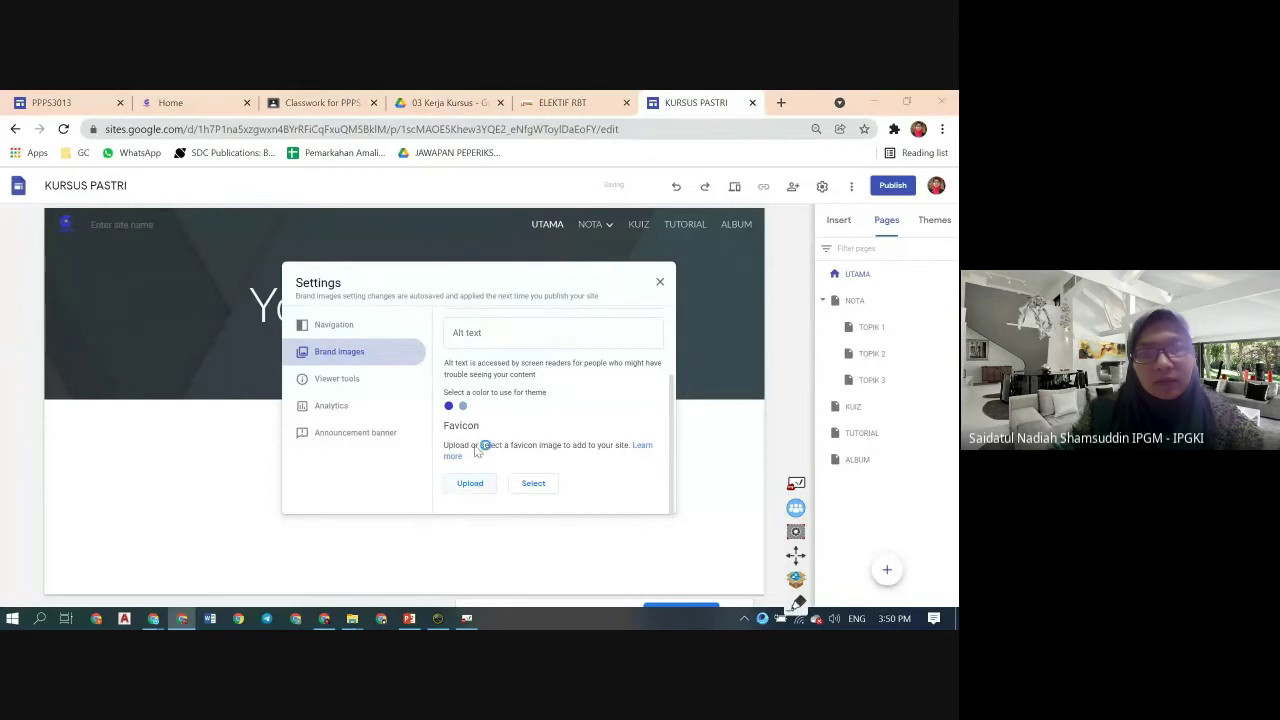
click(470, 483)
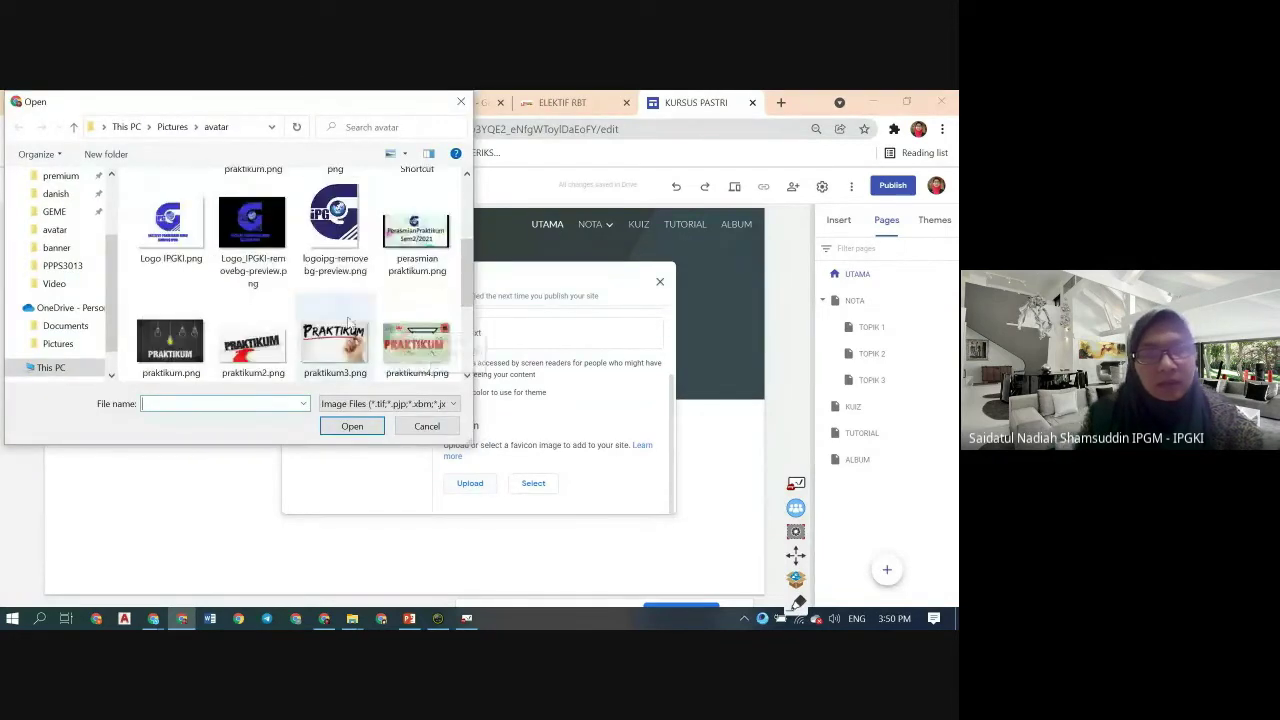
scroll(334, 306, down, 2)
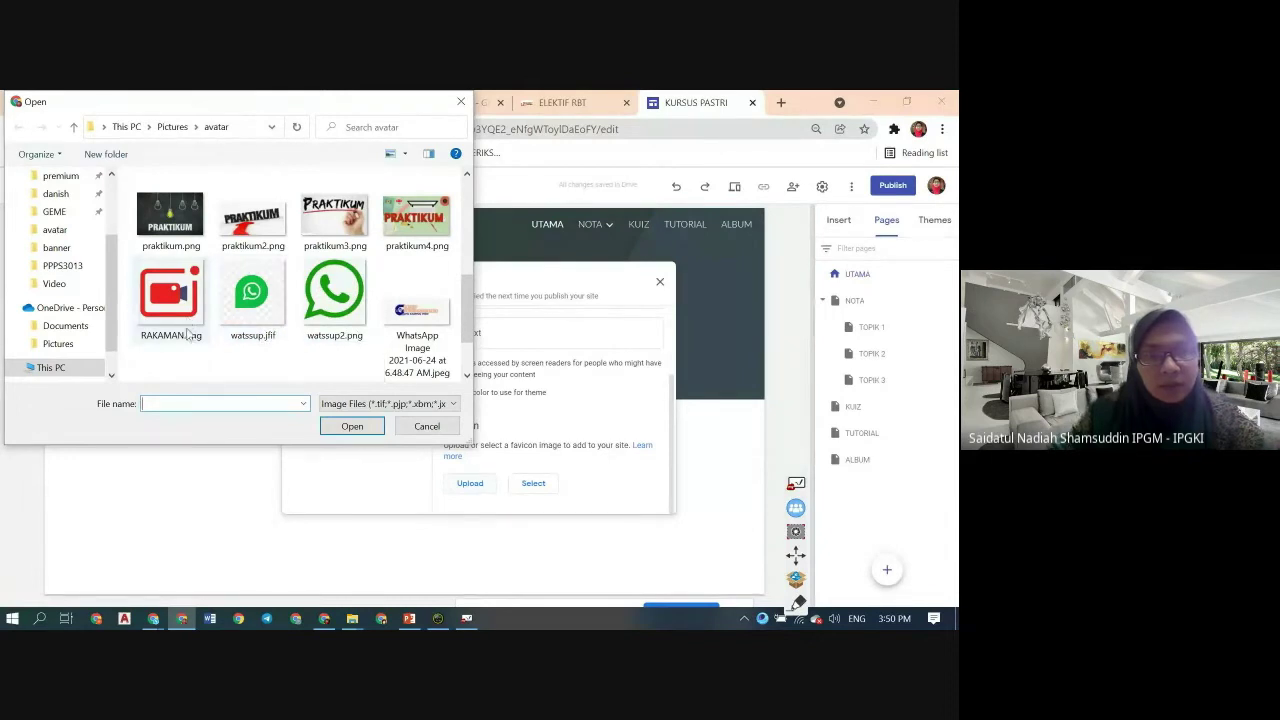
scroll(267, 329, down, 1)
scroll(267, 329, up, 5)
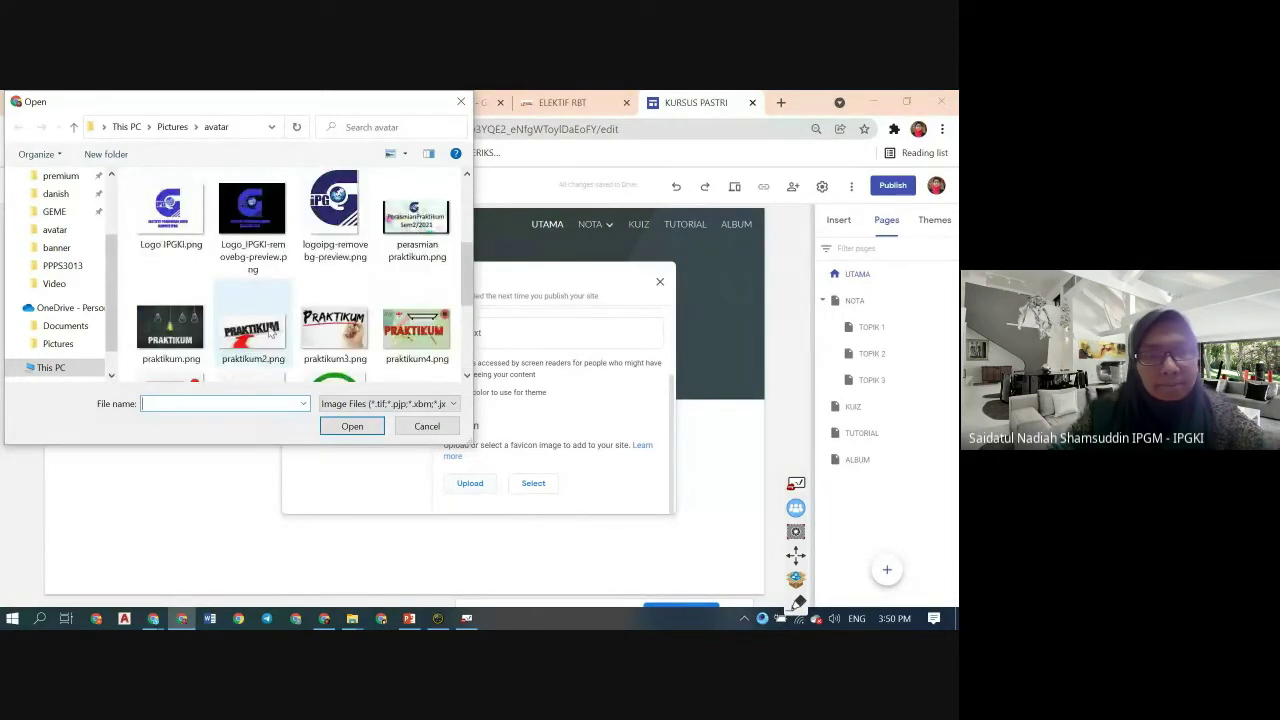
scroll(195, 252, up, 1)
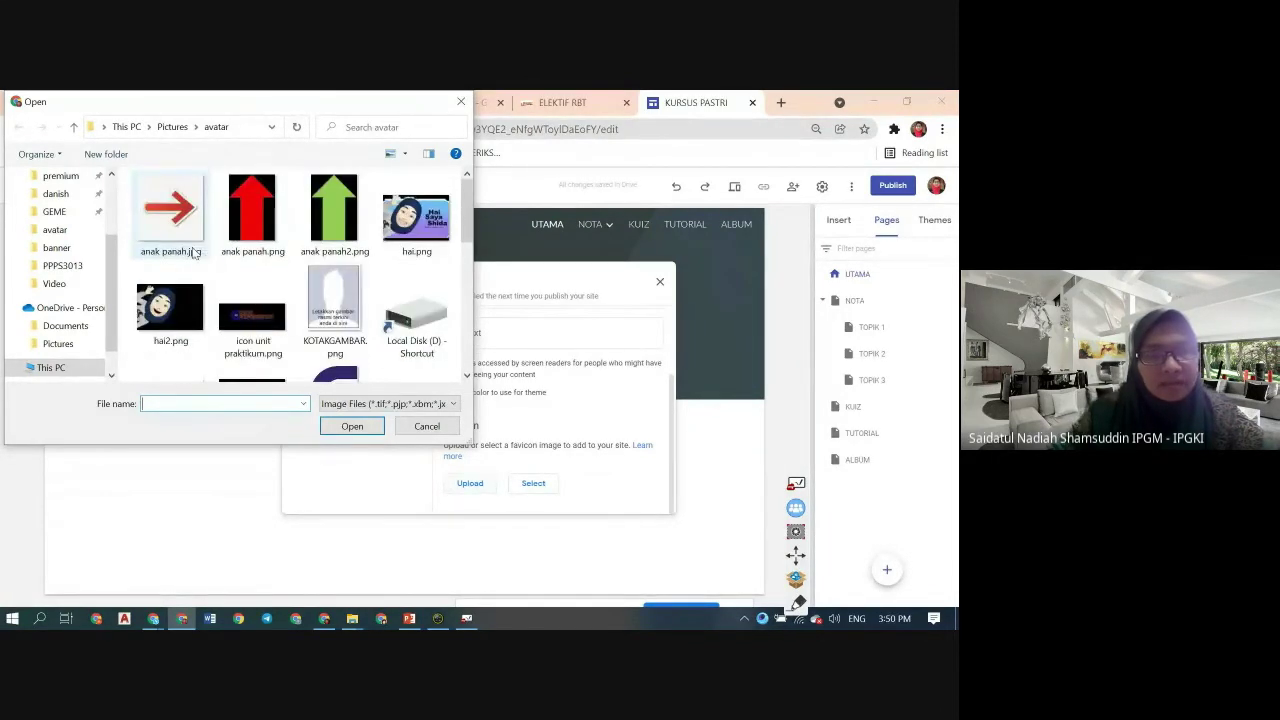
click(195, 300)
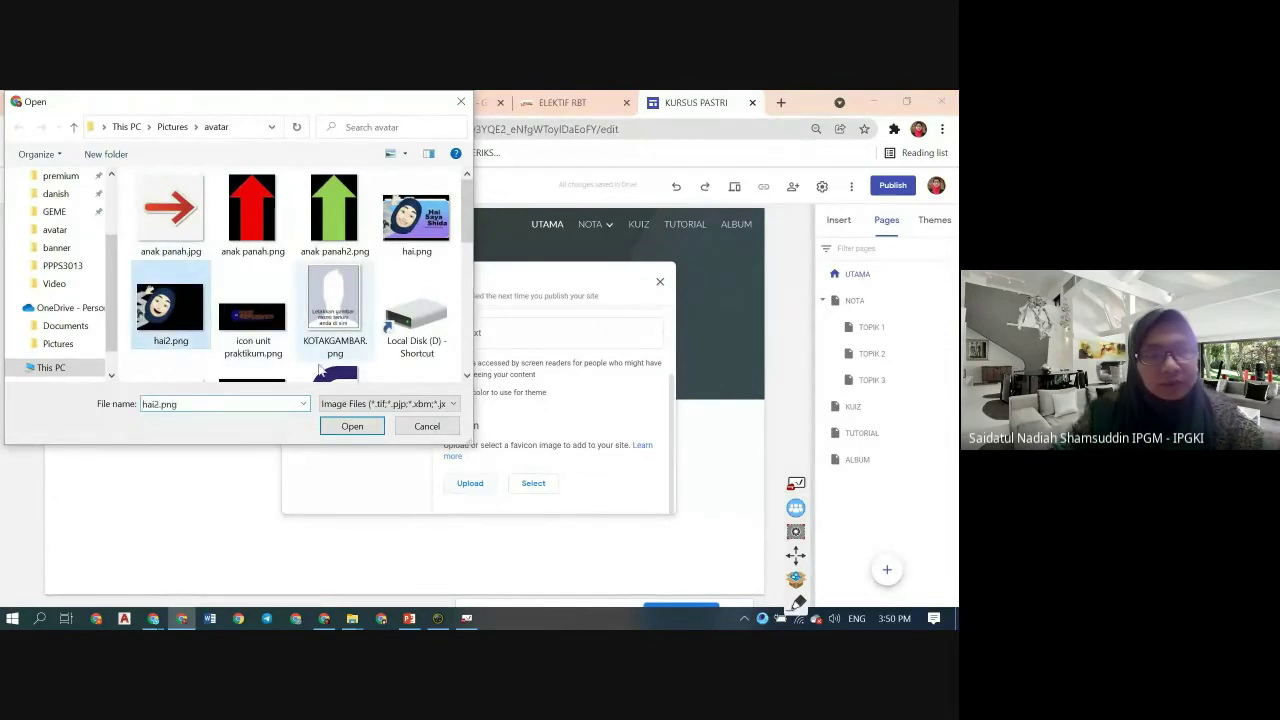
click(352, 426)
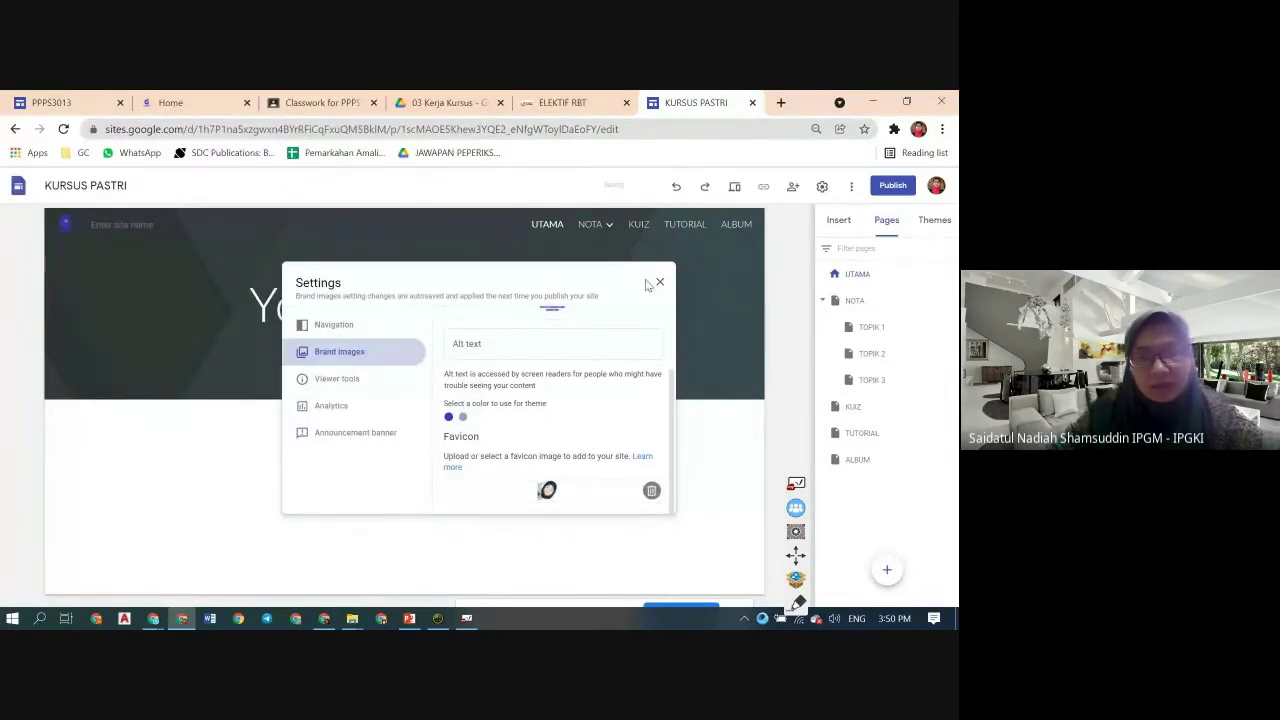
click(660, 282)
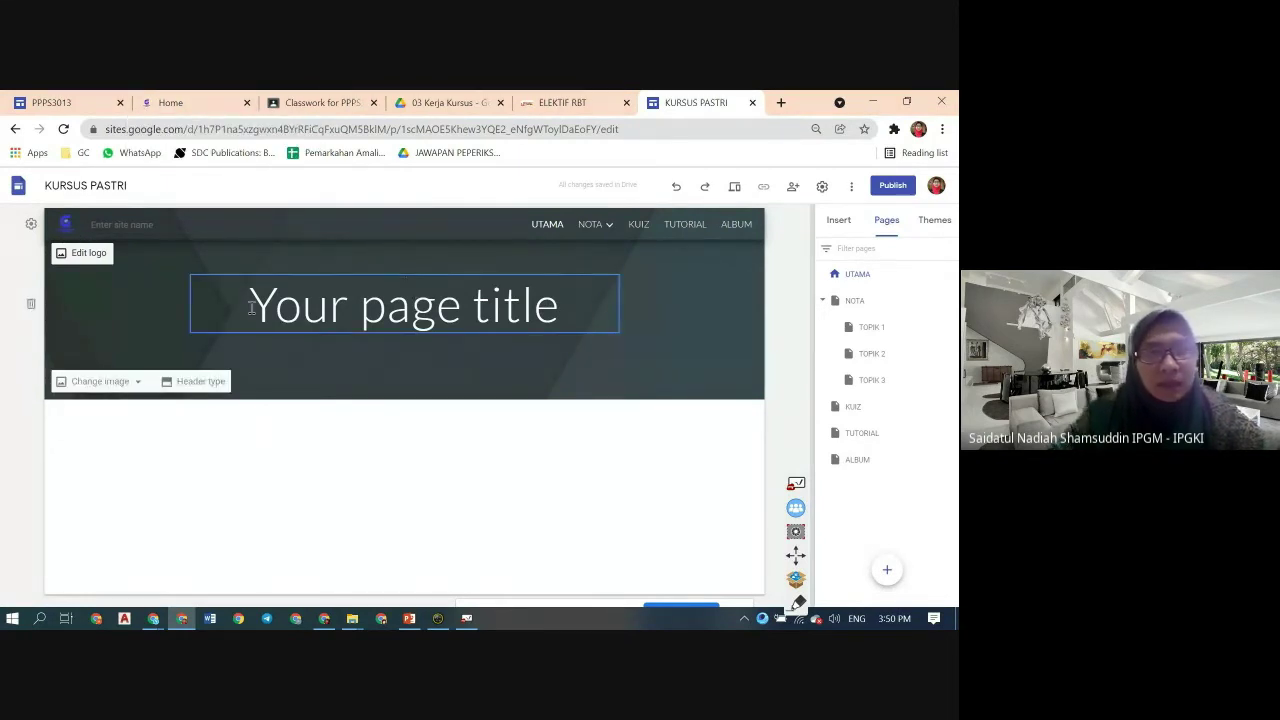
- Replace the placeholder page title in the UTAMA page header with KURSUS PASTRI
drag(251, 307, 562, 305)
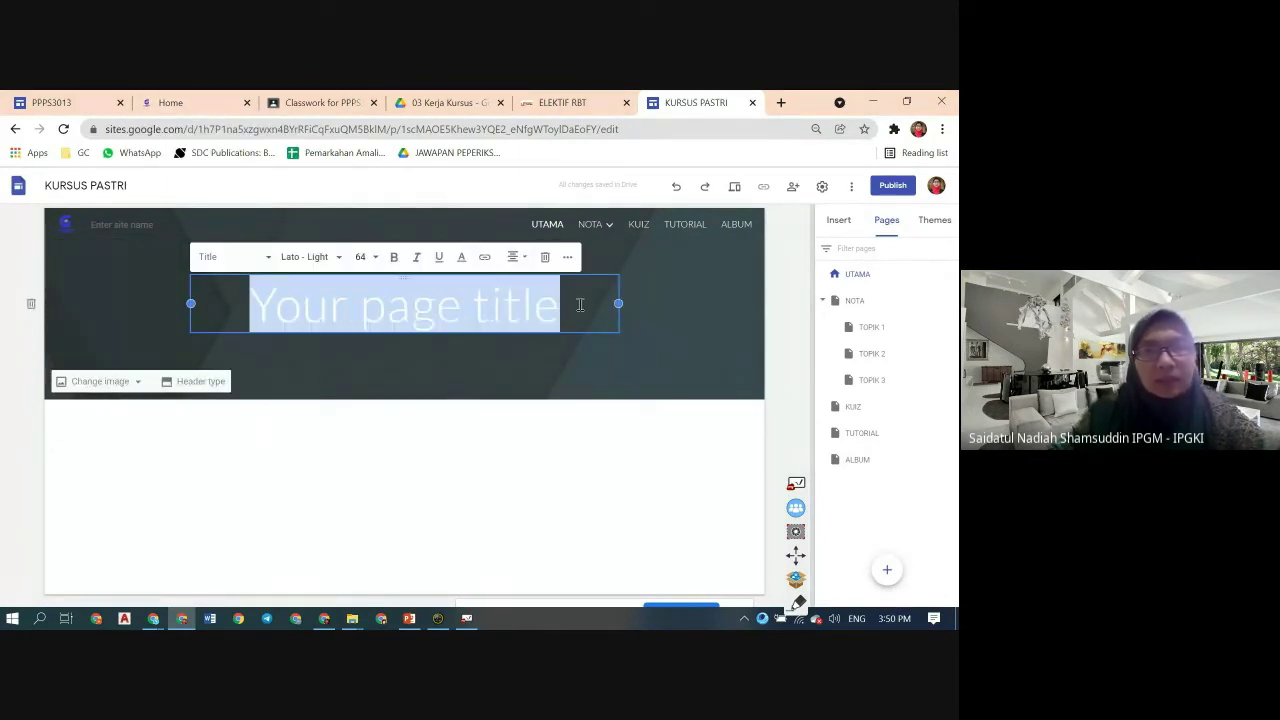
click(551, 228)
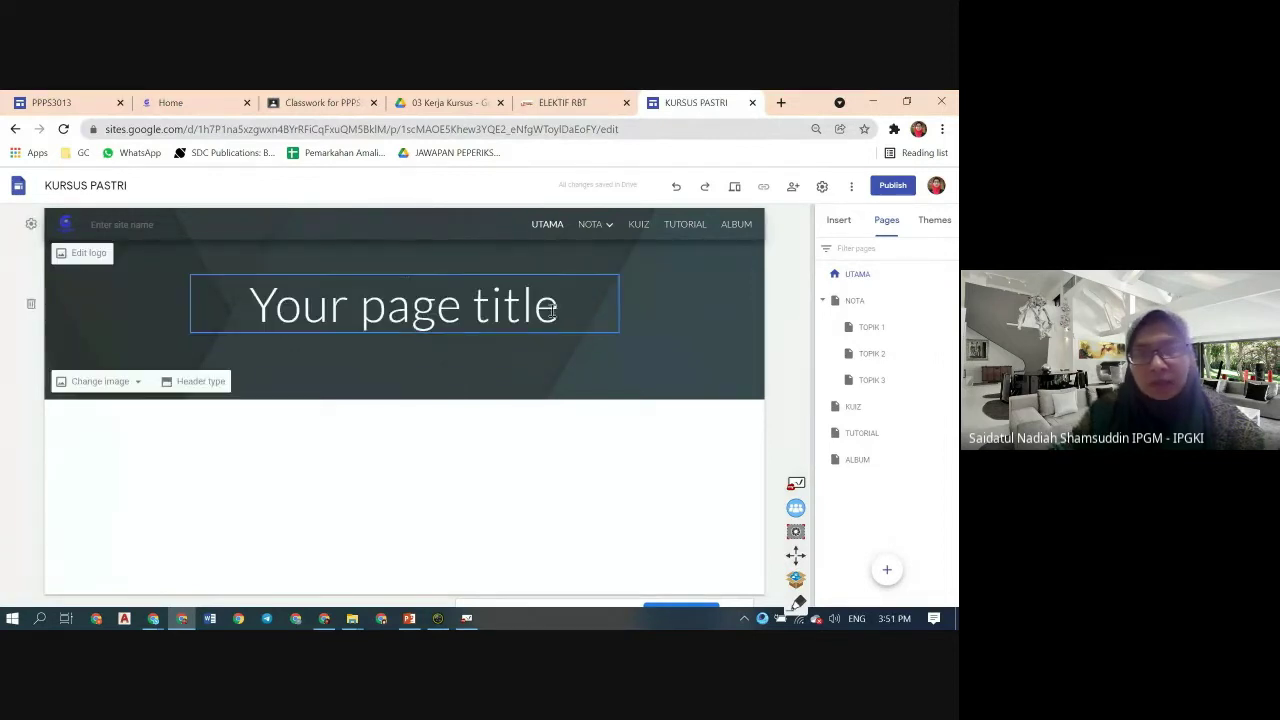
drag(558, 310, 251, 310)
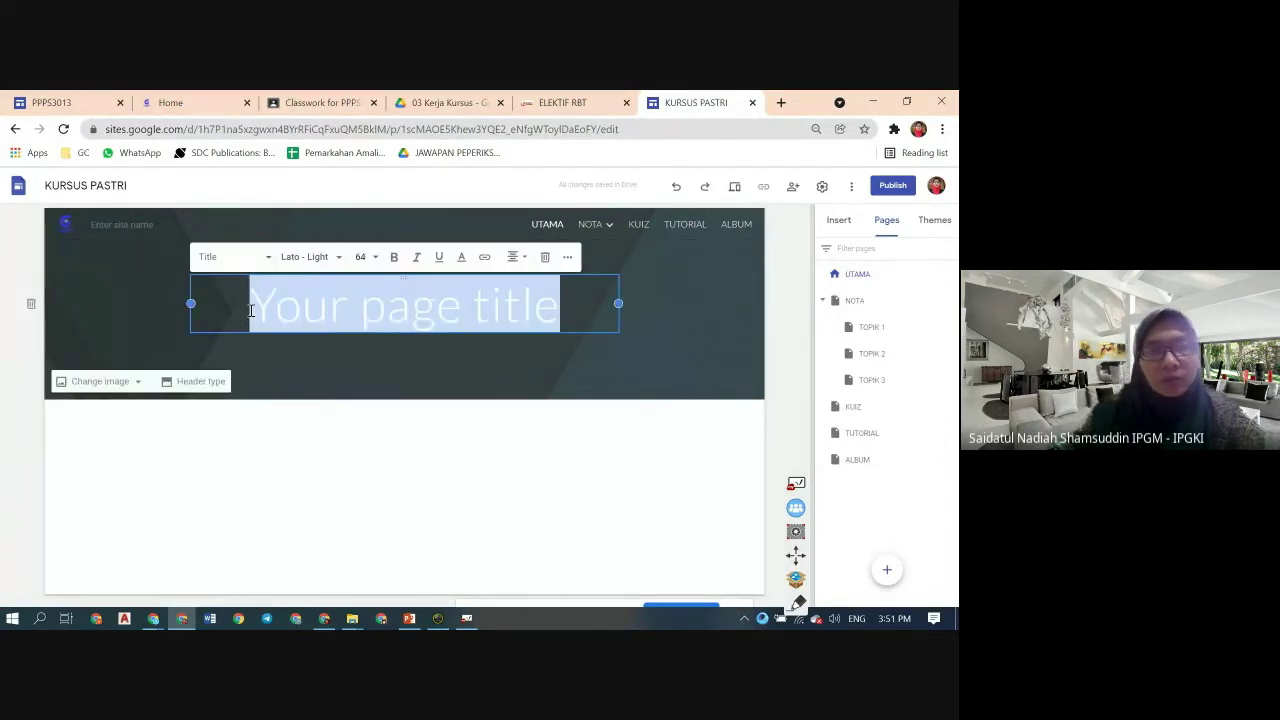
text(KURS)
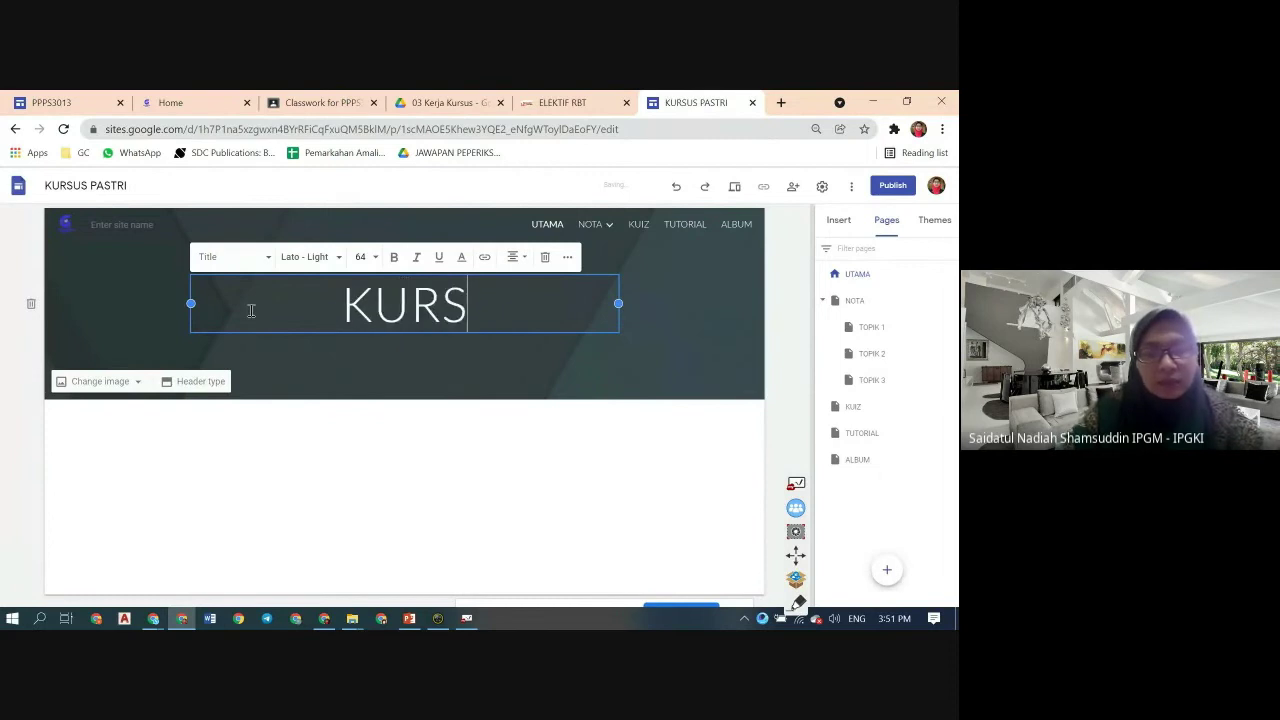
text(US PASTRI)
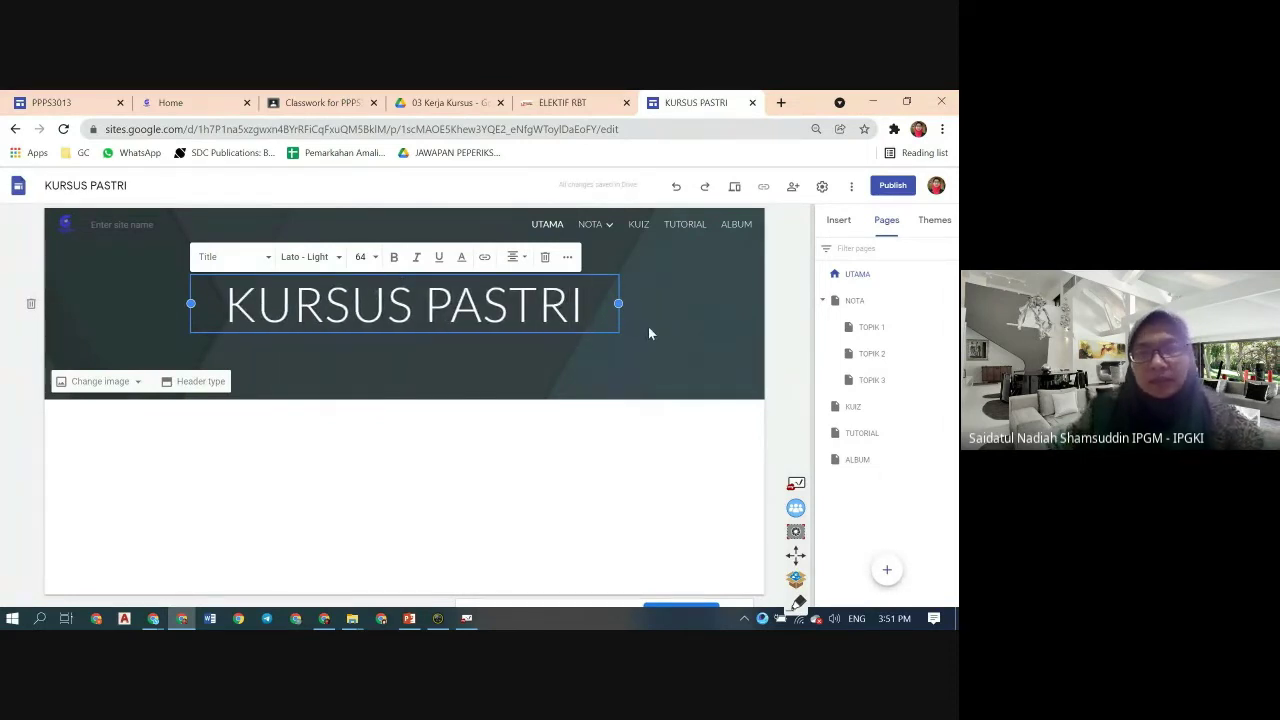
click(647, 328)
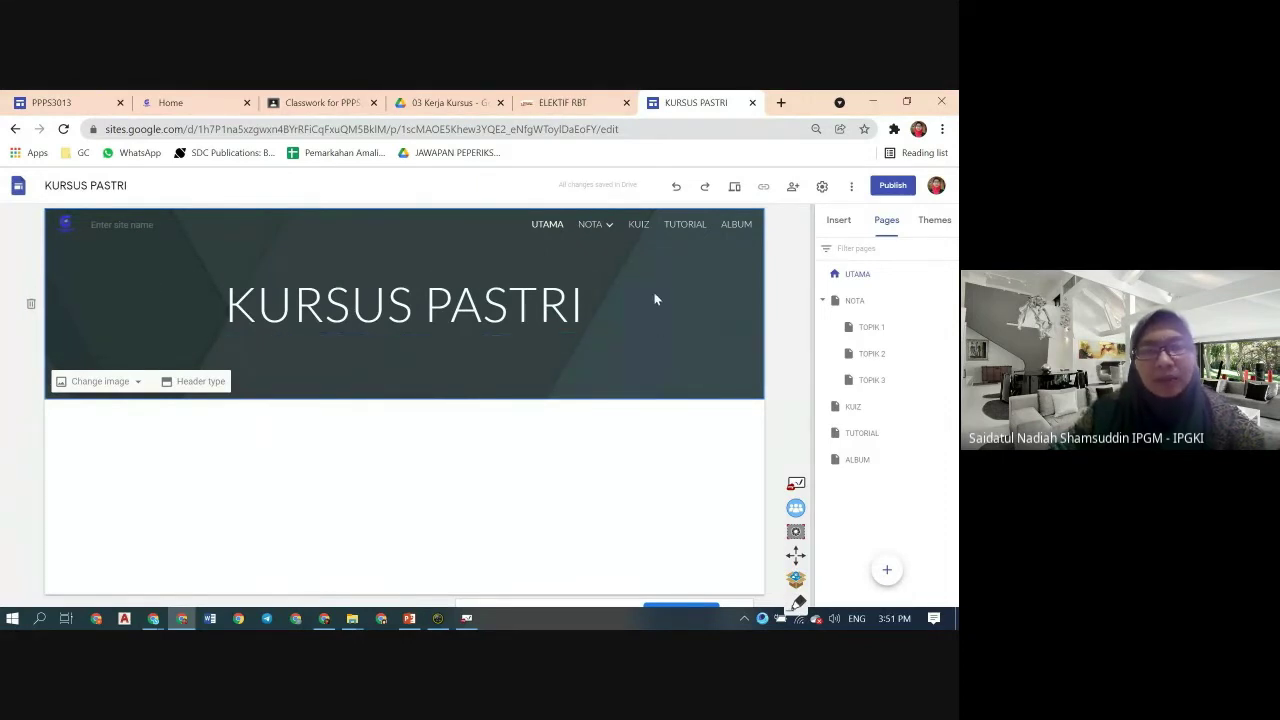
- Change the homepage header image to the plain pinkish-red background from the image gallery
click(137, 384)
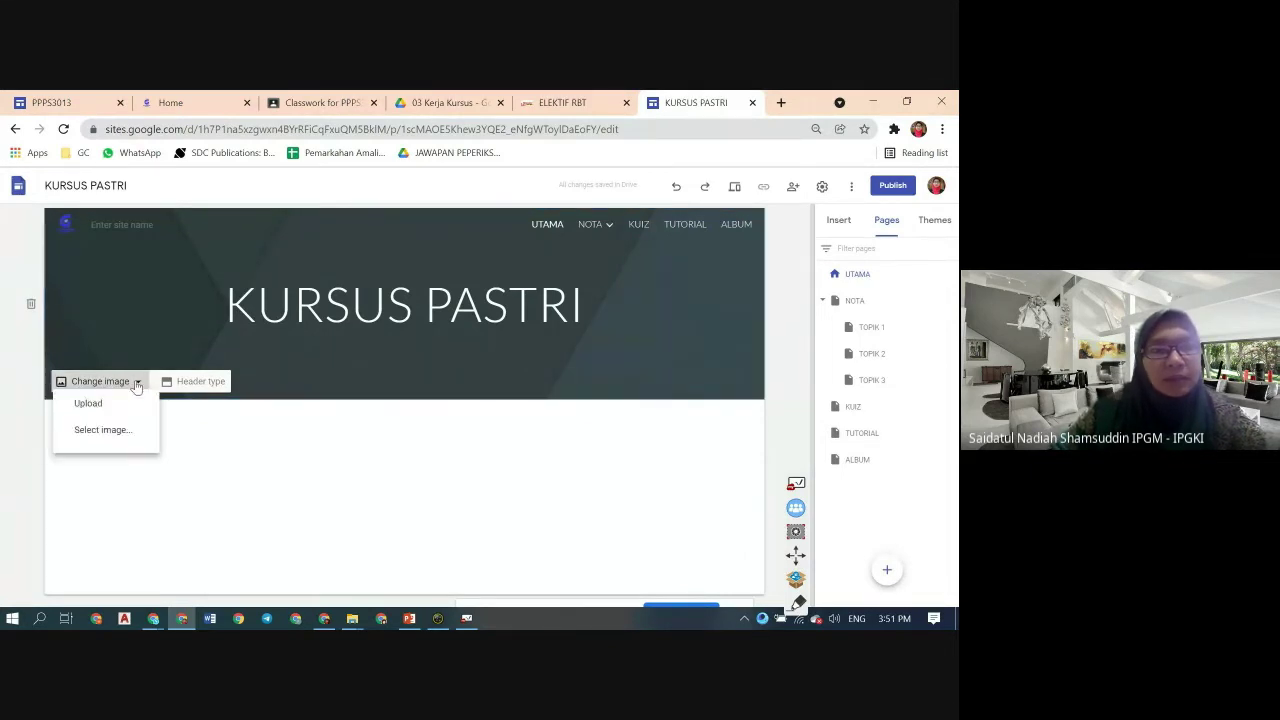
click(125, 443)
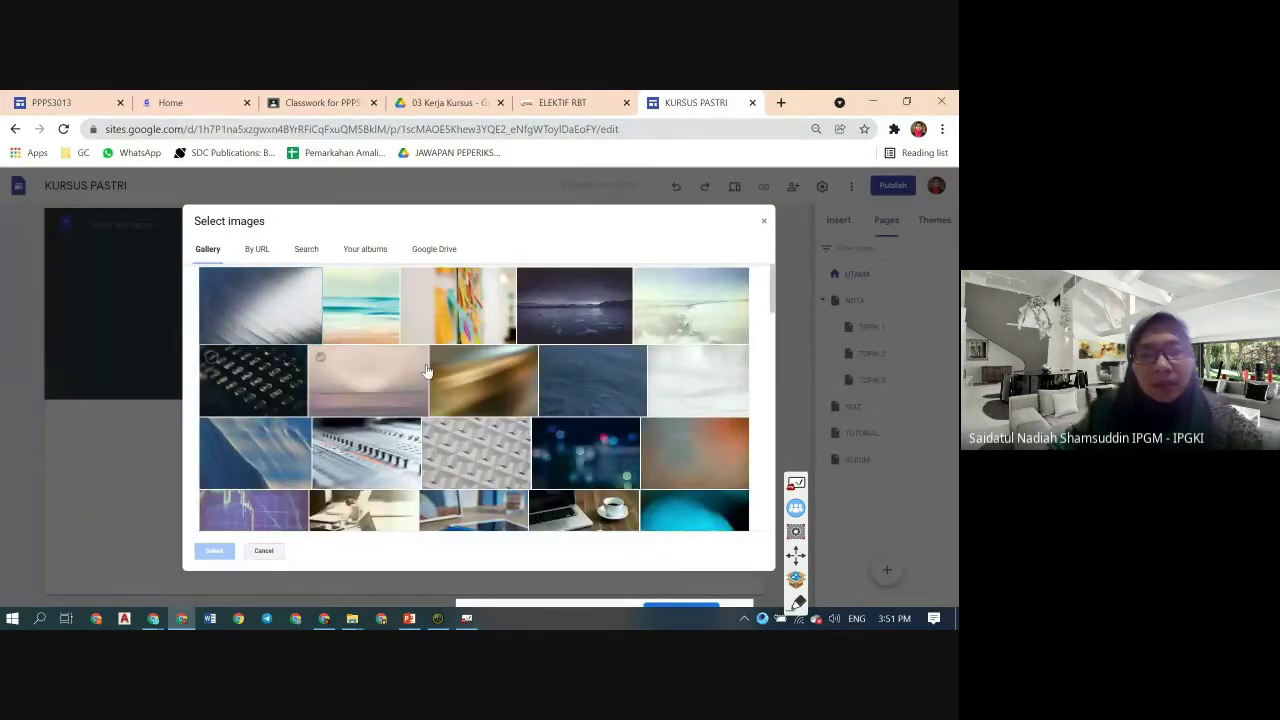
scroll(491, 370, down, 5)
scroll(491, 380, down, 8)
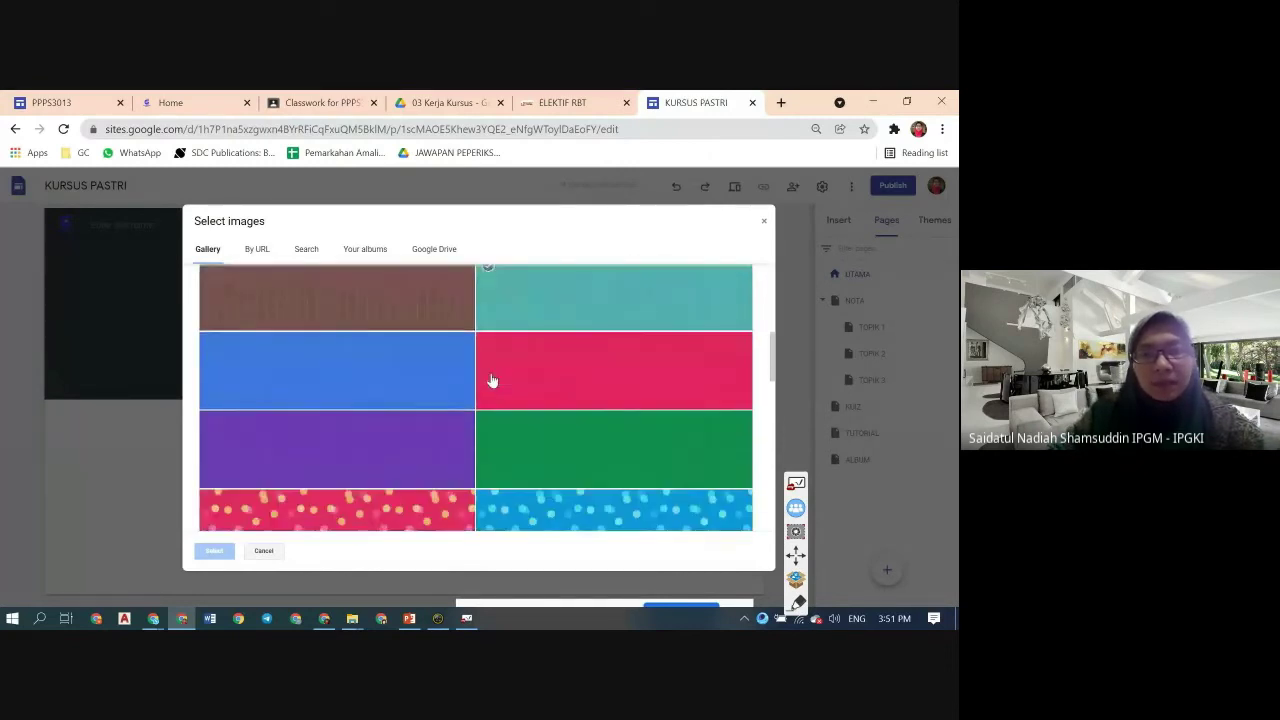
scroll(491, 380, down, 3)
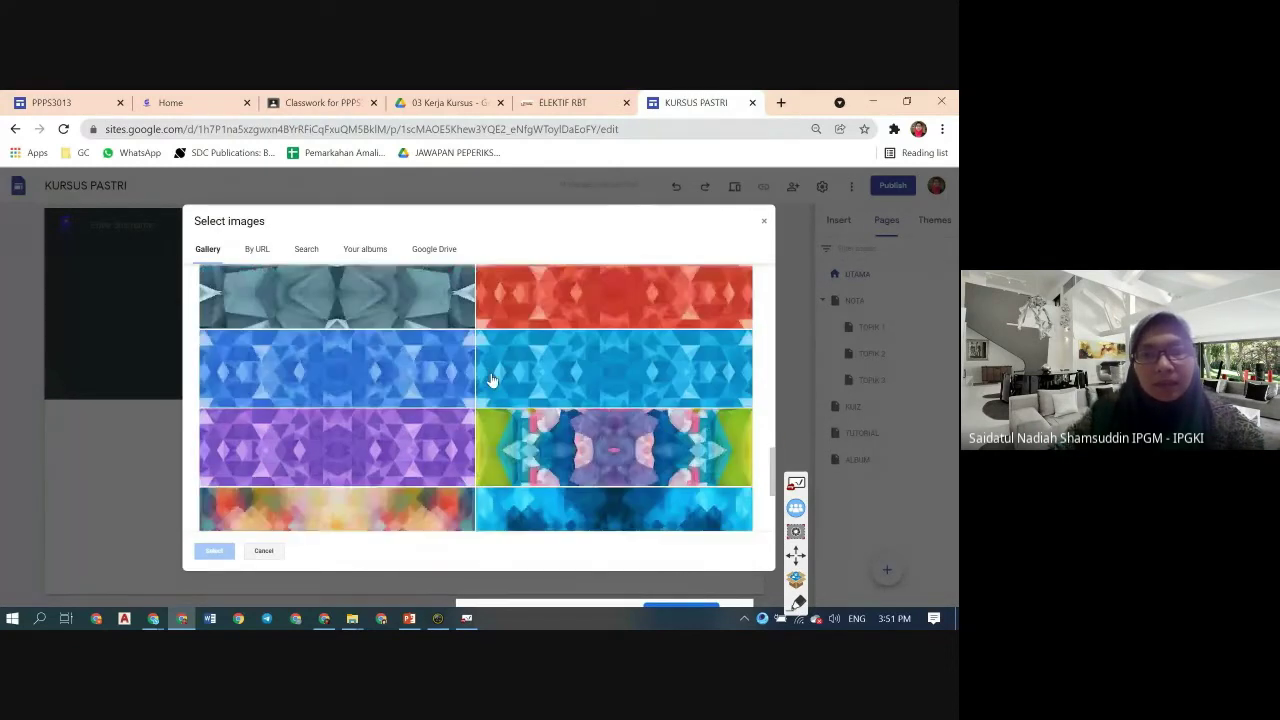
scroll(491, 381, up, 8)
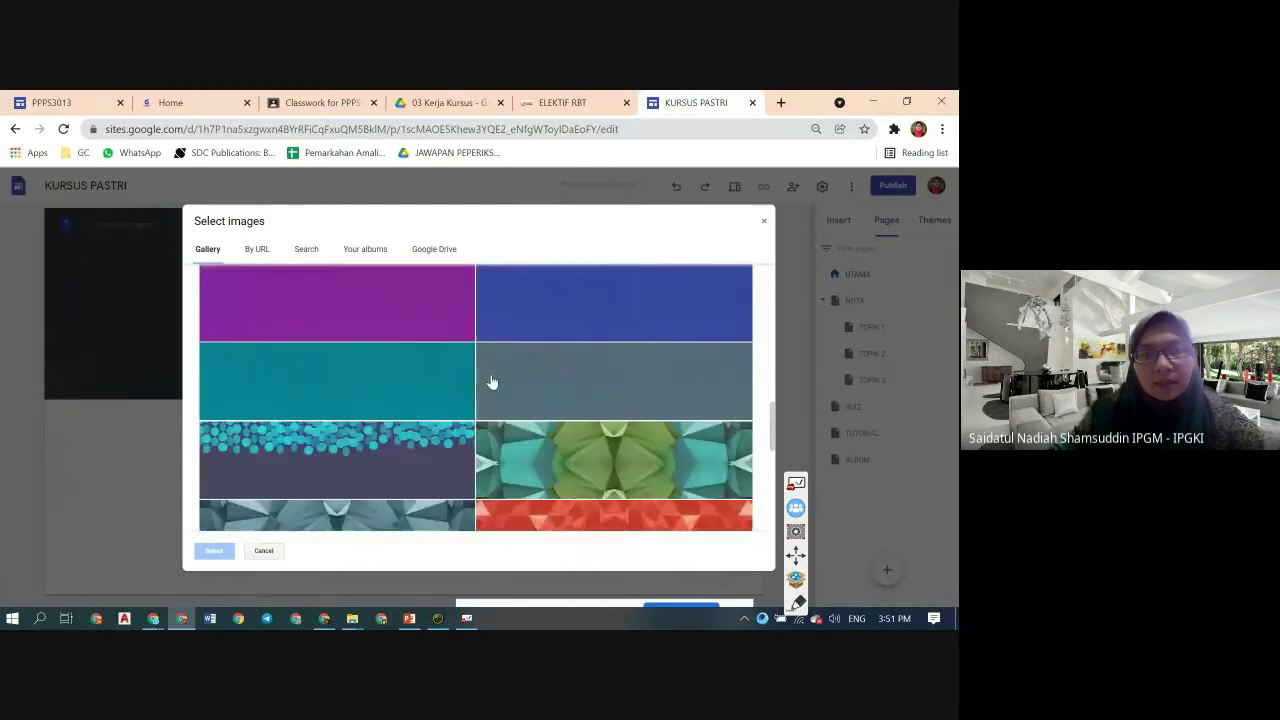
scroll(491, 381, up, 3)
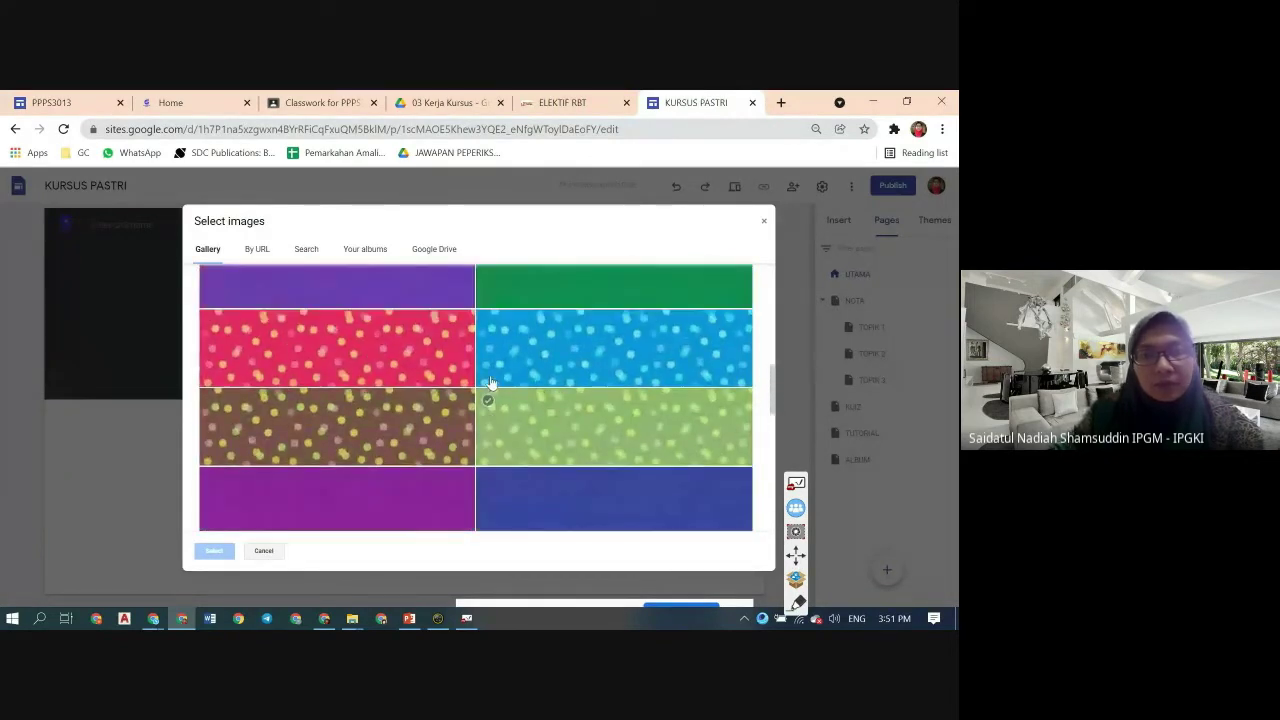
scroll(461, 362, up, 1)
click(540, 385)
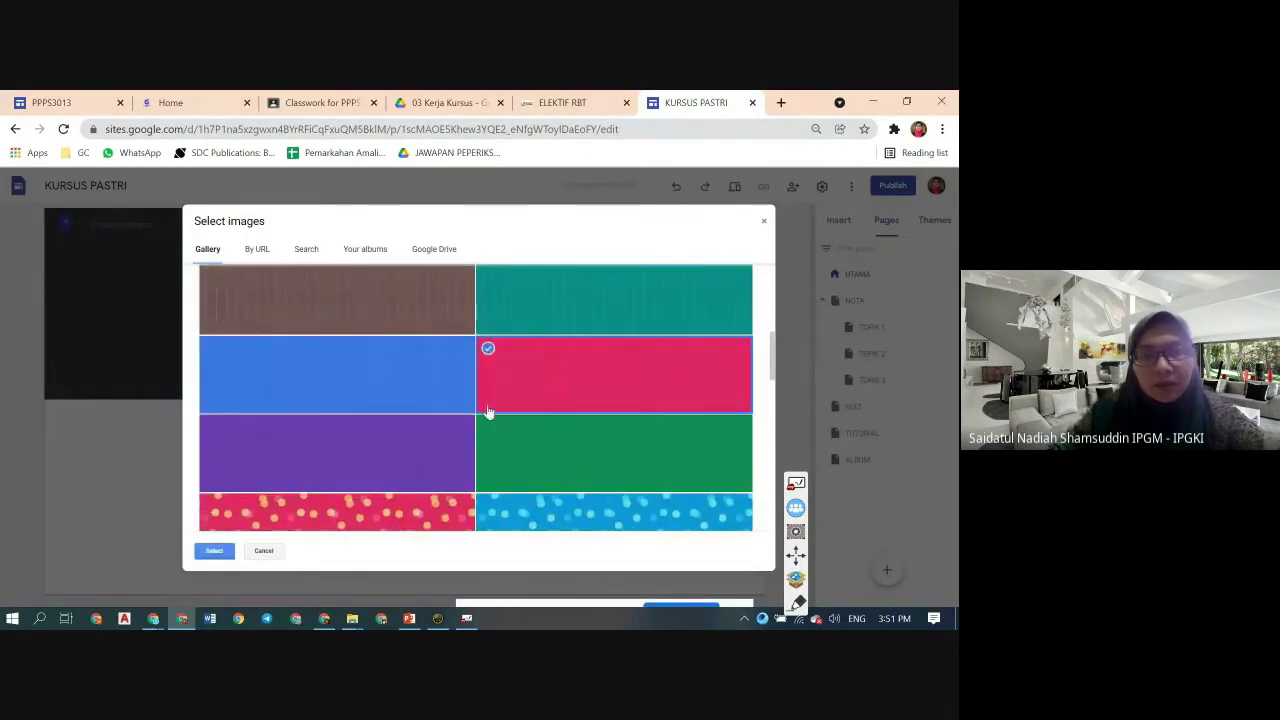
click(214, 551)
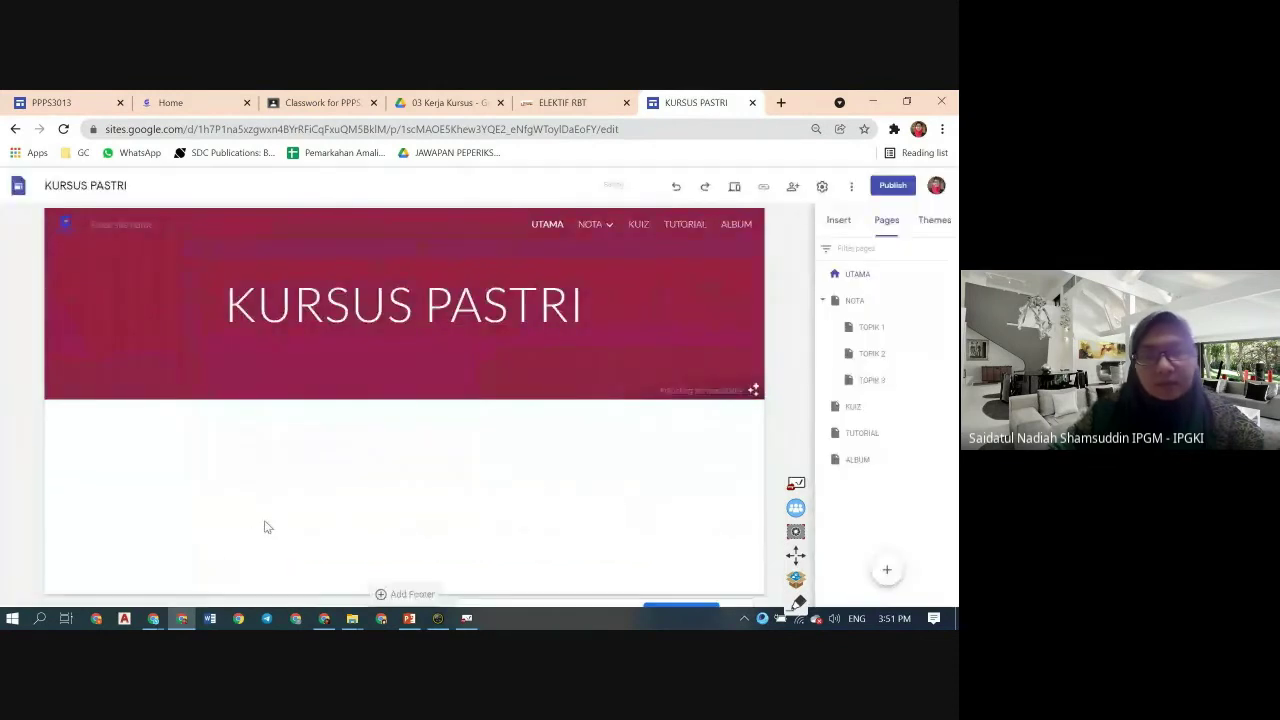
- Turn the header image's readability adjustment off and back on
click(753, 390)
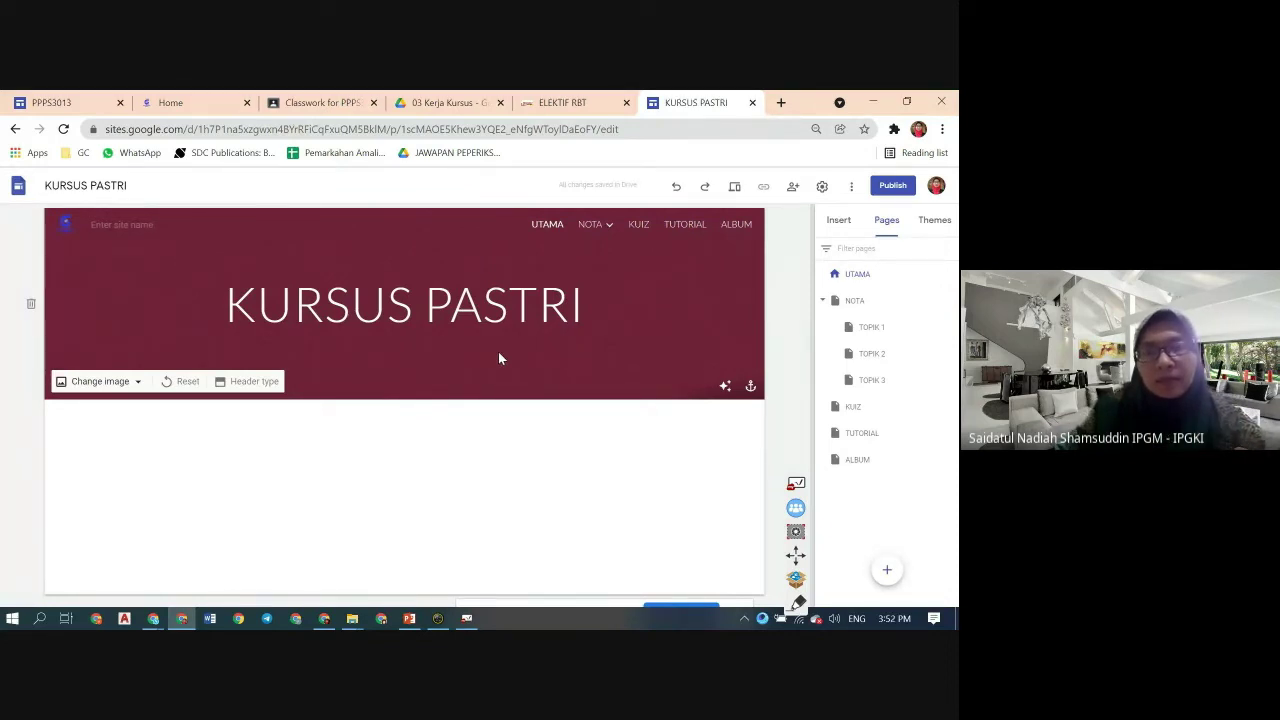
click(725, 387)
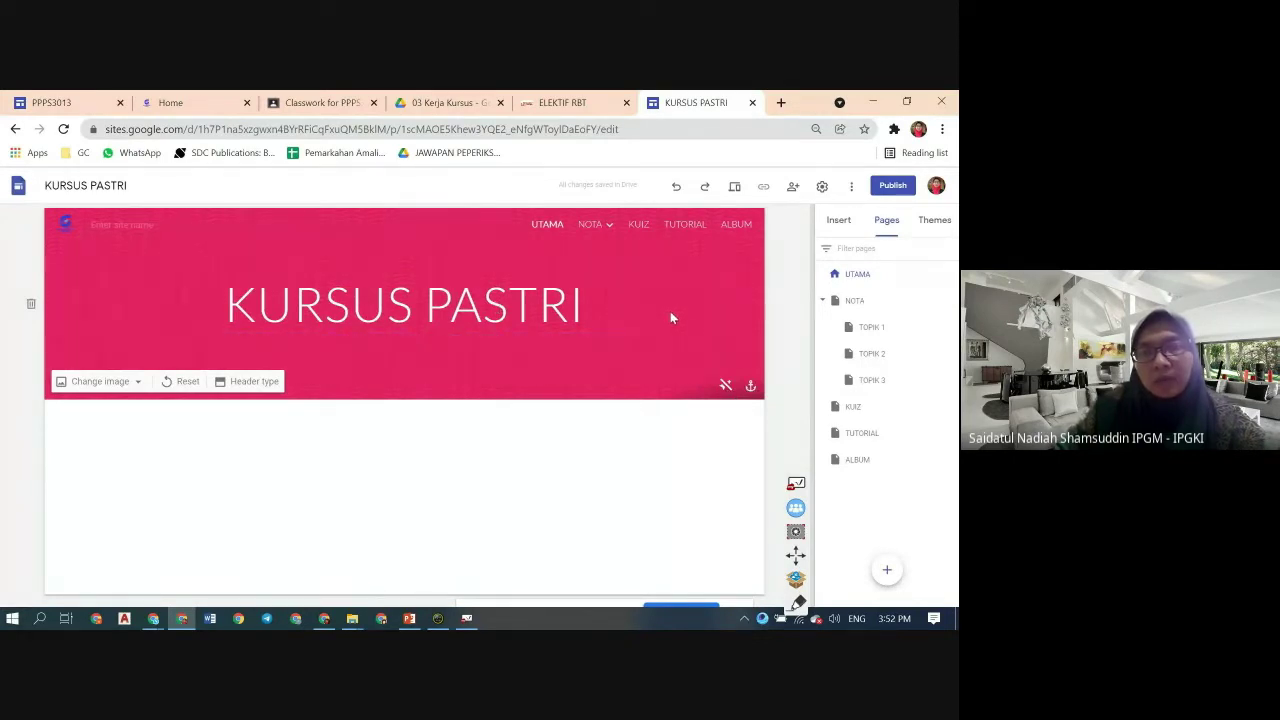
click(725, 385)
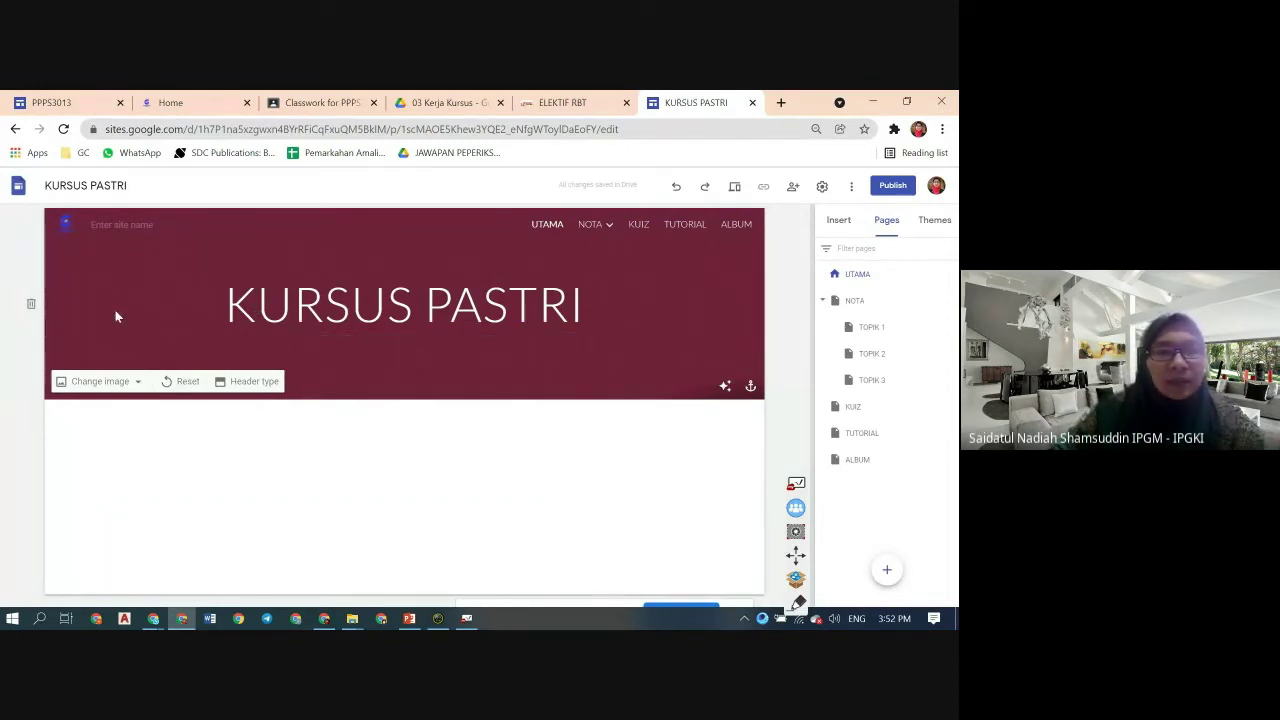
- Upload Untitled design.gif from the banner folder in Pictures as the homepage header image
click(138, 383)
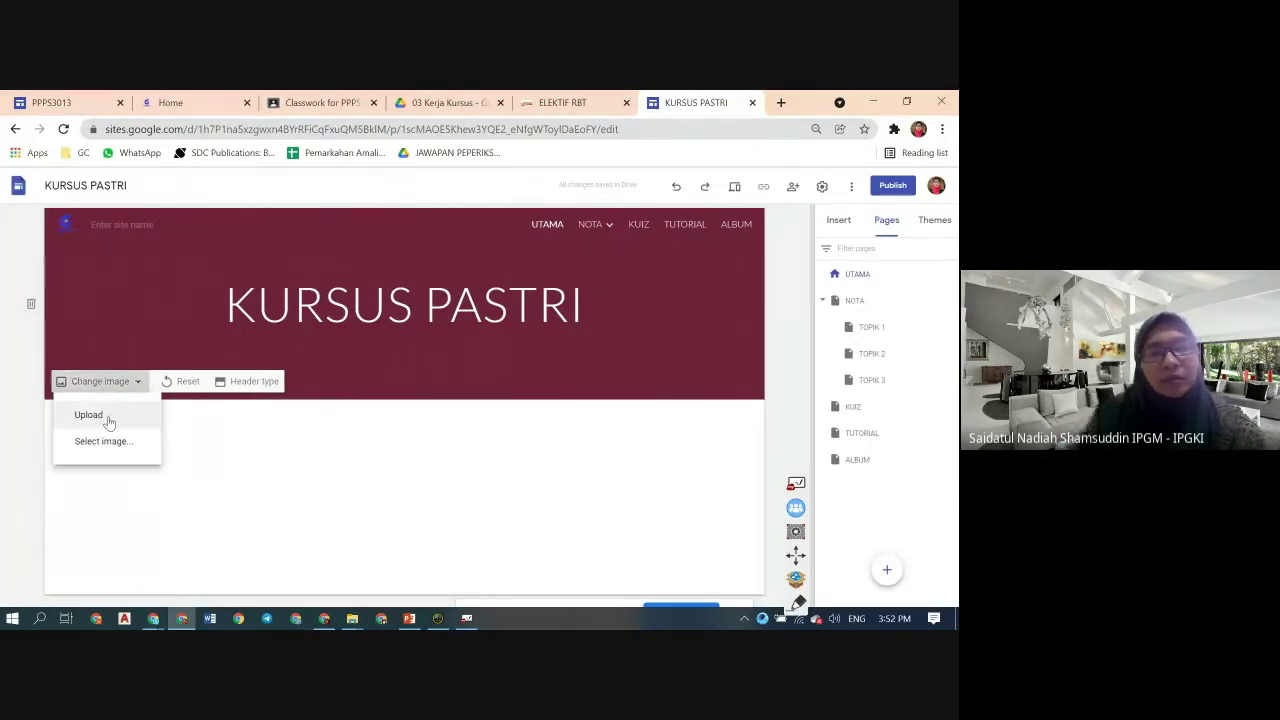
click(109, 421)
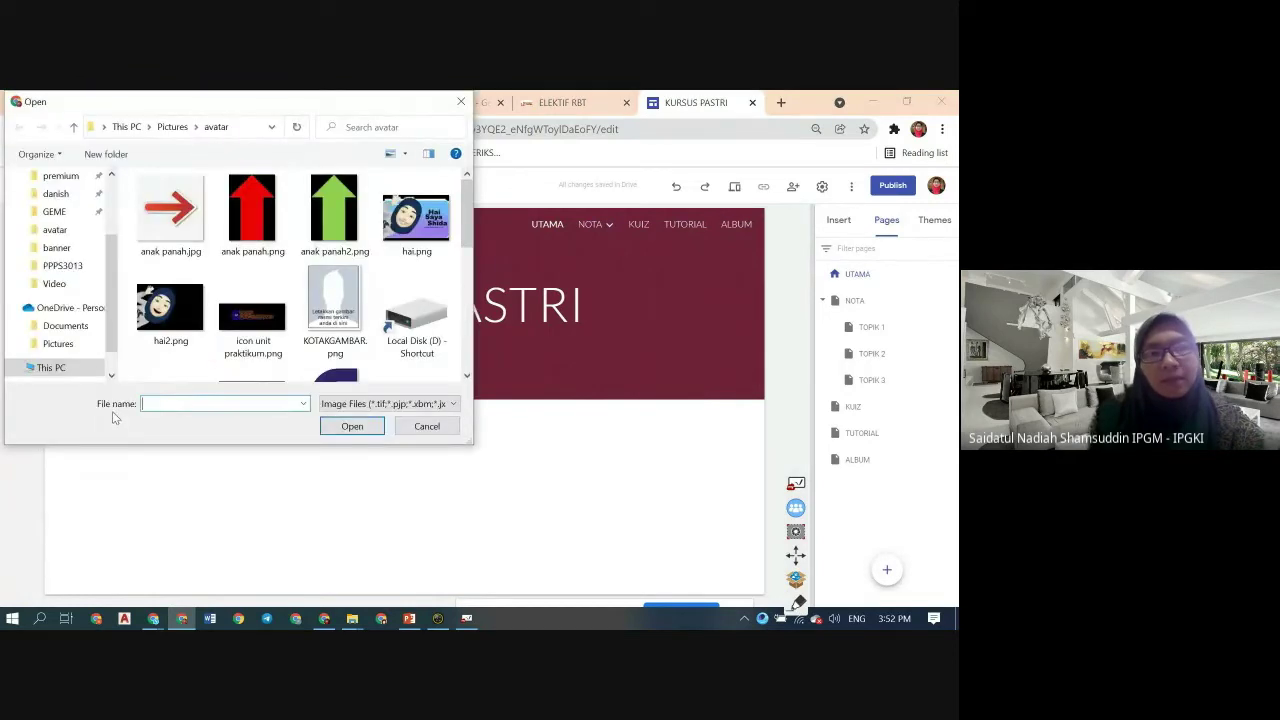
click(175, 127)
double_click(335, 215)
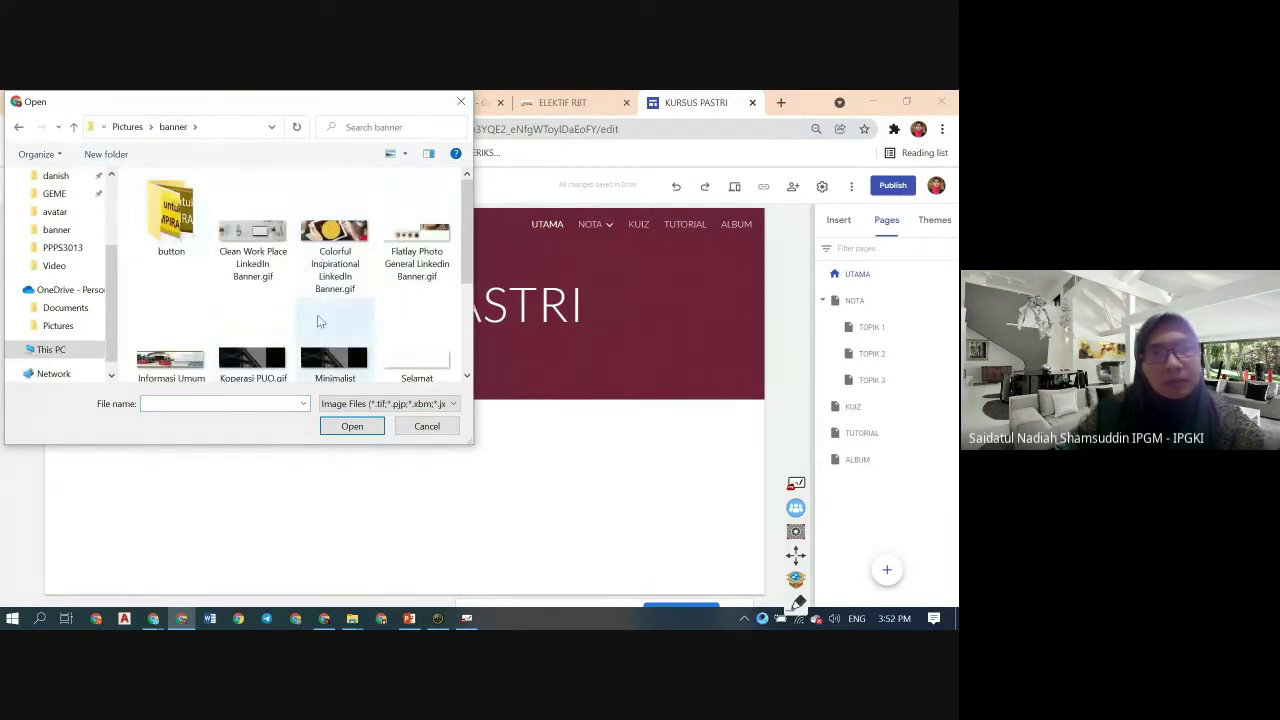
scroll(331, 323, down, 1)
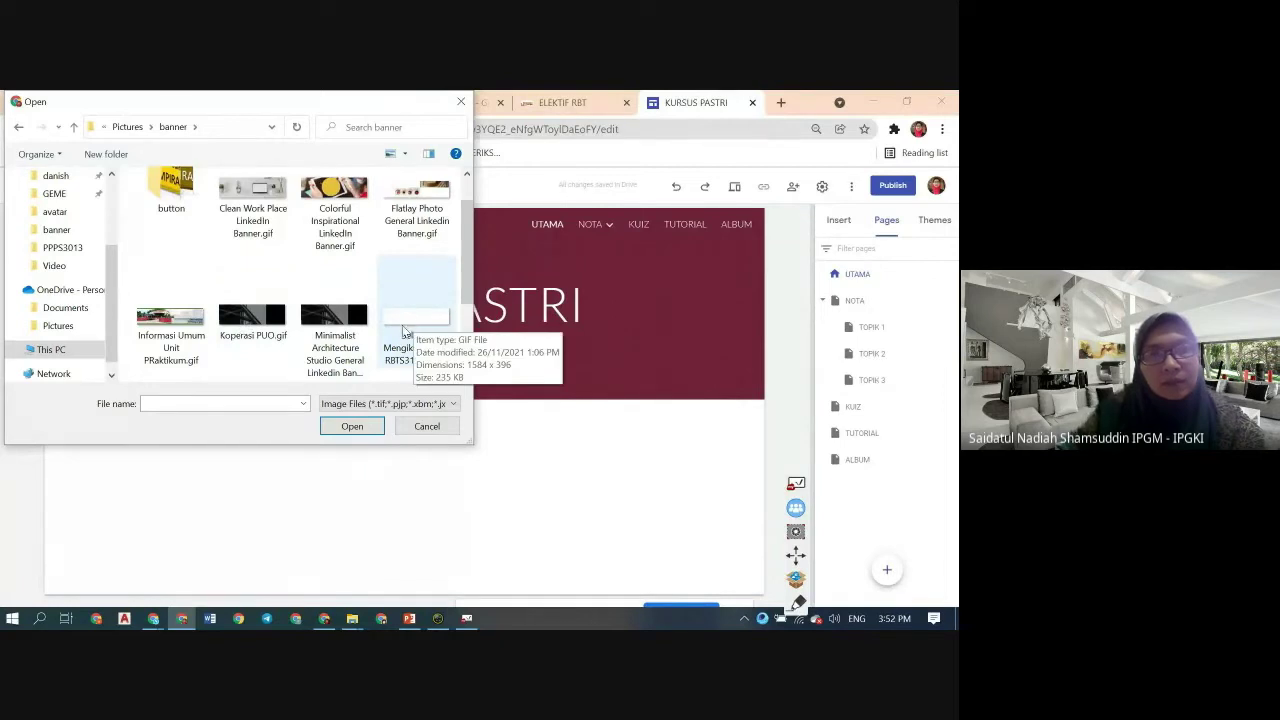
scroll(400, 330, down, 3)
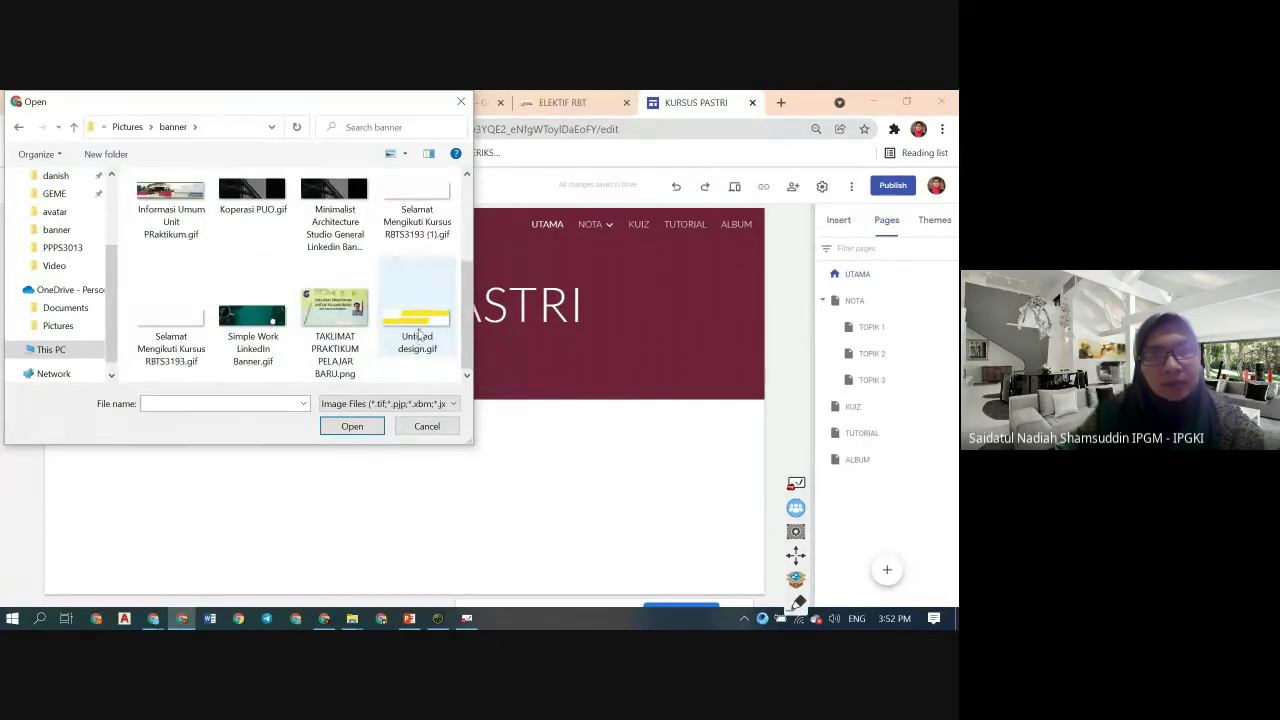
click(414, 326)
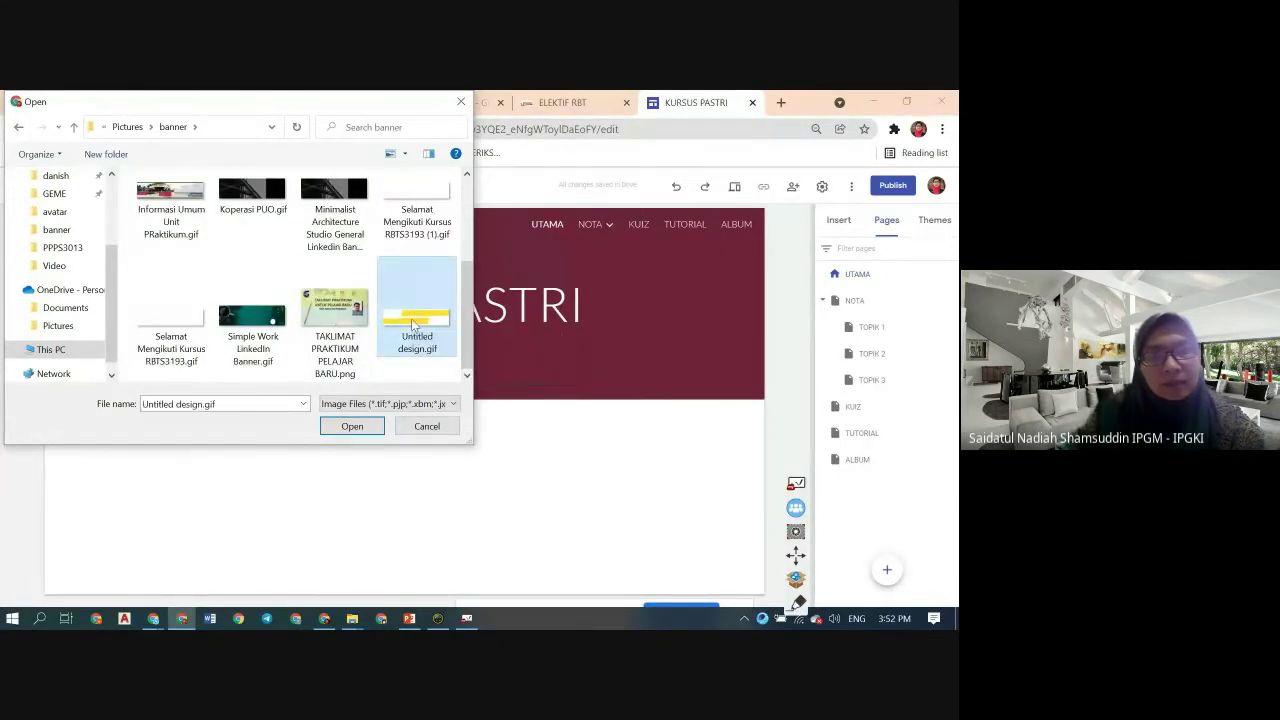
click(352, 426)
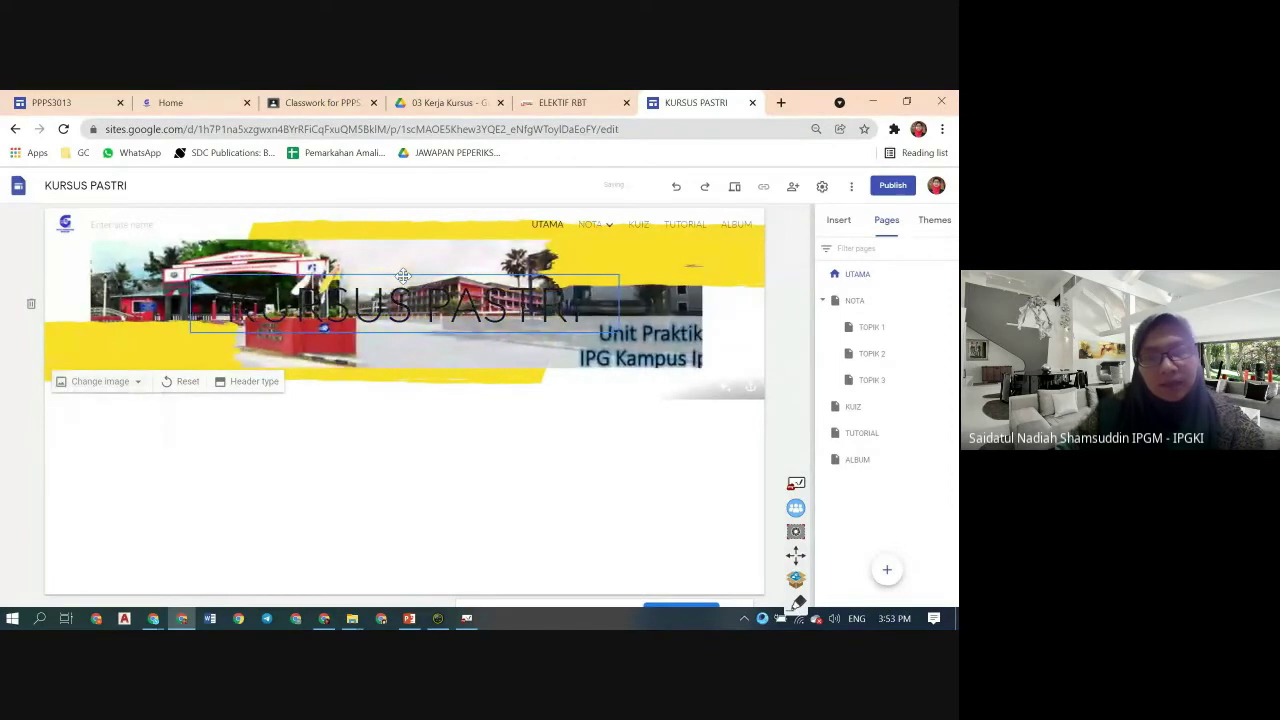
- Move the KURSUS PASTRI title below the banner and back onto the right part of the banner
drag(402, 276, 399, 412)
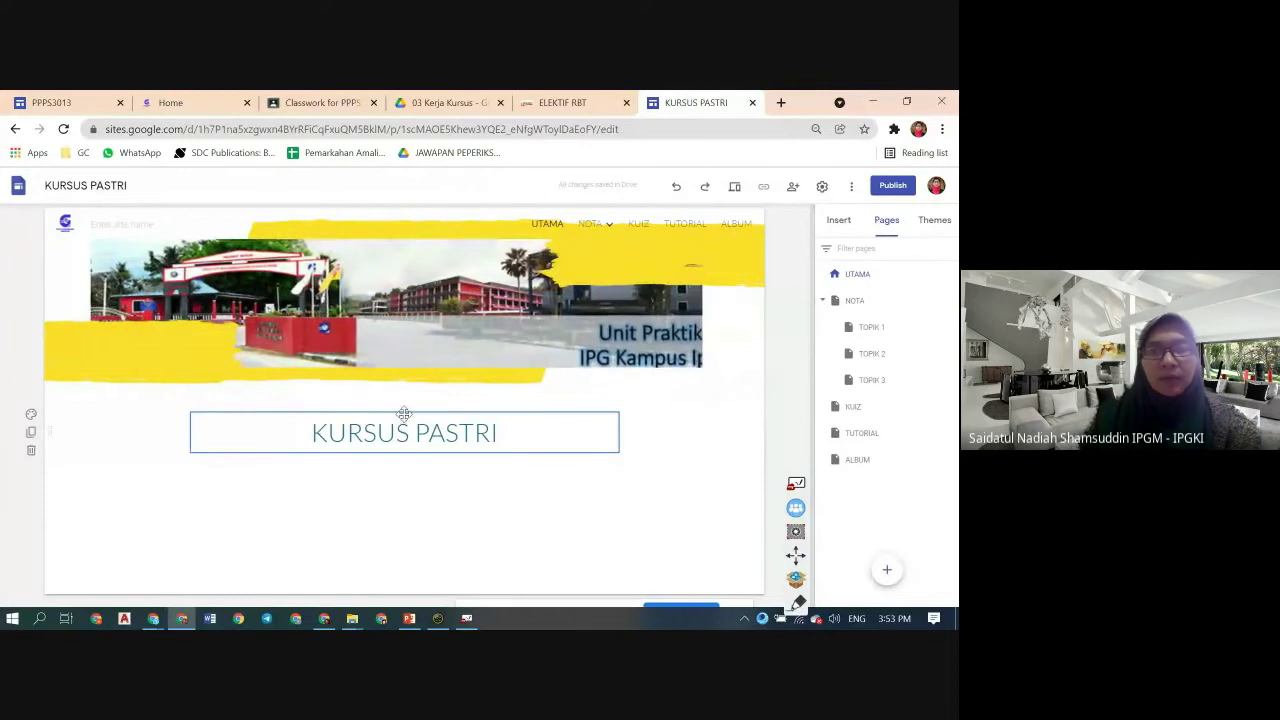
drag(404, 414, 612, 302)
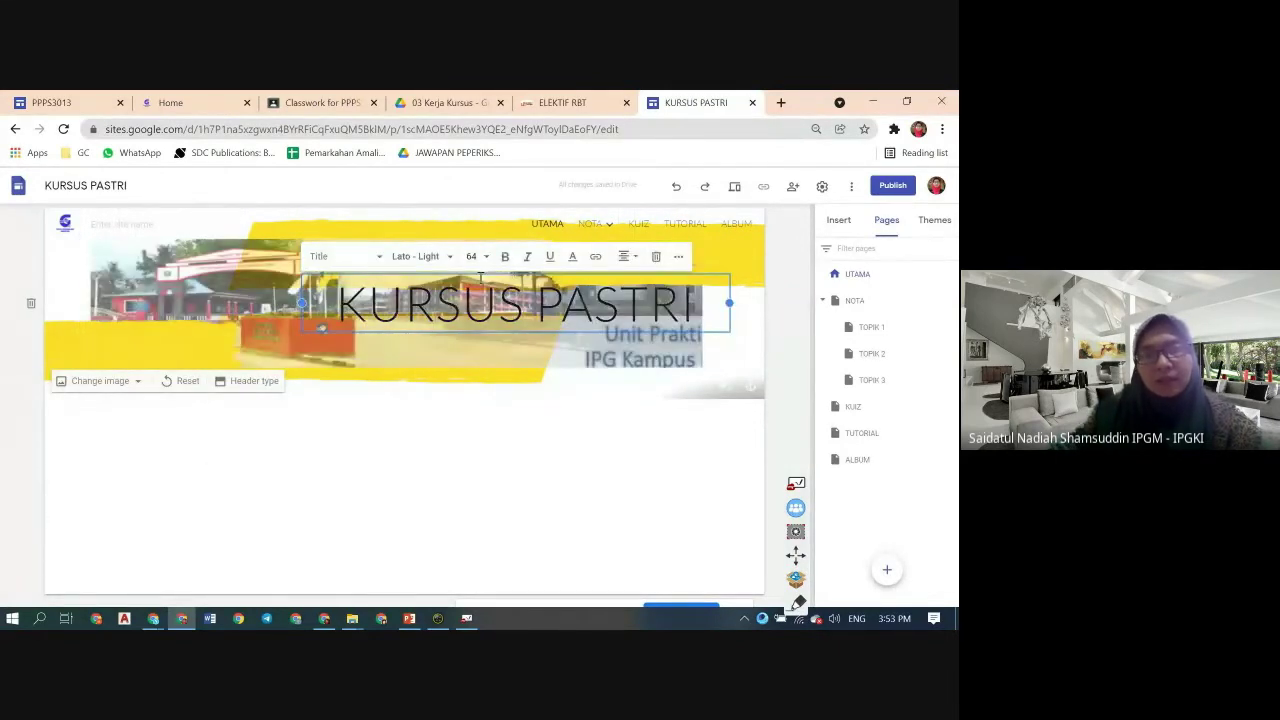
- Change the font of the whole KURSUS PASTRI title to Lobster and view the available font sizes
drag(335, 302, 689, 300)
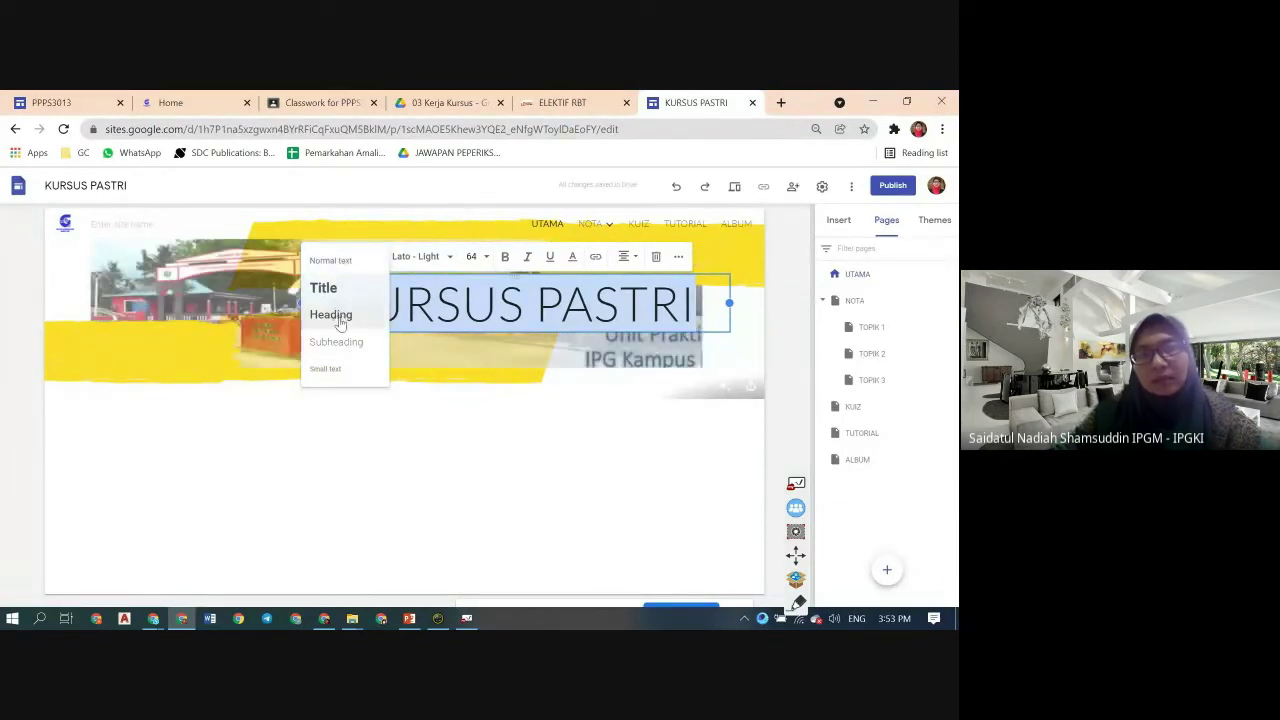
click(452, 257)
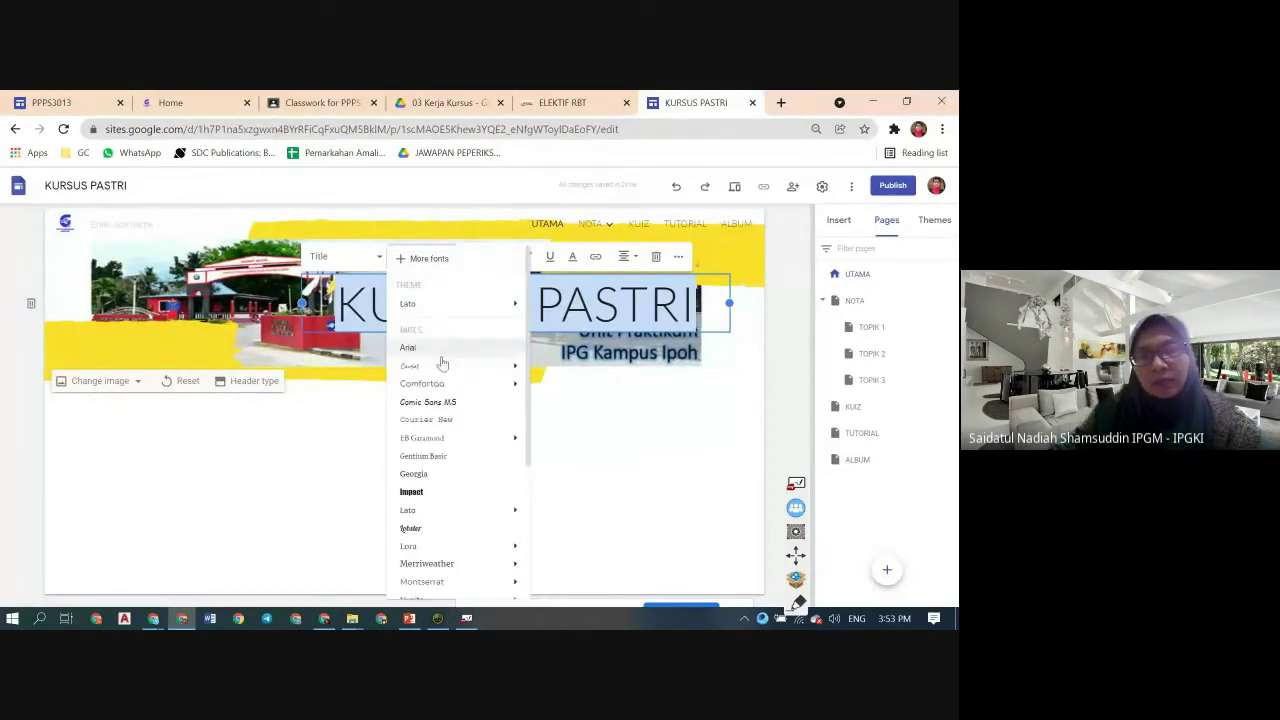
mouse_move(443, 368)
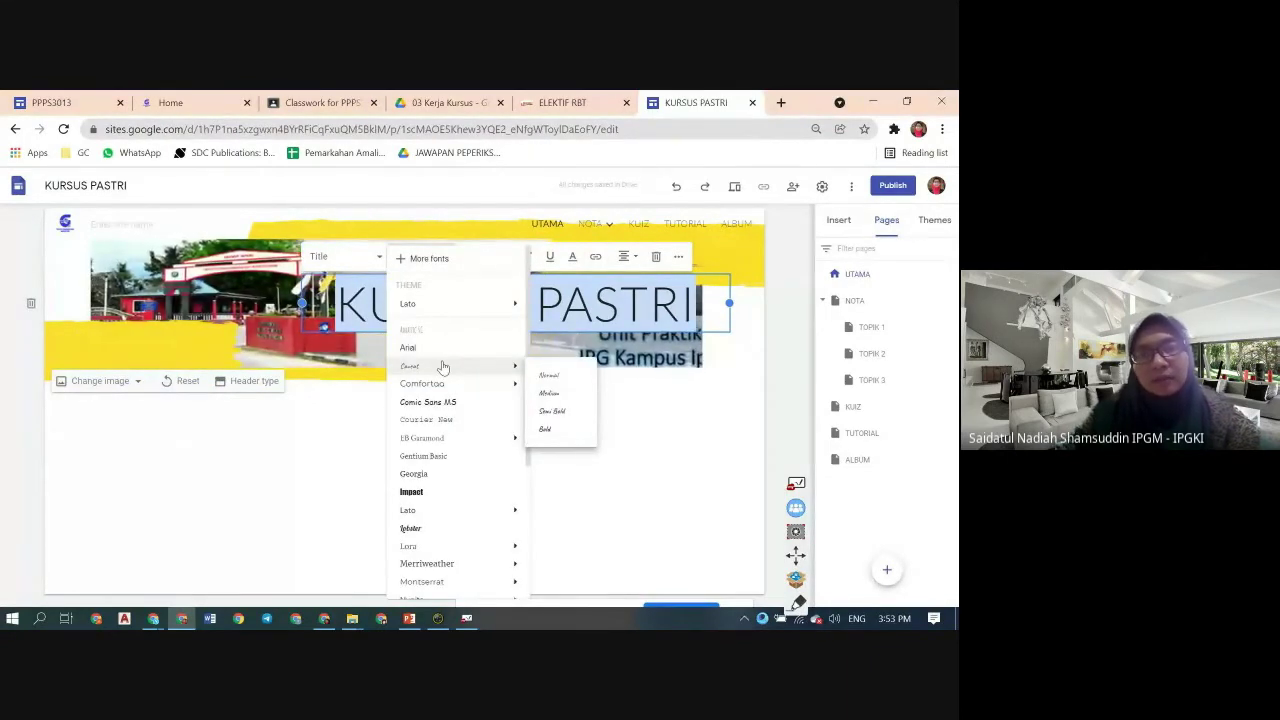
click(442, 533)
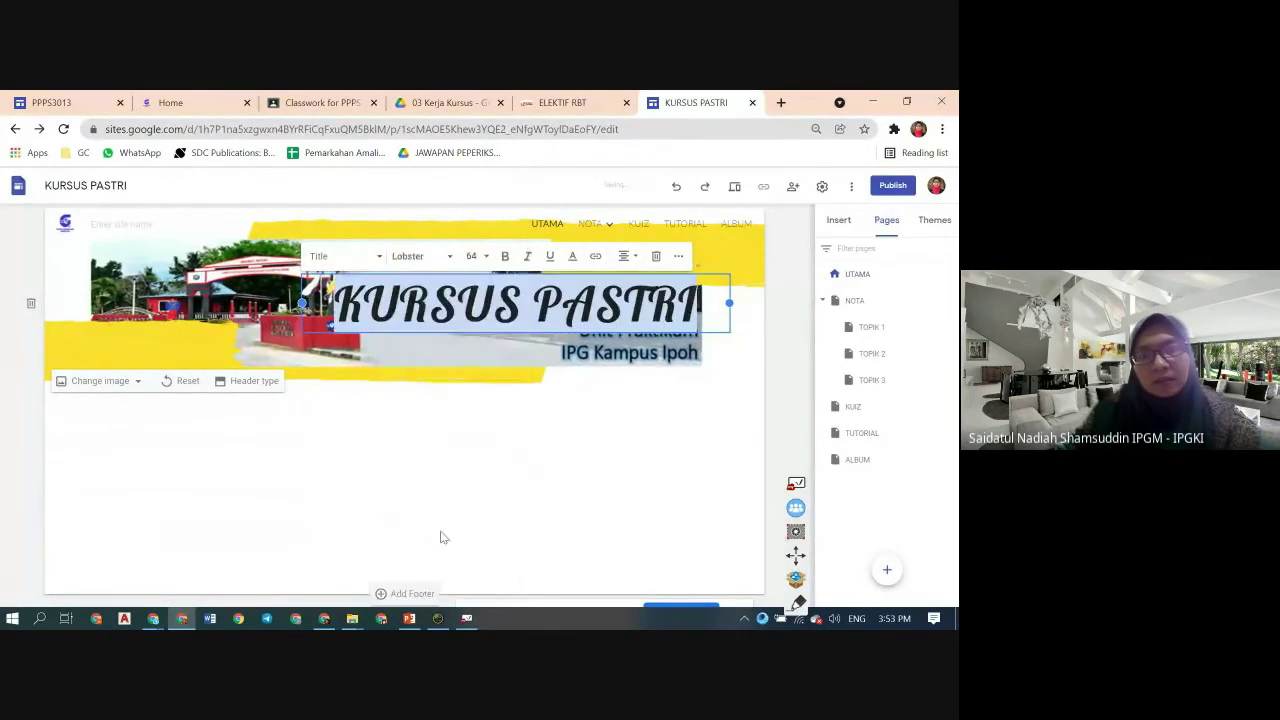
click(487, 257)
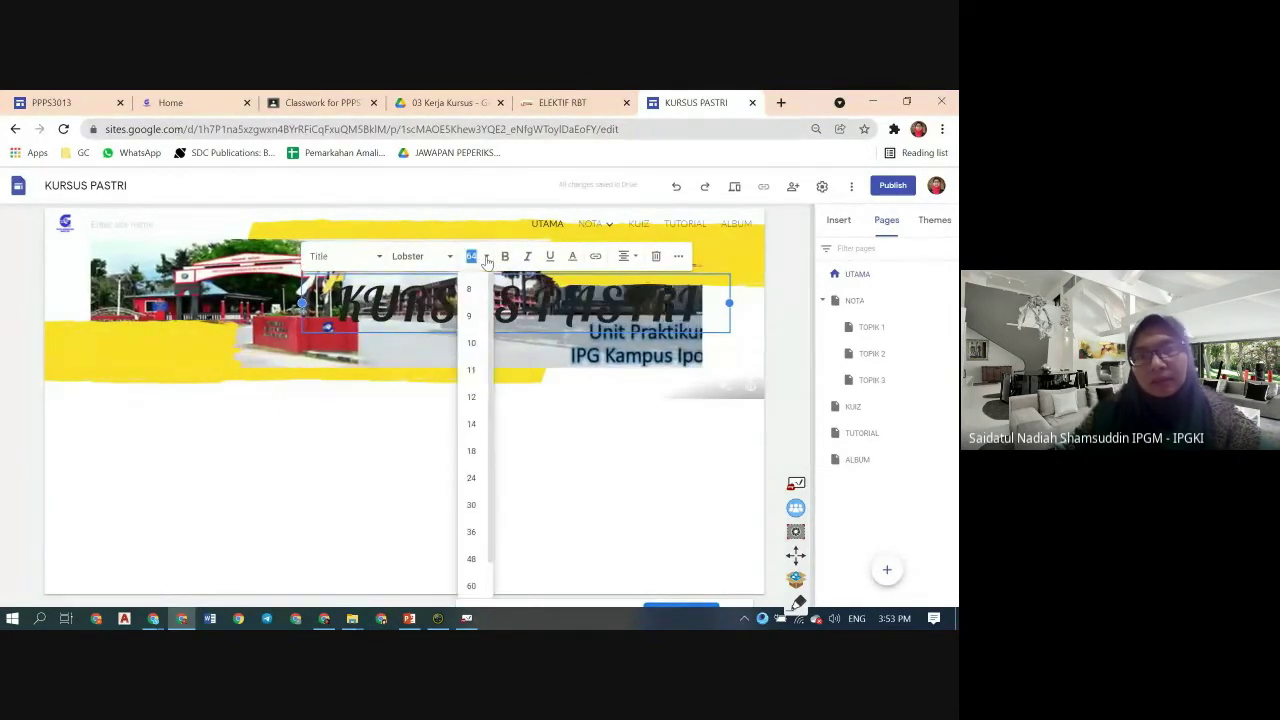
- Colour the KURSUS PASTRI title white and align its text to the right
click(573, 258)
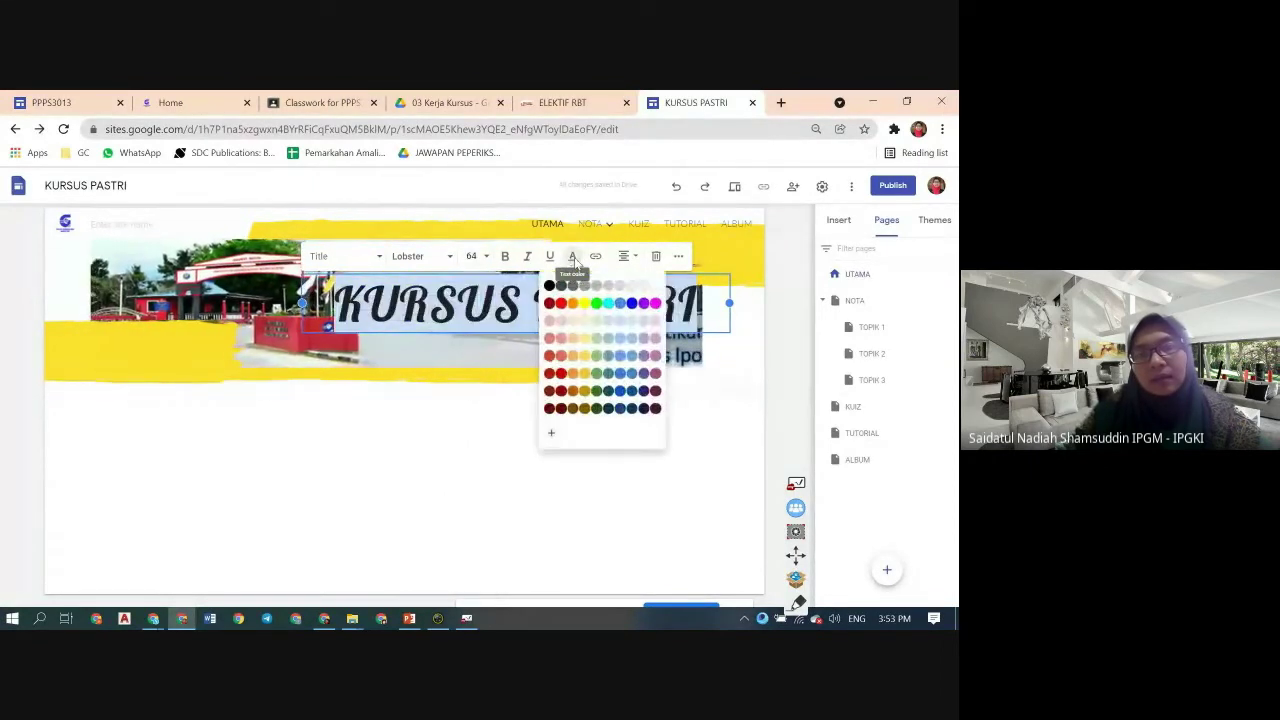
click(654, 286)
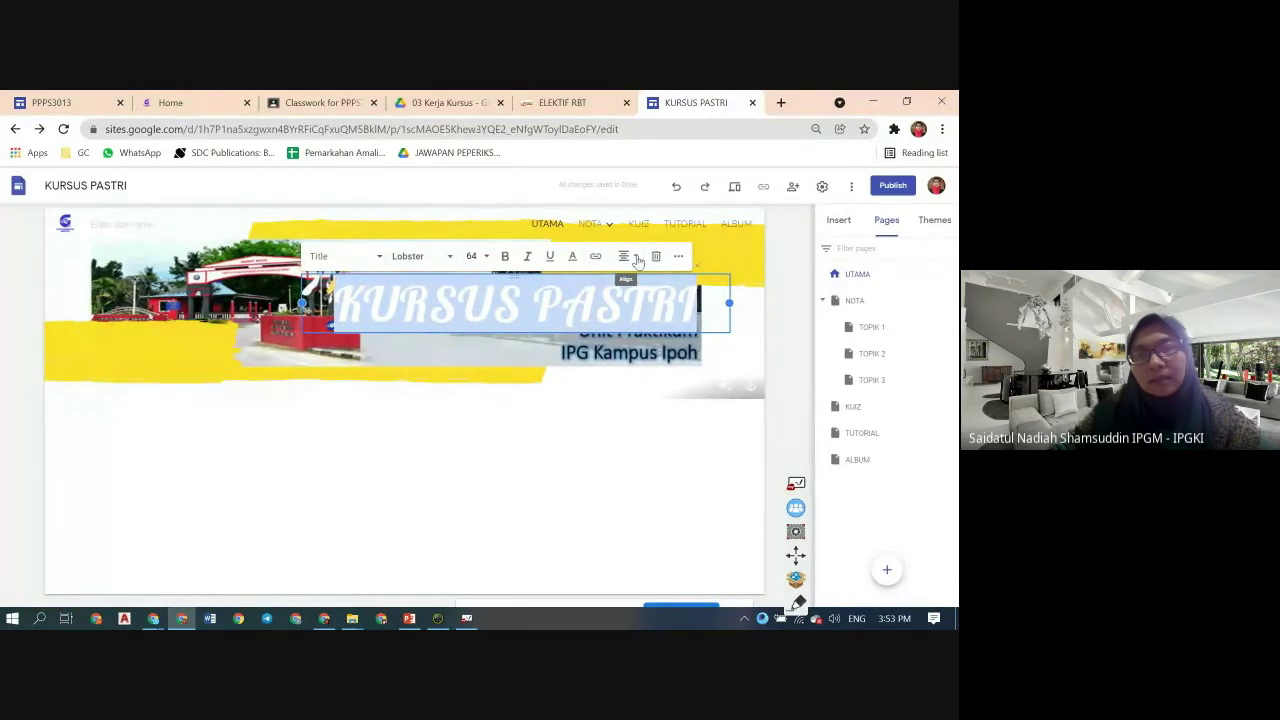
click(634, 259)
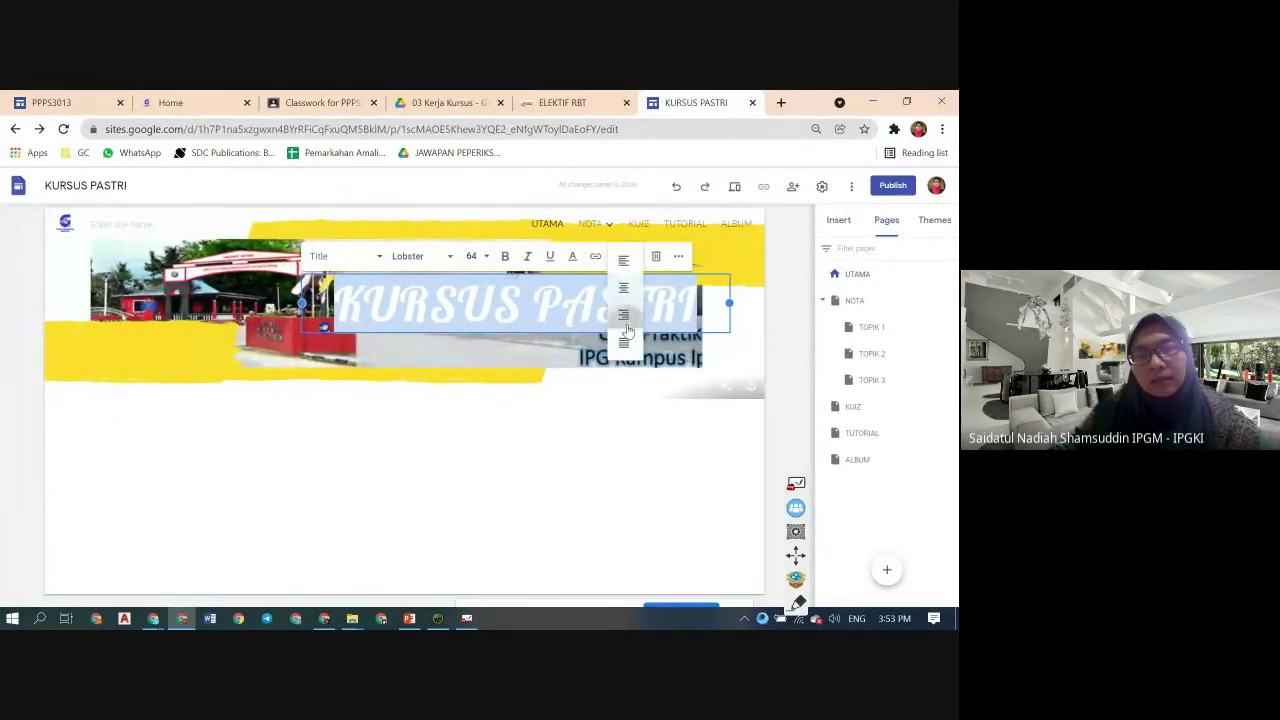
click(625, 318)
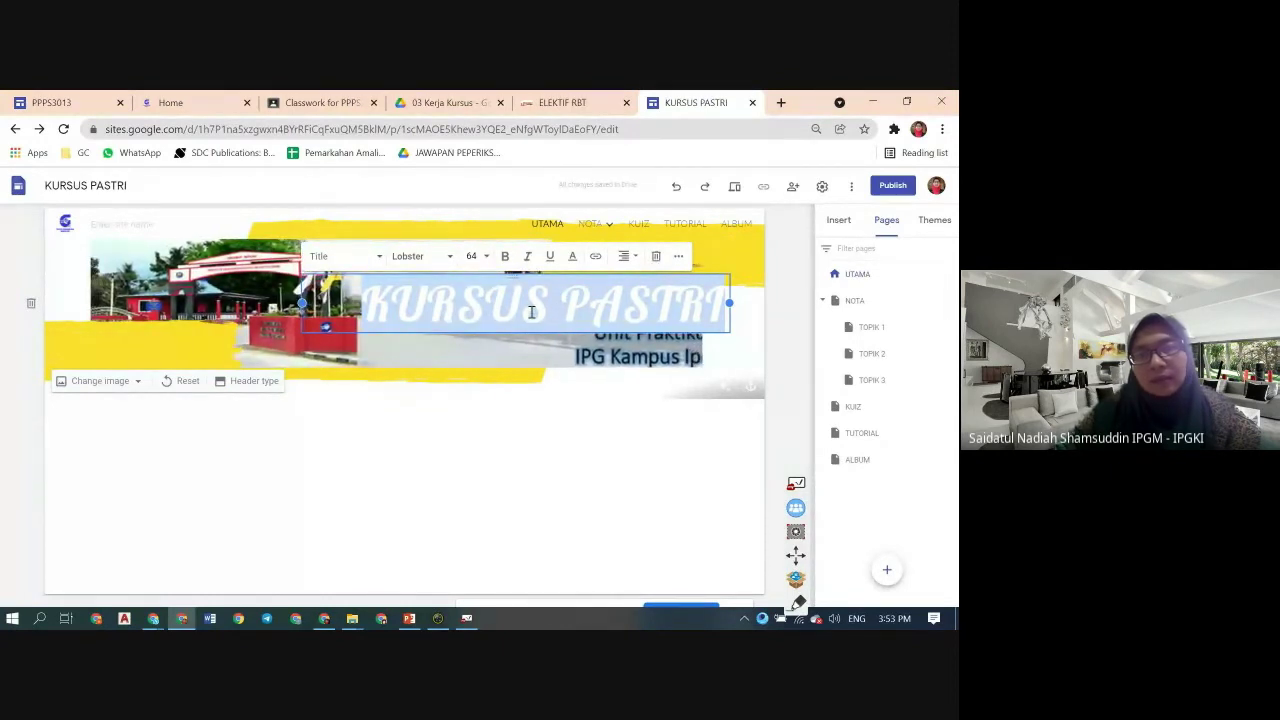
- Delete the title from the banner, undo the deletion, and view the additional text formatting options
click(656, 256)
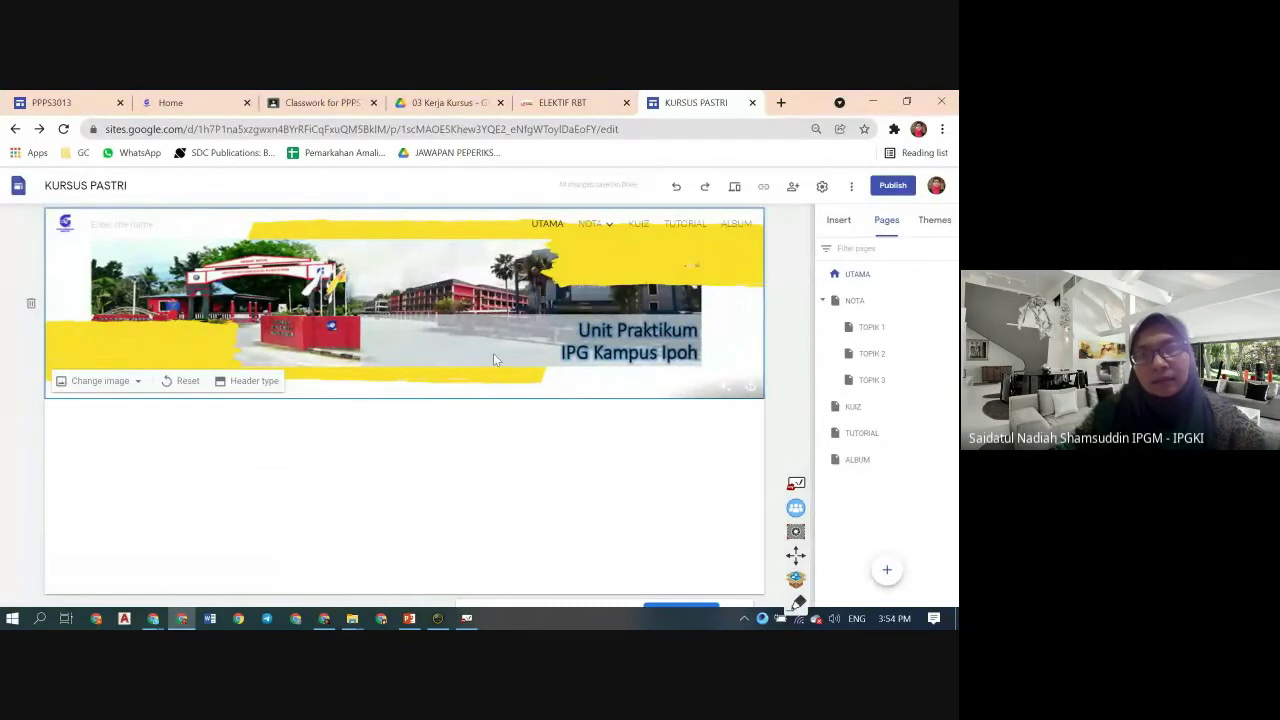
key(ctrl+z)
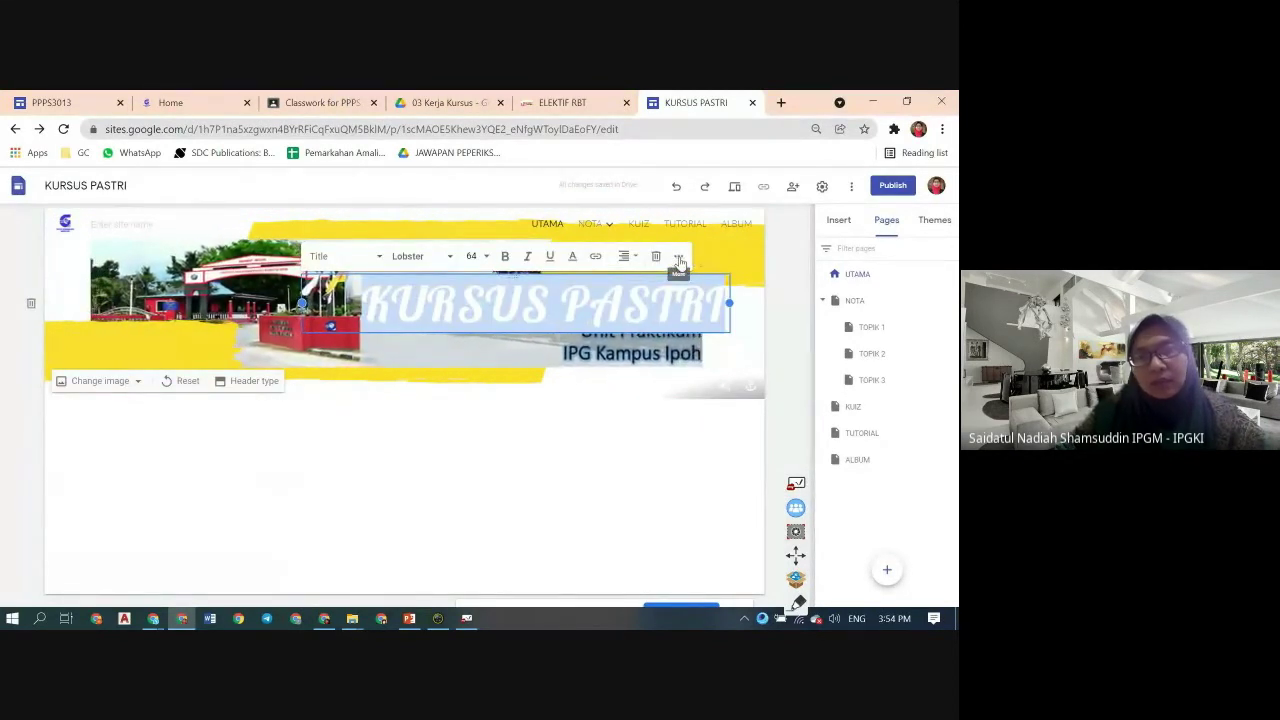
click(679, 260)
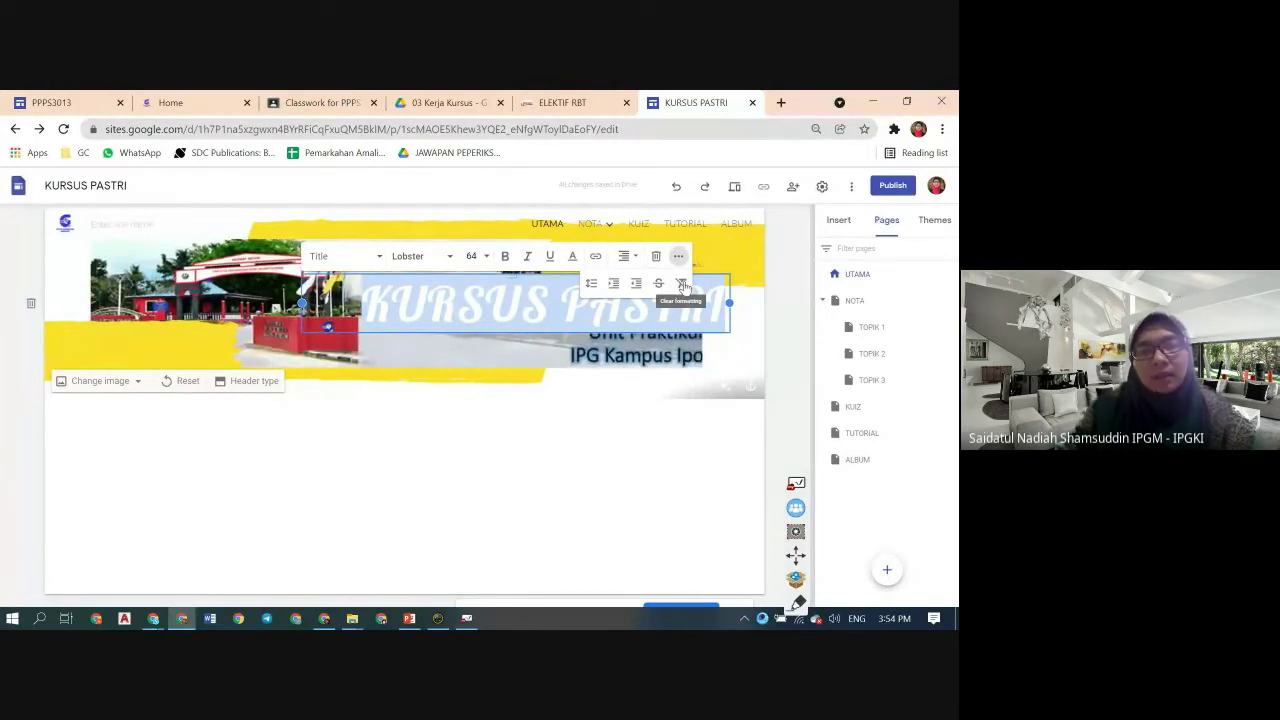
click(528, 297)
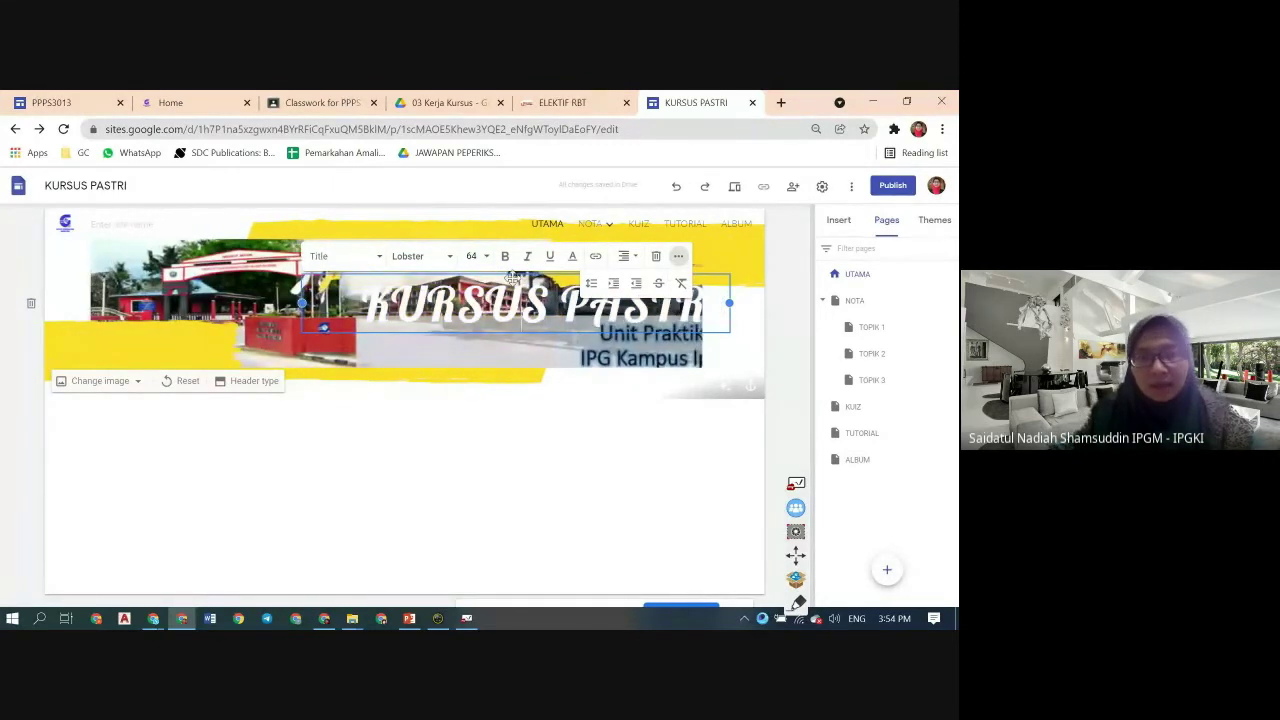
- Move the title to the left part of the banner and narrow its text box so the words wrap onto two lines
drag(512, 278, 519, 395)
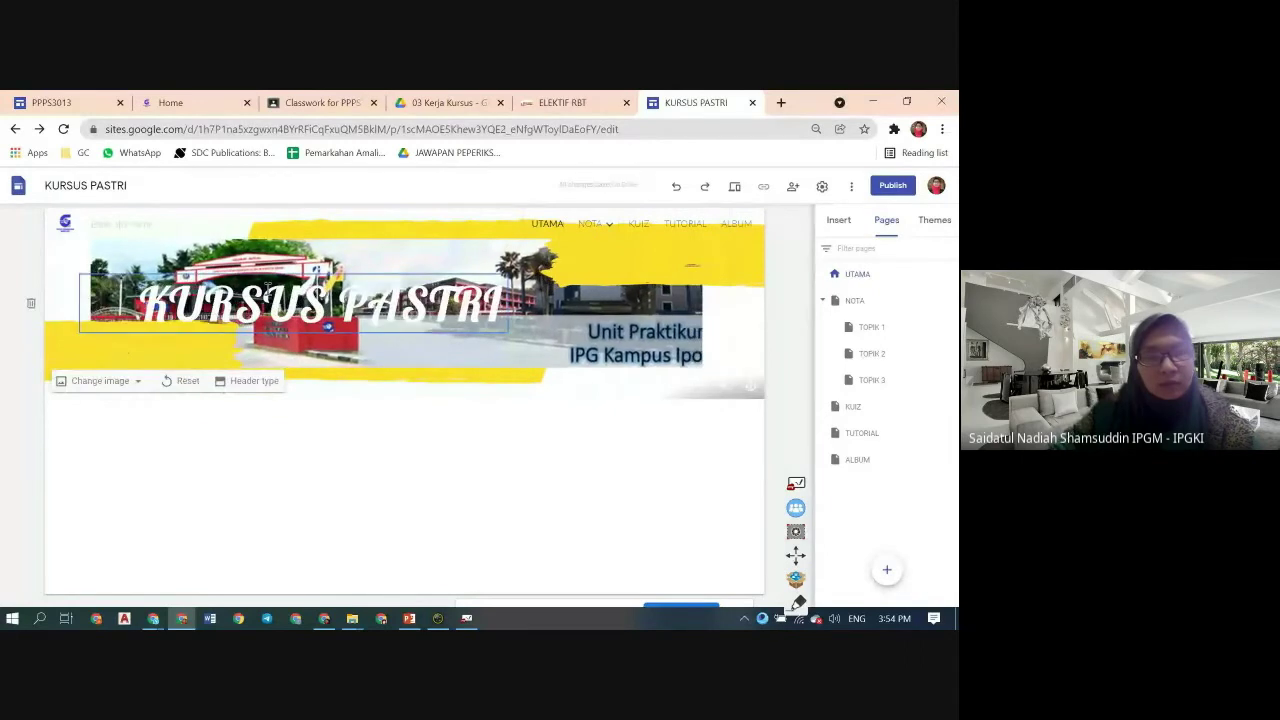
drag(509, 303, 303, 306)
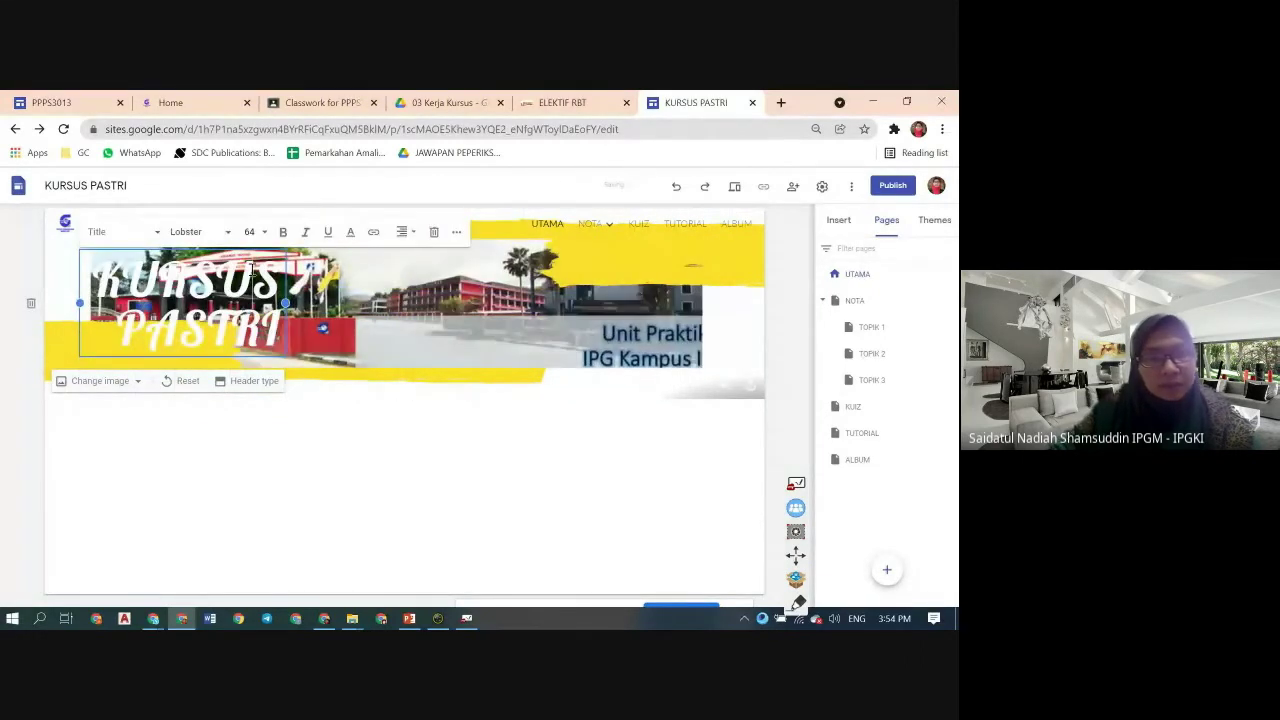
- Set the title's font size to 10 and narrow its text box around the smaller text
drag(283, 340, 92, 288)
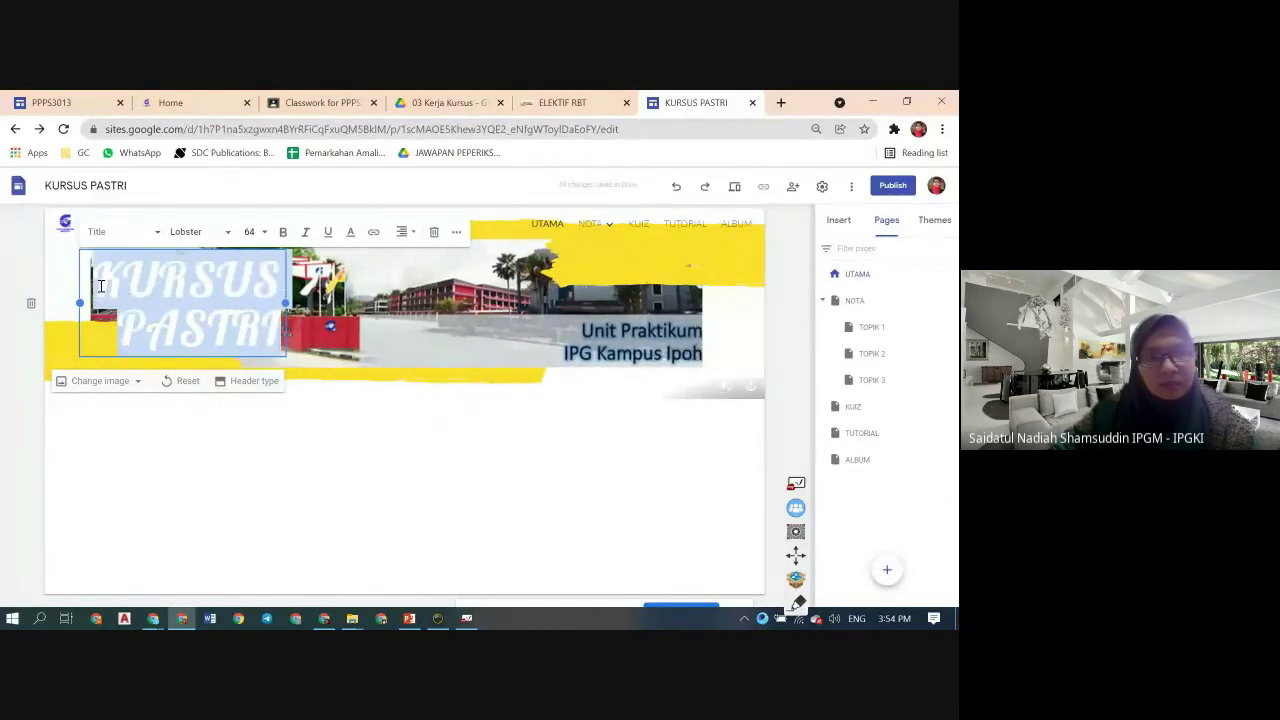
click(249, 231)
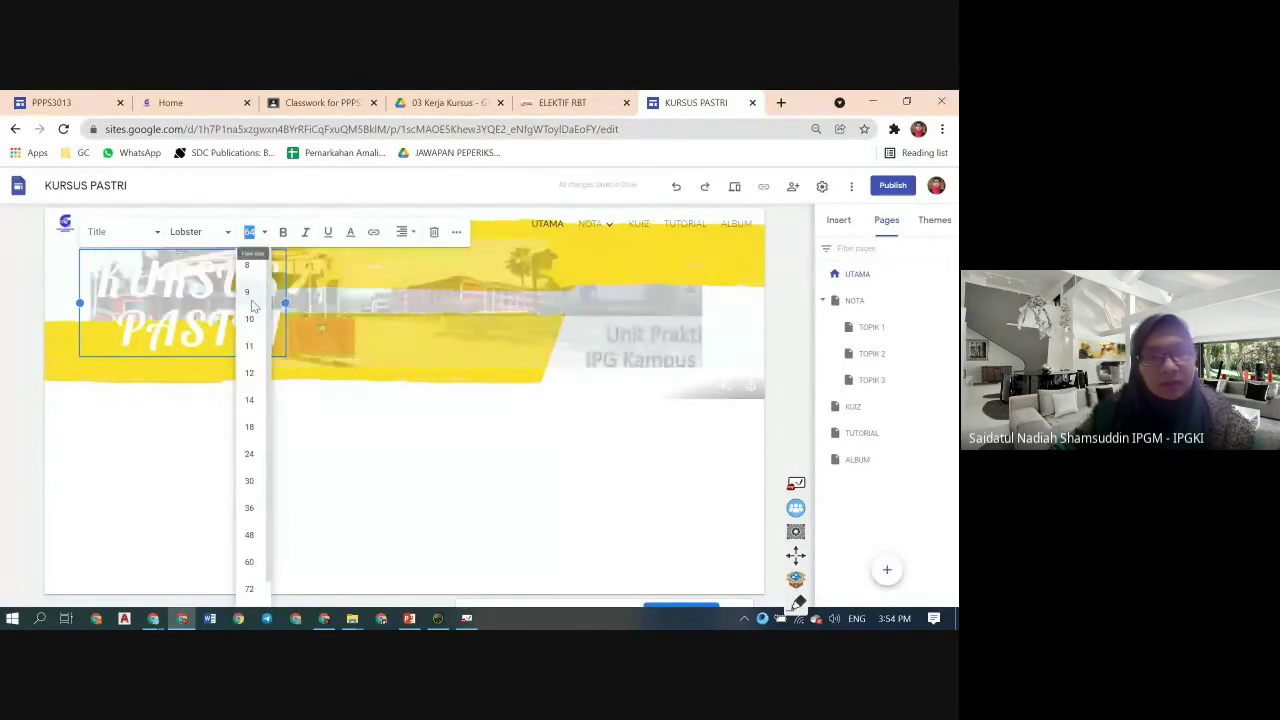
click(255, 321)
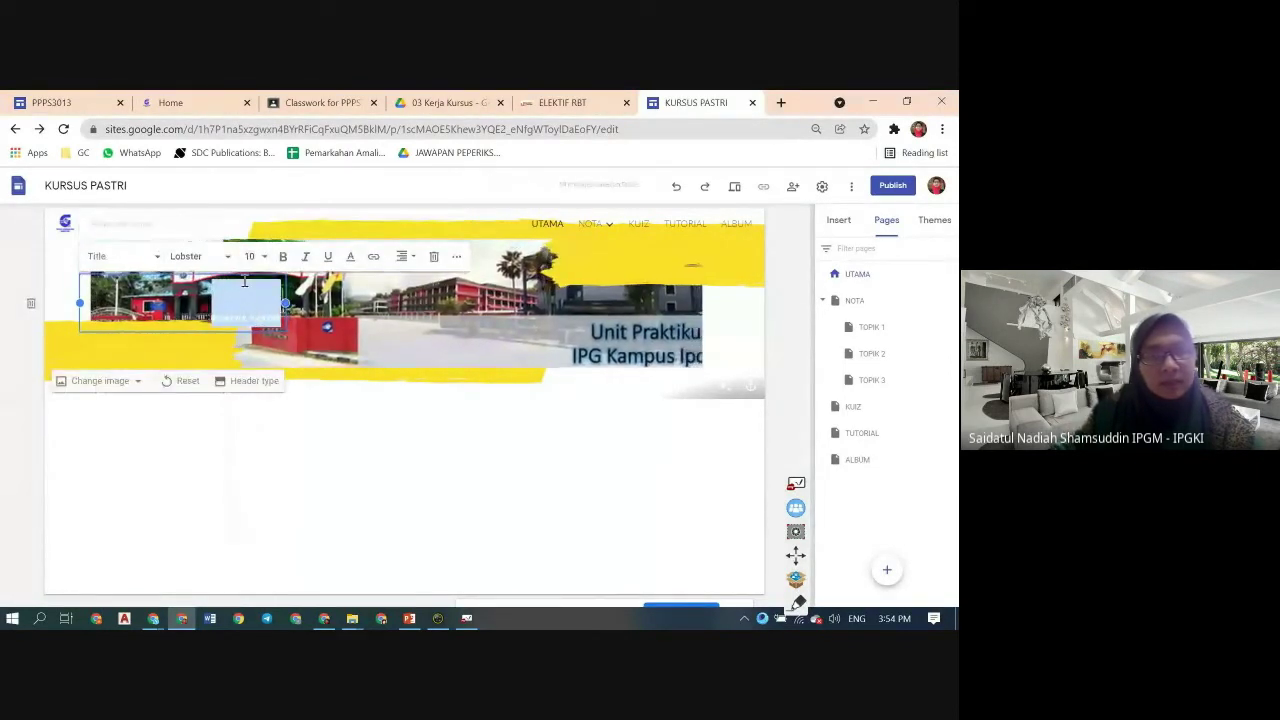
click(152, 334)
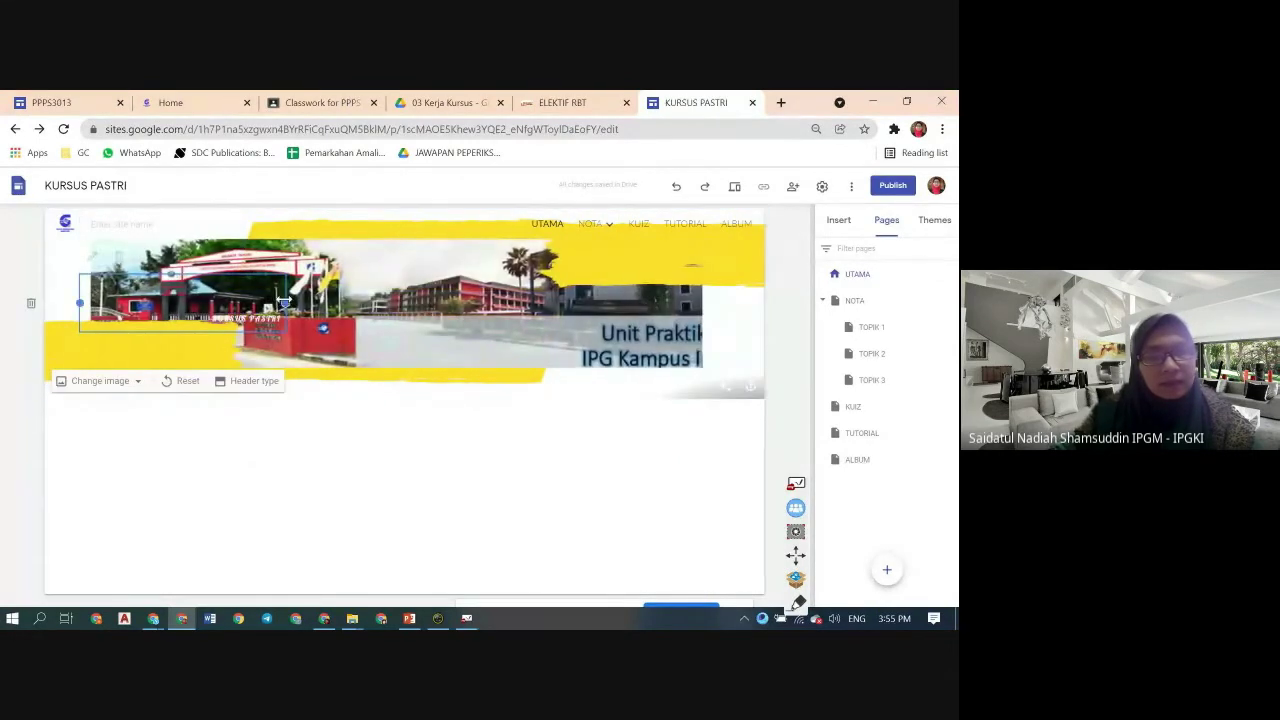
drag(282, 300, 174, 303)
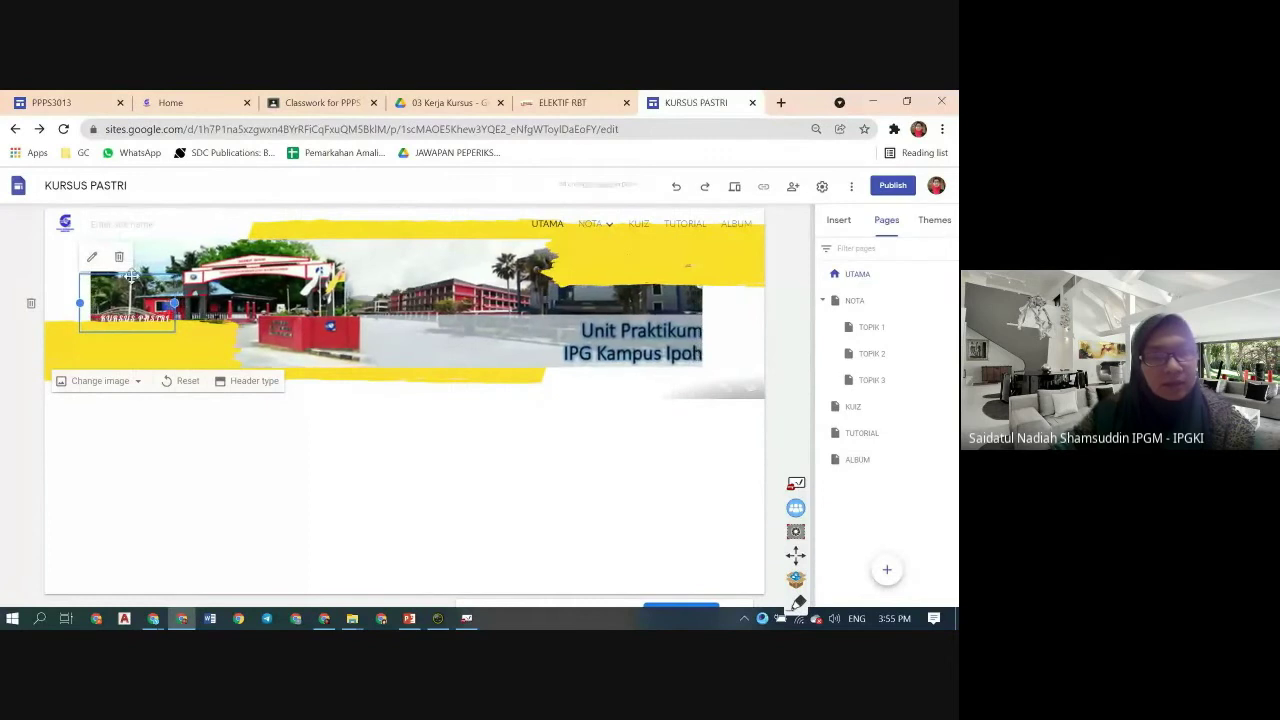
click(137, 305)
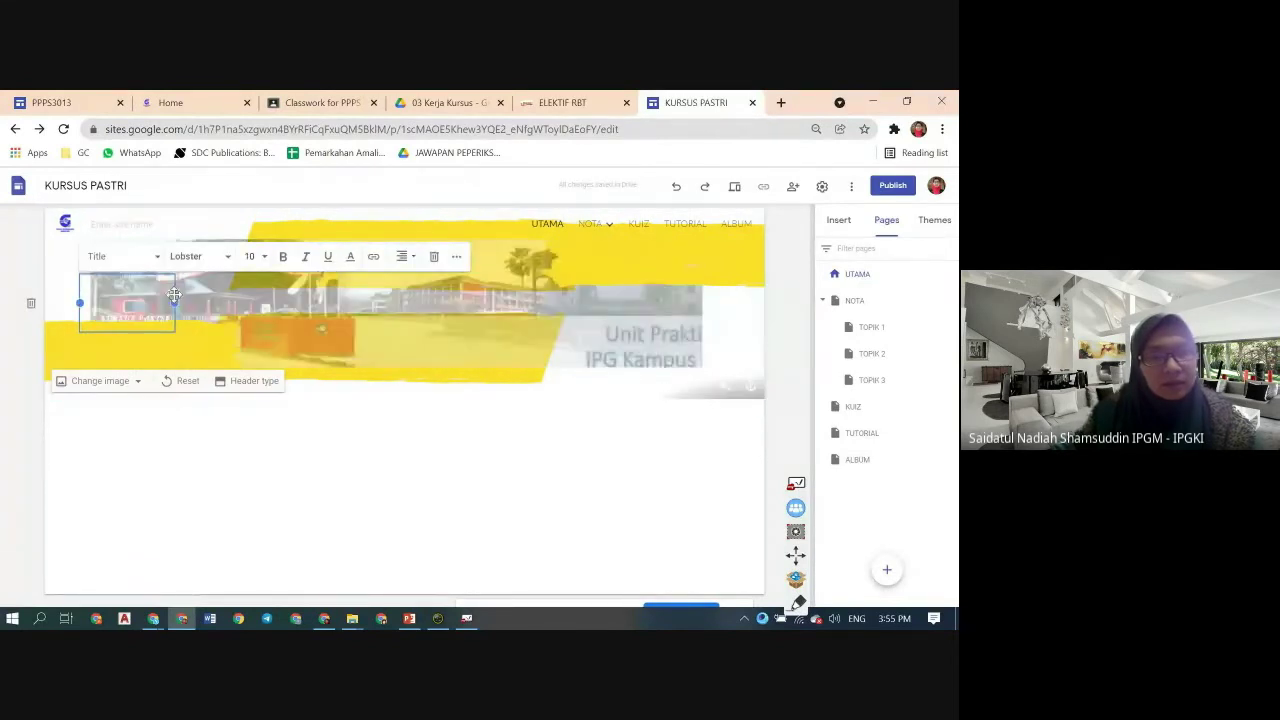
key(Escape)
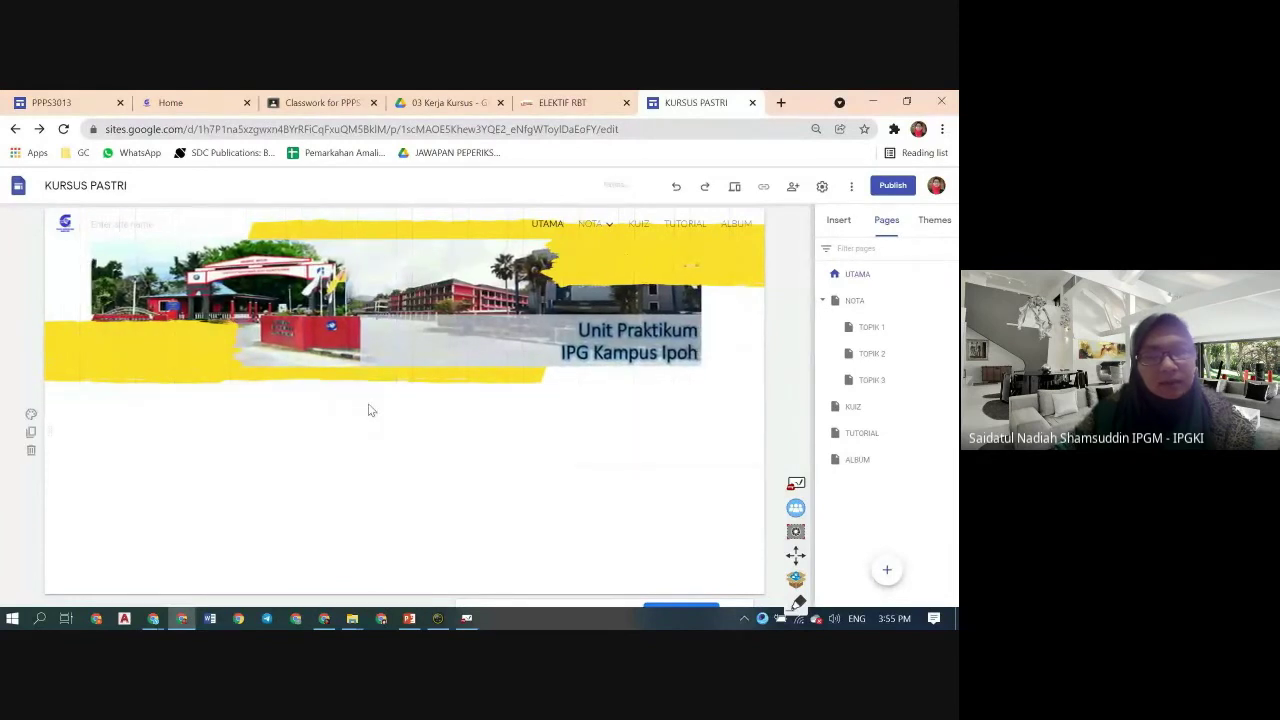
click(430, 432)
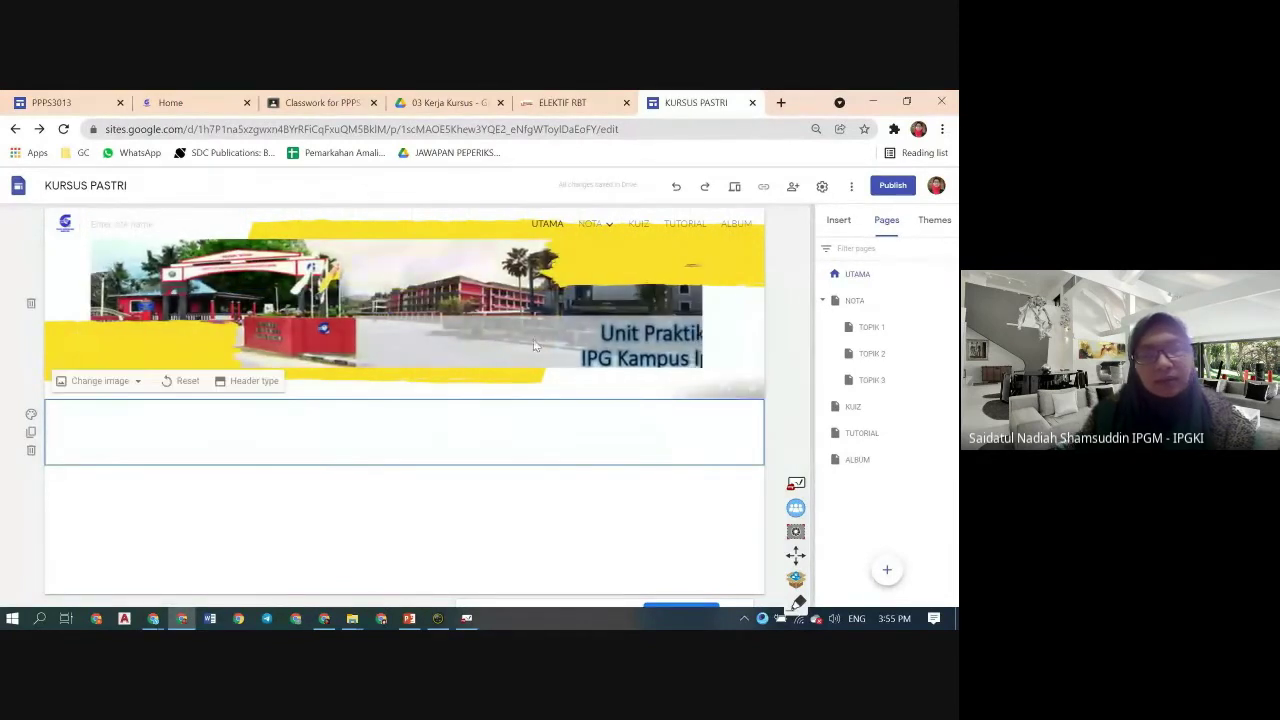
double_click(486, 435)
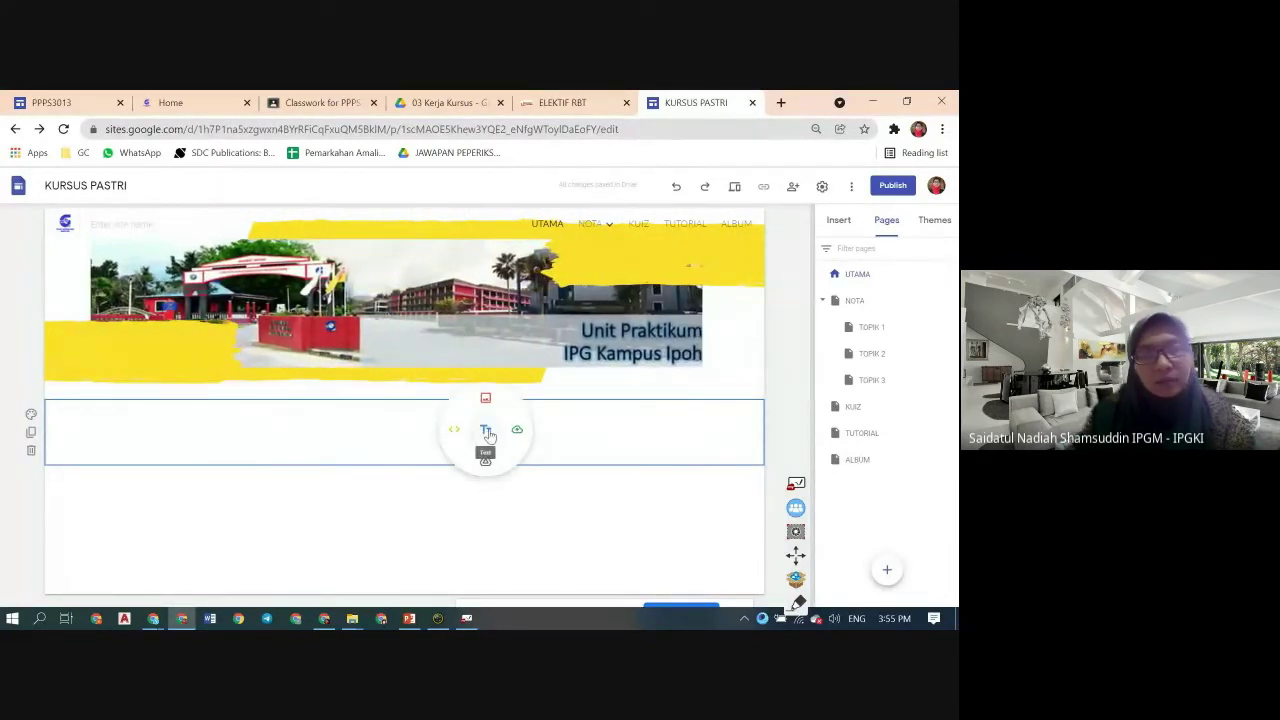
double_click(360, 429)
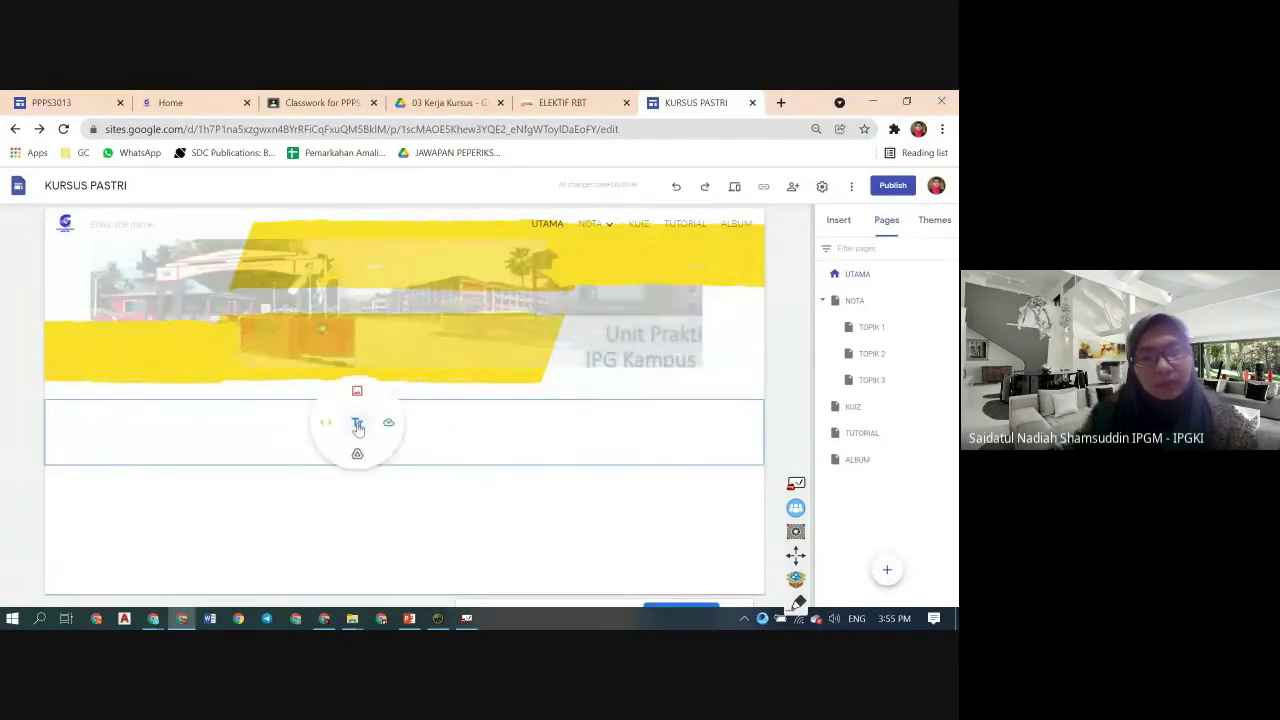
click(382, 424)
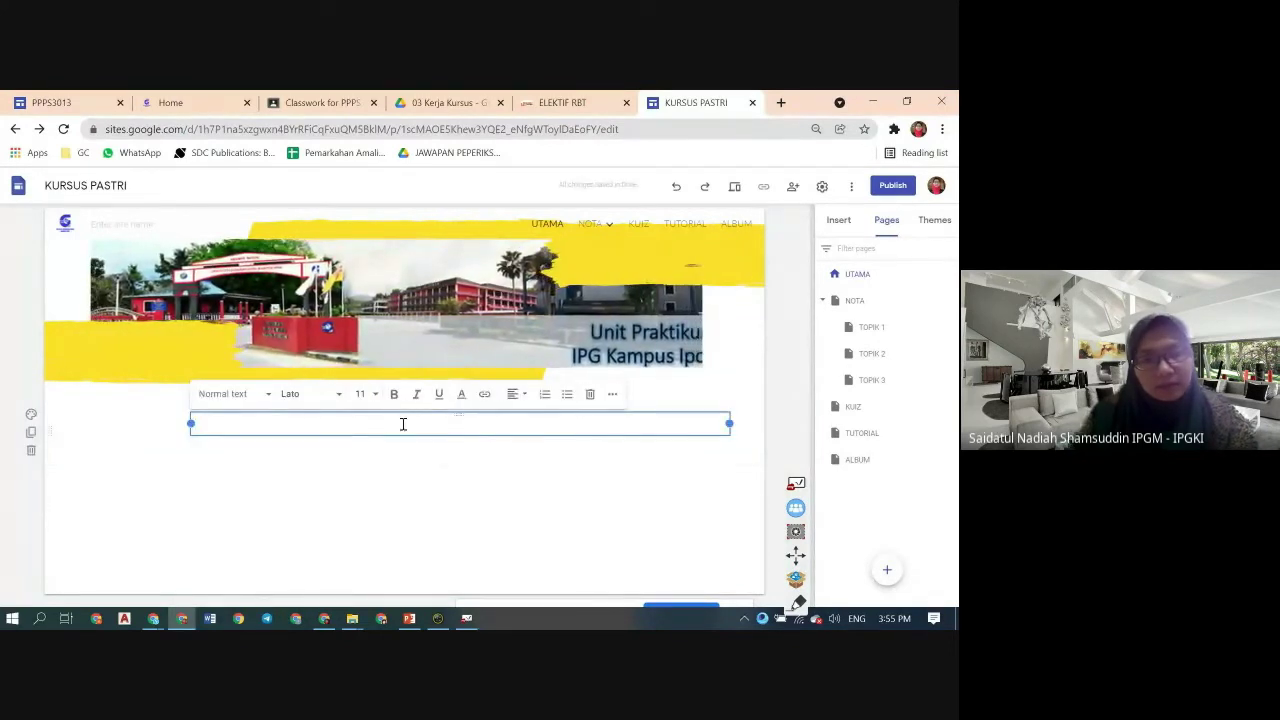
click(431, 460)
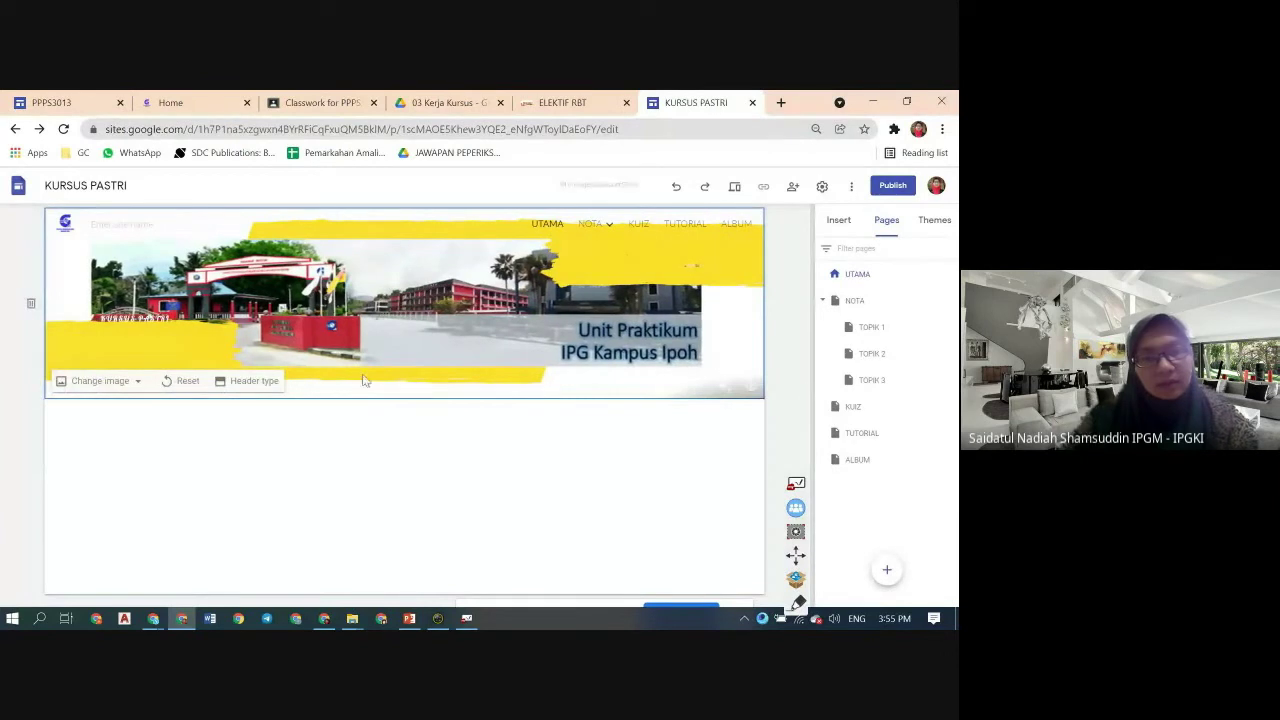
- Widen the title's text box on the banner and change the KURSUS PASTRI text colour to black
click(196, 325)
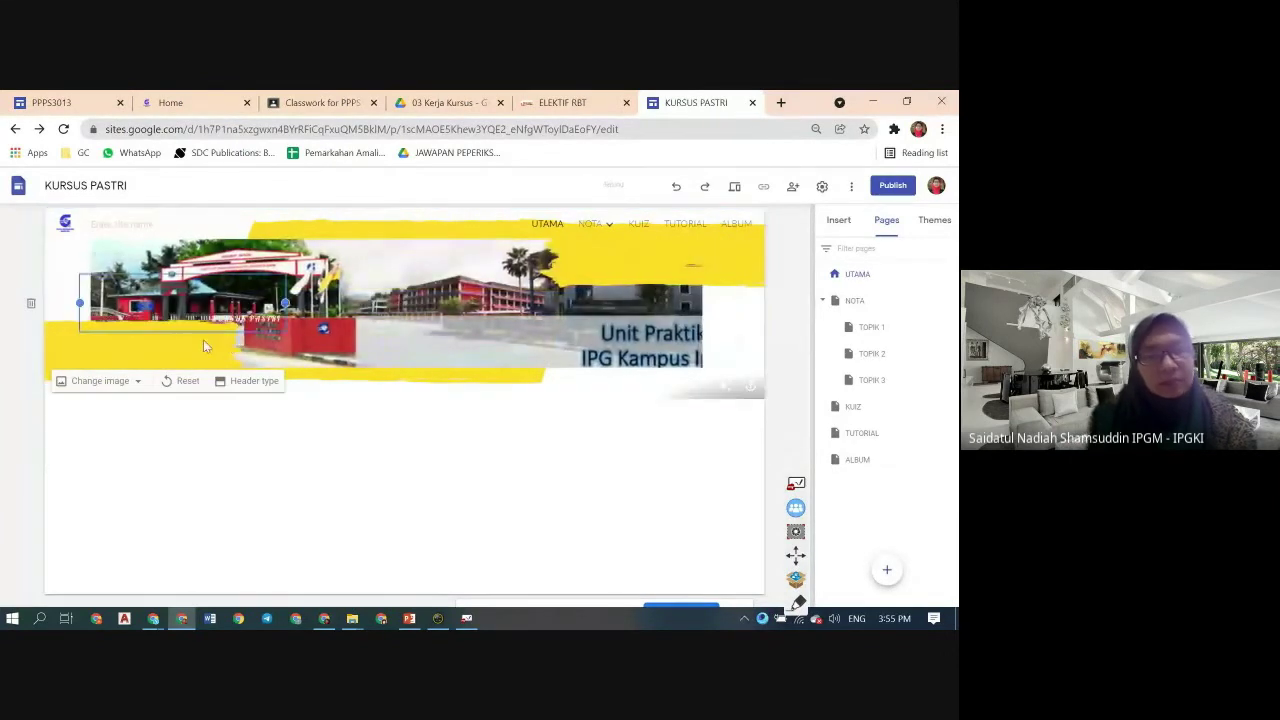
double_click(264, 310)
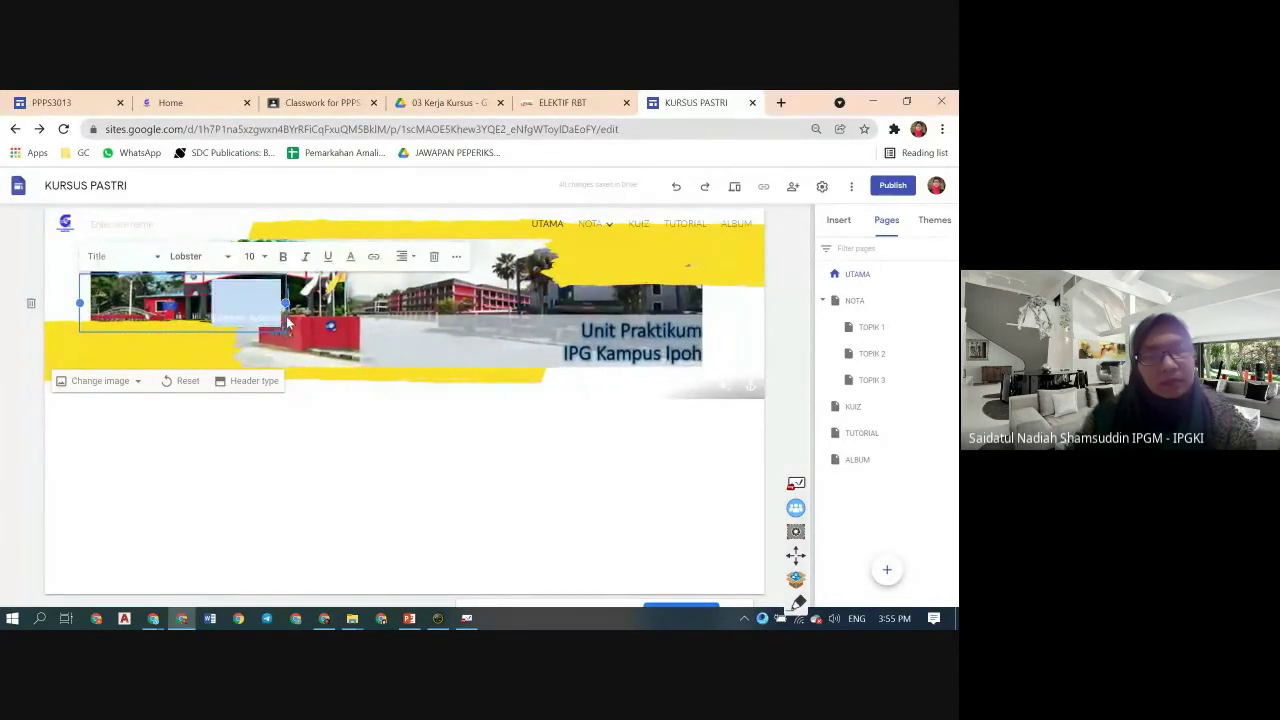
click(284, 257)
click(350, 257)
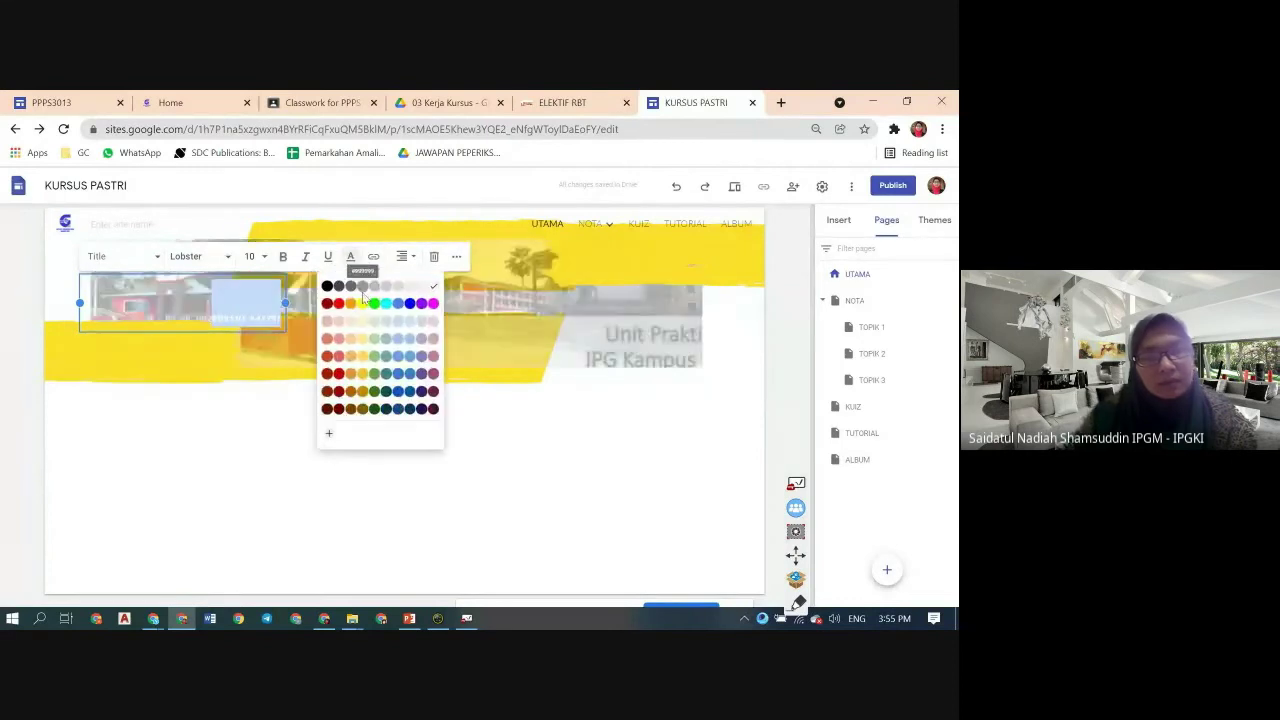
click(323, 284)
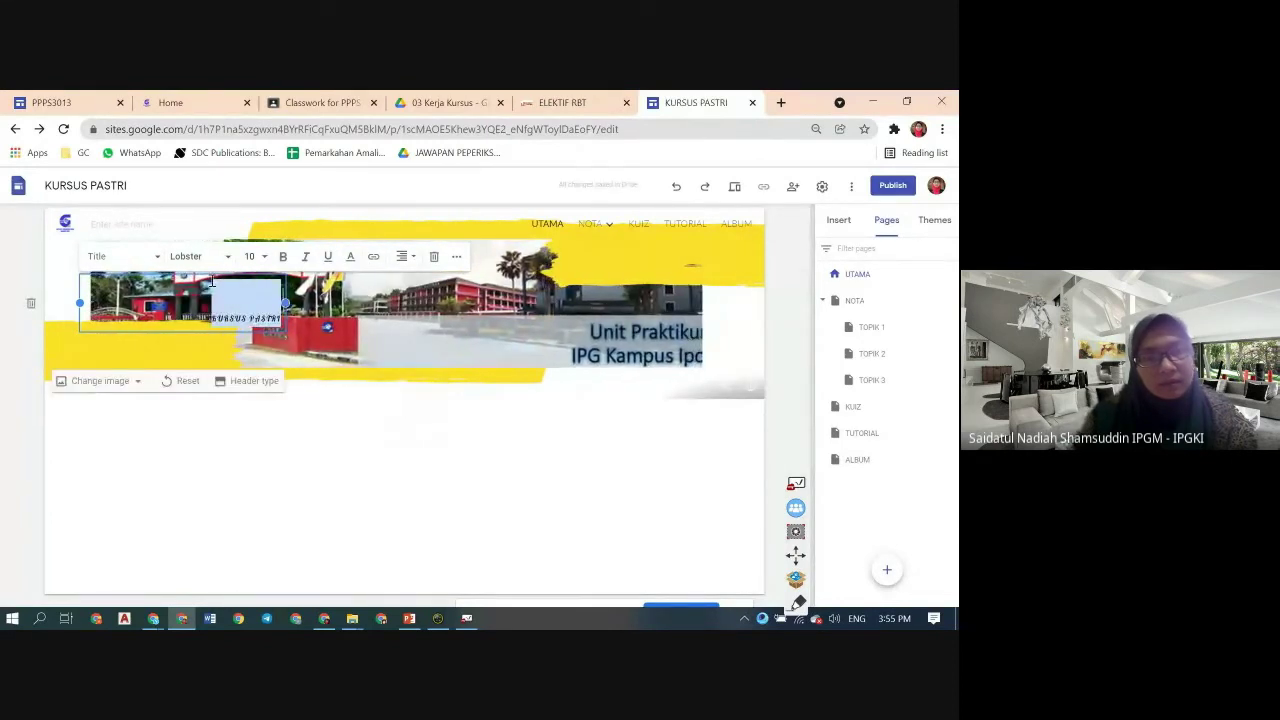
- Move the KURSUS PASTRI title out of the banner into its own section directly below it
drag(229, 305, 383, 408)
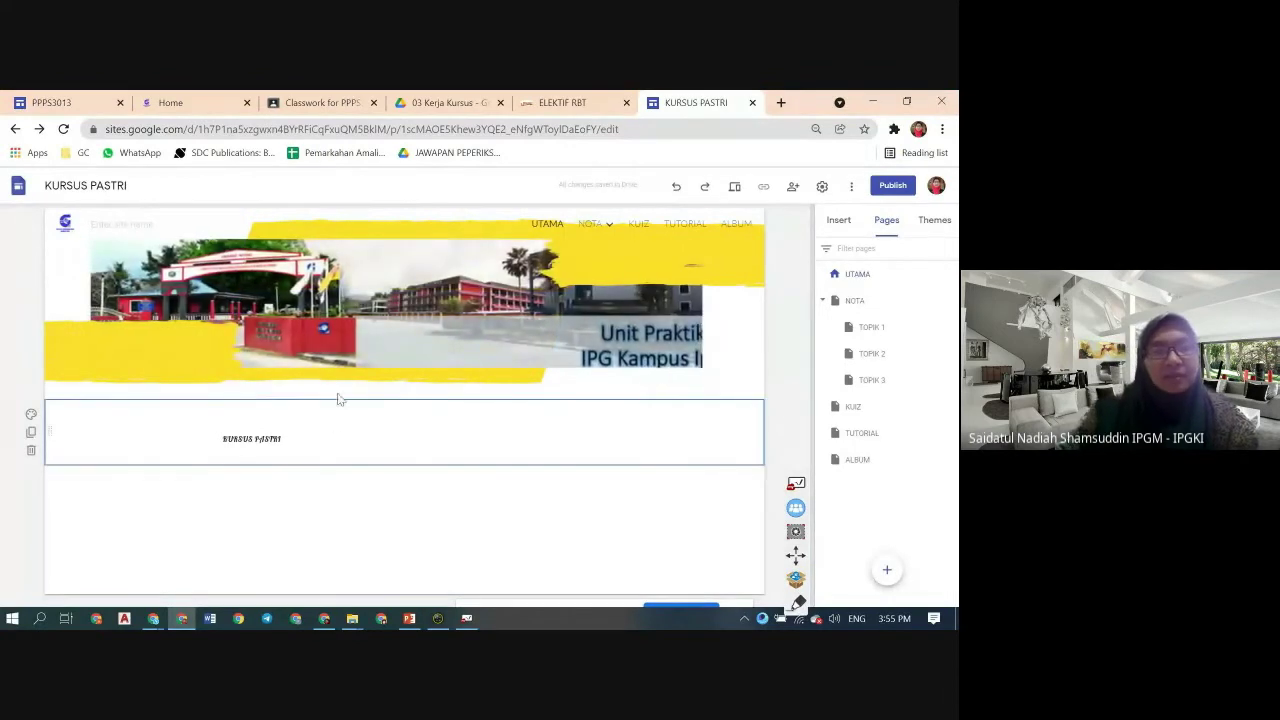
double_click(301, 427)
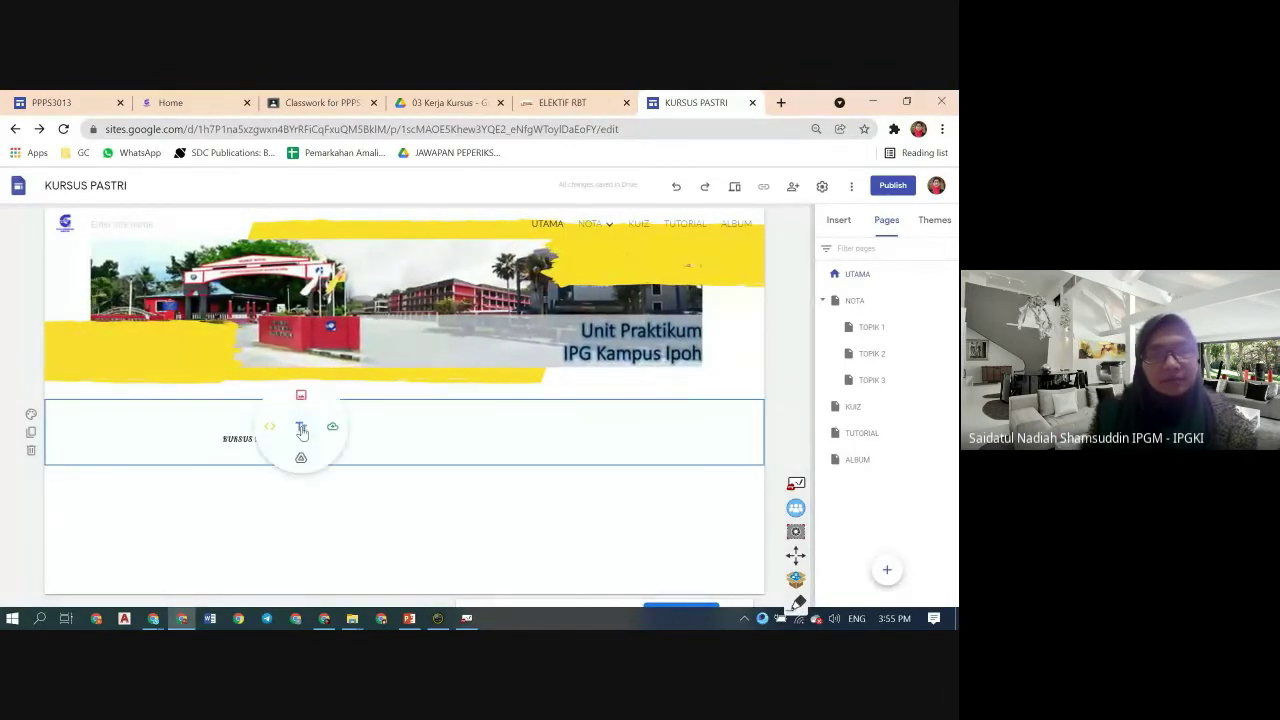
click(297, 430)
- Set the font size of the KURSUS PASTRI title below the banner to 48
drag(216, 437, 287, 438)
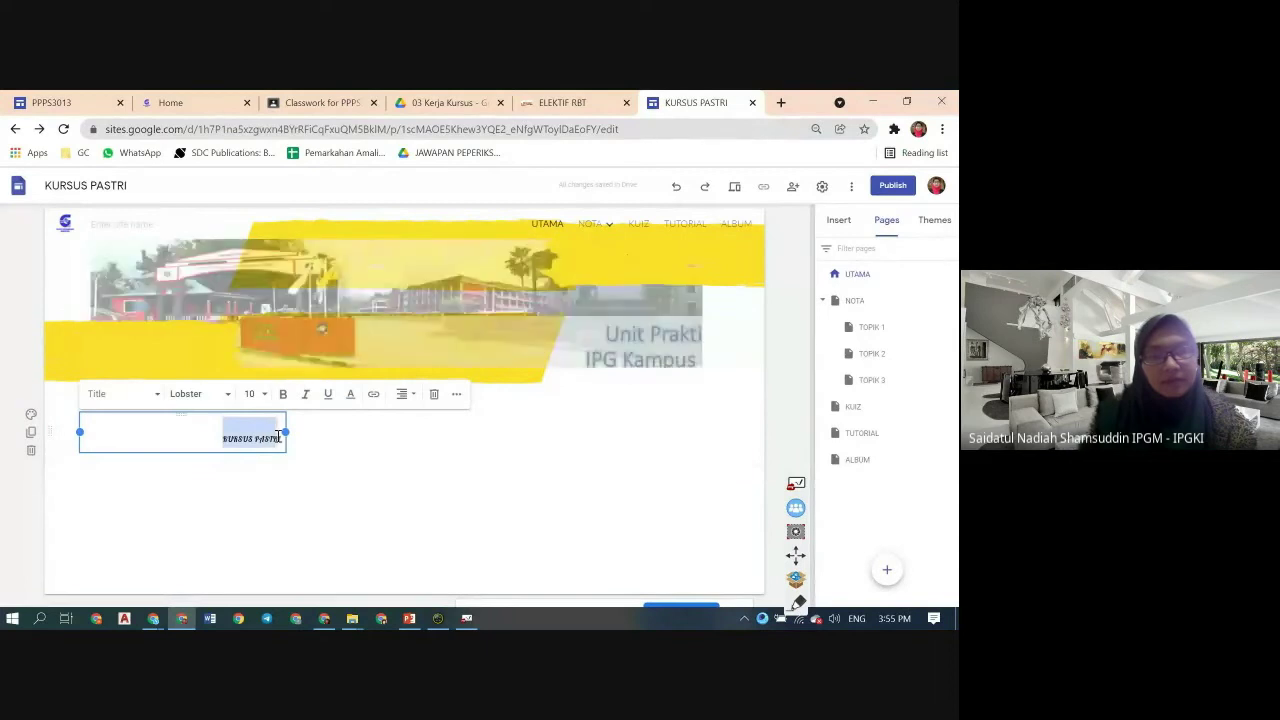
click(258, 393)
click(250, 589)
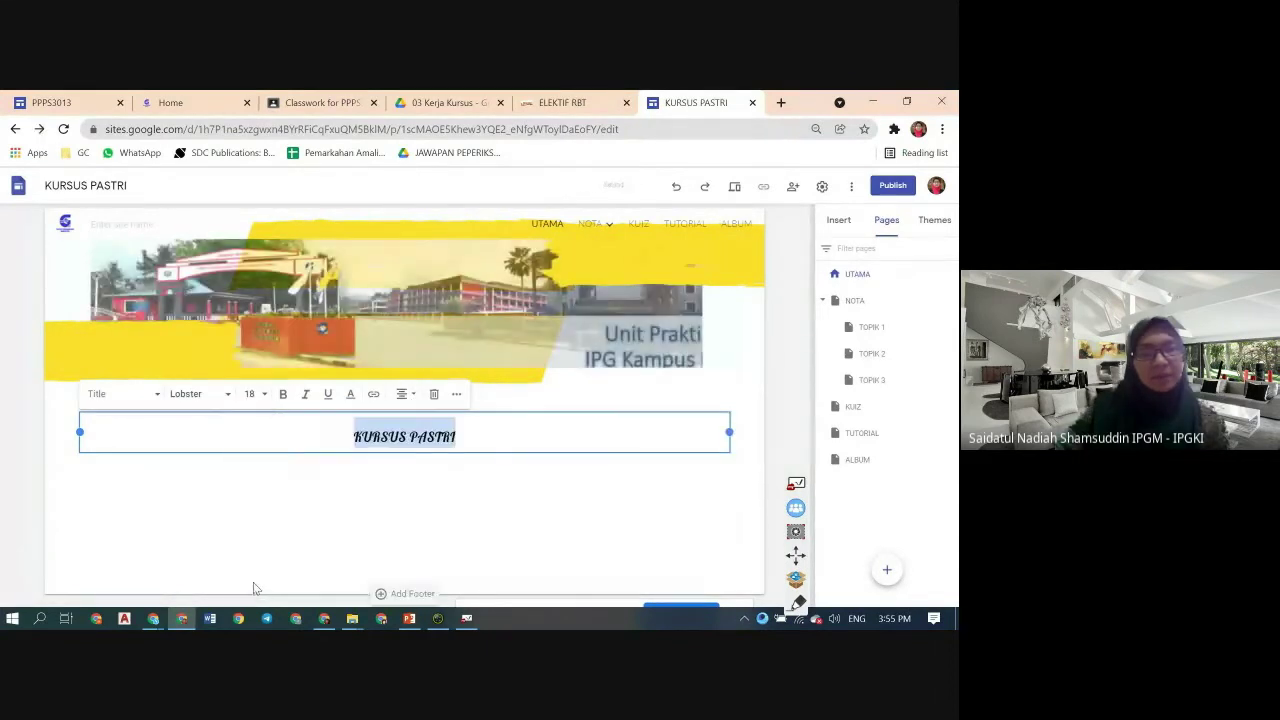
click(252, 393)
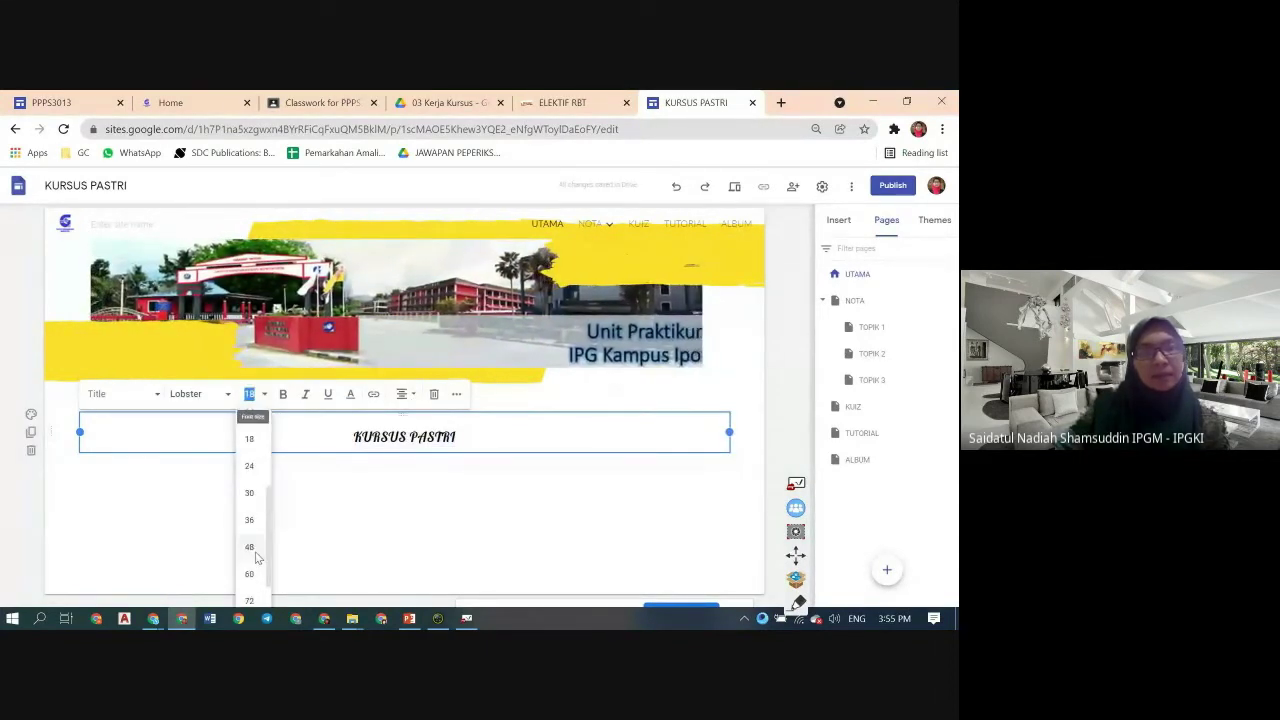
scroll(256, 566, down, 3)
click(252, 515)
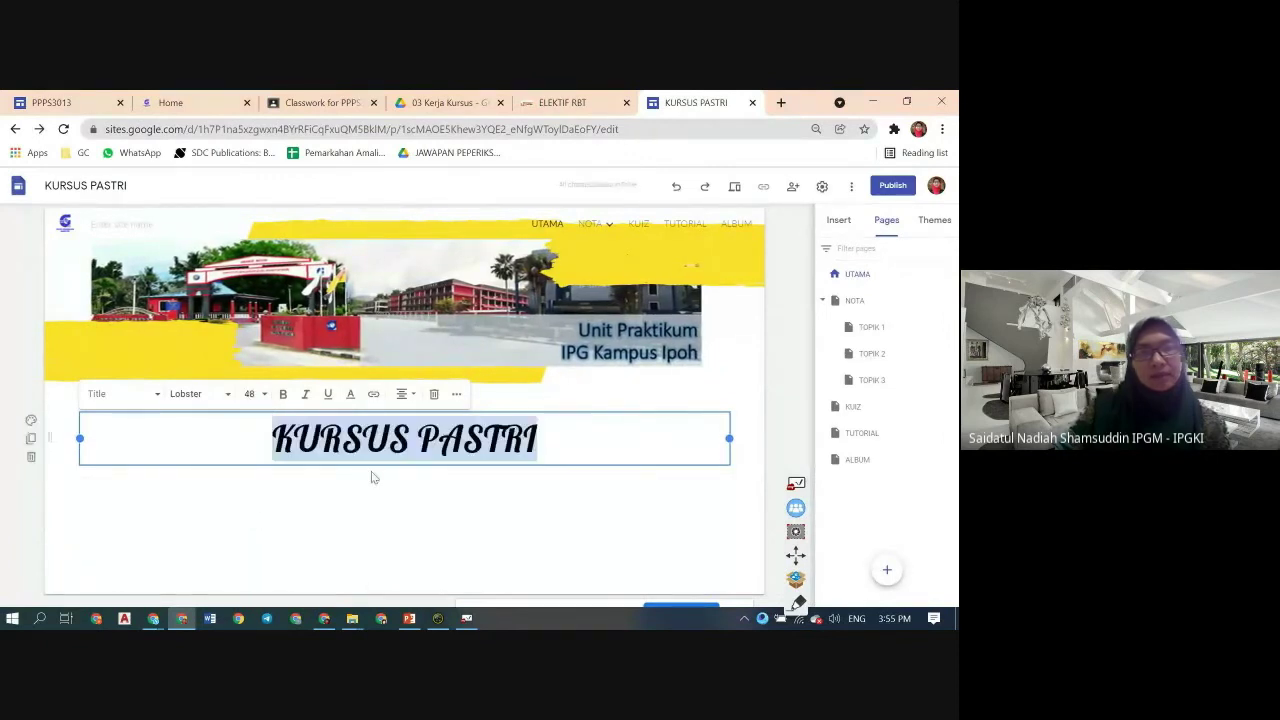
click(498, 484)
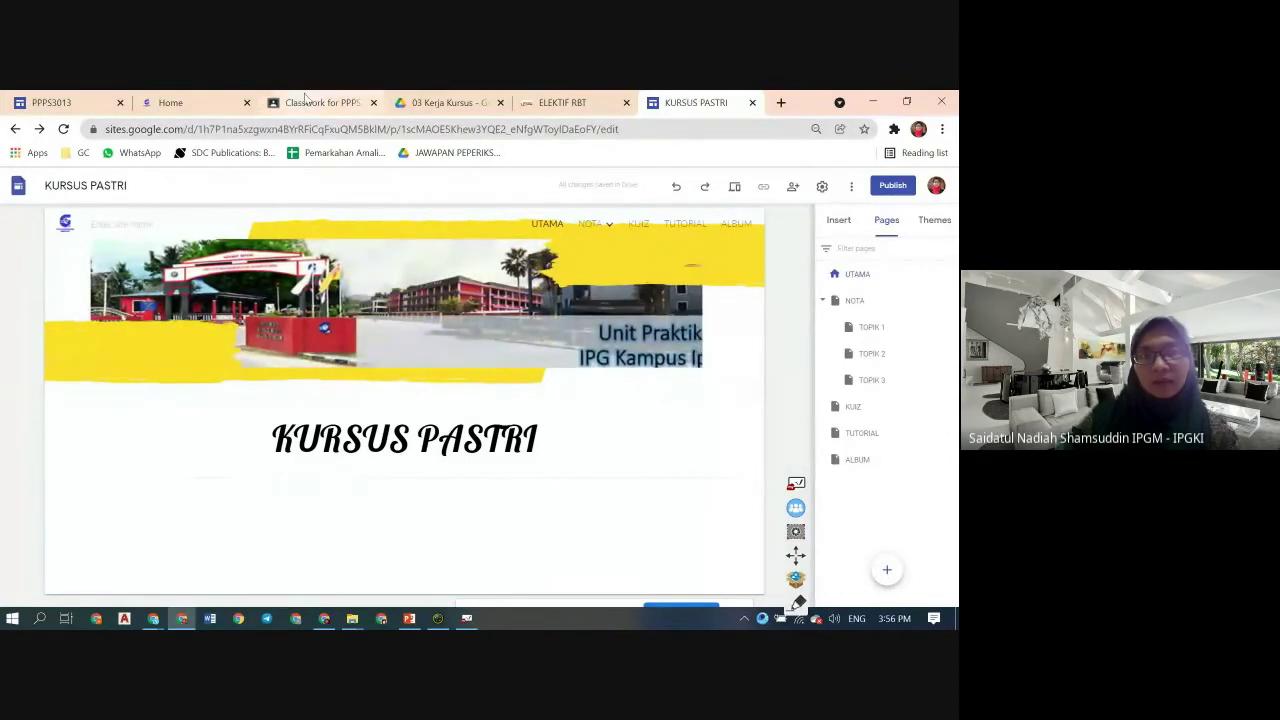
- Examine the homepage banners and titles of the published PPPS3013 and ELEKTIF RBT sites, then the PPPS3013 site in its editor
click(175, 104)
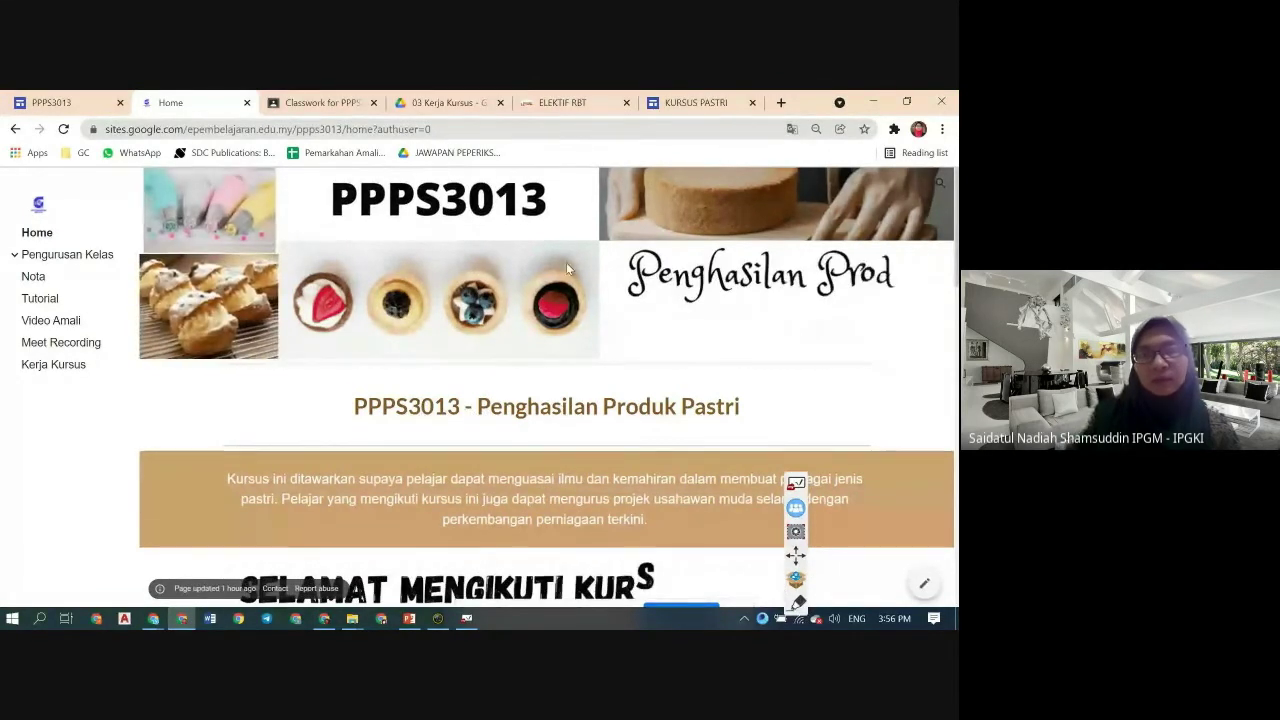
click(562, 101)
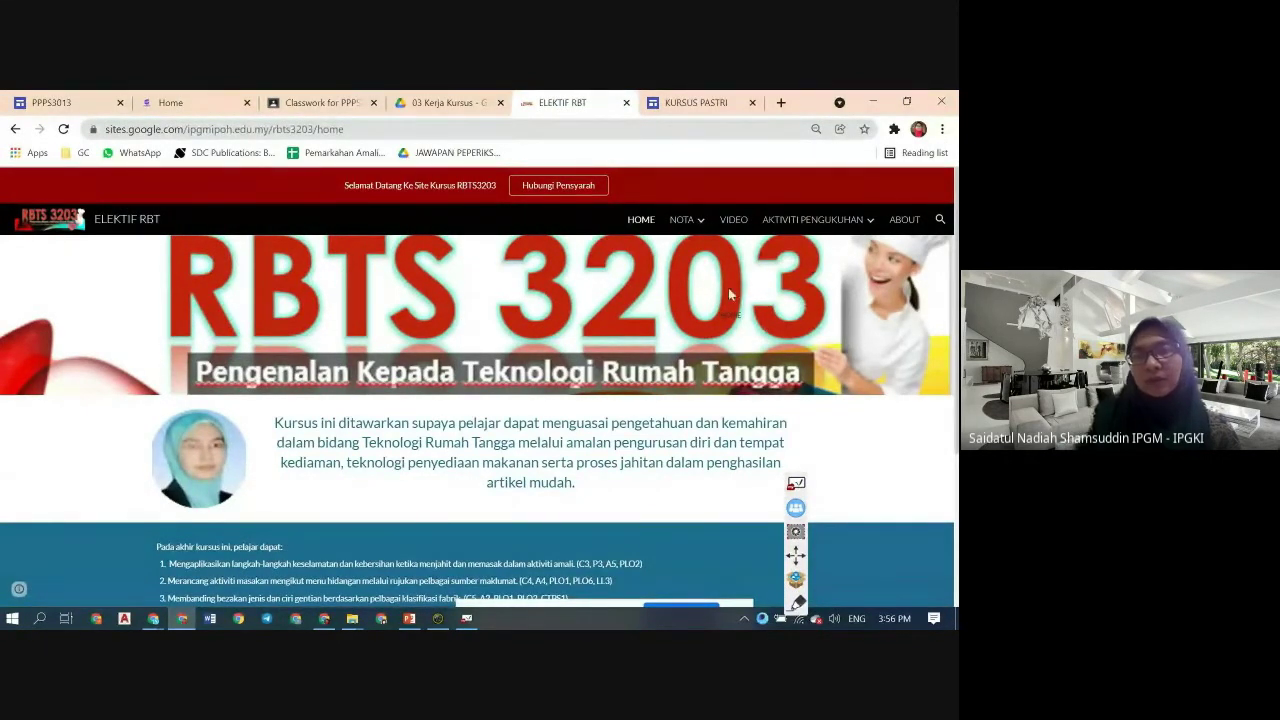
click(180, 102)
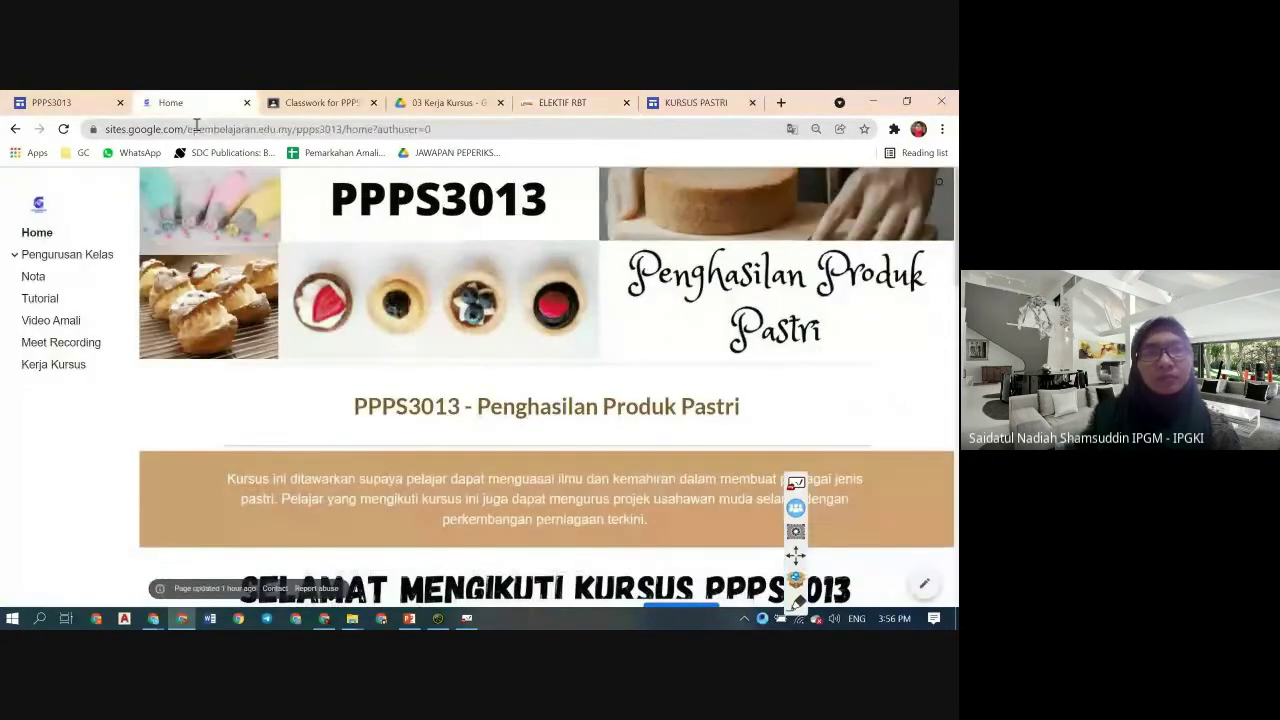
click(90, 103)
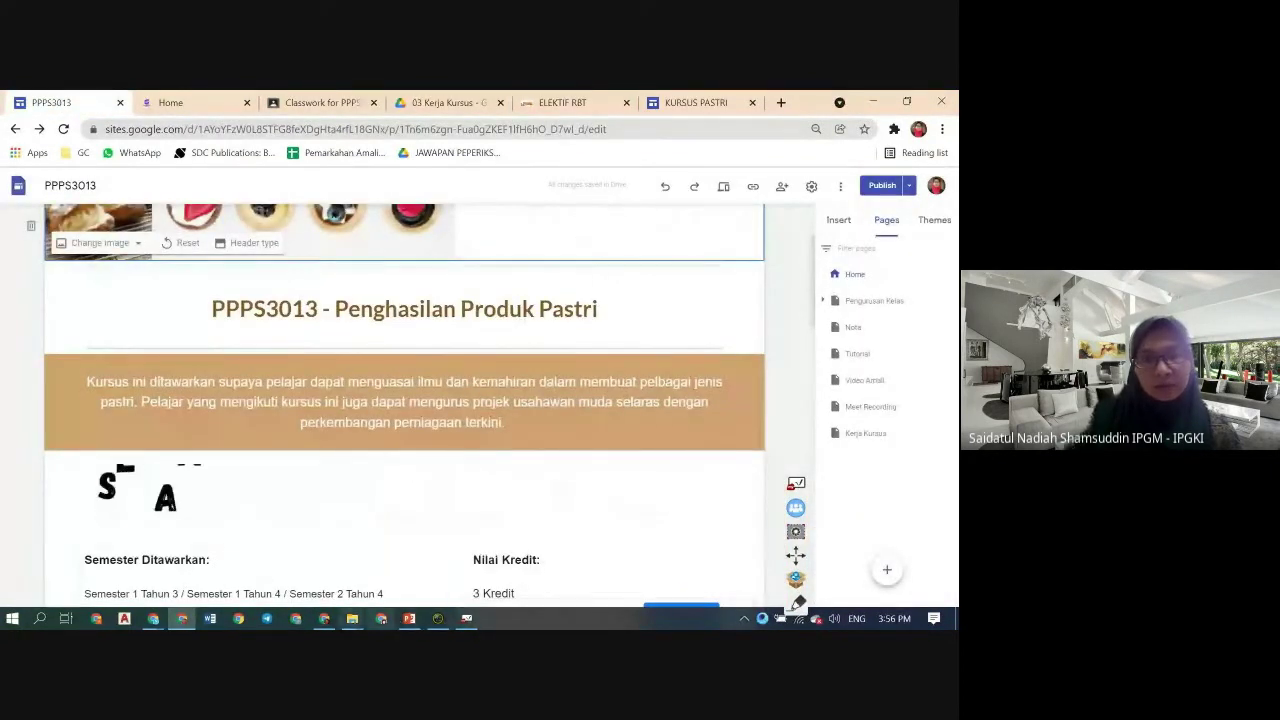
- Switch to the PowerPoint slide show, reveal the Menetapkan Layout point on the homepage slide, and return to the Chrome window
click(409, 618)
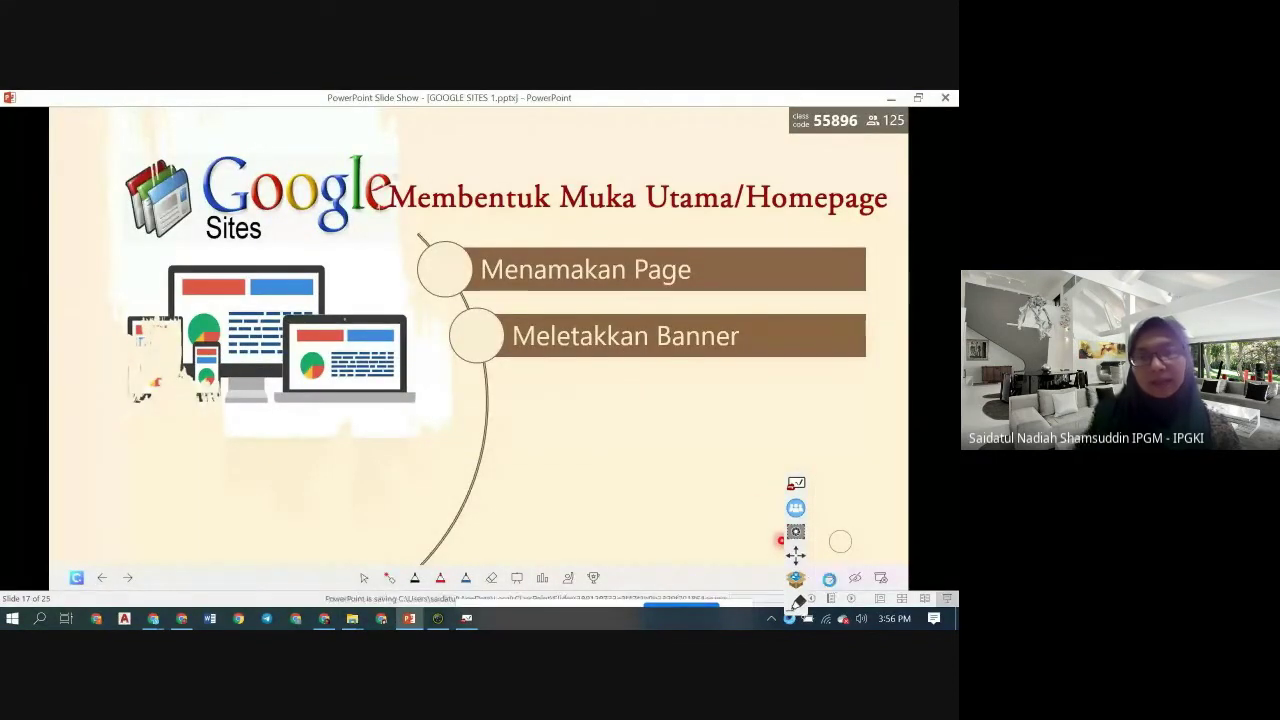
click(830, 579)
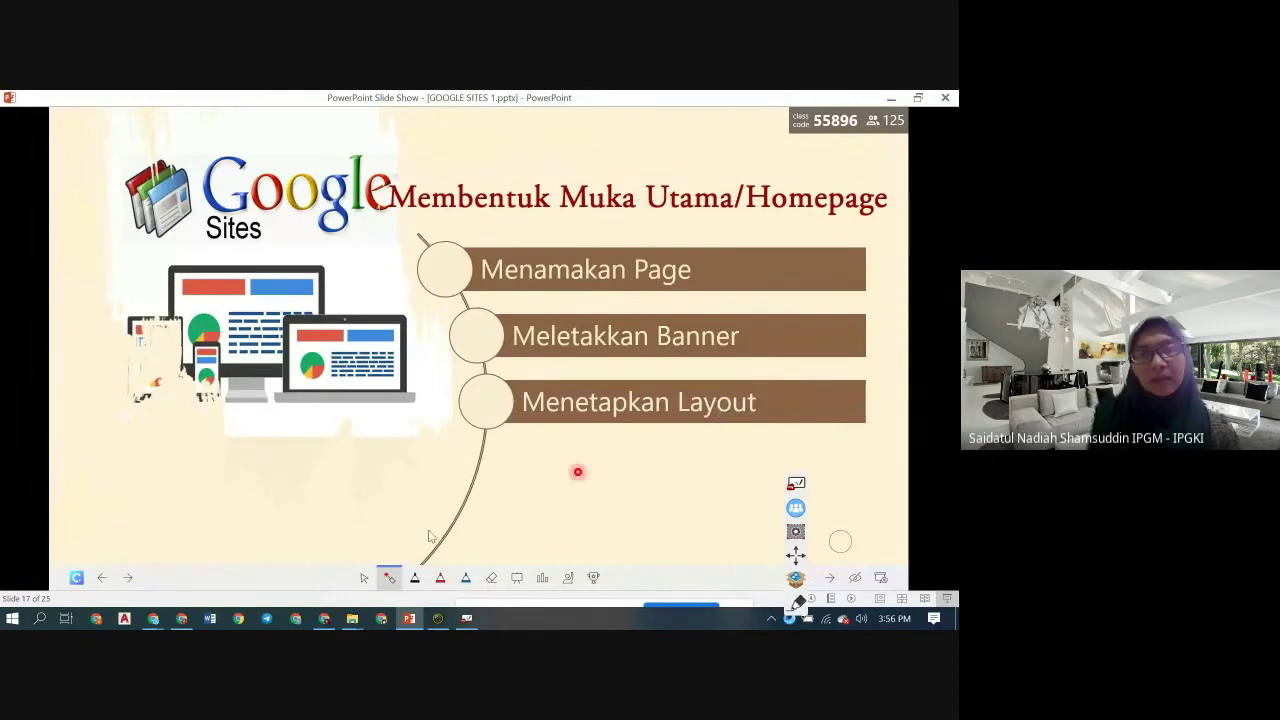
click(153, 618)
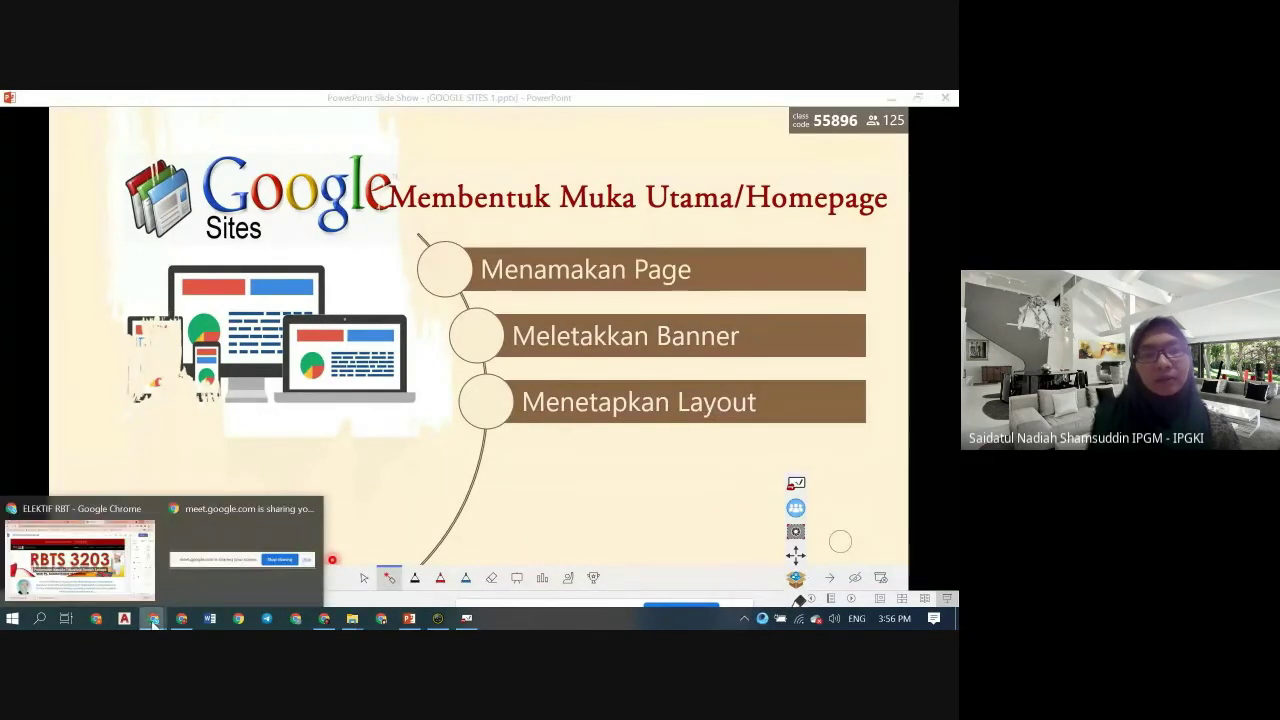
click(188, 620)
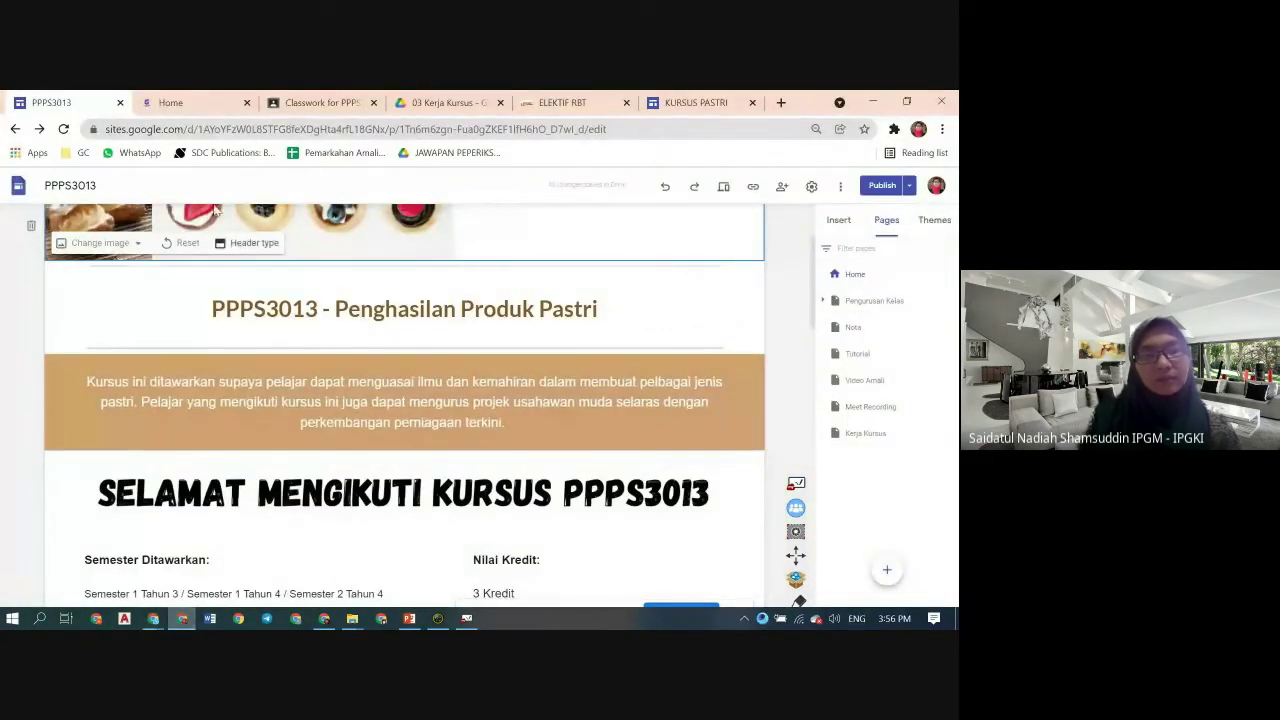
- Return to the KURSUS PASTRI site and insert the layout with one image beside a text block below the title
click(696, 102)
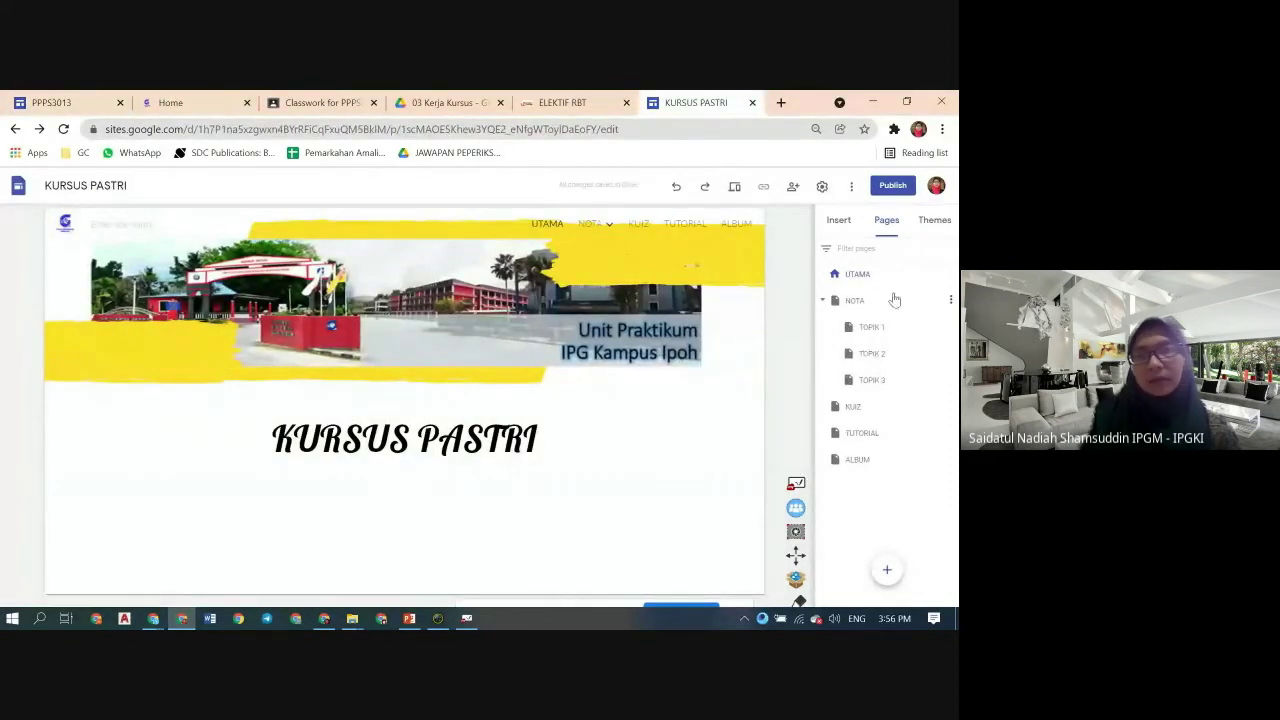
click(840, 222)
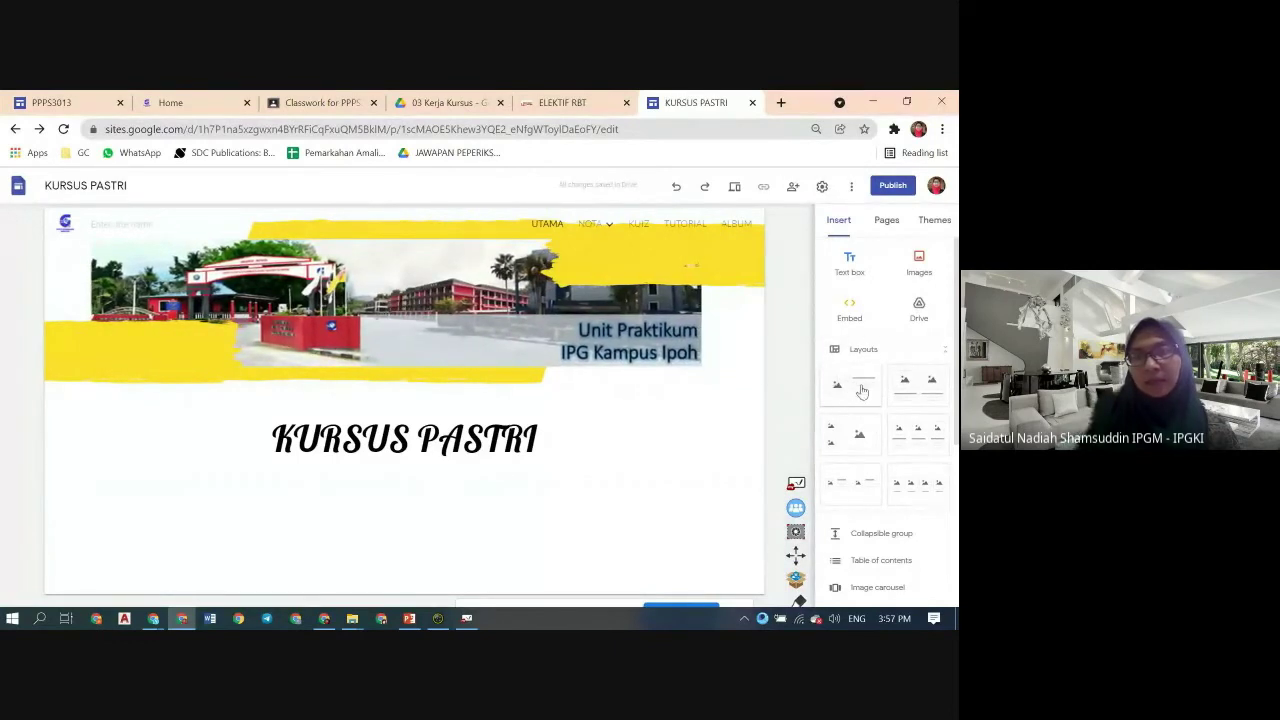
click(850, 392)
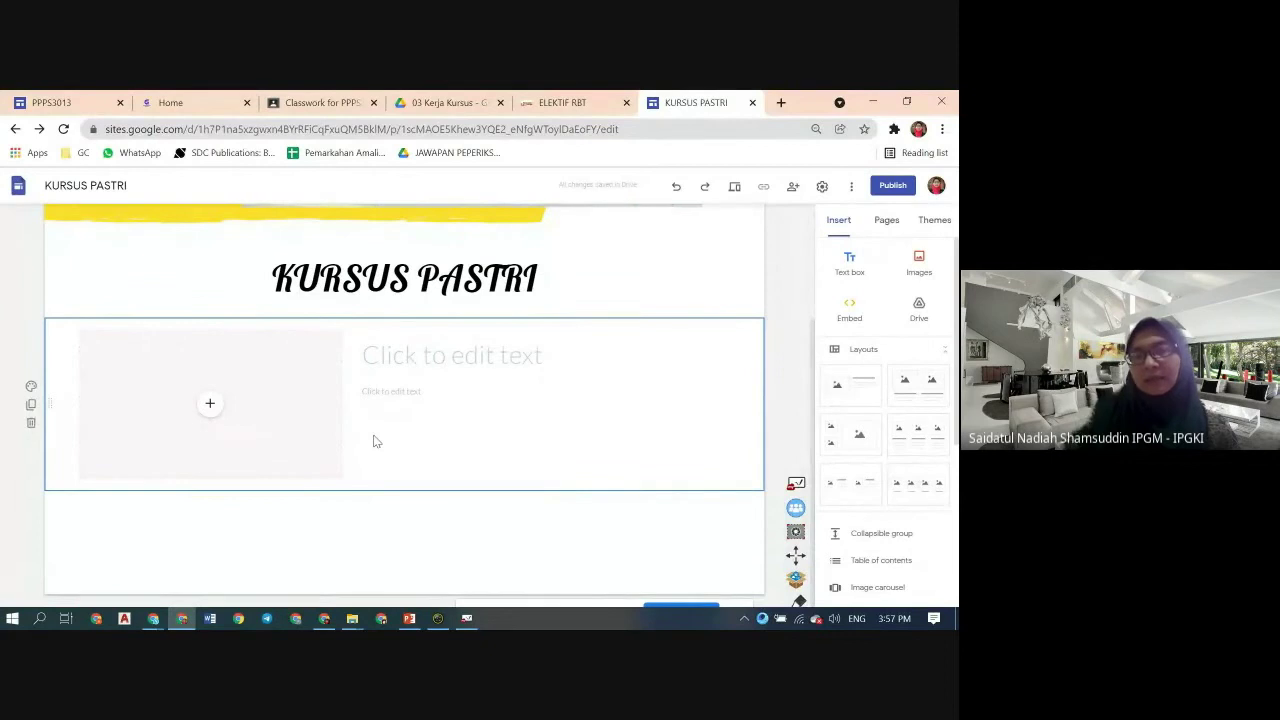
- Upload the lecturer's portrait photo from the Pictures folder into the layout's image placeholder
click(209, 408)
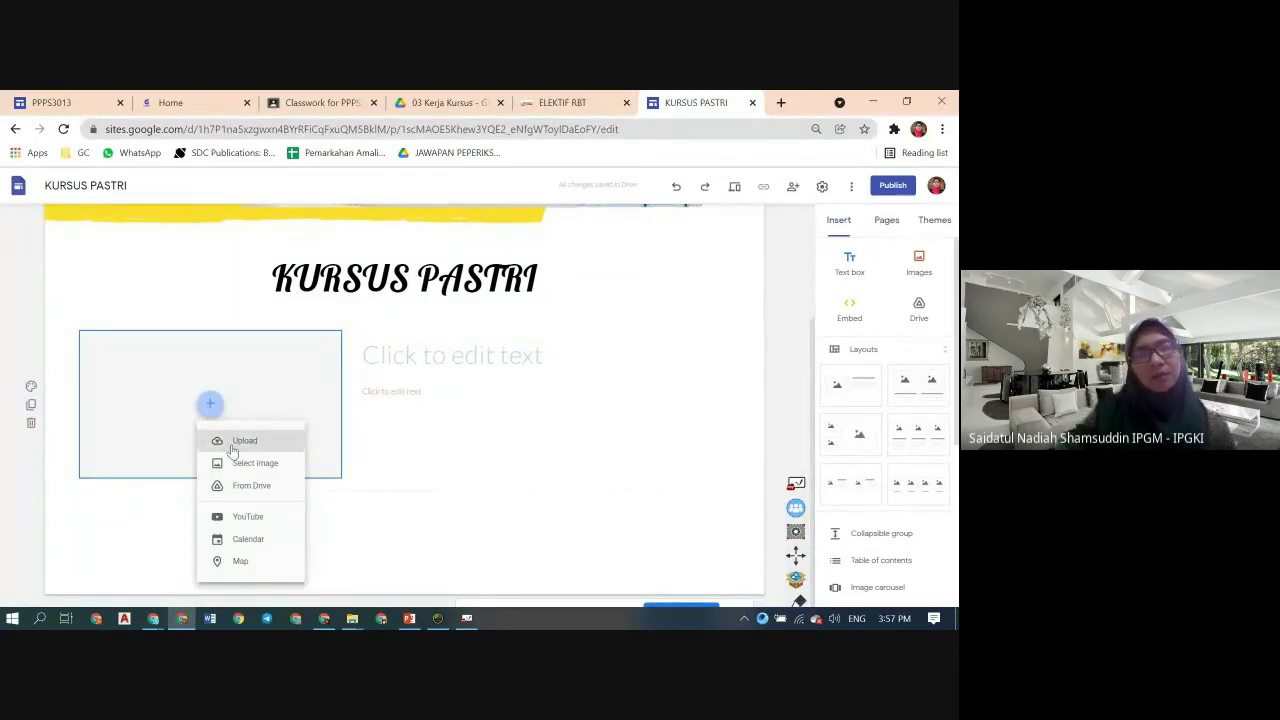
click(259, 446)
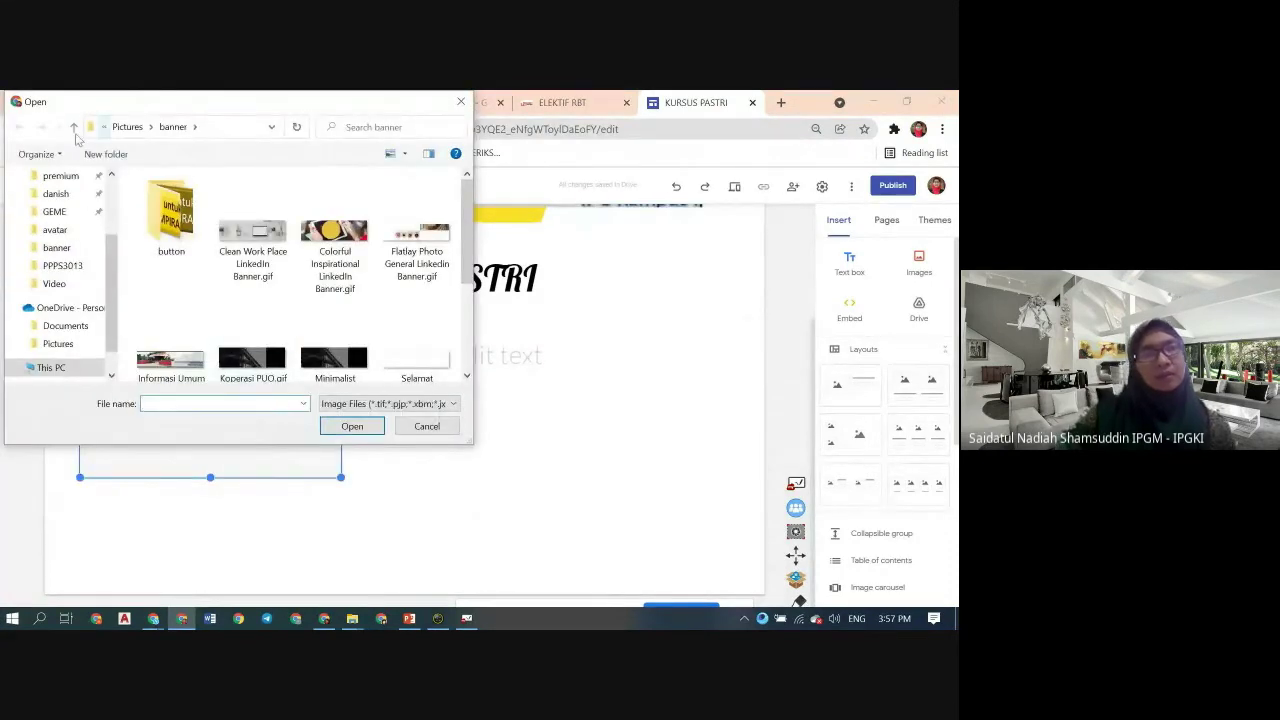
click(74, 128)
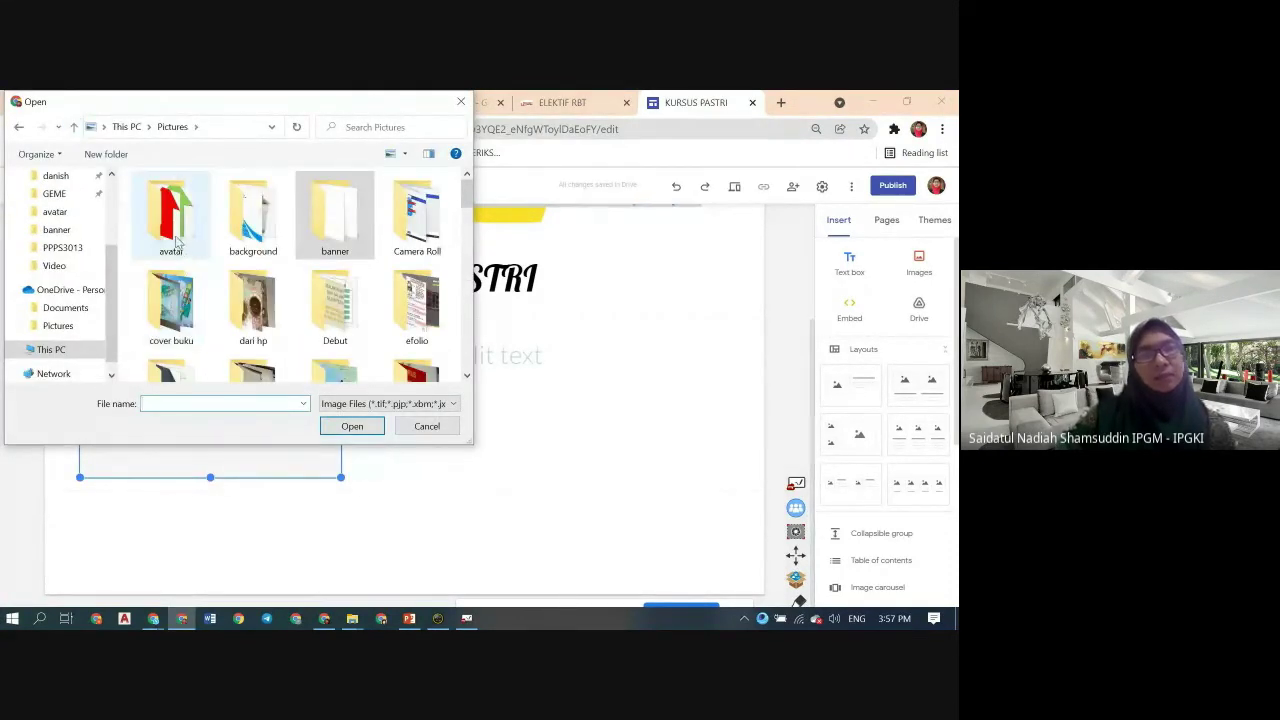
scroll(176, 240, down, 10)
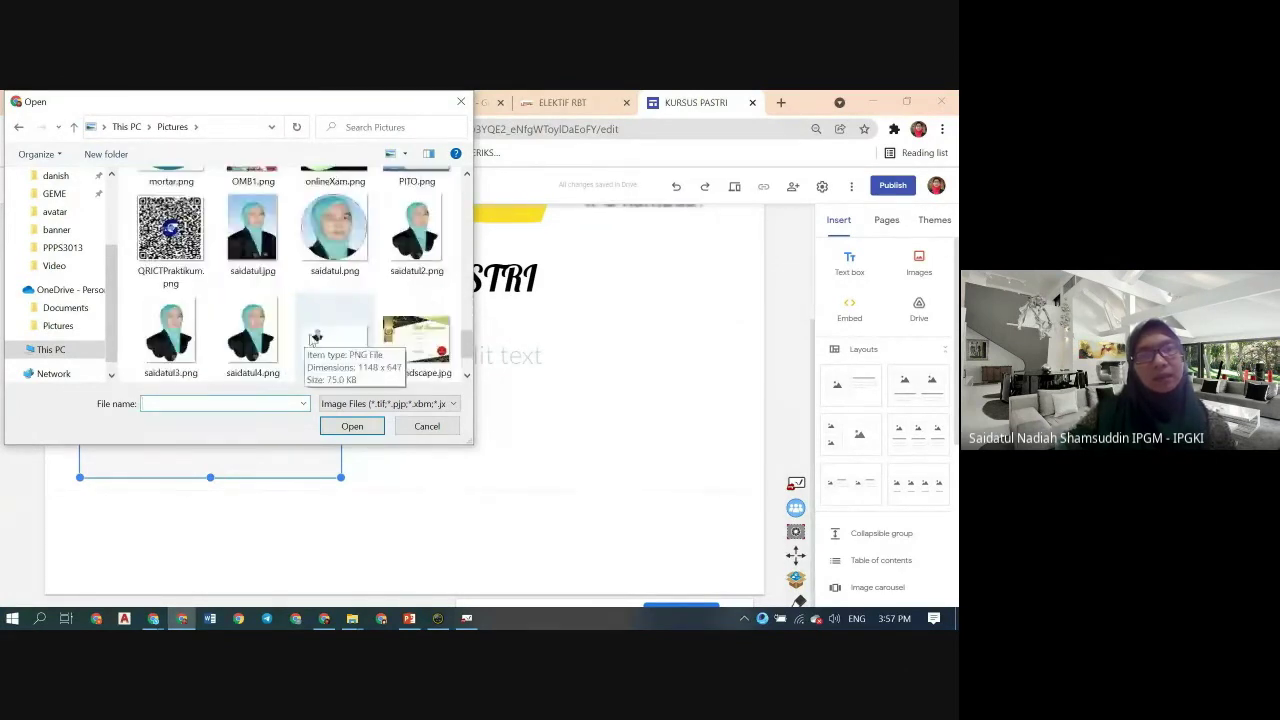
click(318, 337)
click(352, 426)
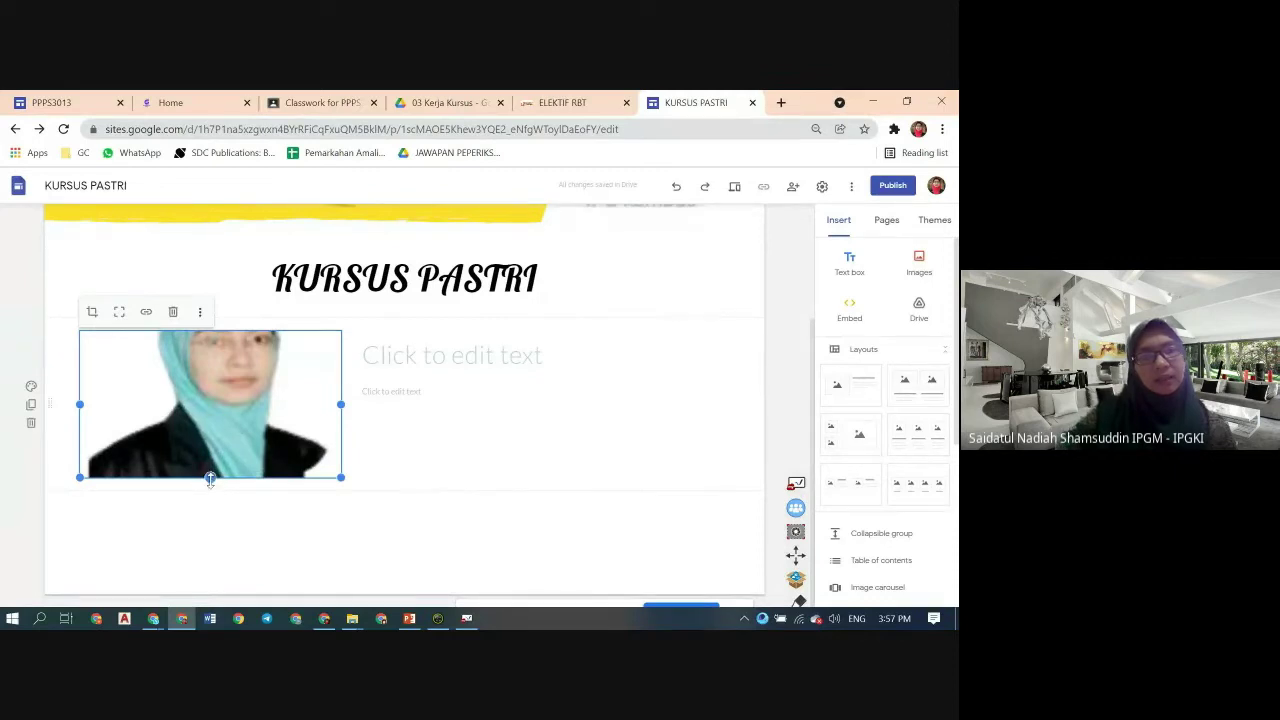
- Uncrop the portrait photo to show it in full and shrink it to about half of its original placeholder width
drag(212, 475, 240, 585)
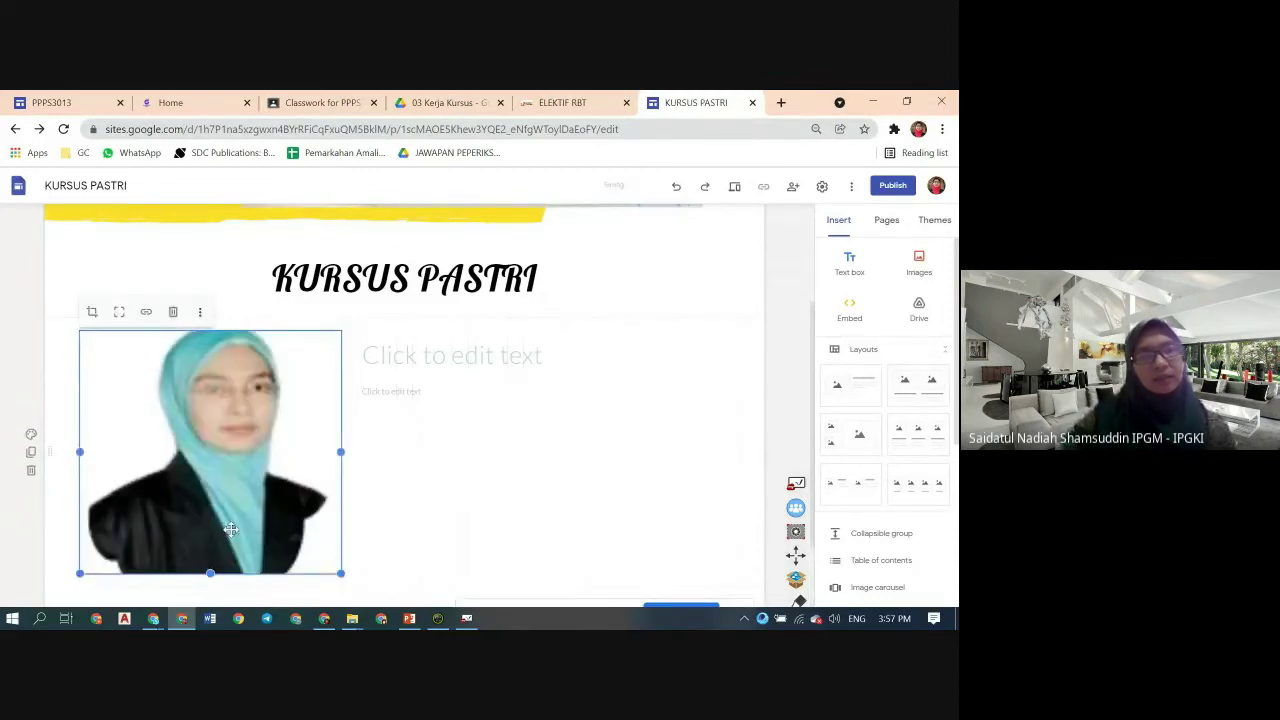
click(119, 313)
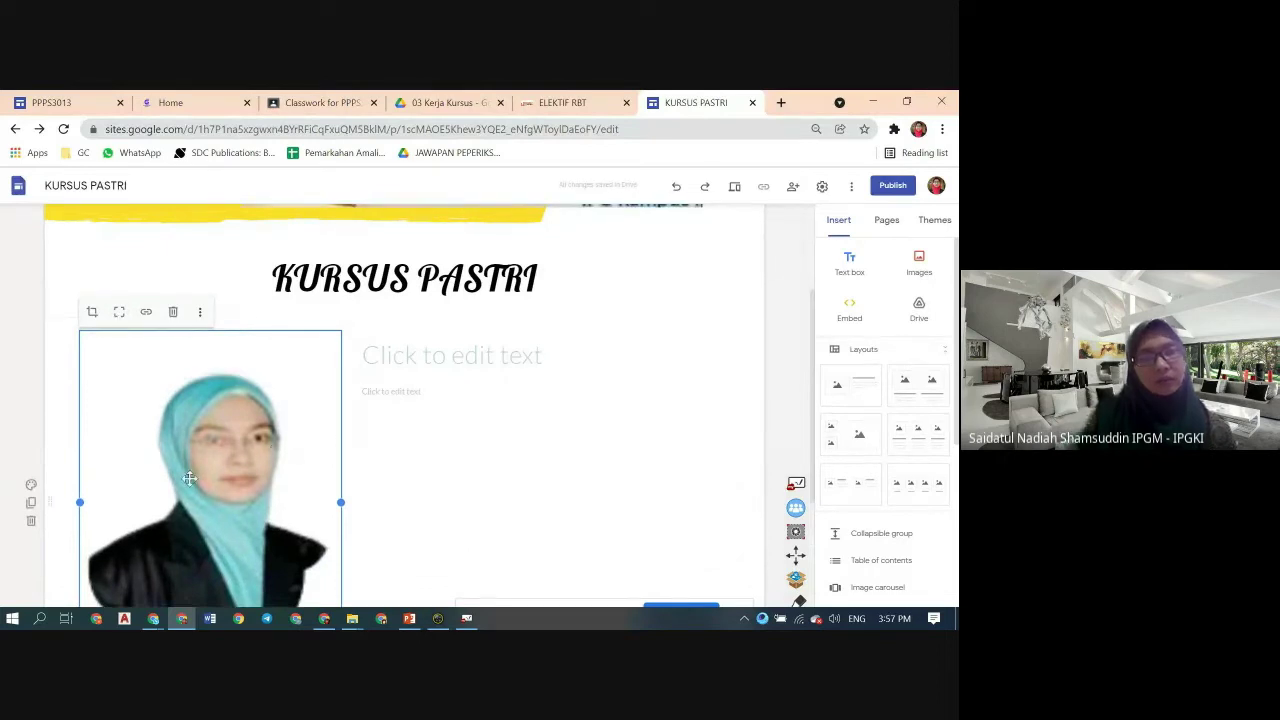
scroll(294, 471, down, 3)
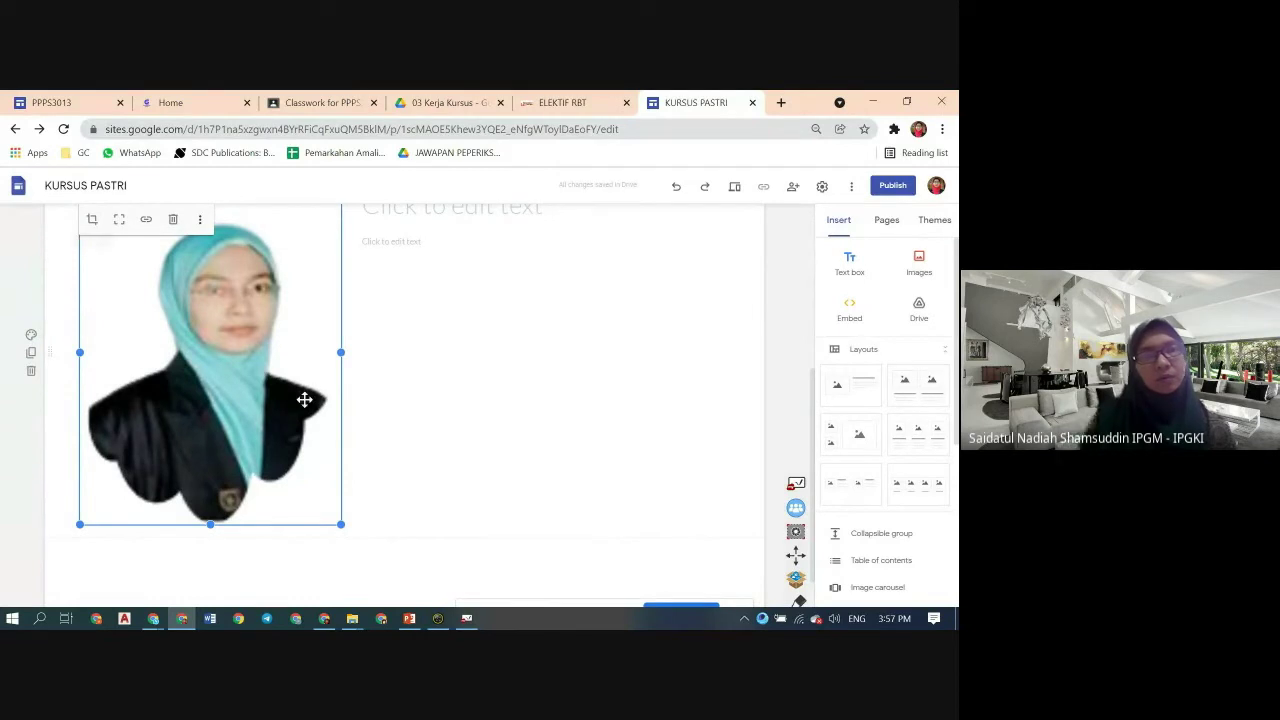
drag(341, 524, 274, 407)
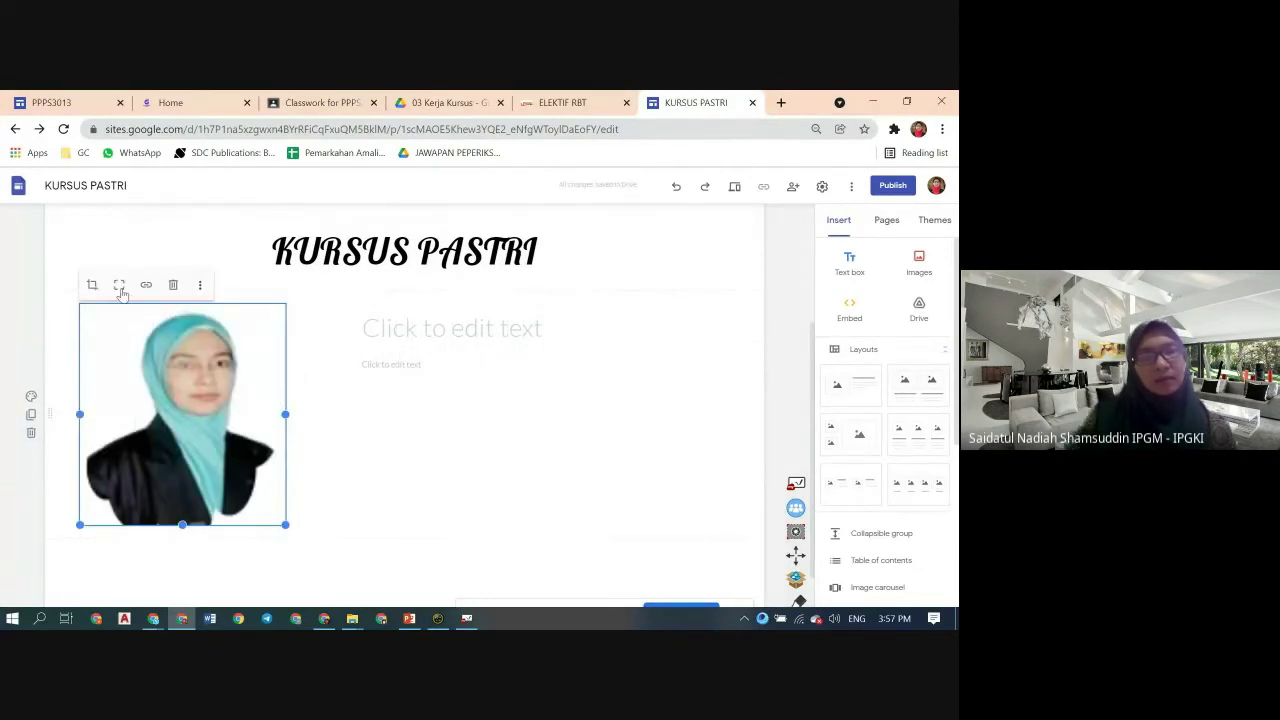
click(120, 289)
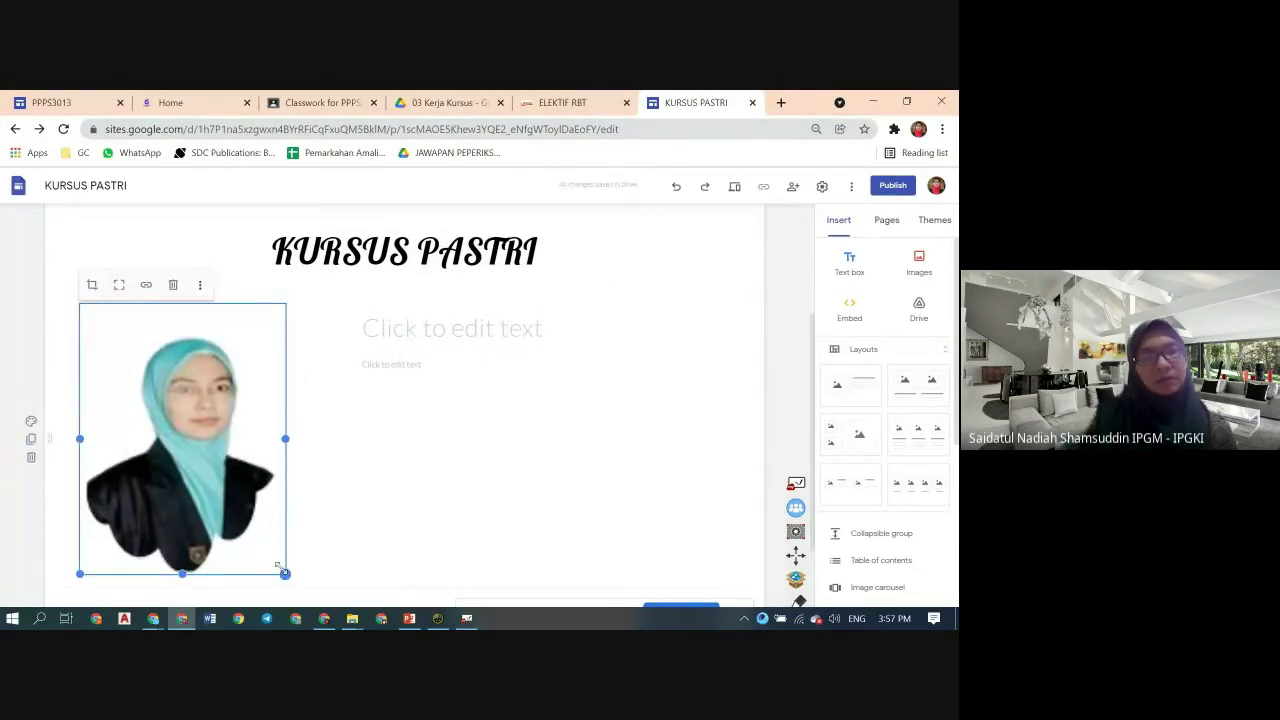
drag(285, 573, 226, 490)
click(287, 464)
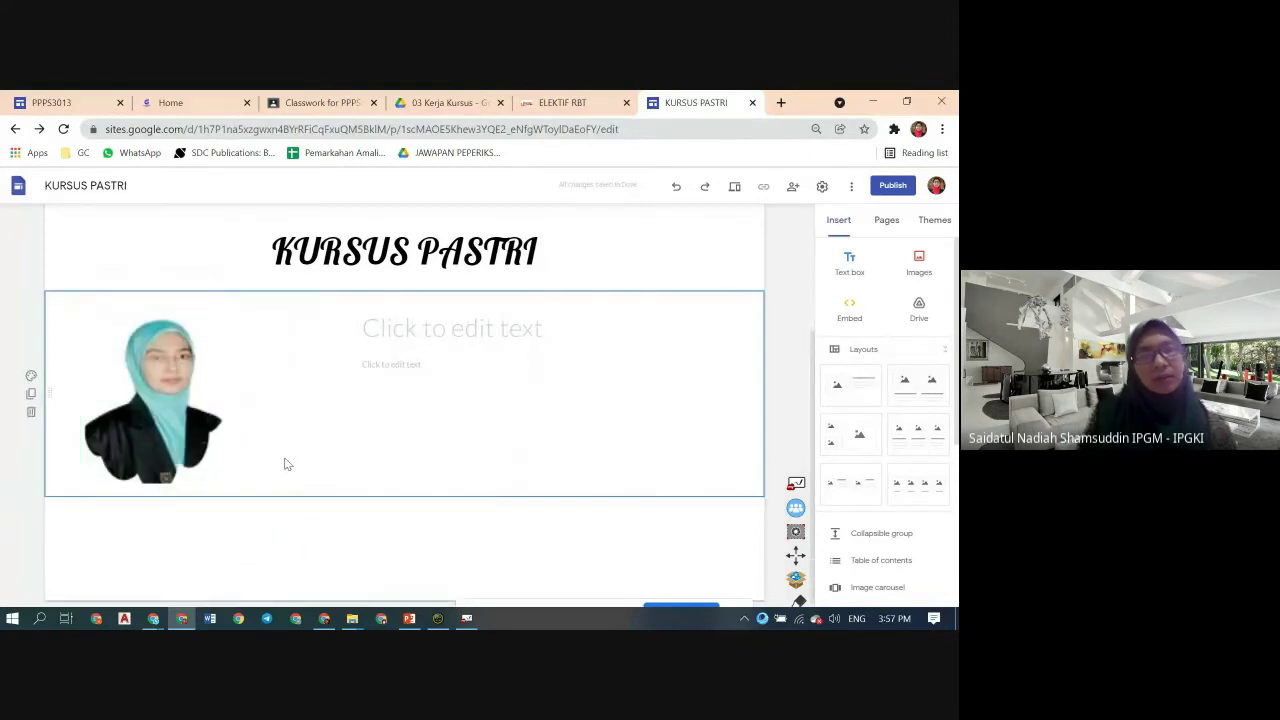
- Enter "Biodata Pensyarah" as the heading beside the portrait photo
click(405, 330)
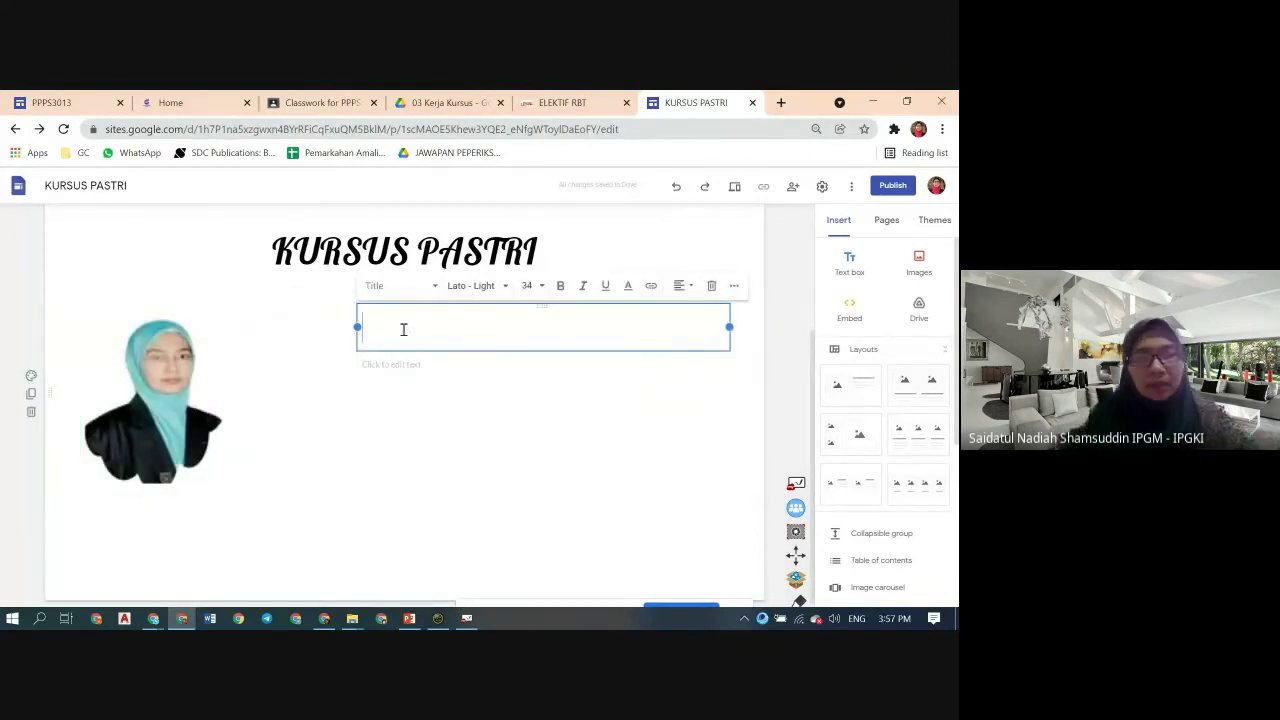
text(Bi)
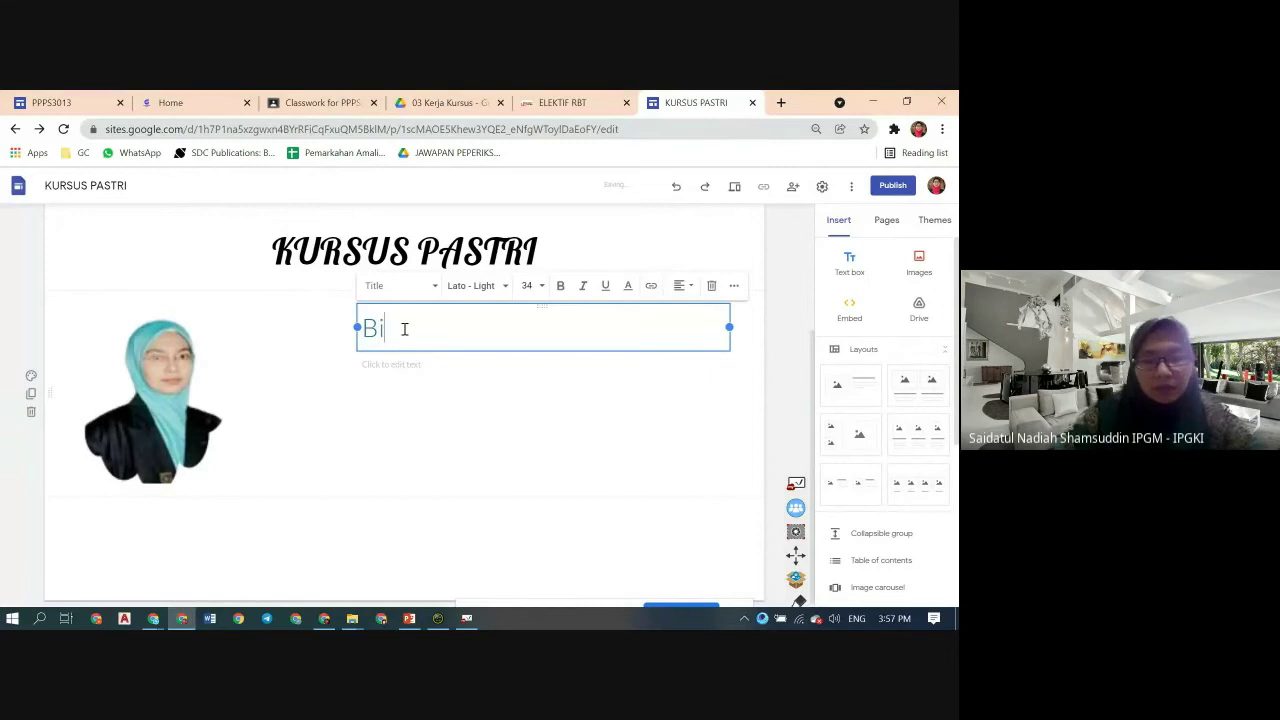
text(odata P)
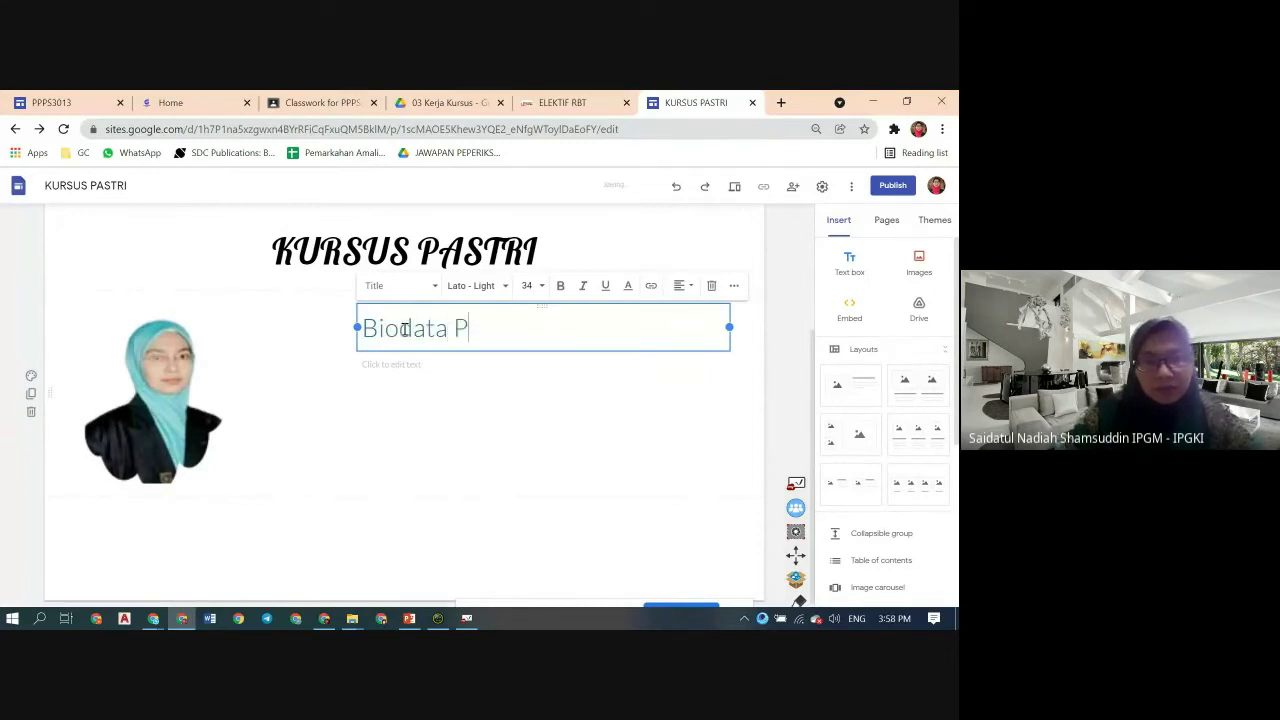
key(BackSpace)
key(BackSpace)
text(en)
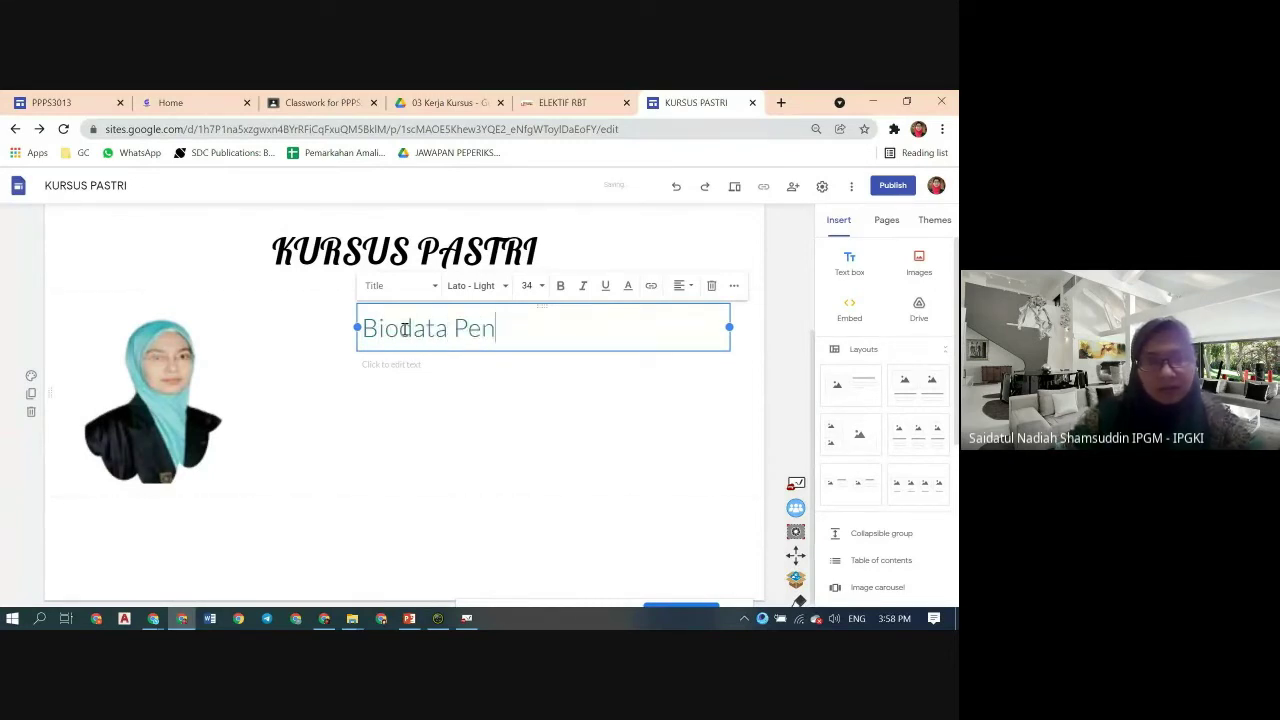
text(syarah)
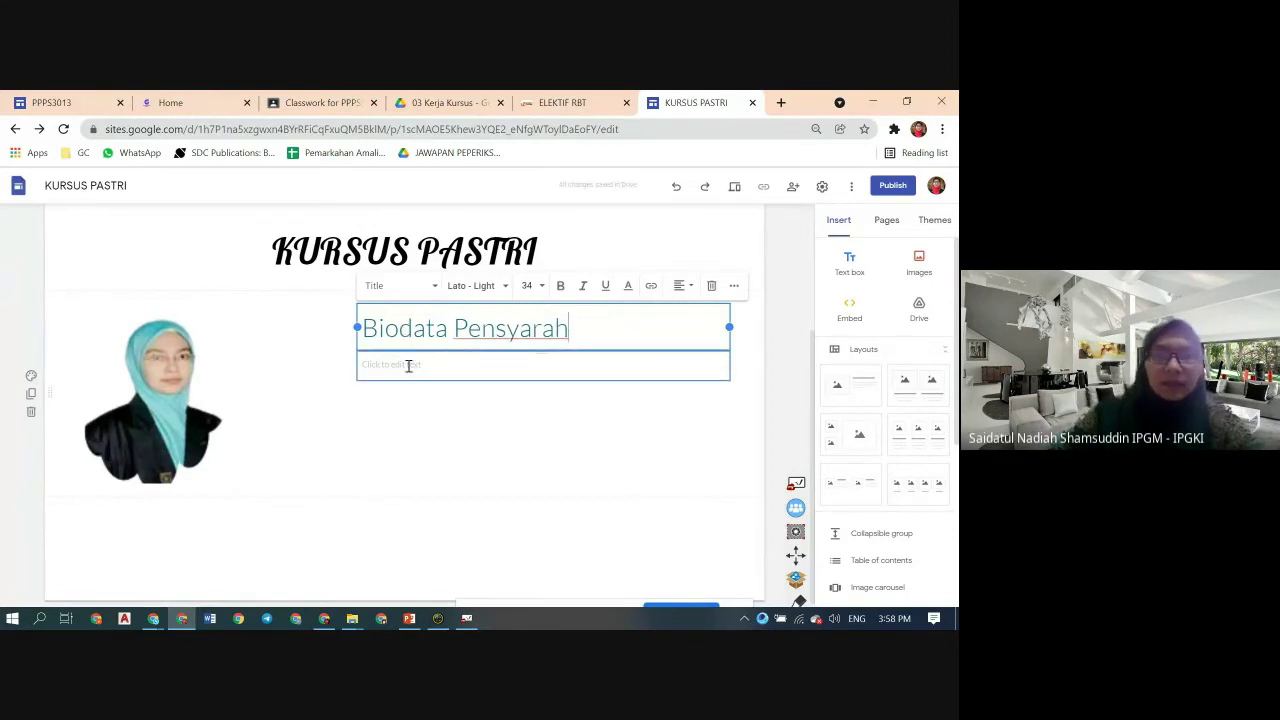
- Enter "NAMA:" followed by the lecturer's full name in the text field below the "Biodata Pensyarah" heading
click(408, 364)
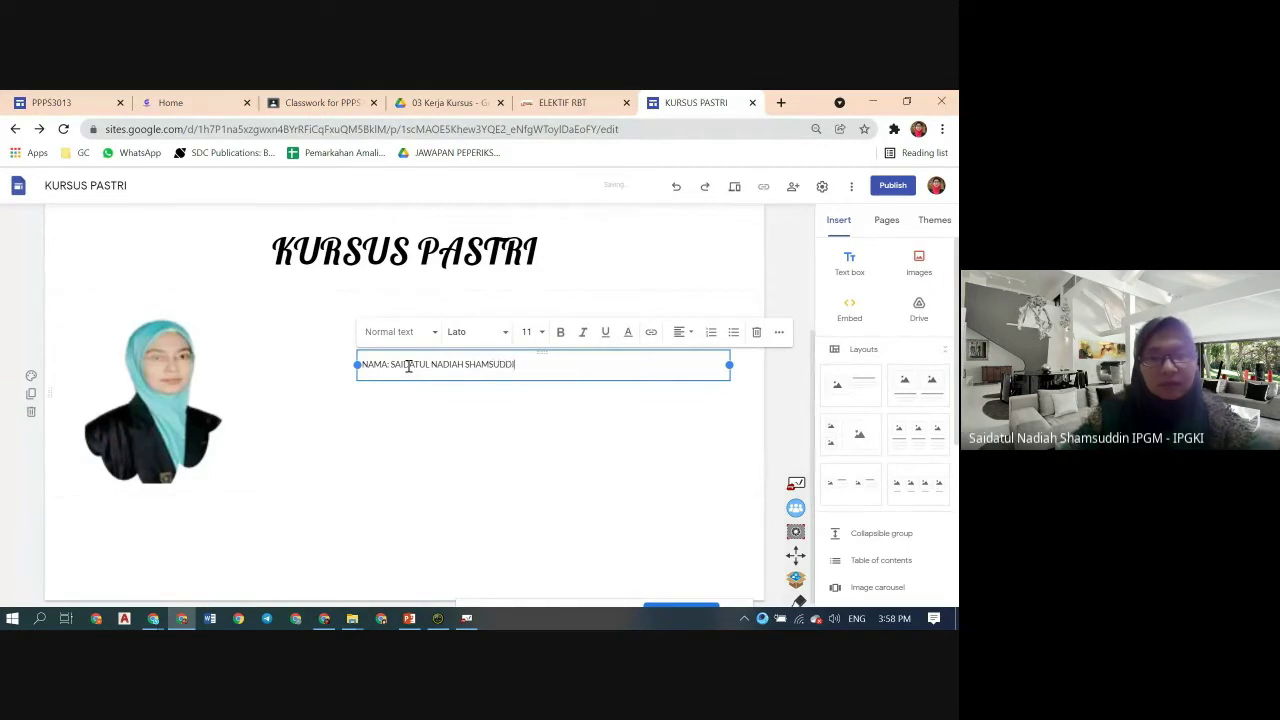
click(481, 405)
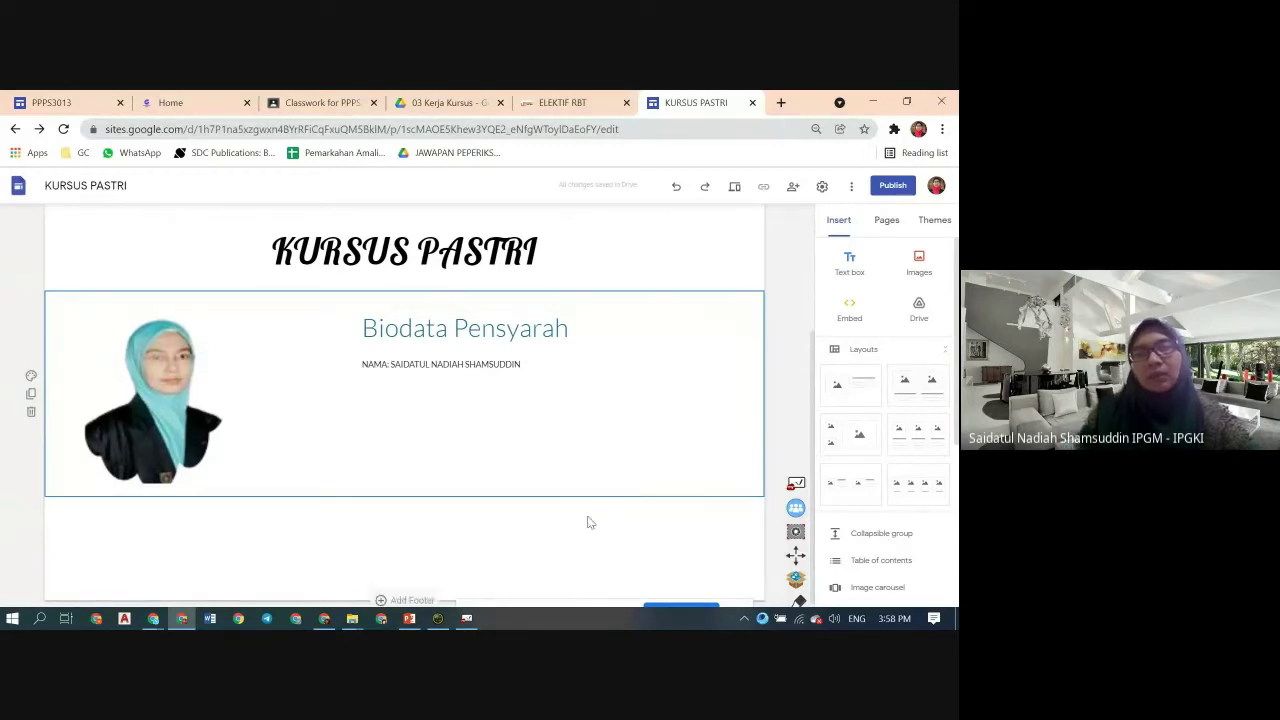
- Insert an empty text box below the biodata section and upload the circular portrait image from the Pictures folder
scroll(587, 519, down, 1)
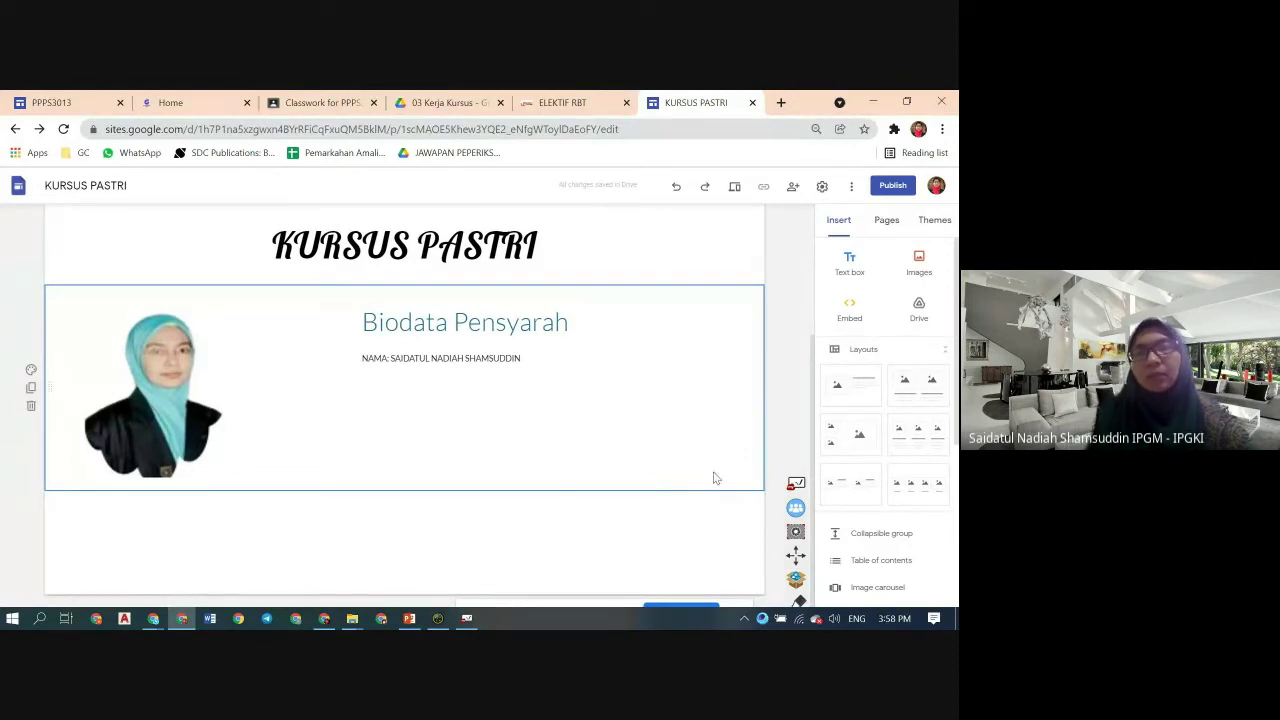
click(850, 262)
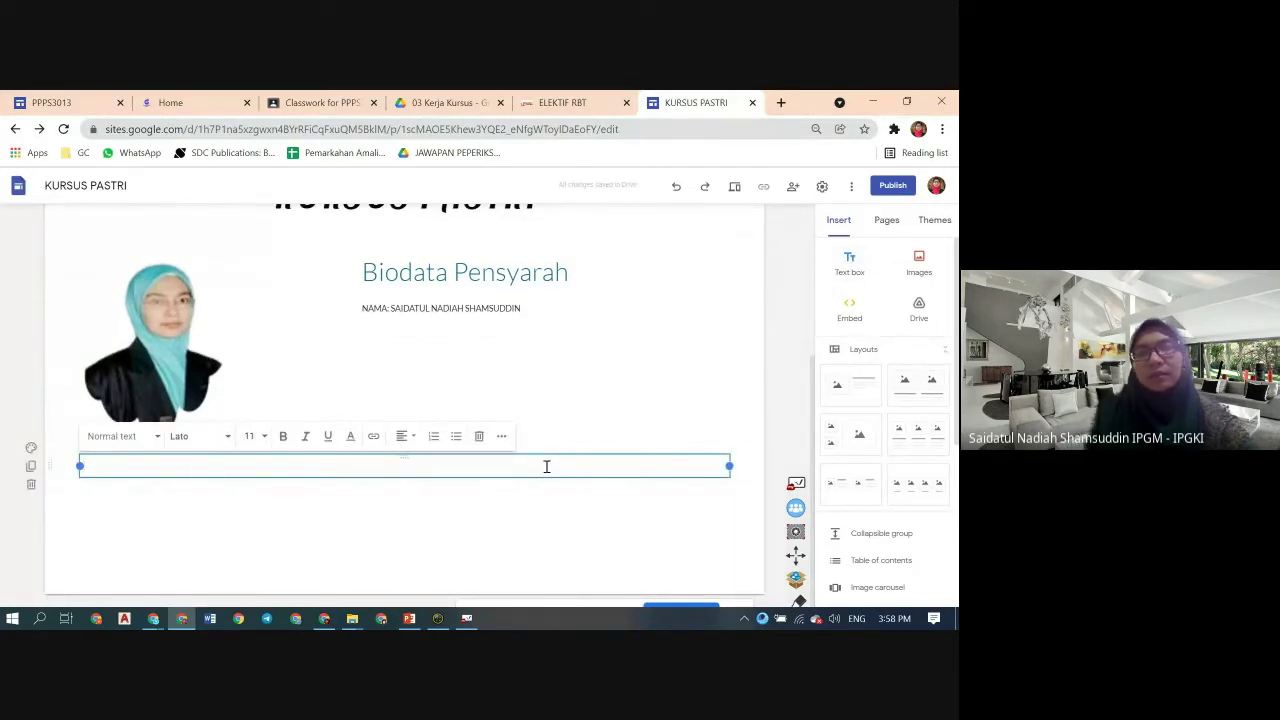
click(919, 265)
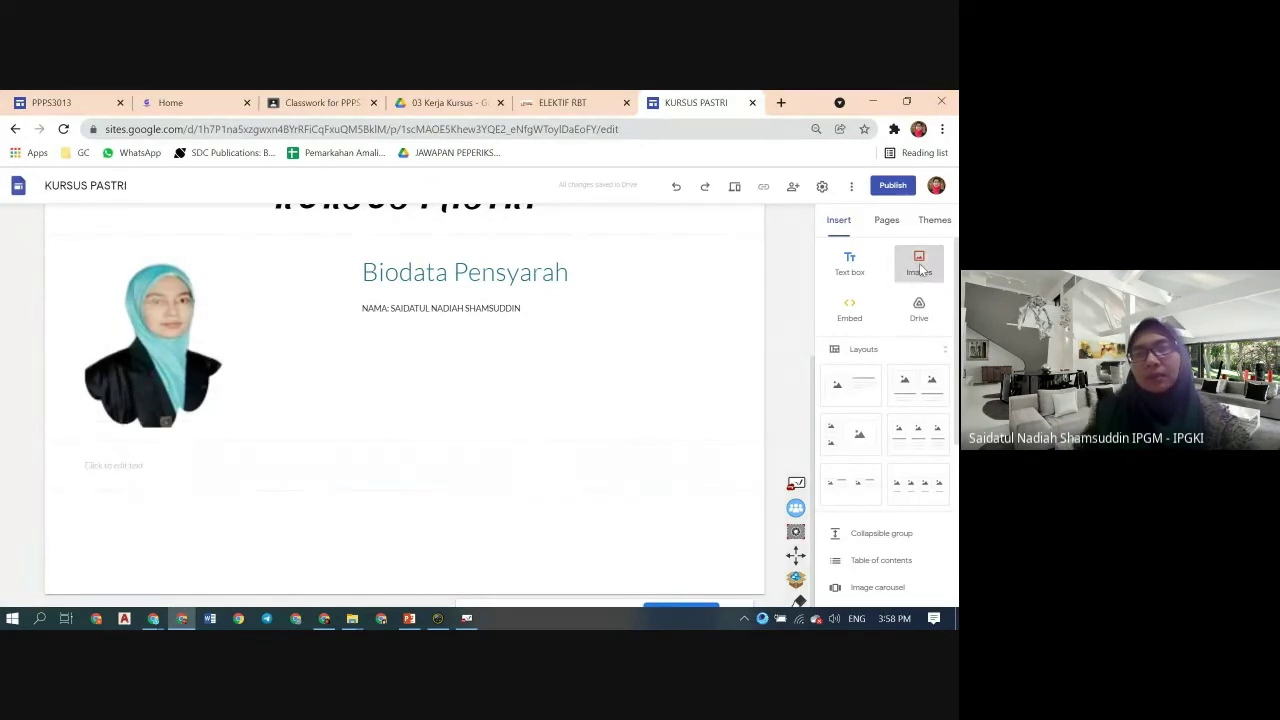
click(904, 305)
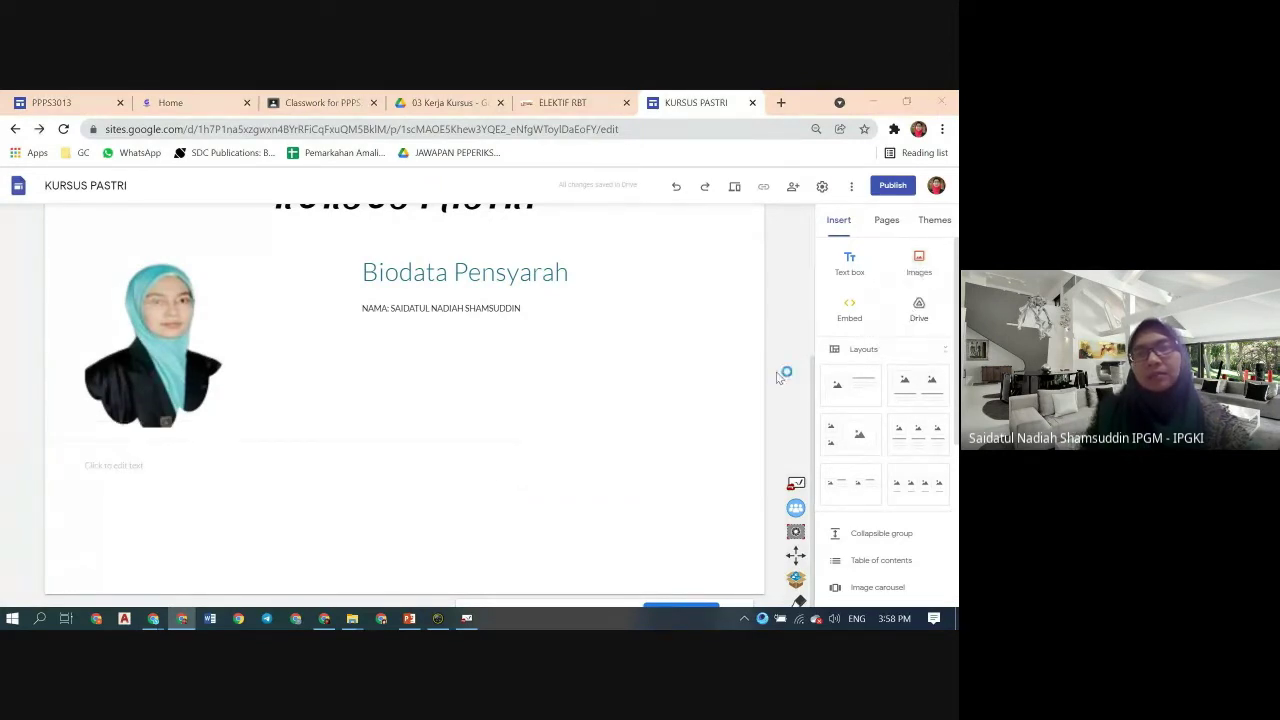
scroll(246, 272, down, 10)
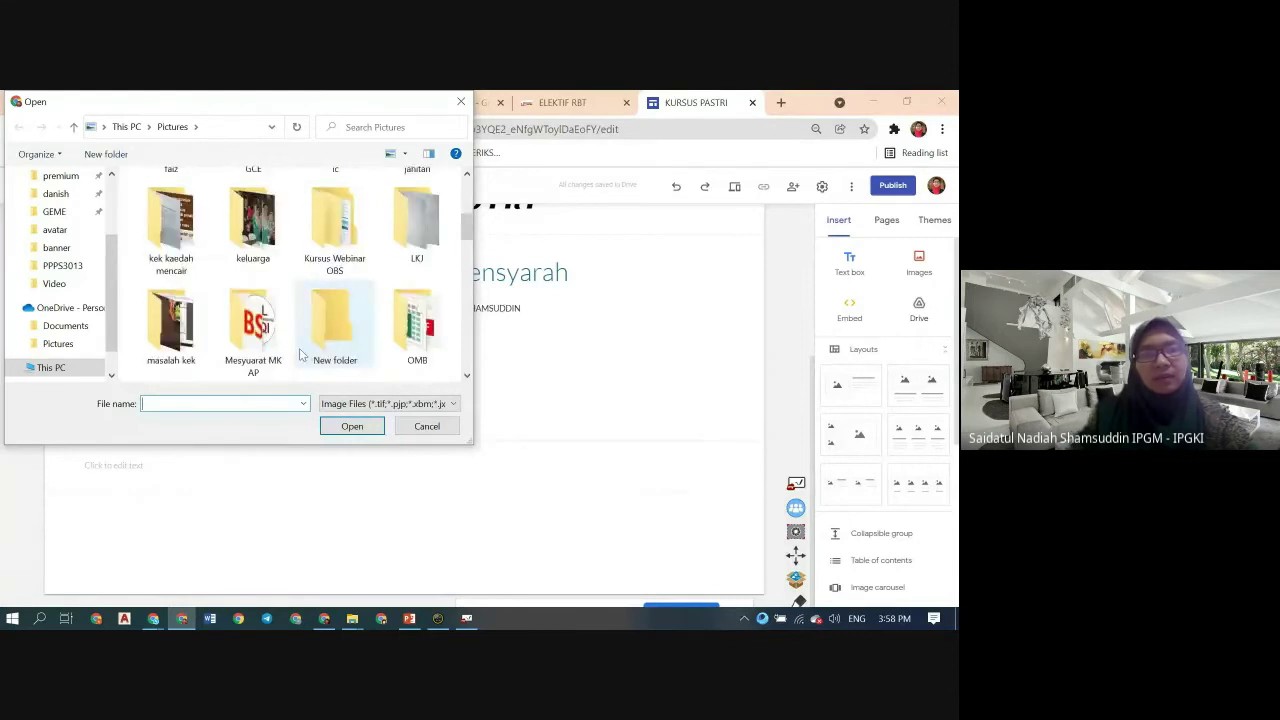
scroll(310, 370, down, 5)
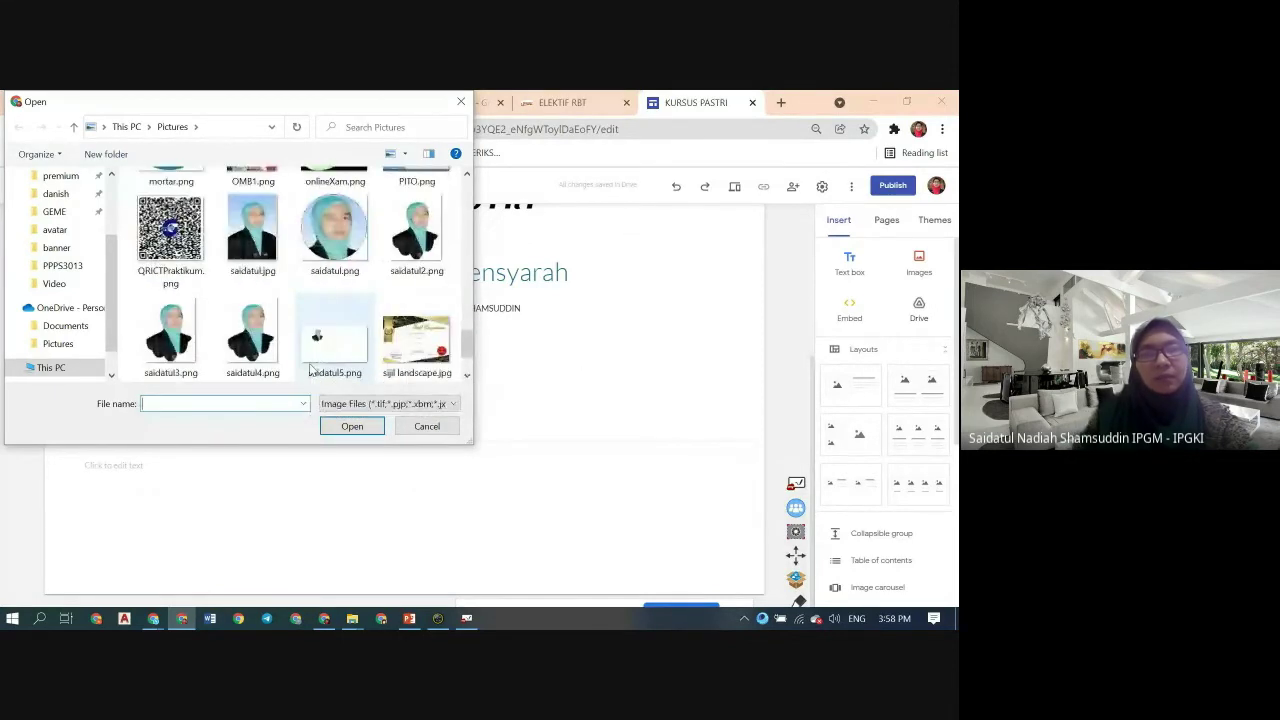
click(252, 230)
click(334, 230)
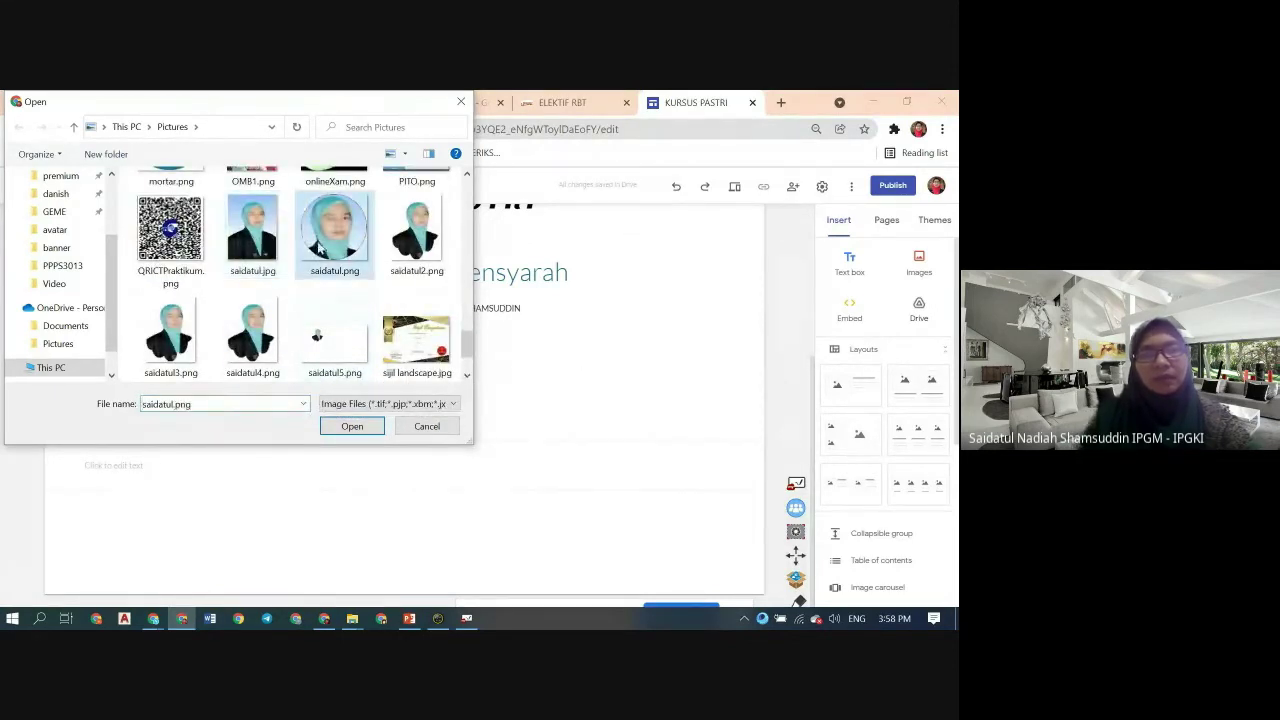
click(352, 426)
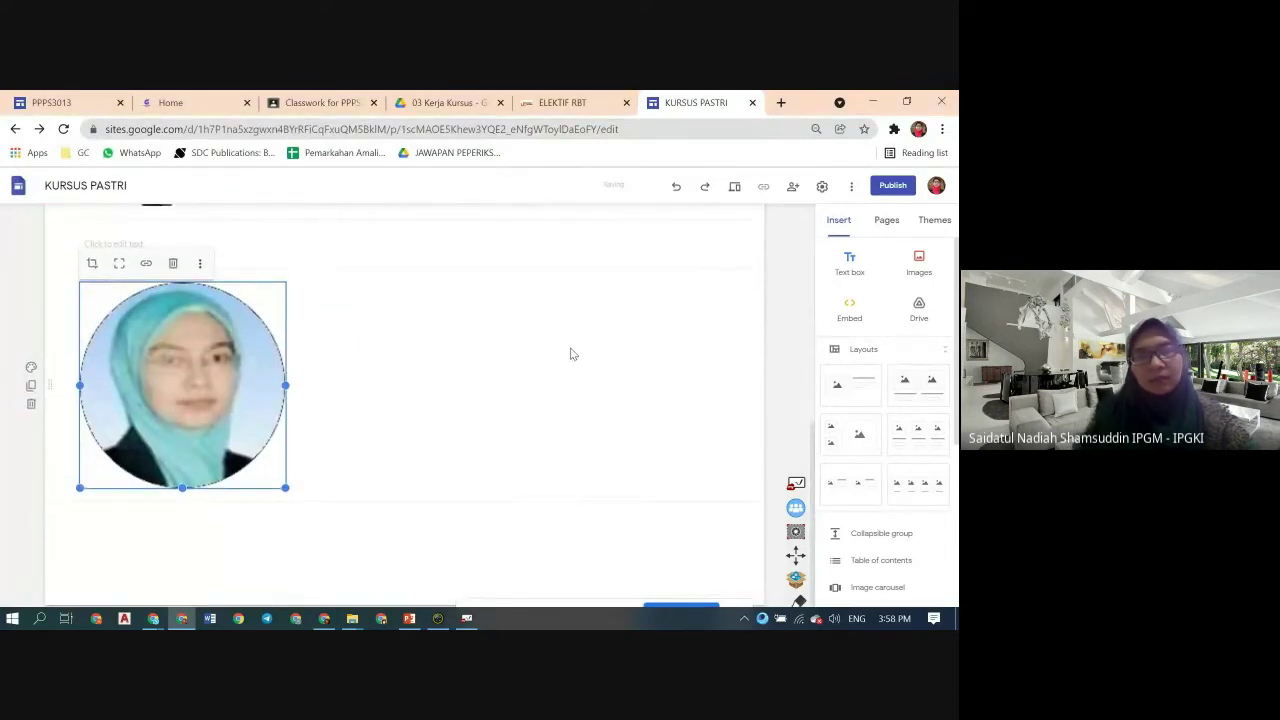
- Shrink the circular portrait to about half its size, place it before the empty text box in the same row, and activate that text box
scroll(330, 455, up, 2)
drag(253, 474, 88, 392)
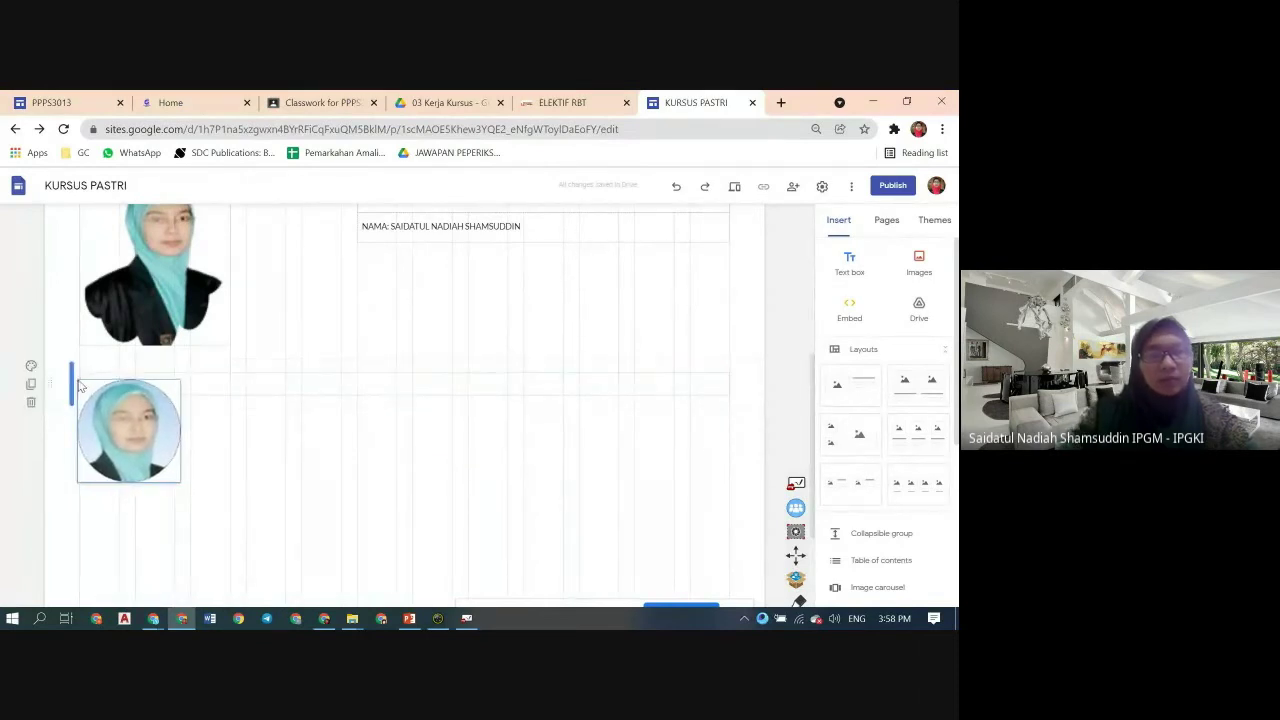
click(145, 432)
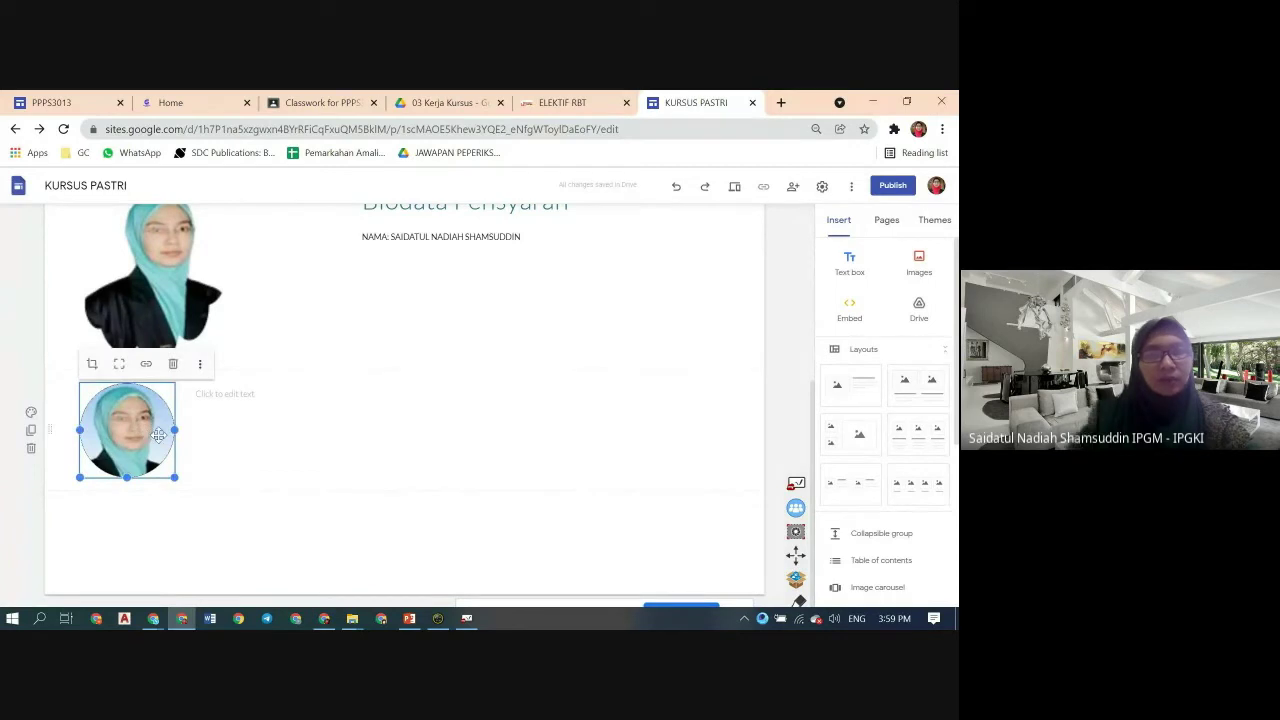
click(237, 399)
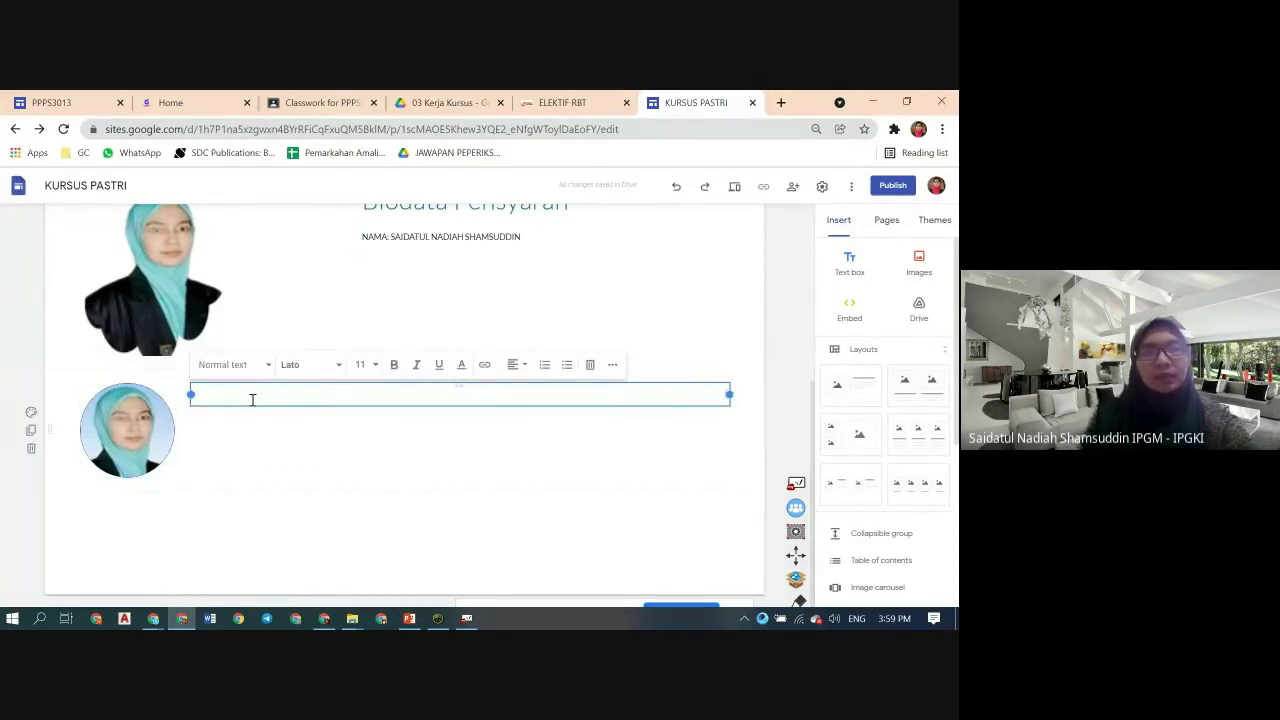
- Switch to the PowerPoint slide show and reveal the "Menetapkan icon" and "Mengubah setting" items on the homepage slide
scroll(361, 390, up, 1)
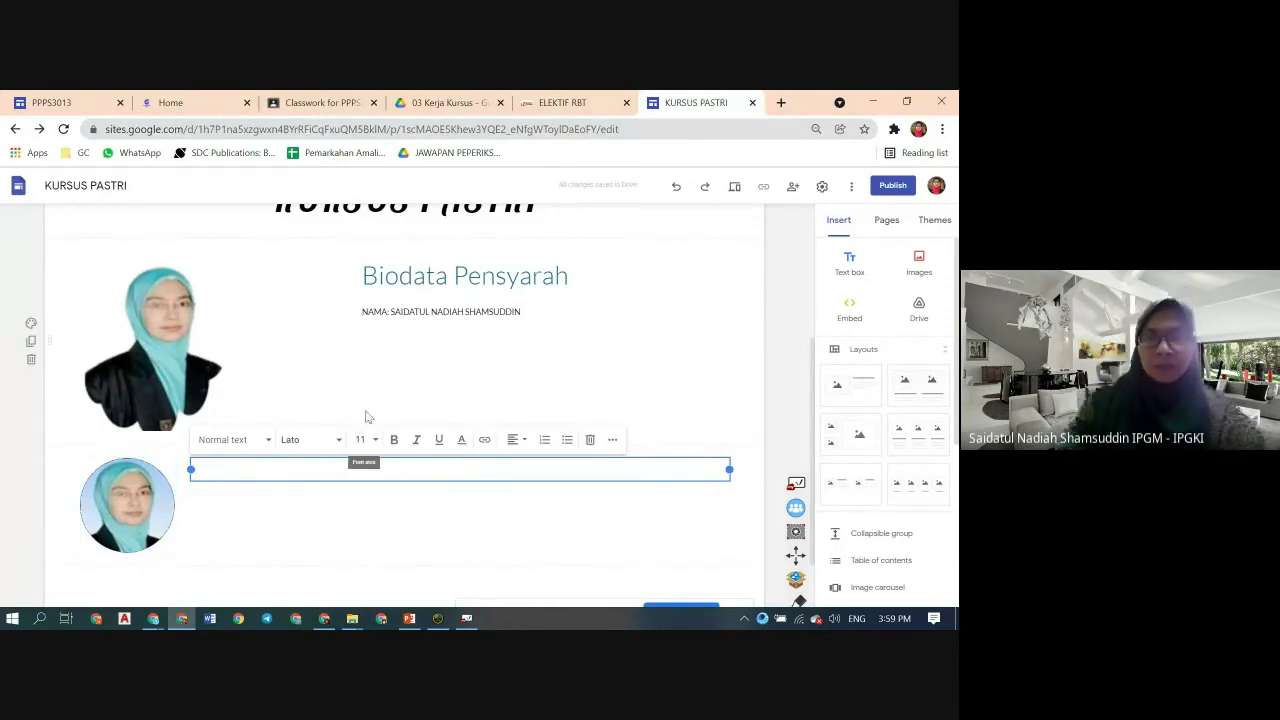
scroll(388, 402, up, 3)
scroll(390, 398, up, 2)
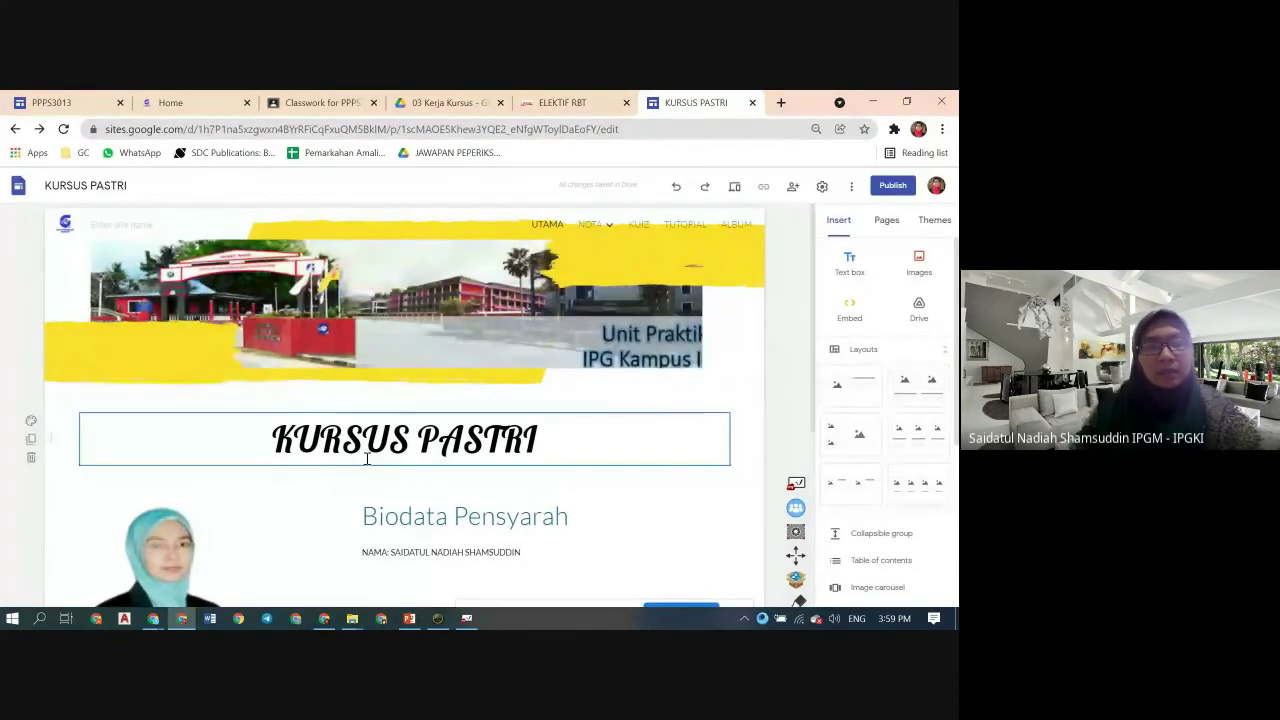
click(409, 618)
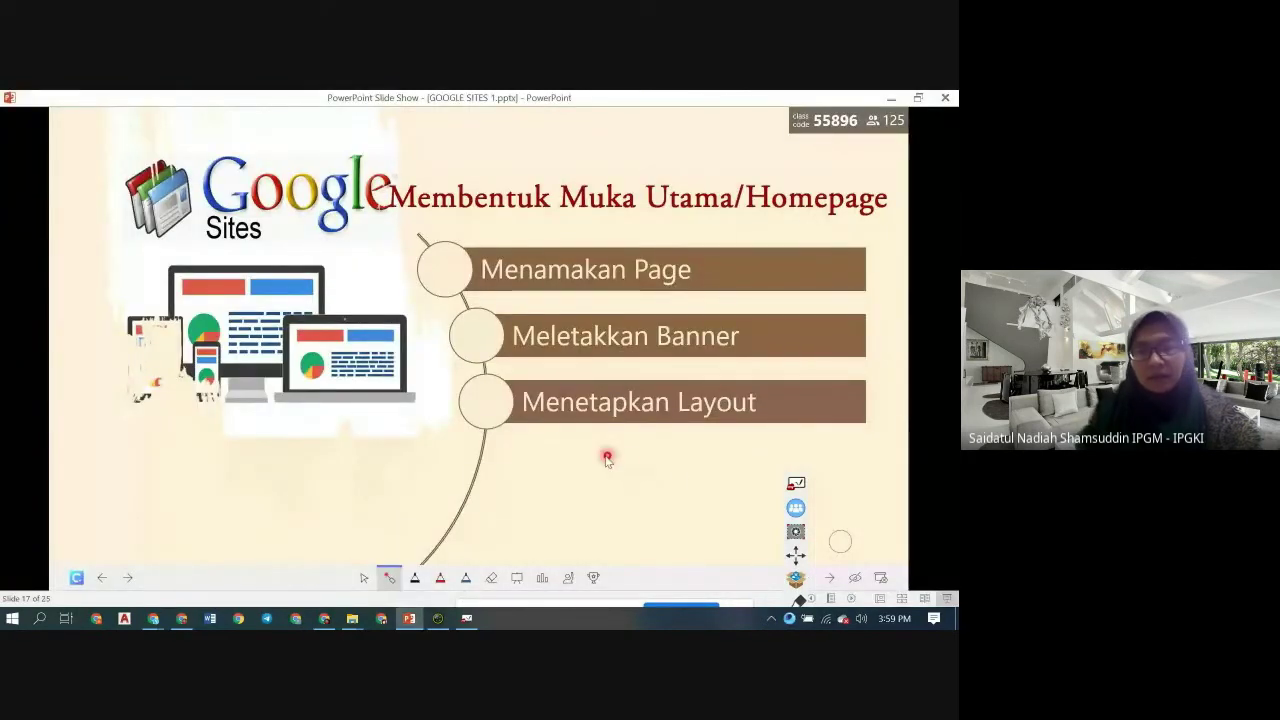
click(828, 580)
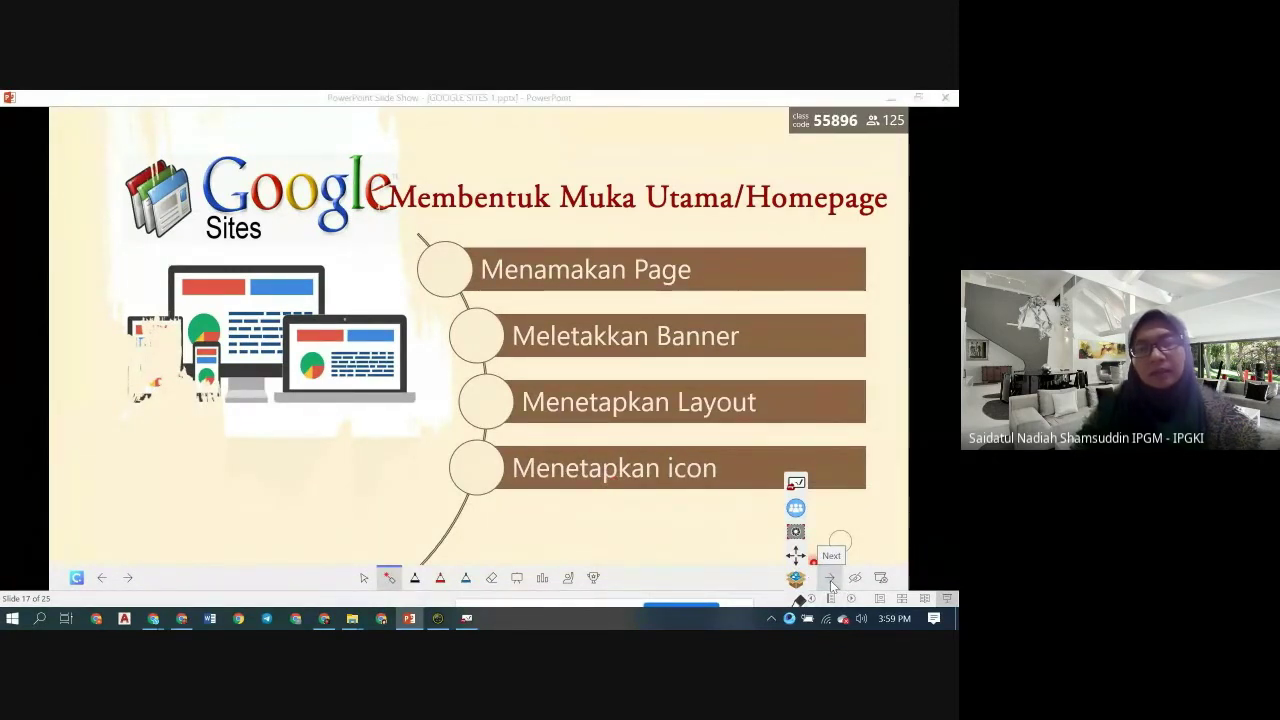
click(831, 583)
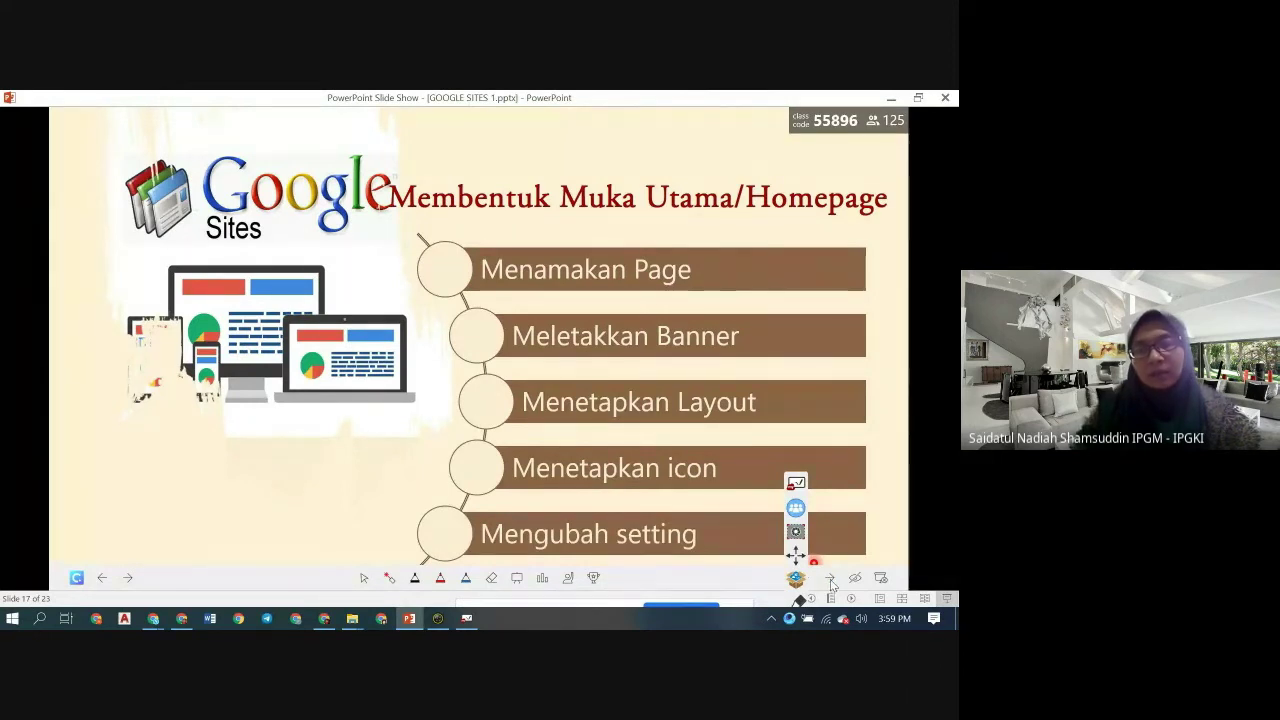
- Advance the slide show to "Meletakkan Maklumat/Content dalam Sites" with the laser pointer on and reveal the "Teks" item
click(831, 580)
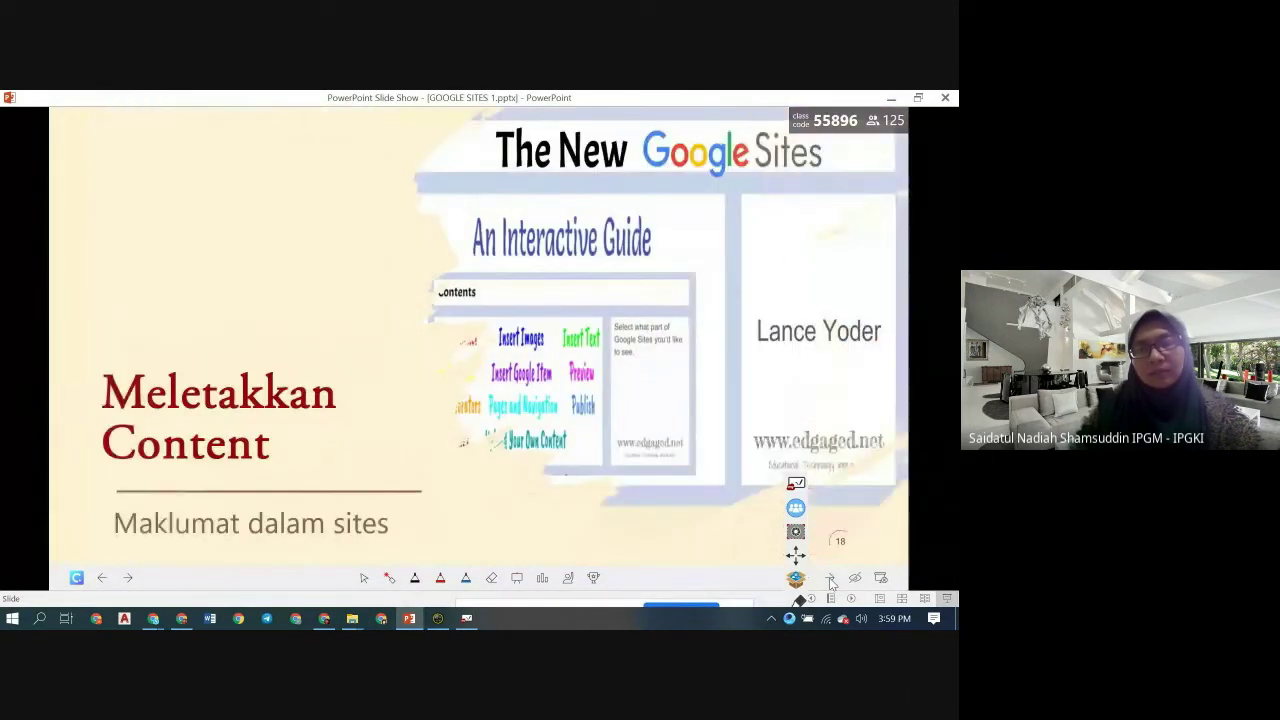
key(ctrl+l)
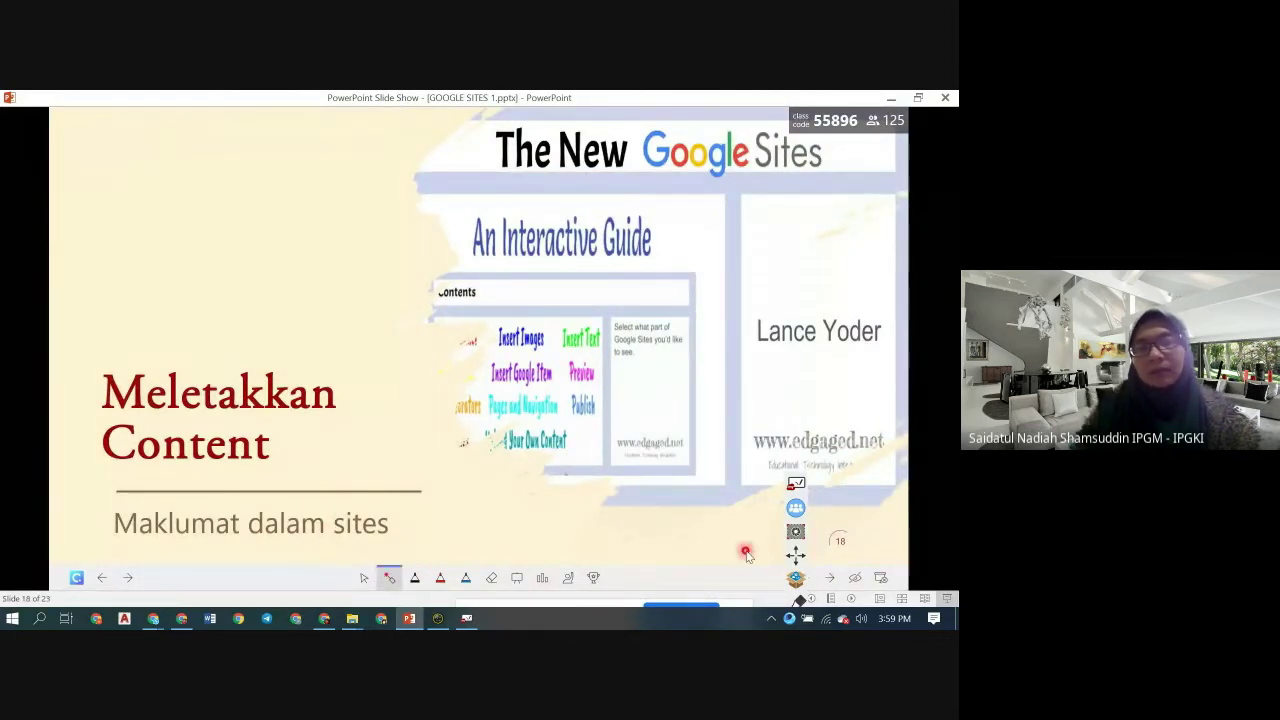
click(831, 580)
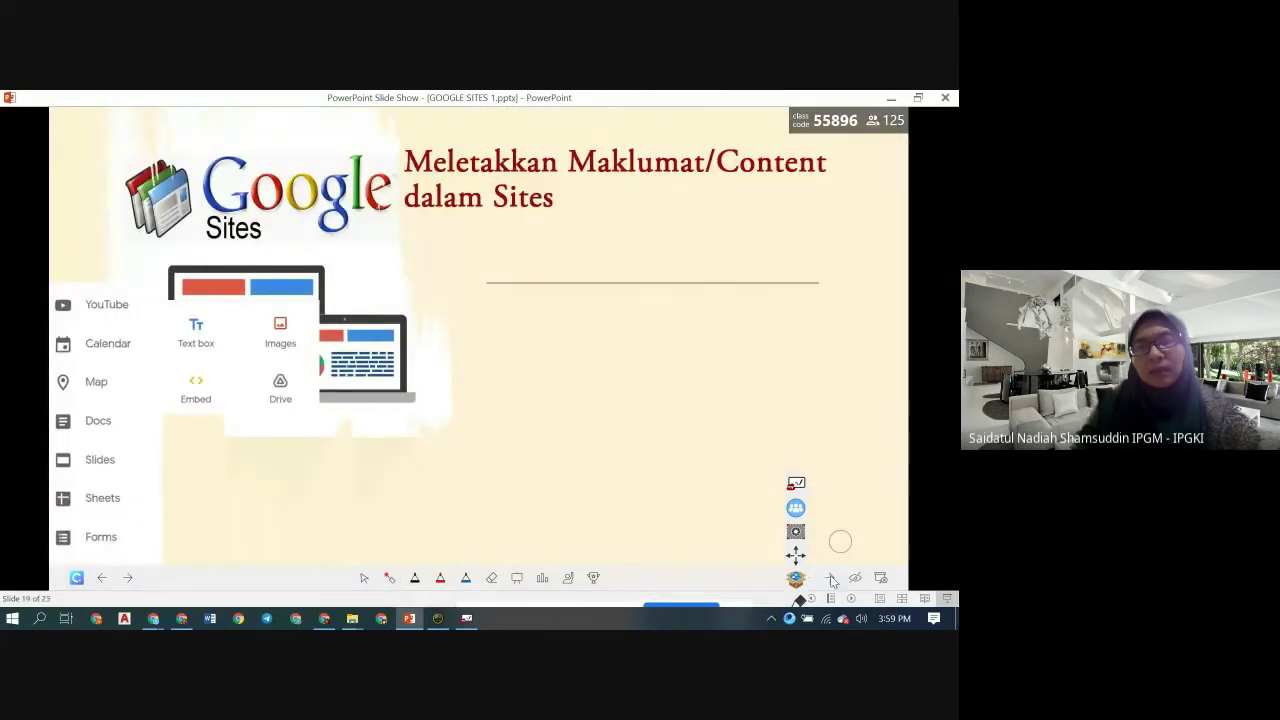
click(831, 580)
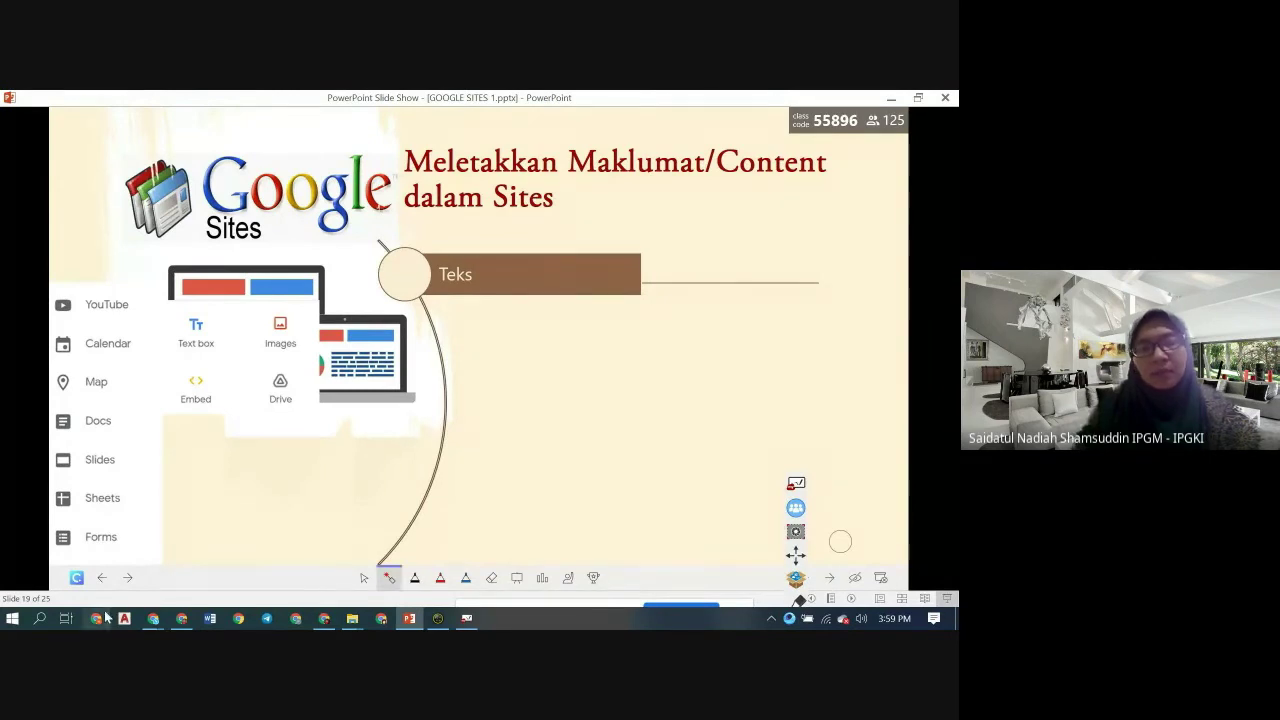
- Show the ELEKTIF RBT site in the other Chrome window and return to the KURSUS PASTRI site
click(153, 620)
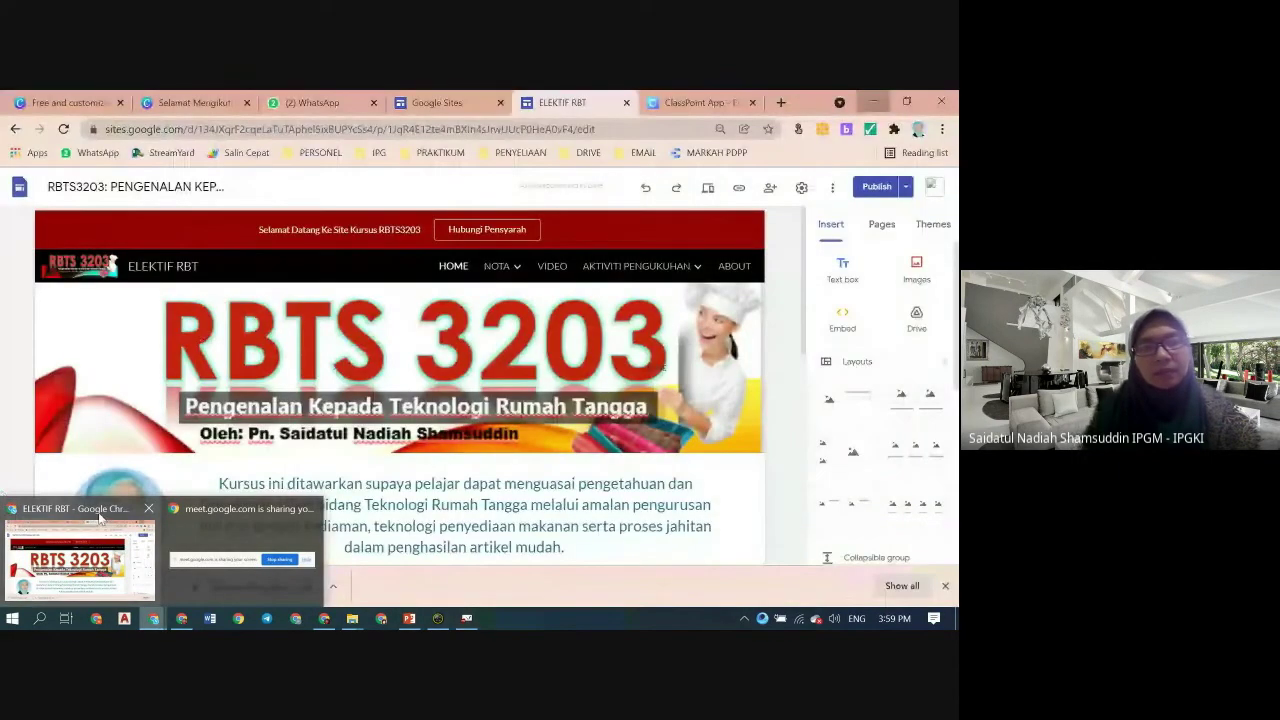
click(100, 515)
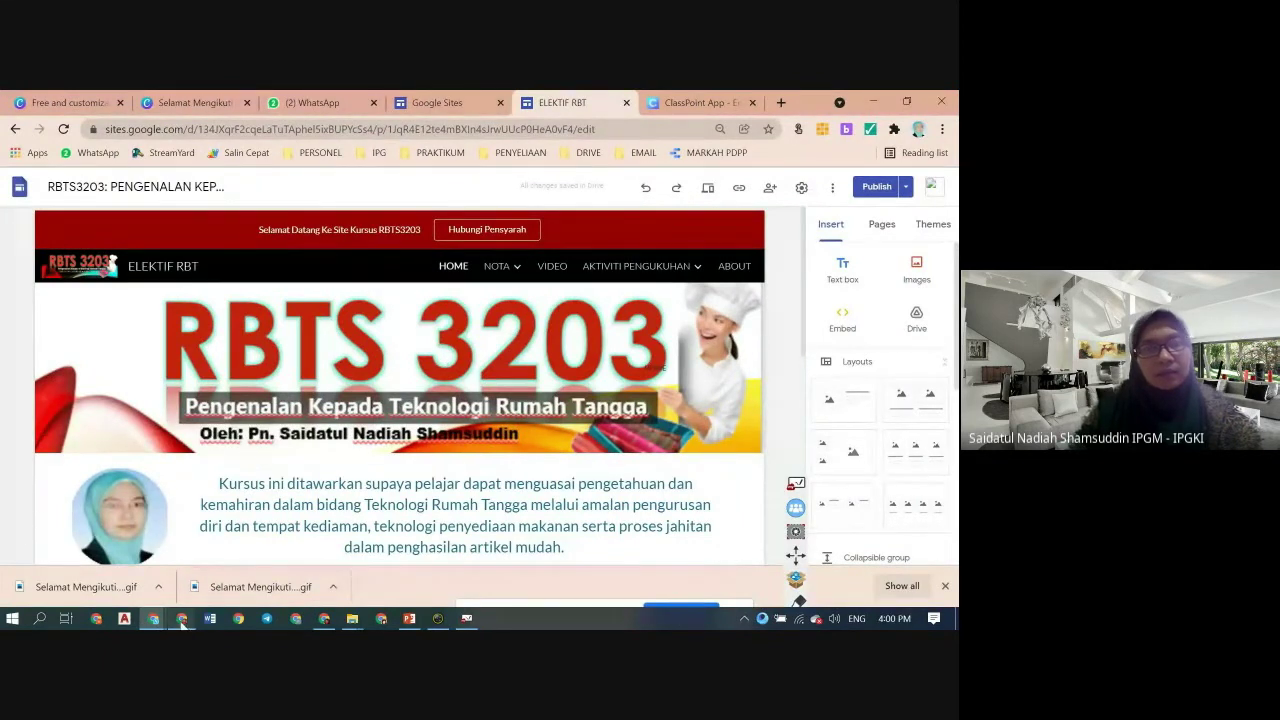
key(alt+Tab)
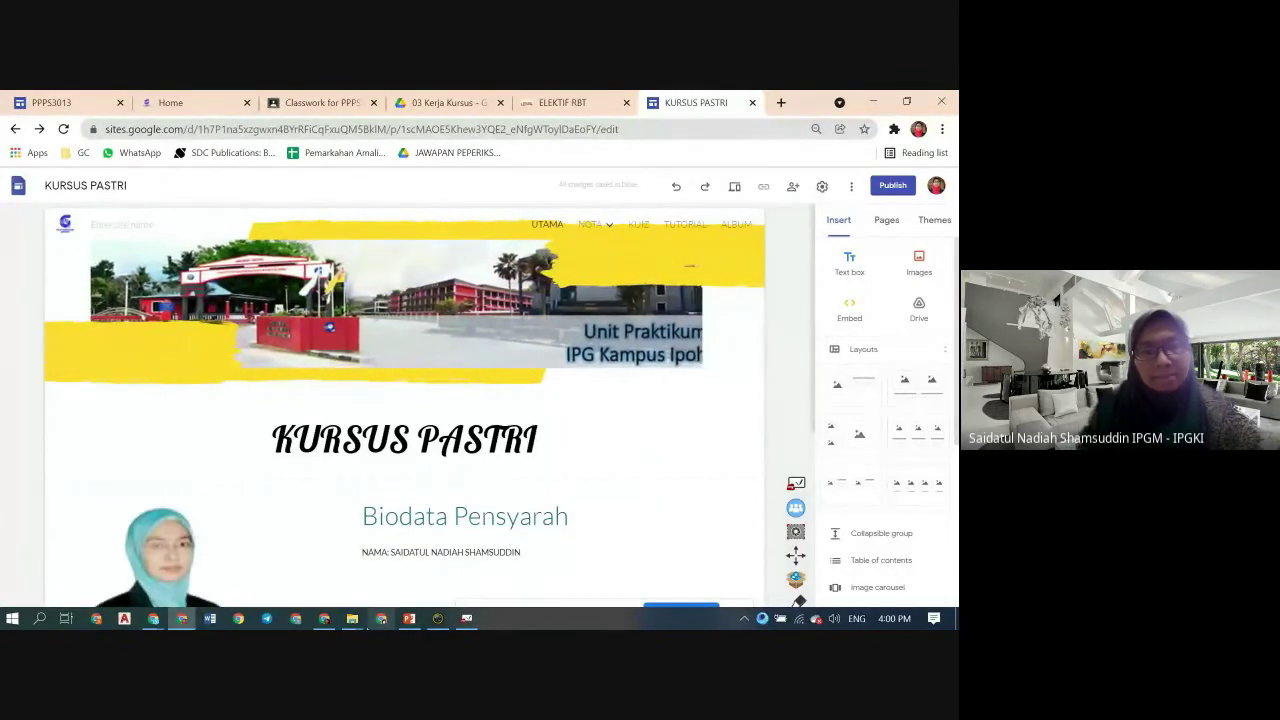
- Switch to the PowerPoint slide show to present the "Gambar" item and return to the KURSUS PASTRI site in Chrome
click(409, 619)
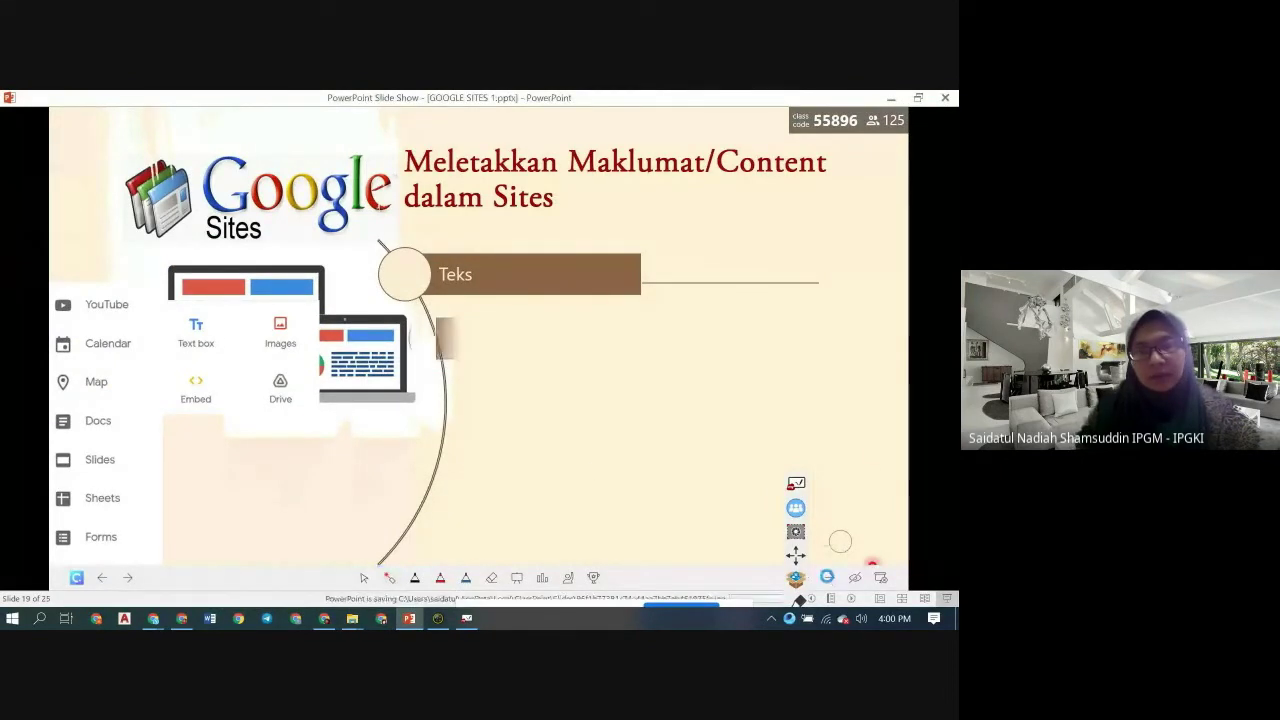
click(389, 577)
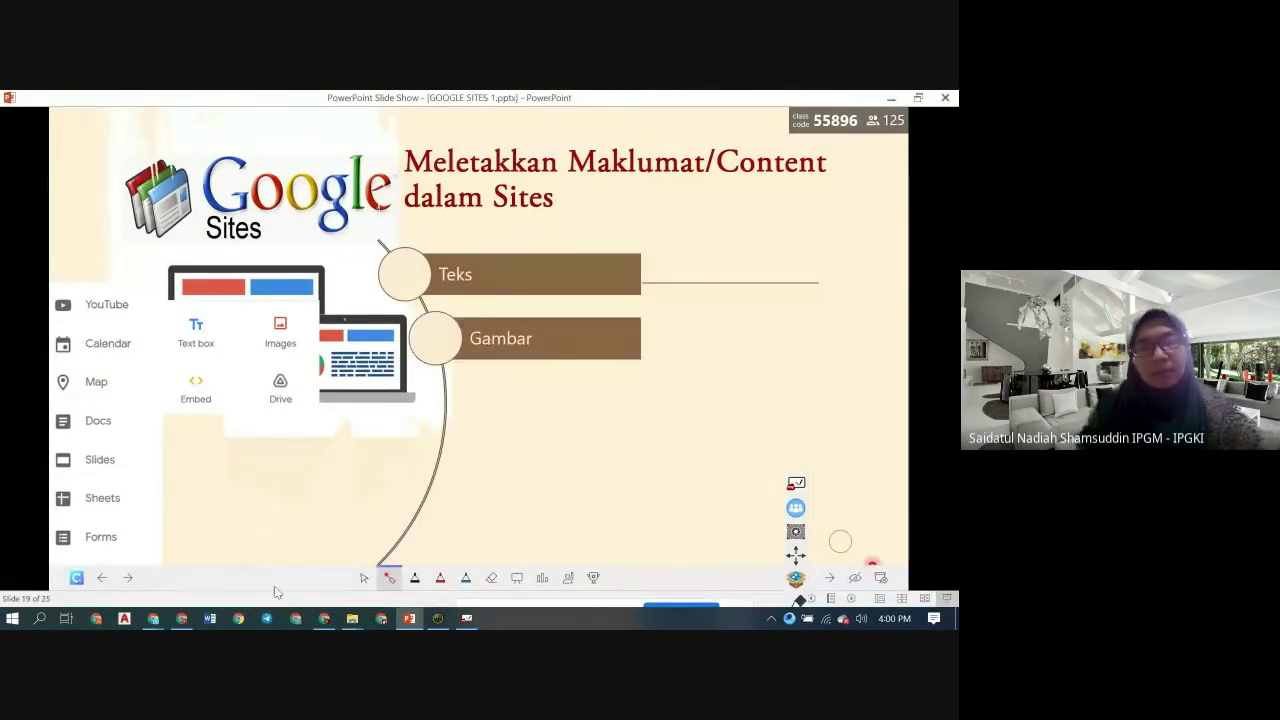
click(181, 618)
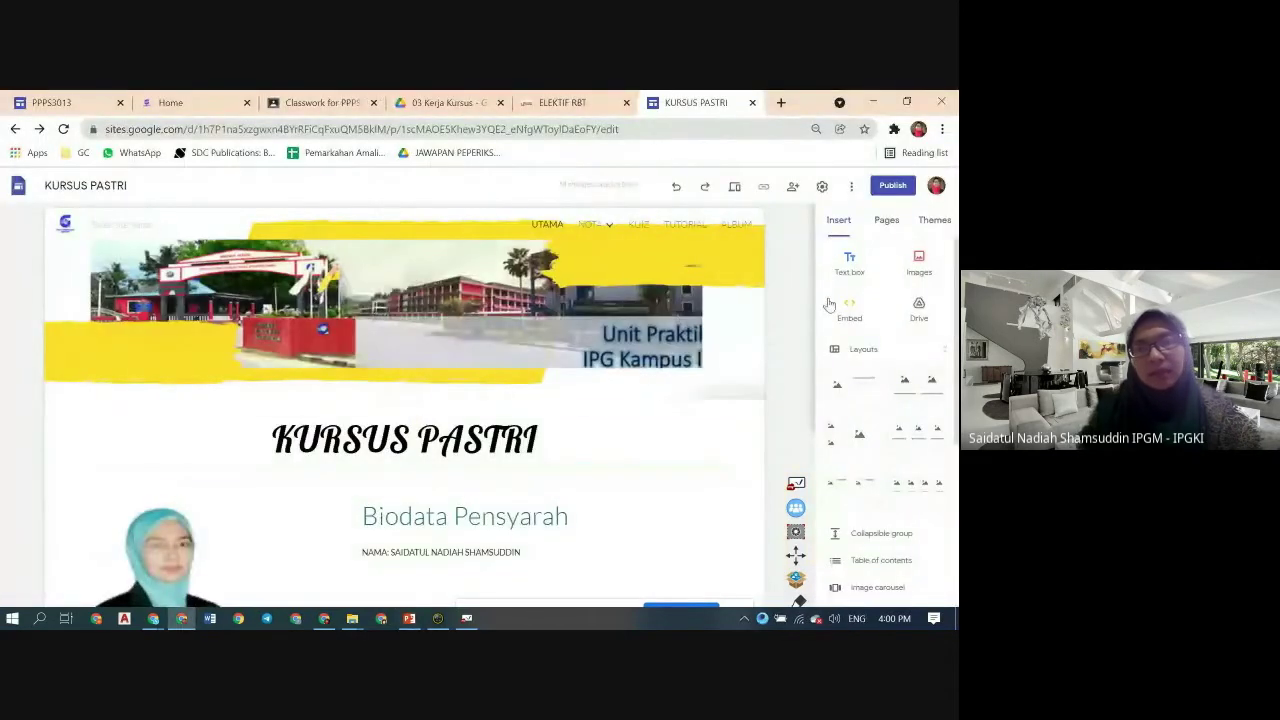
- View the picker for existing images and its Google Drive source, close it without inserting, and show the image insertion options again
click(919, 270)
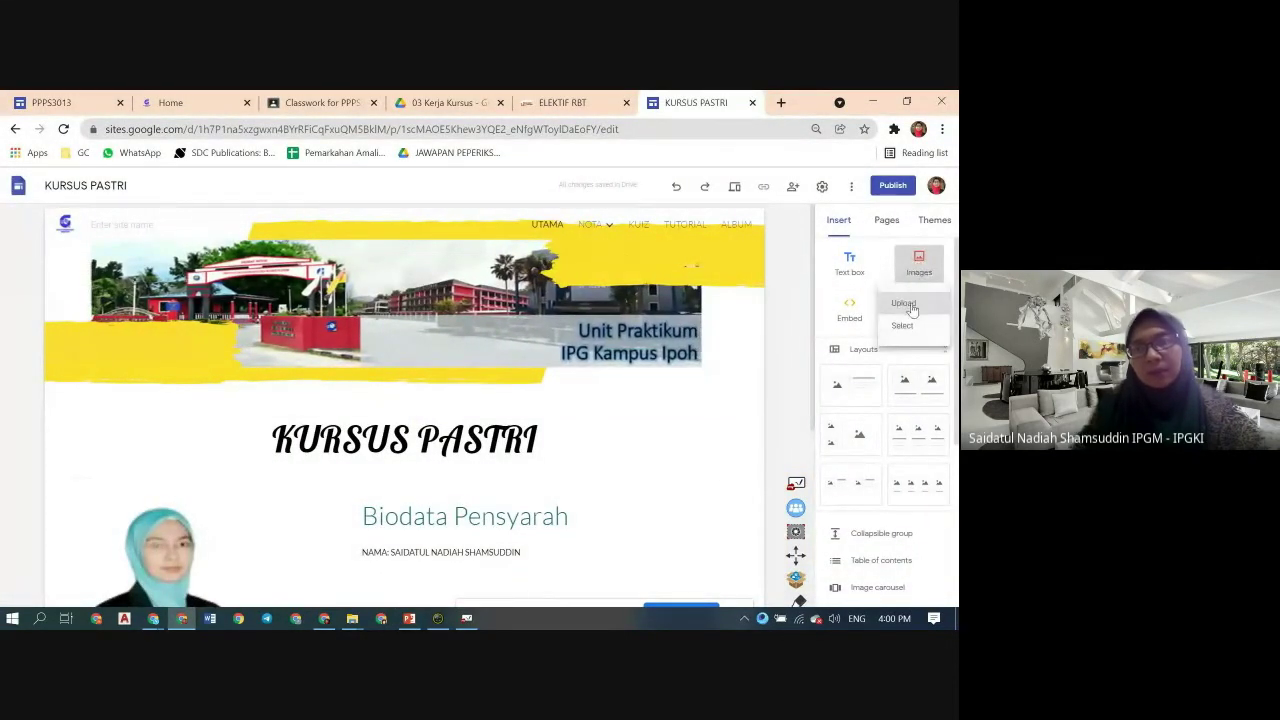
click(906, 325)
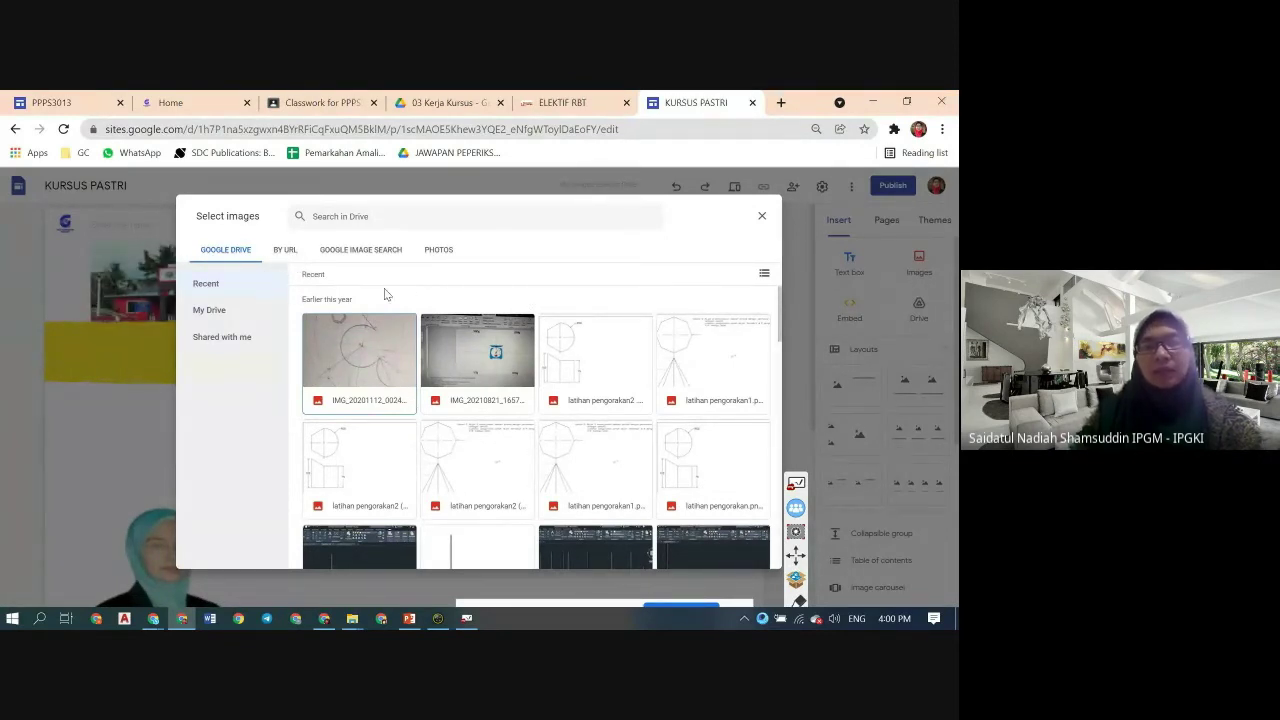
click(762, 218)
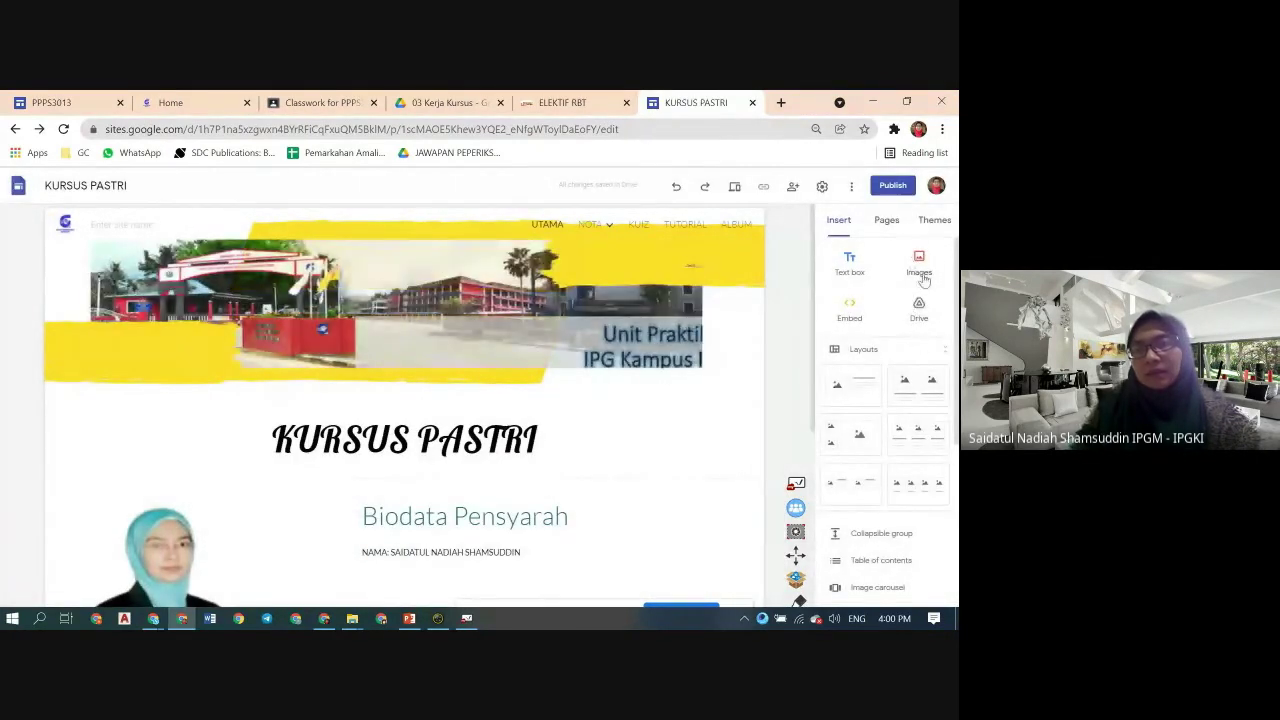
click(927, 272)
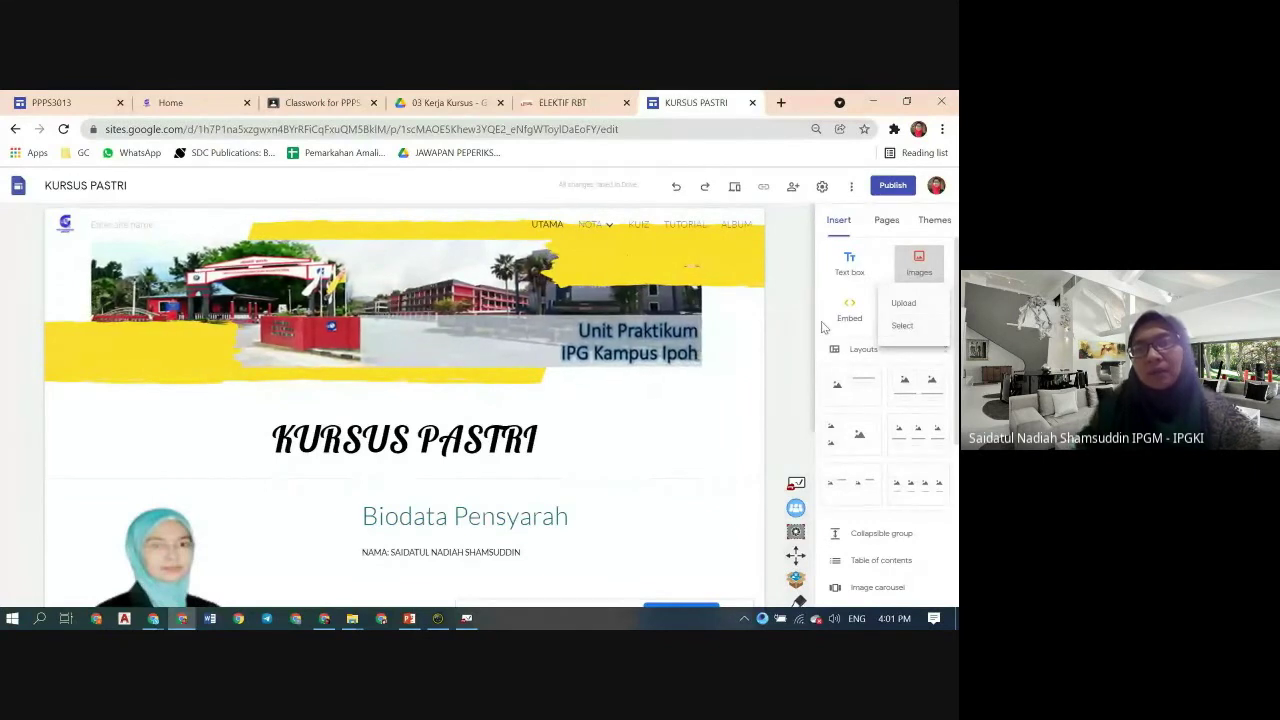
- Reveal the "Embed" item on the content slide in PowerPoint and return to the KURSUS PASTRI site in Chrome
click(409, 618)
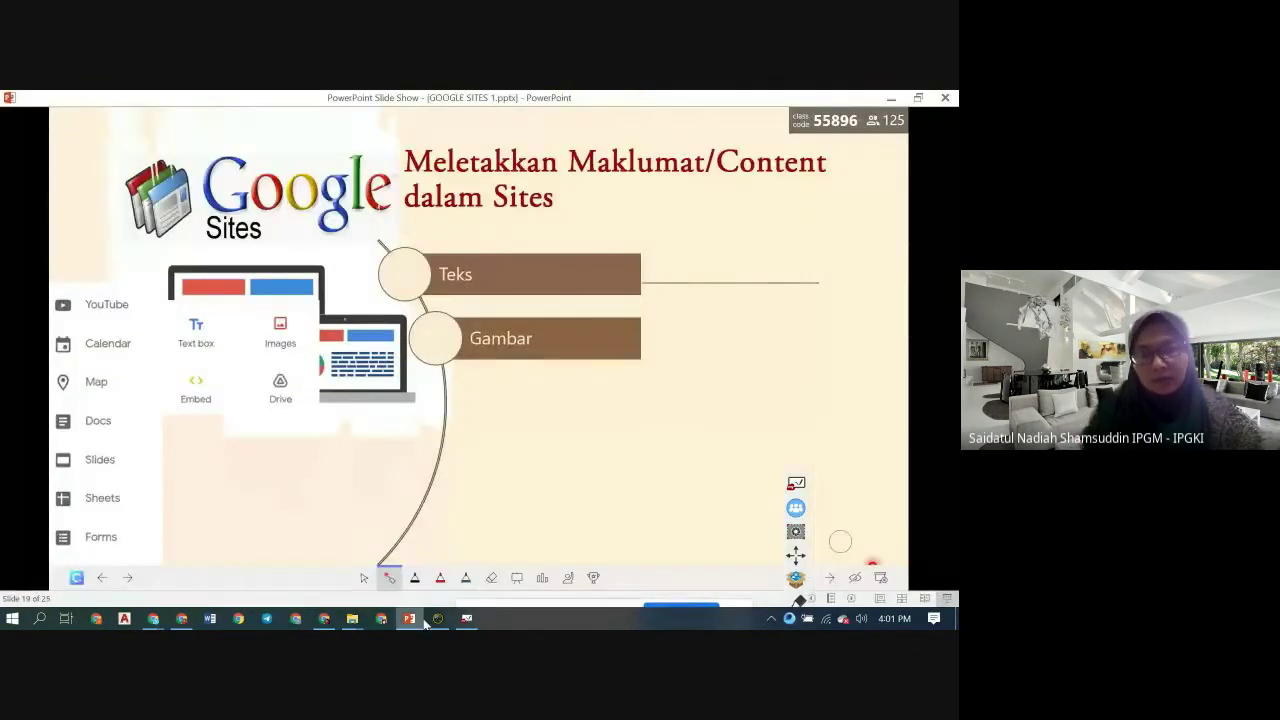
click(830, 577)
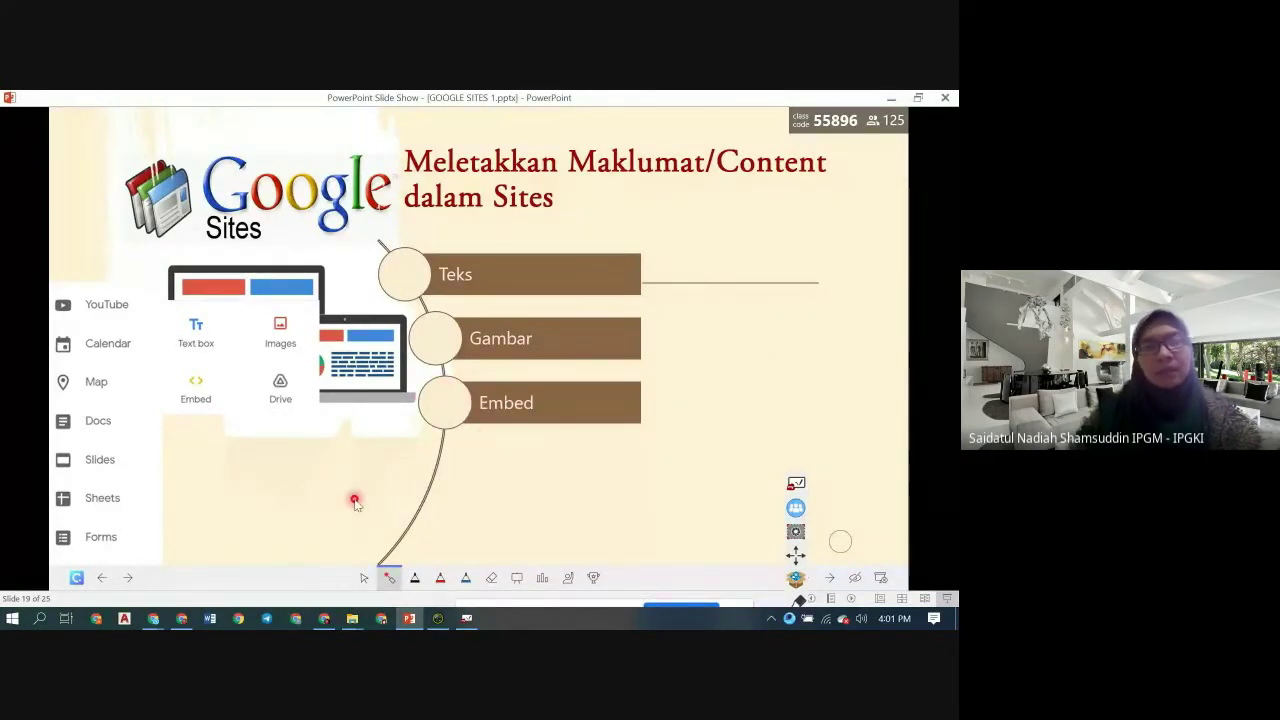
click(185, 621)
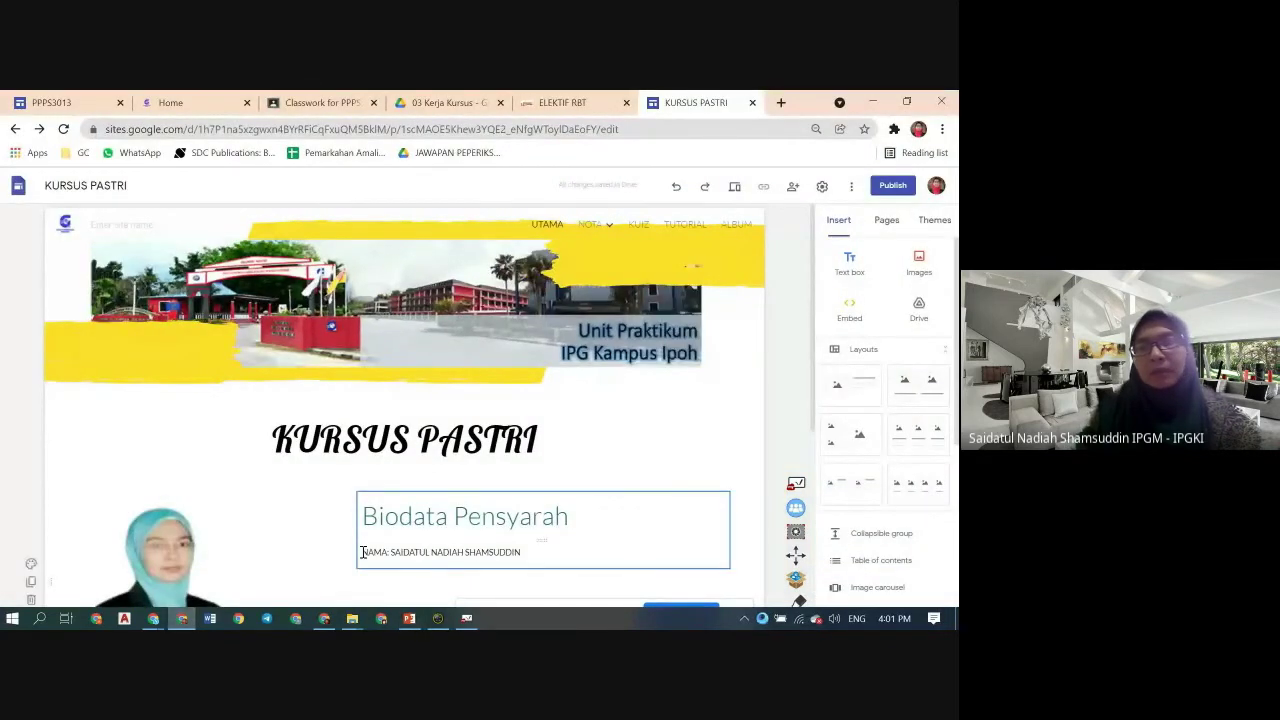
- Open the web embed dialog with its By URL option and point out the site's address as an example URL
click(777, 362)
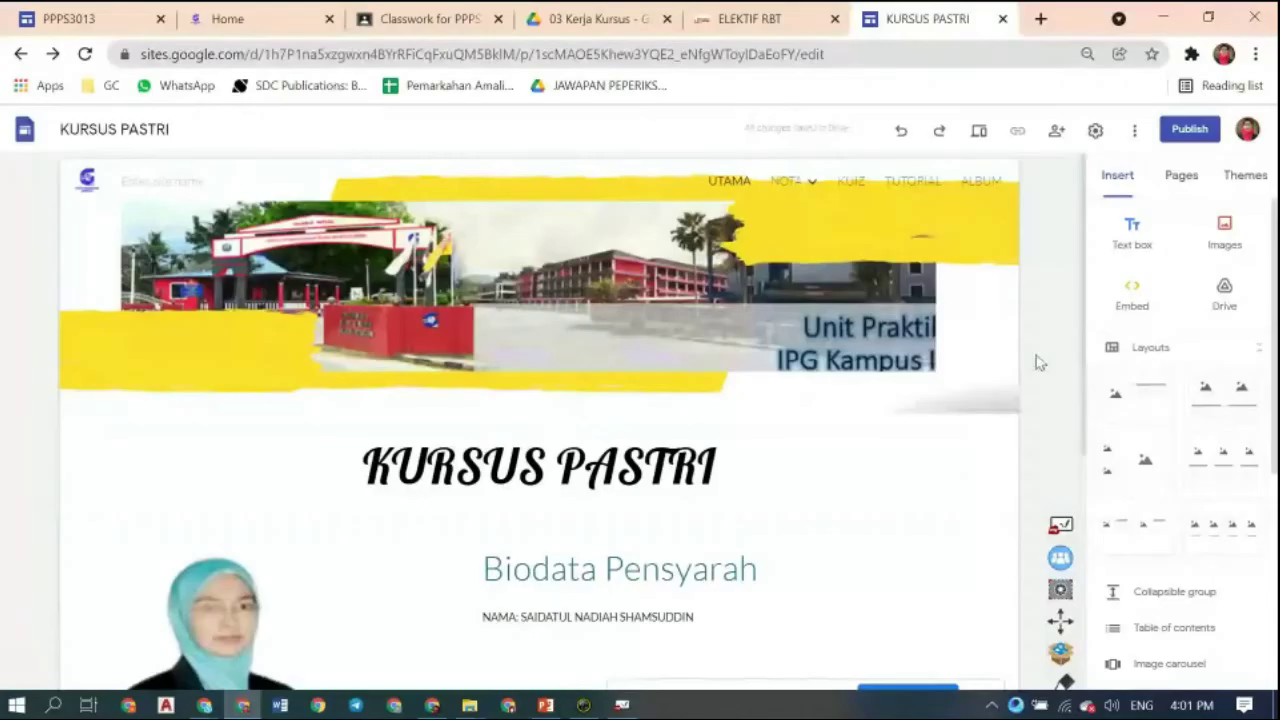
click(1132, 292)
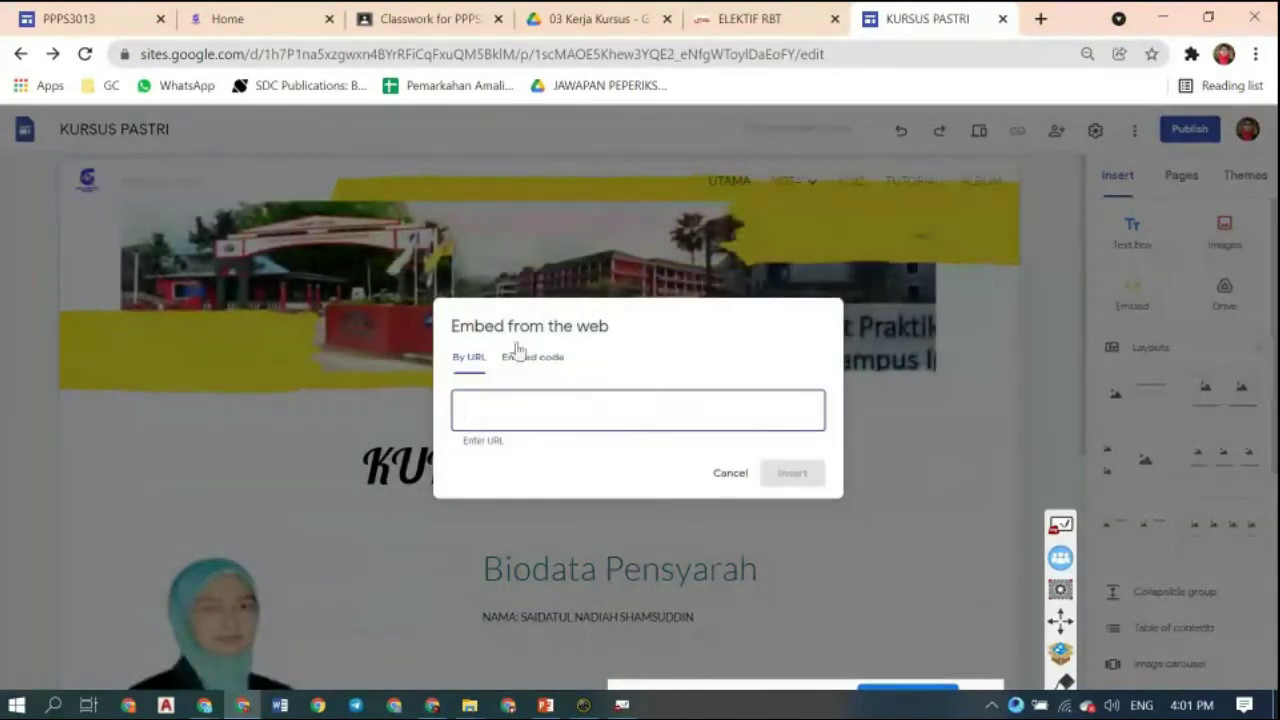
click(615, 336)
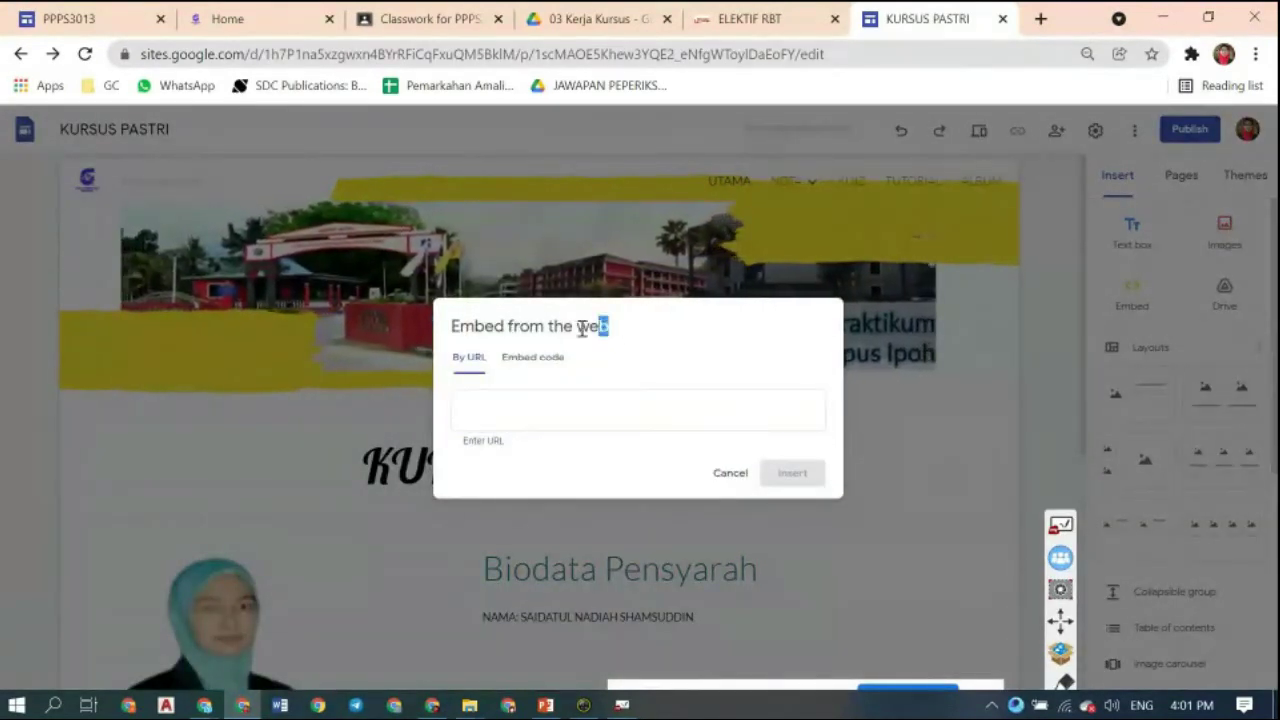
drag(582, 328, 490, 365)
click(476, 408)
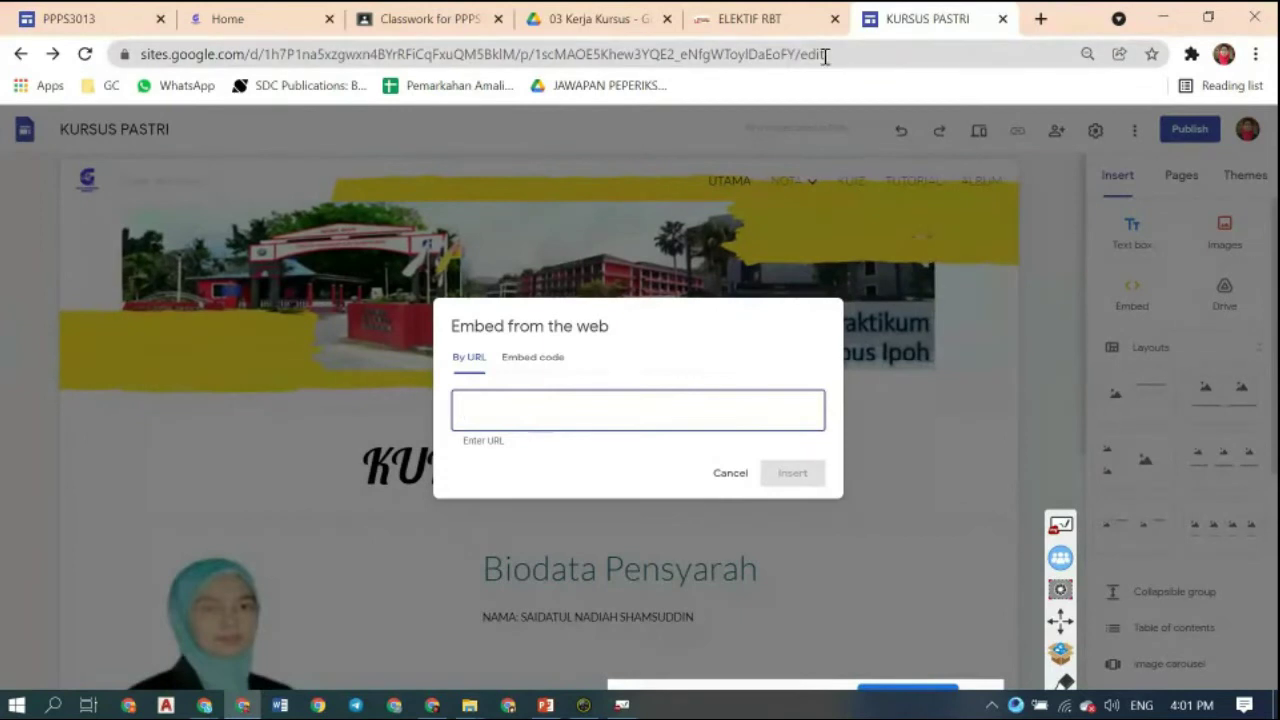
drag(826, 54, 147, 57)
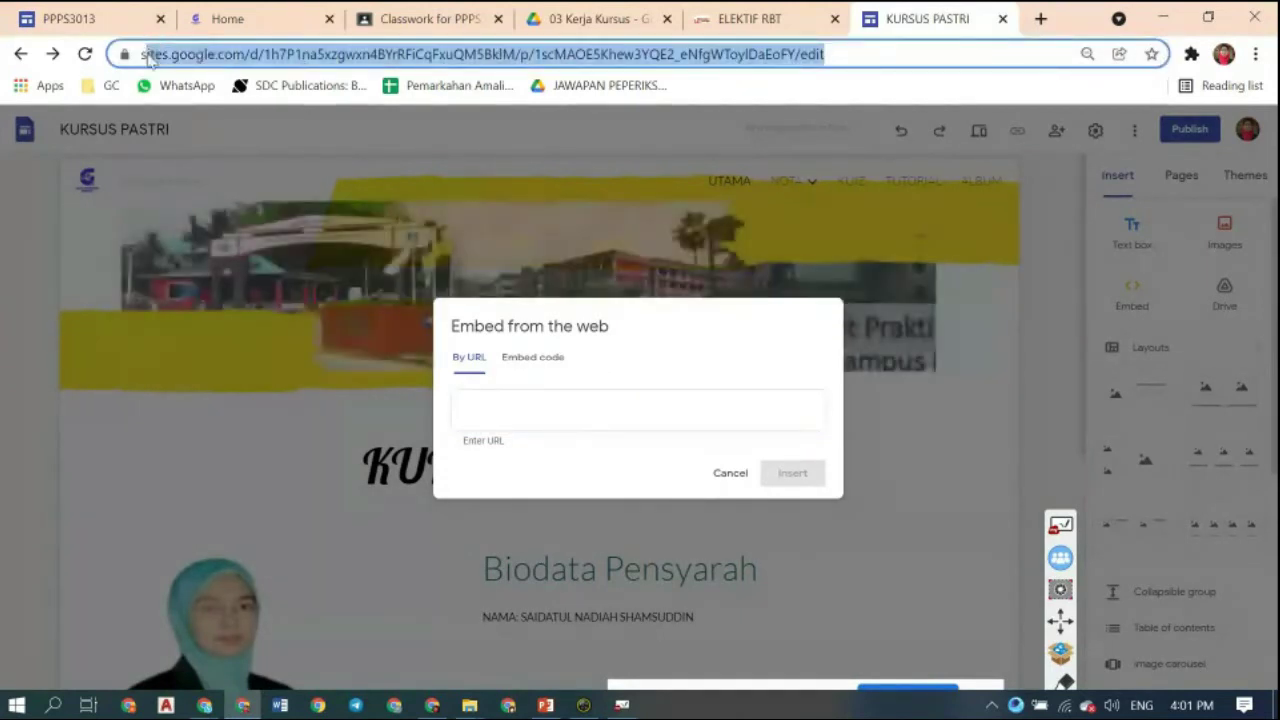
click(488, 407)
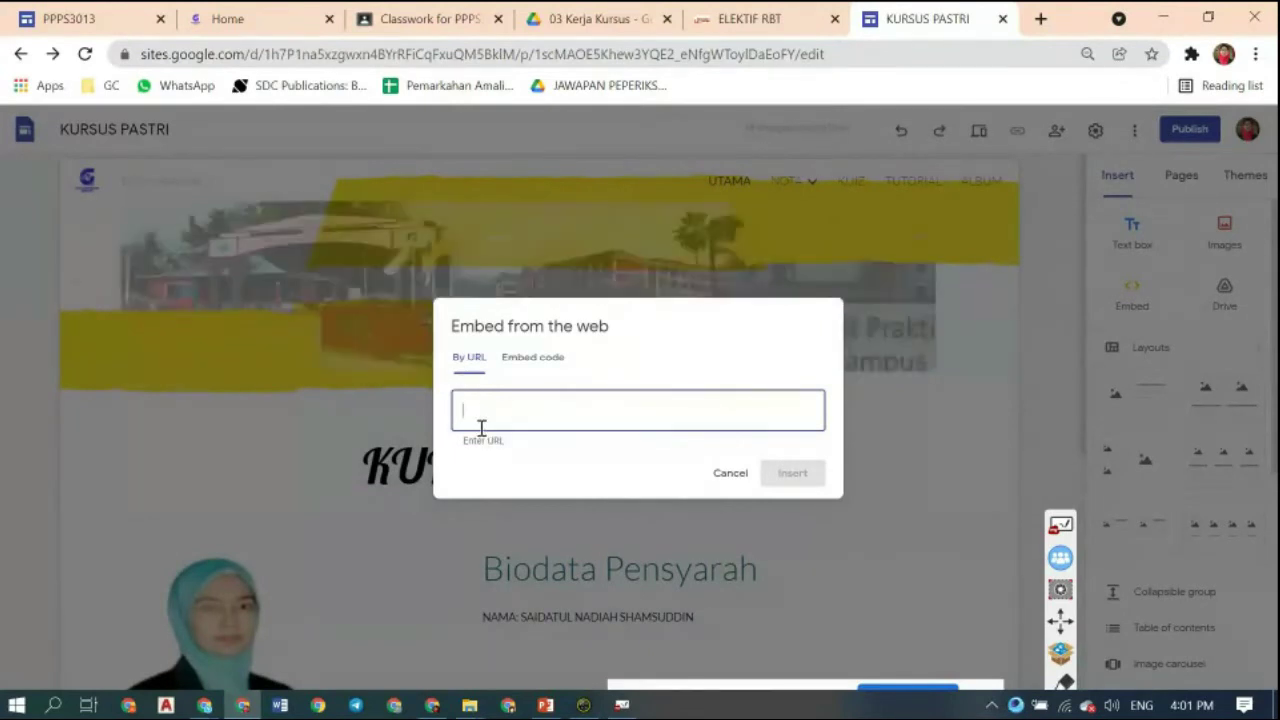
- Show the Embed code option of the web embed dialog and return to embedding by URL
click(546, 362)
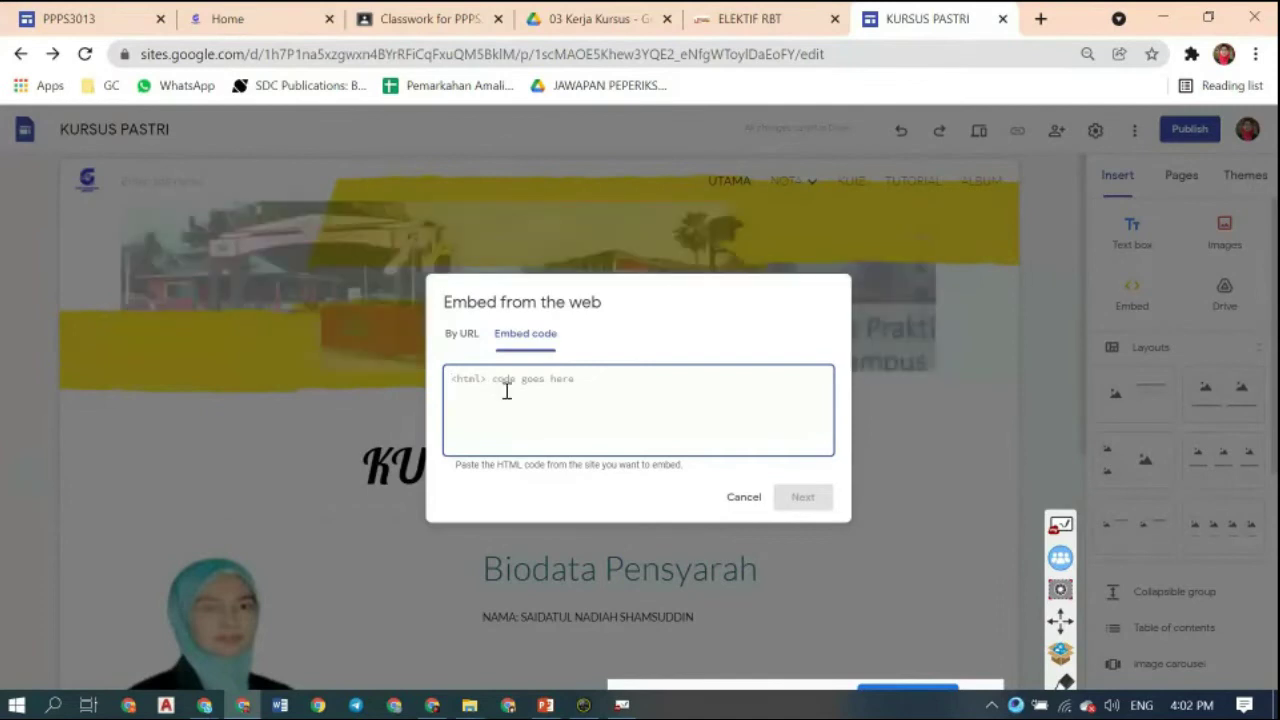
click(465, 338)
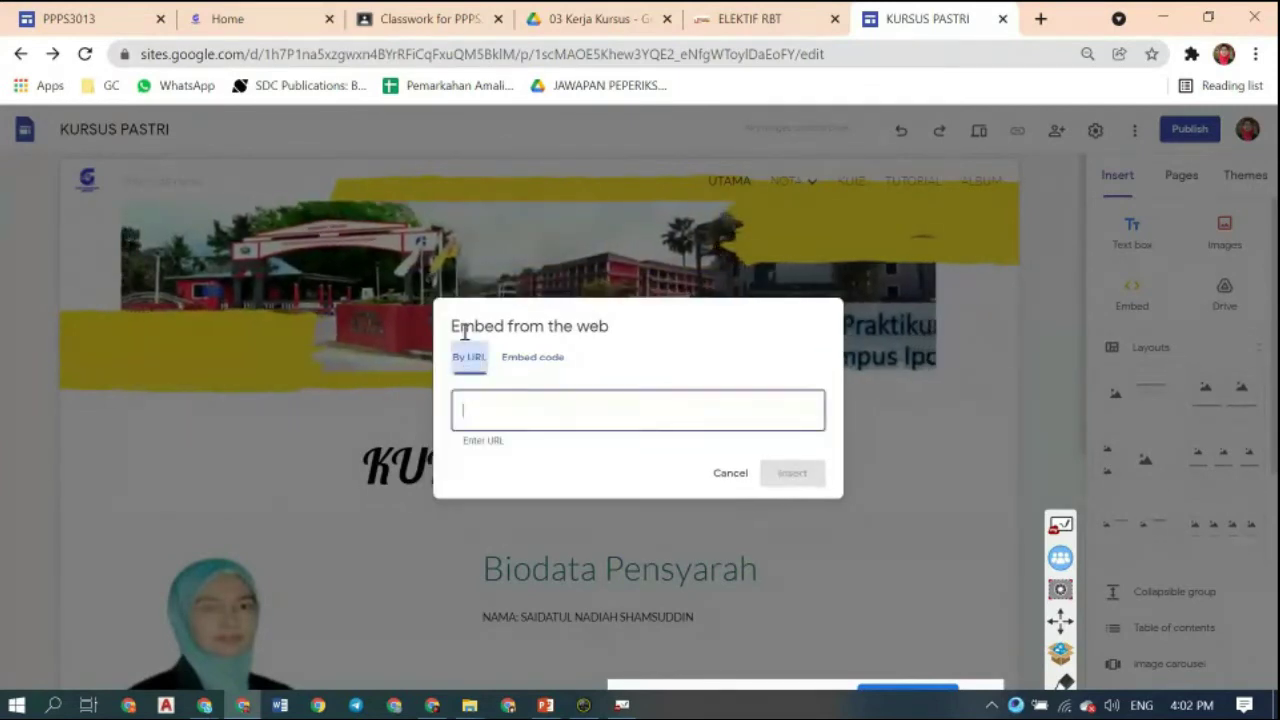
click(537, 368)
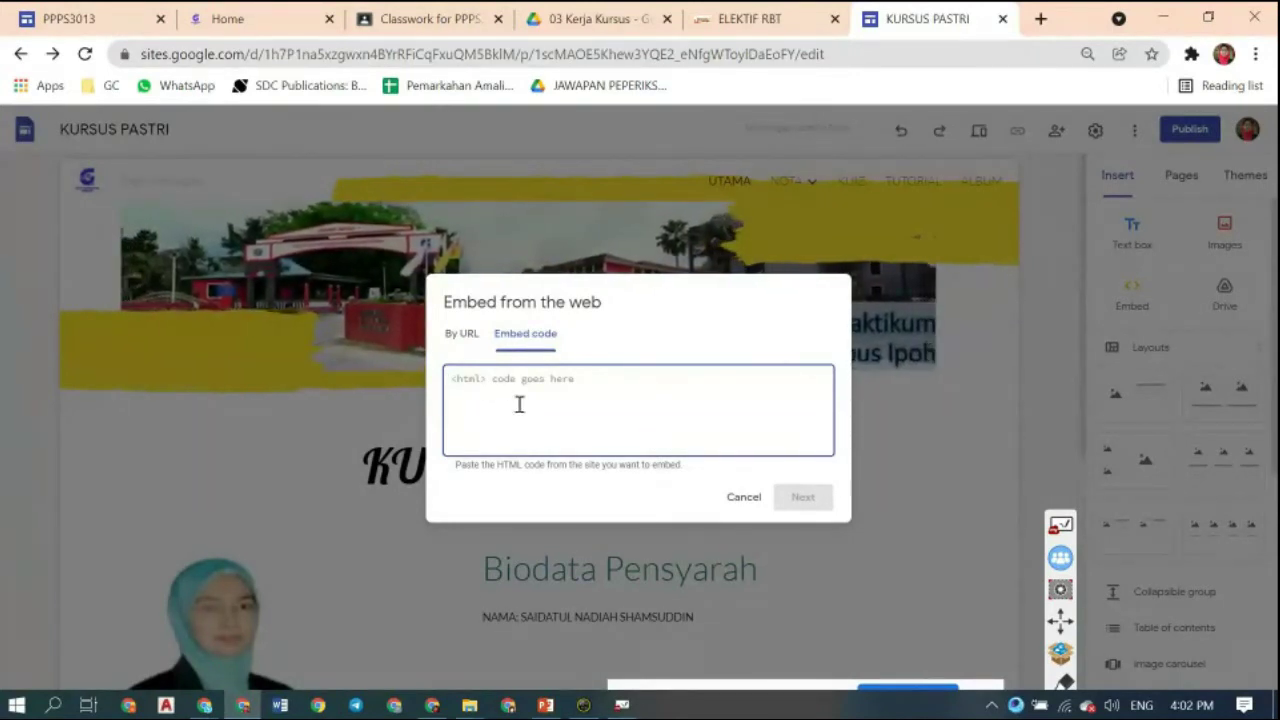
click(459, 340)
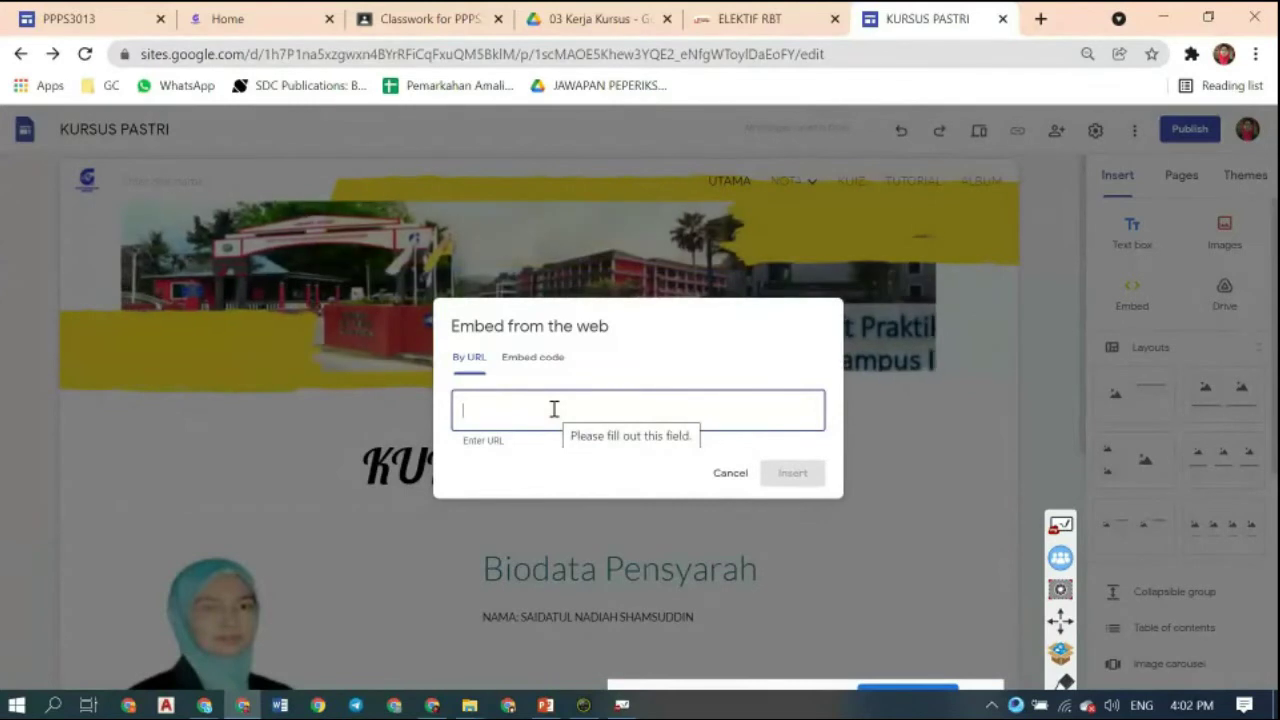
- Open a new browser tab and search Google for "youtube"
click(1040, 19)
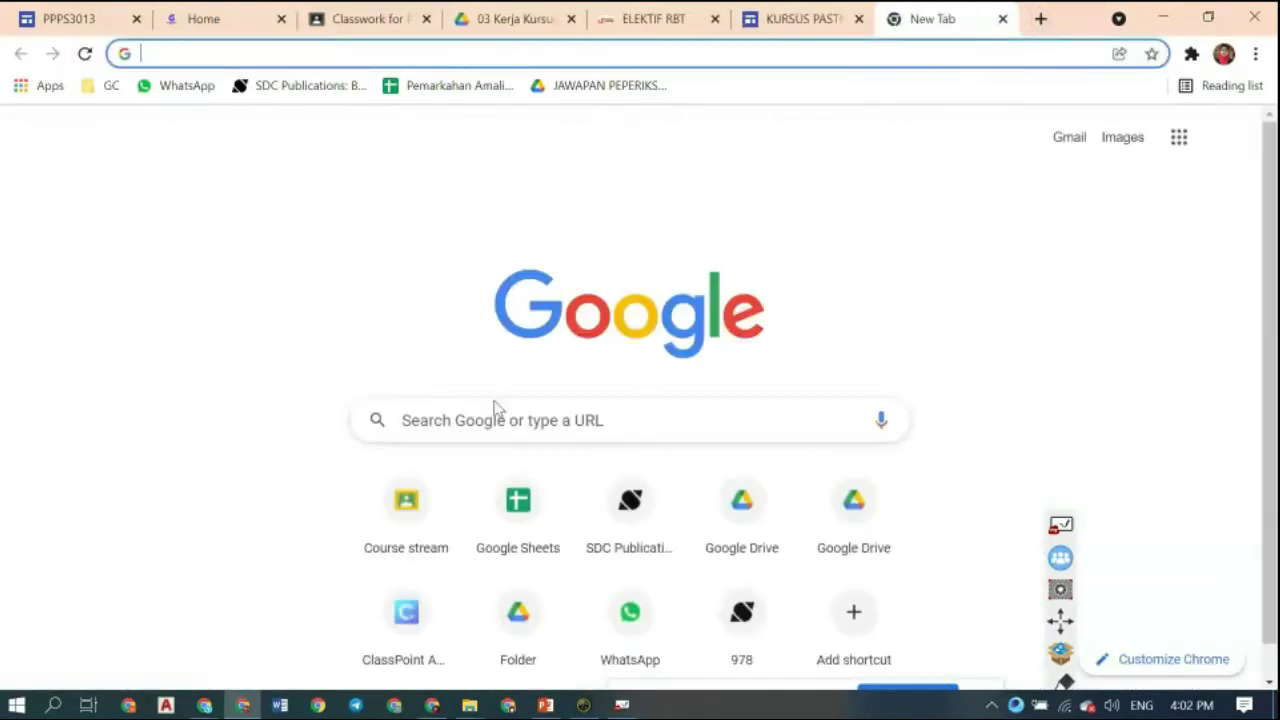
click(508, 419)
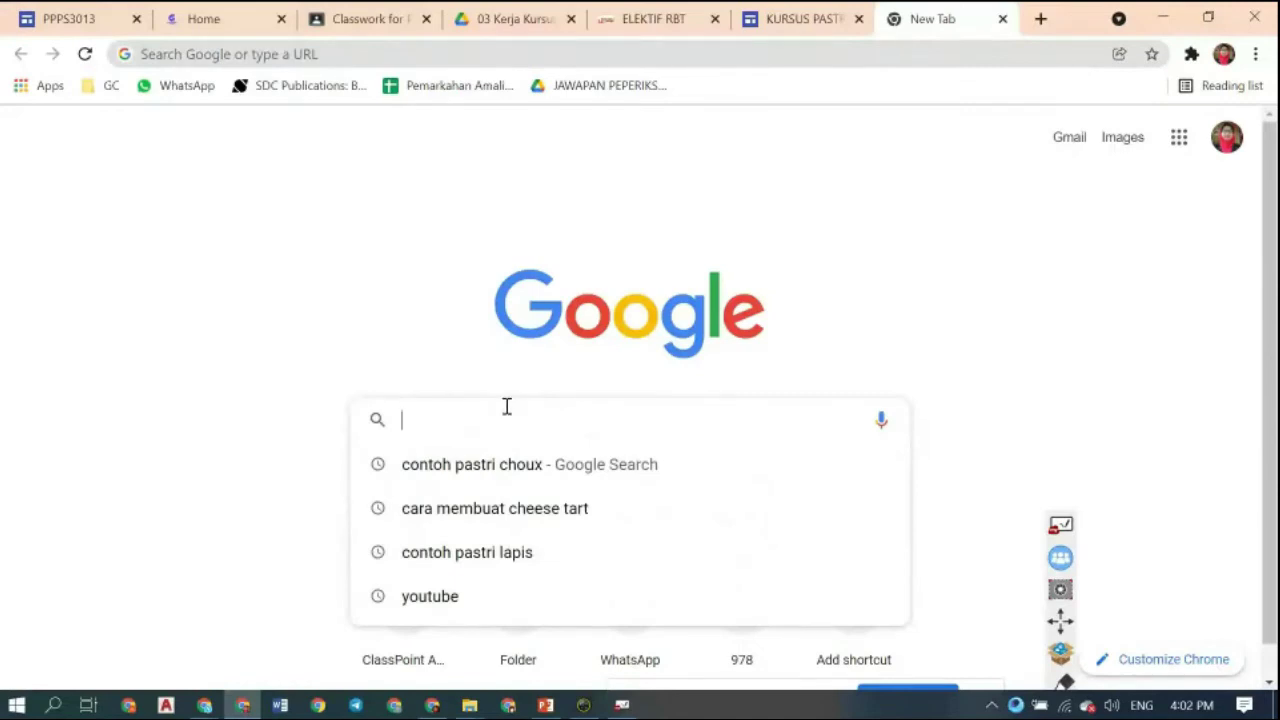
text(youtub)
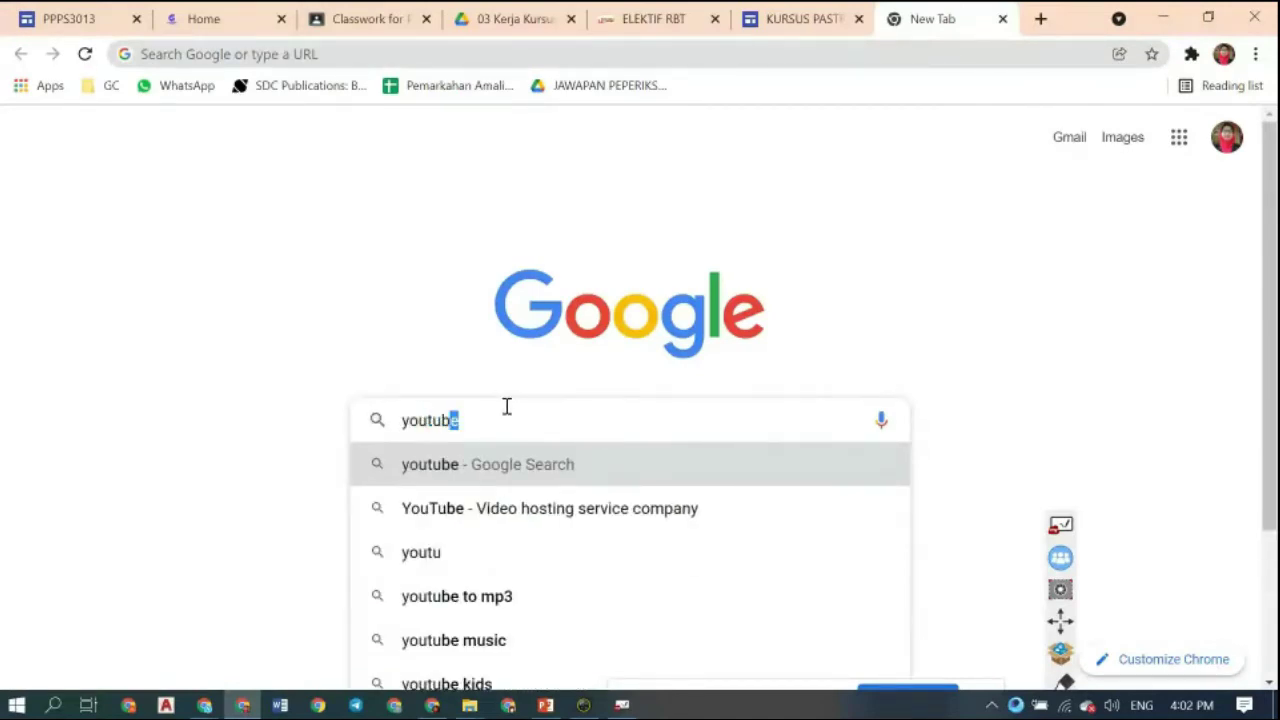
text(e)
key(Return)
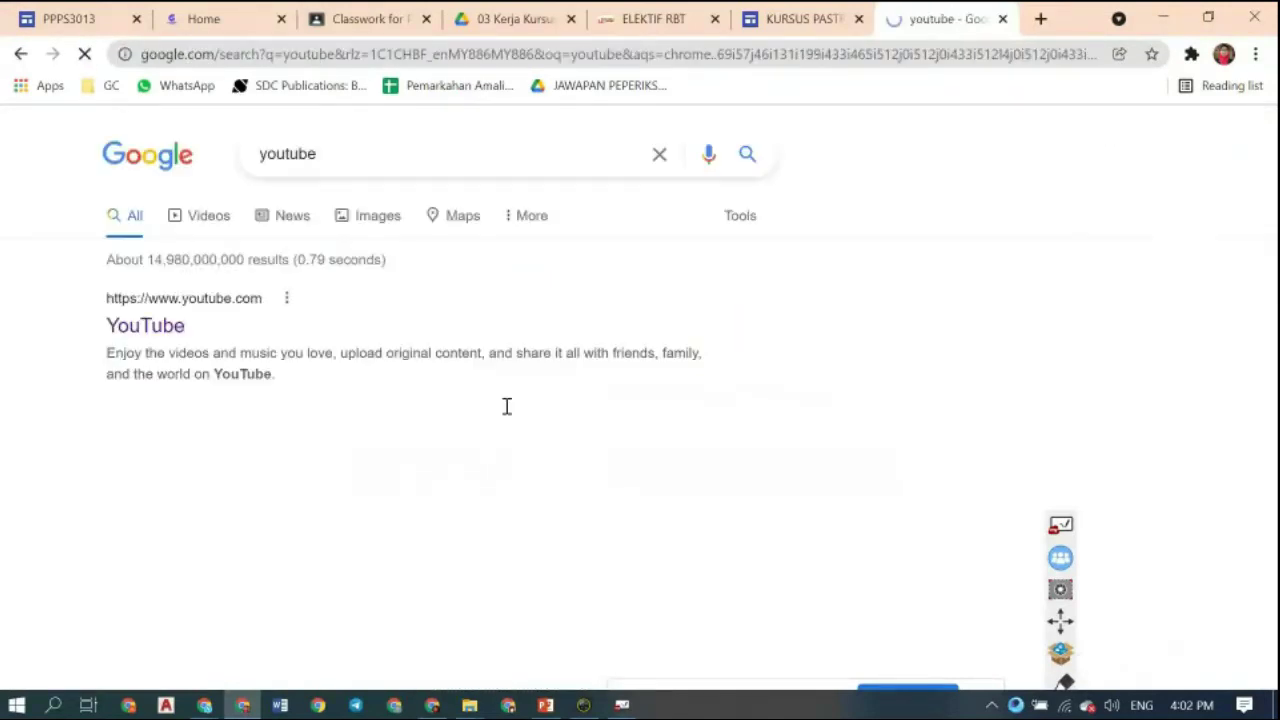
- Replace the Google search with "pastri" and limit the results to videos
click(333, 152)
drag(331, 154, 229, 157)
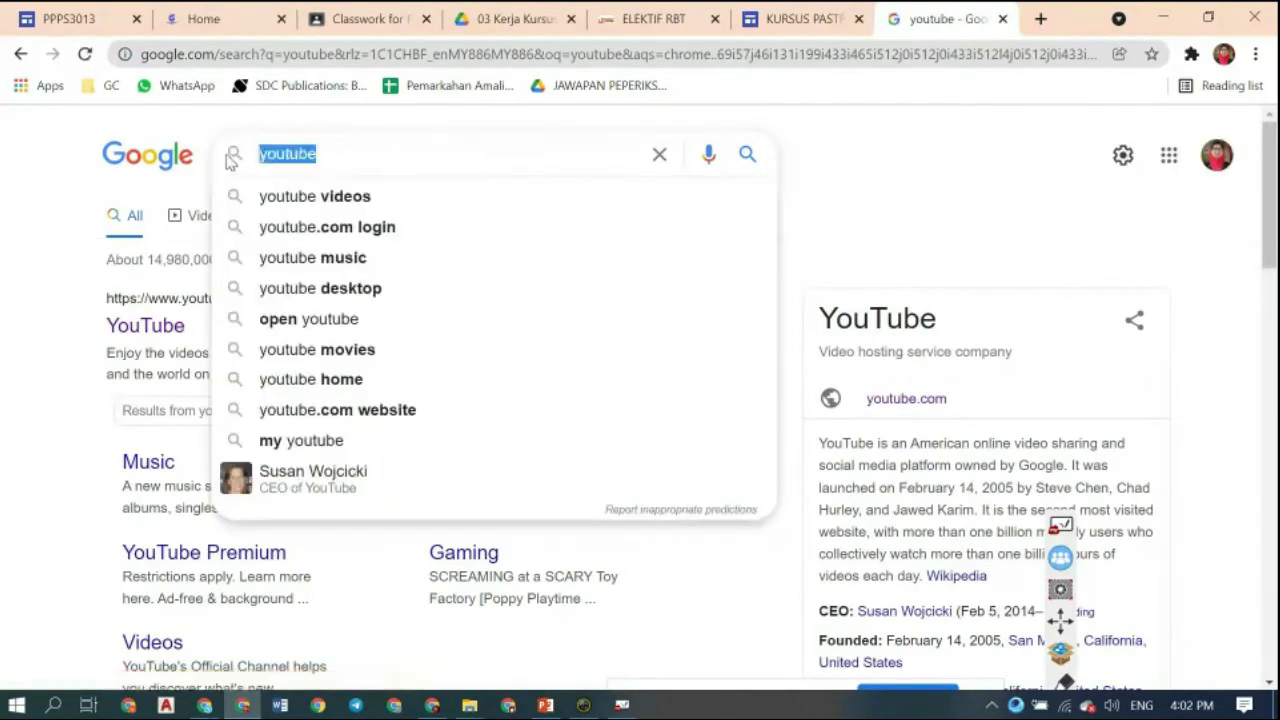
text(pastri)
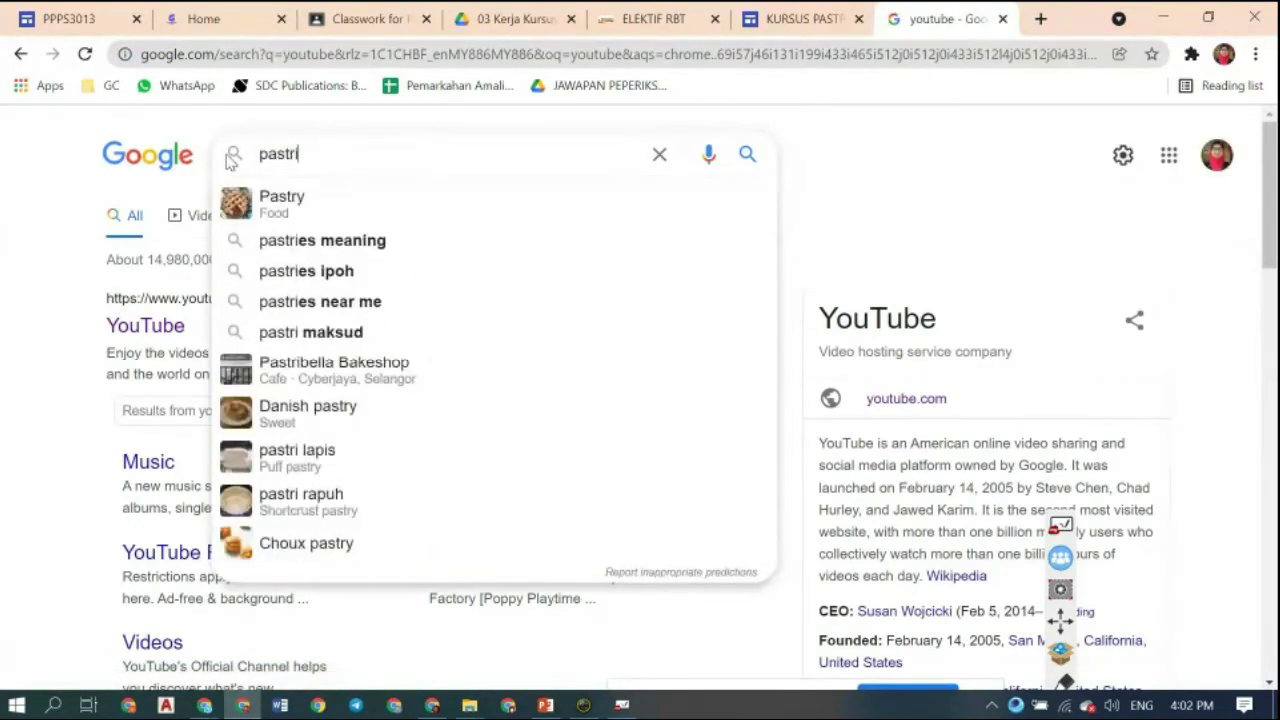
key(Return)
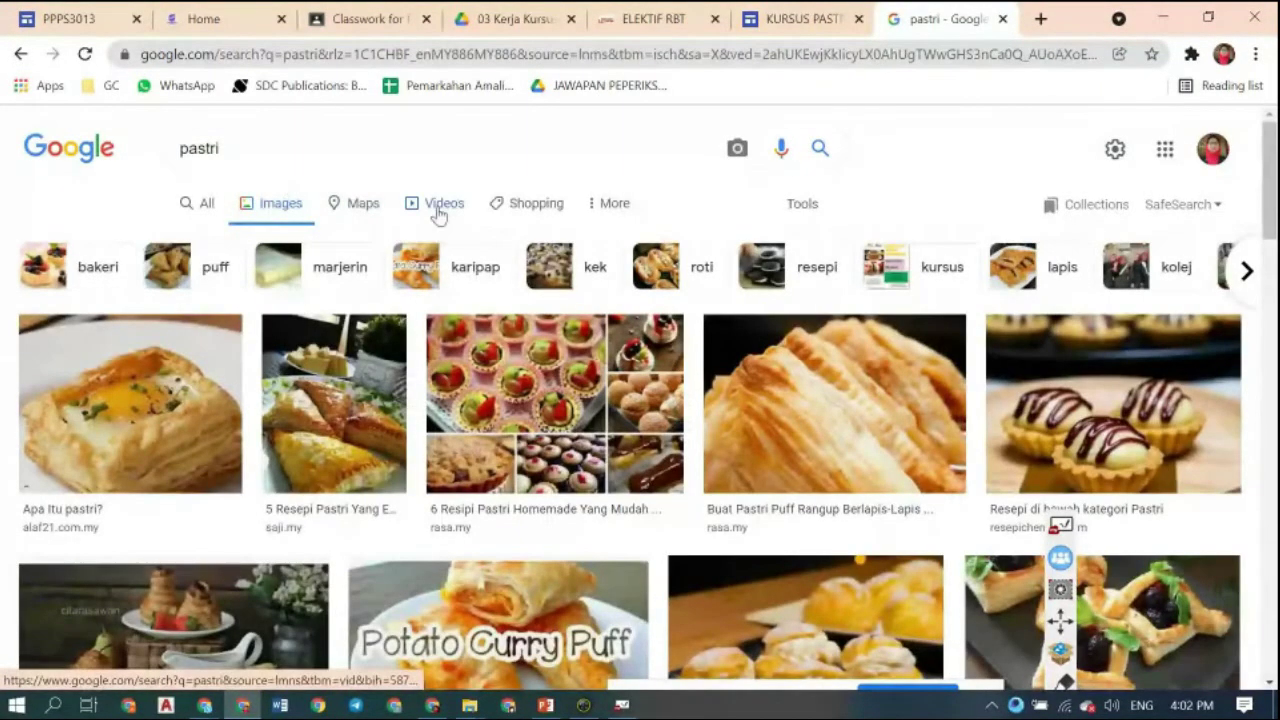
click(440, 205)
- Open the YouTube result "Cara membuat doh pastri puff menggunakan lemak sayuran" from the video results
scroll(351, 410, down, 1)
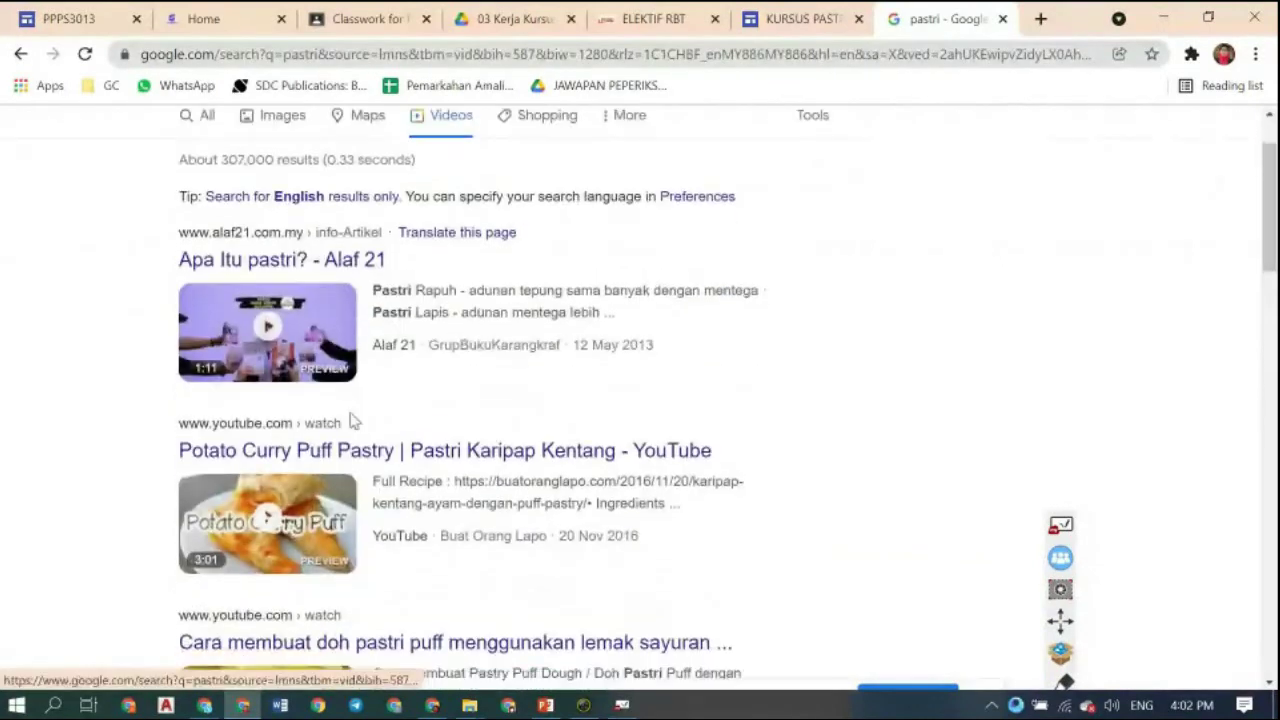
scroll(355, 460, down, 4)
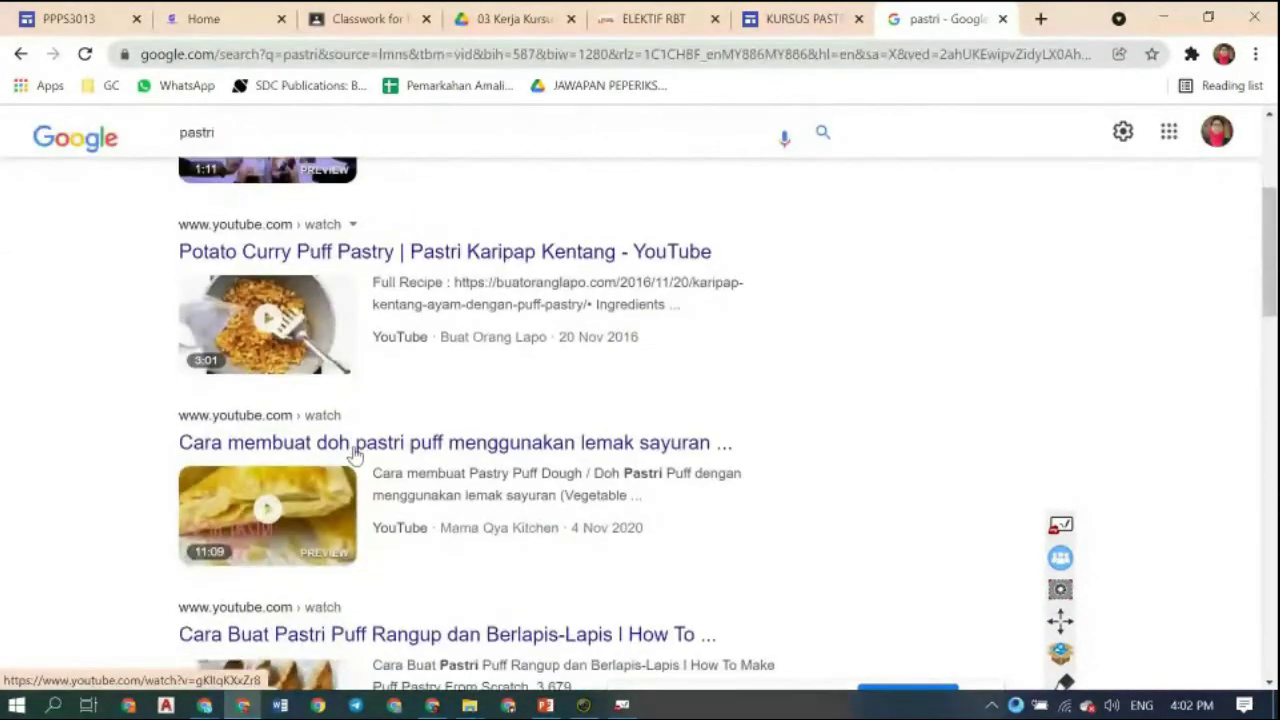
scroll(355, 455, down, 2)
scroll(352, 455, up, 2)
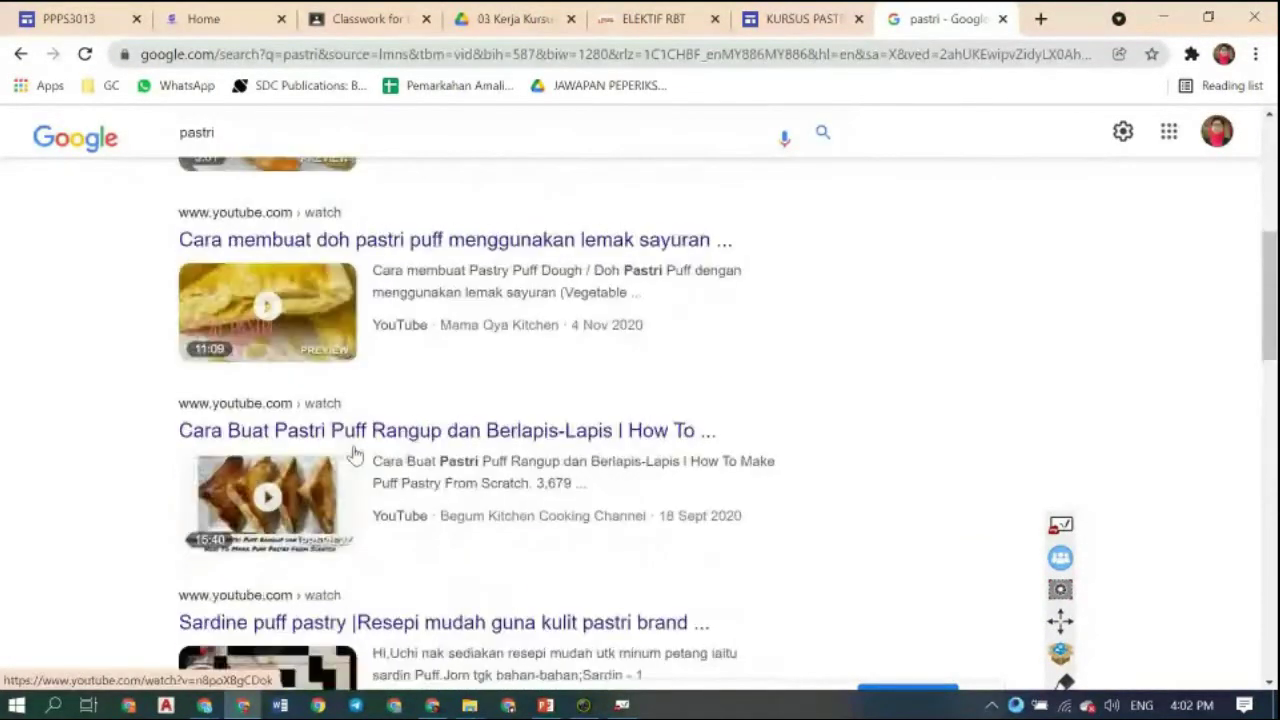
click(337, 245)
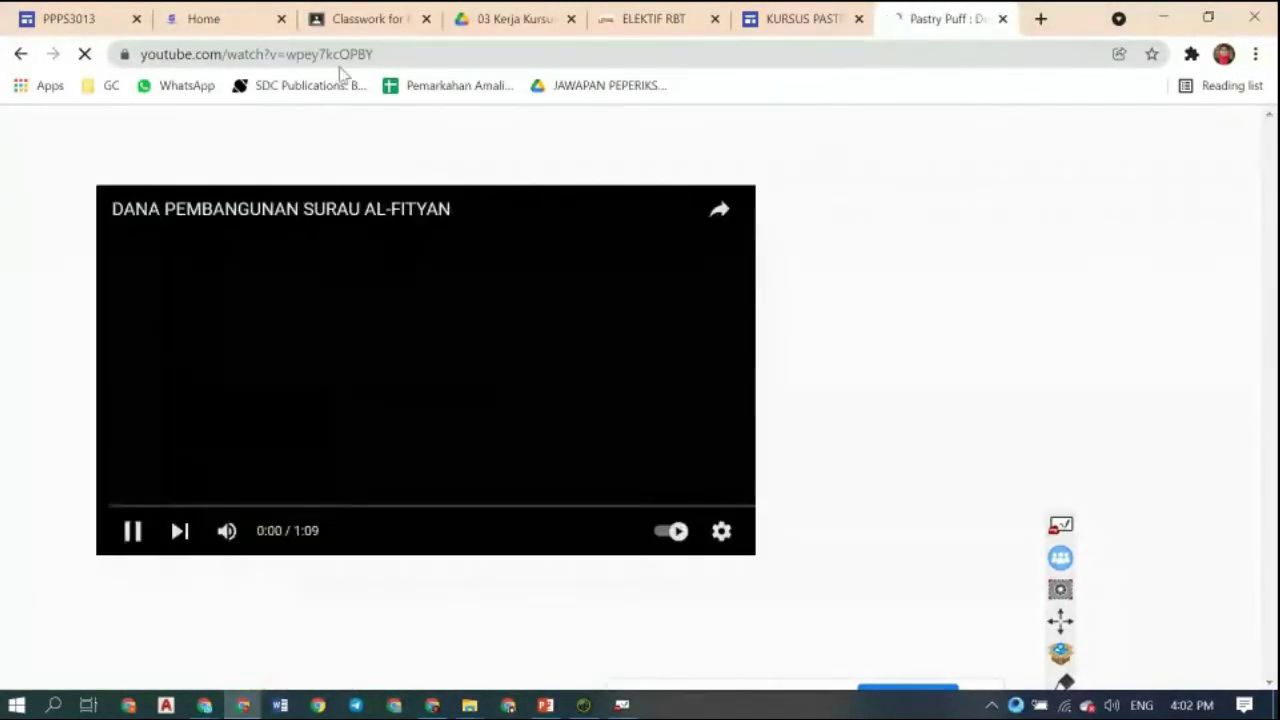
- Copy the web address of the pastry puff video and pause its playback
click(386, 54)
key(ctrl+c)
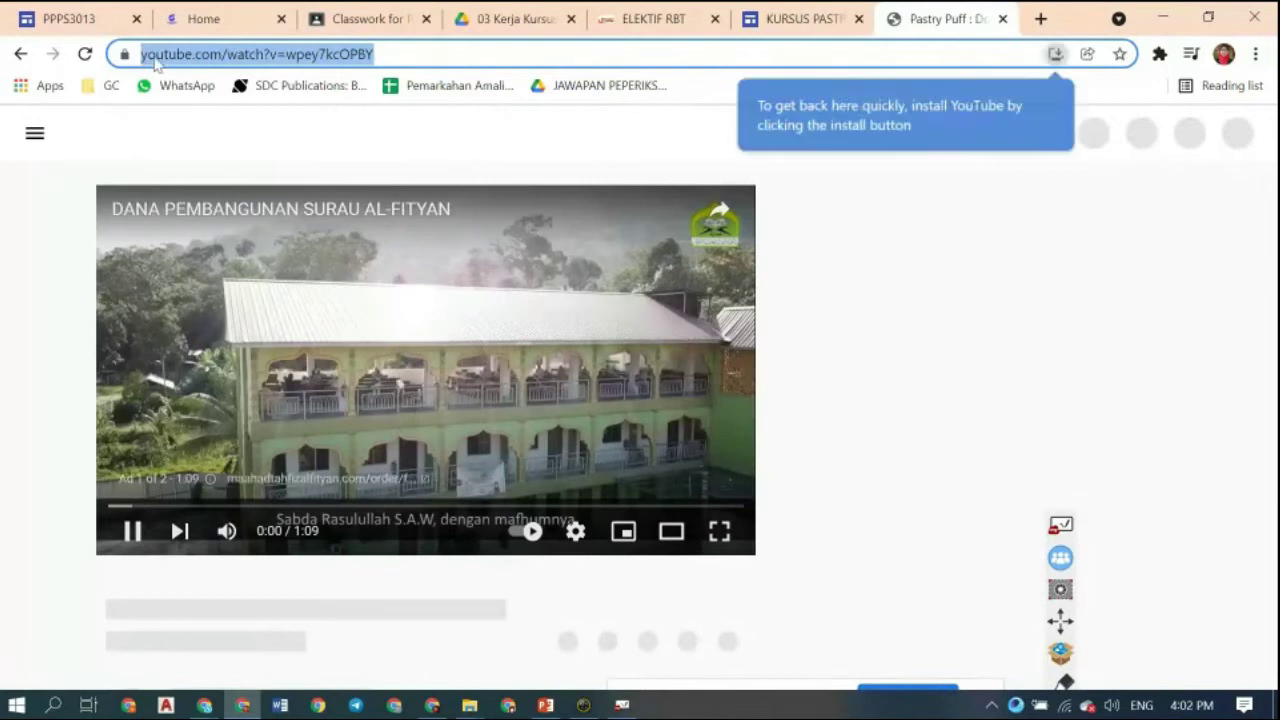
right_click(156, 60)
click(208, 166)
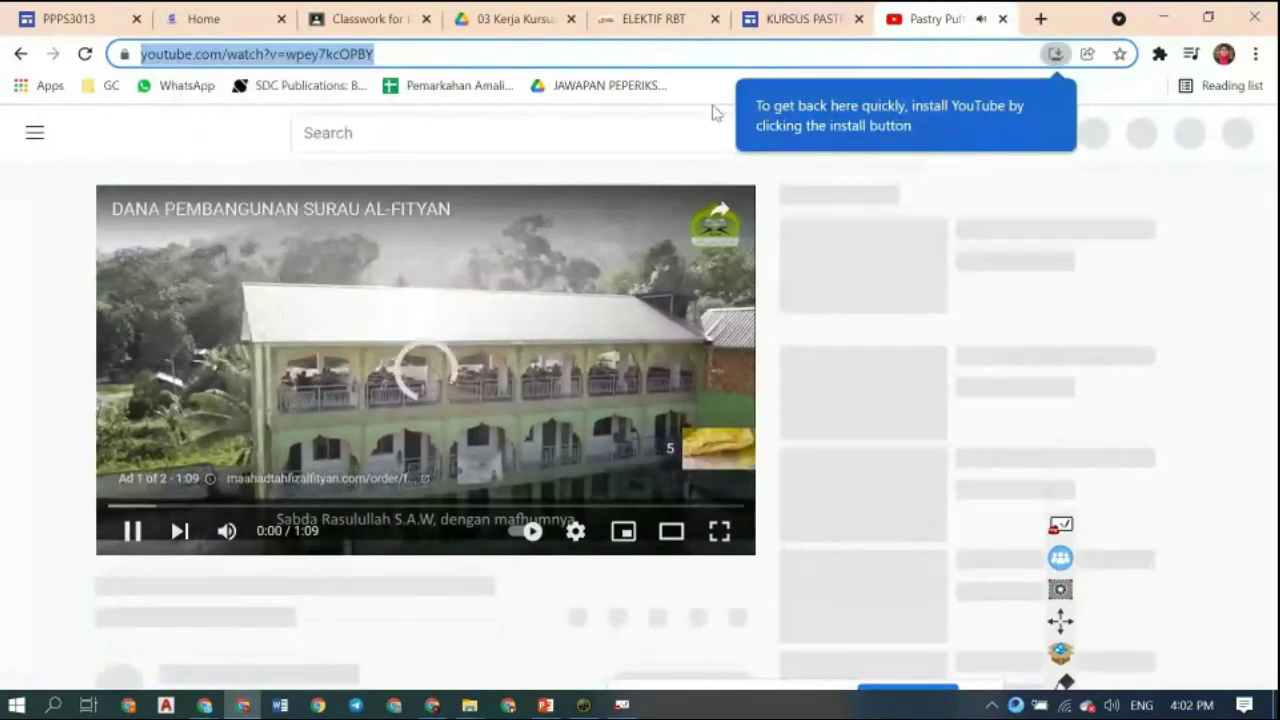
click(310, 480)
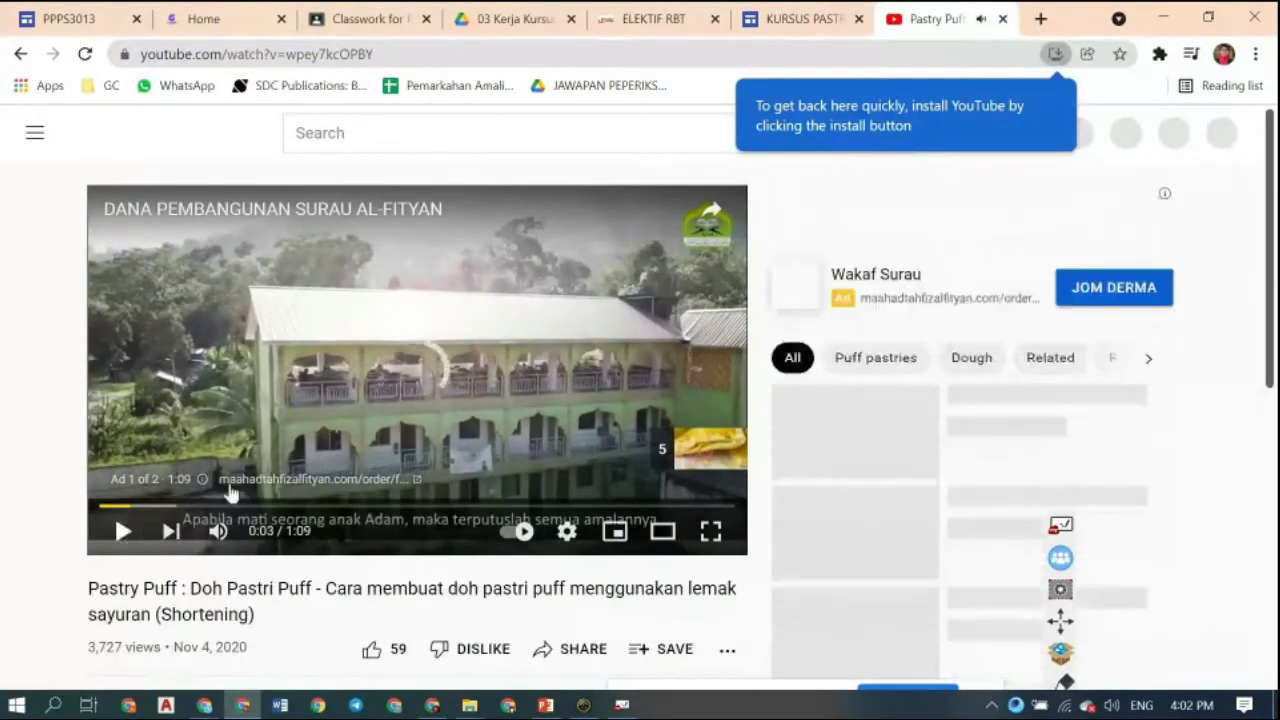
click(787, 20)
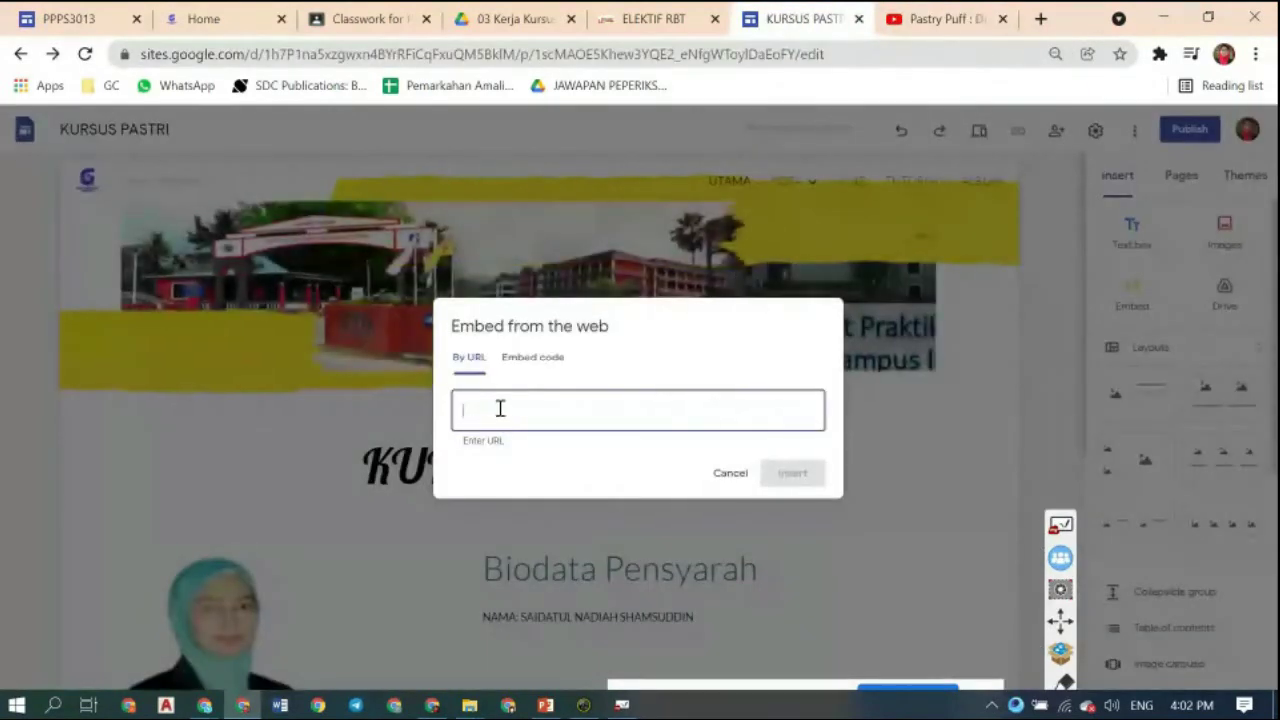
right_click(501, 412)
click(549, 251)
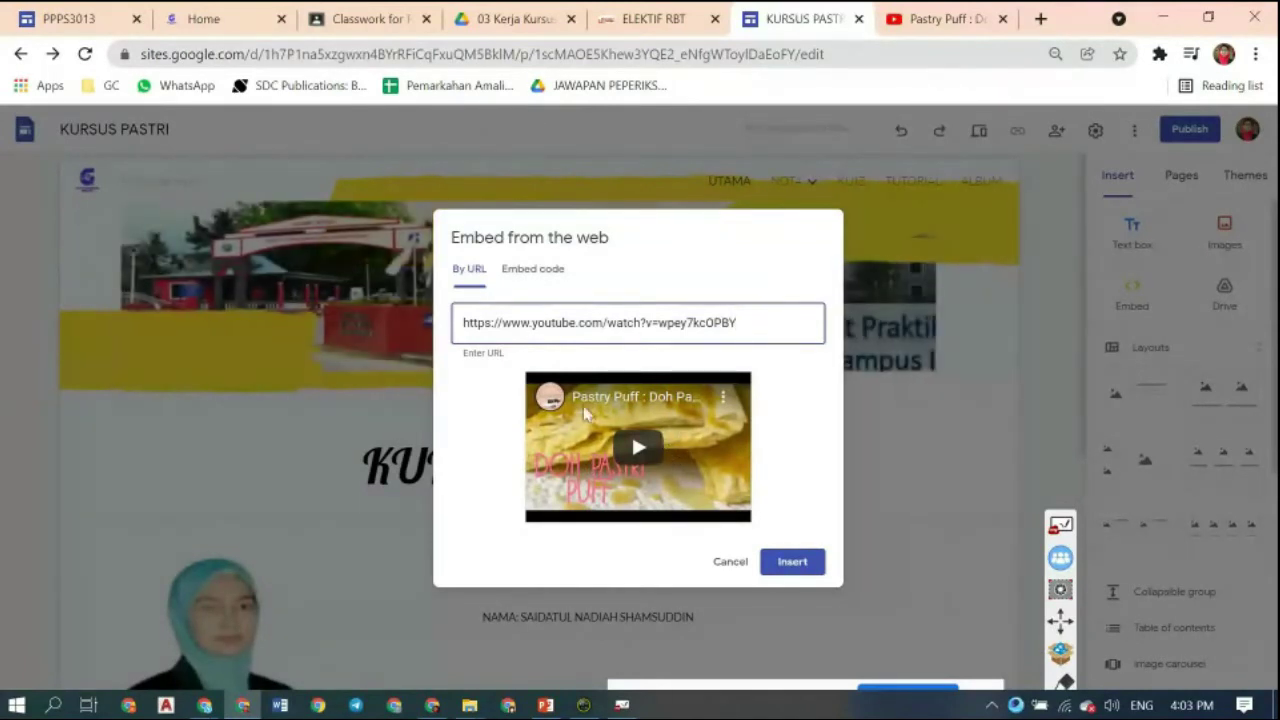
click(792, 563)
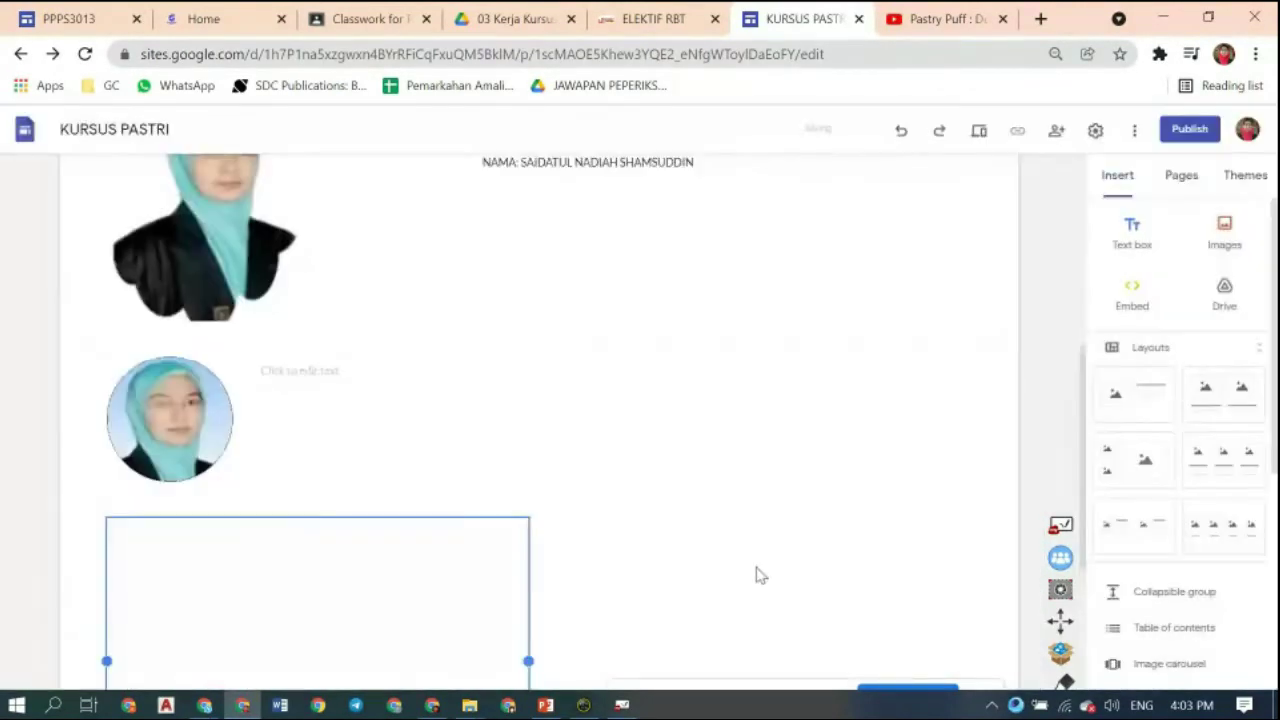
scroll(626, 560, down, 4)
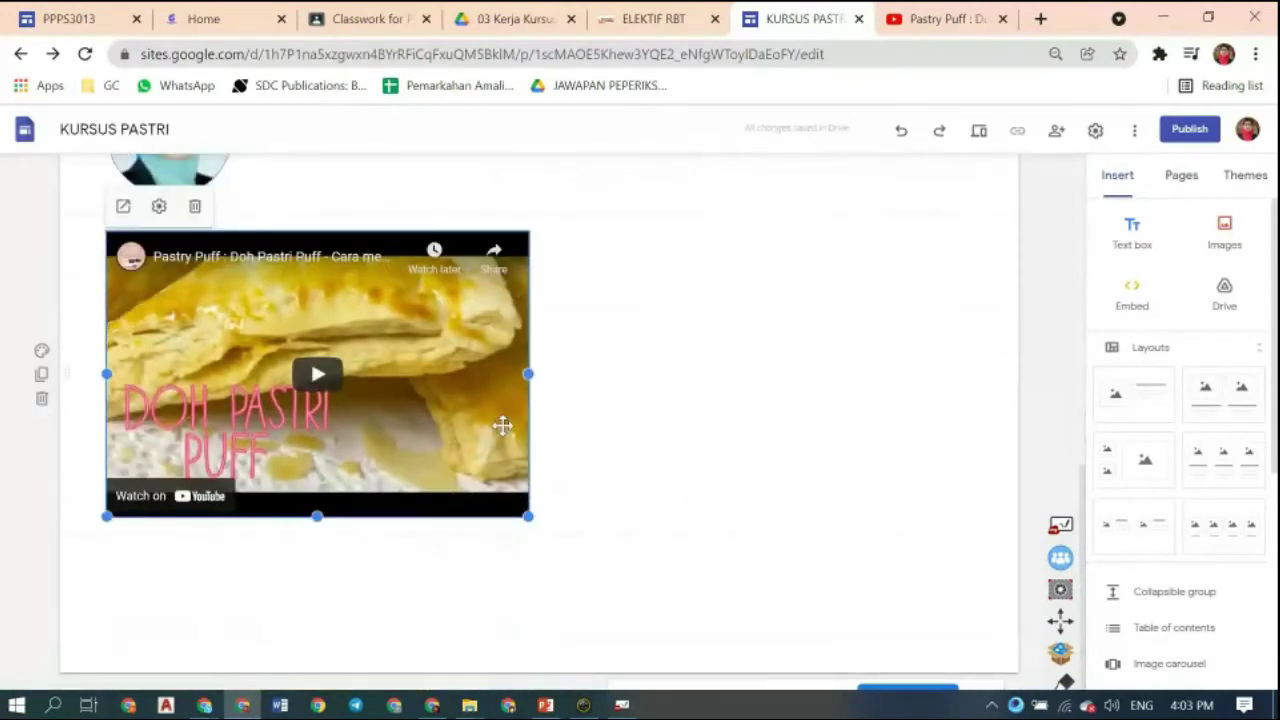
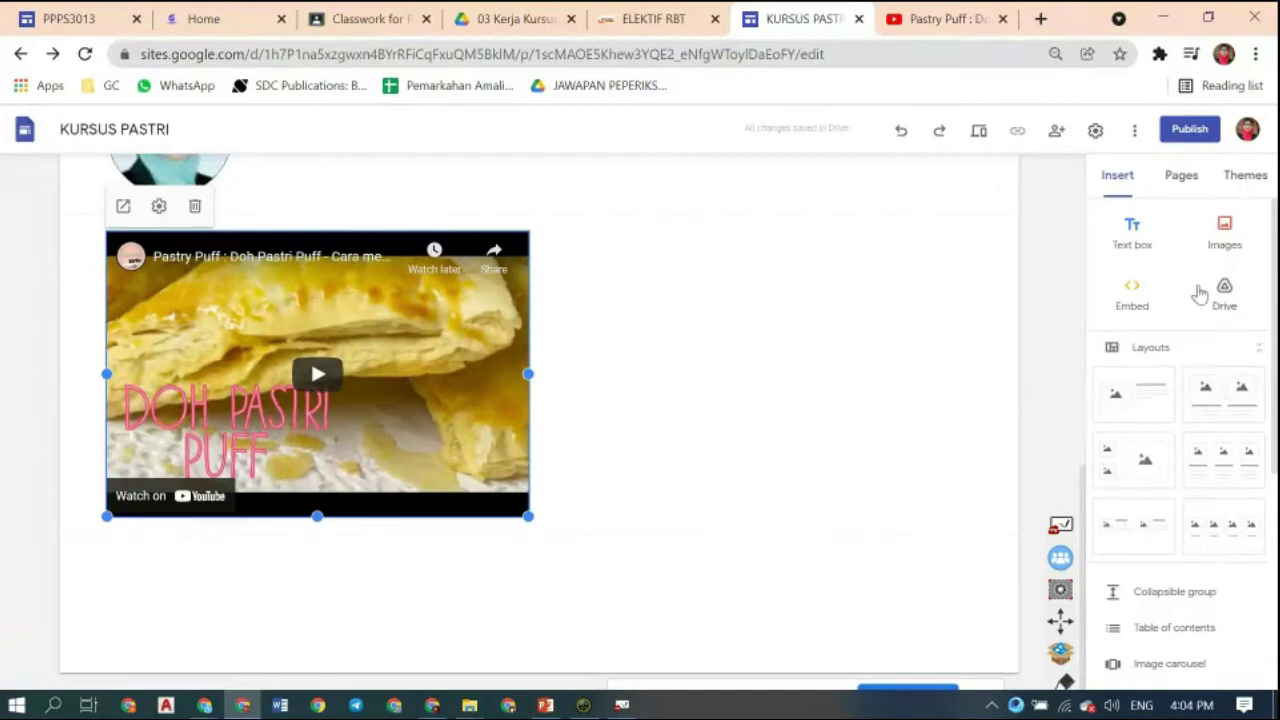
- Reveal the "Youtube" item on the content slide in PowerPoint and return to the KURSUS PASTRI site in Chrome
click(960, 335)
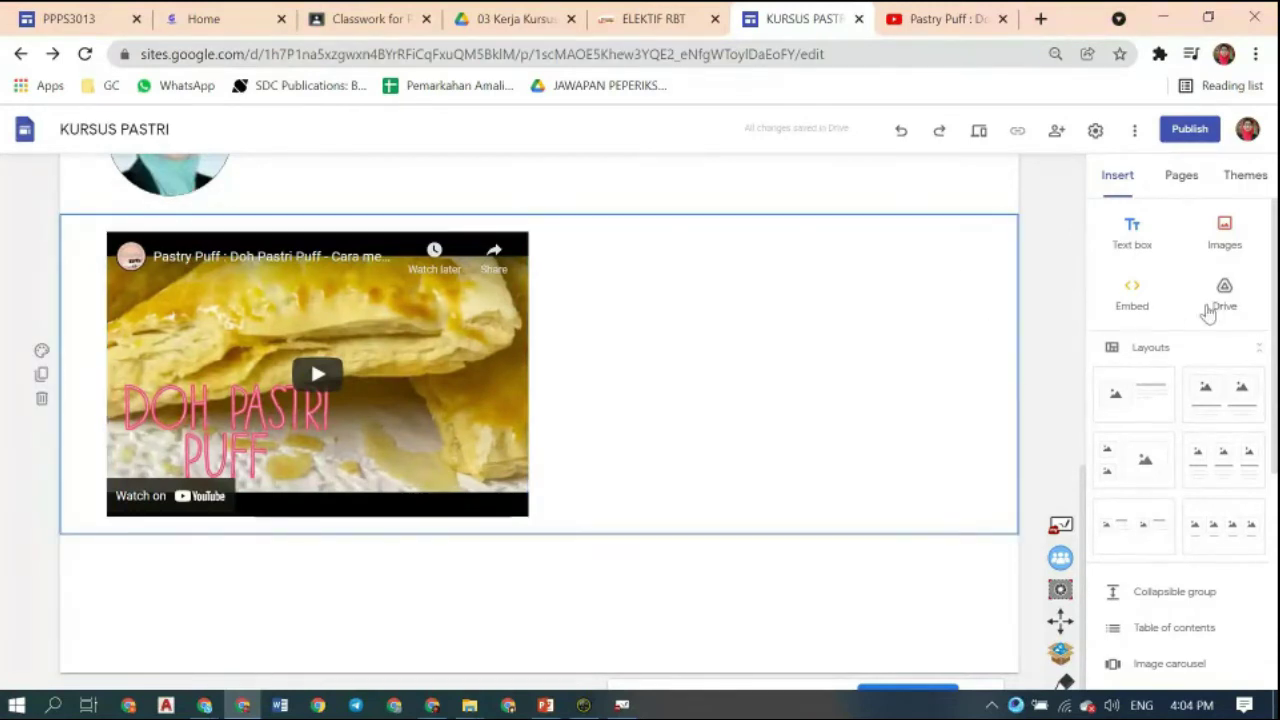
click(545, 706)
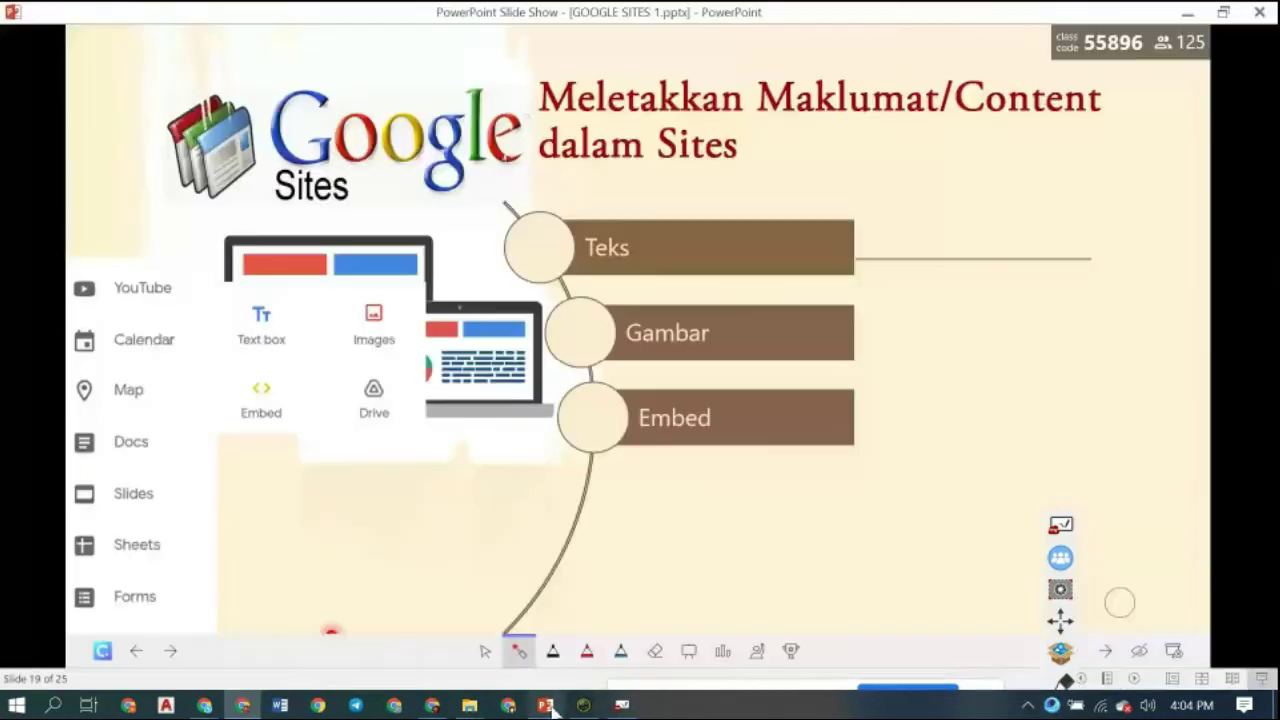
click(1106, 655)
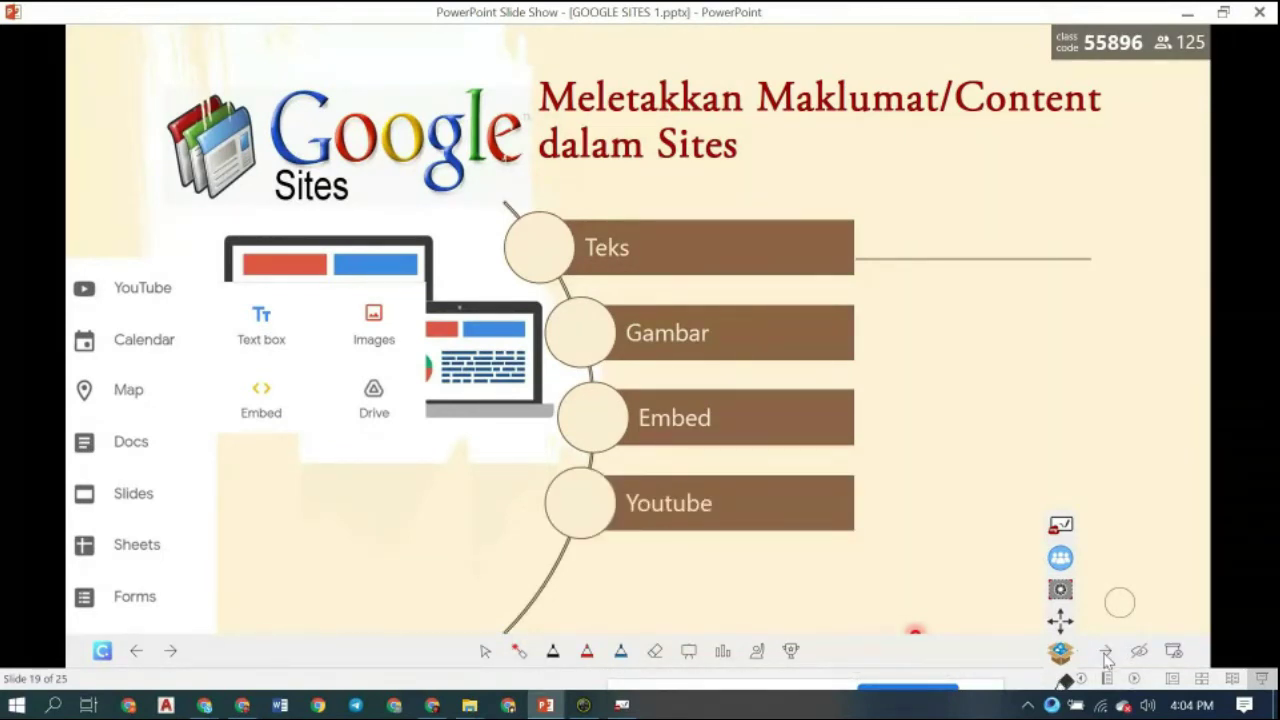
click(243, 706)
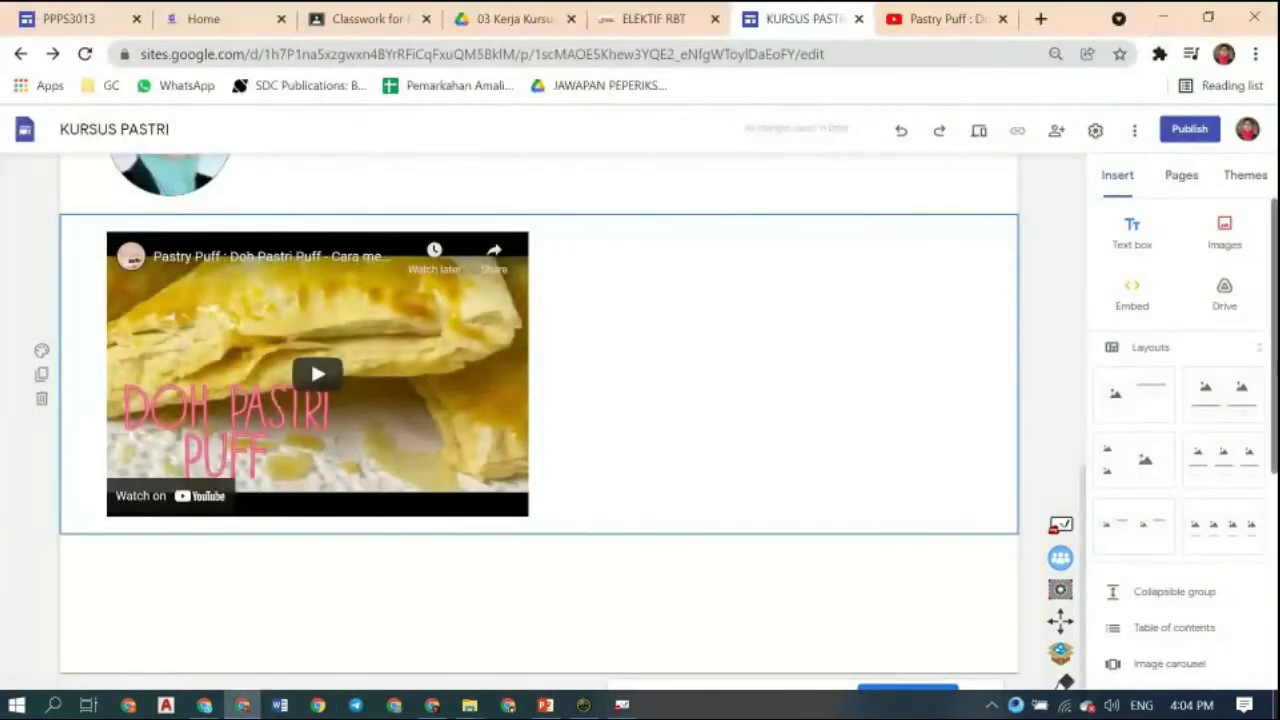
- Start inserting a YouTube video on the KURSUS PASTRI page and search for "teknik penghasilan pastri"
scroll(1237, 520, down, 5)
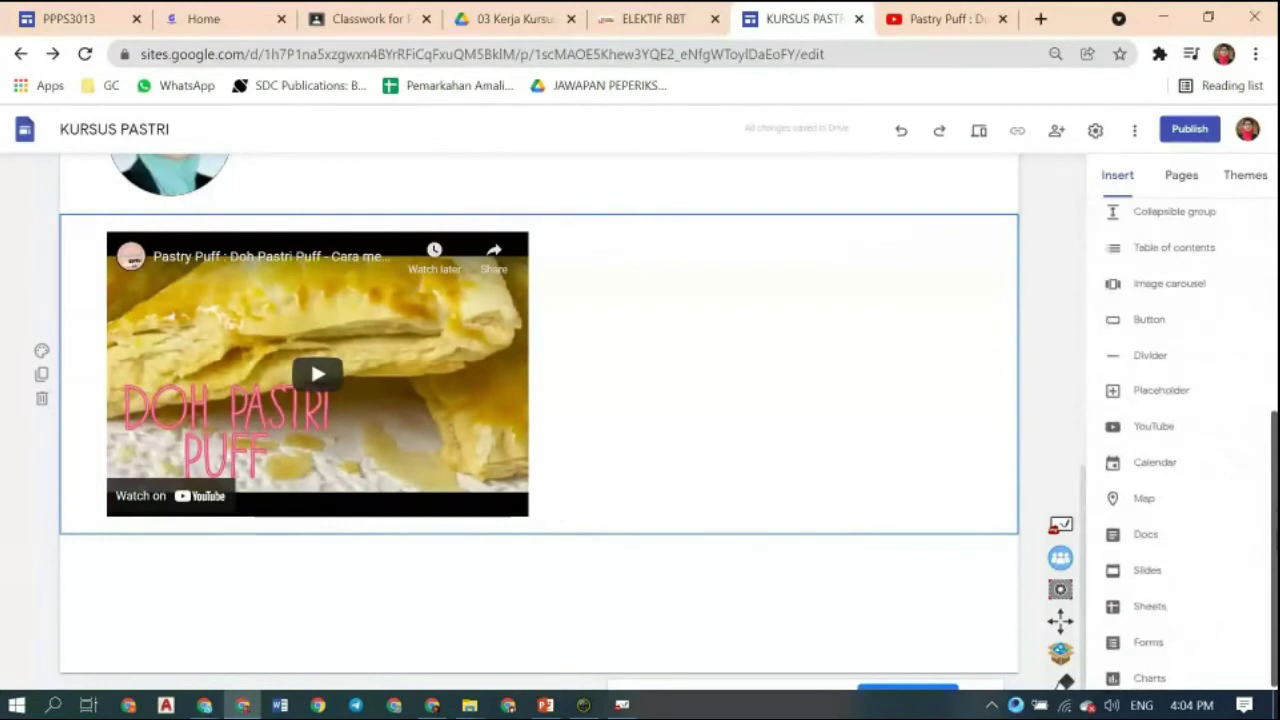
scroll(1155, 560, down, 1)
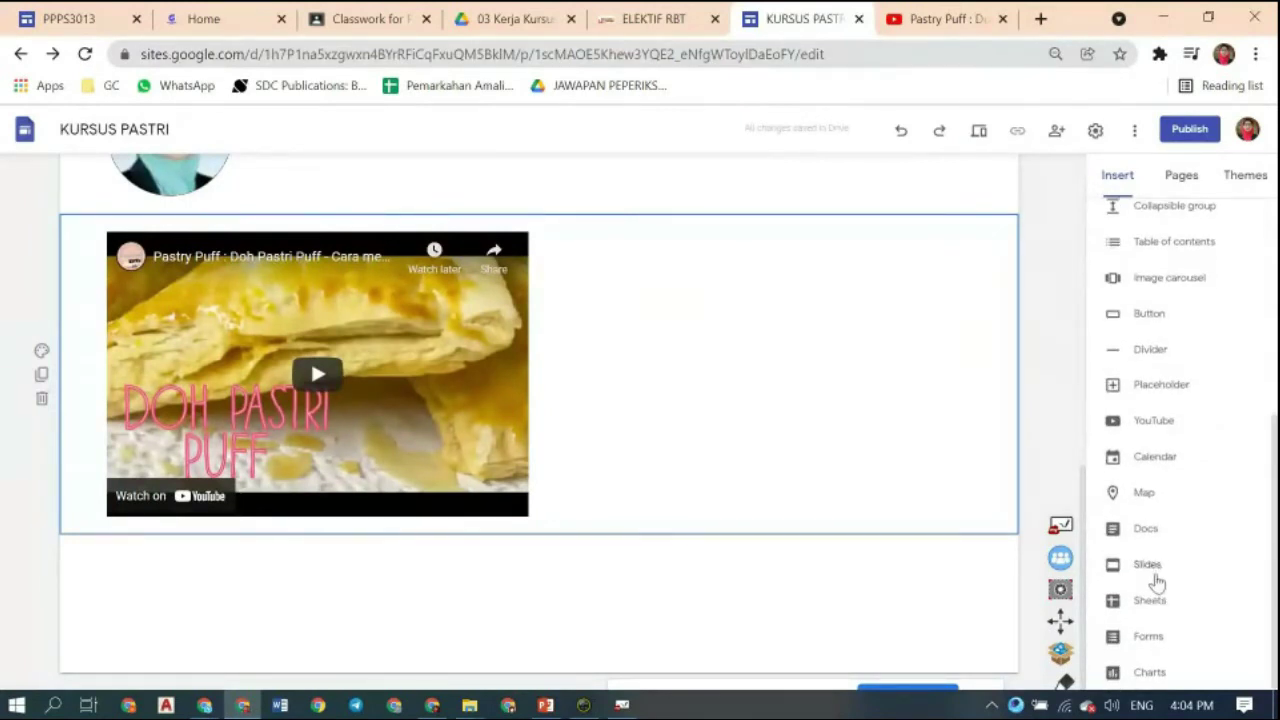
click(1130, 427)
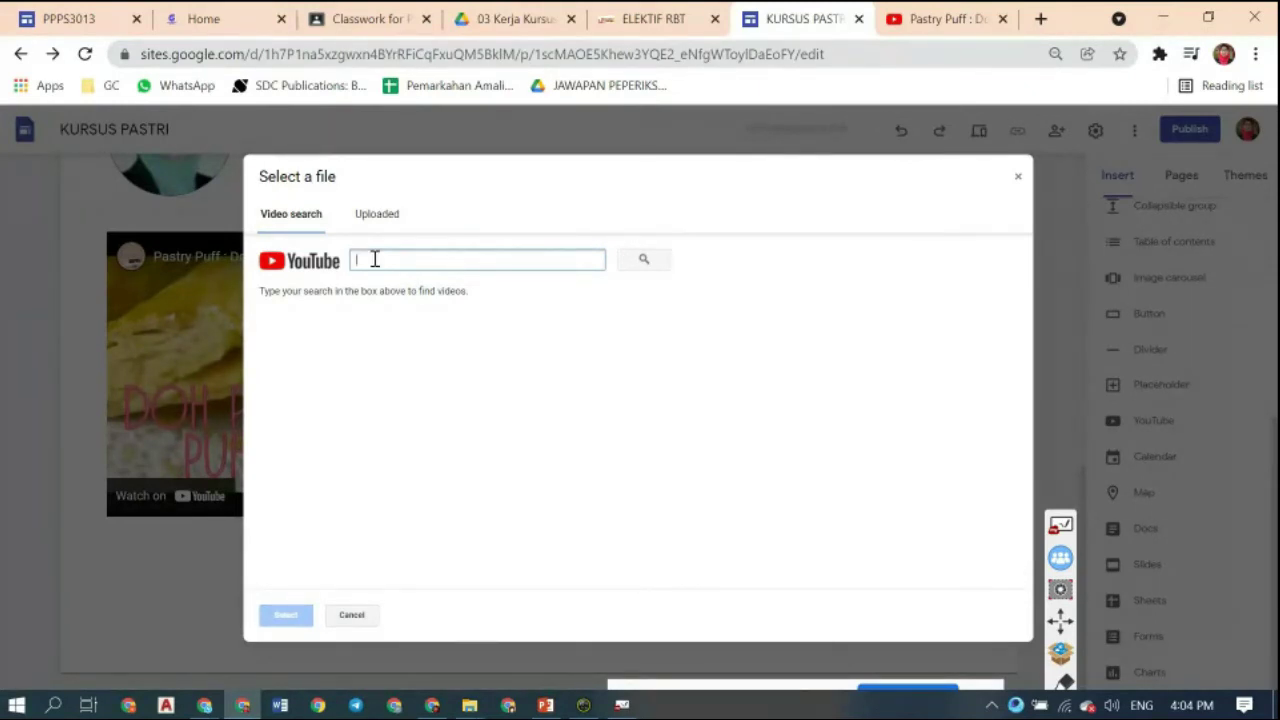
text(teknik penghasila)
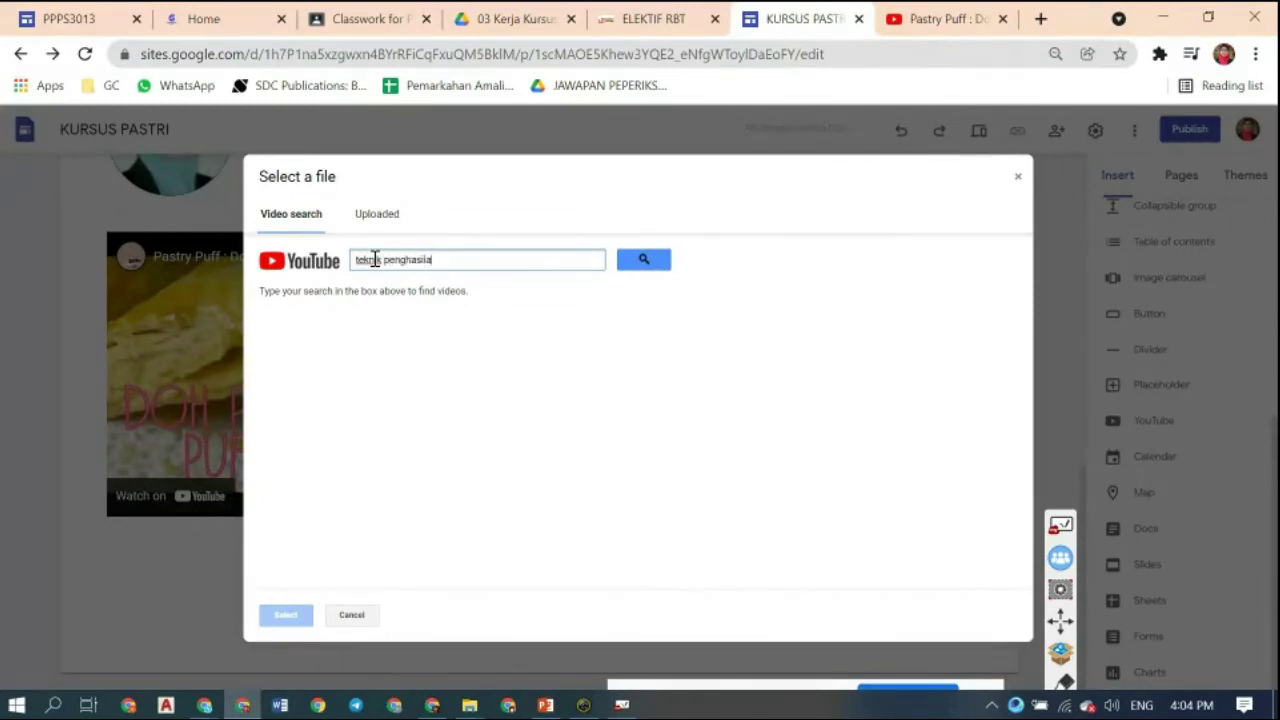
text(n pastri)
key(Return)
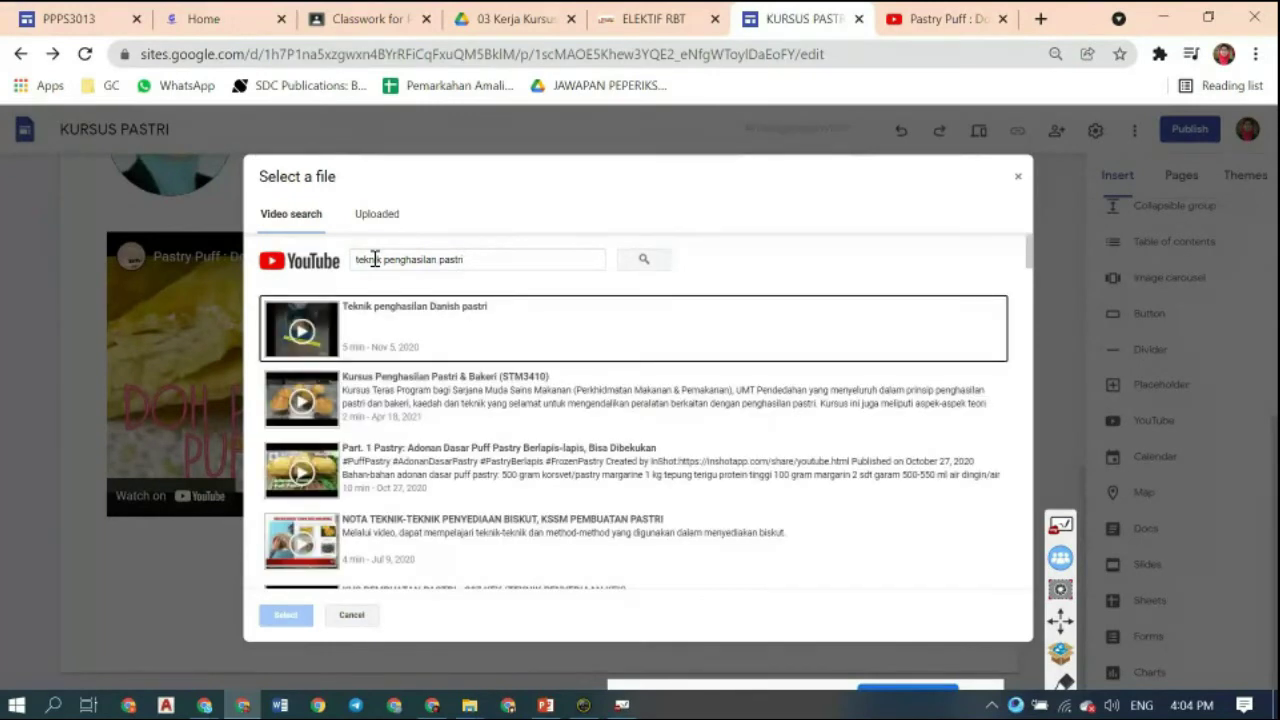
- Insert the "Teknik penghasilan Danish pastri" video and place it beside the pastry puff video in the same section
click(387, 319)
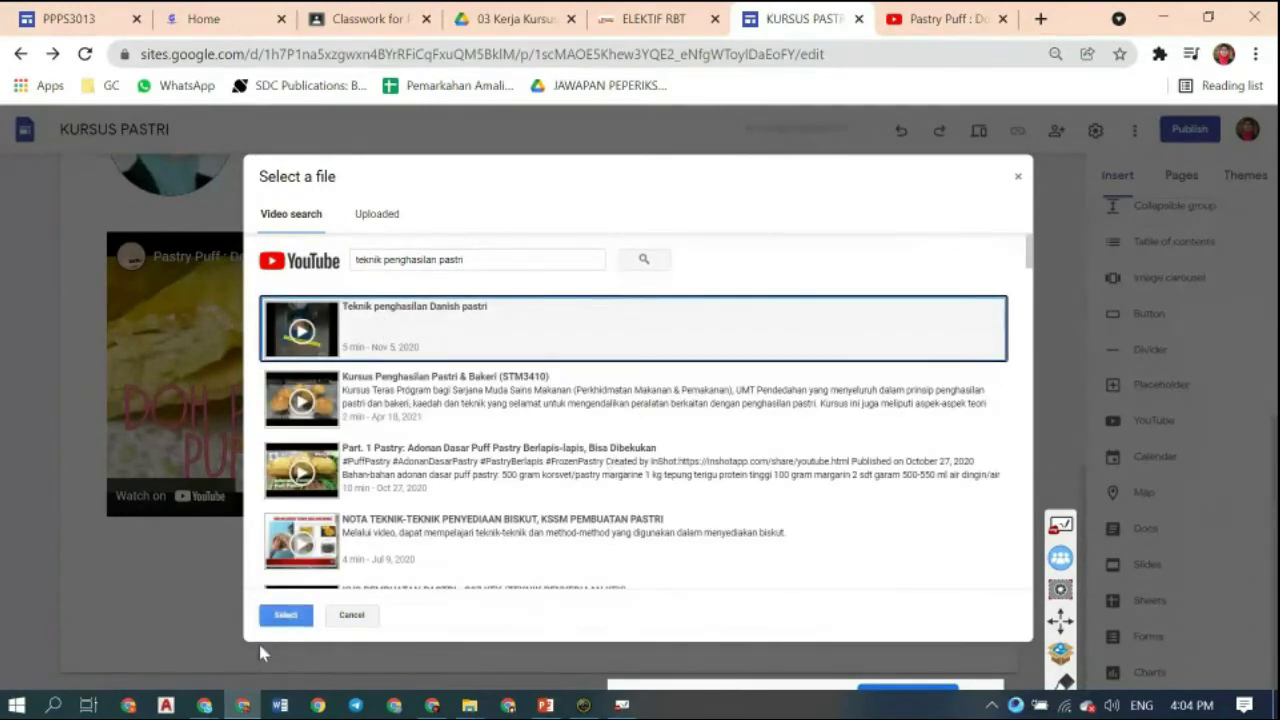
click(286, 614)
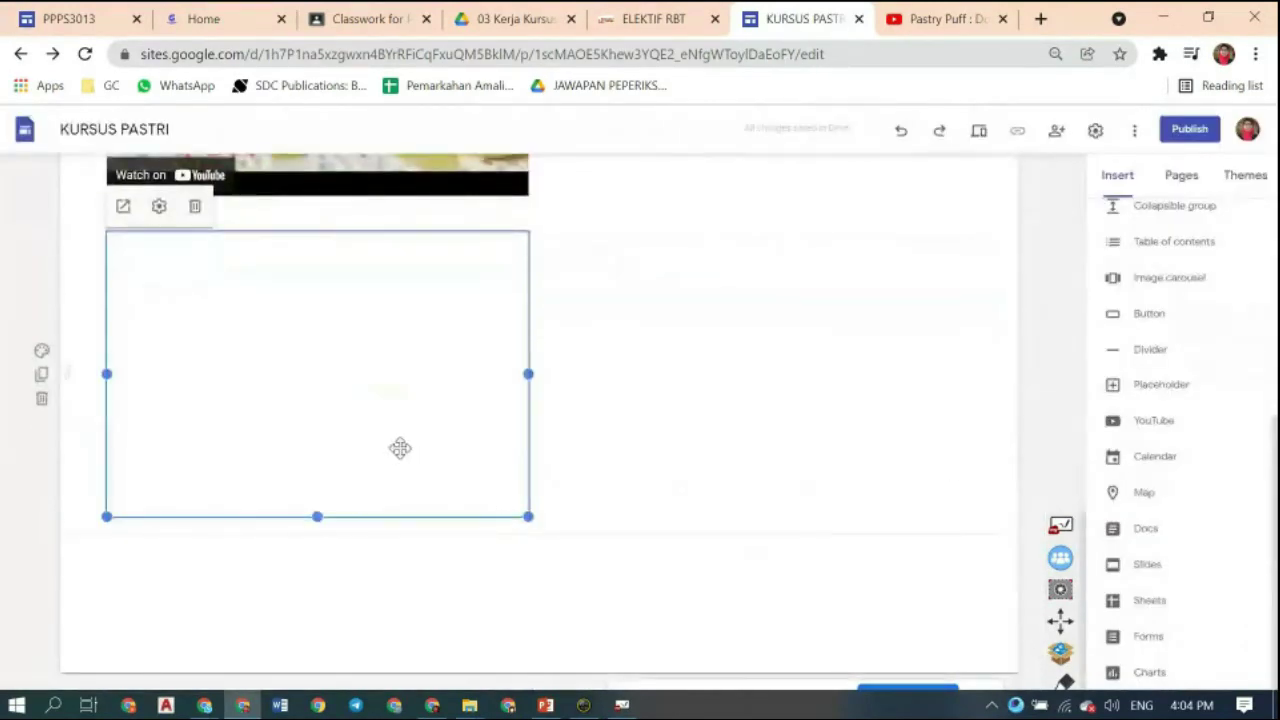
drag(337, 497, 577, 260)
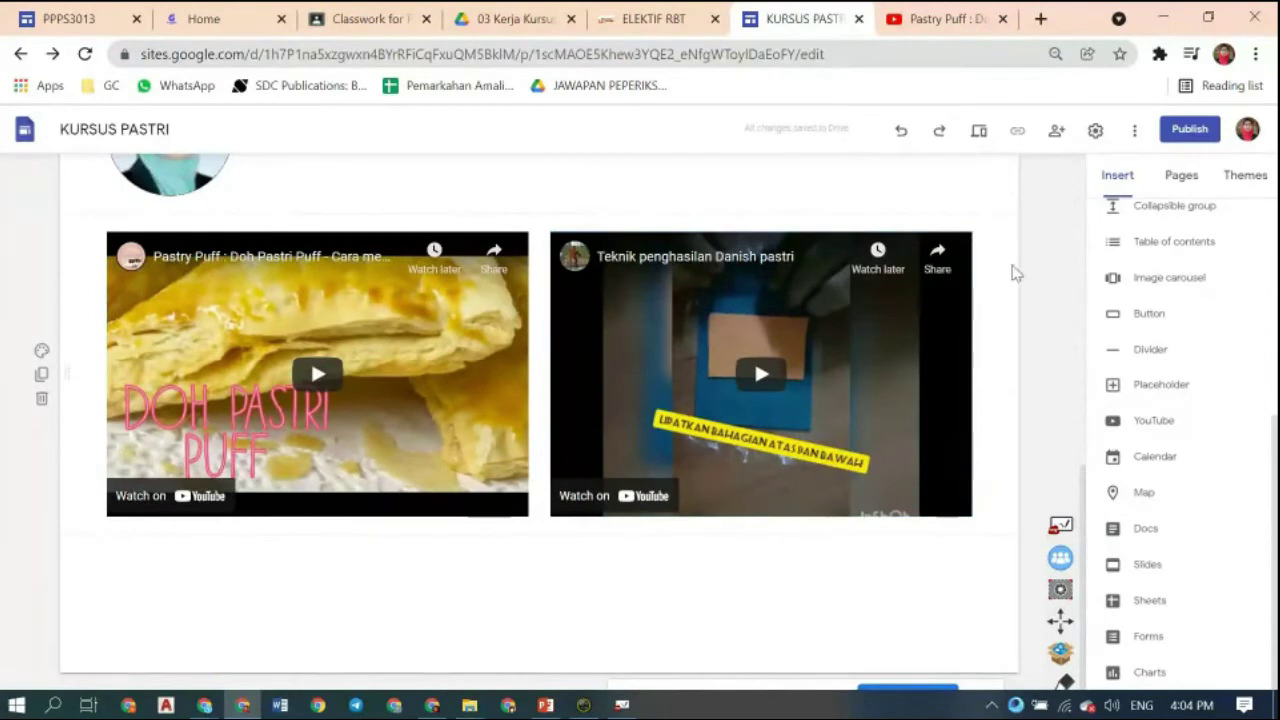
- Add a four-column image-and-caption layout and fill its first placeholder with the YouTube video "Teknik penghasilan Danish pastri", found by searching "teknik penghasilan pastri"
scroll(1249, 406, up, 3)
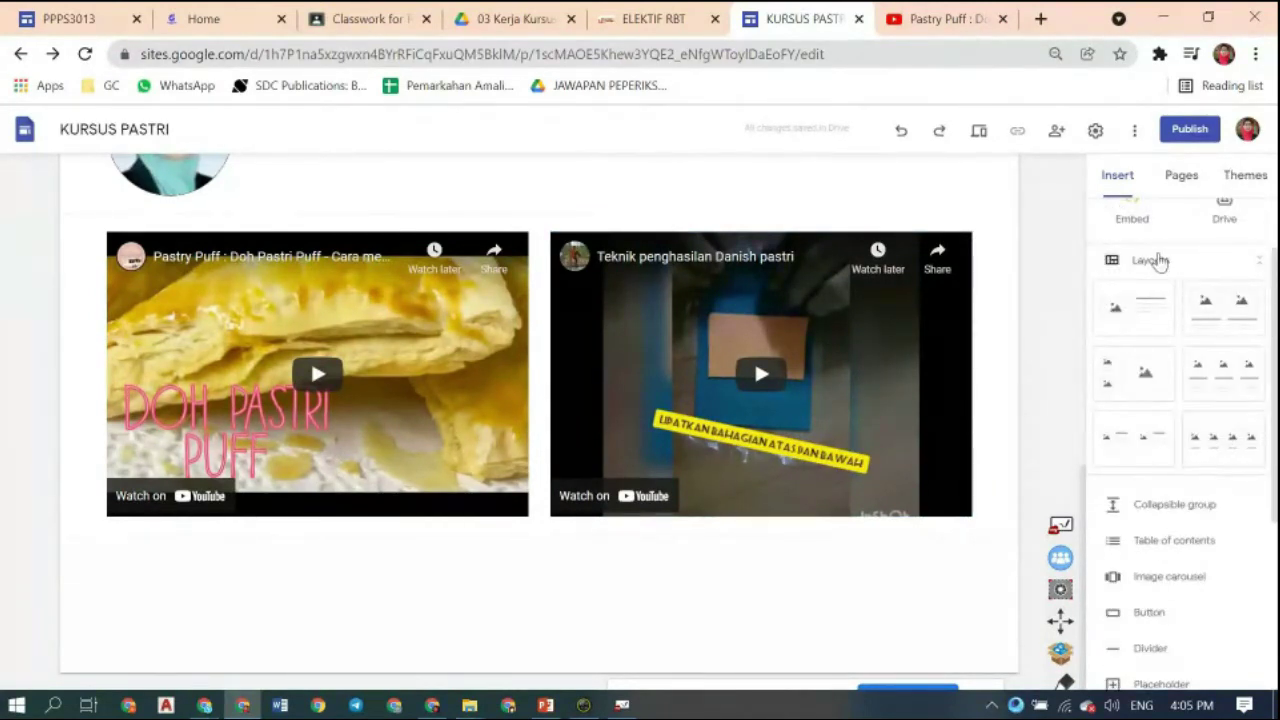
click(1216, 450)
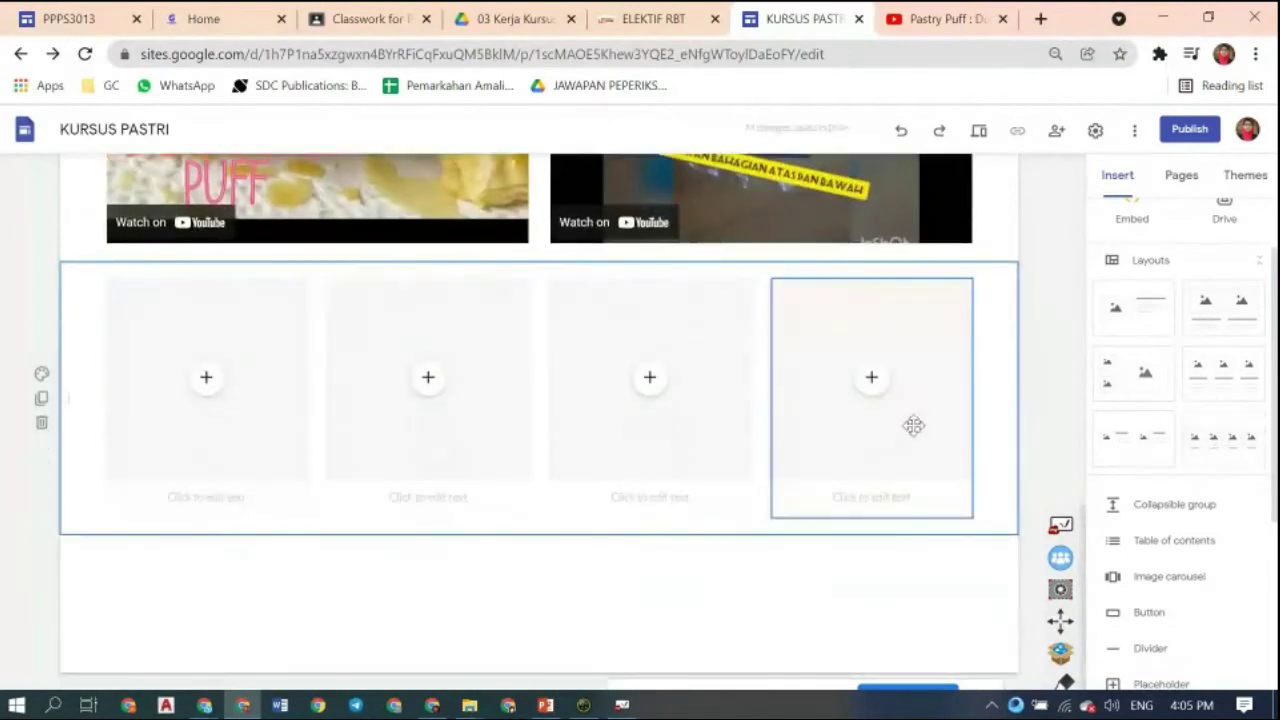
click(205, 380)
click(243, 527)
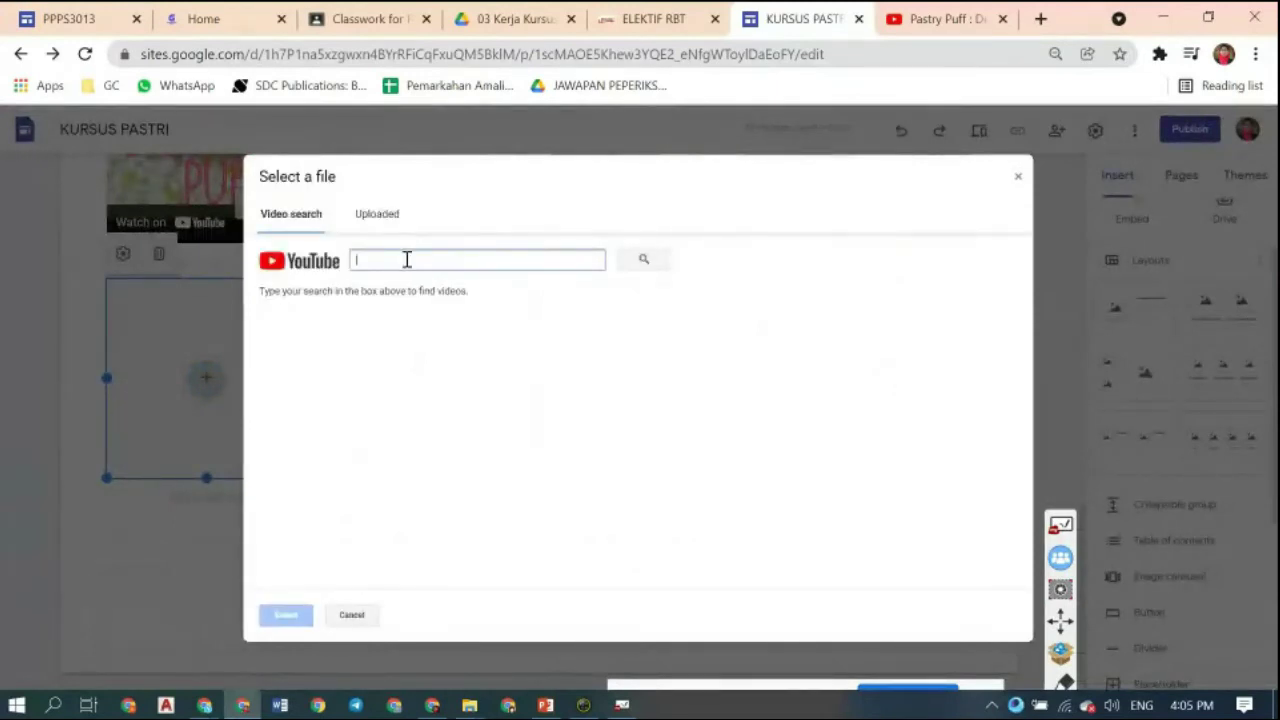
text(teknik)
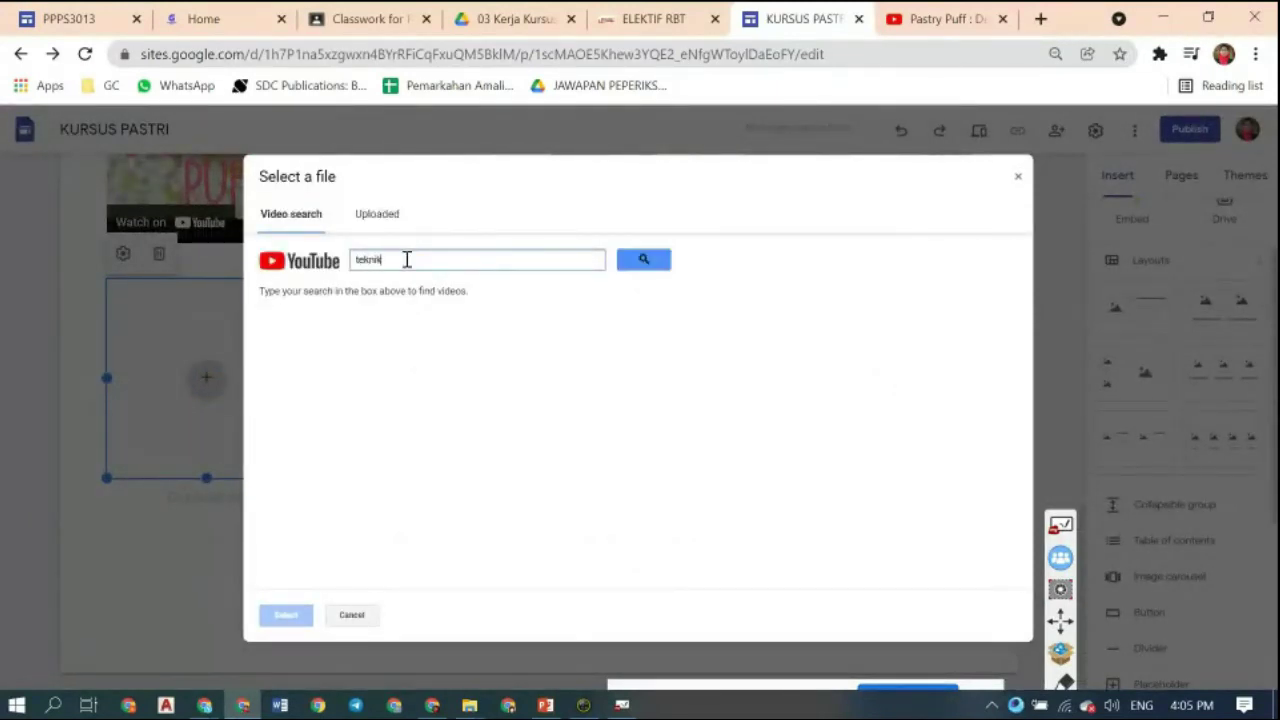
text( penghasilan pastri)
key(Return)
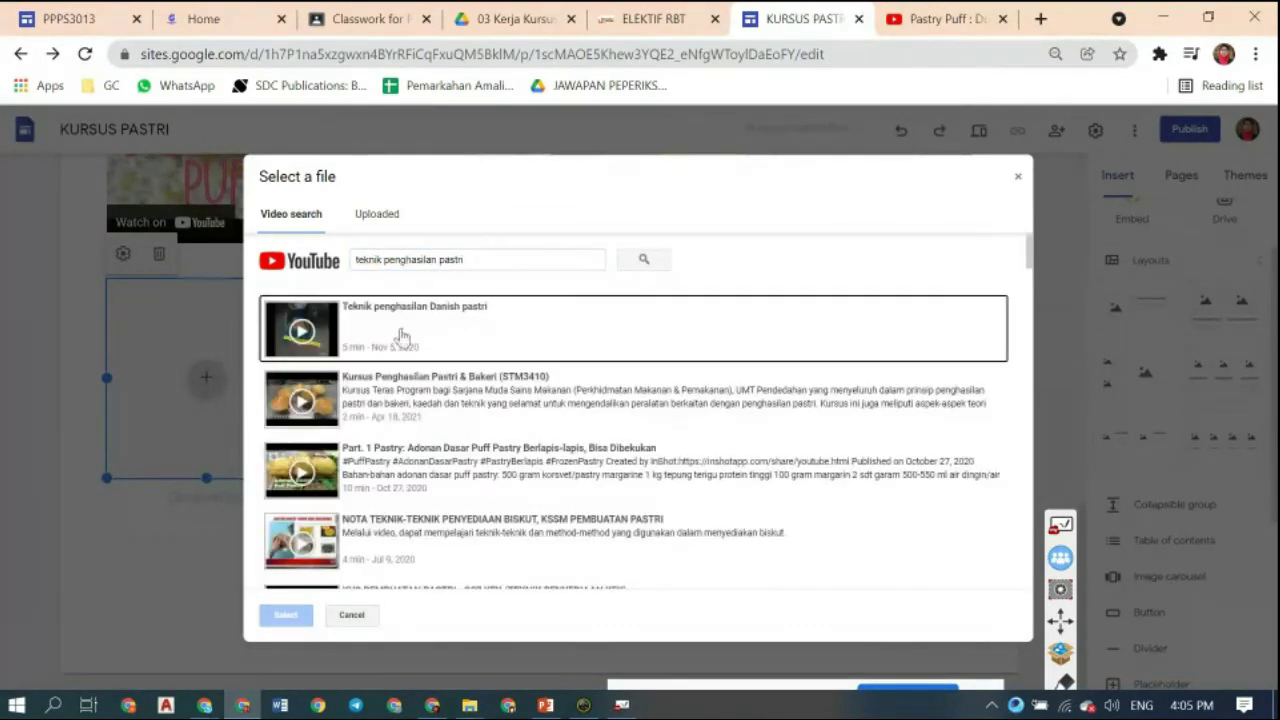
click(400, 335)
click(298, 616)
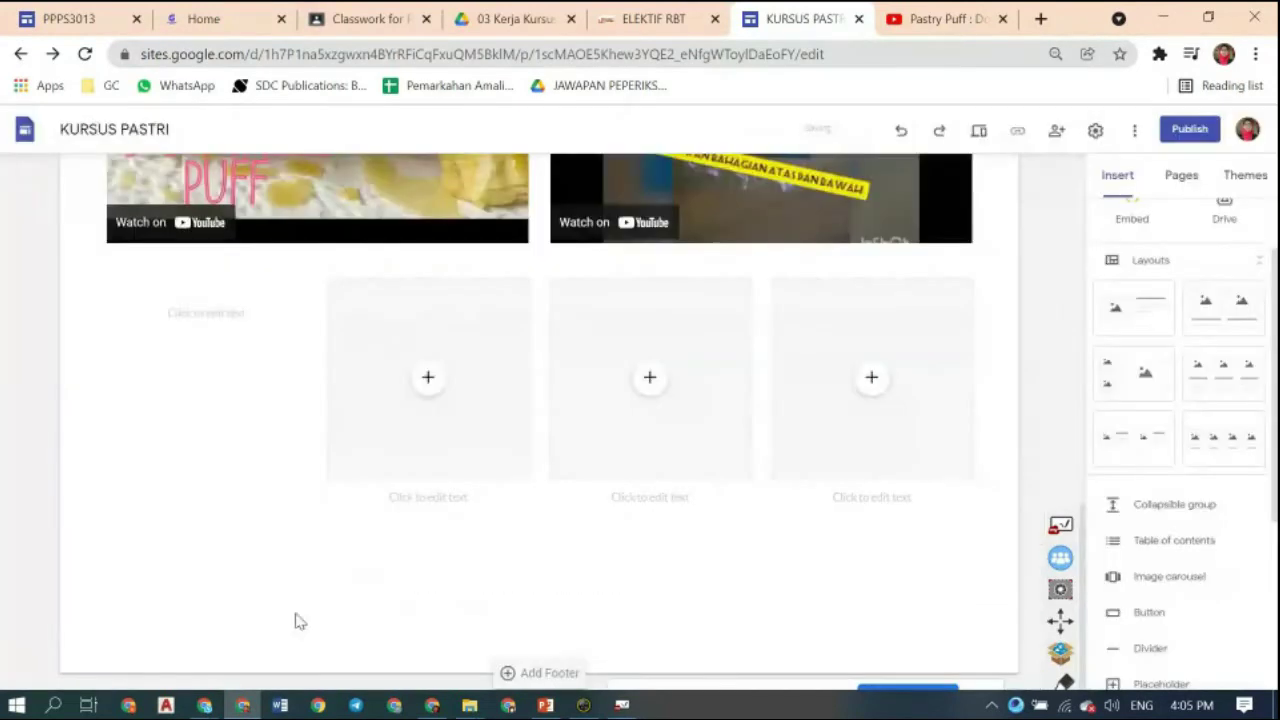
- Try to upload a file from the computer into the second placeholder of the four-column layout
click(428, 384)
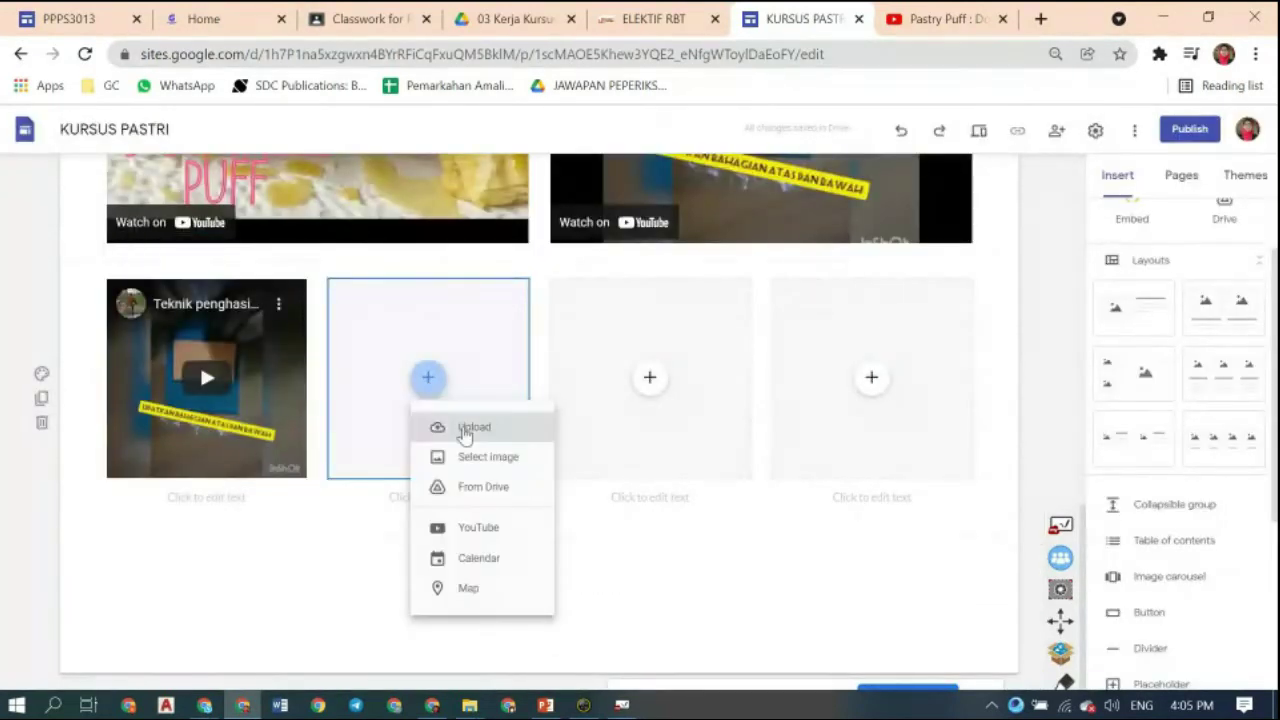
click(466, 430)
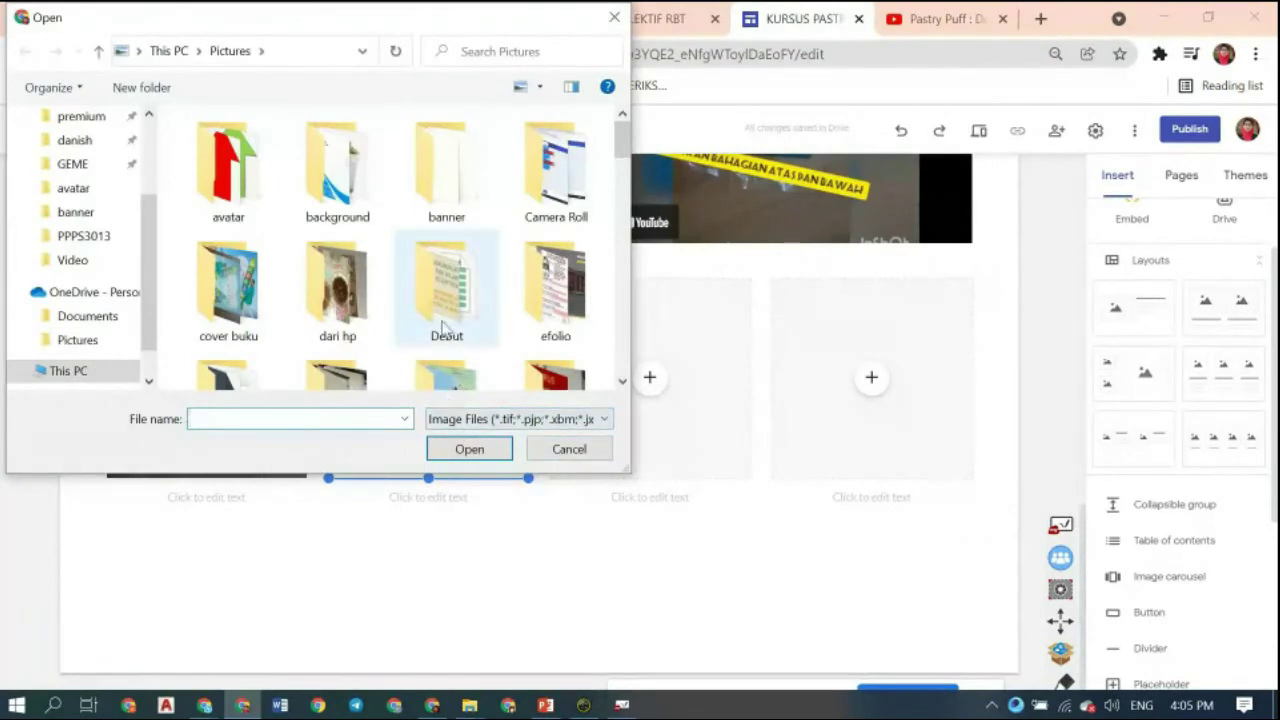
scroll(447, 330, down, 1)
double_click(517, 354)
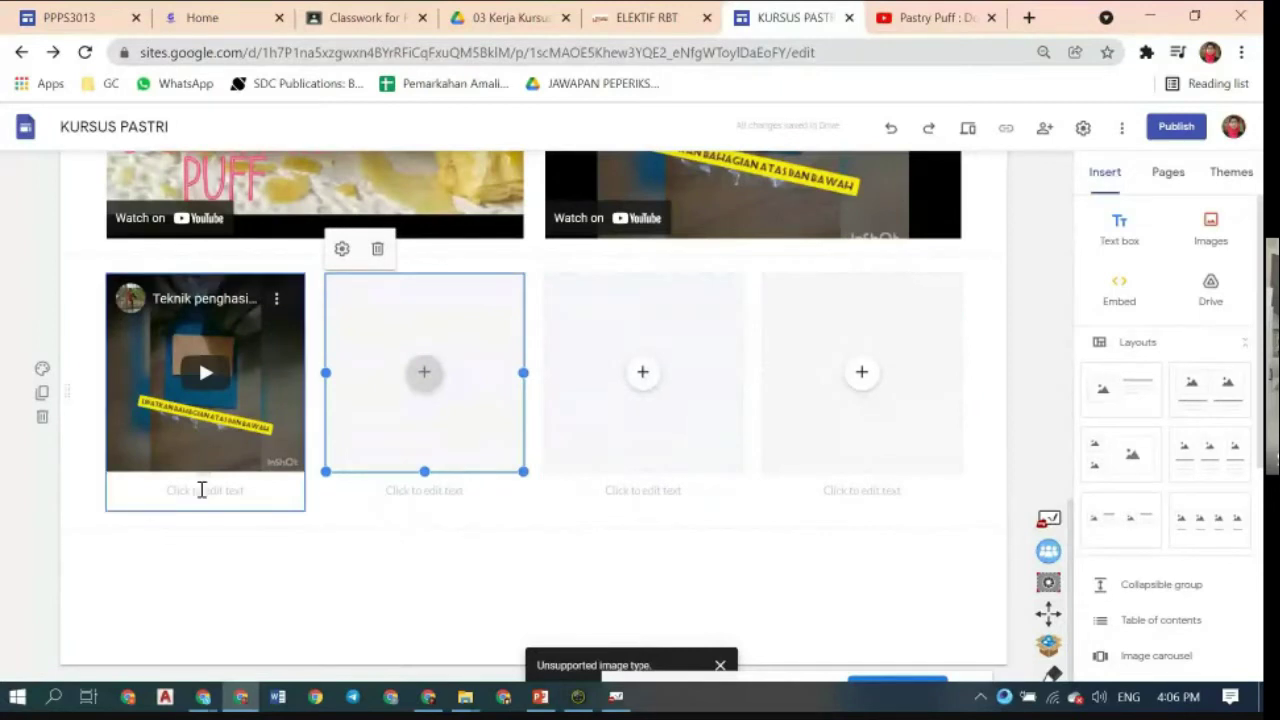
- Fill the second placeholder with the Protugies Egg Tart video from the Drive folder Classroom > PPPS3013 JSS > 04 Video Amali
click(426, 375)
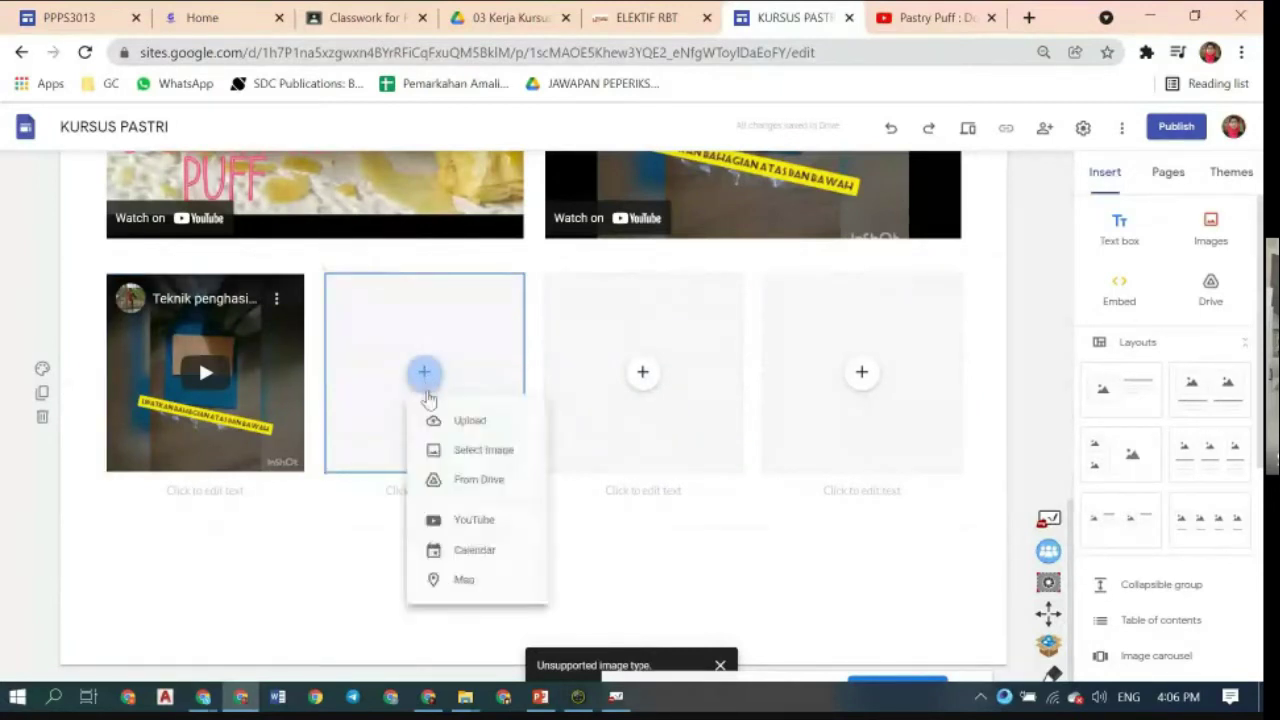
click(468, 484)
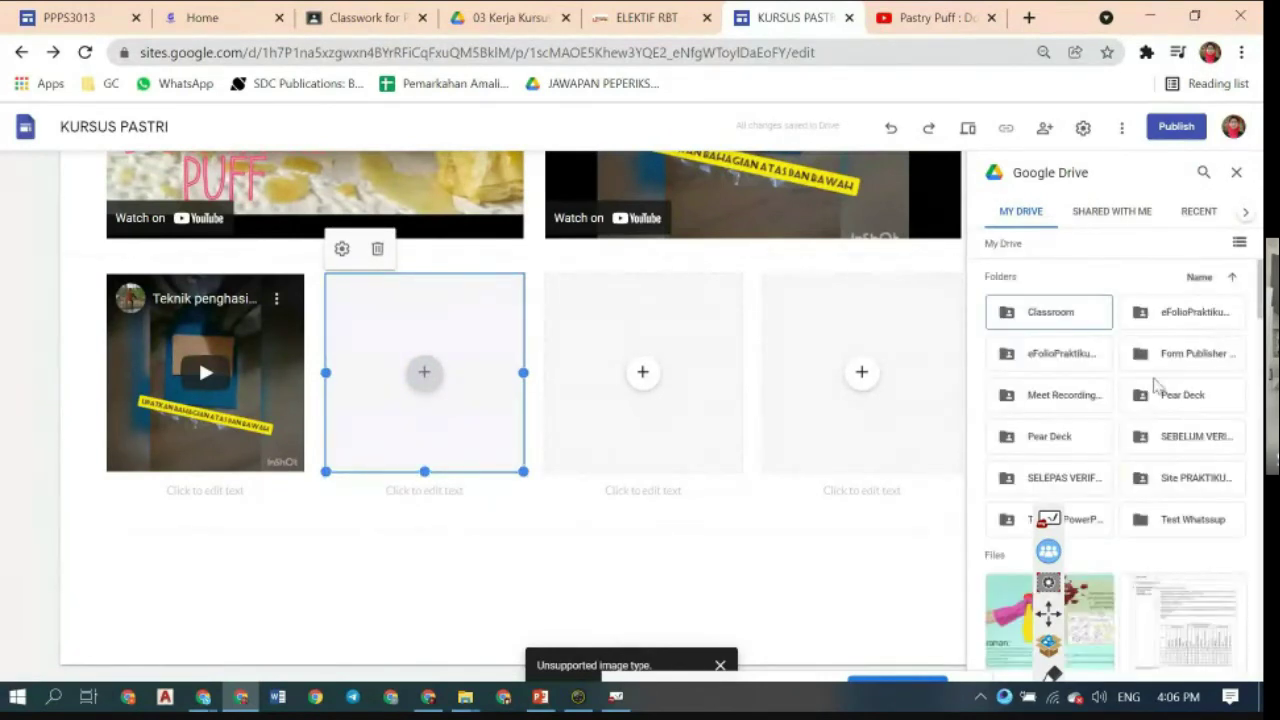
click(1066, 318)
double_click(1066, 318)
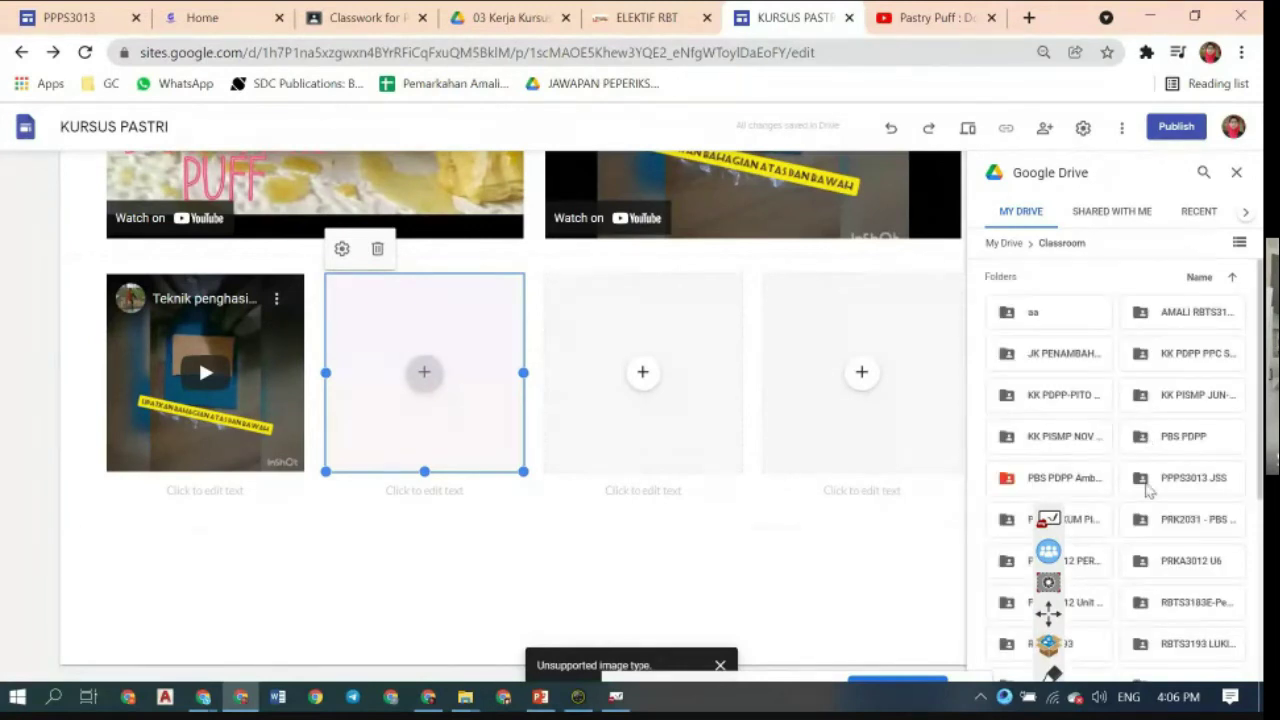
double_click(1148, 486)
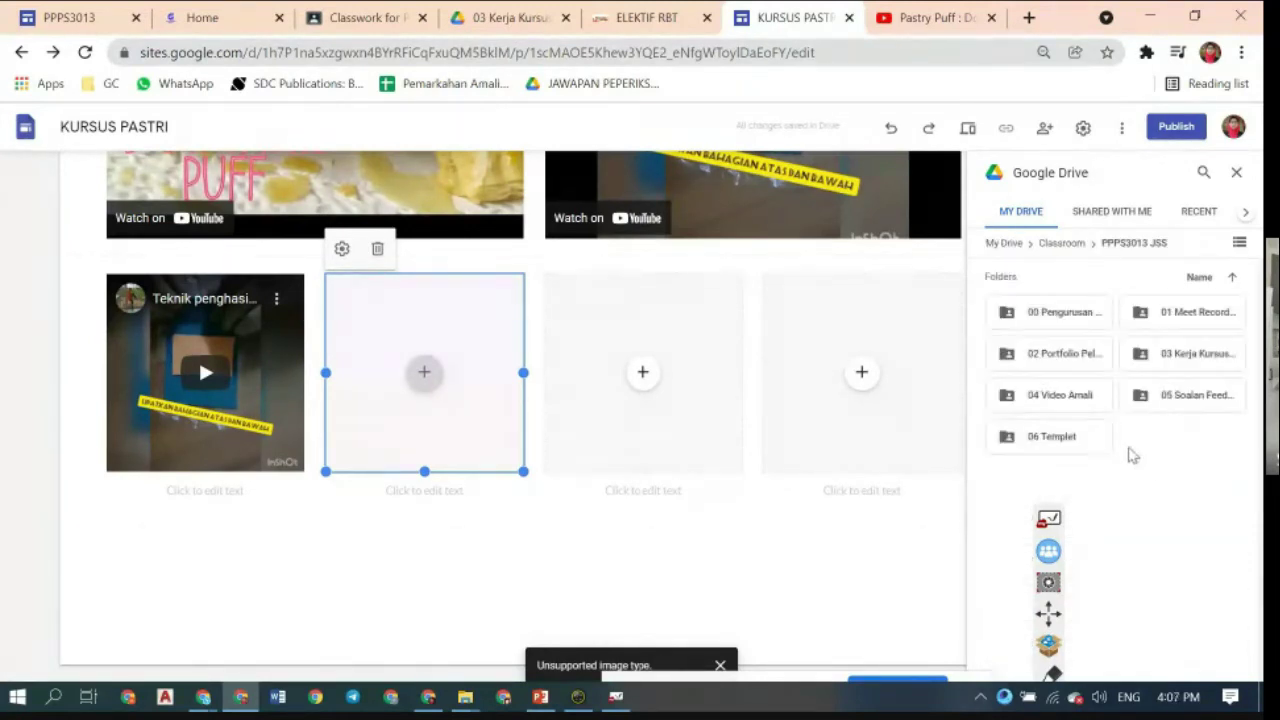
double_click(1055, 400)
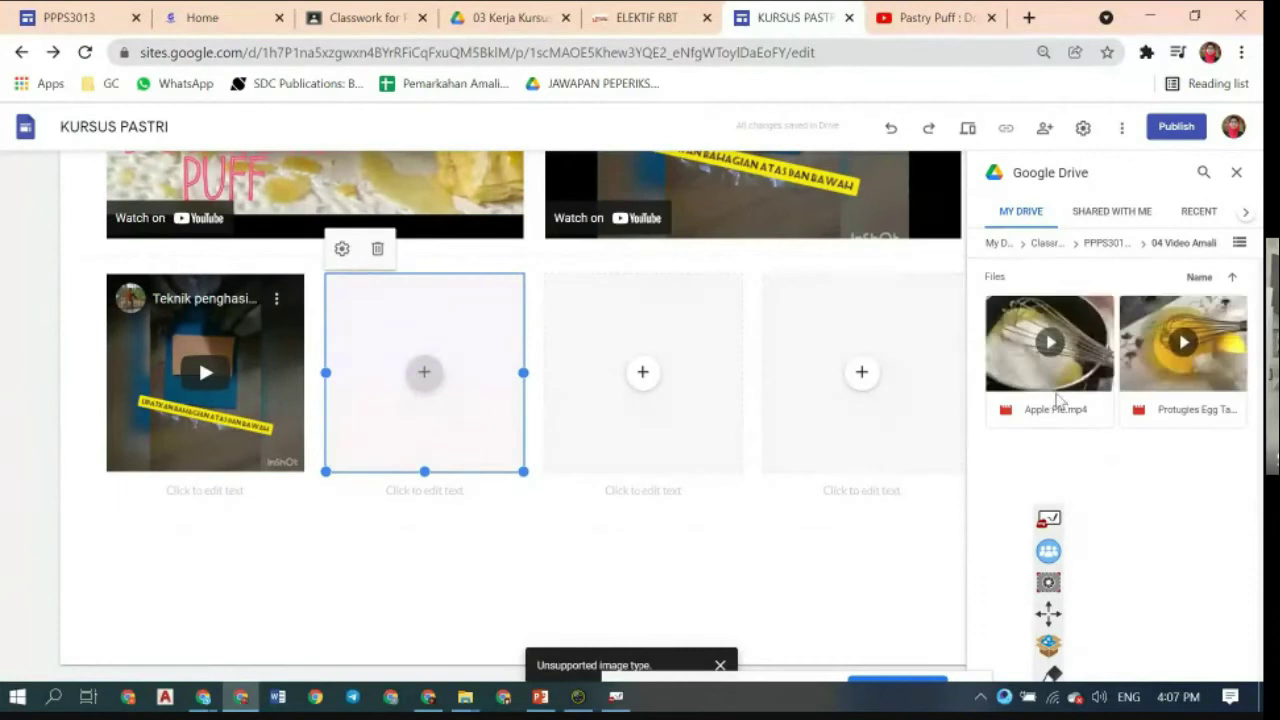
click(1165, 382)
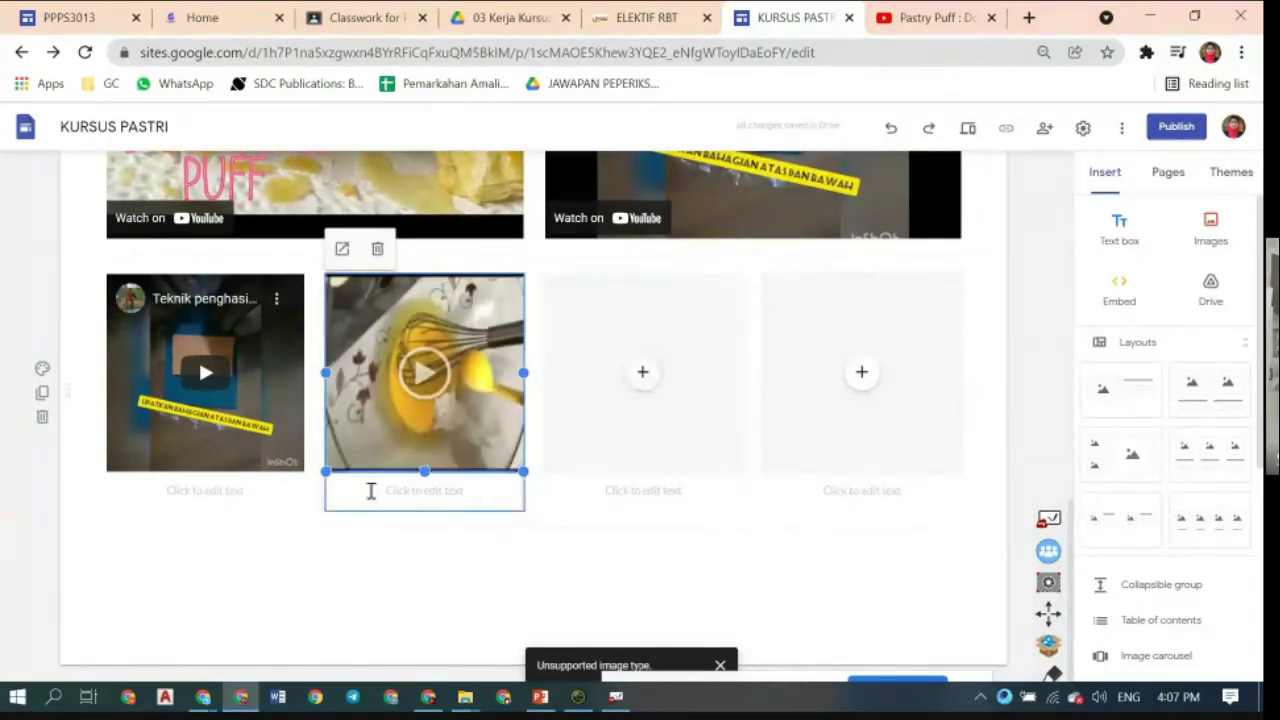
- Caption the first video "teknik" and the second video "Protuges Egg Tart"
click(228, 493)
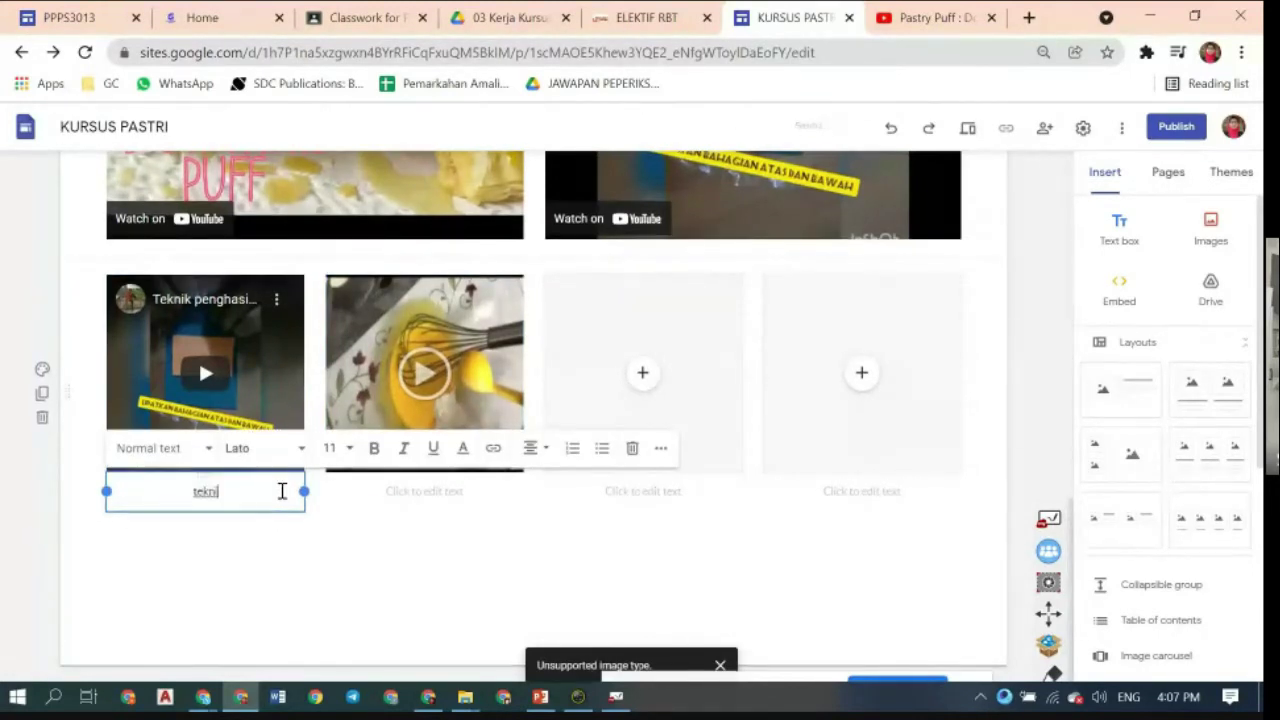
click(411, 489)
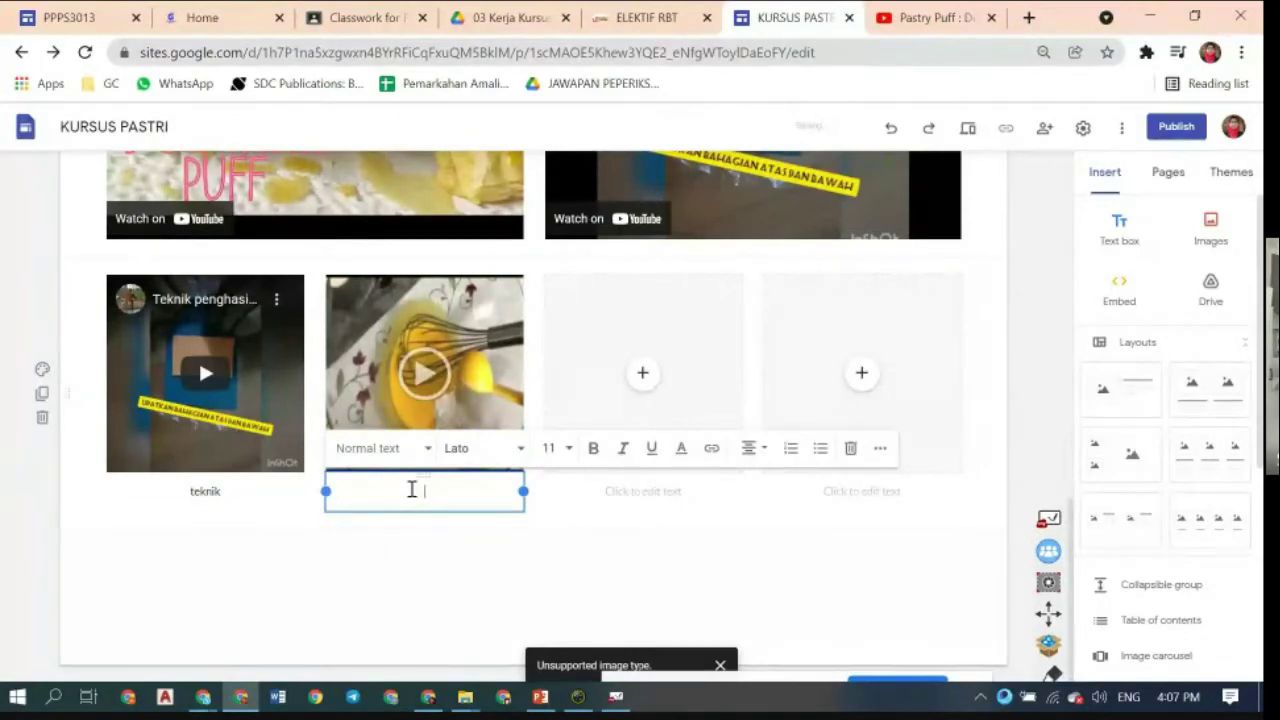
text(Protuges Egg Tart)
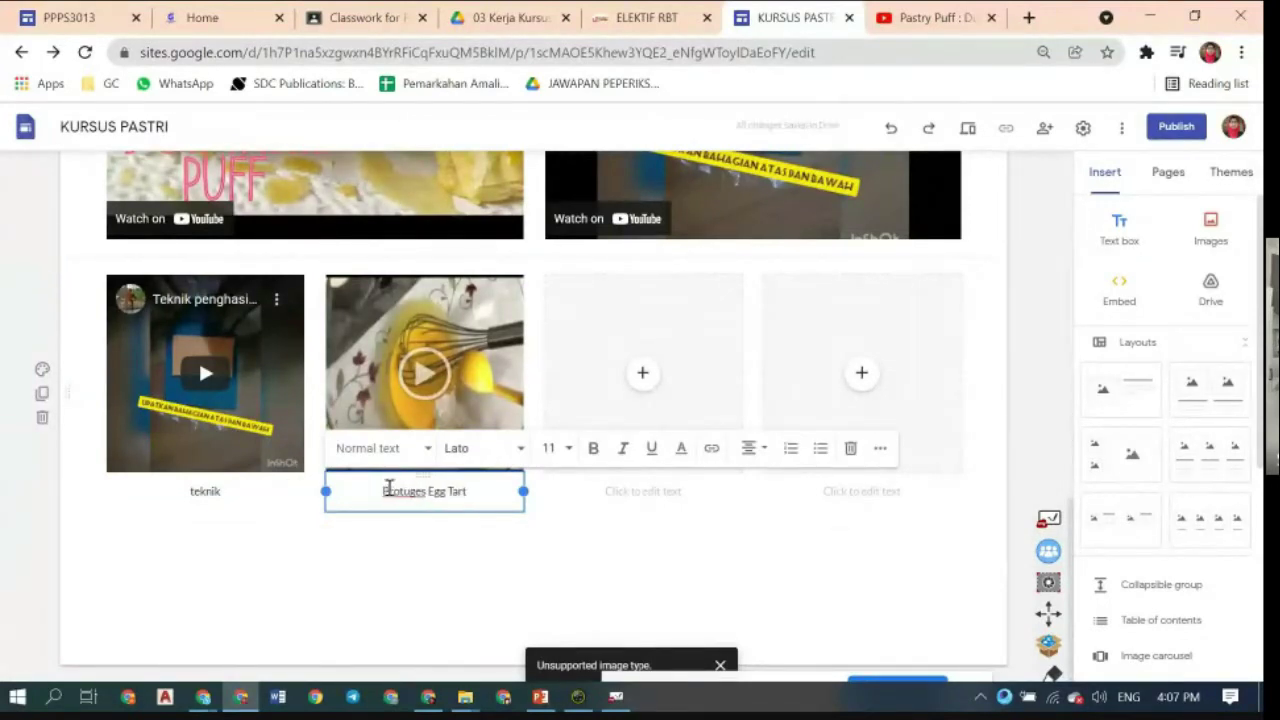
key(Return)
key(BackSpace)
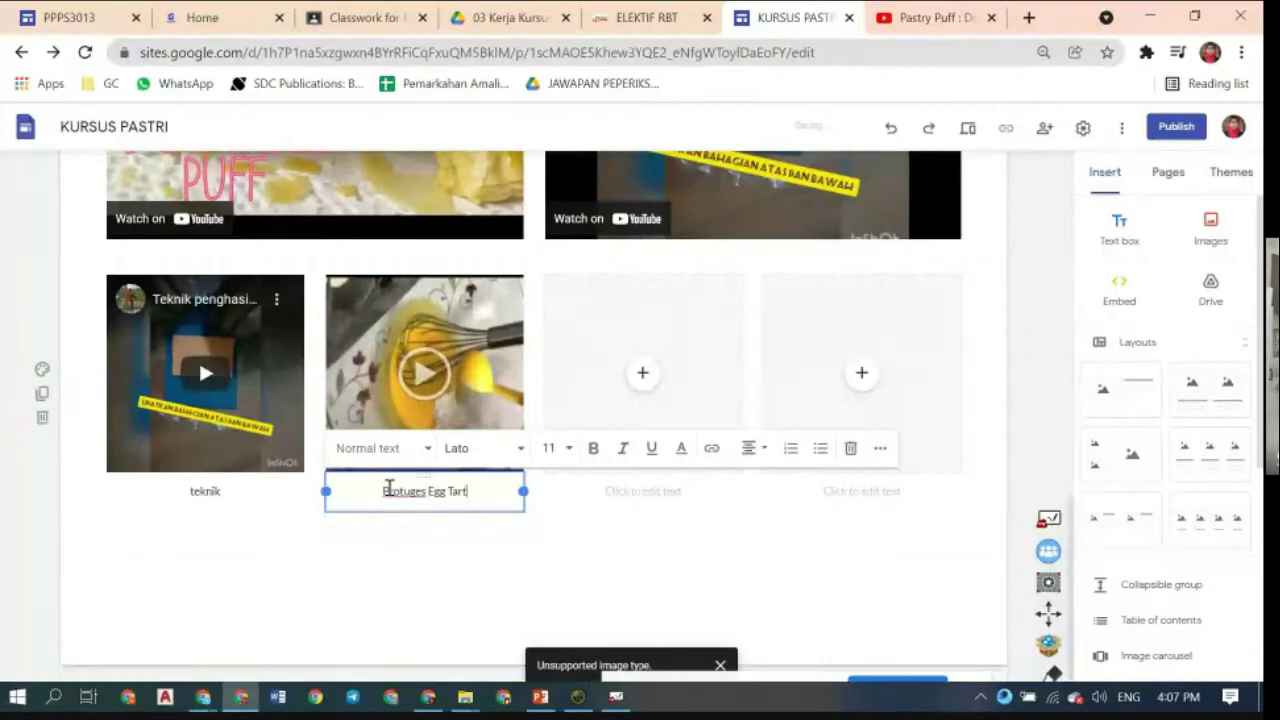
click(620, 480)
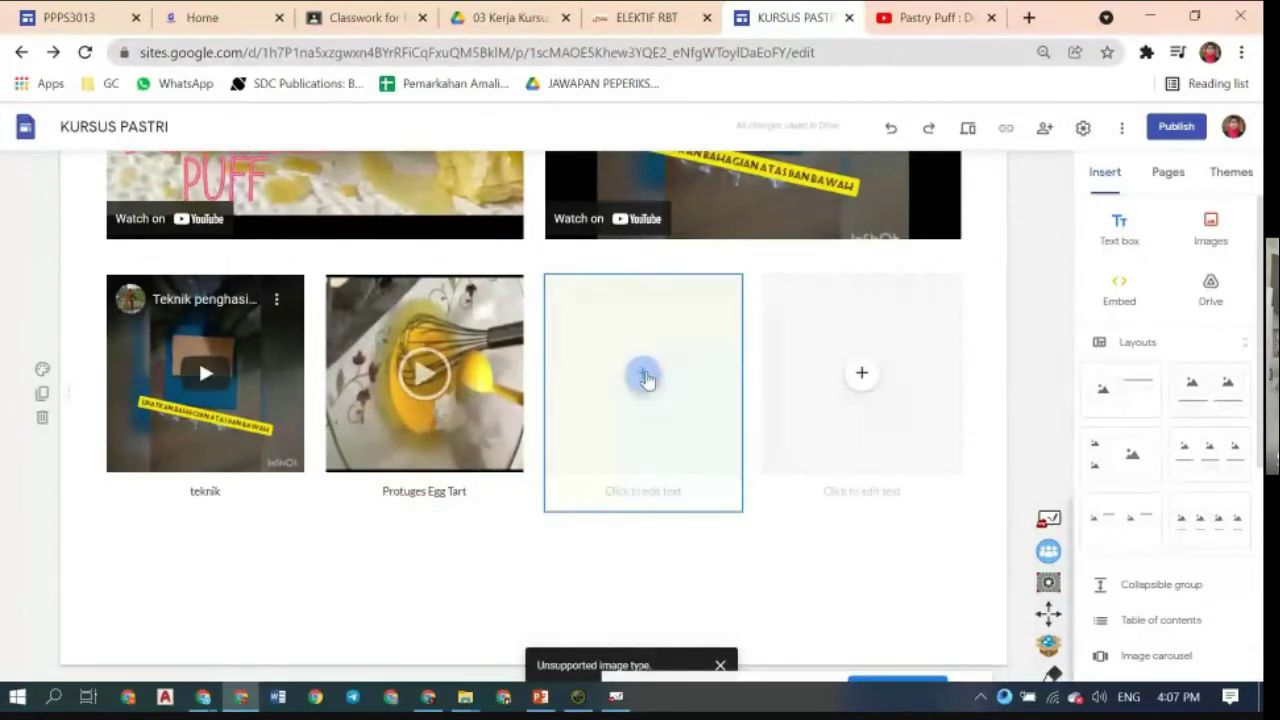
- Reveal the "Bahan dari Google Drive" item on the content slide in PowerPoint and return to the KURSUS PASTRI site in Chrome
click(644, 375)
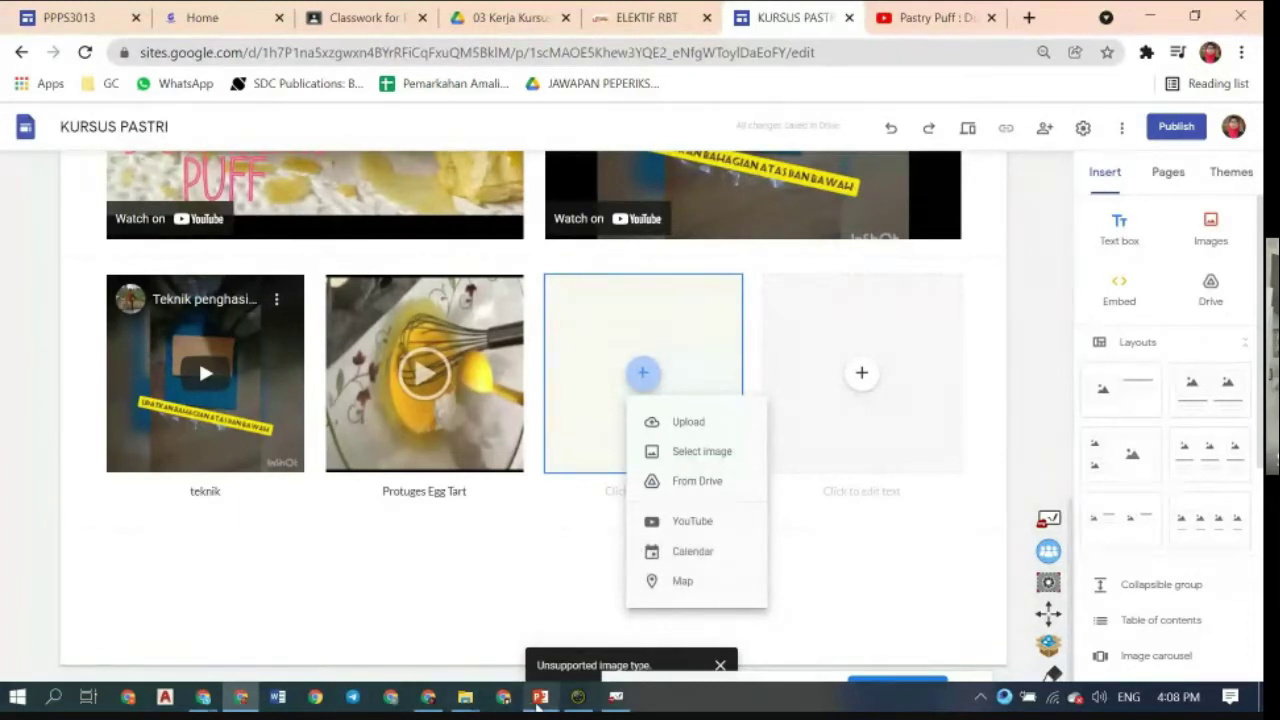
click(540, 697)
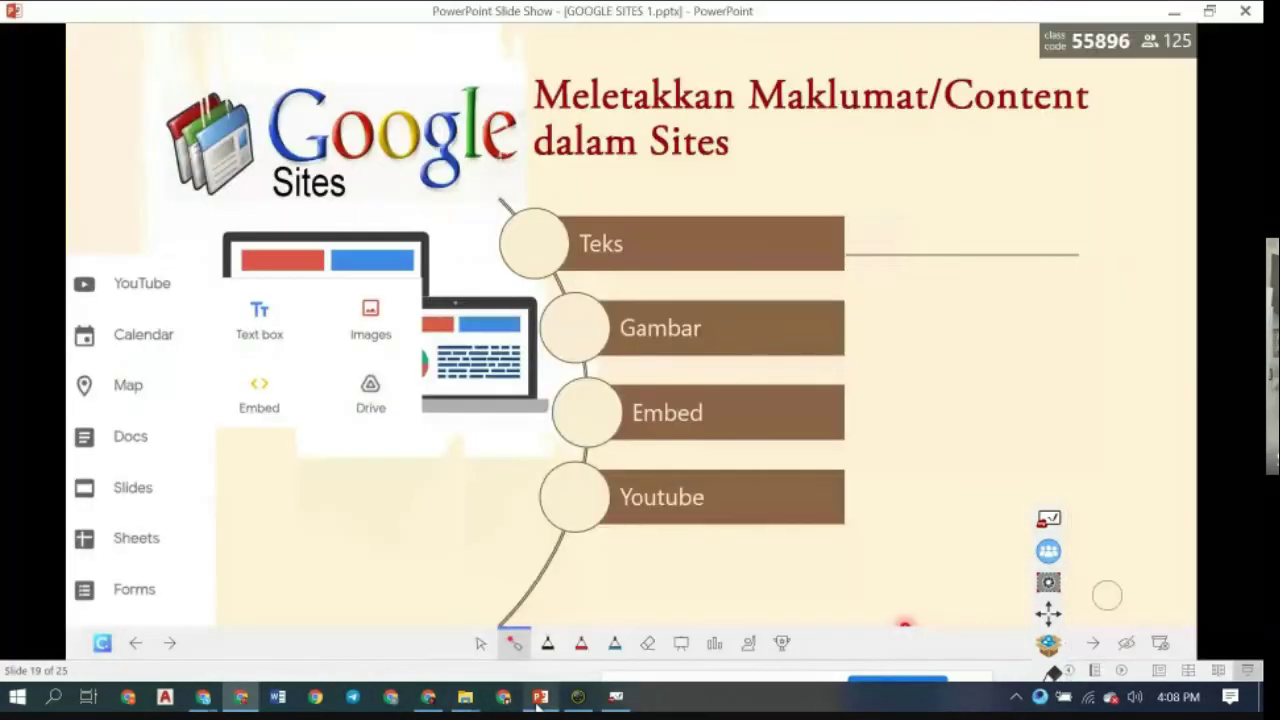
click(1094, 643)
key(ctrl+p)
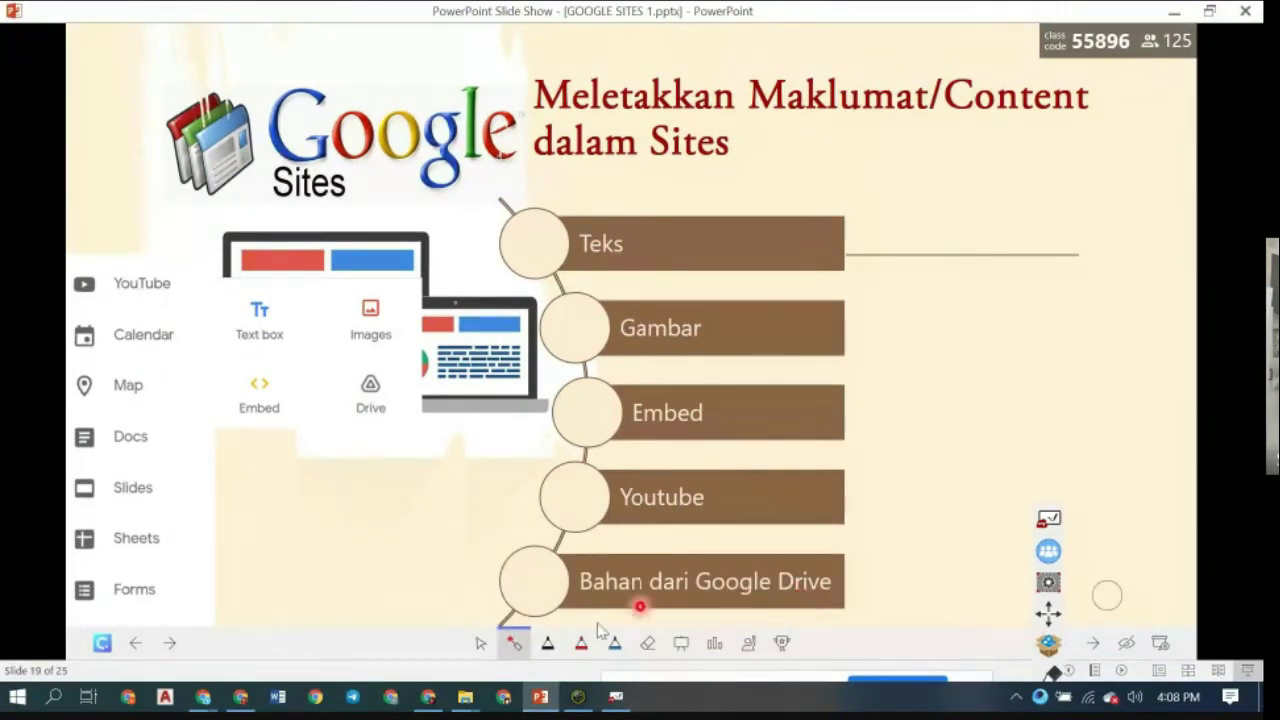
click(241, 698)
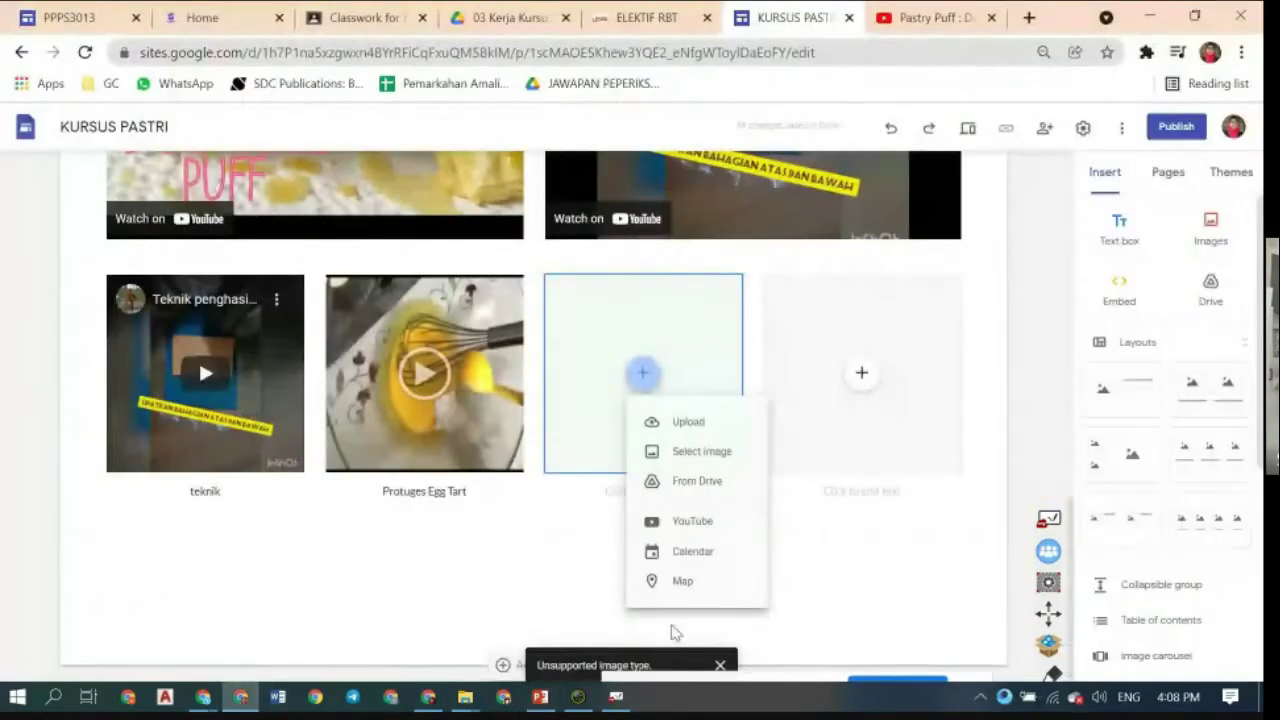
- Browse the My Drive folders and files that can be inserted into the site
click(1214, 294)
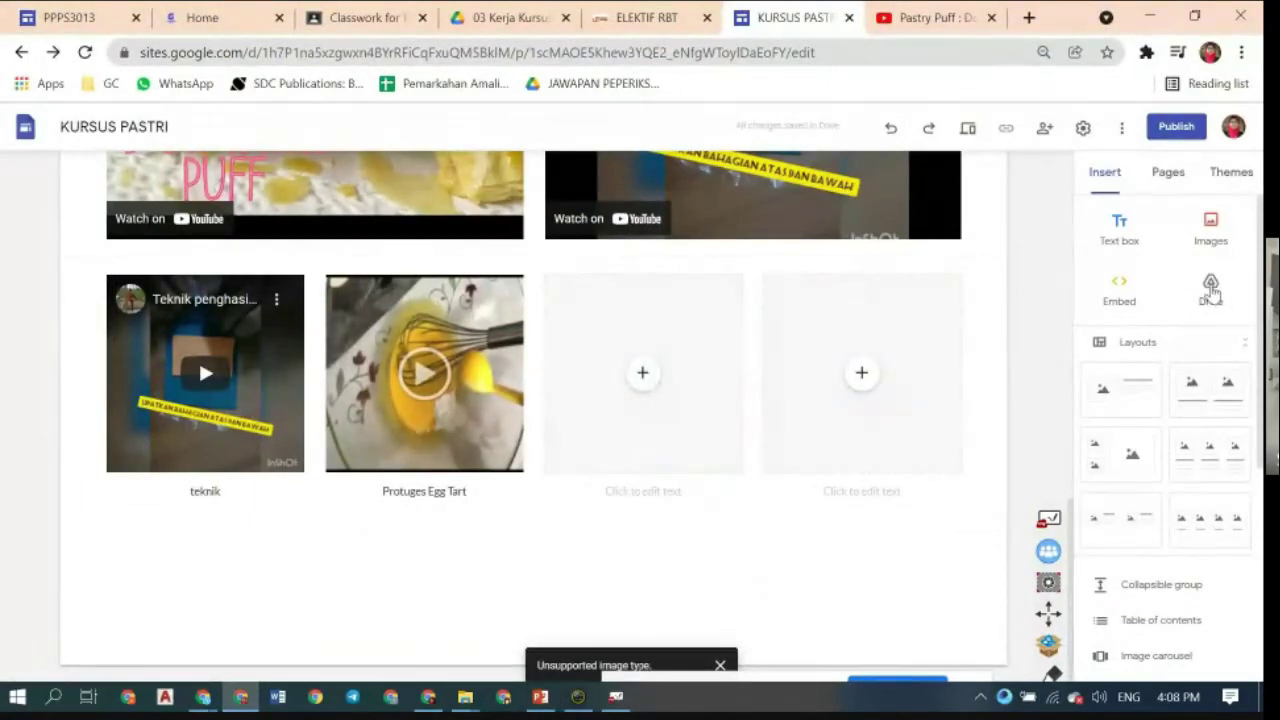
click(1208, 297)
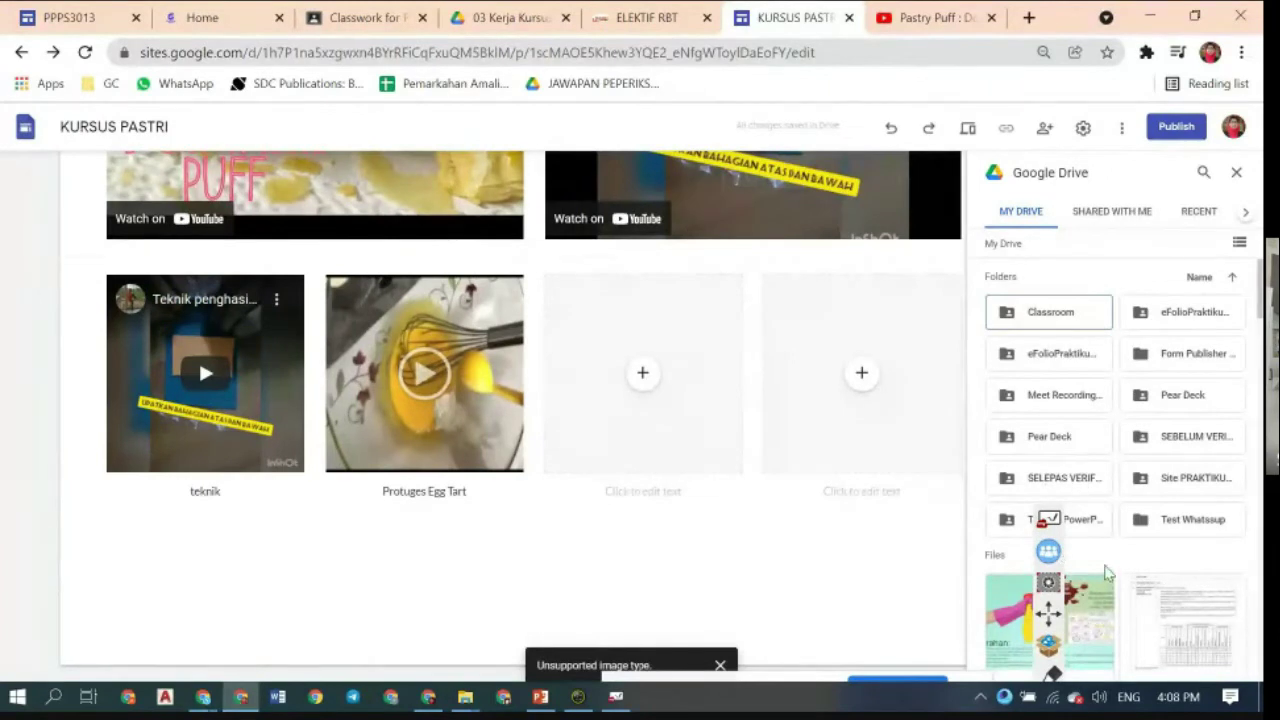
scroll(1107, 572, down, 2)
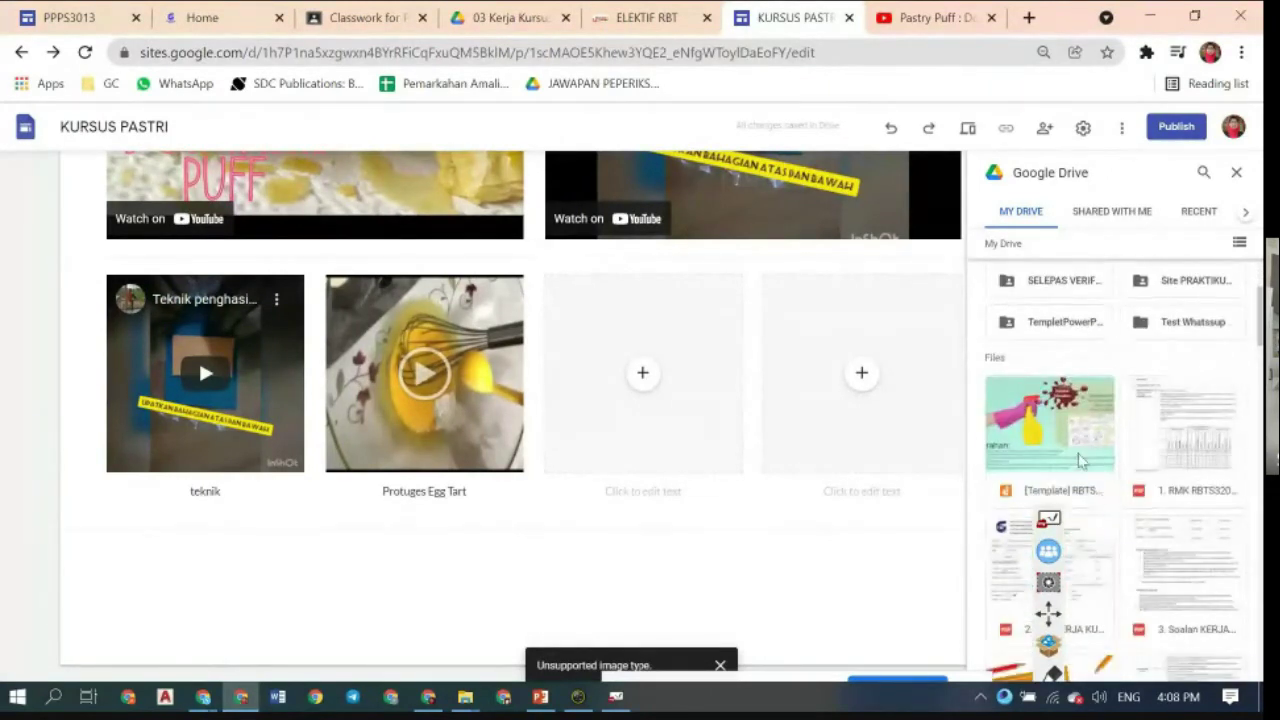
click(1078, 459)
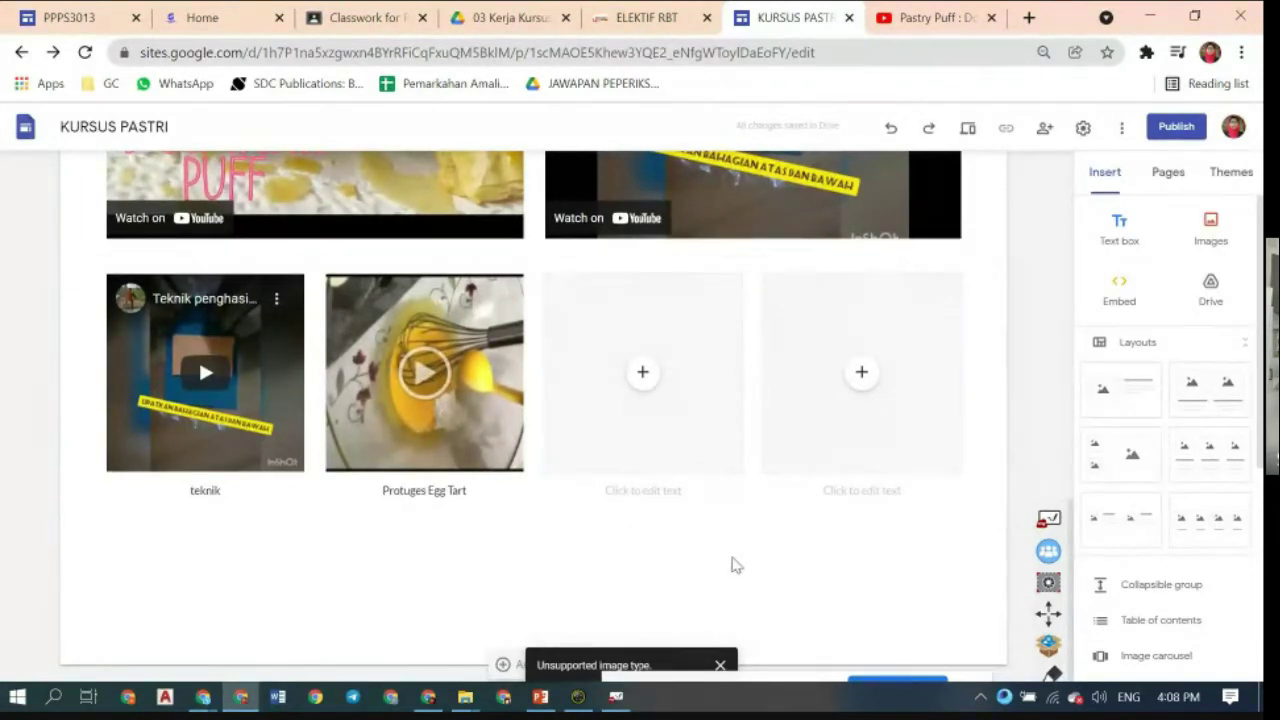
- Review the KURSUS PASTRI page from the banner down to the video row and reopen the Google Drive file picker
scroll(766, 557, up, 10)
scroll(766, 557, up, 2)
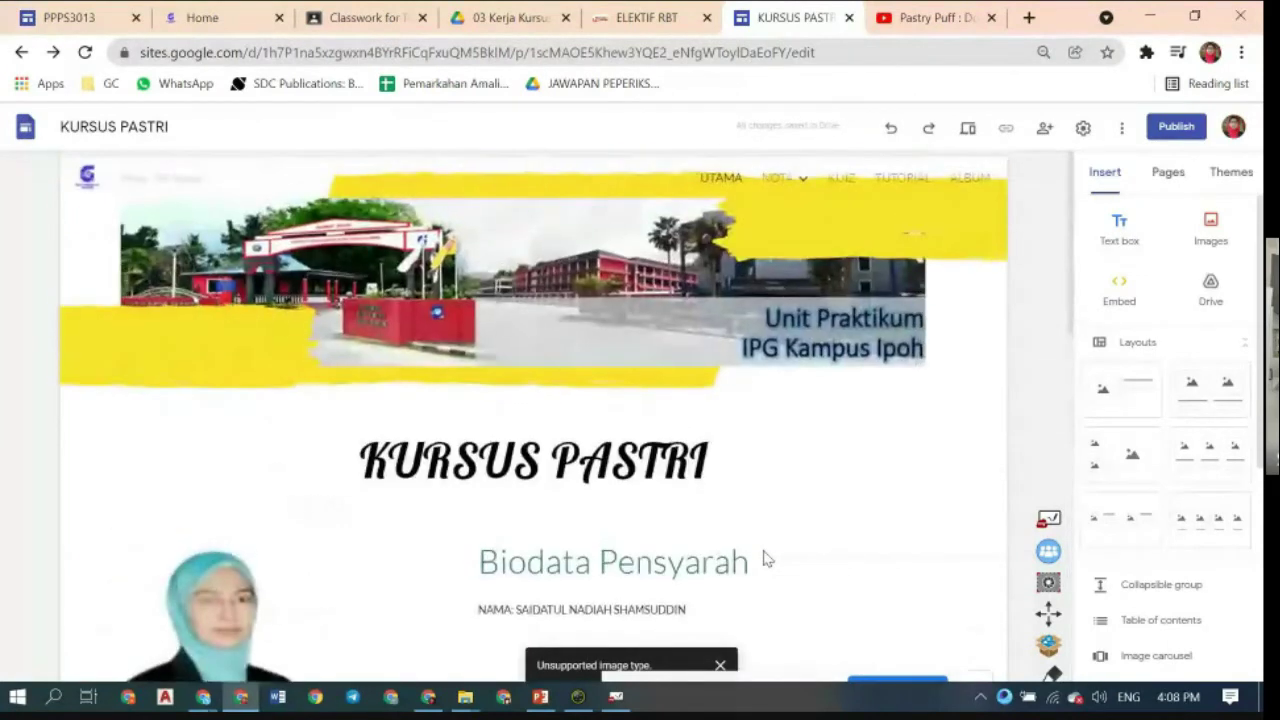
scroll(775, 580, down, 8)
scroll(787, 607, down, 1)
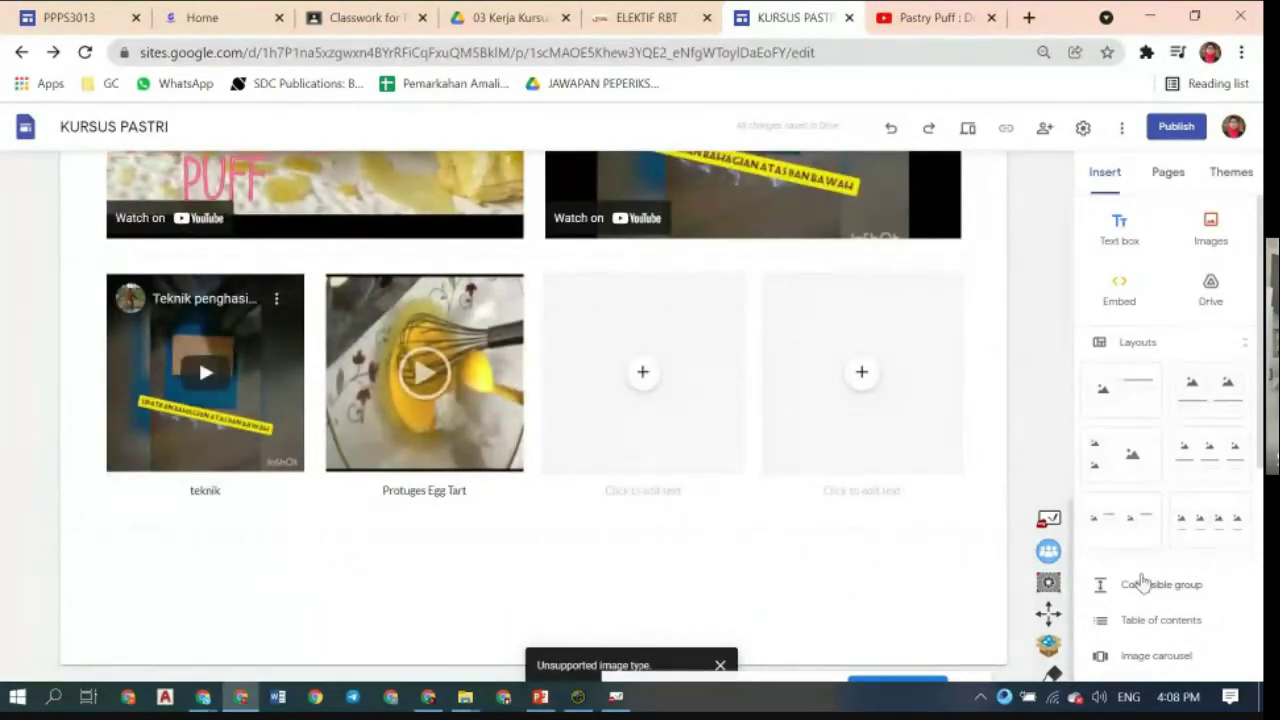
click(1207, 275)
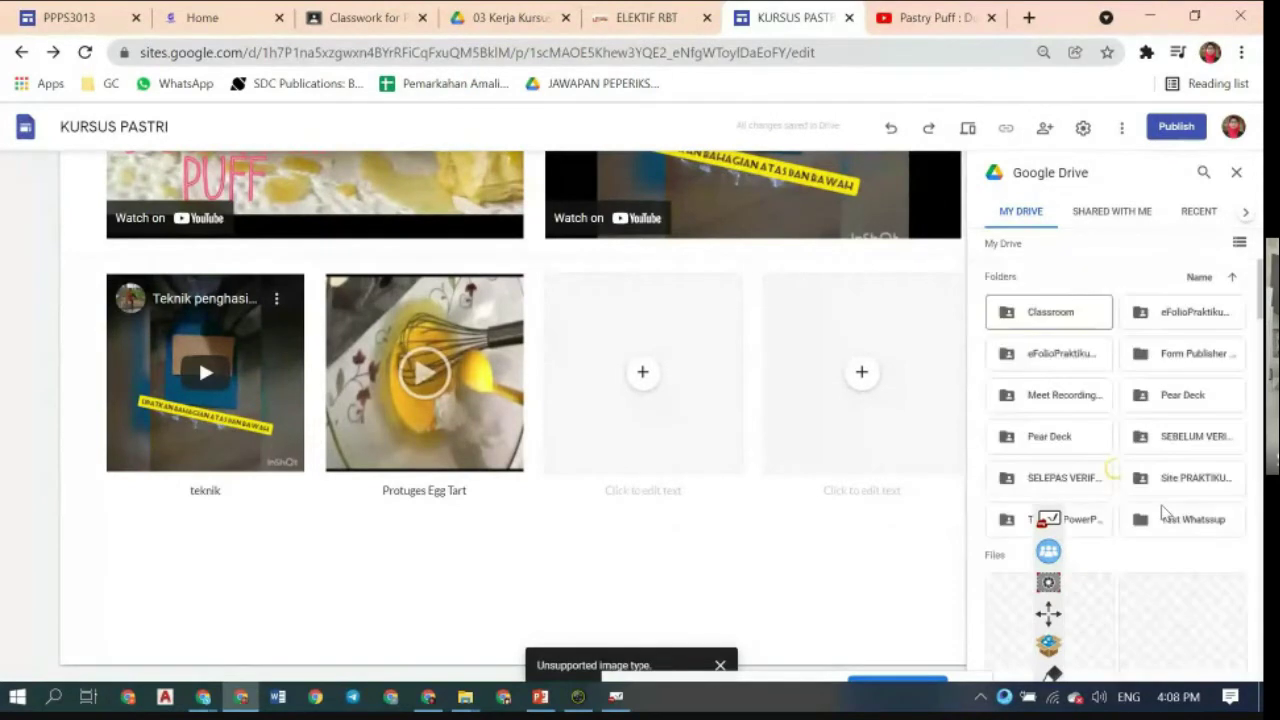
- Insert the "1. RMK RBTS320..." PDF from Google Drive into the page and widen it to the full content width
scroll(1161, 513, down, 5)
scroll(1161, 508, down, 1)
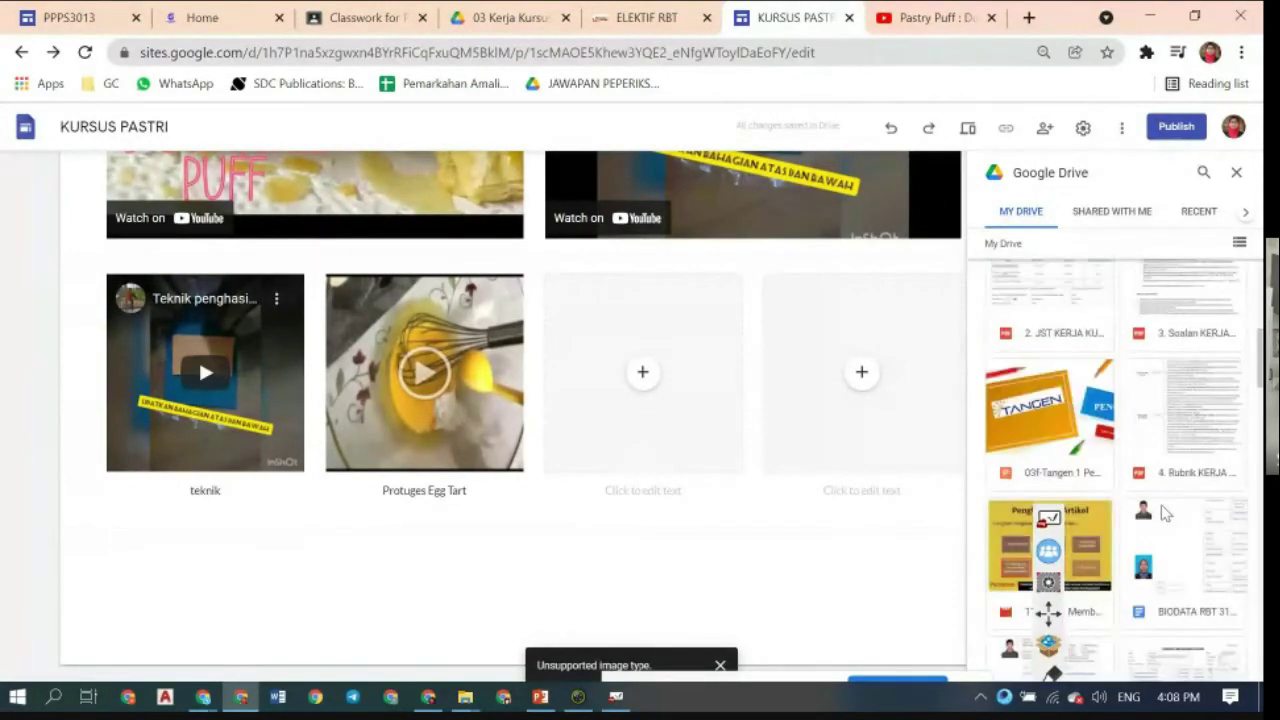
scroll(1150, 470, up, 1)
scroll(1146, 459, up, 1)
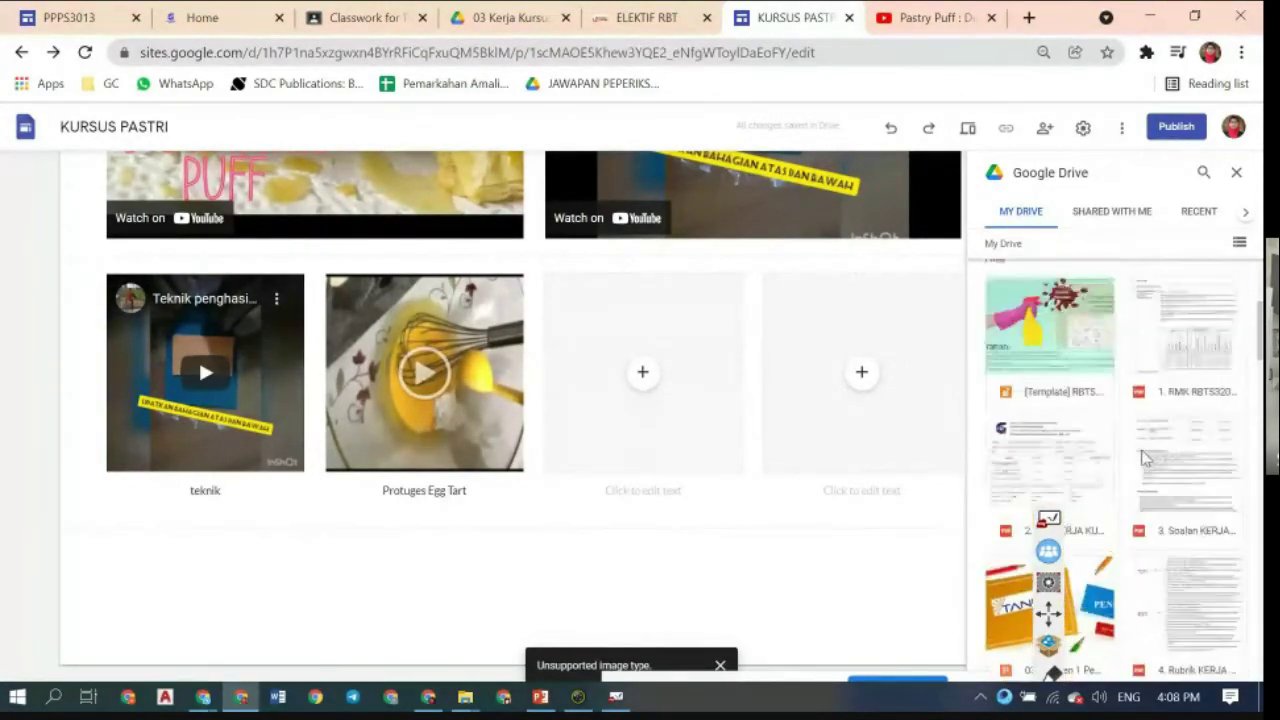
click(1163, 366)
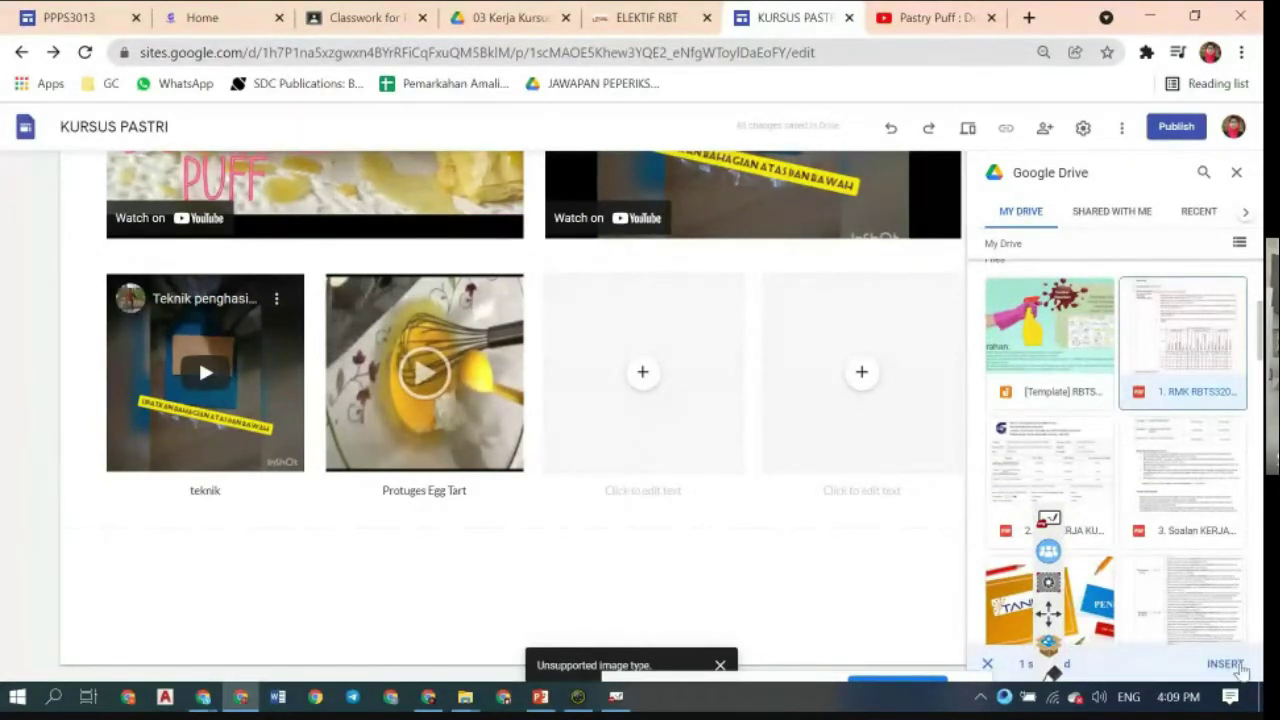
click(1224, 664)
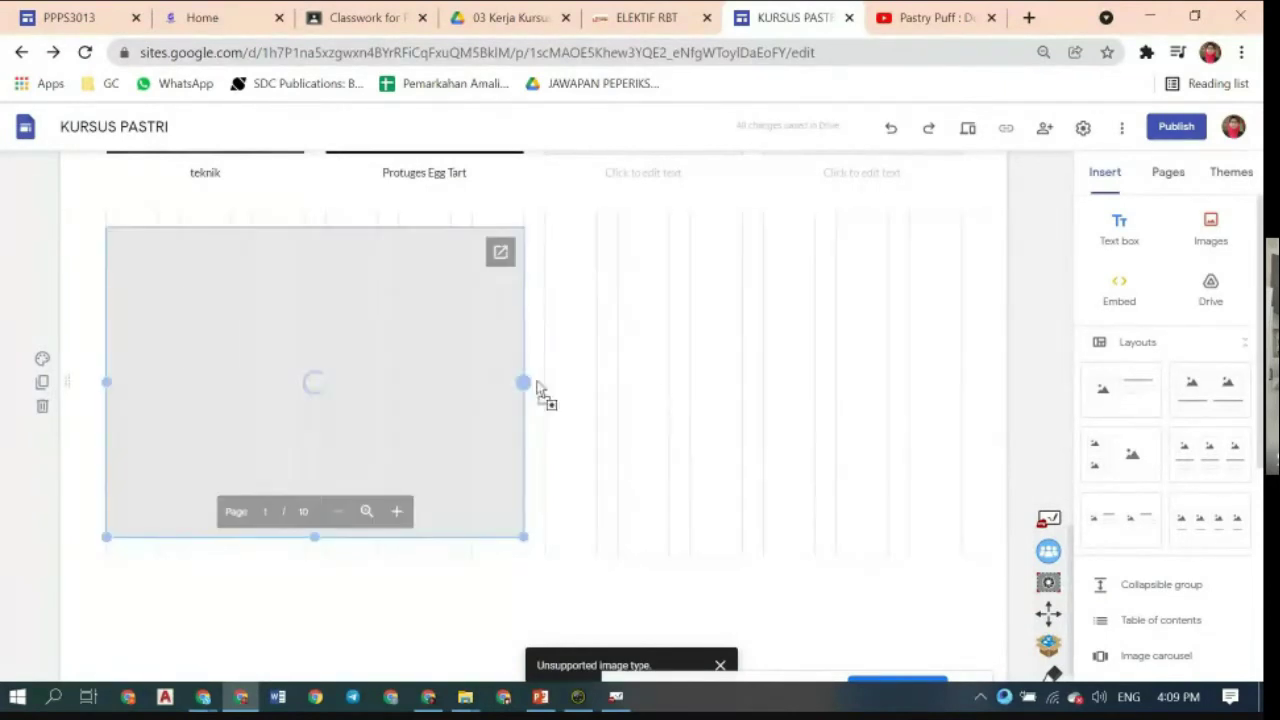
drag(537, 388, 961, 385)
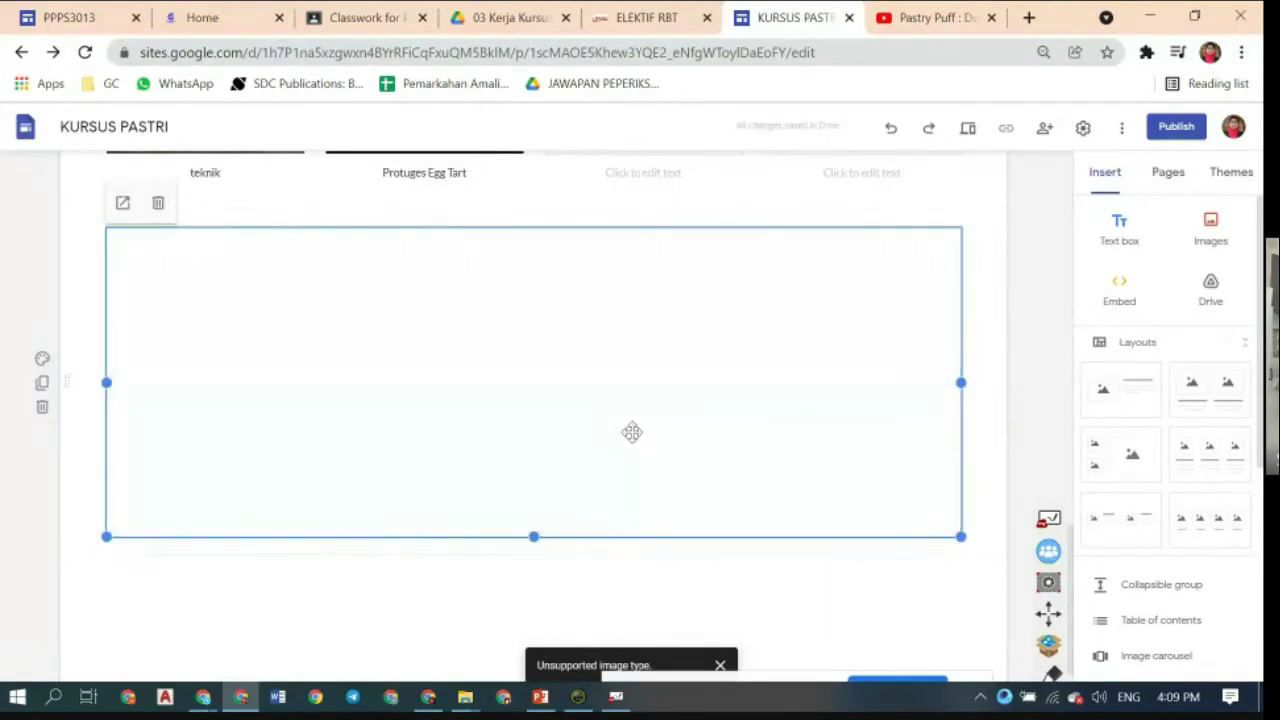
- Fill the empty third placeholder beside the Protuges Egg Tart video with the "1. RMK RBTS320..." PDF from Drive
scroll(630, 430, up, 1)
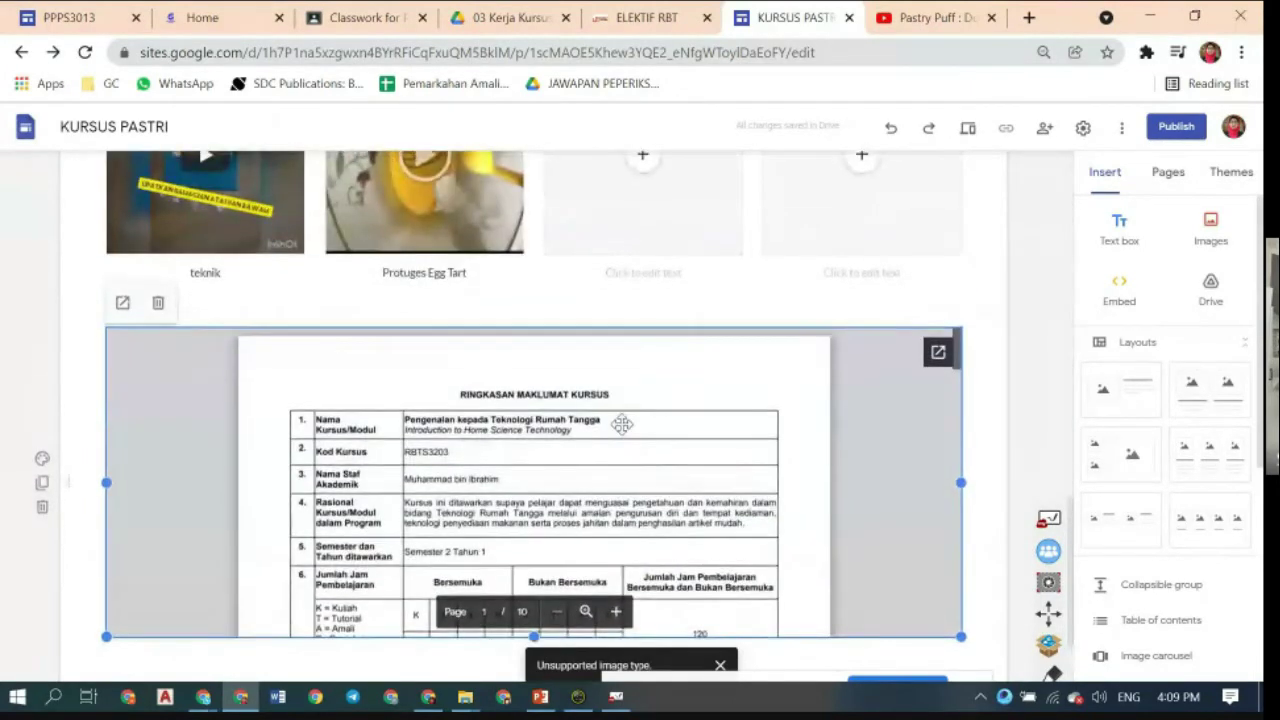
scroll(622, 424, up, 2)
click(646, 350)
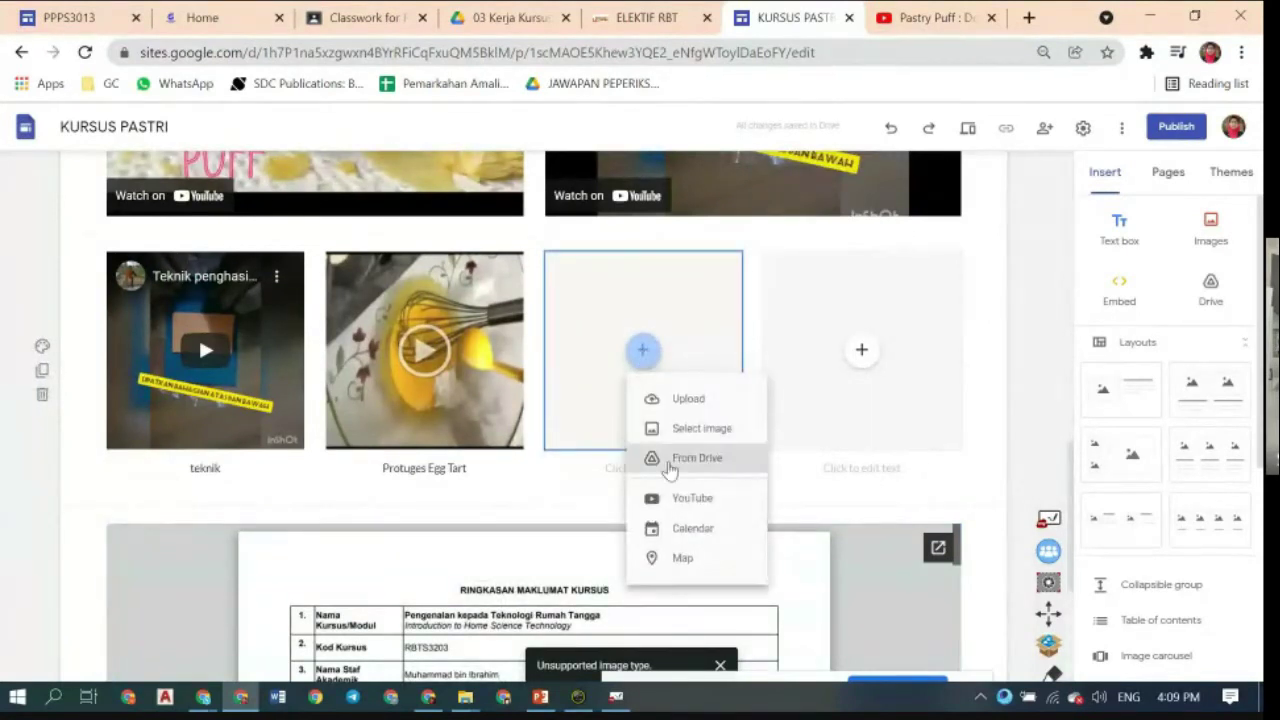
click(669, 466)
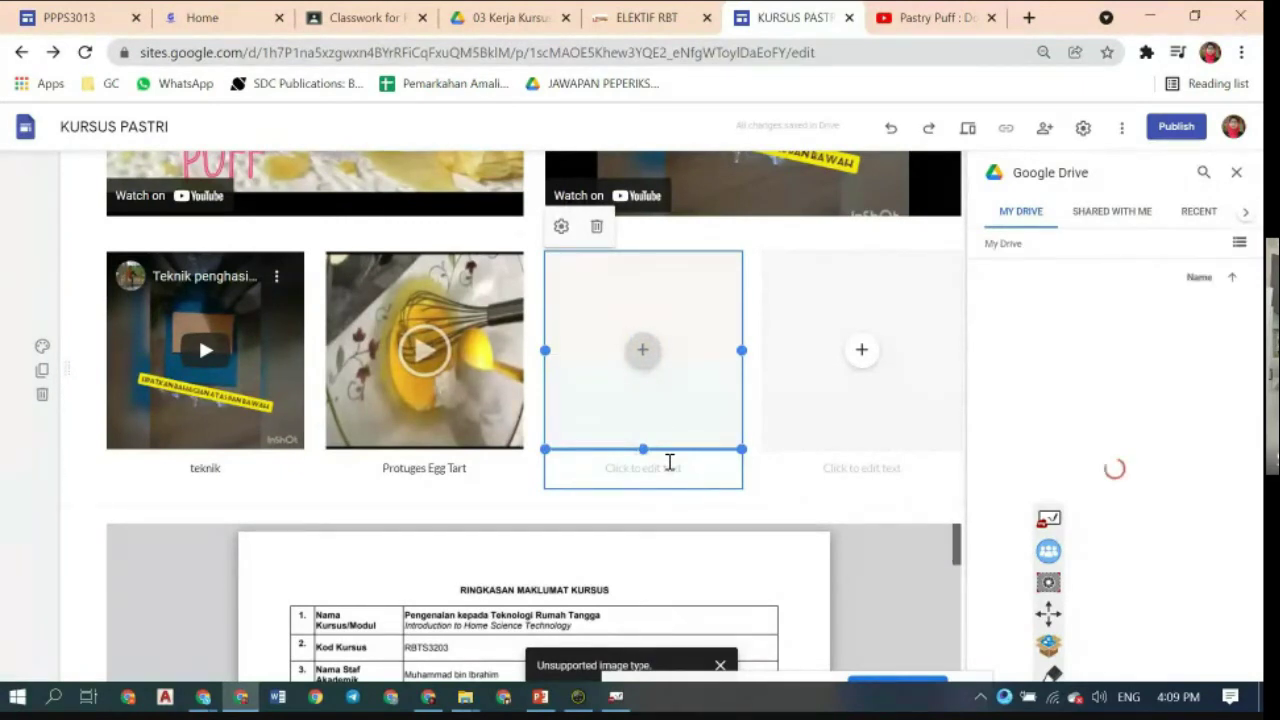
scroll(1170, 541, down, 5)
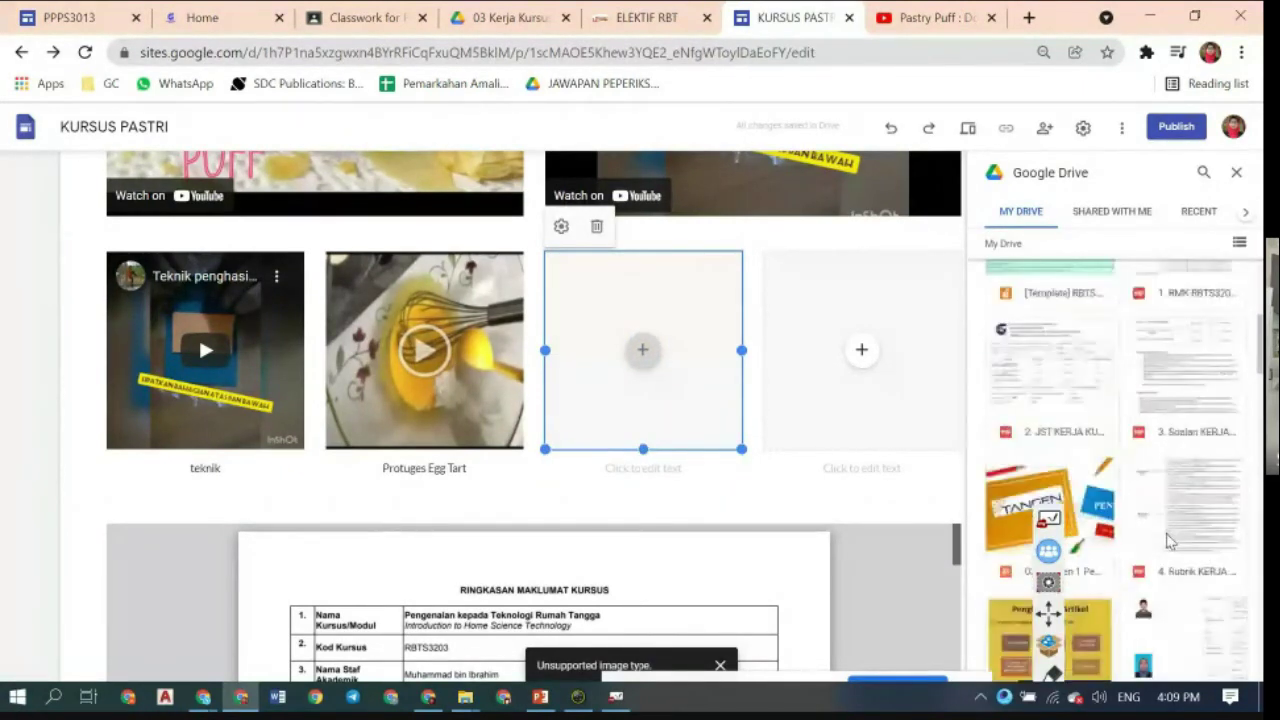
scroll(1100, 460, up, 2)
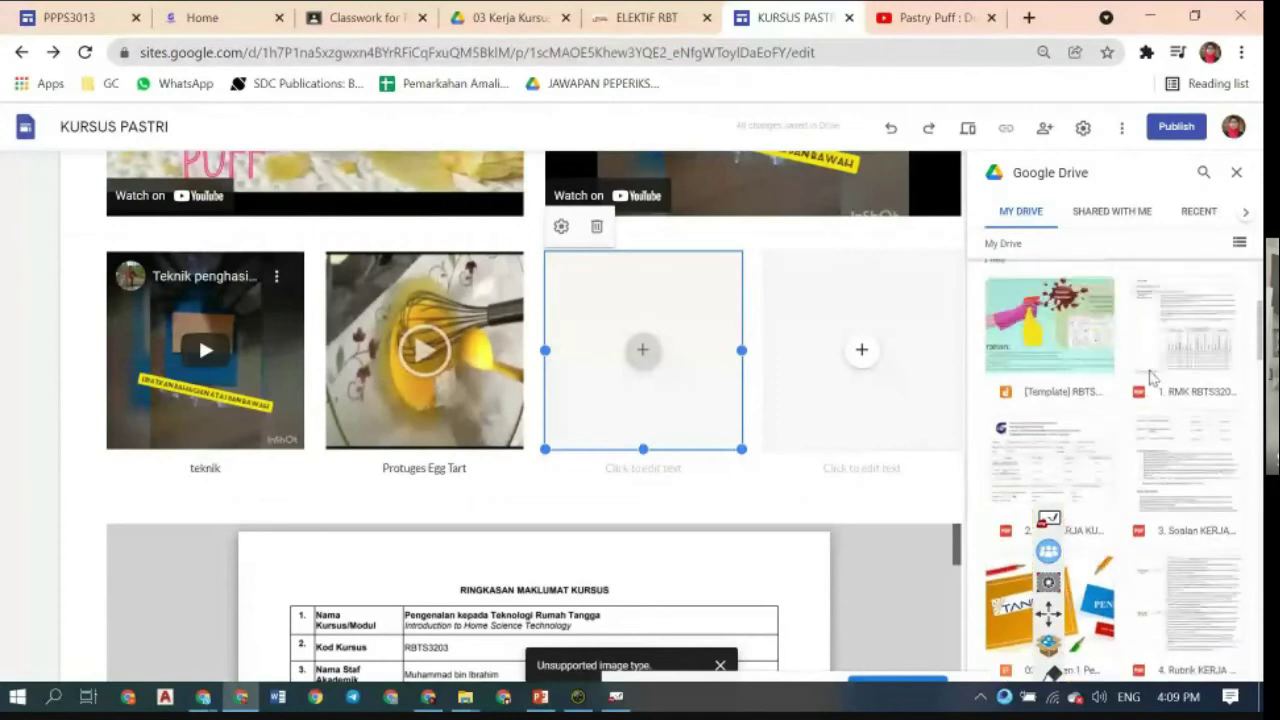
click(1172, 364)
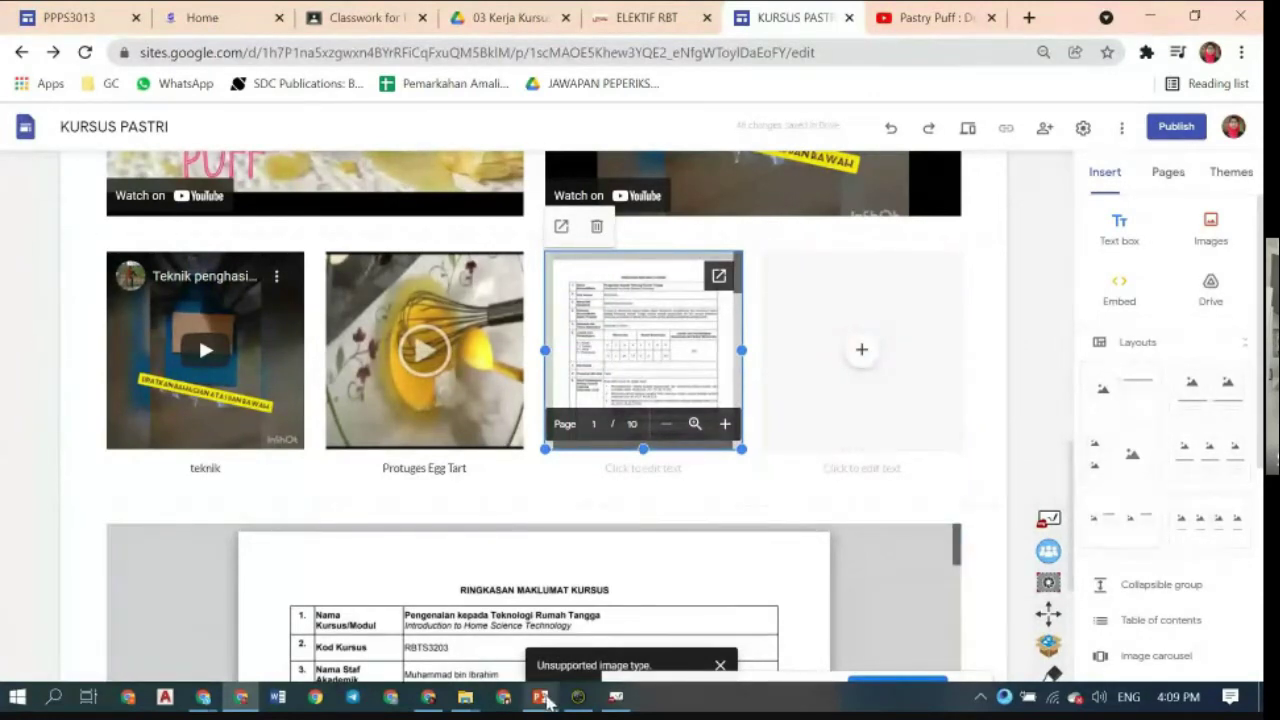
- Switch to the PowerPoint slide show, reveal the Google Form item on the content slide and point at it with the laser pointer
key(alt+Tab)
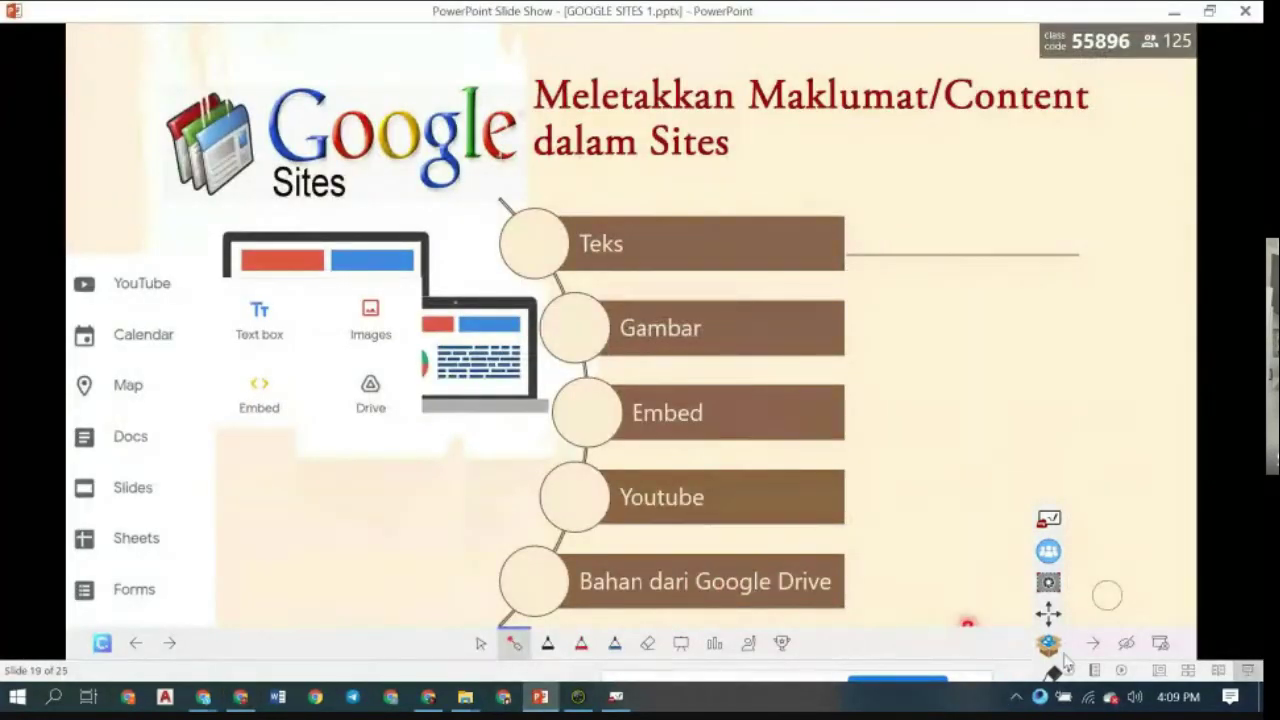
click(1095, 645)
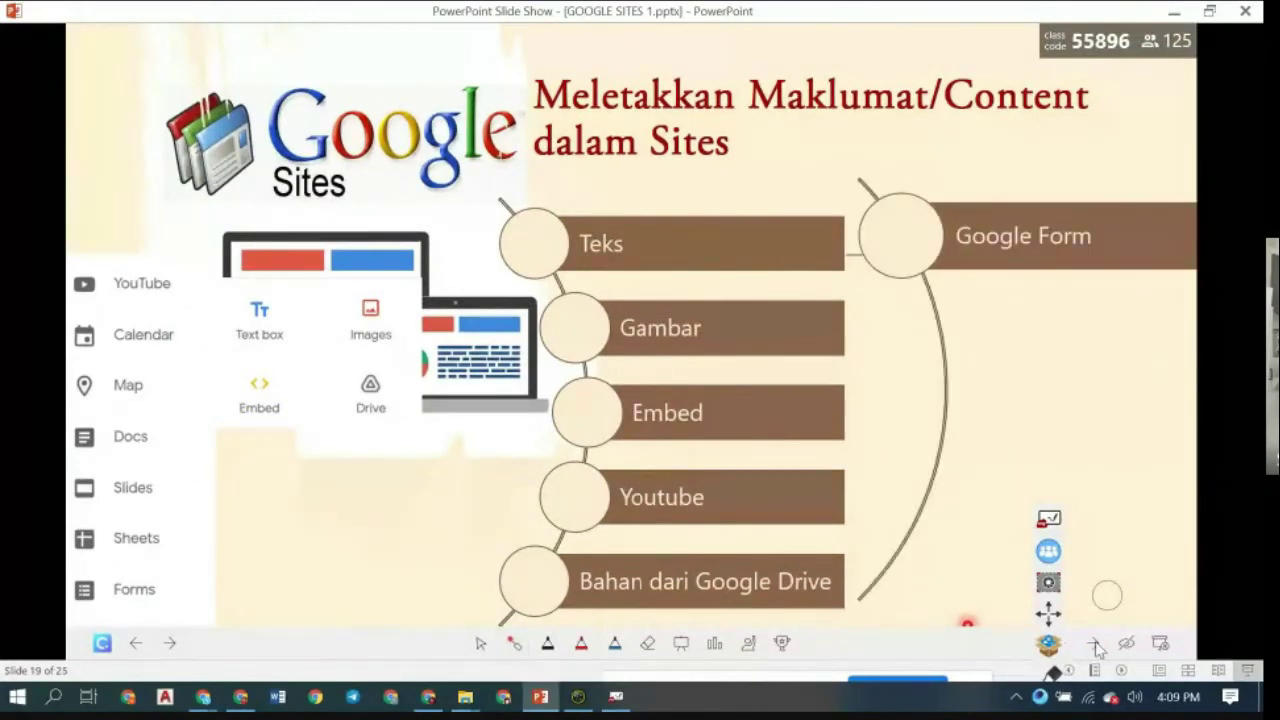
key(ctrl+l)
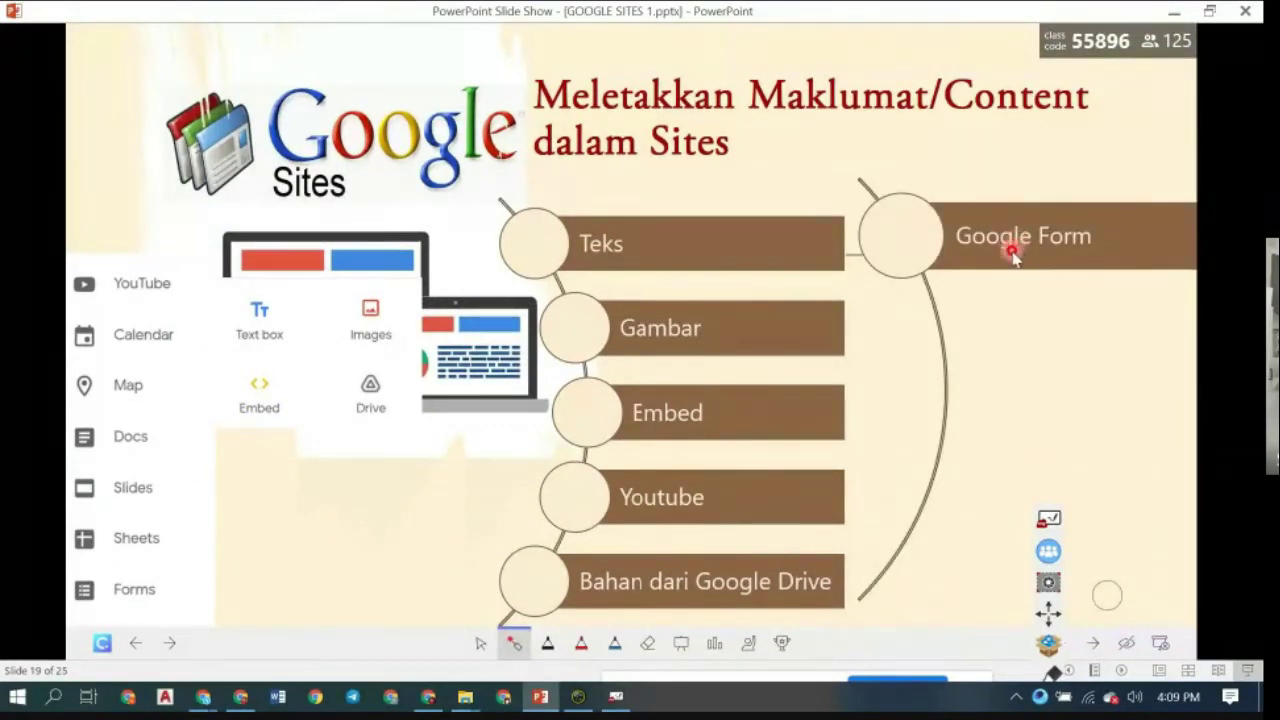
- Switch back to the Chrome browser, open Google Drive in a new tab and open its Classroom folder
click(242, 700)
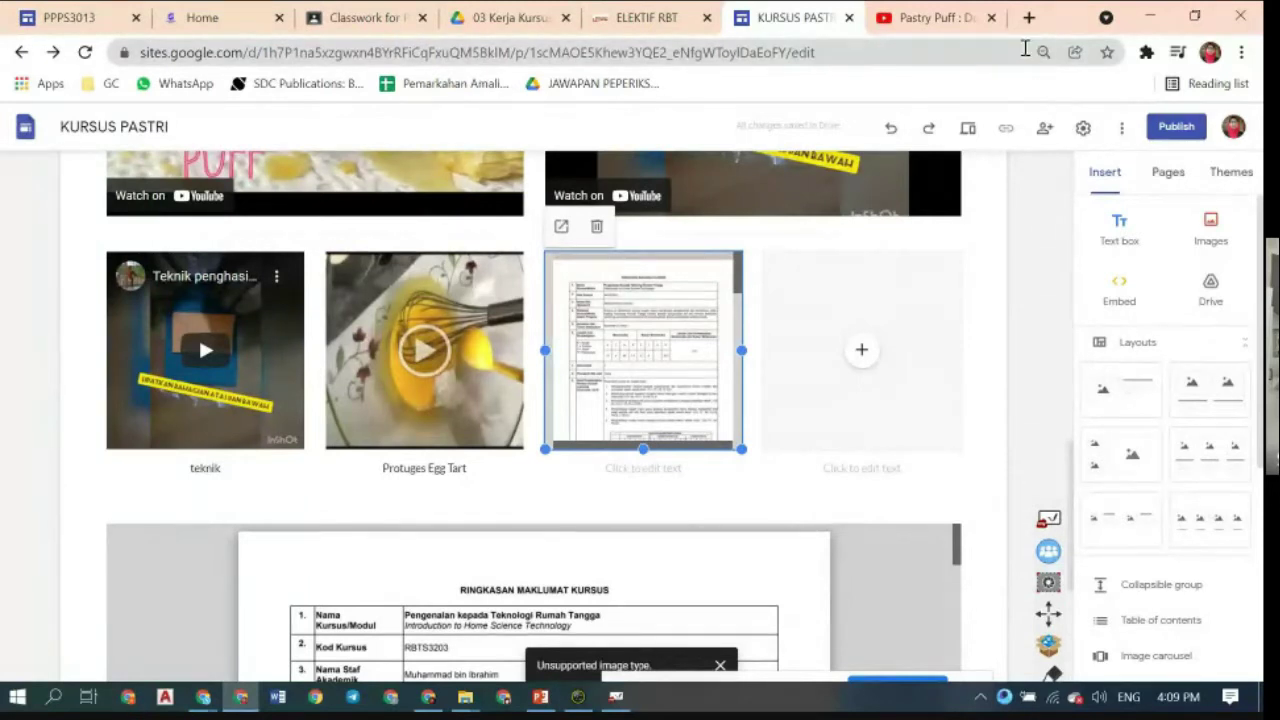
click(1029, 17)
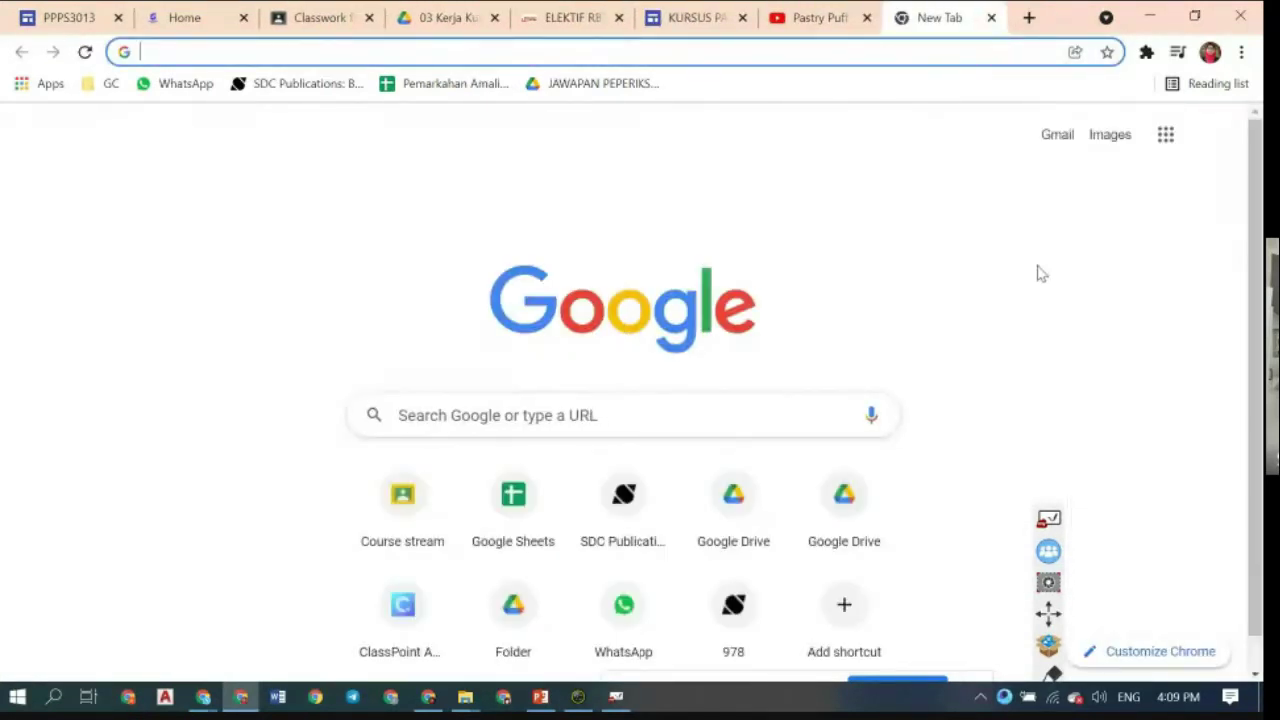
click(1165, 134)
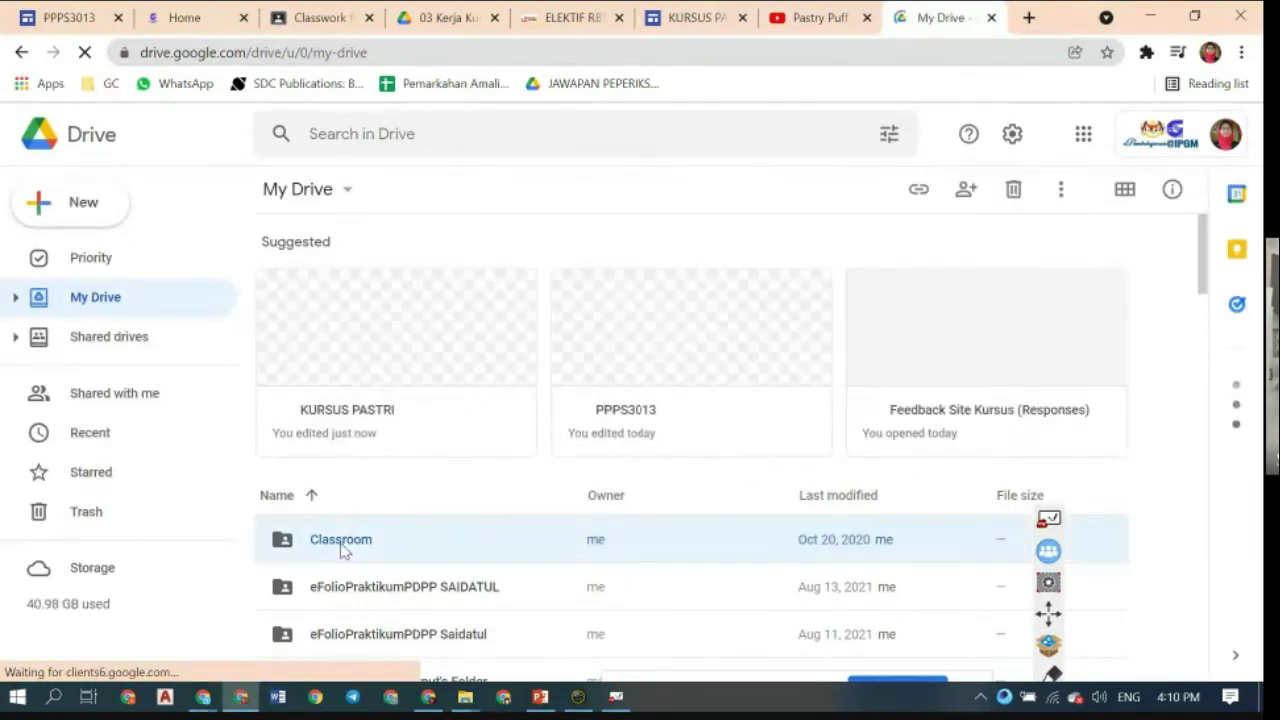
double_click(344, 549)
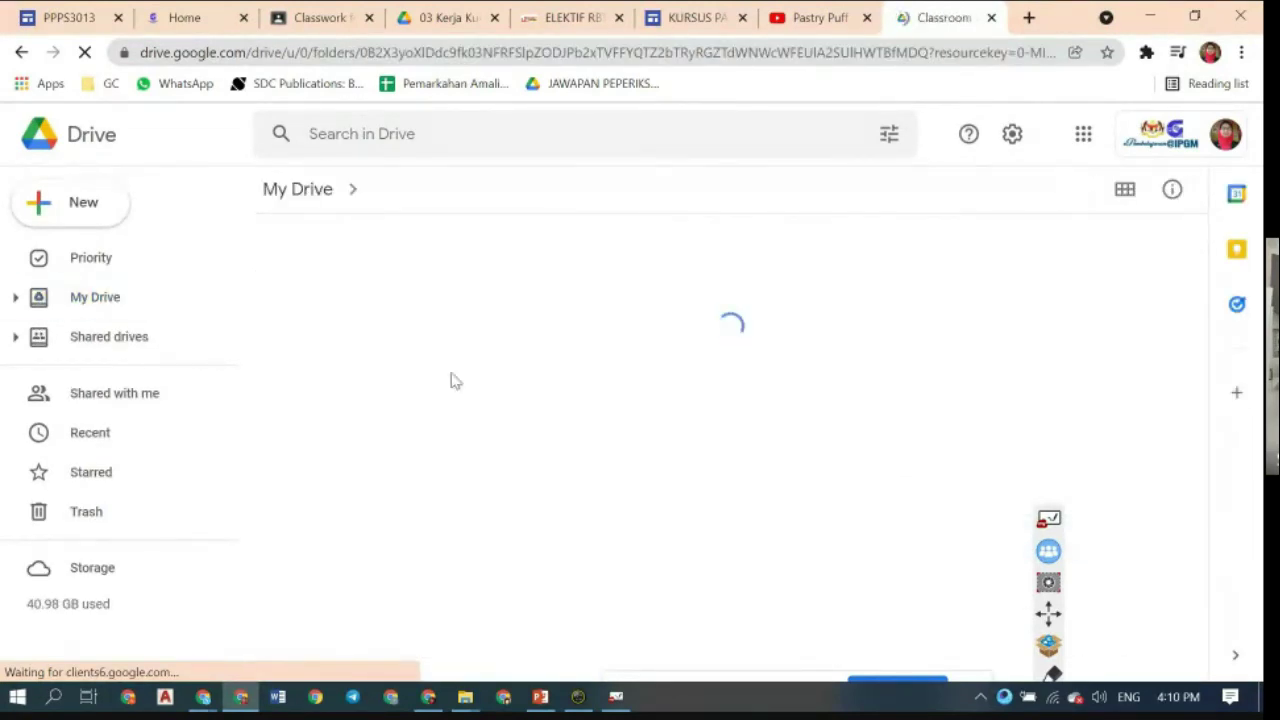
- Find and open the PPPS3013 JSS subfolder inside the Classroom folder
scroll(376, 586, down, 3)
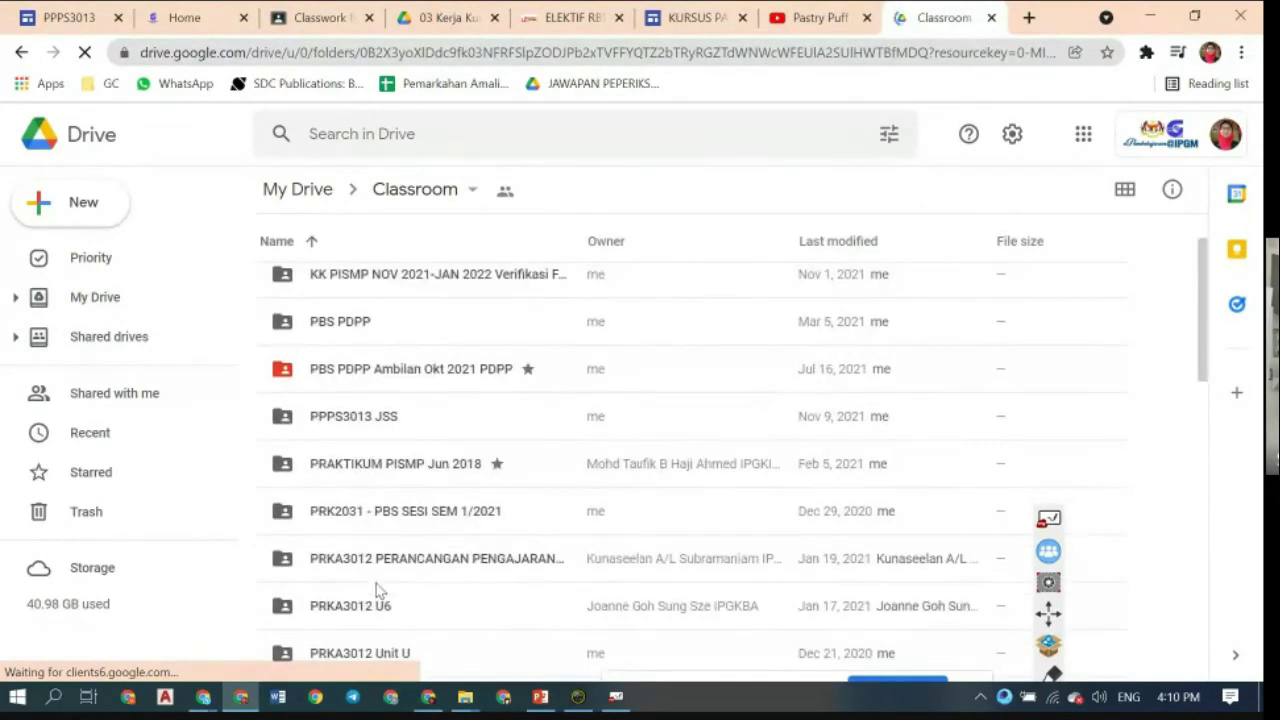
scroll(378, 545, down, 2)
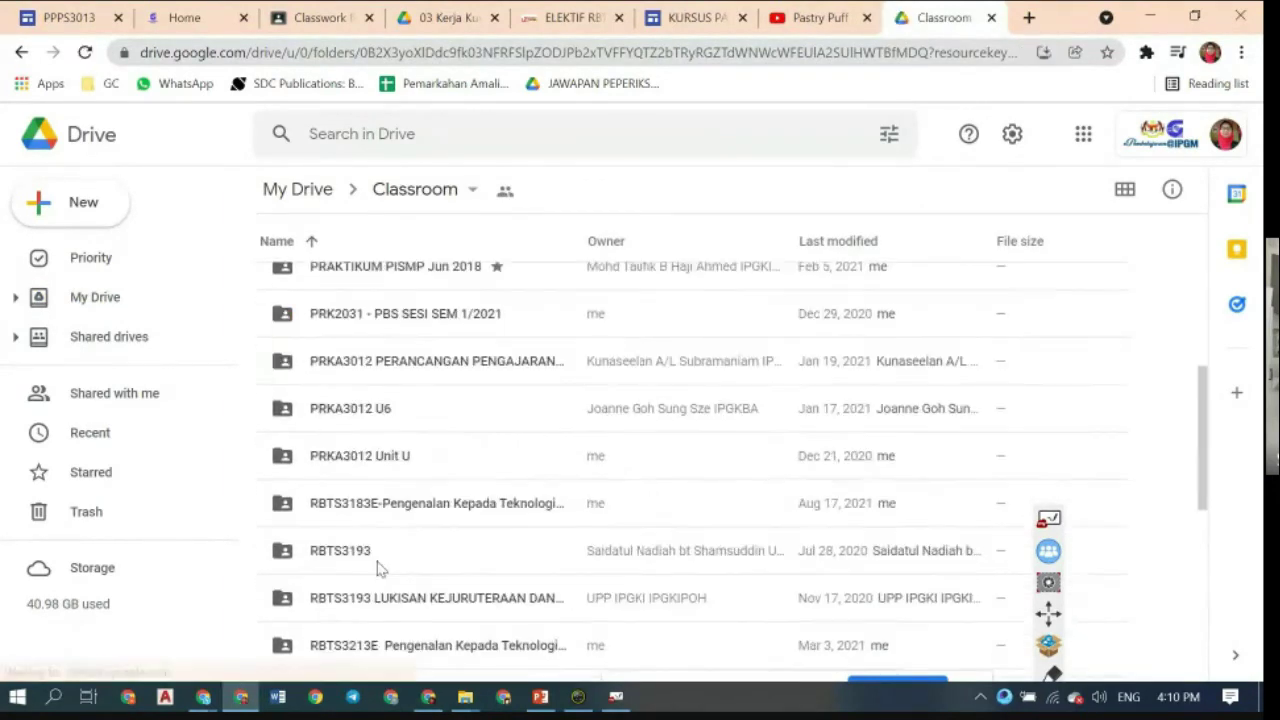
scroll(378, 550, down, 3)
scroll(378, 553, down, 1)
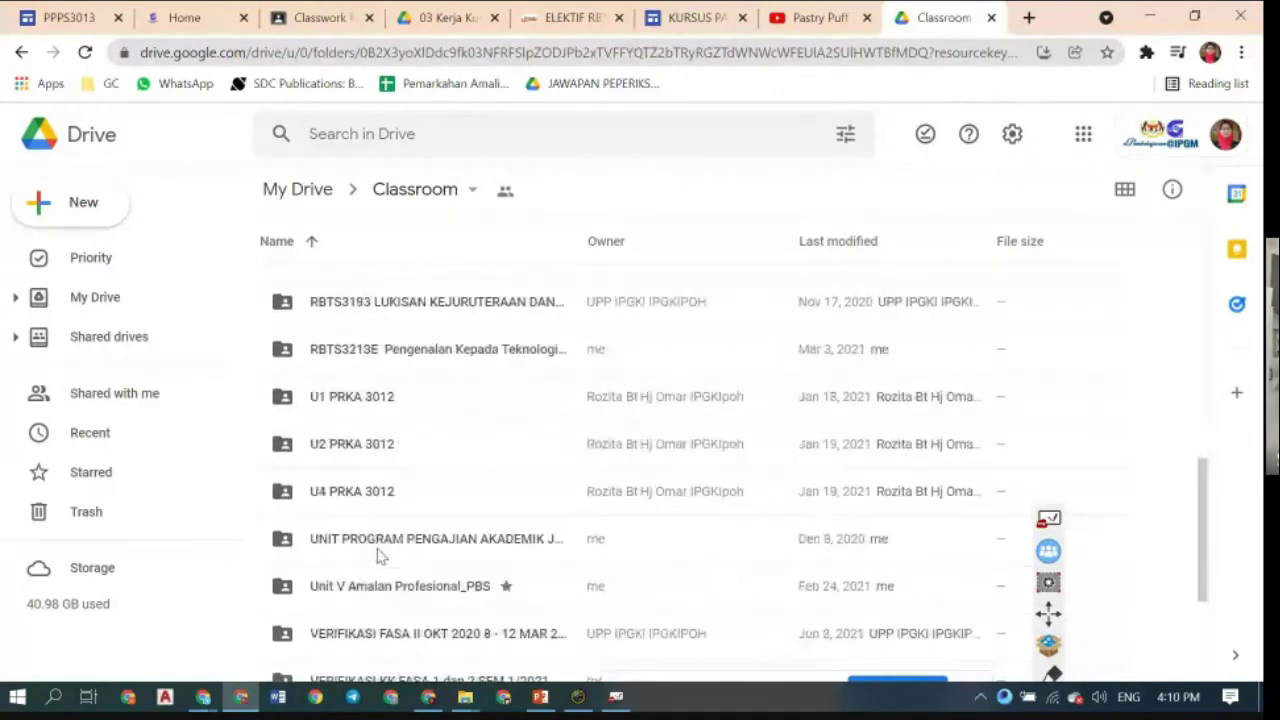
scroll(378, 553, down, 2)
scroll(377, 552, down, 1)
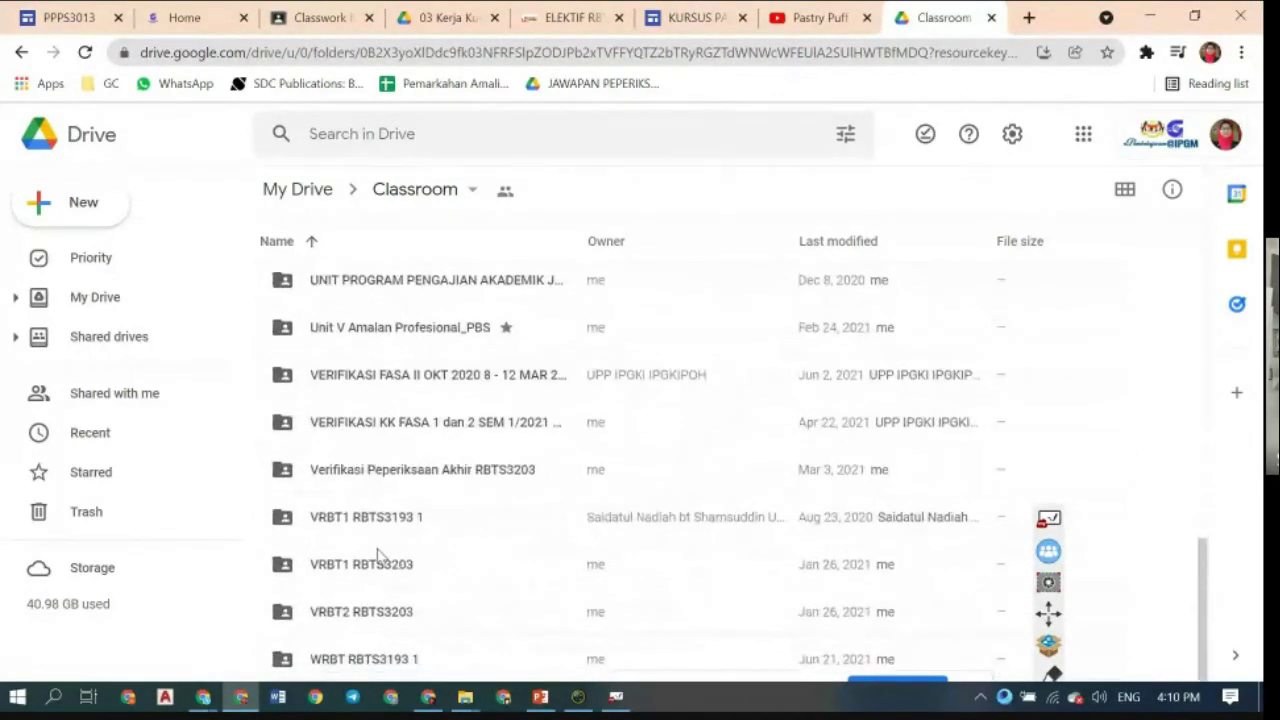
scroll(377, 553, up, 3)
scroll(378, 552, up, 2)
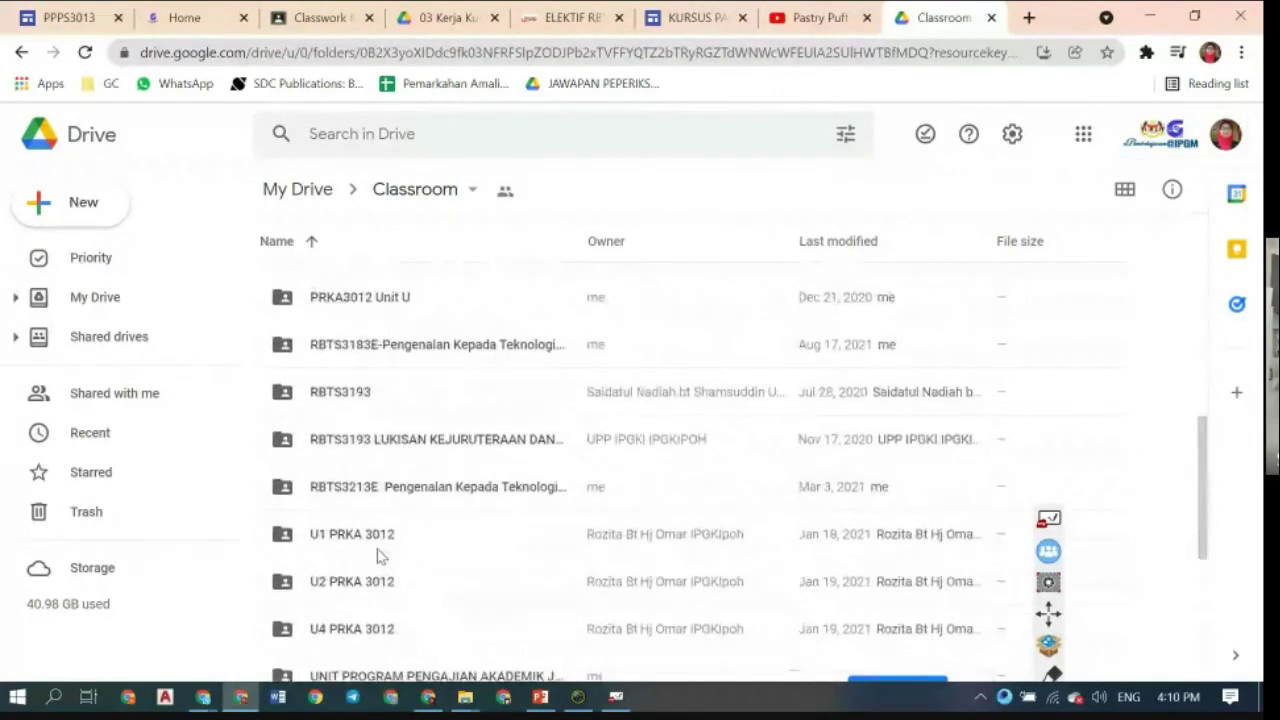
scroll(377, 556, up, 1)
scroll(379, 556, up, 1)
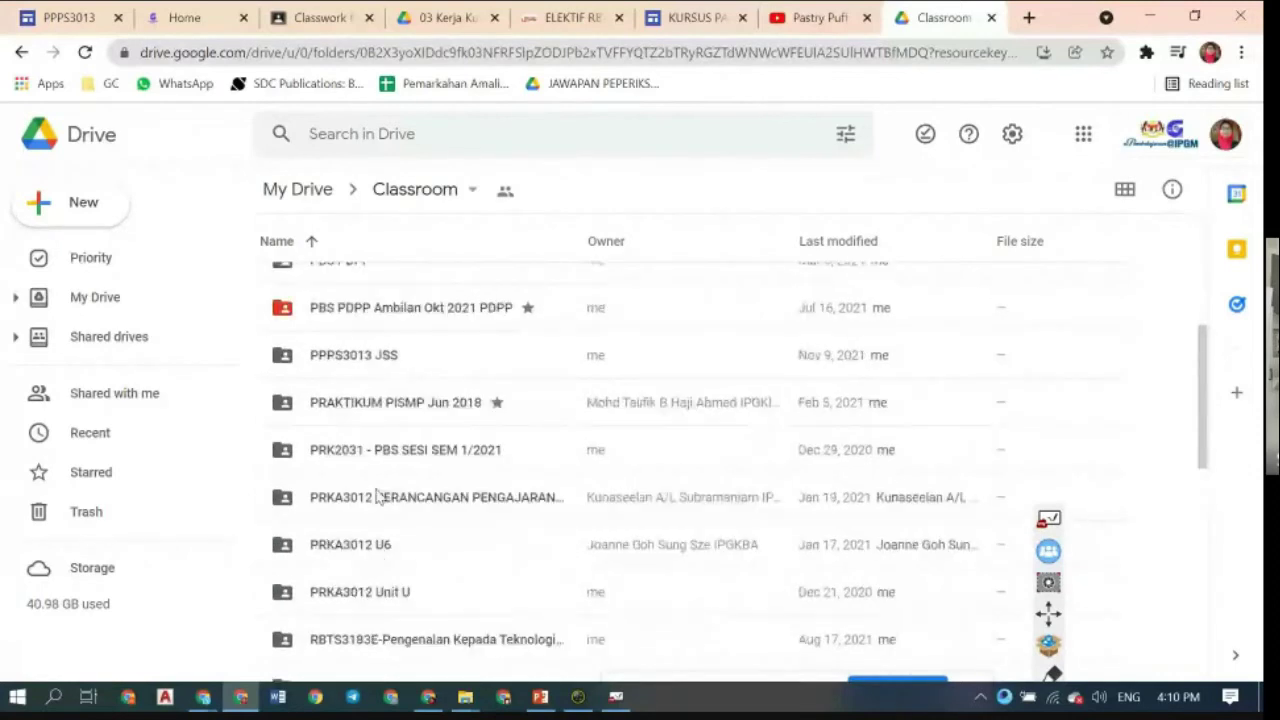
click(380, 367)
double_click(388, 367)
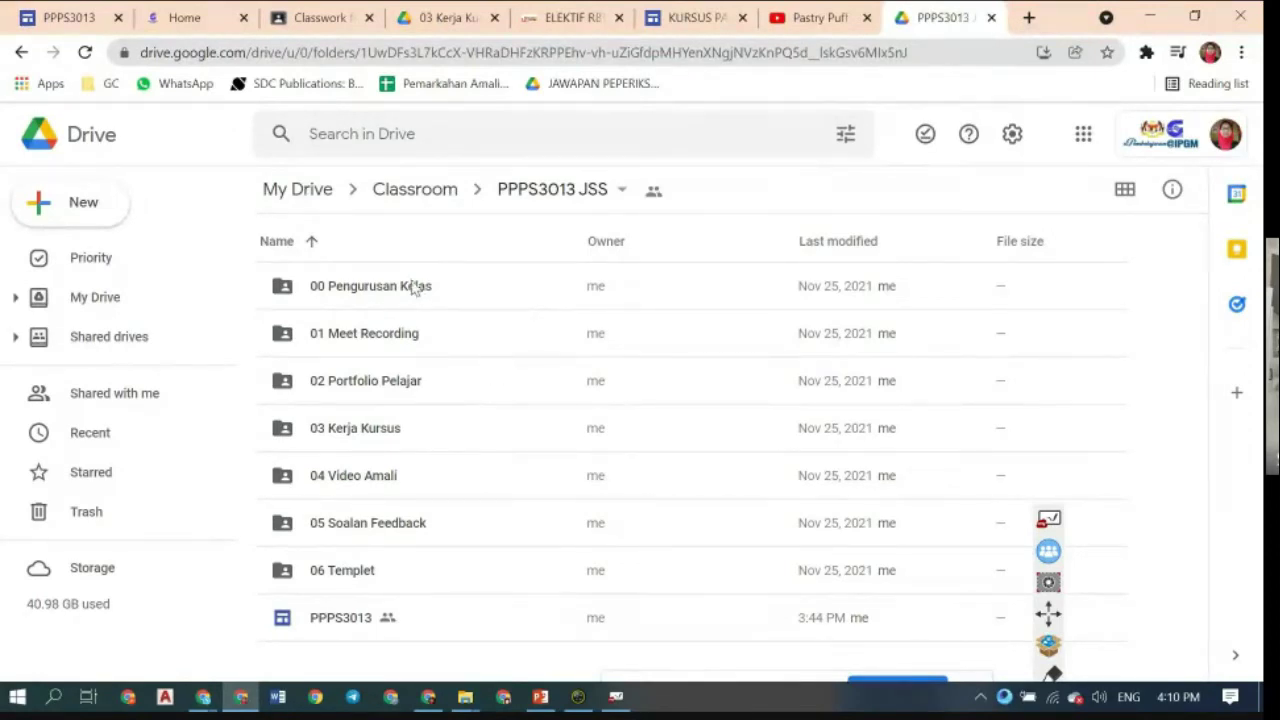
- Examine the published PPPS3013 home page, and review the site file and numbered subfolders in the PPPS3013 JSS folder
click(178, 18)
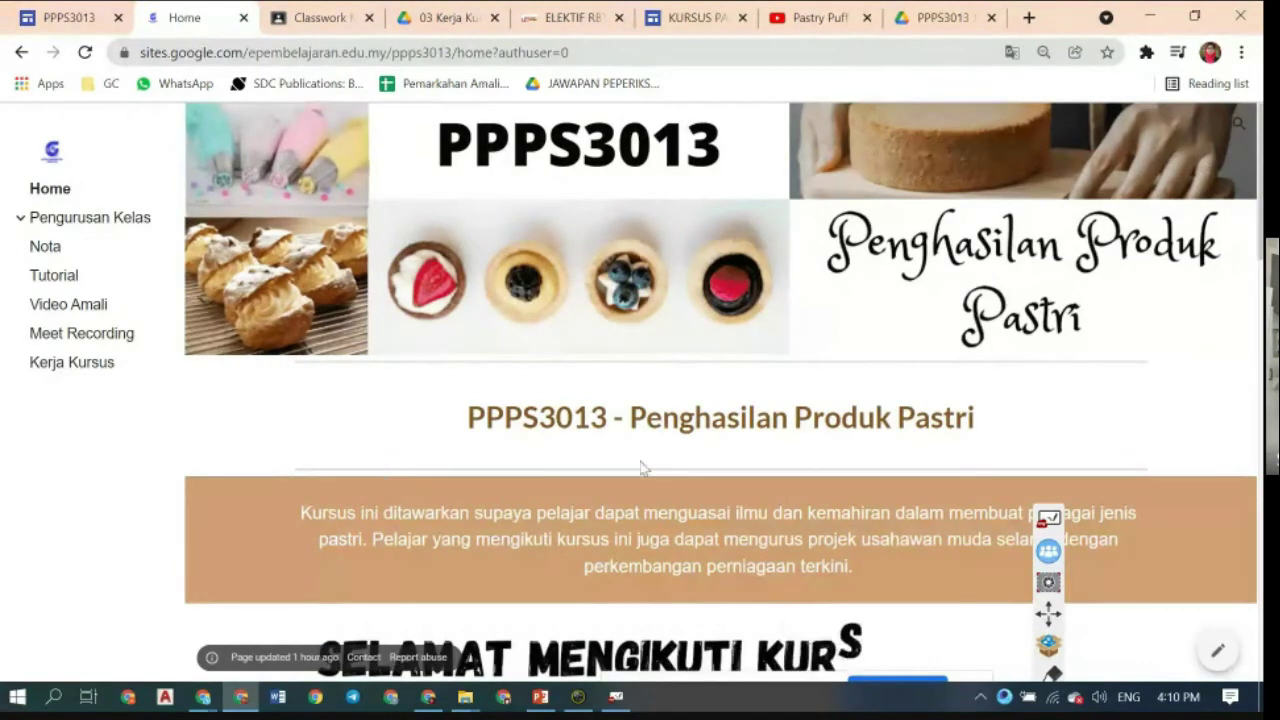
click(930, 20)
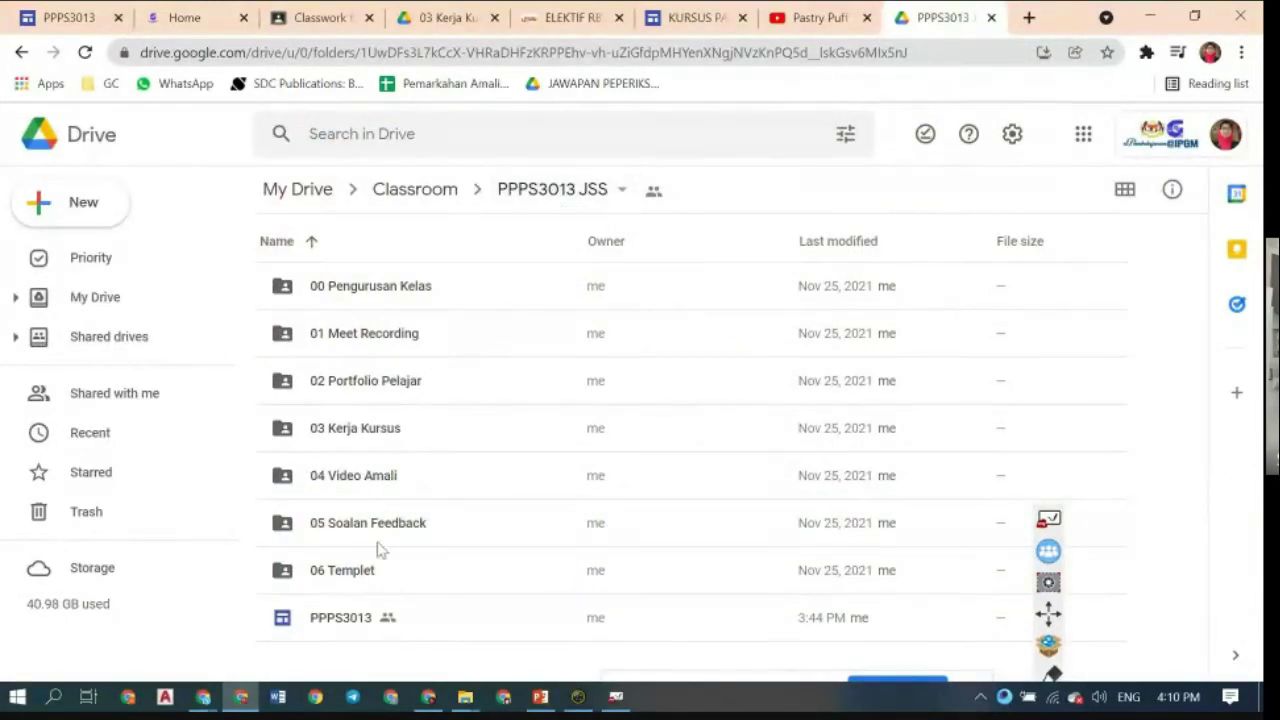
click(405, 622)
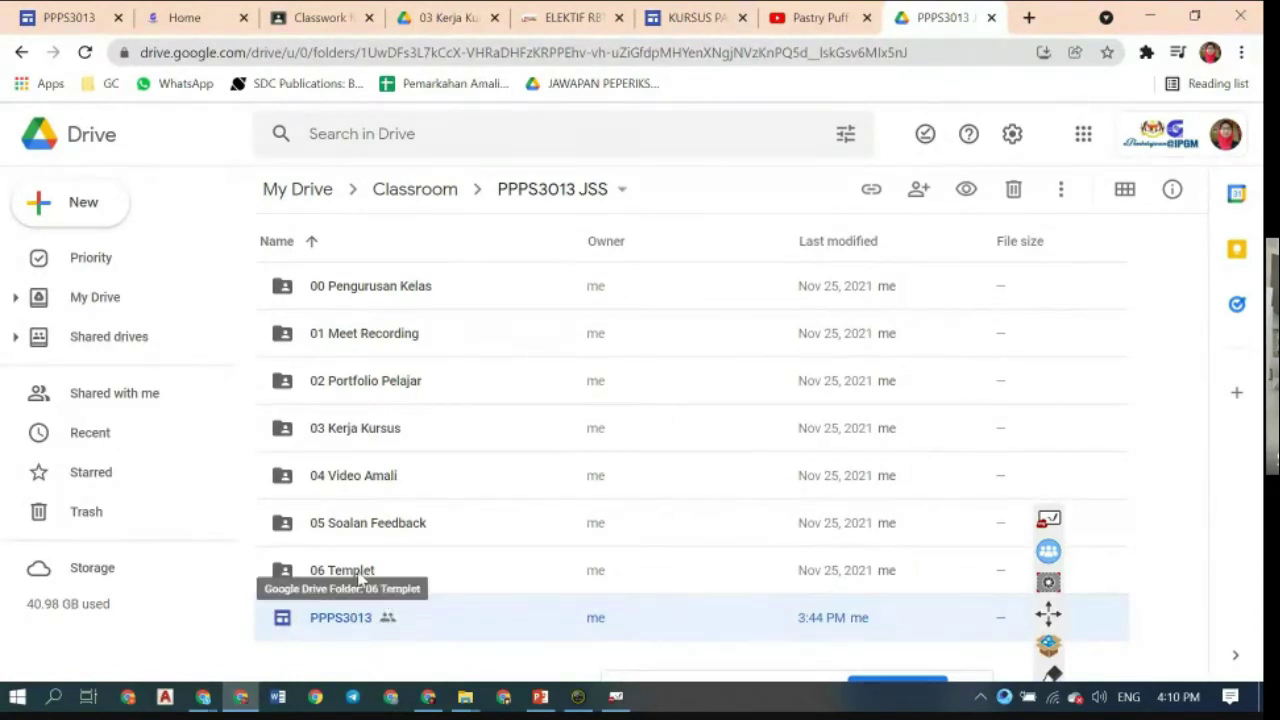
click(352, 480)
click(352, 432)
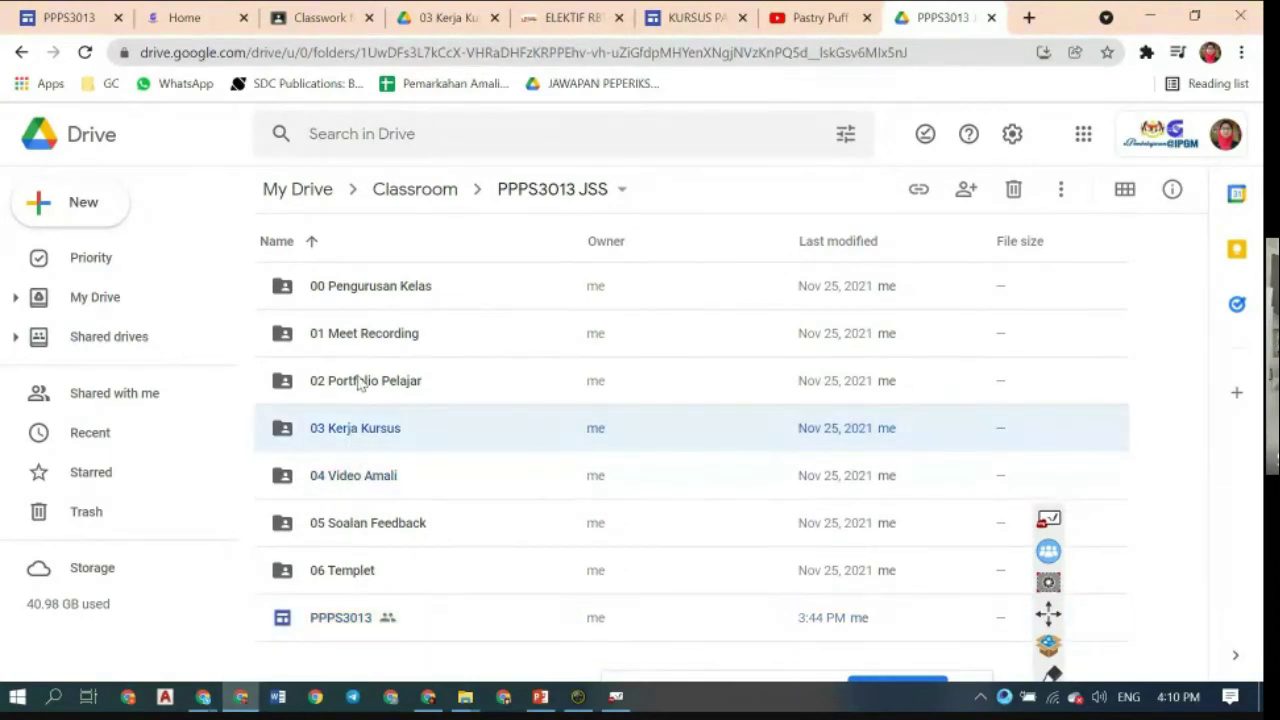
click(358, 385)
click(356, 338)
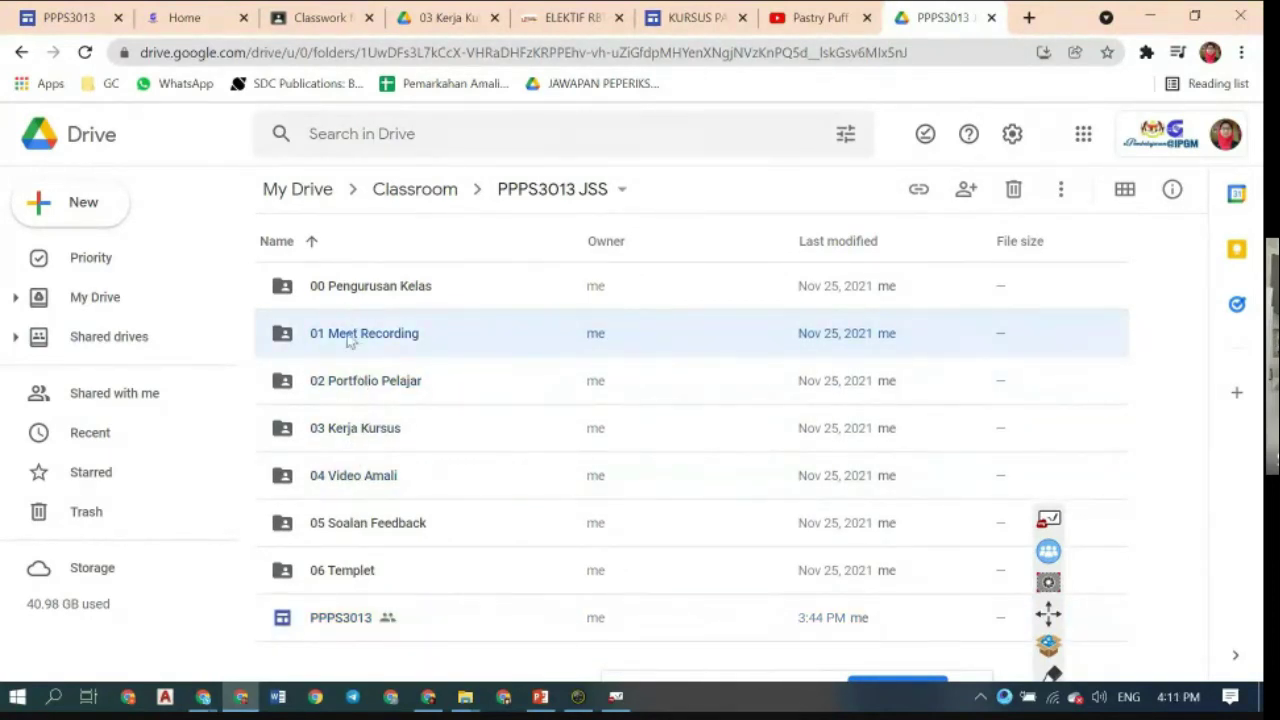
click(364, 290)
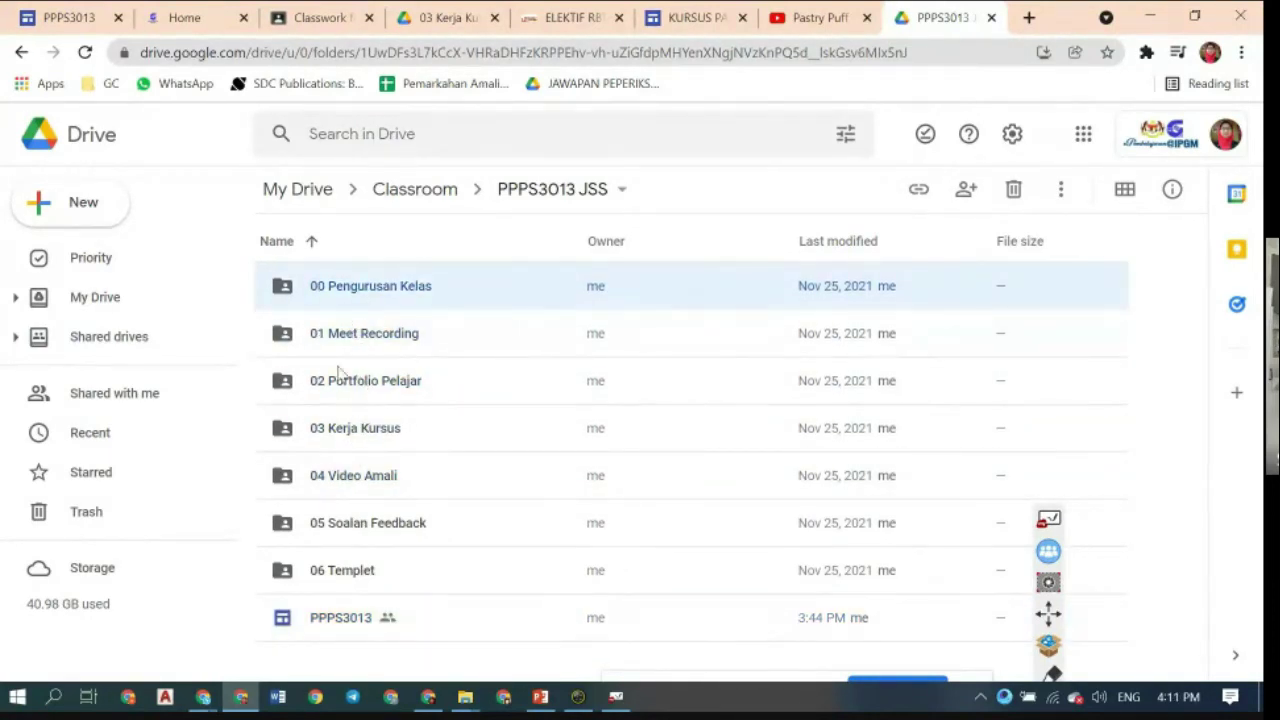
- Open the 05 Soalan Feedback folder inside the PPPS3013 JSS folder
click(343, 538)
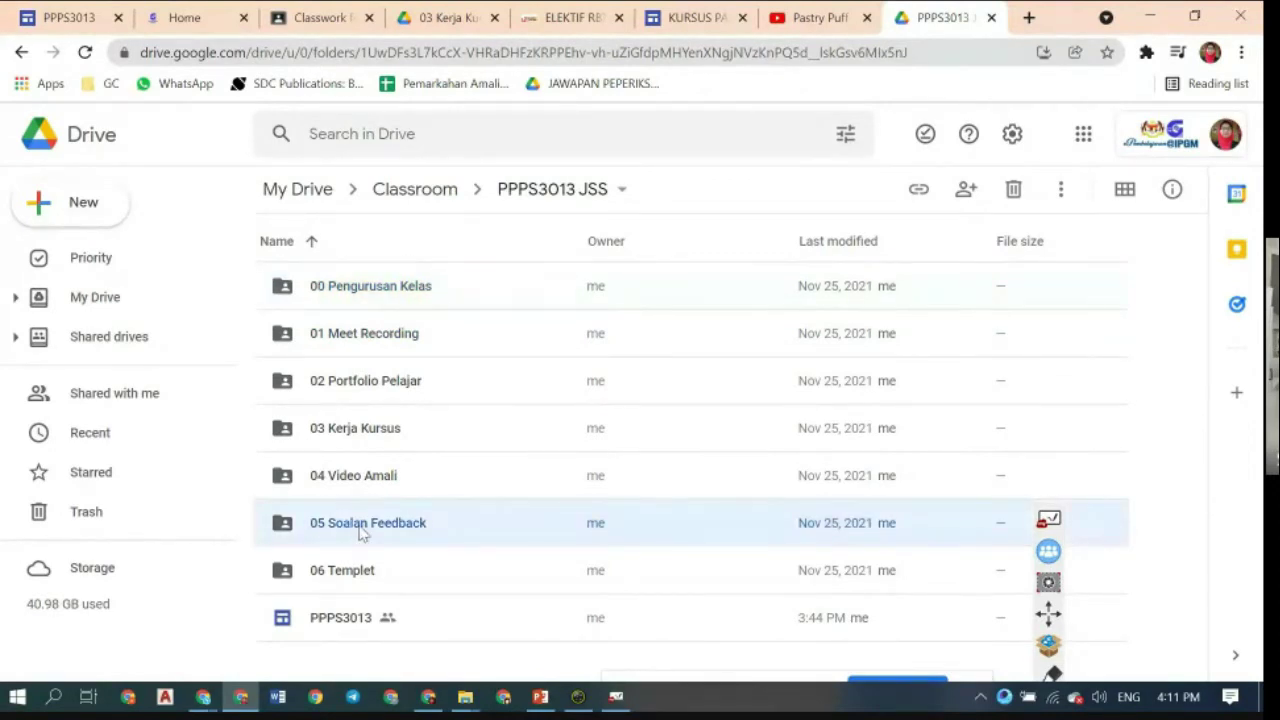
double_click(363, 530)
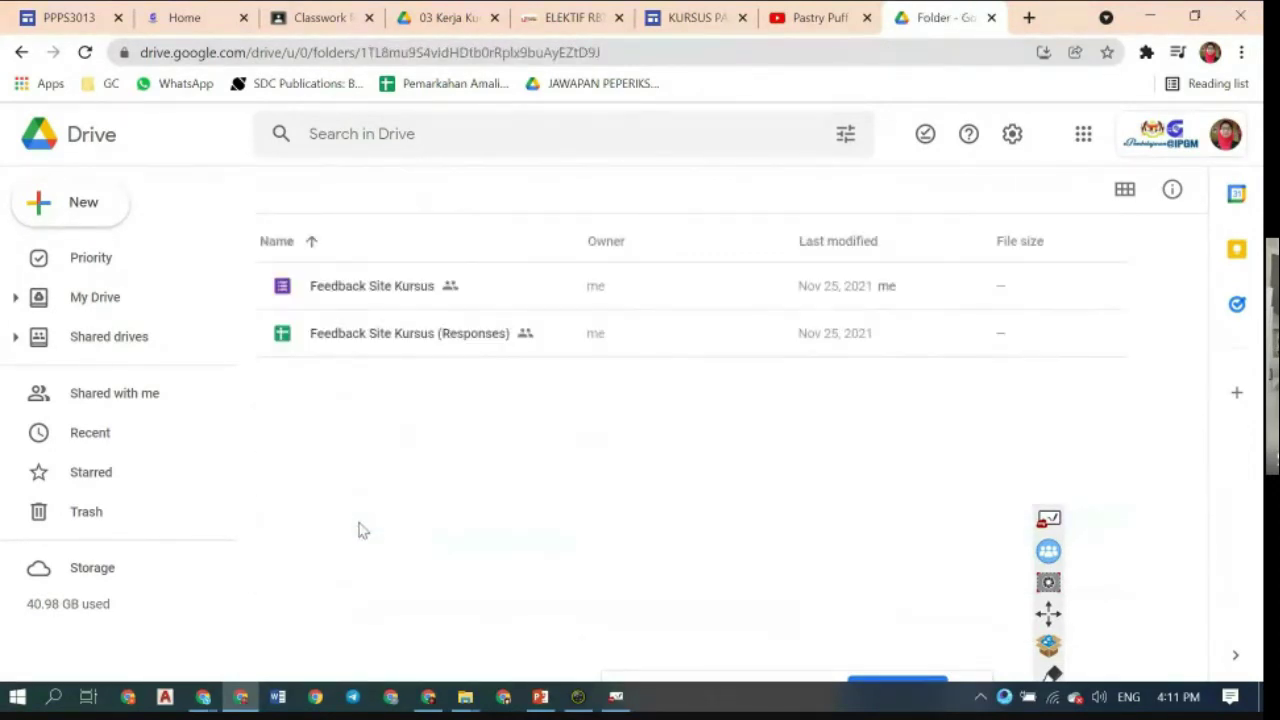
click(80, 212)
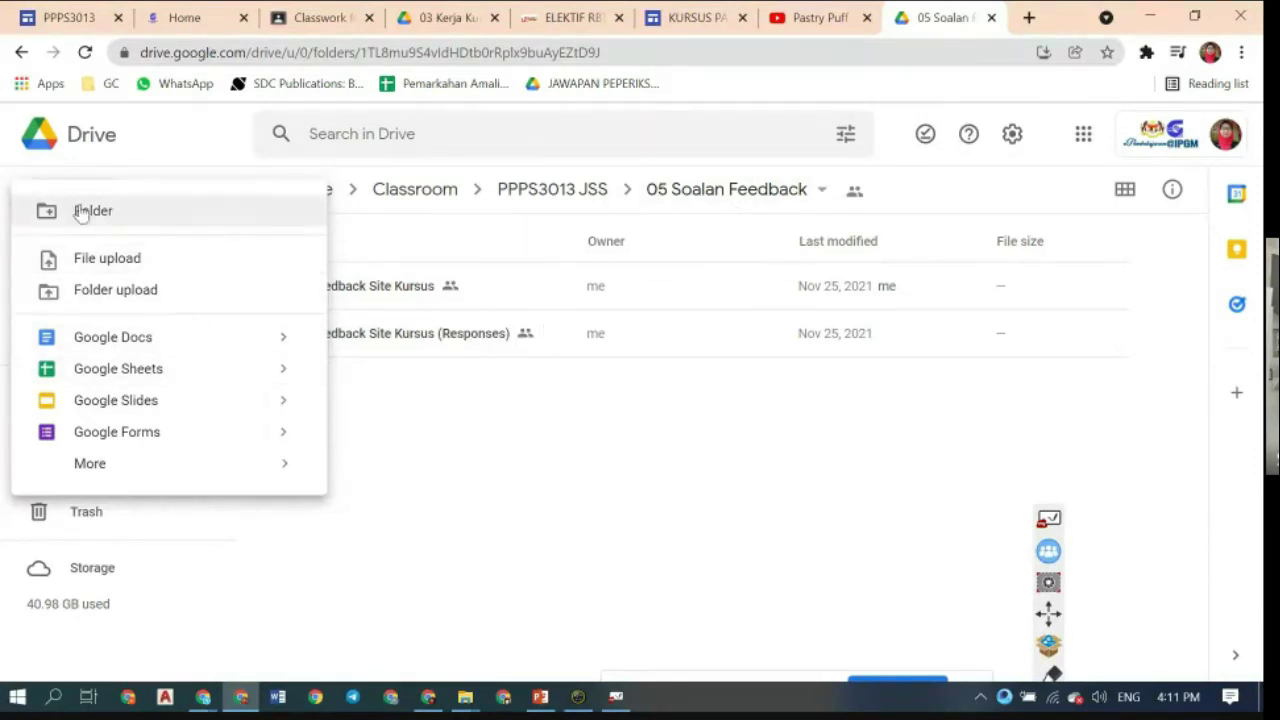
click(491, 494)
click(82, 207)
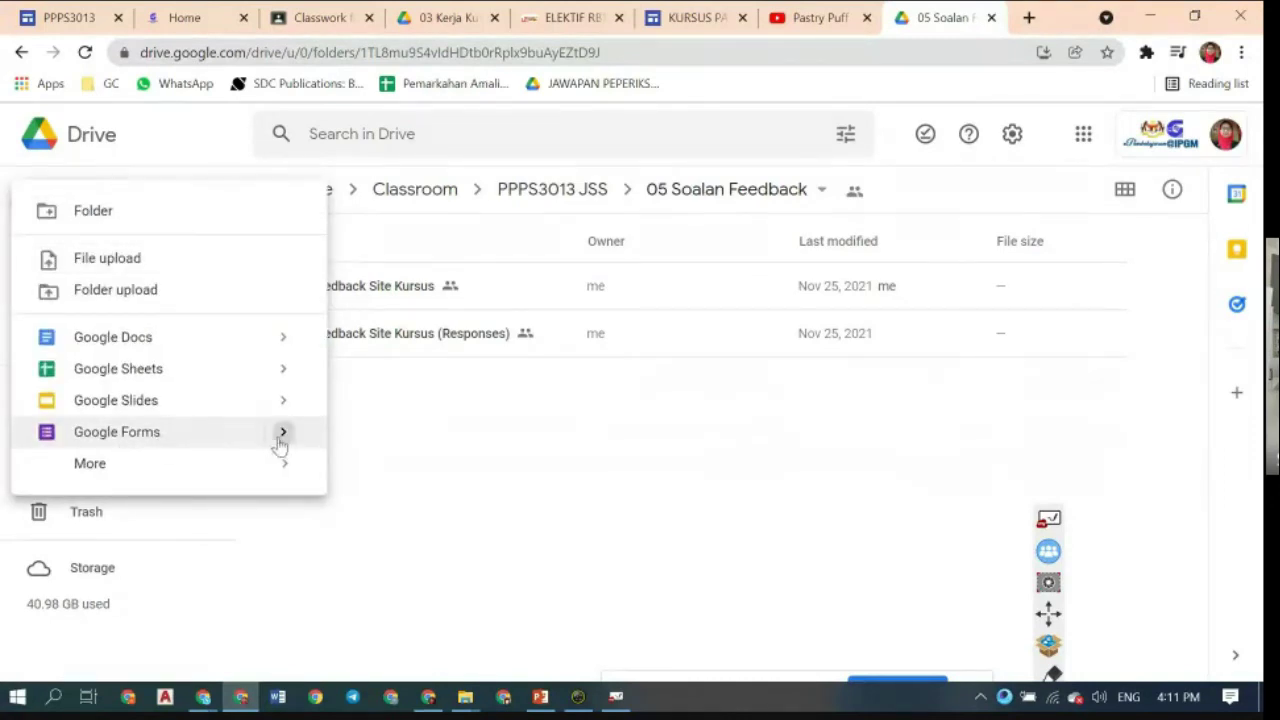
mouse_move(283, 434)
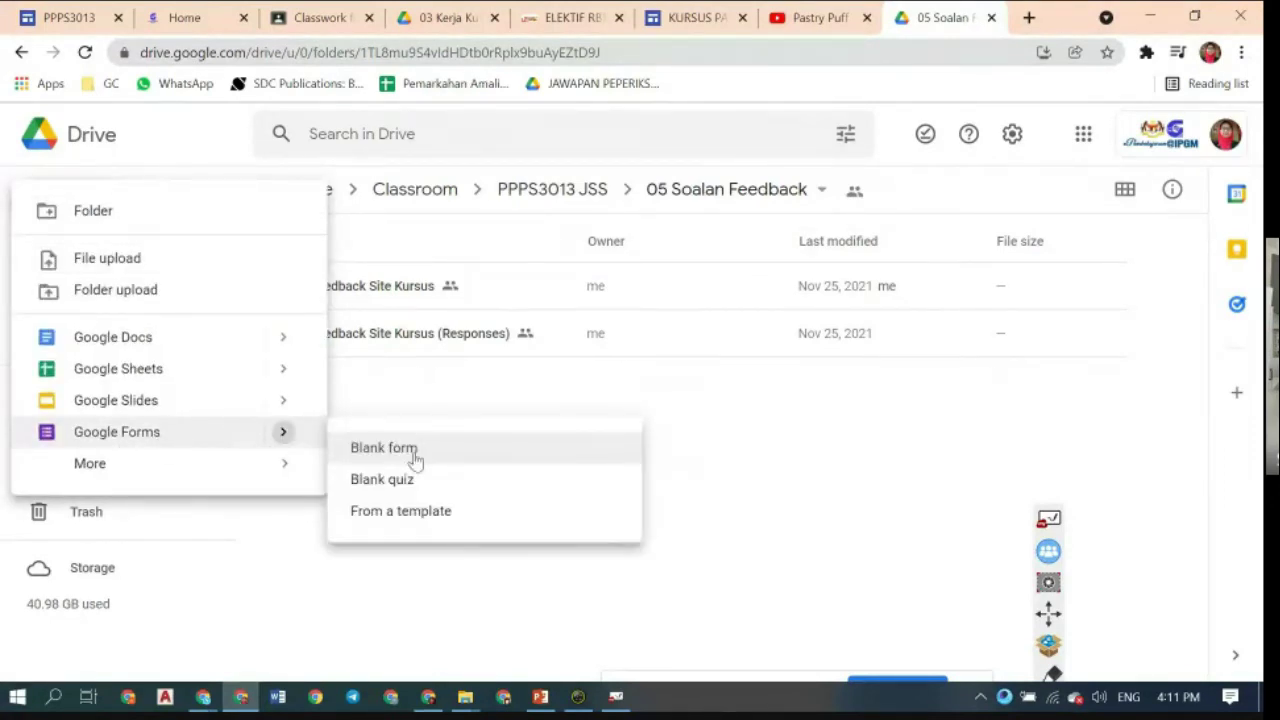
click(709, 403)
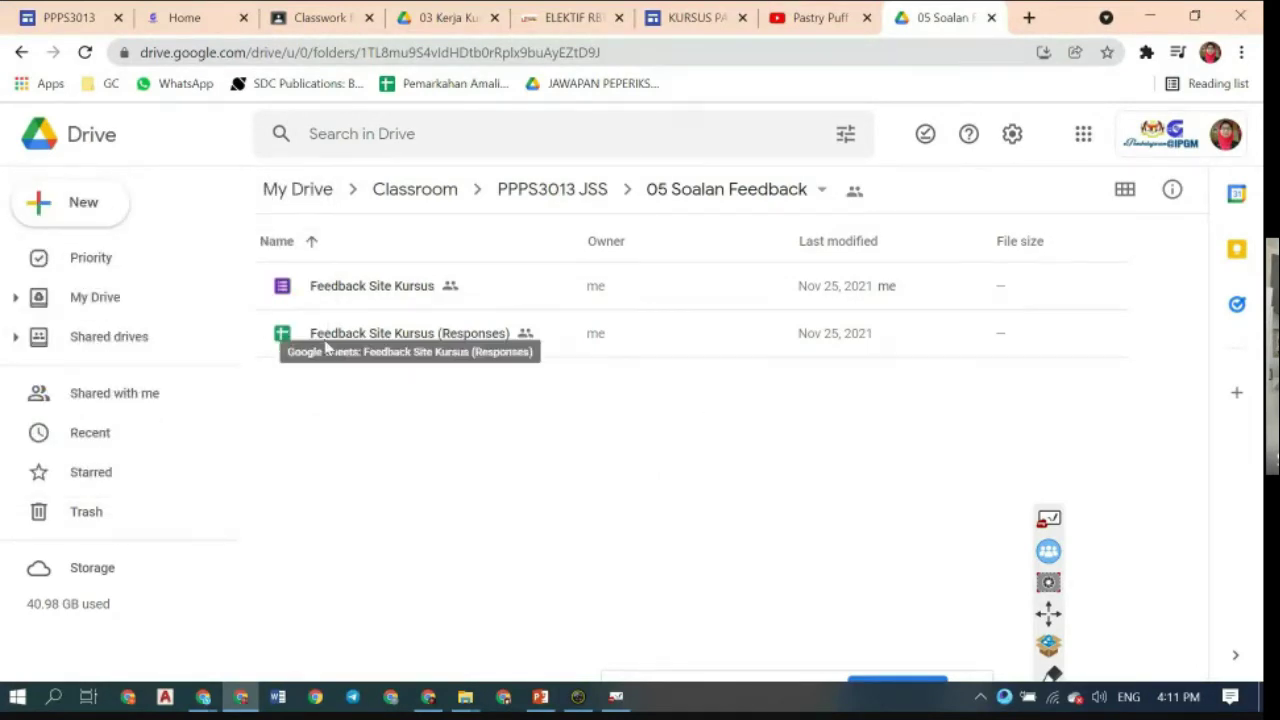
- Open the existing Feedback Site Kursus form from the 05 Soalan Feedback folder to view its questions
click(376, 290)
double_click(398, 290)
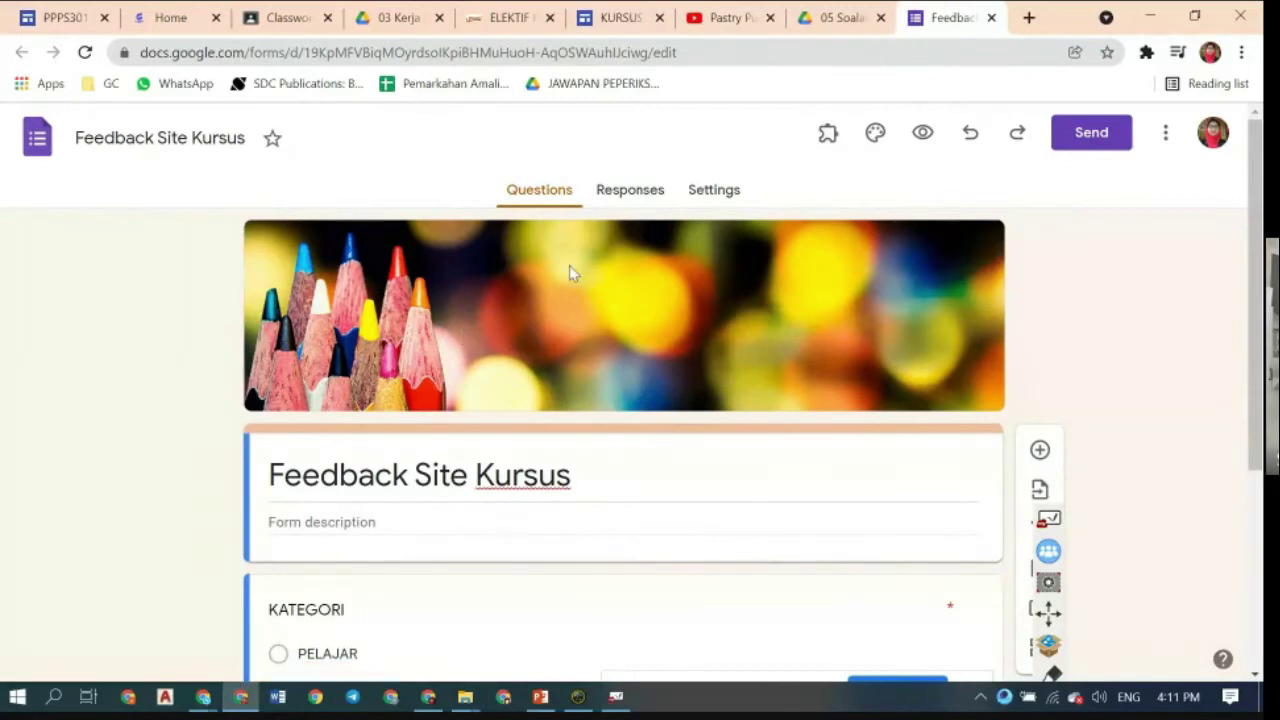
- Return to the KURSUS PASTRI site editor and insert the Feedback Site Kursus form into the page
click(614, 22)
scroll(862, 395, down, 3)
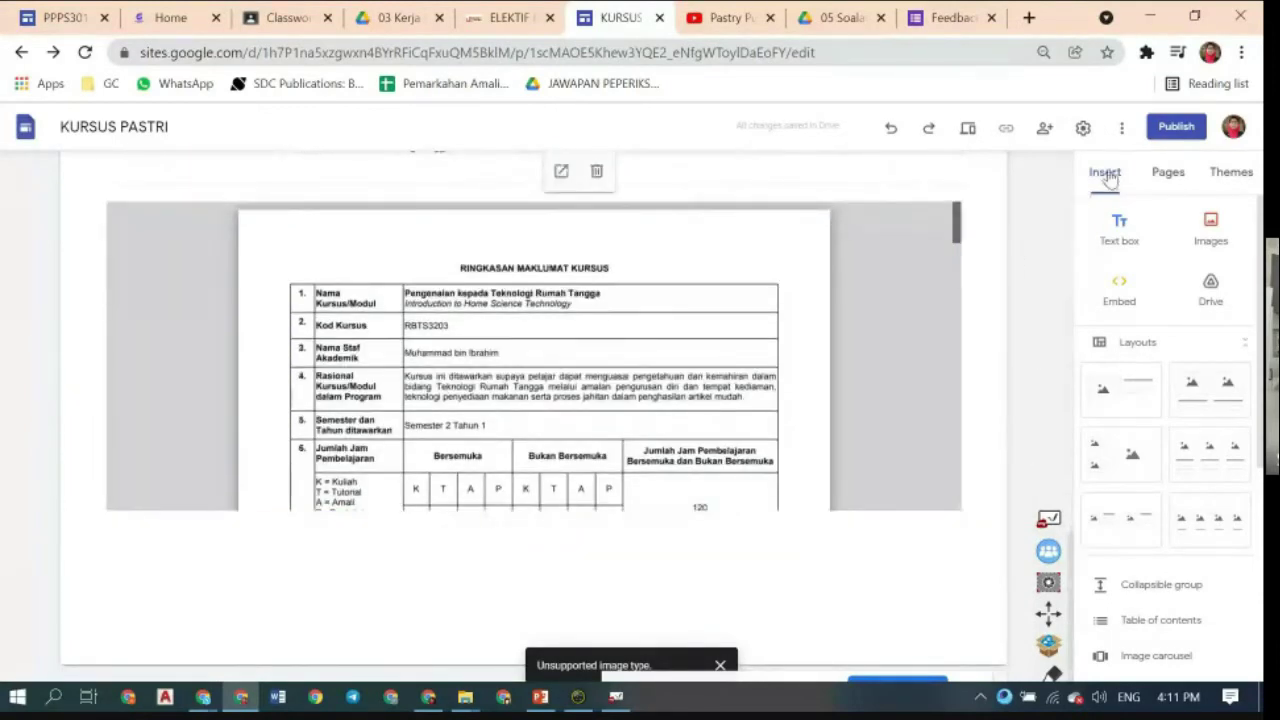
scroll(1162, 500, down, 2)
scroll(1162, 497, down, 2)
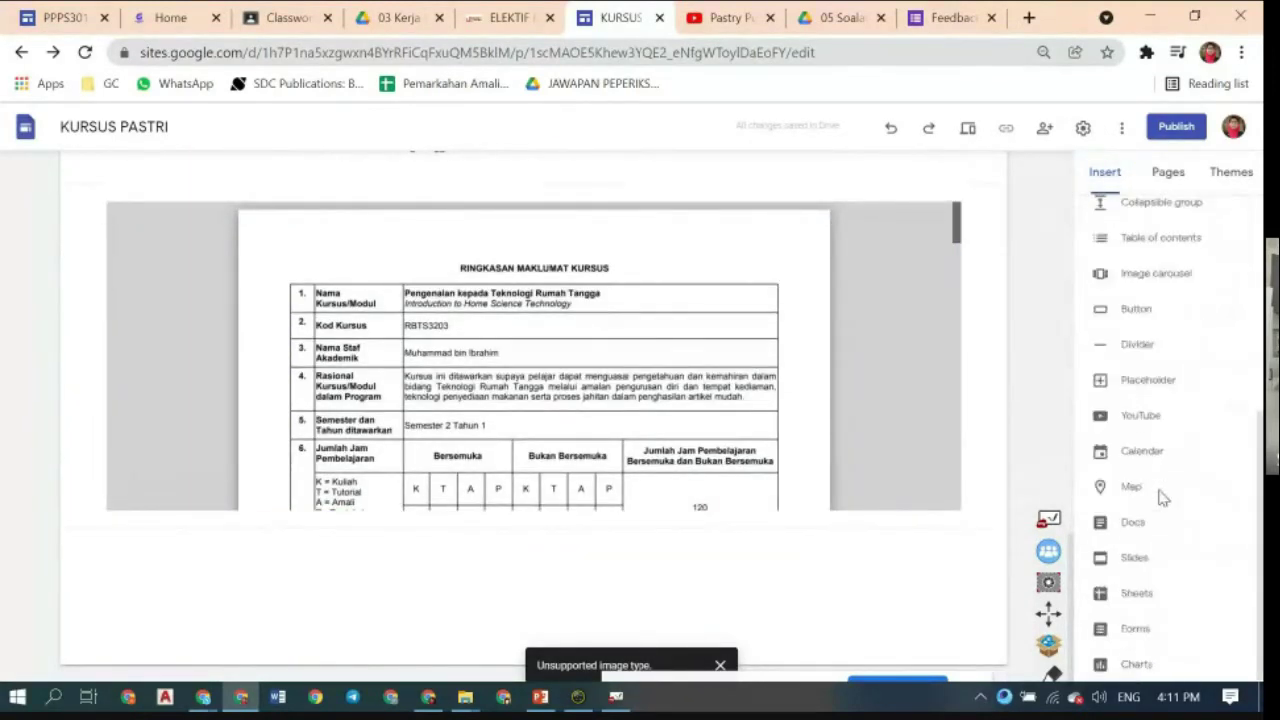
click(1137, 630)
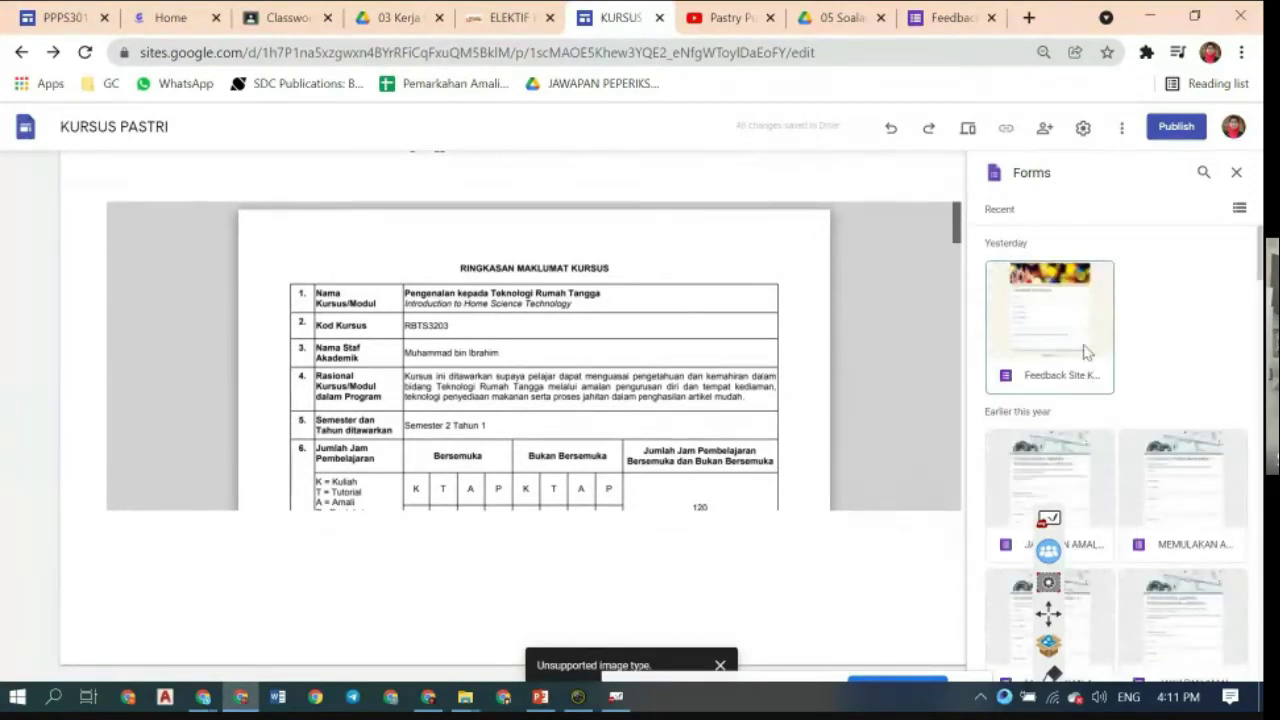
click(1204, 175)
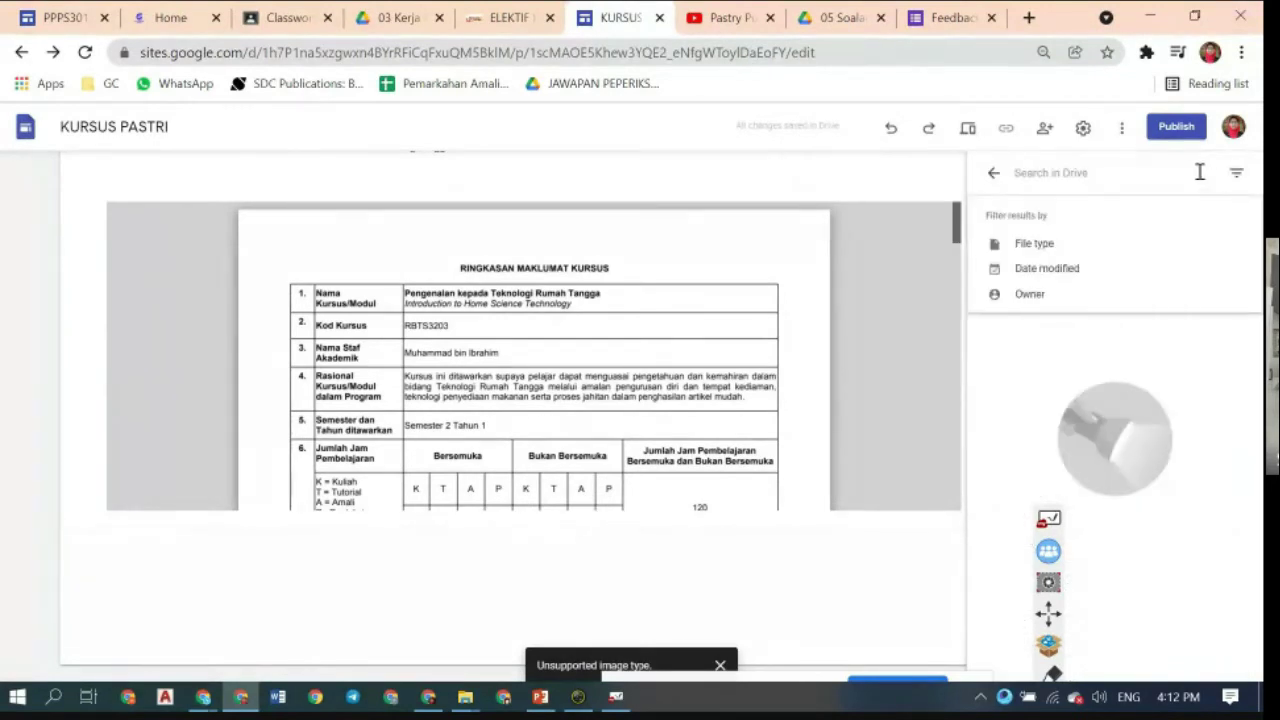
click(995, 176)
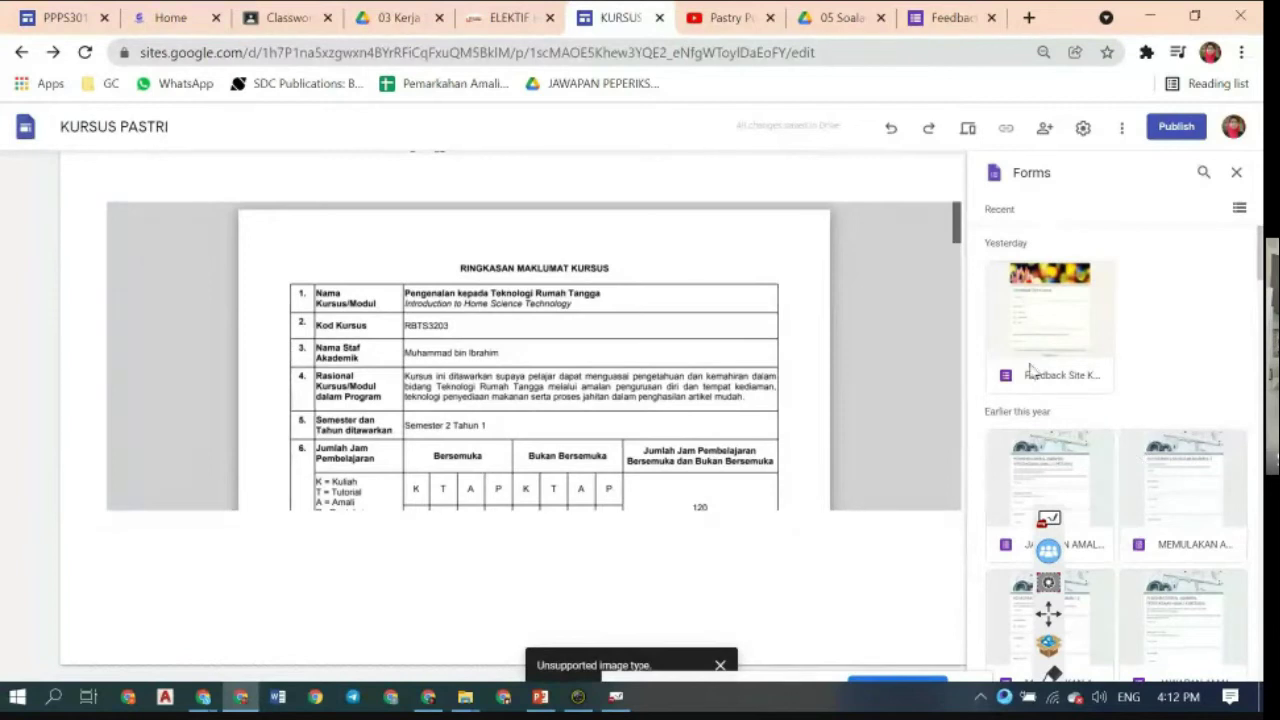
click(1062, 341)
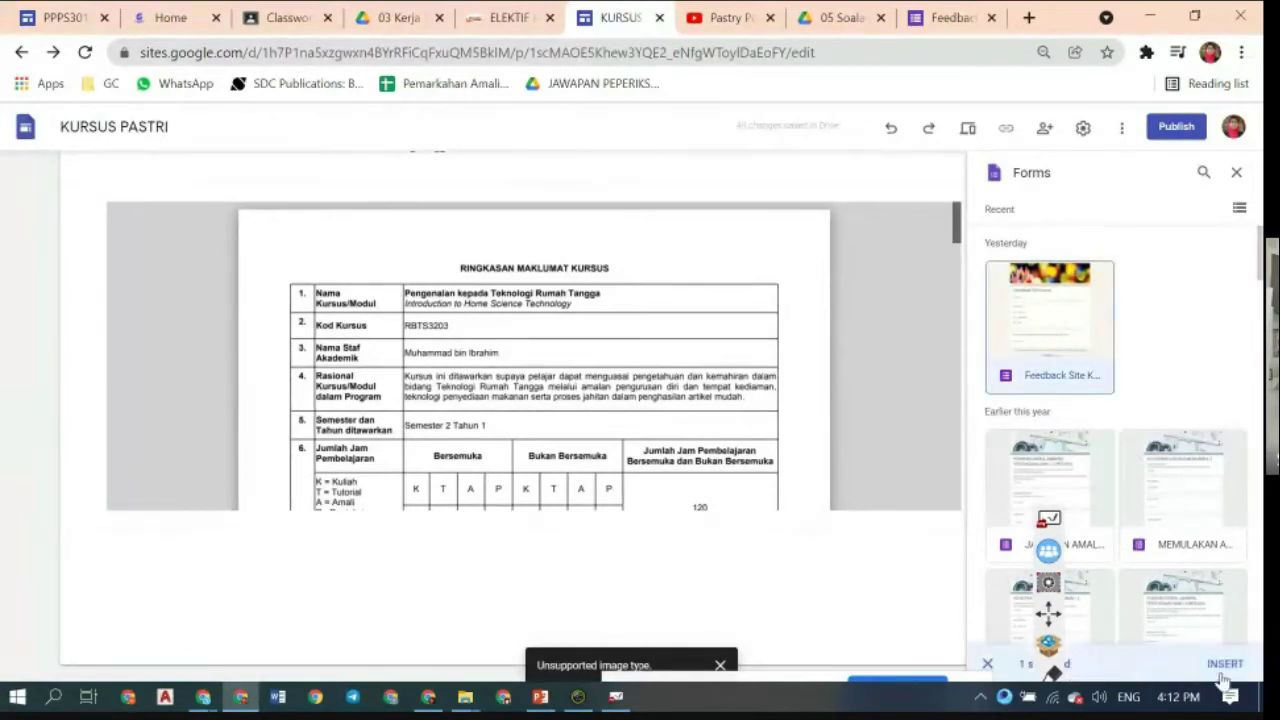
click(1222, 668)
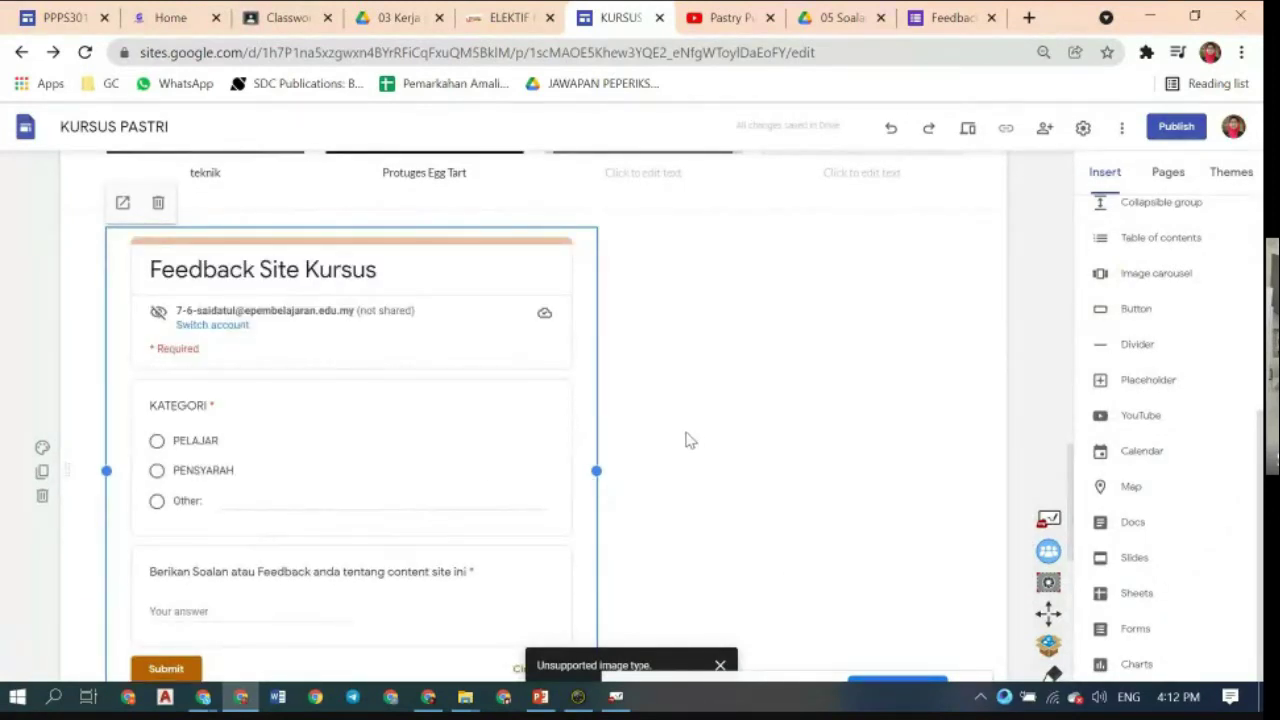
scroll(680, 445, down, 1)
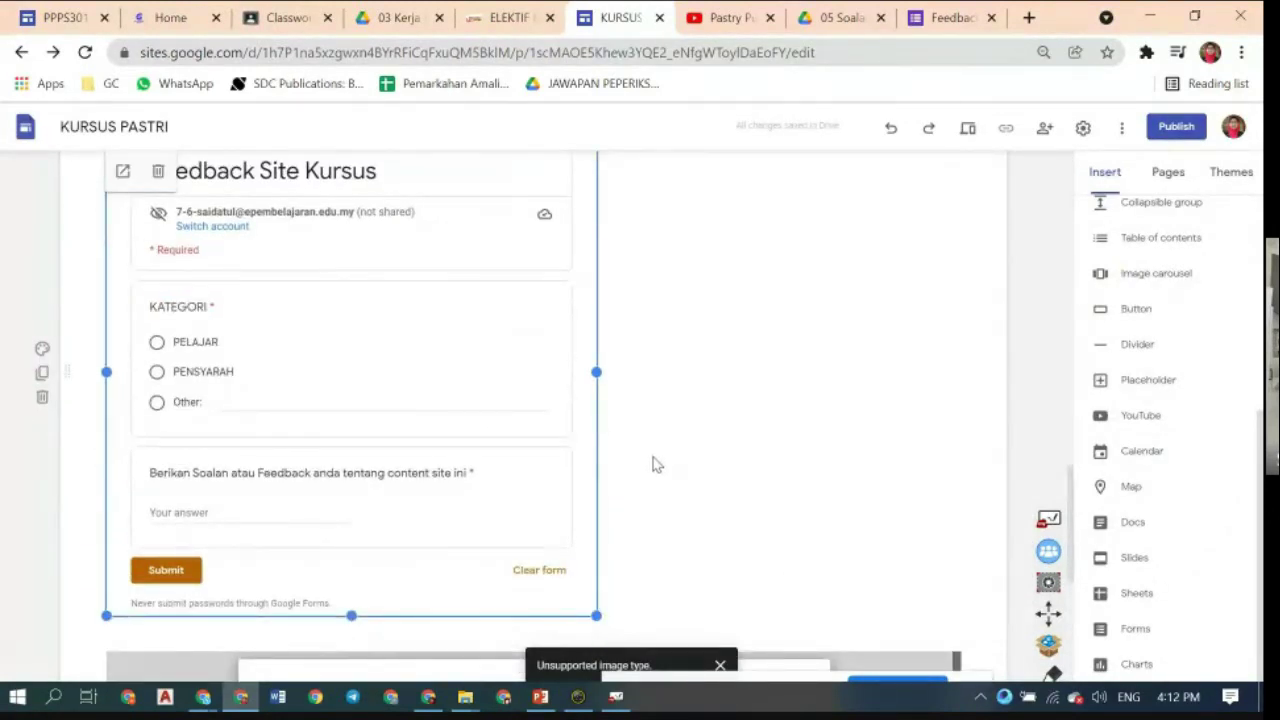
scroll(655, 464, up, 1)
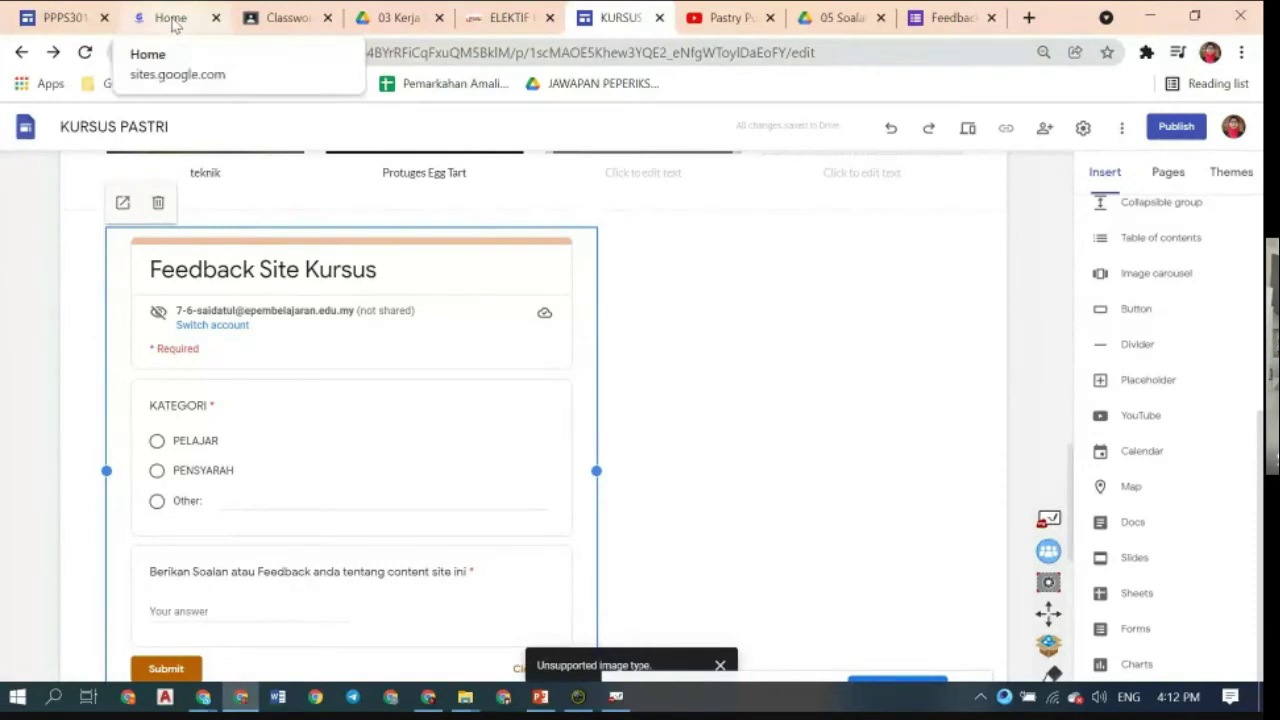
- Preview the site and examine the embedded Feedback Site Kursus form, then return to the editor
click(970, 133)
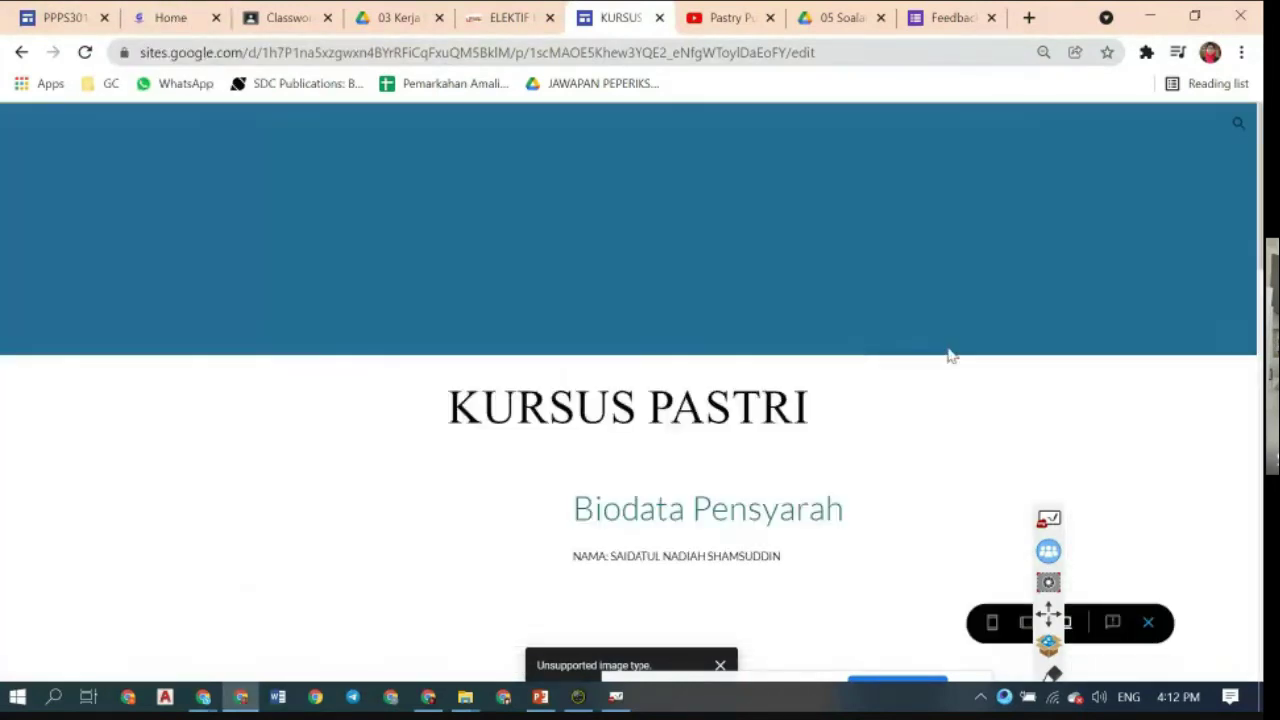
scroll(1258, 562, down, 10)
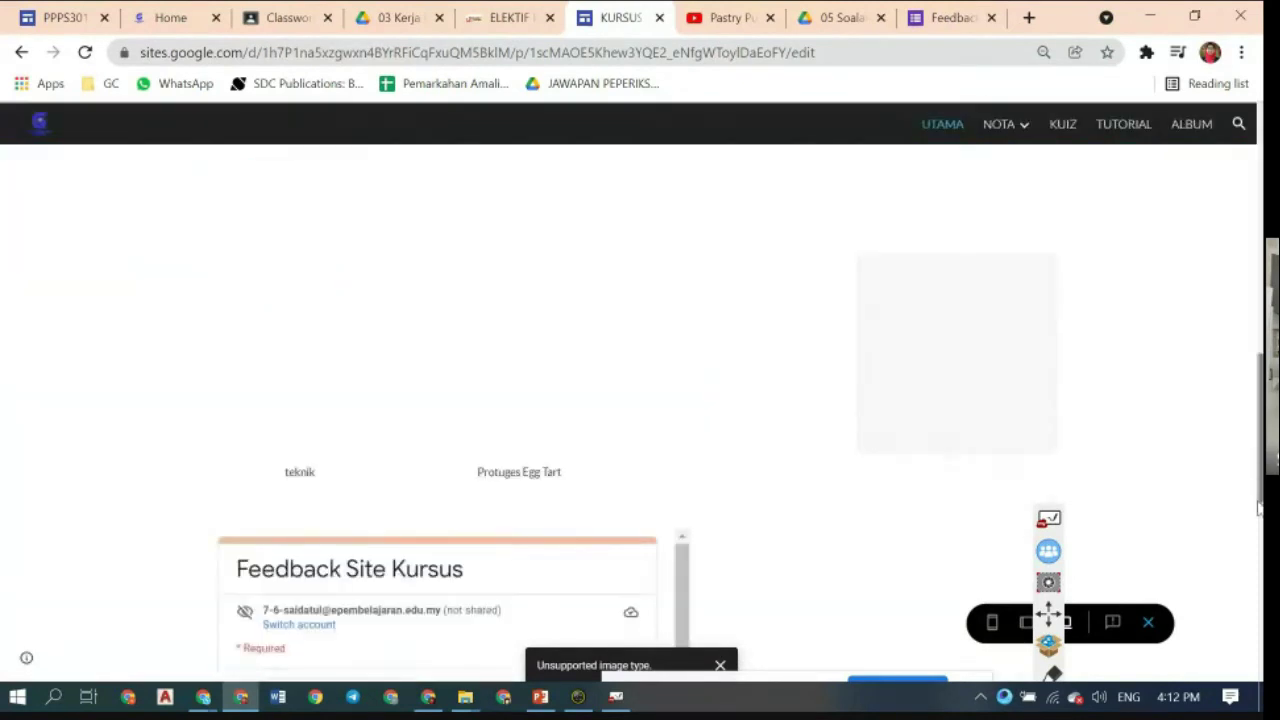
scroll(1258, 565, down, 2)
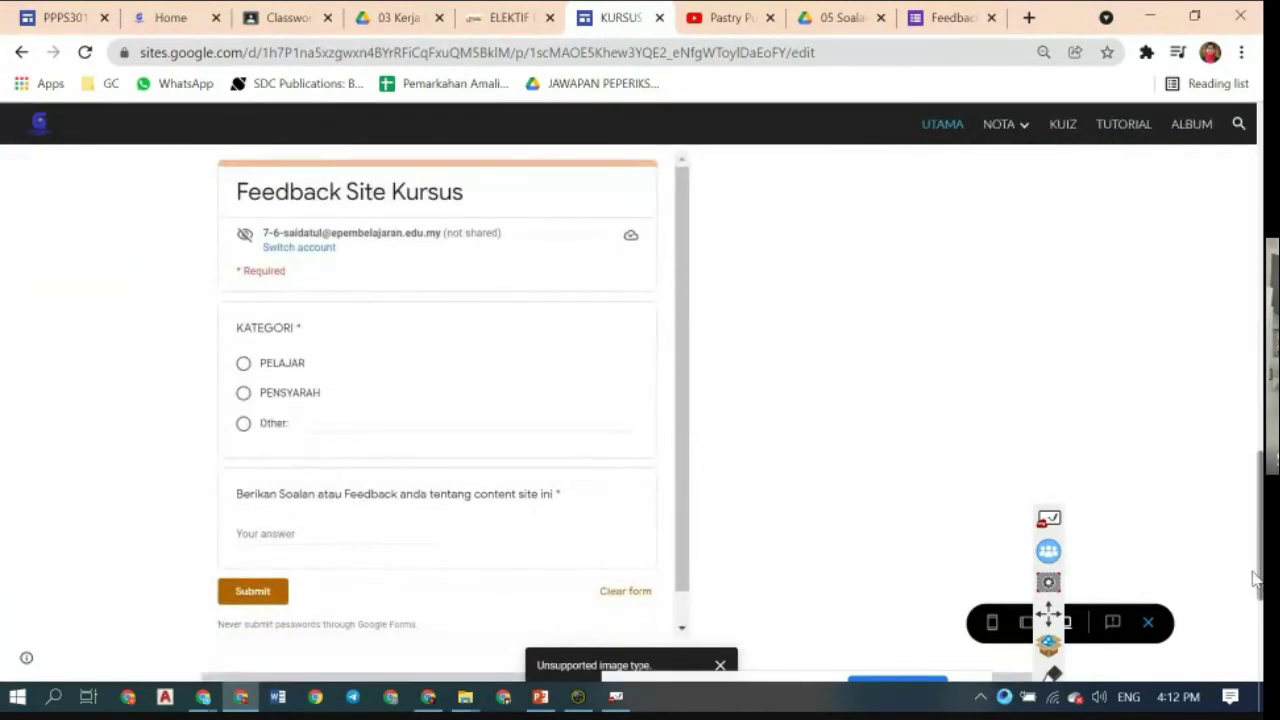
scroll(1256, 578, up, 1)
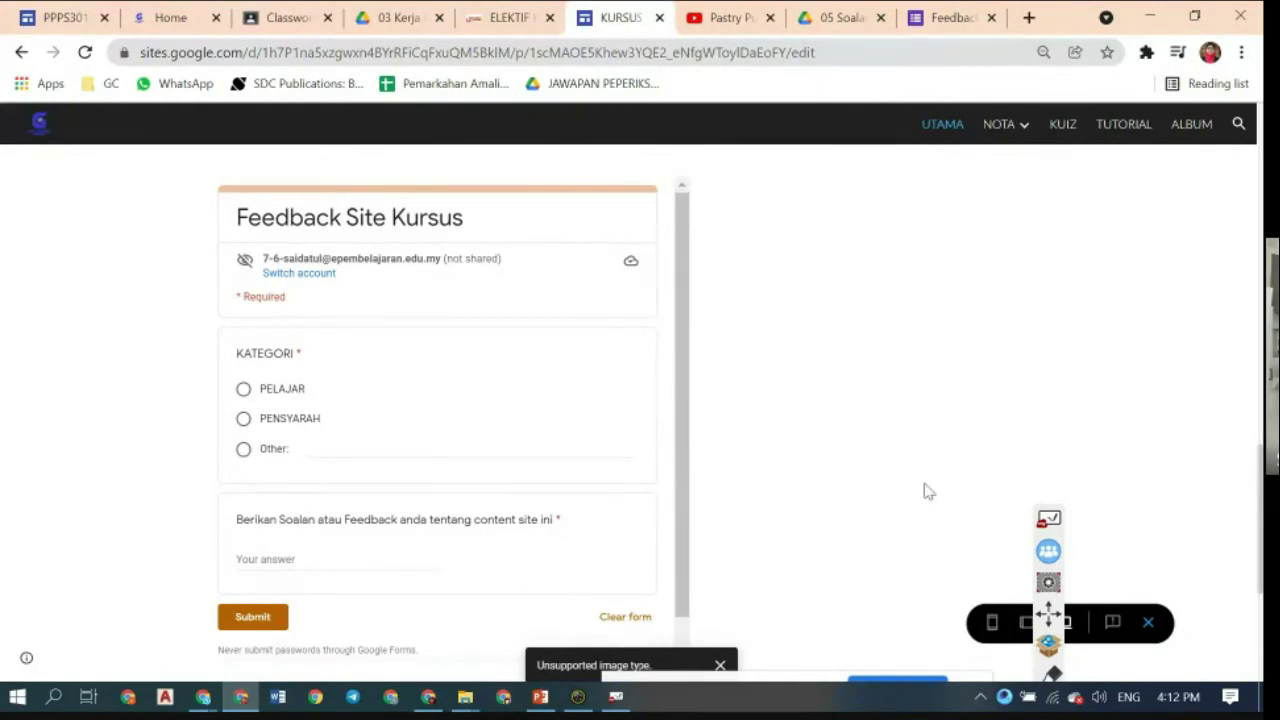
click(1149, 624)
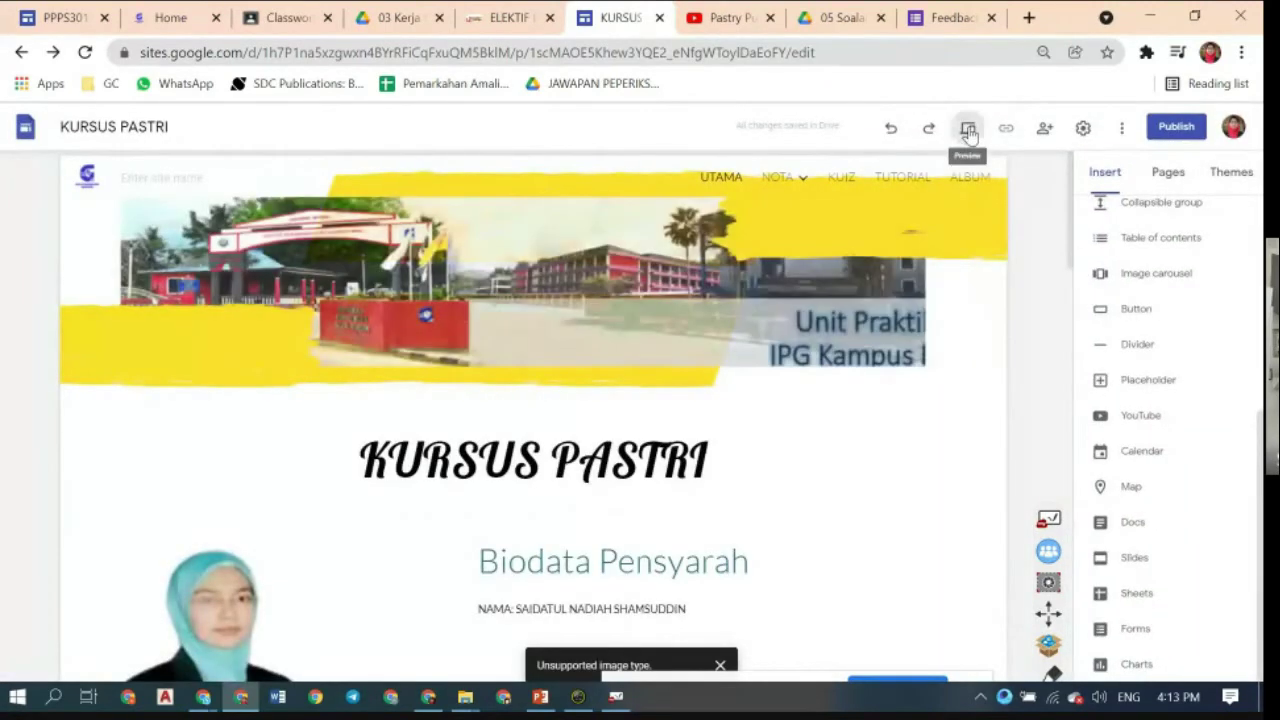
- Preview the KURSUS PASTRI site in the phone, tablet and large screen layouts, and exit the preview
click(968, 130)
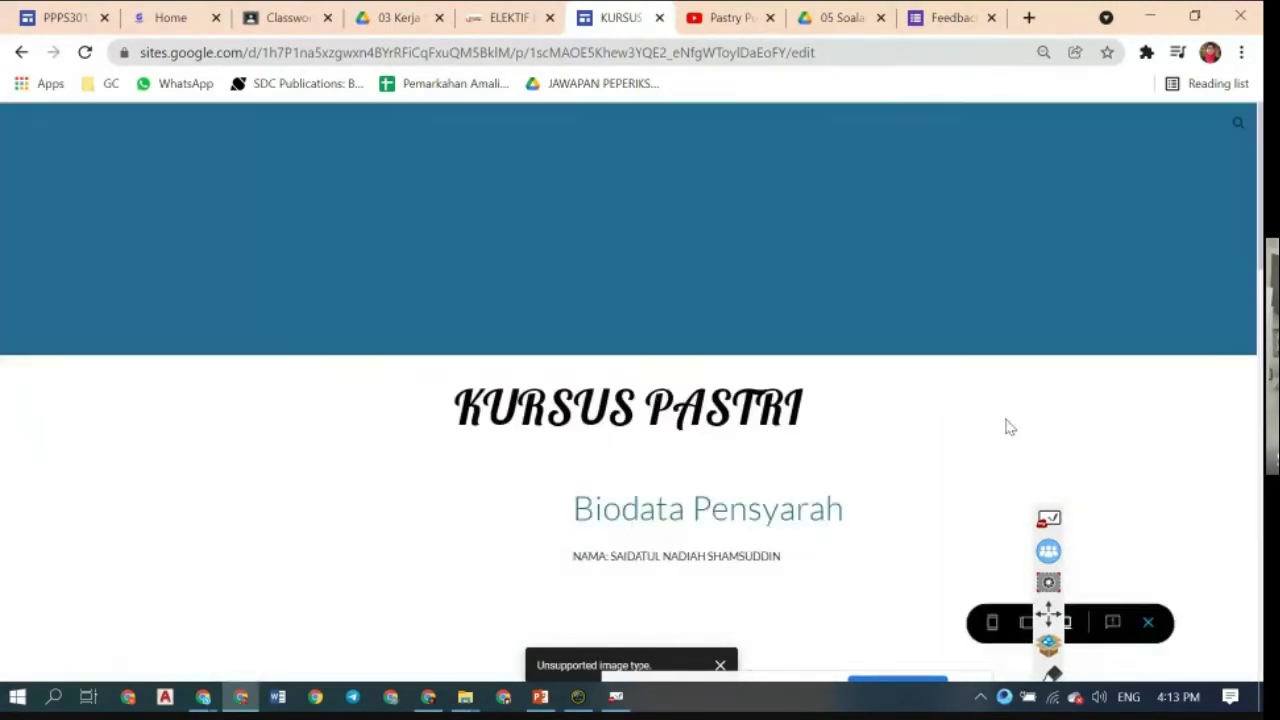
mouse_move(1048, 612)
mouse_down()
mouse_move(1240, 590)
mouse_move(1230, 578)
mouse_up()
click(991, 626)
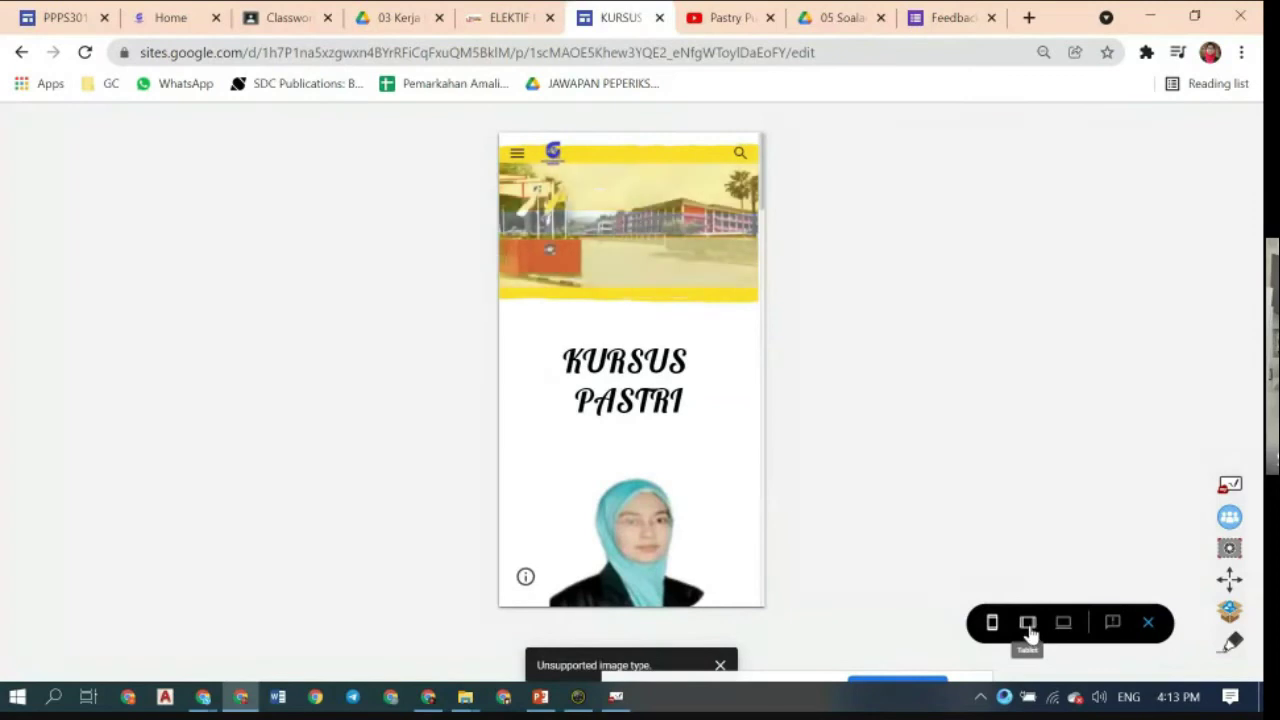
click(1028, 625)
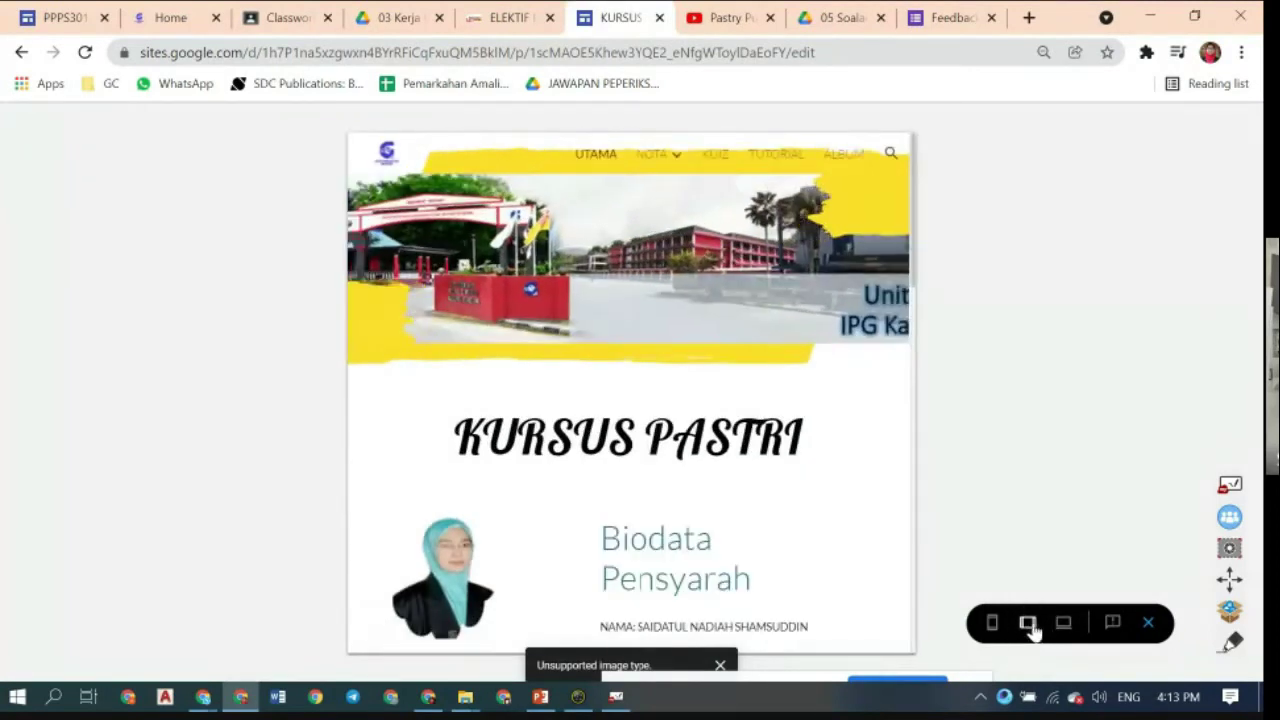
click(1061, 625)
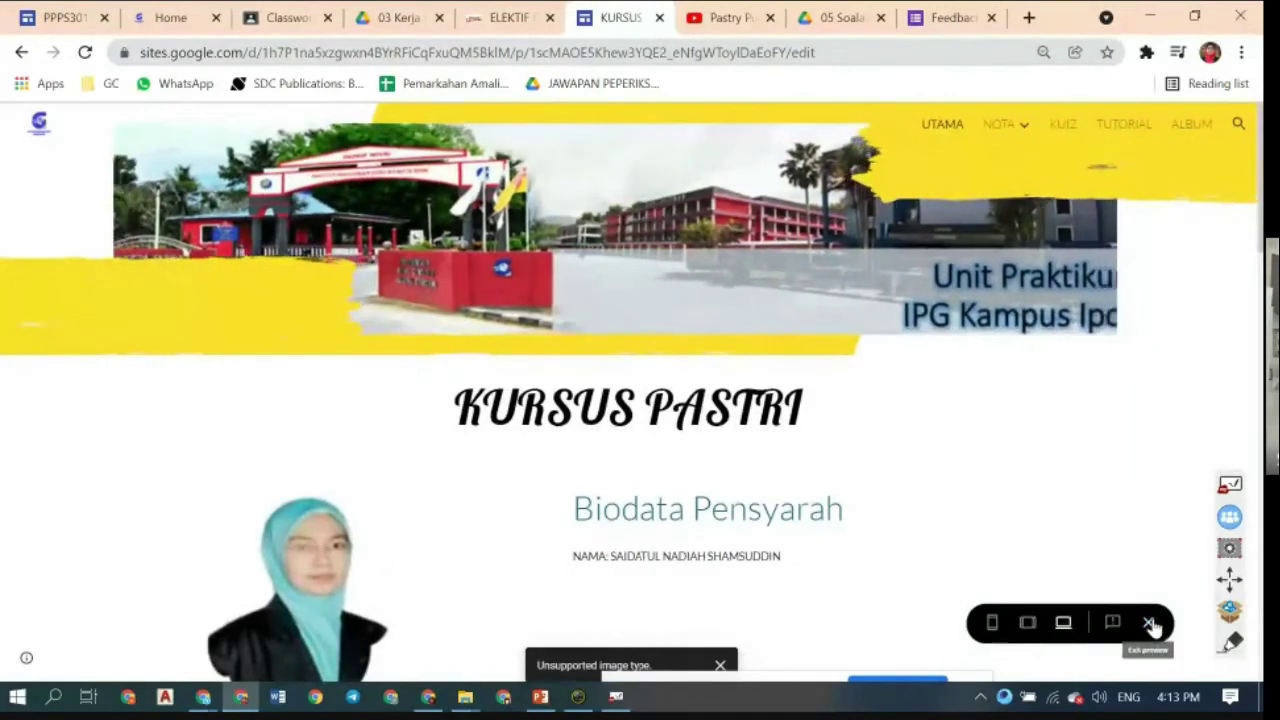
click(991, 622)
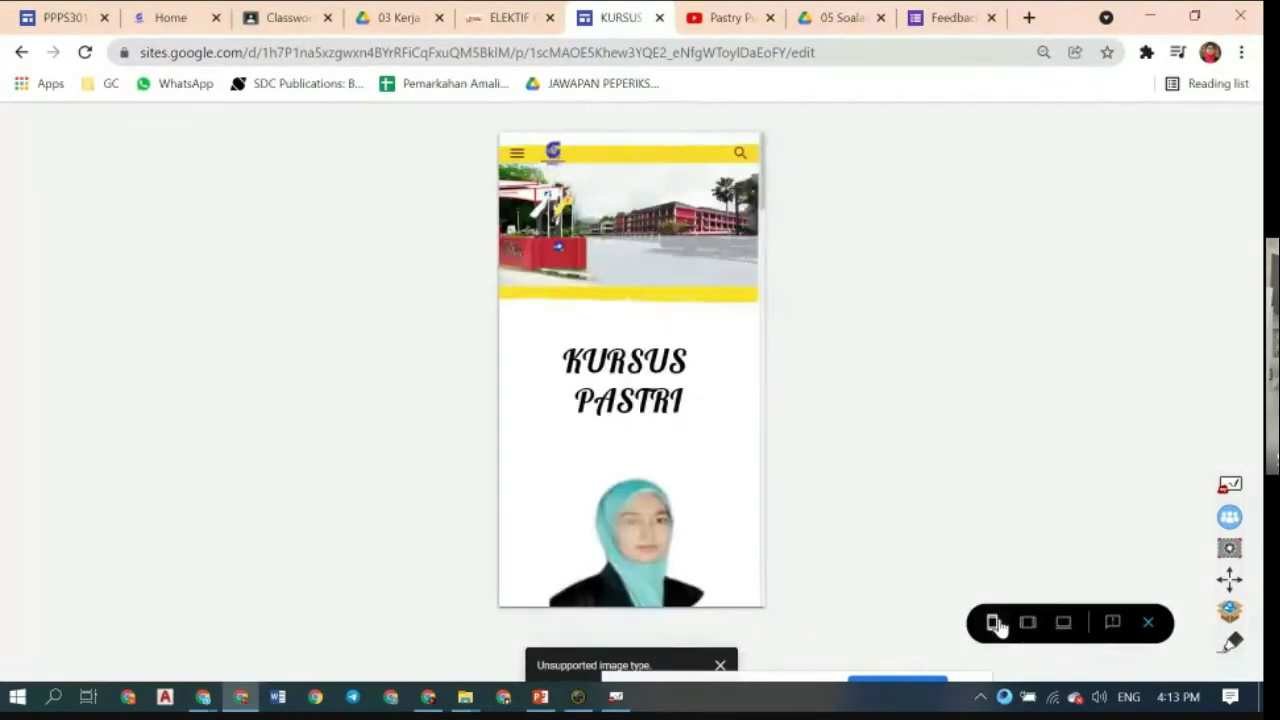
click(1030, 623)
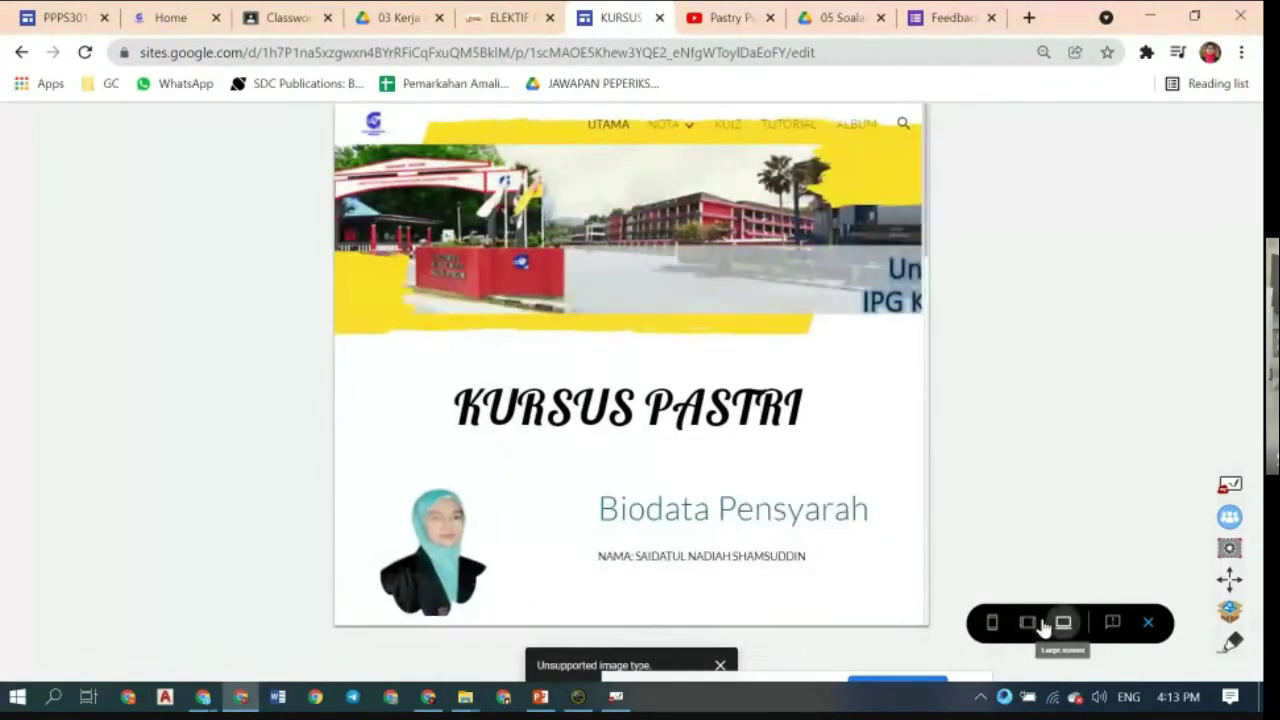
click(1061, 622)
click(993, 622)
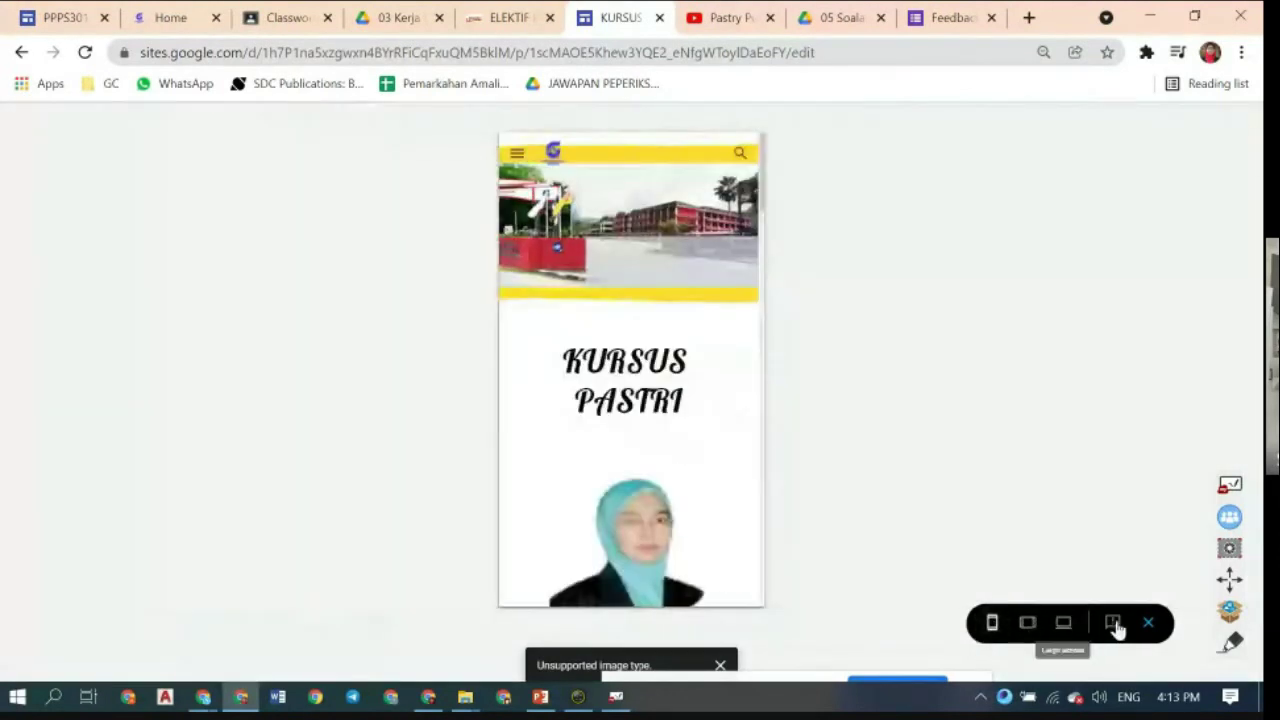
click(1149, 623)
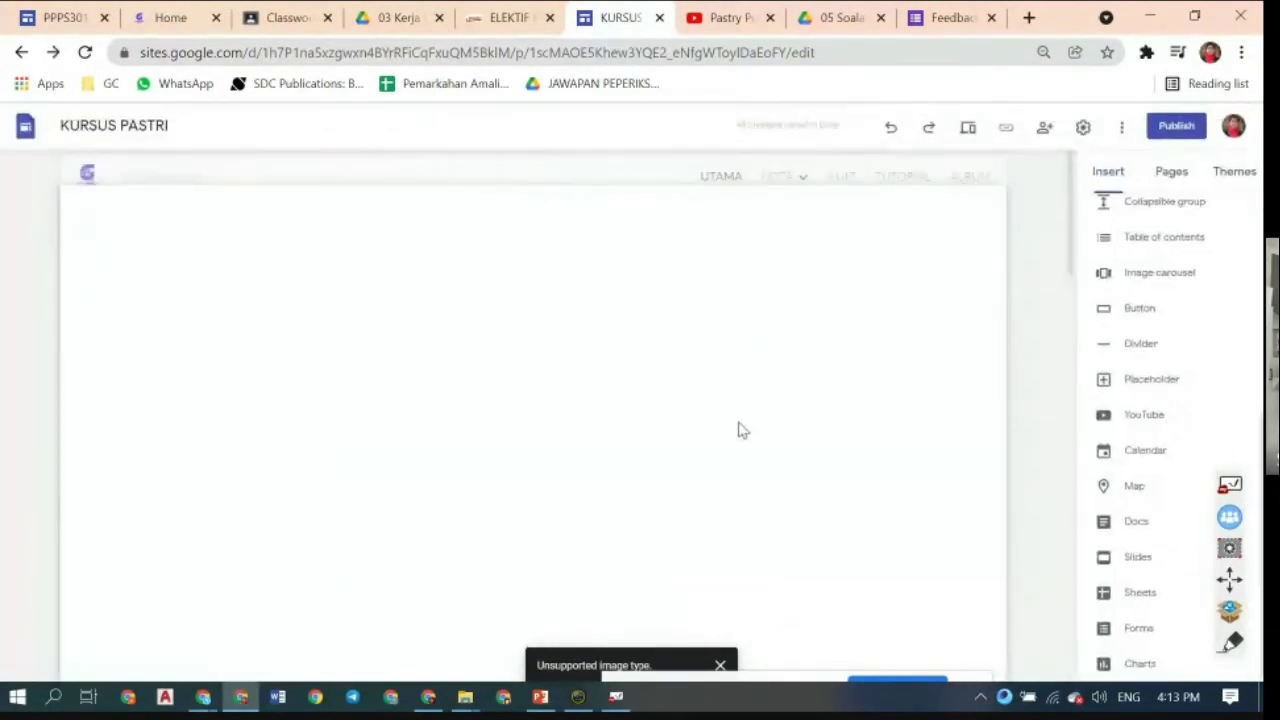
scroll(736, 422, down, 2)
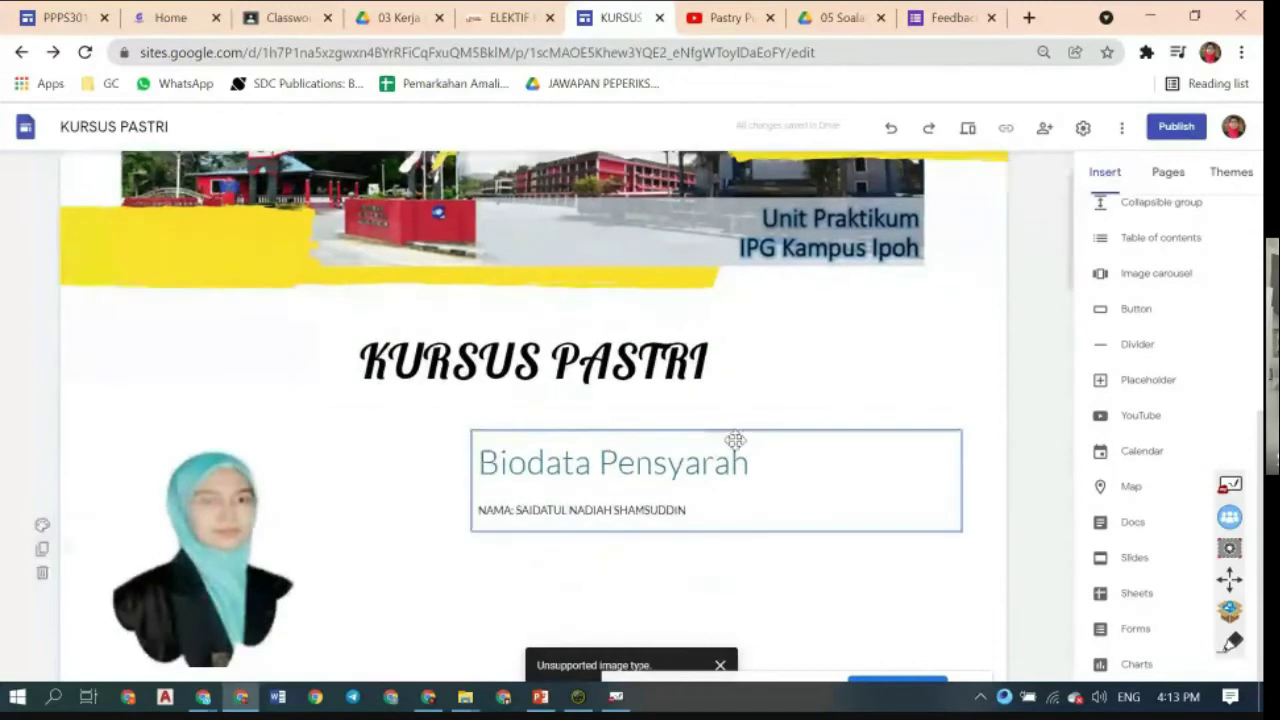
scroll(736, 452, down, 1)
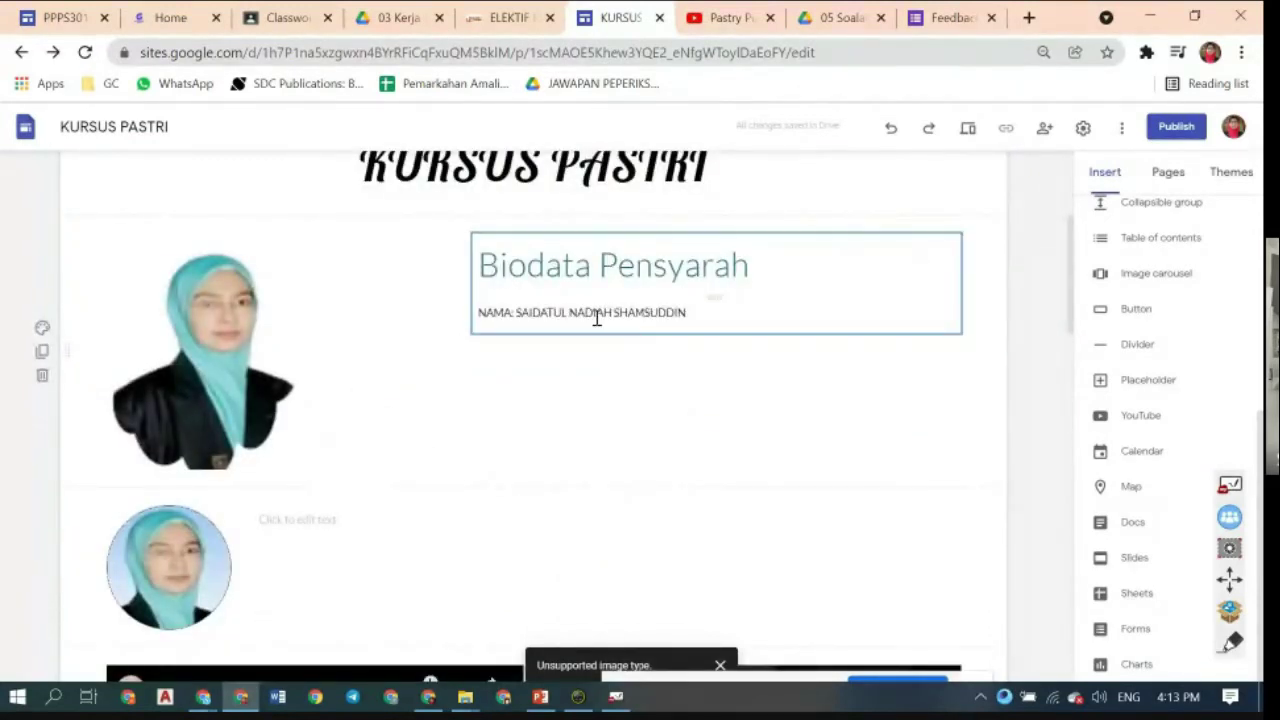
scroll(660, 392, up, 1)
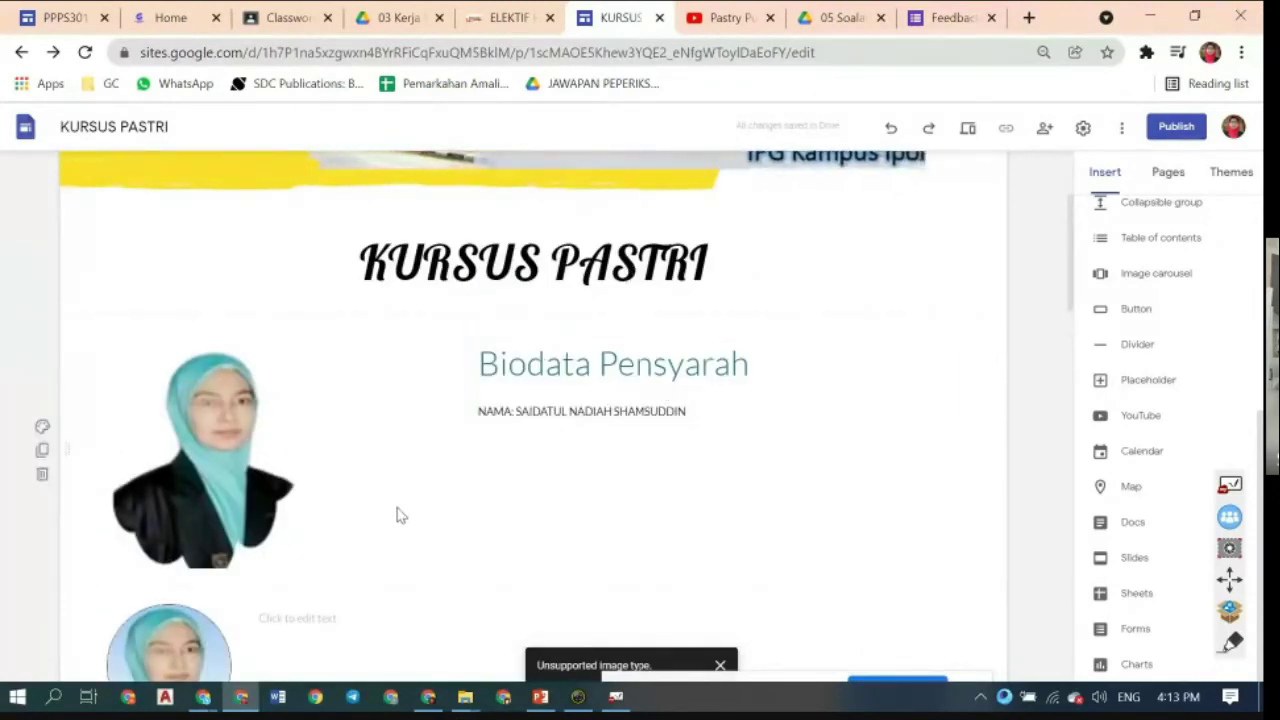
scroll(400, 512, down, 1)
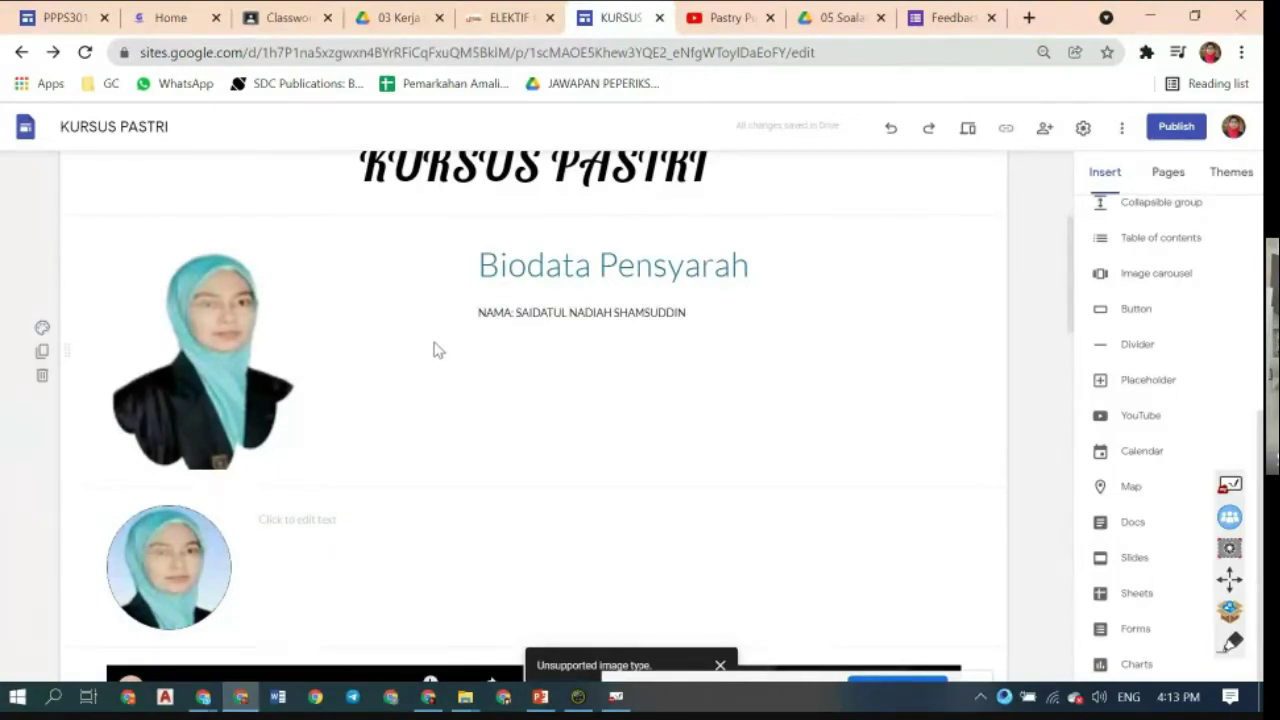
scroll(303, 292, up, 1)
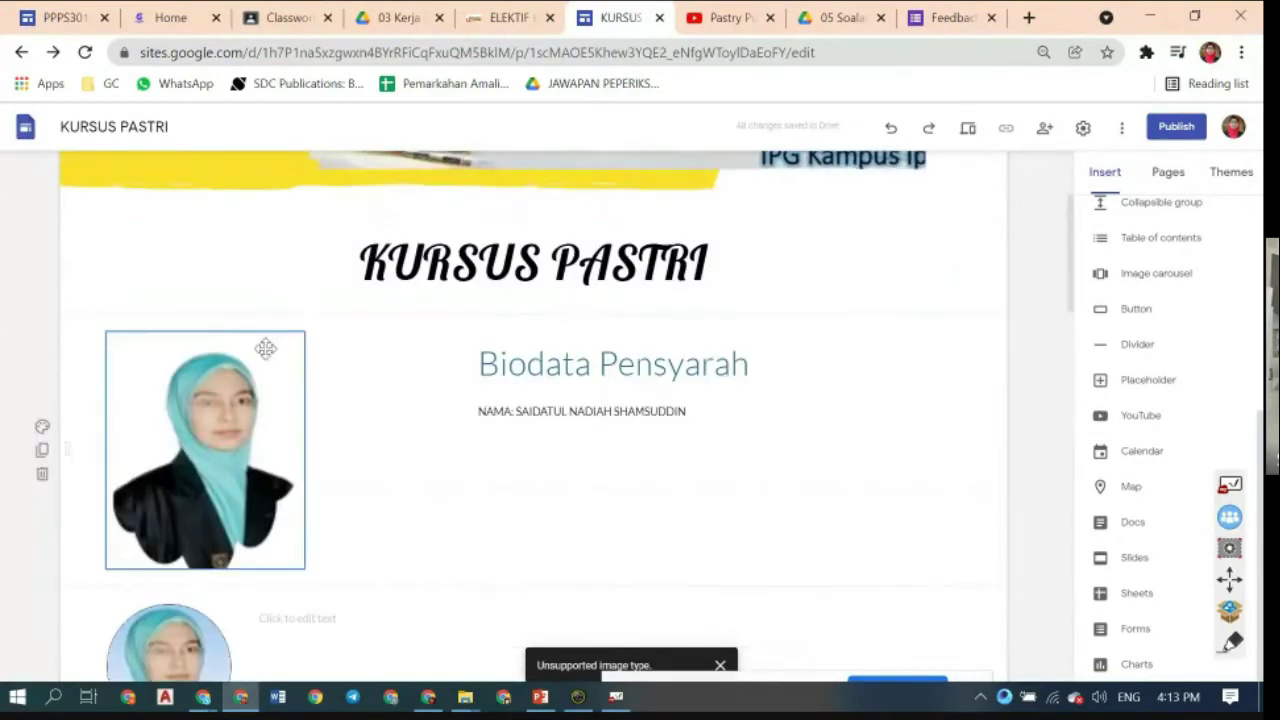
scroll(300, 350, down, 1)
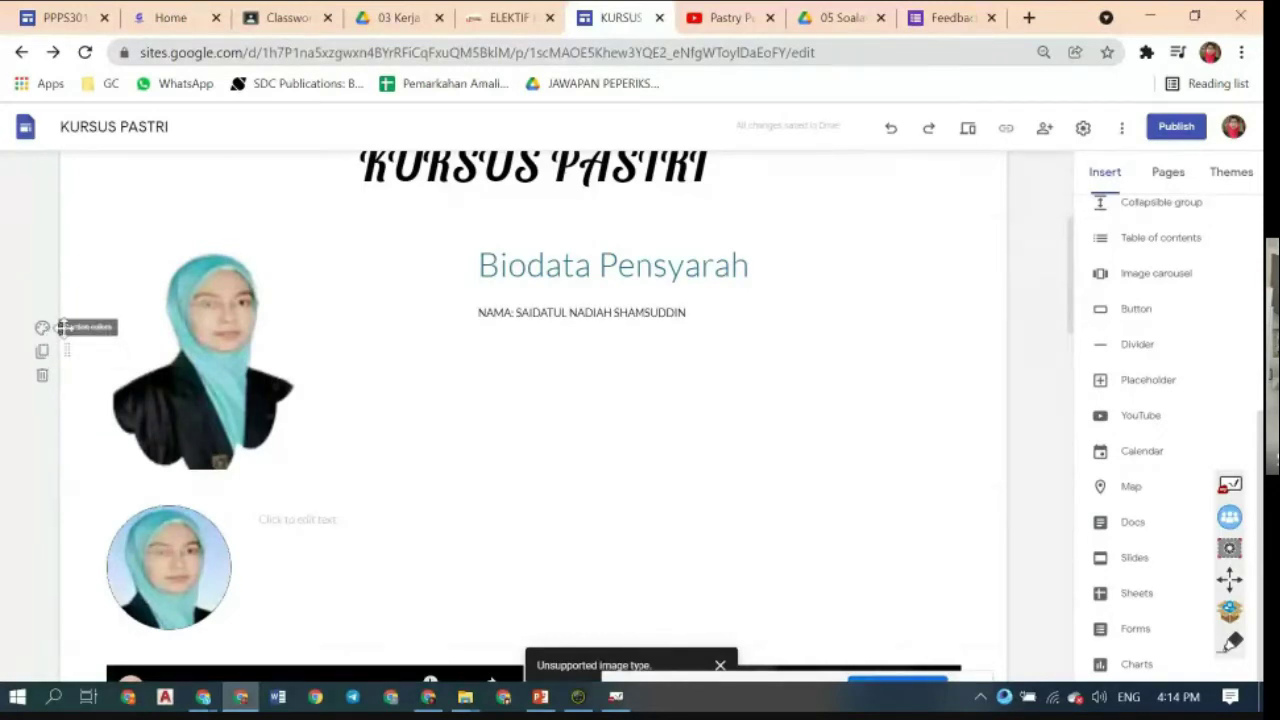
- Outline the Biodata Pensyarah section with a red screen marker, then close the annotation mode
click(1233, 645)
click(1229, 702)
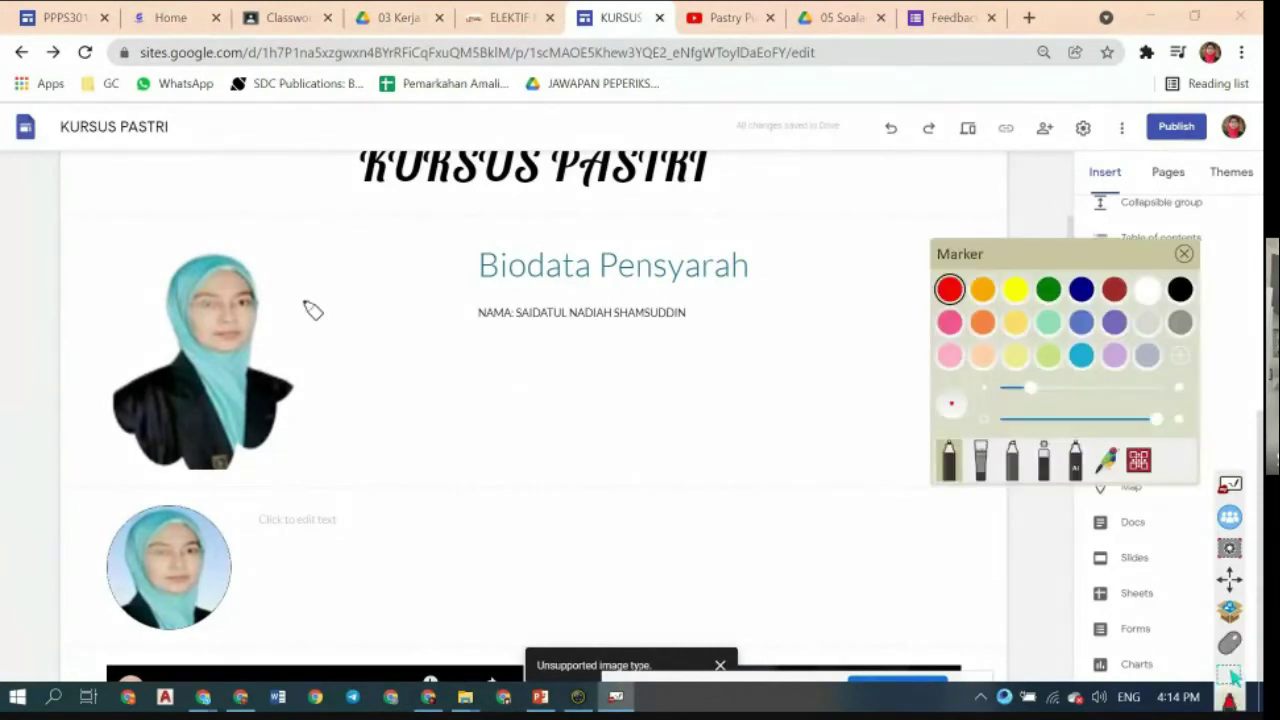
click(950, 289)
mouse_move(56, 210)
mouse_down()
mouse_move(51, 434)
mouse_move(165, 485)
mouse_move(849, 478)
mouse_move(1020, 237)
mouse_move(70, 214)
mouse_move(44, 232)
mouse_up()
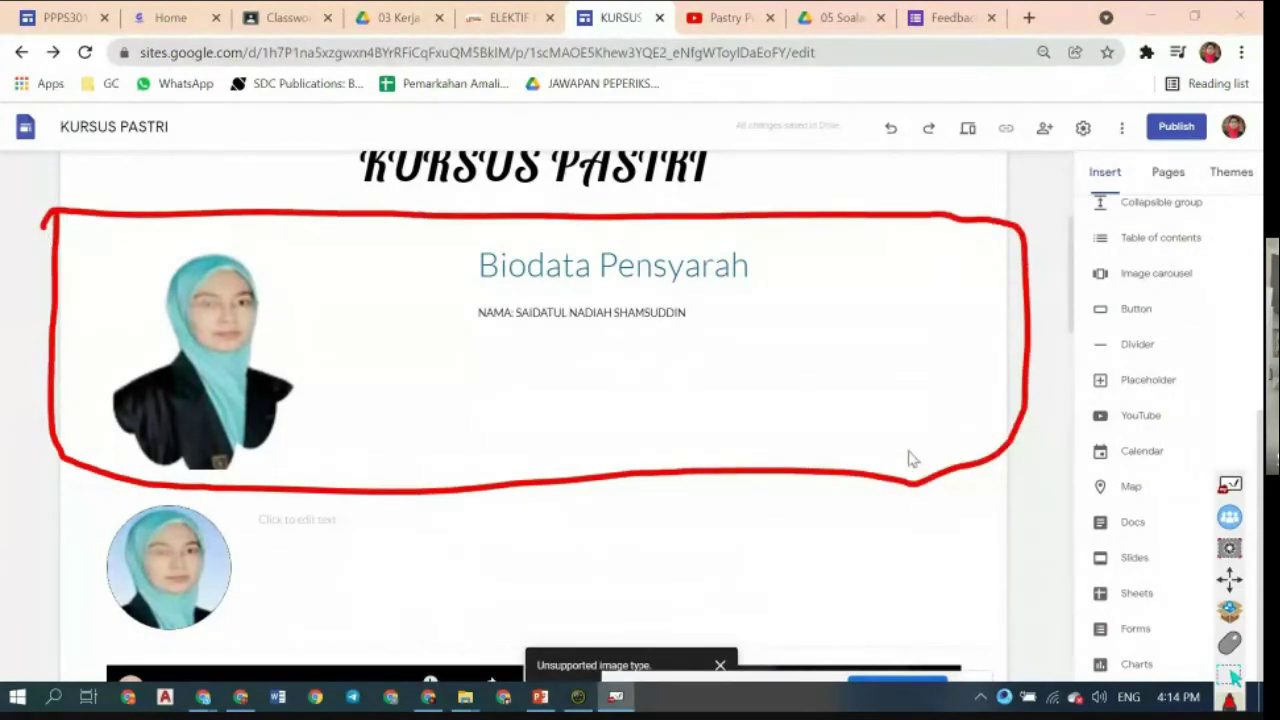
click(1230, 487)
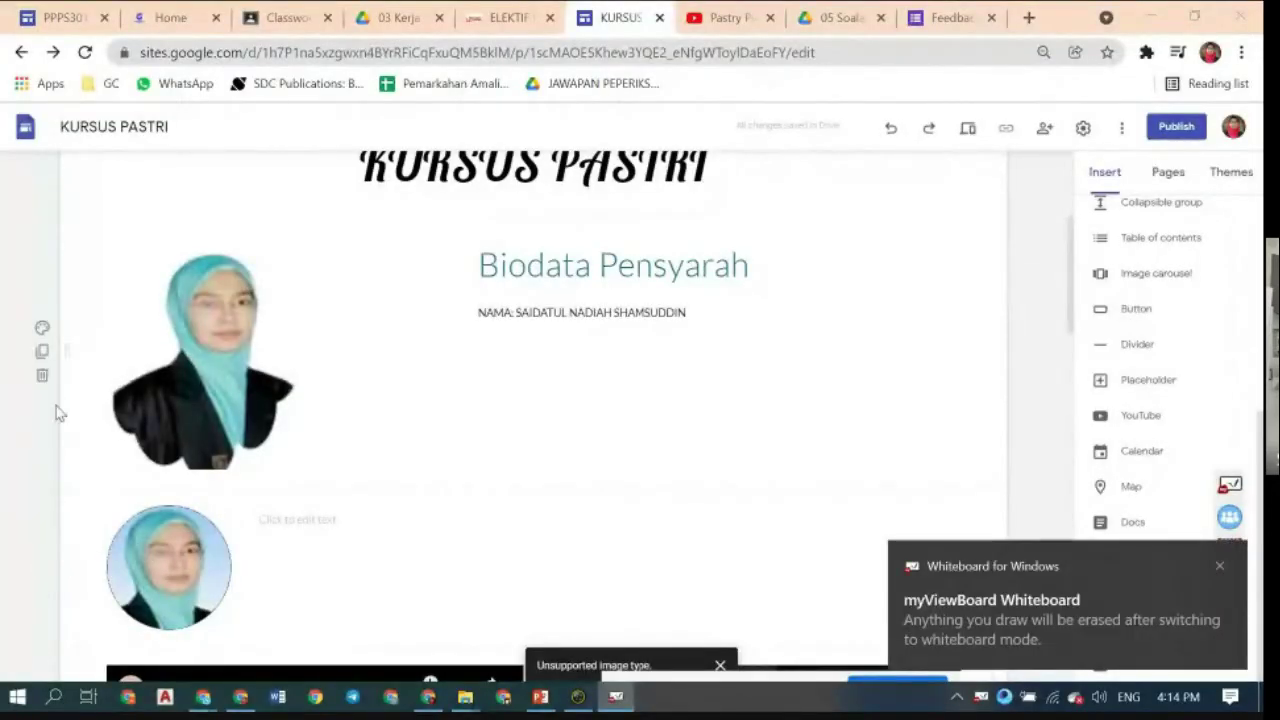
- Duplicate the Biodata Pensyarah section and delete the copy
click(41, 351)
scroll(207, 360, up, 3)
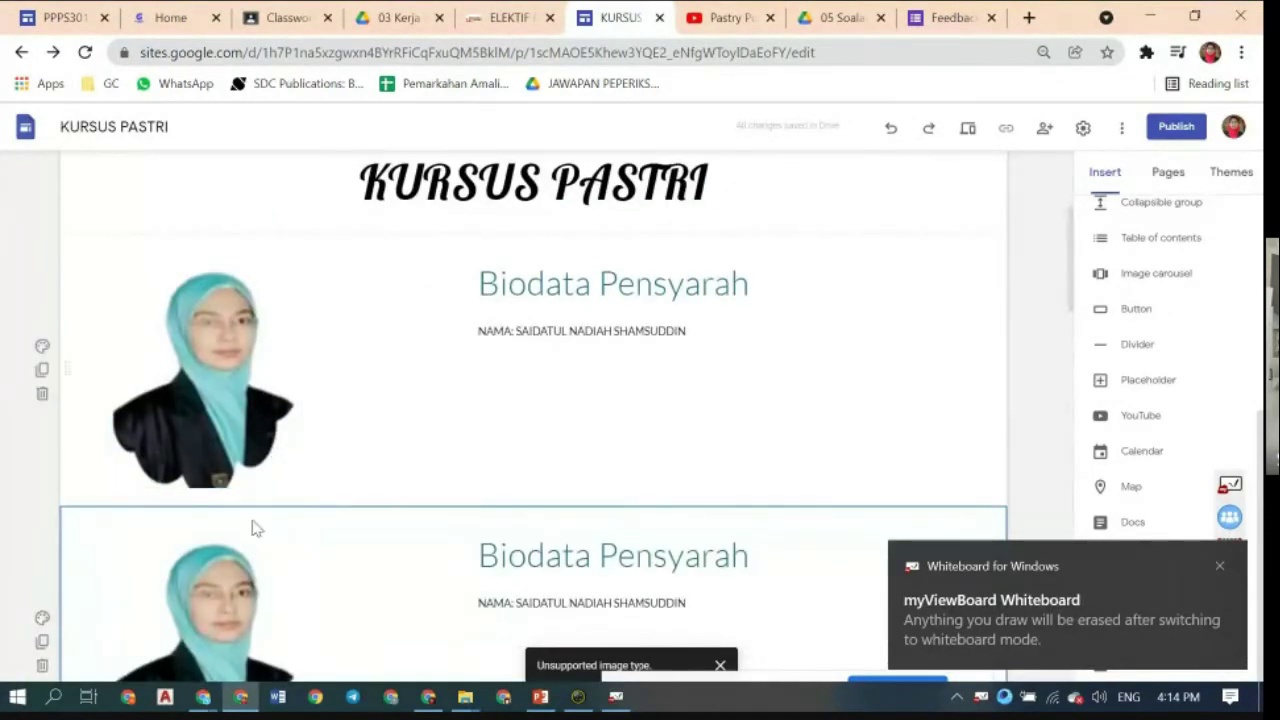
click(43, 665)
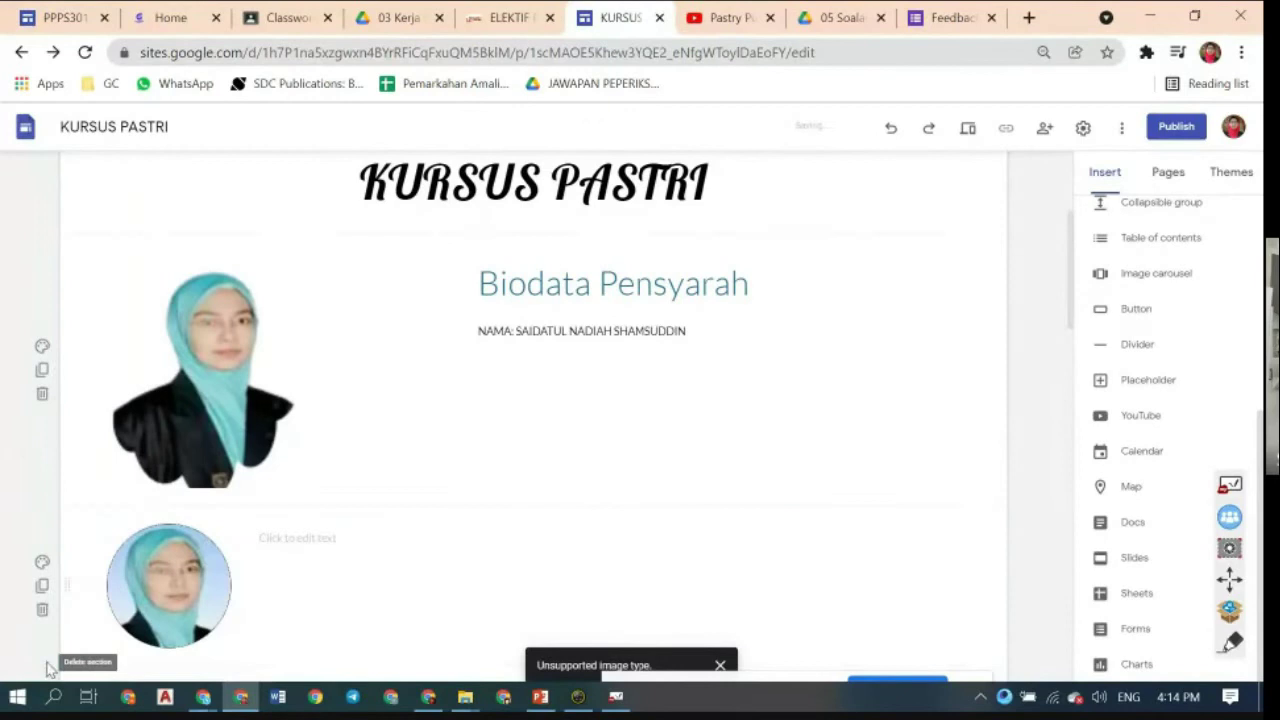
- Set the Biodata Pensyarah section's background to the plain teal image from the image gallery
click(43, 350)
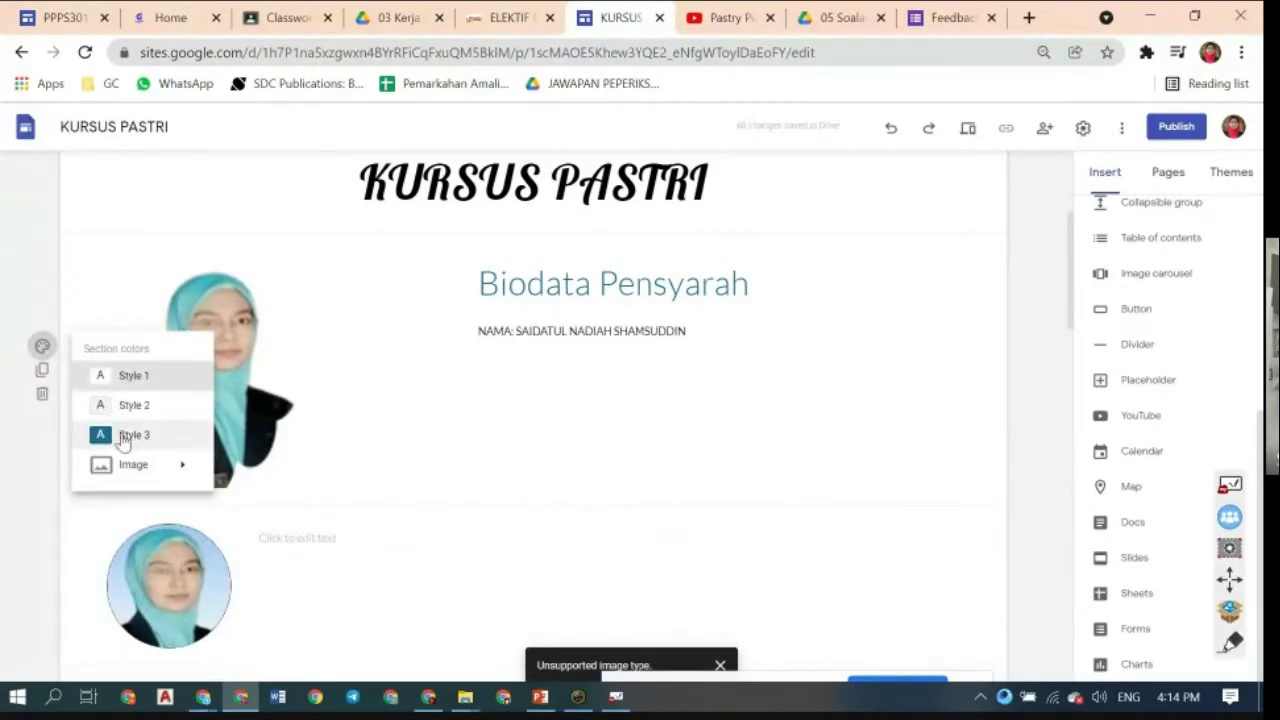
mouse_move(137, 474)
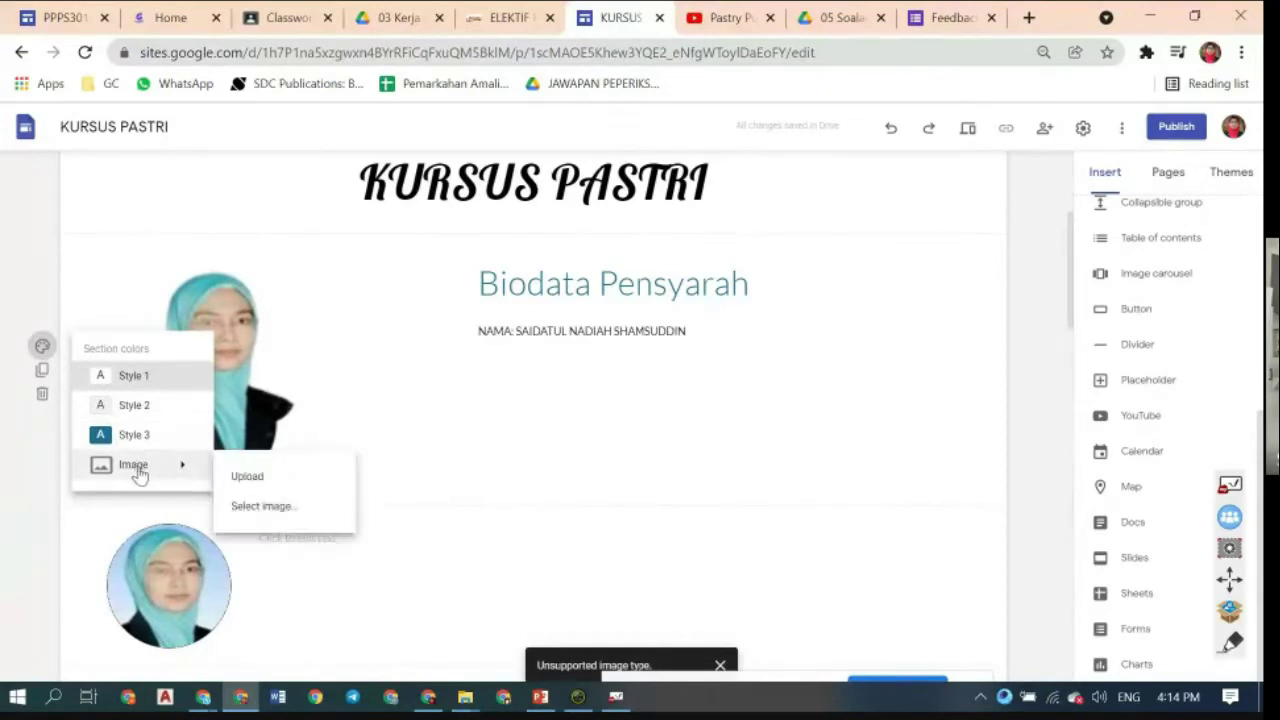
click(262, 507)
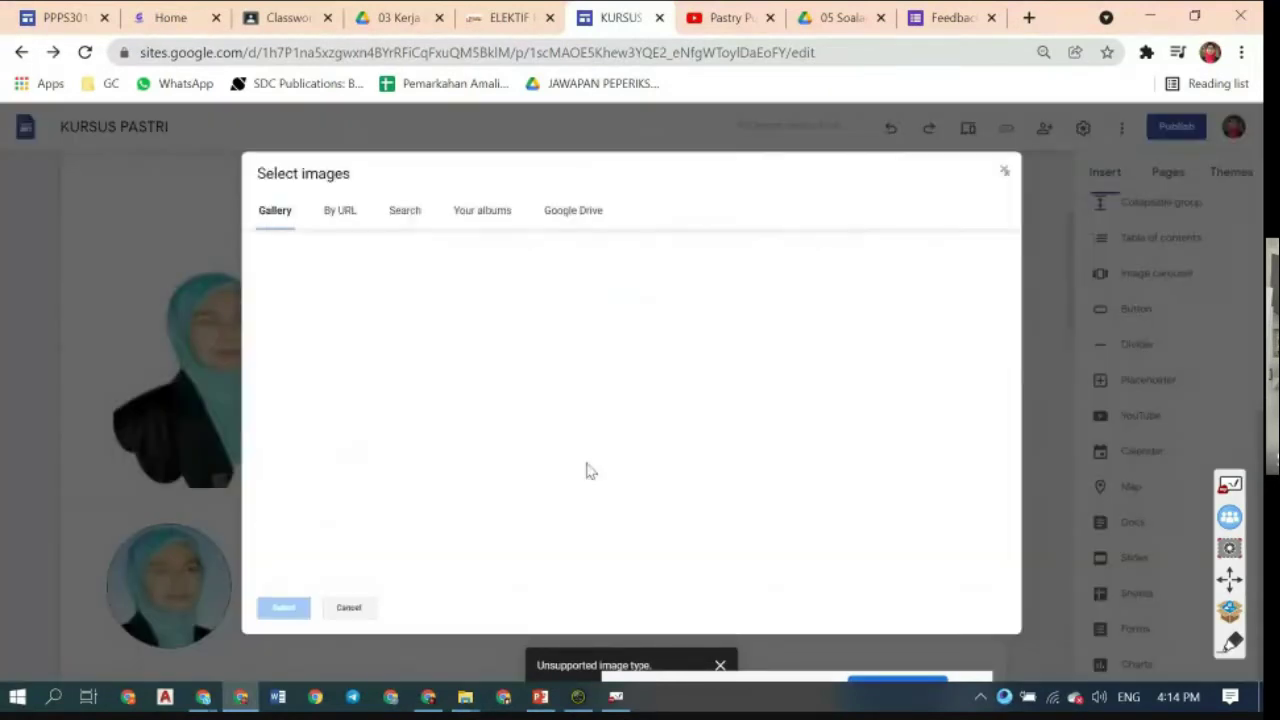
scroll(709, 423, down, 5)
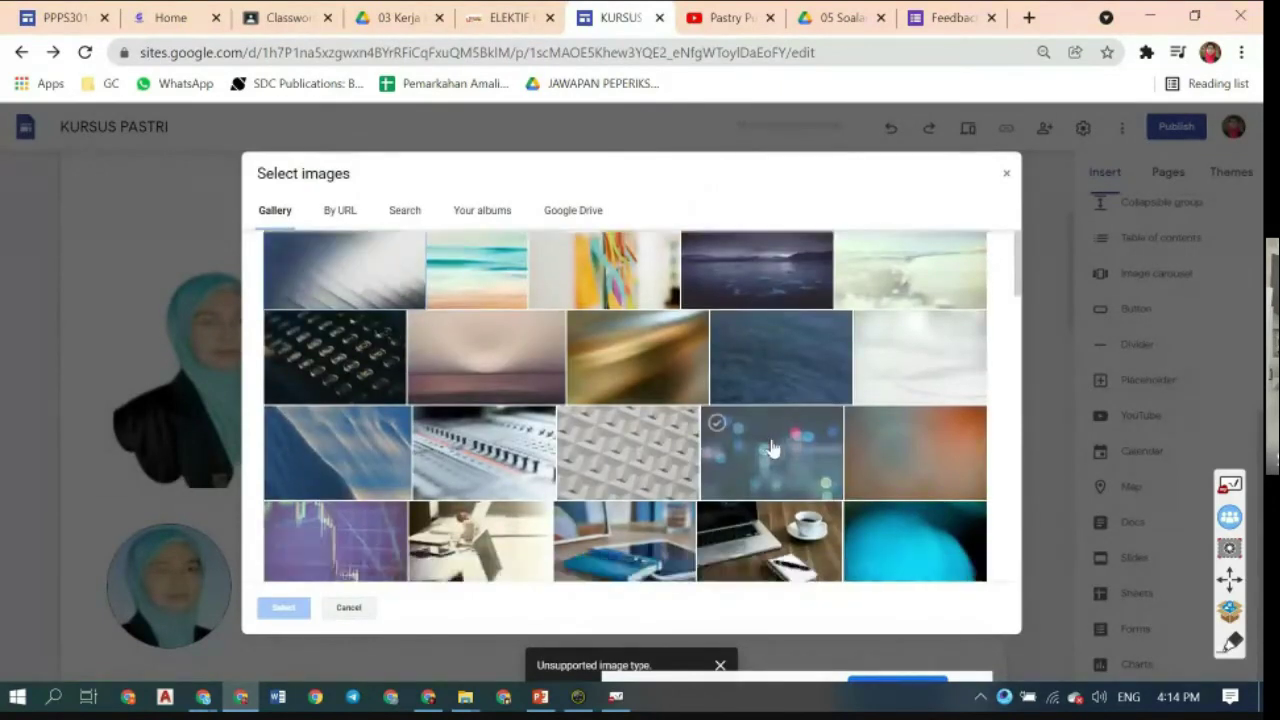
scroll(677, 451, down, 3)
scroll(677, 454, down, 5)
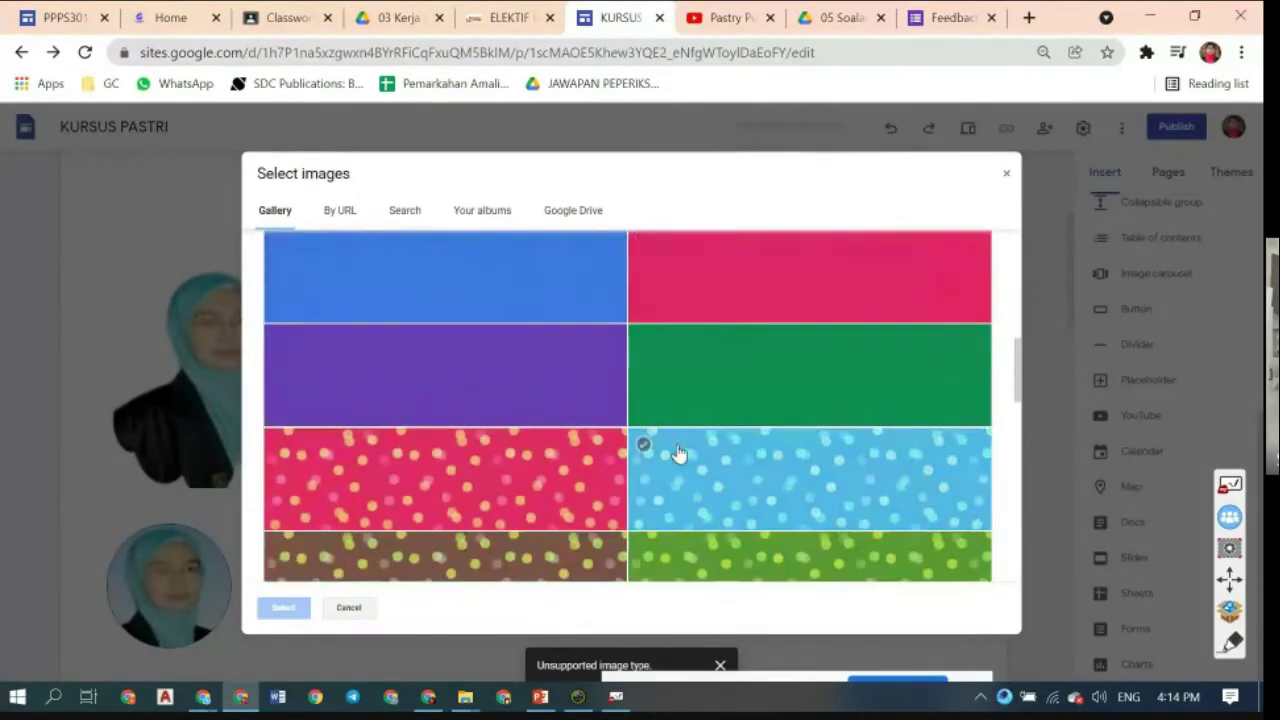
scroll(613, 461, down, 2)
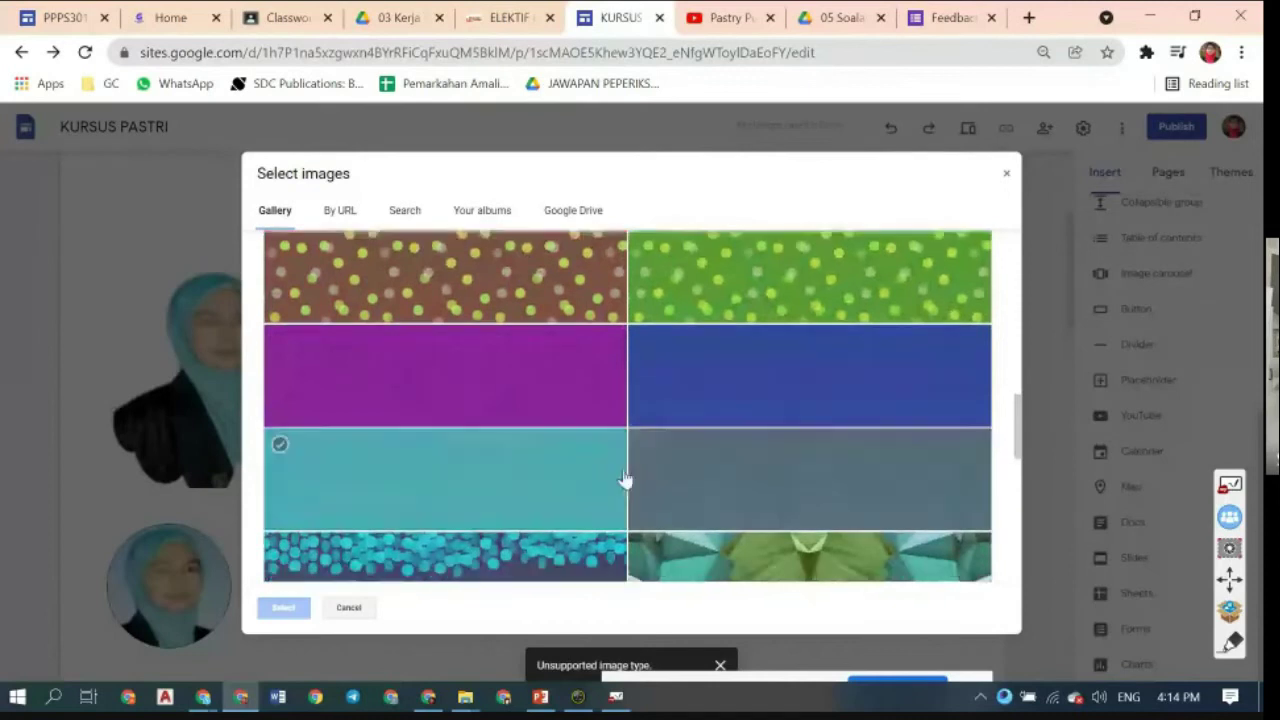
click(540, 300)
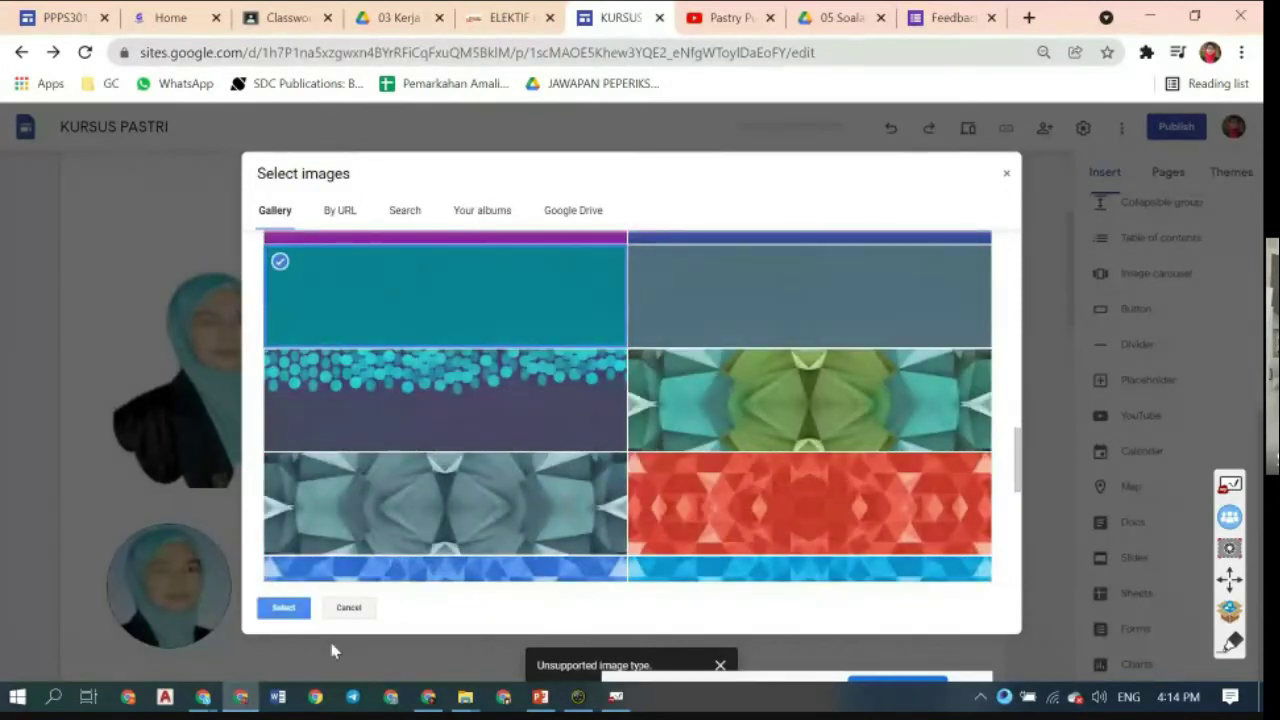
click(285, 608)
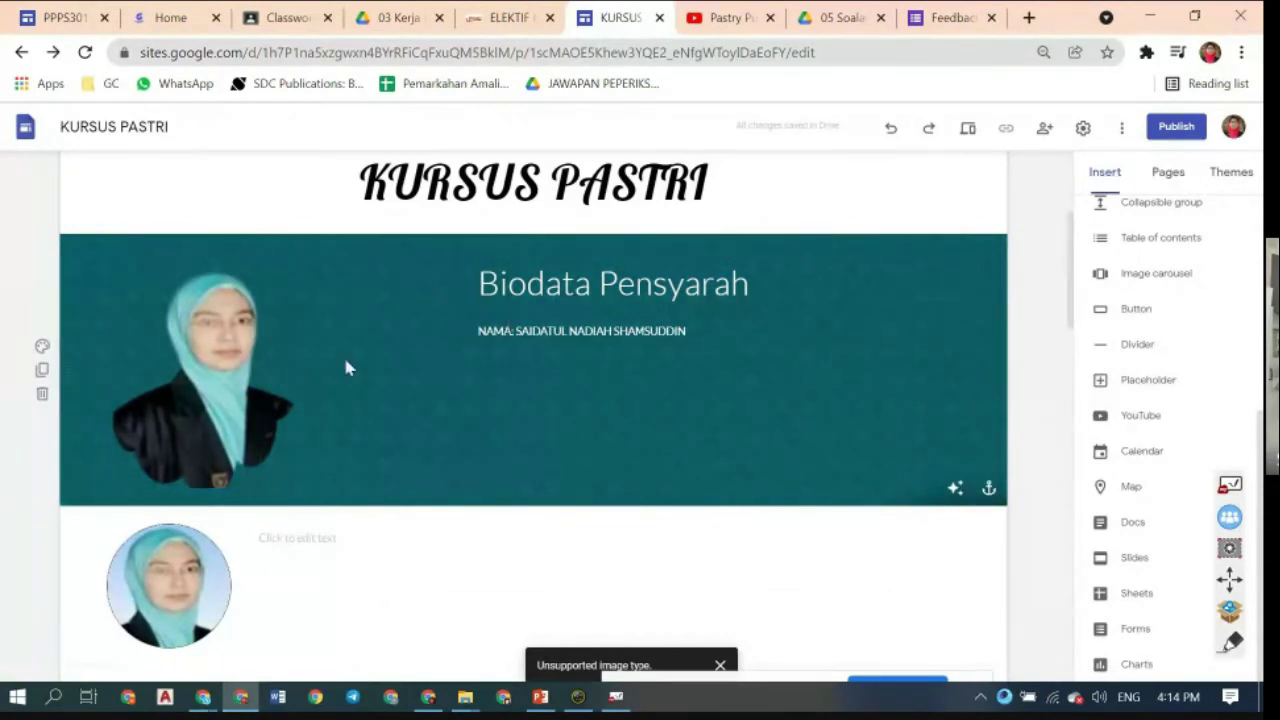
- Try section colours Style 3, Style 2, Style 1 and again Style 2 on the Biodata Pensyarah section
click(42, 348)
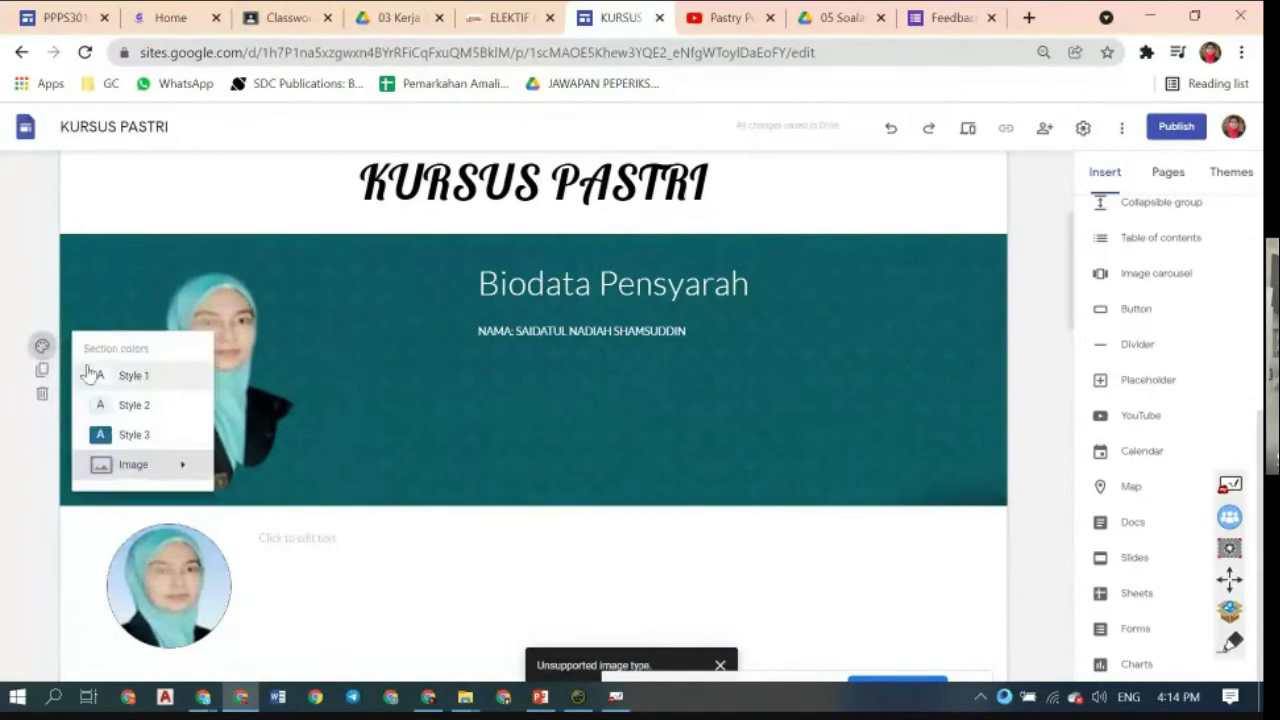
click(108, 437)
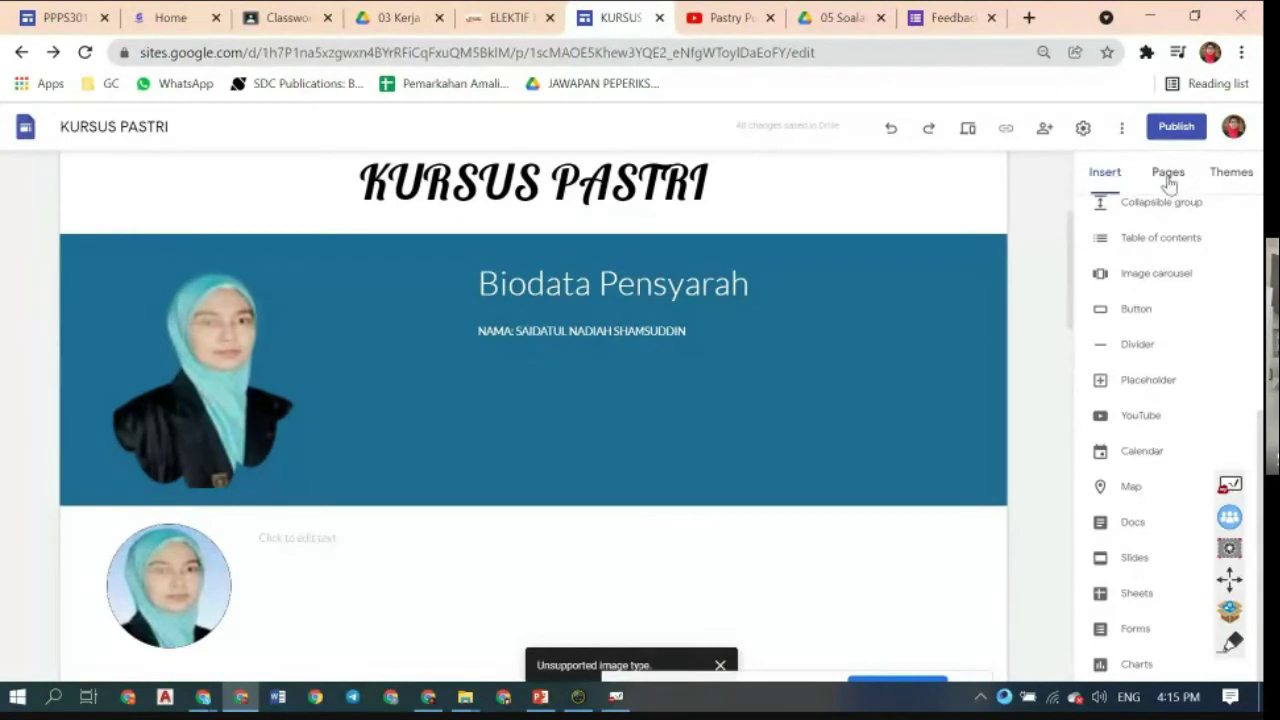
click(1229, 172)
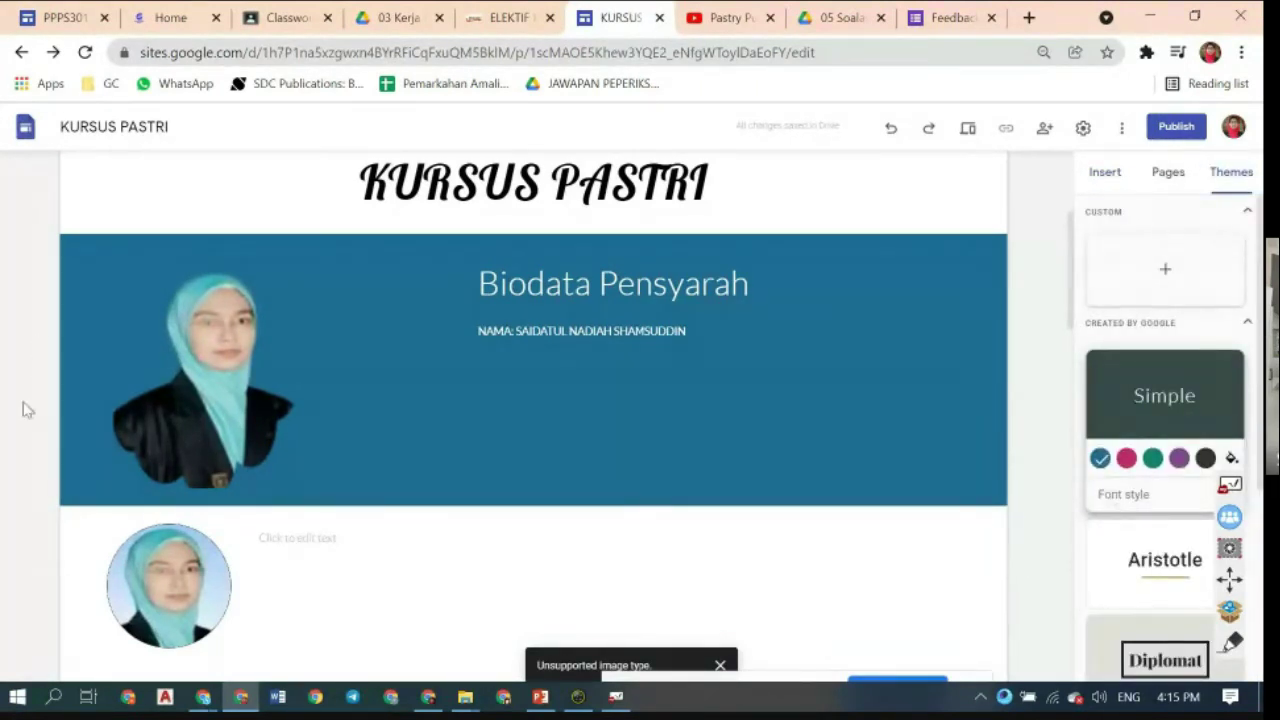
click(42, 348)
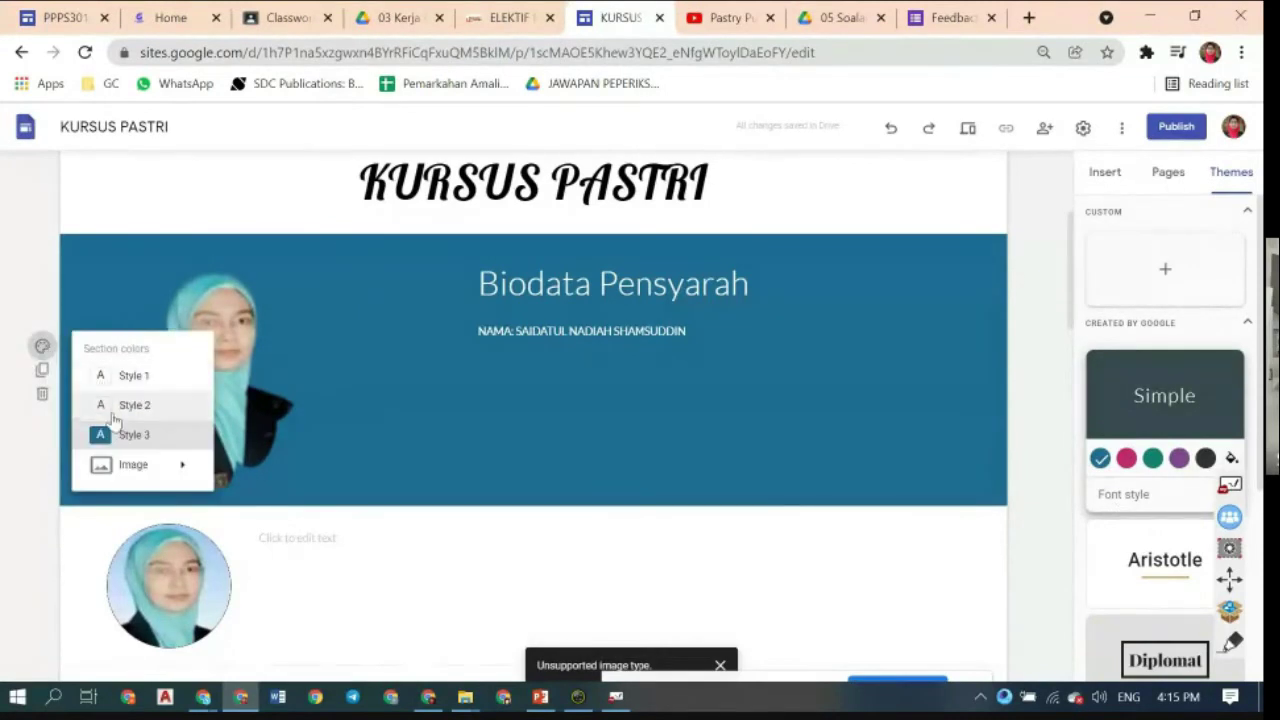
click(112, 415)
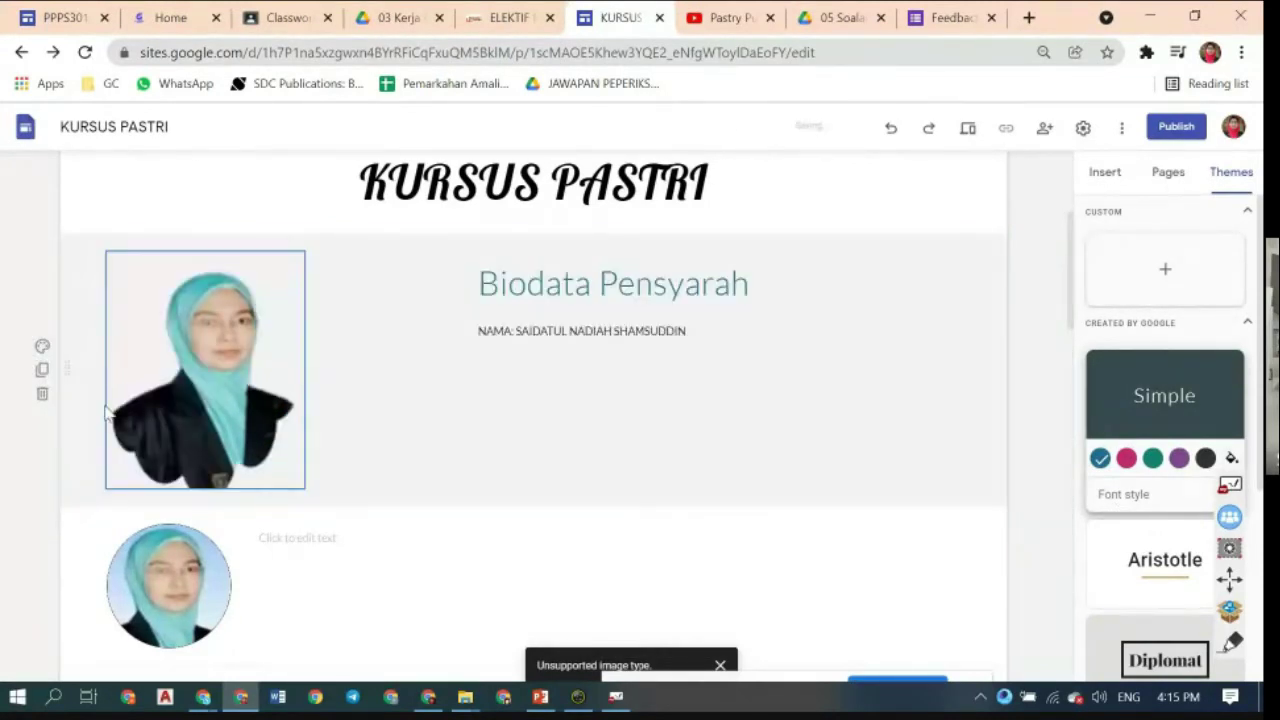
click(42, 347)
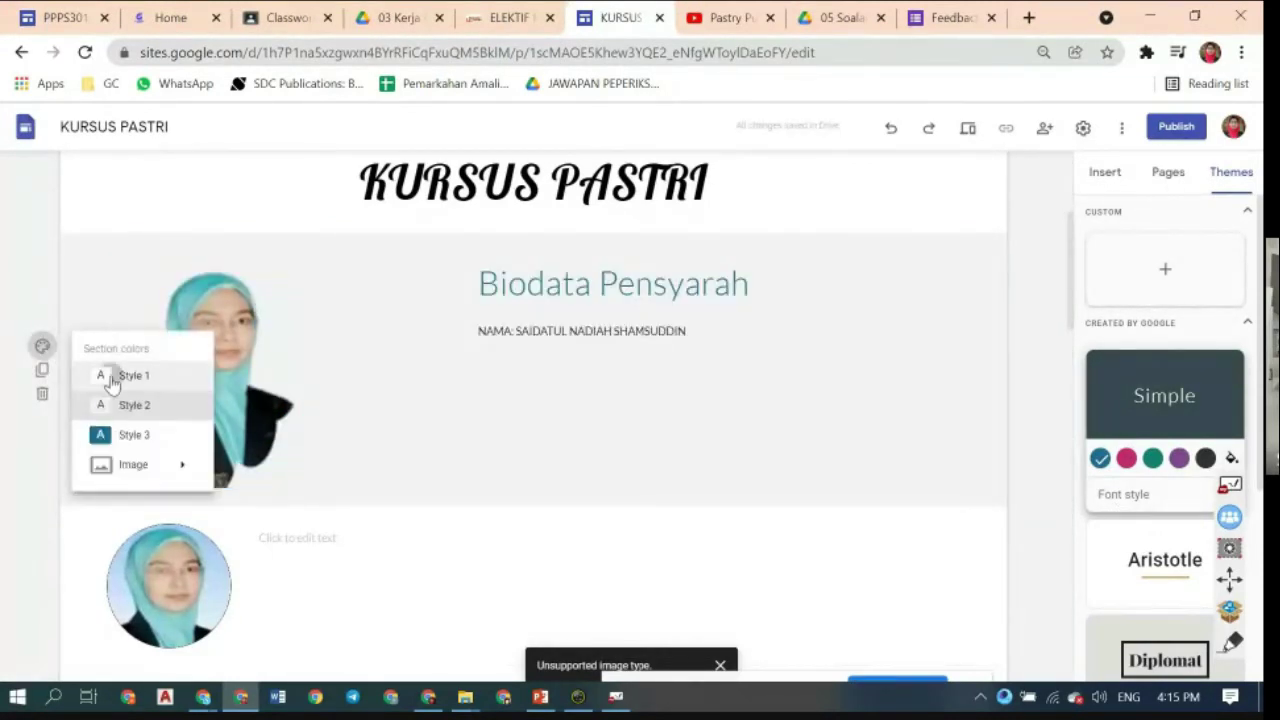
click(110, 374)
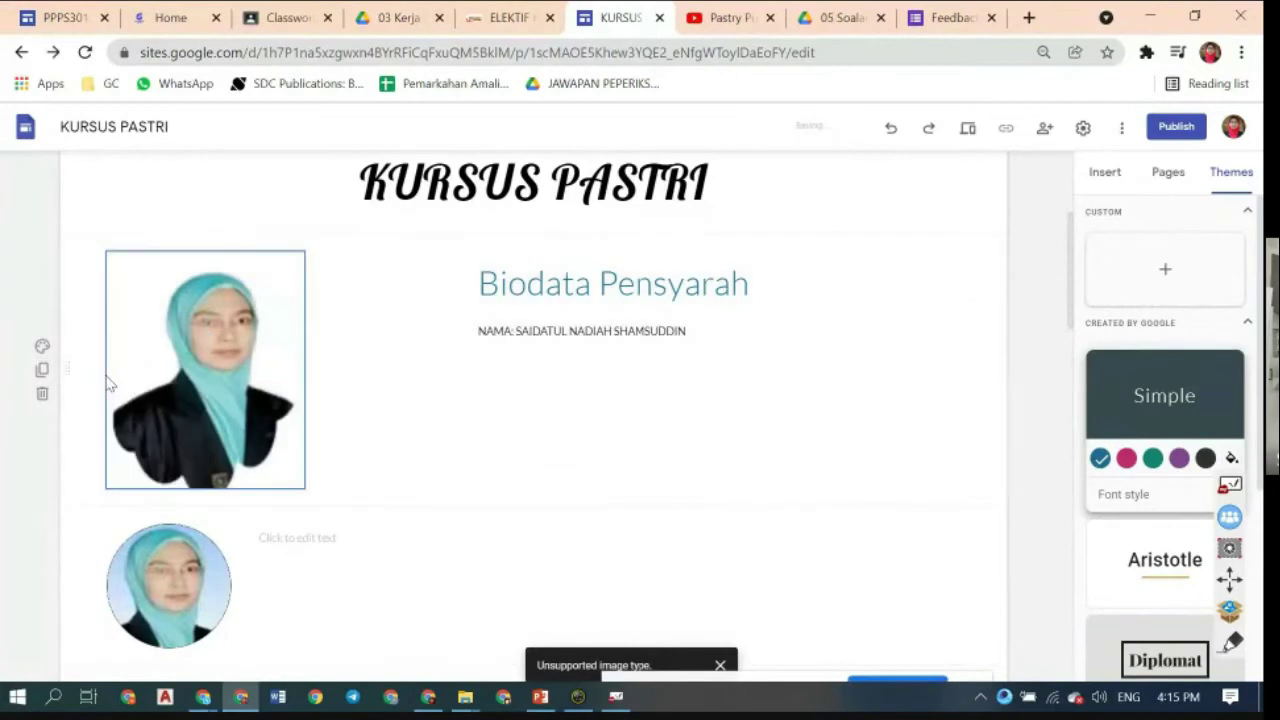
click(42, 350)
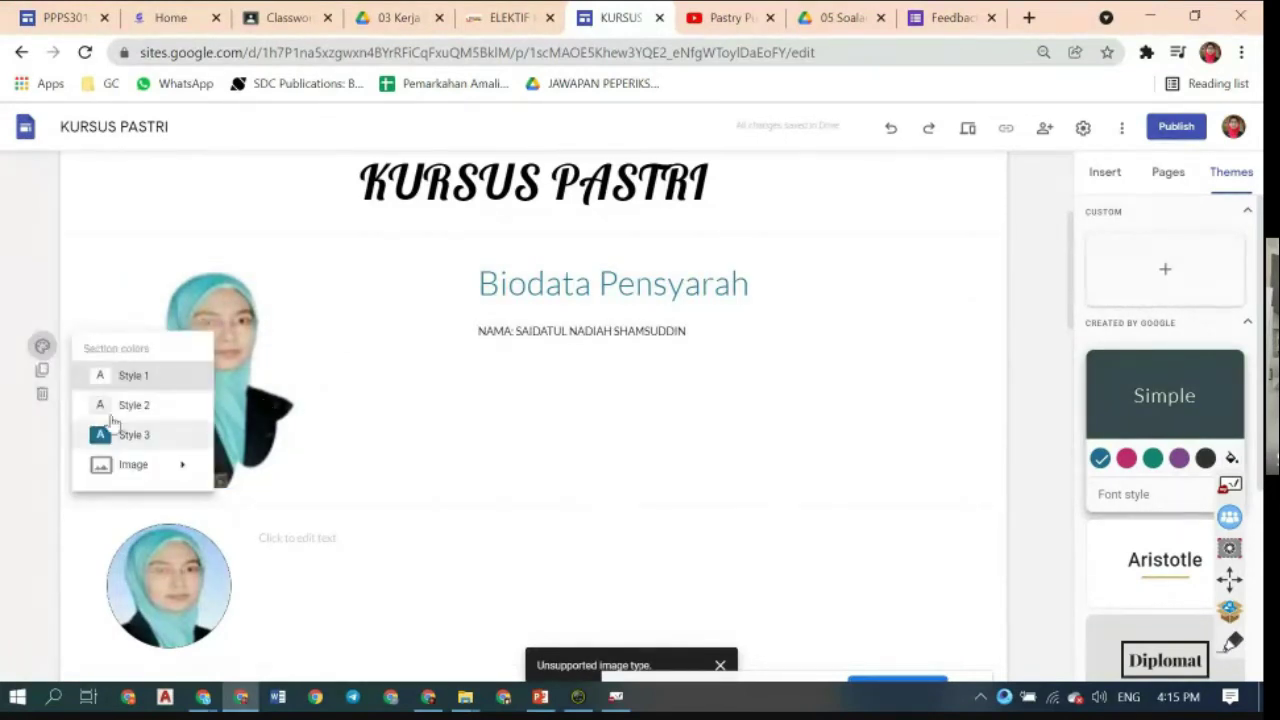
click(112, 405)
- Set the Biodata Pensyarah section's background to the teal image with vertical stripes from the image gallery
click(41, 350)
mouse_move(106, 476)
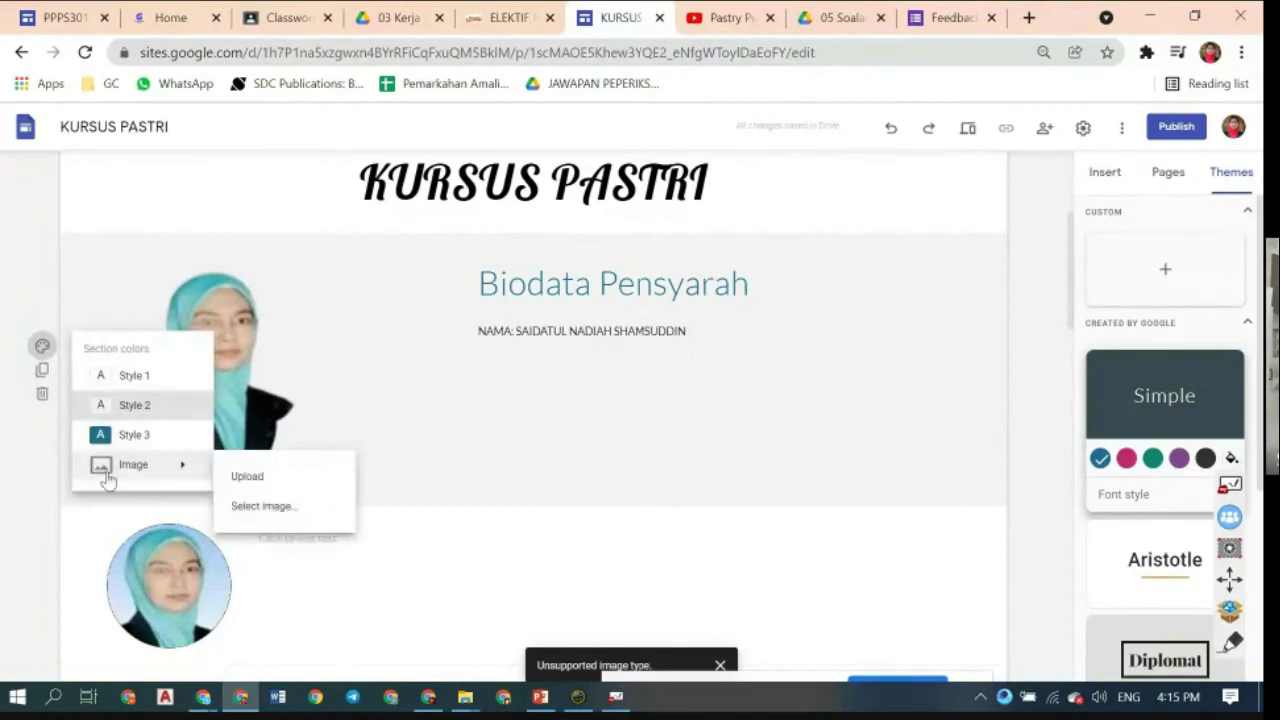
click(262, 506)
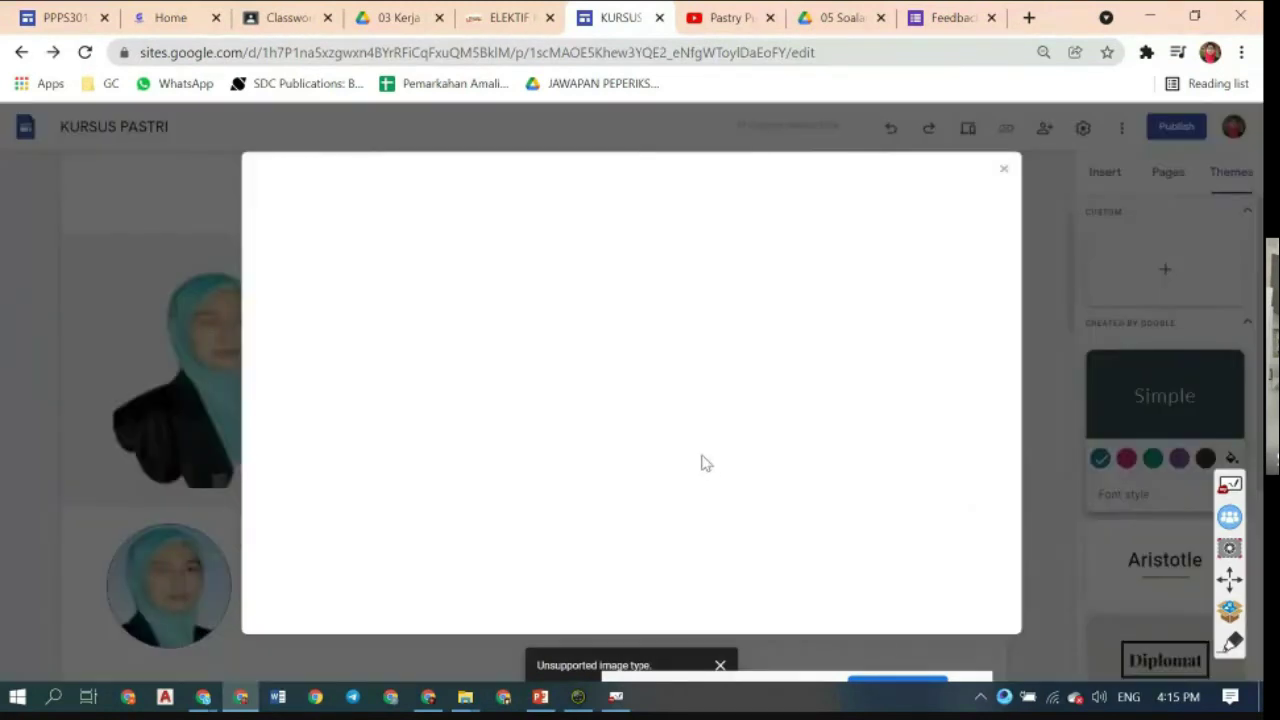
scroll(700, 460, down, 10)
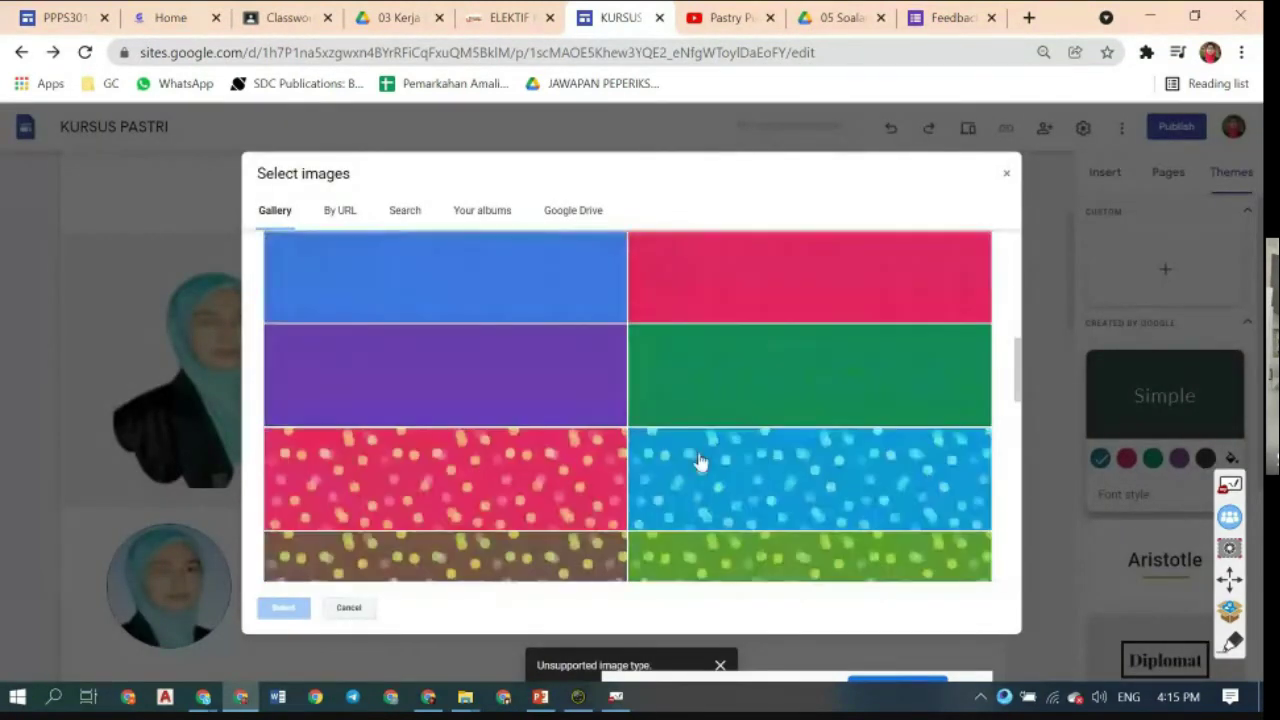
scroll(697, 458, up, 4)
click(600, 460)
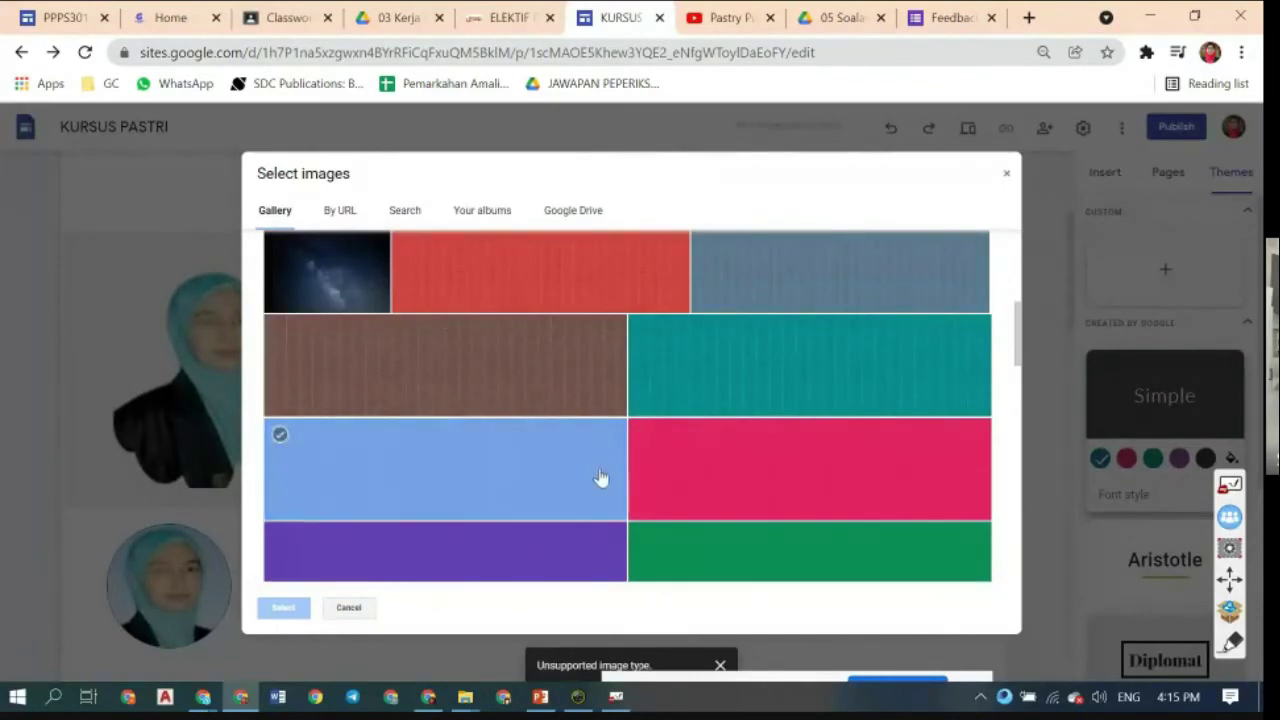
click(697, 377)
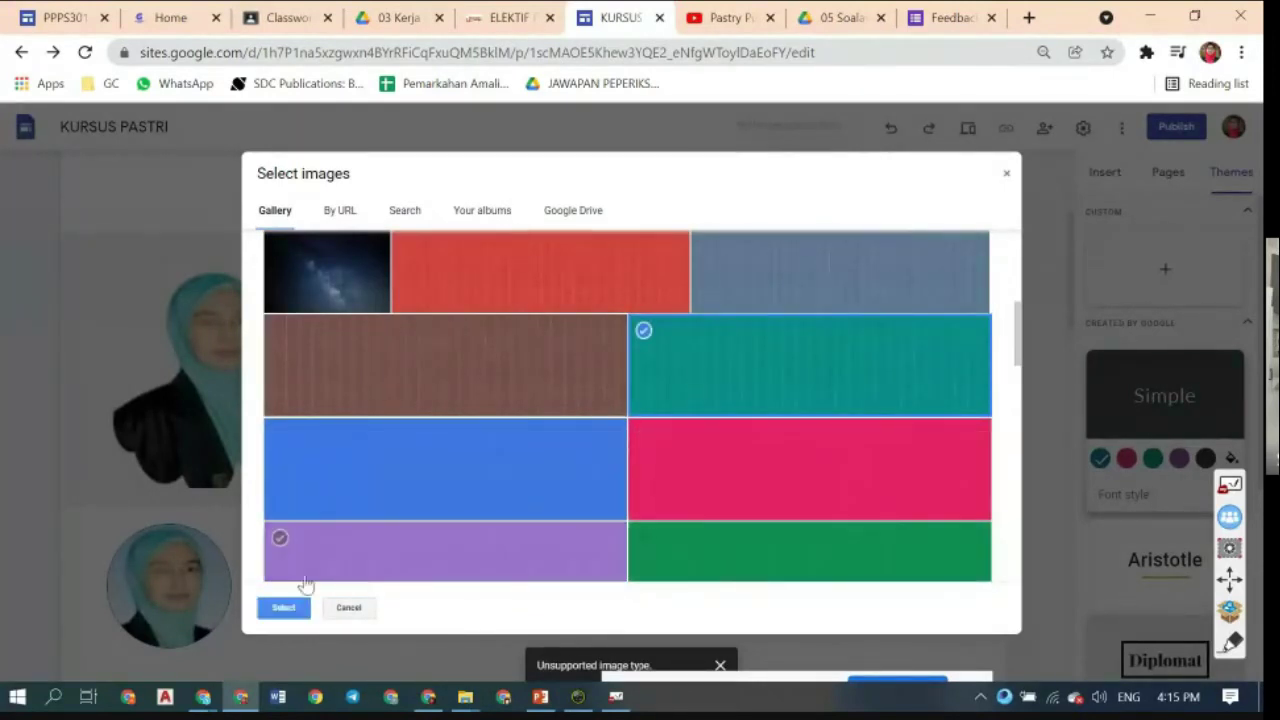
click(284, 609)
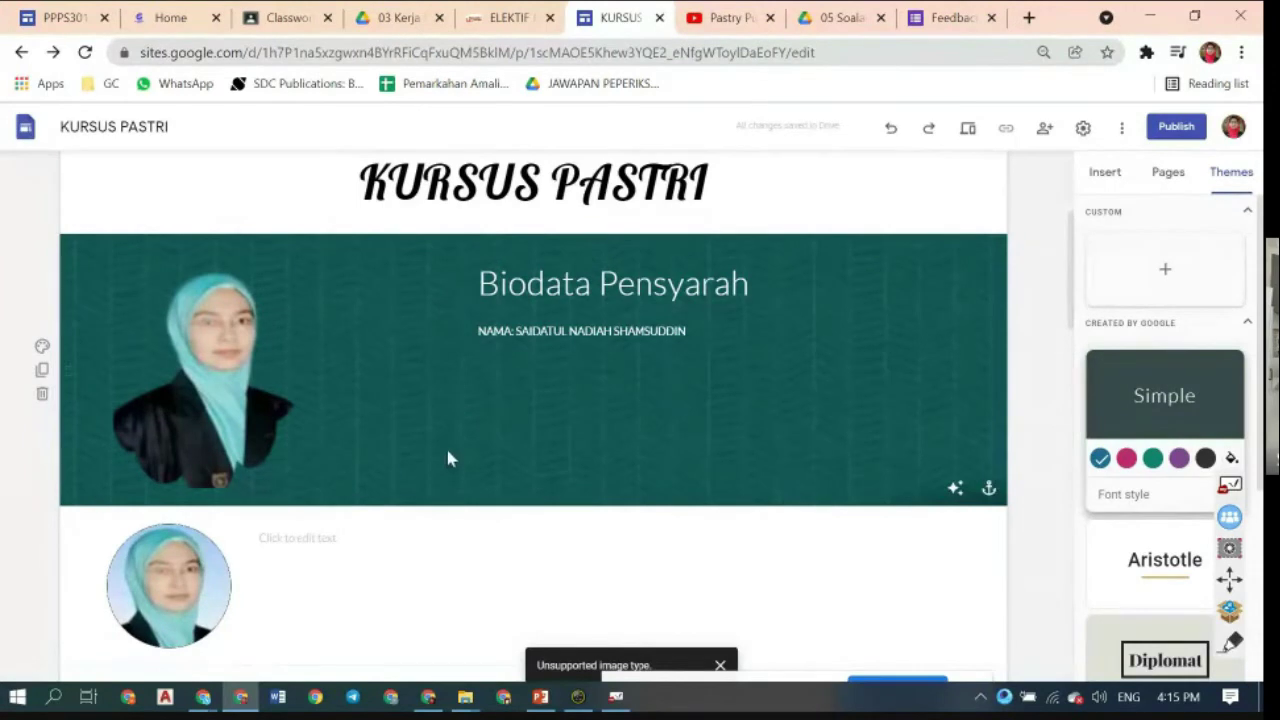
- Switch to the PowerPoint slide show and reveal the Words/Doc/Slides/Sheet item on the site content slide
scroll(449, 457, up, 3)
click(539, 697)
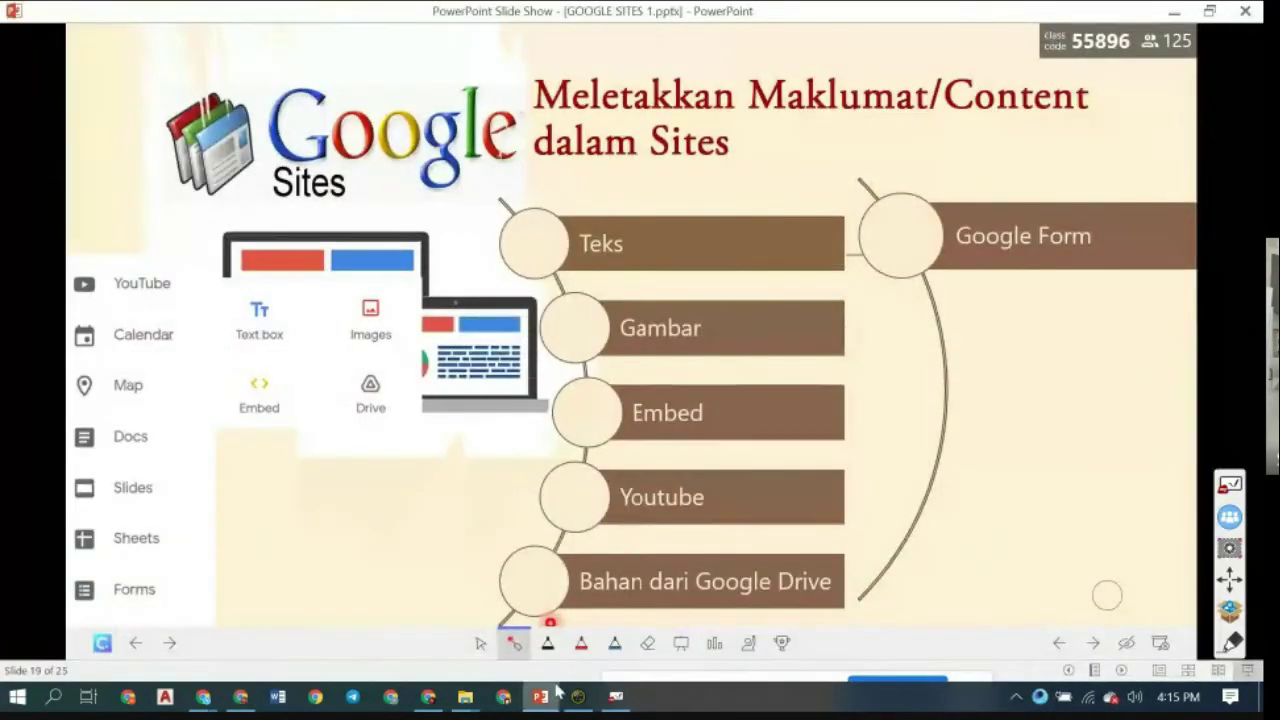
click(1095, 645)
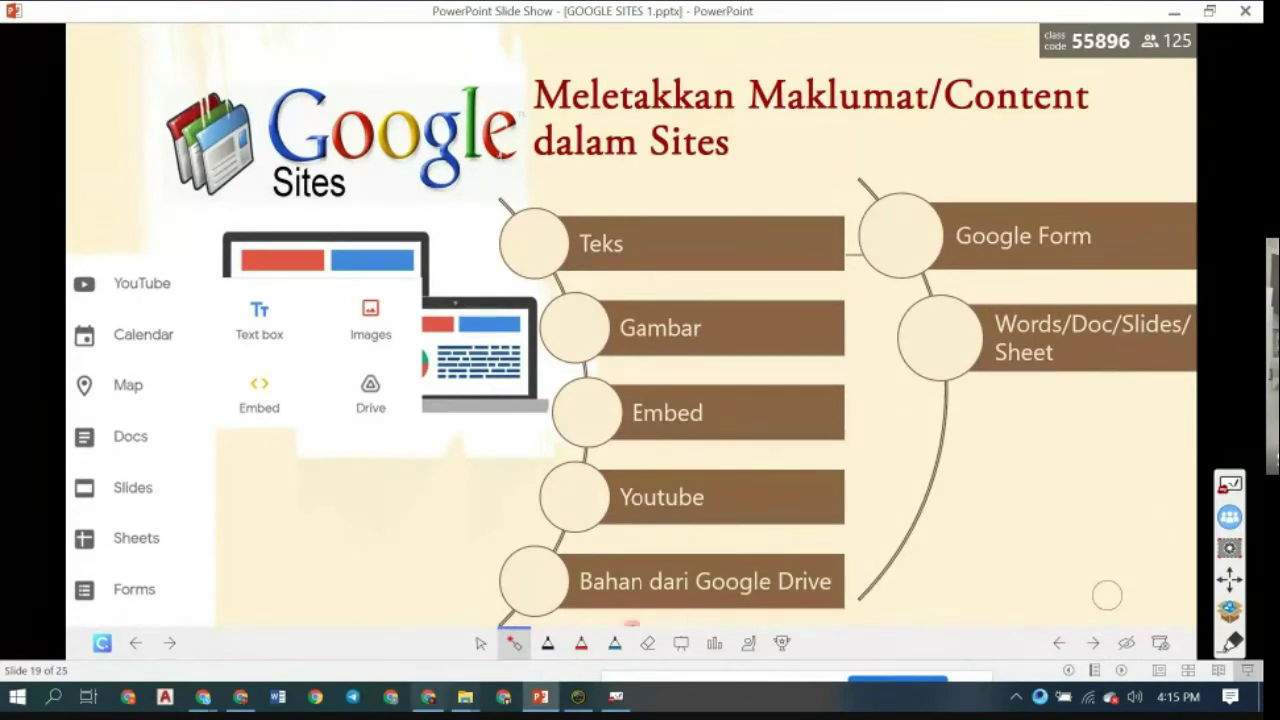
- Switch to the KURSUS PASTRI site editor and insert the Feedback Site Kursus (Responses) file from Google Sheets
click(240, 697)
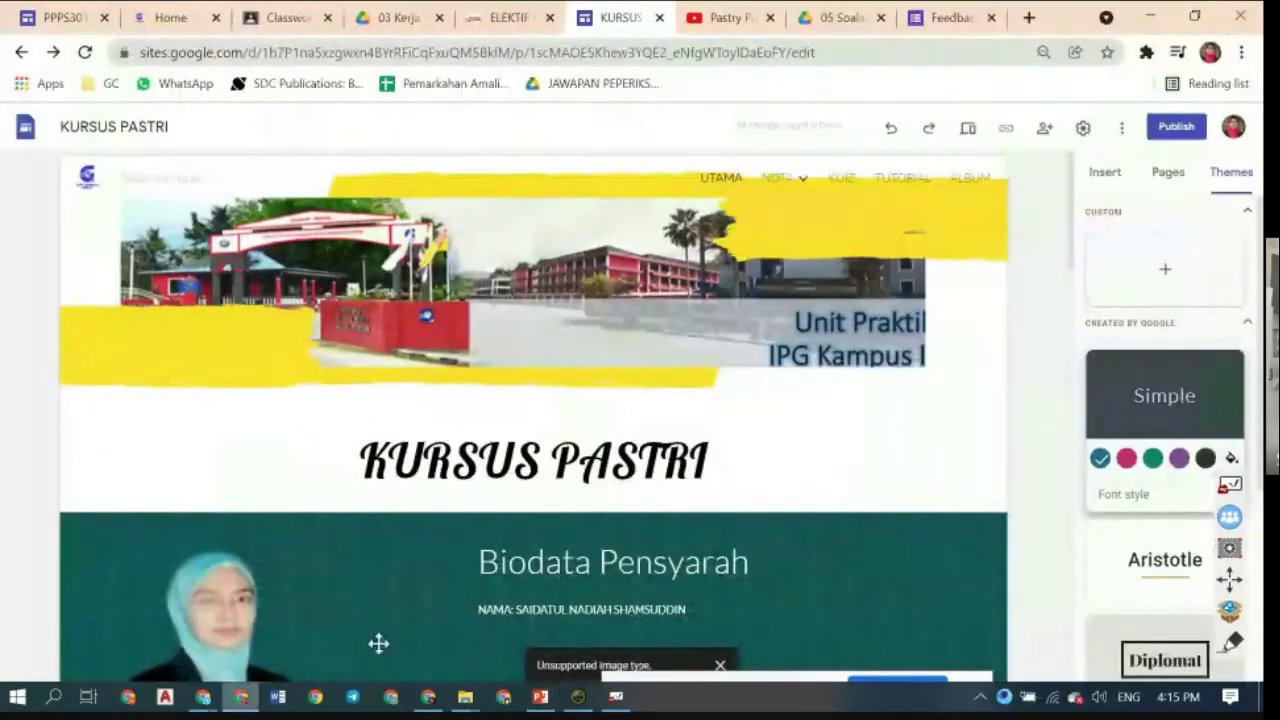
scroll(905, 430, down, 3)
scroll(905, 430, down, 10)
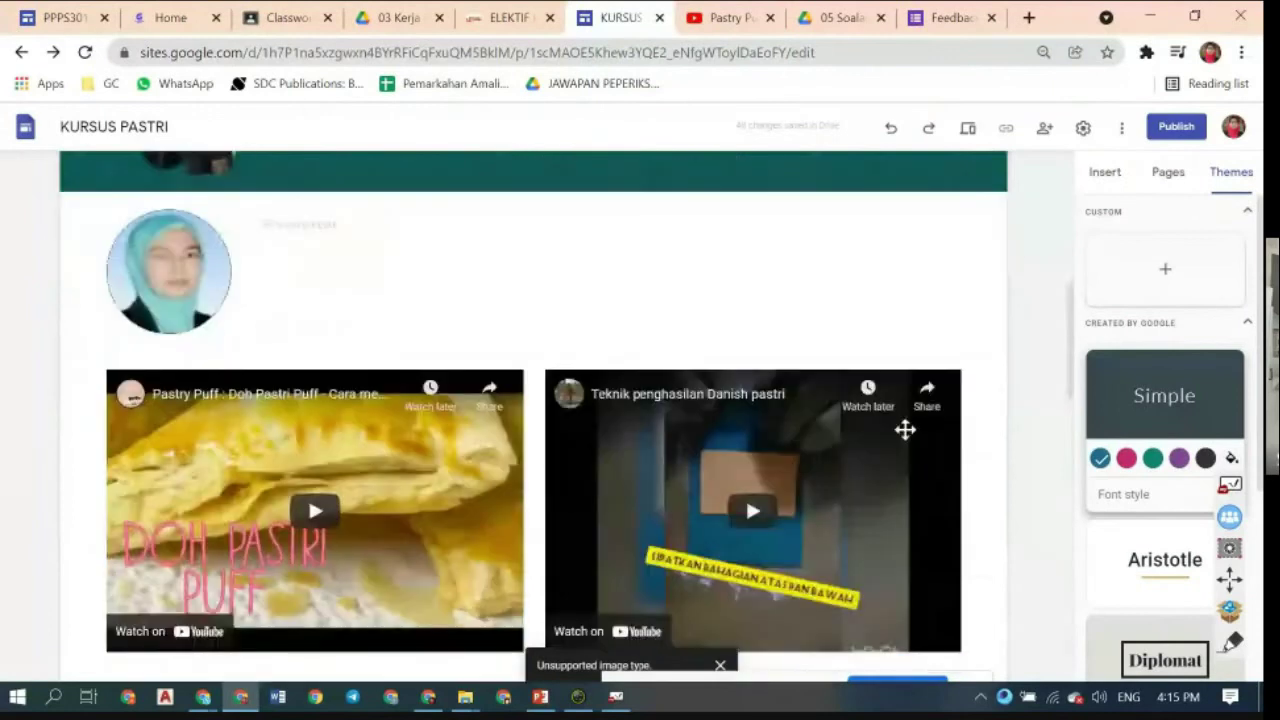
scroll(905, 438, down, 1)
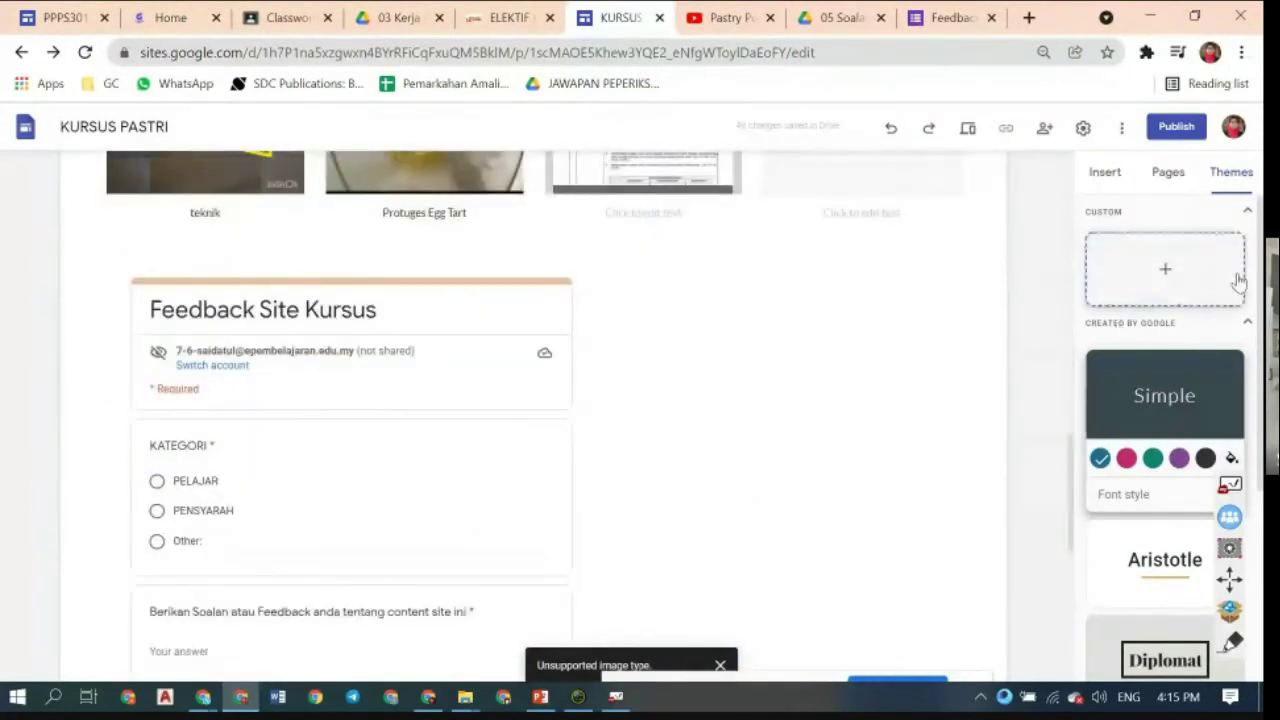
click(1105, 180)
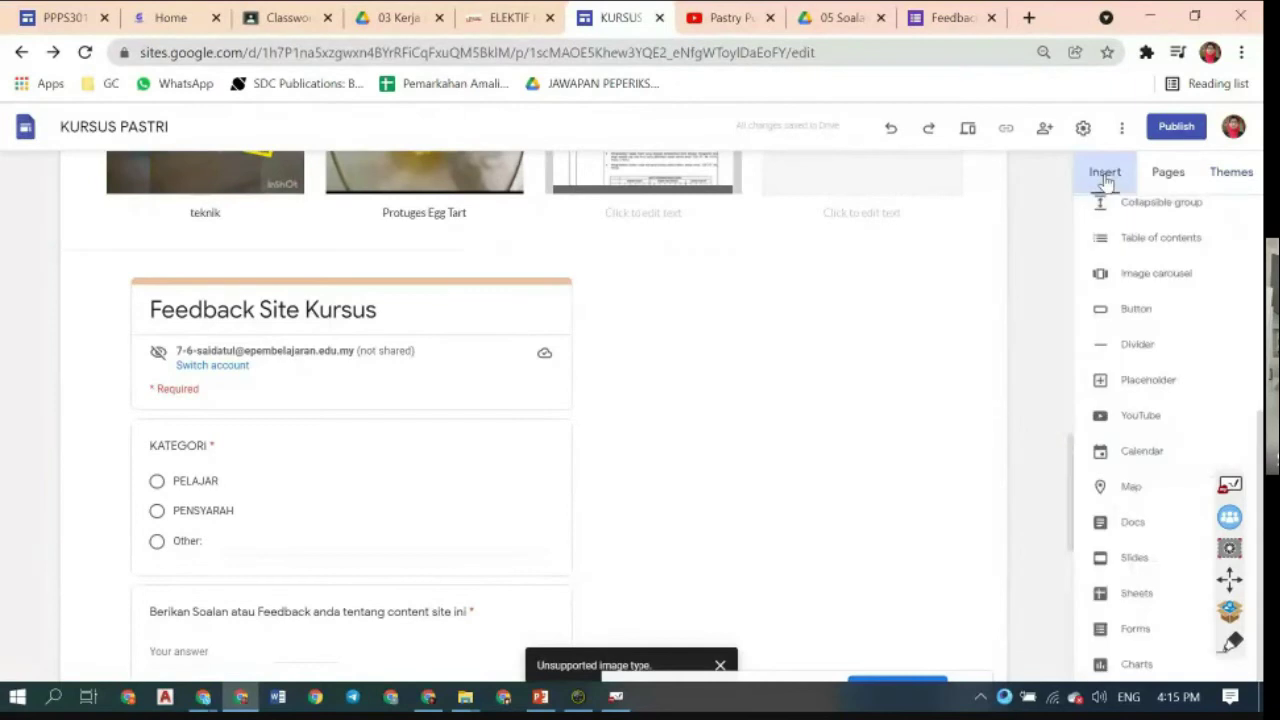
click(1112, 598)
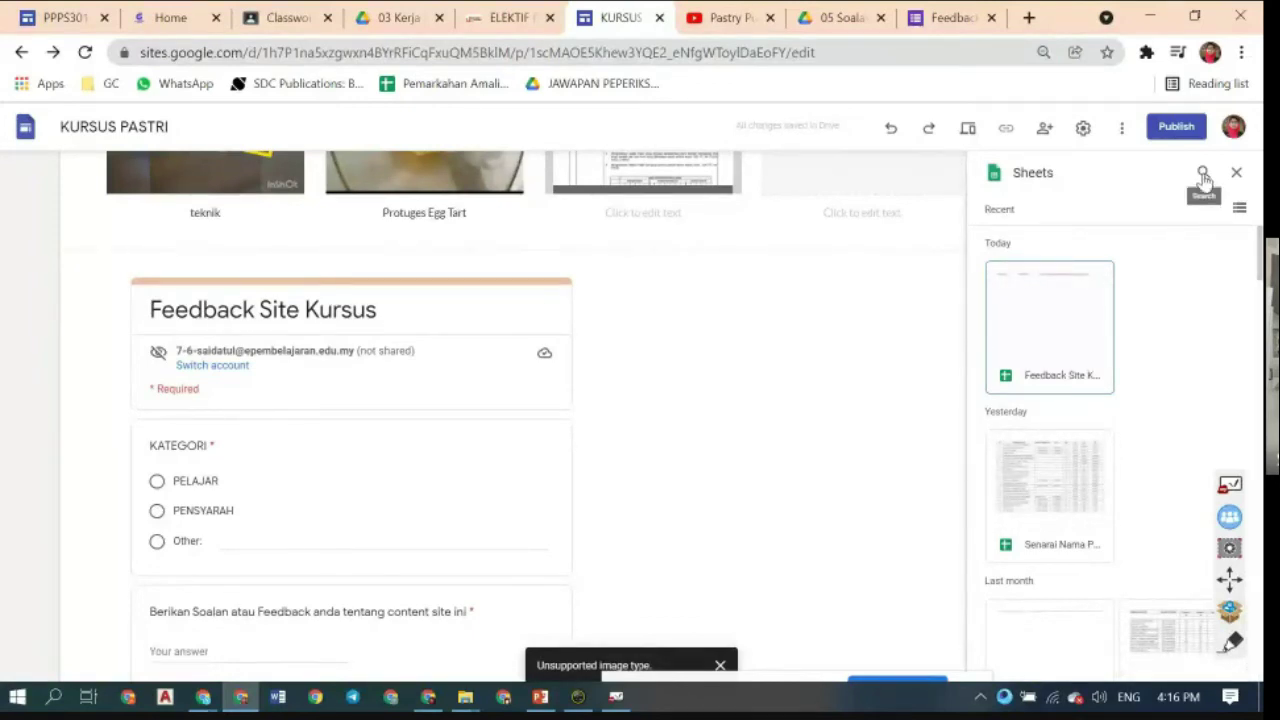
click(1056, 343)
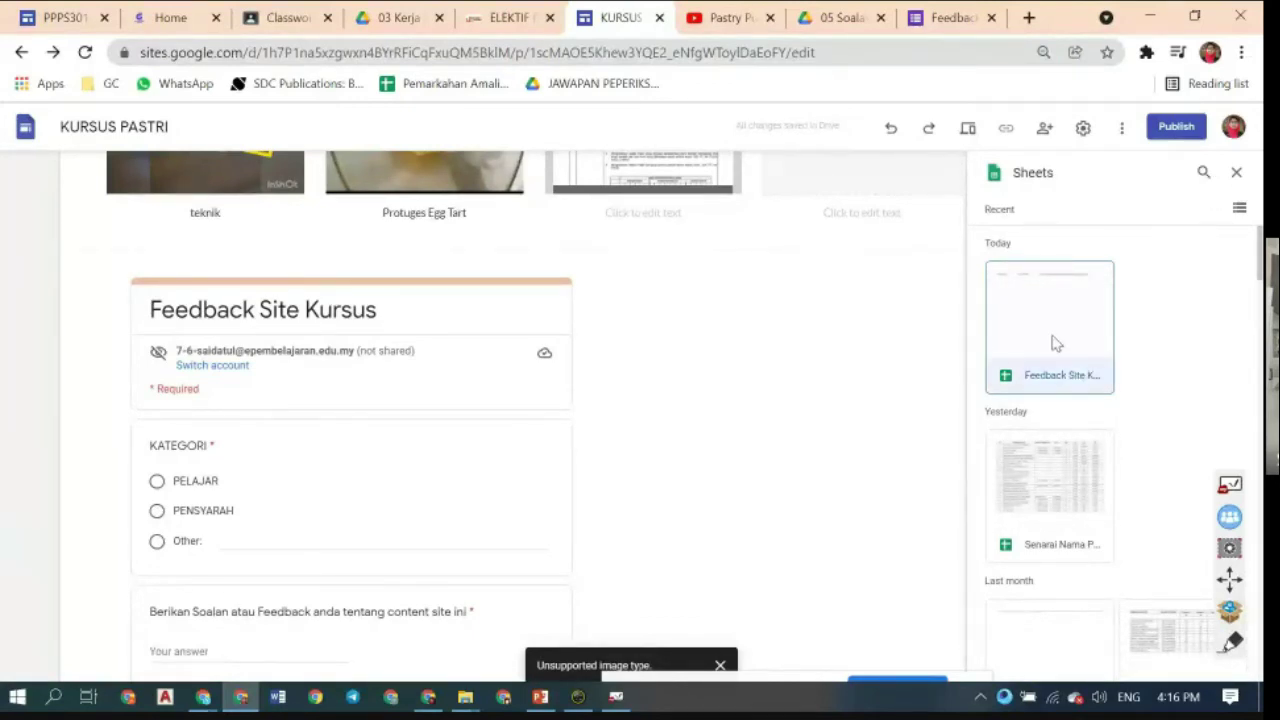
click(1225, 668)
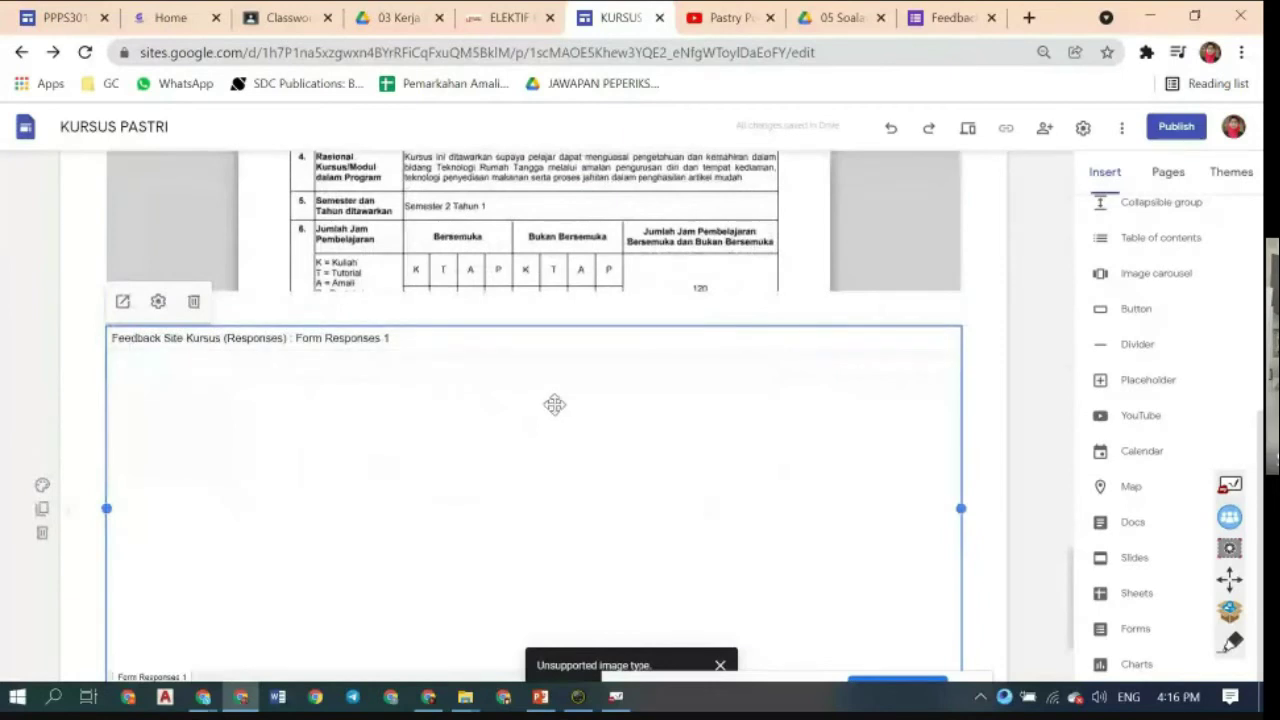
- Place the embedded responses sheet beside the Feedback Site Kursus form and lengthen it to about the form's height
drag(512, 344, 656, 301)
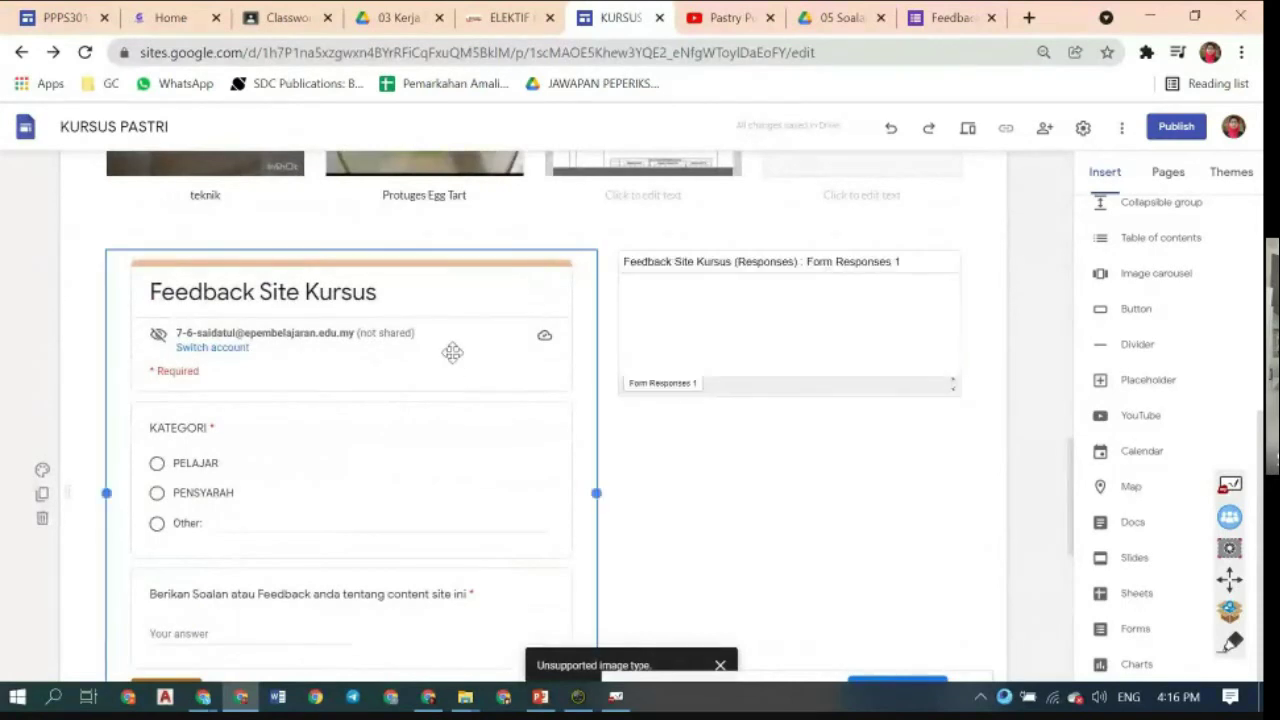
click(802, 324)
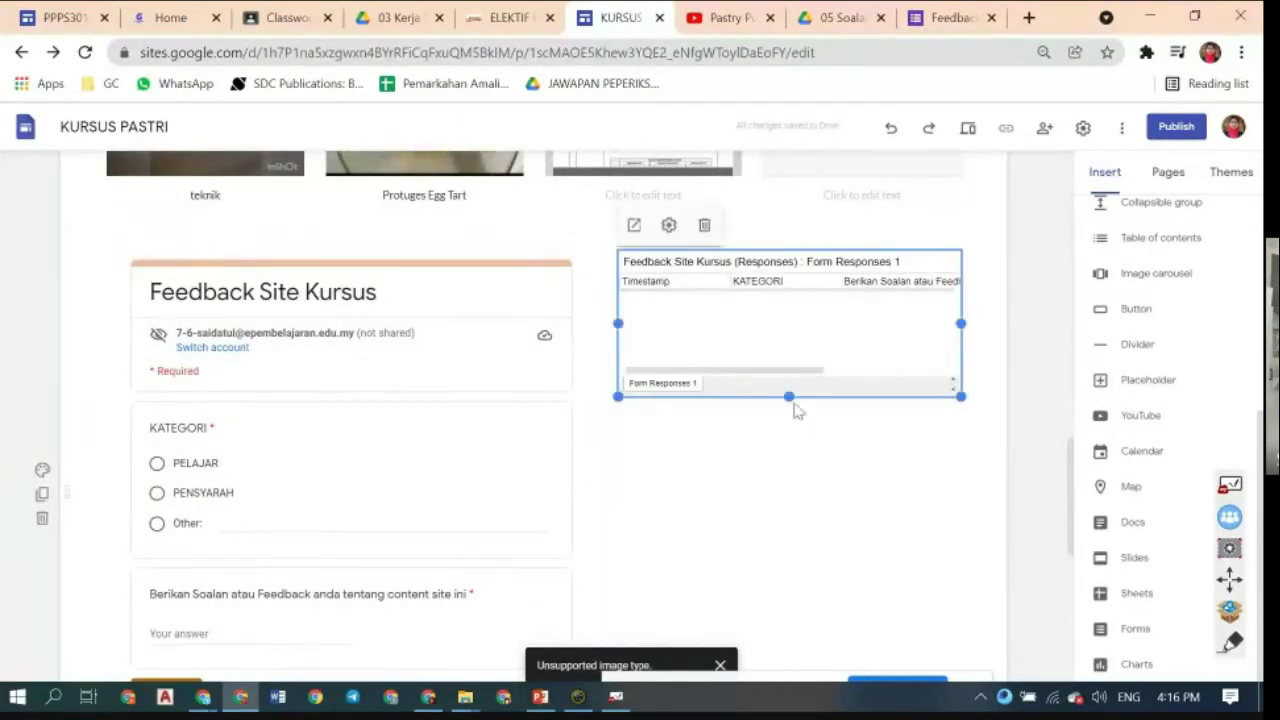
drag(795, 405, 790, 636)
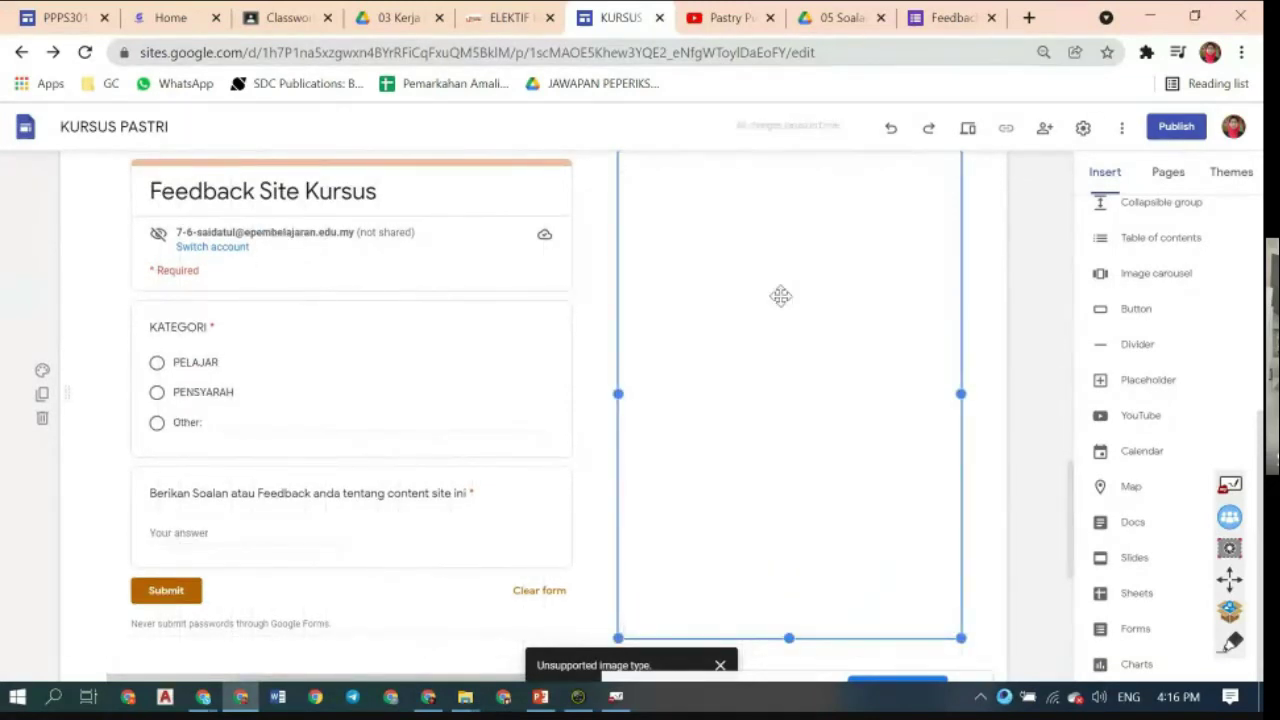
scroll(770, 320, up, 1)
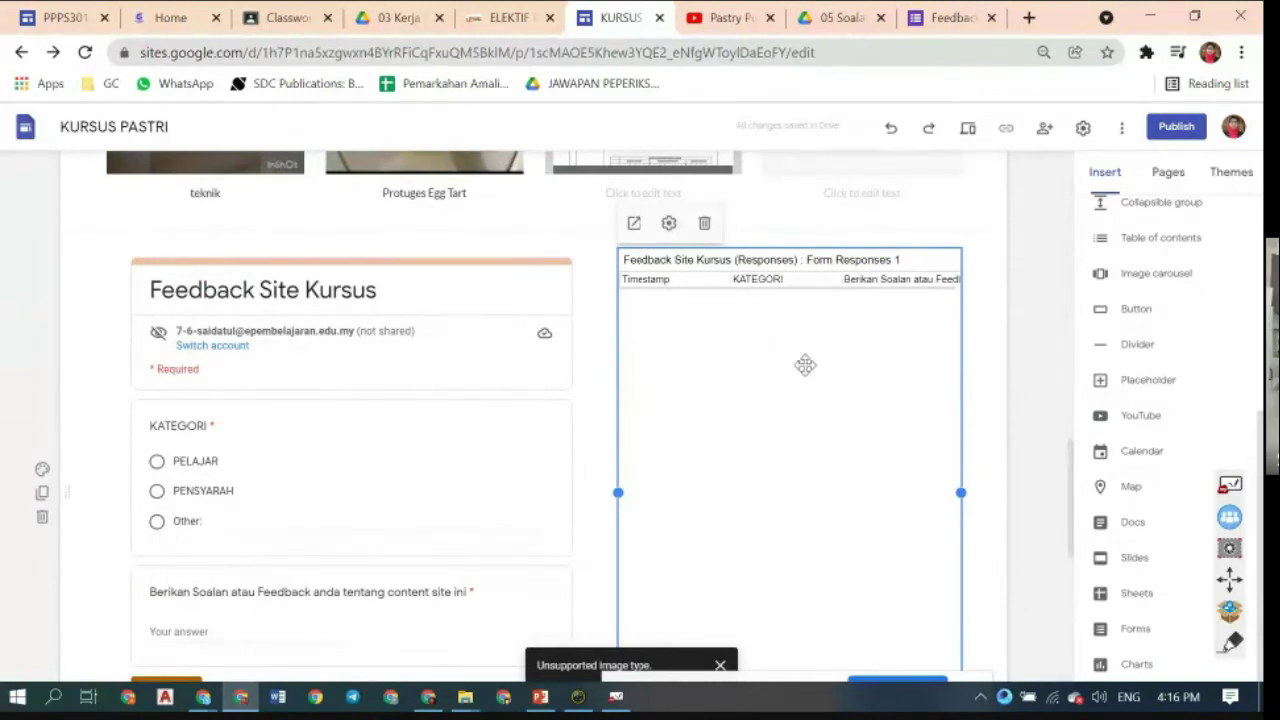
click(995, 414)
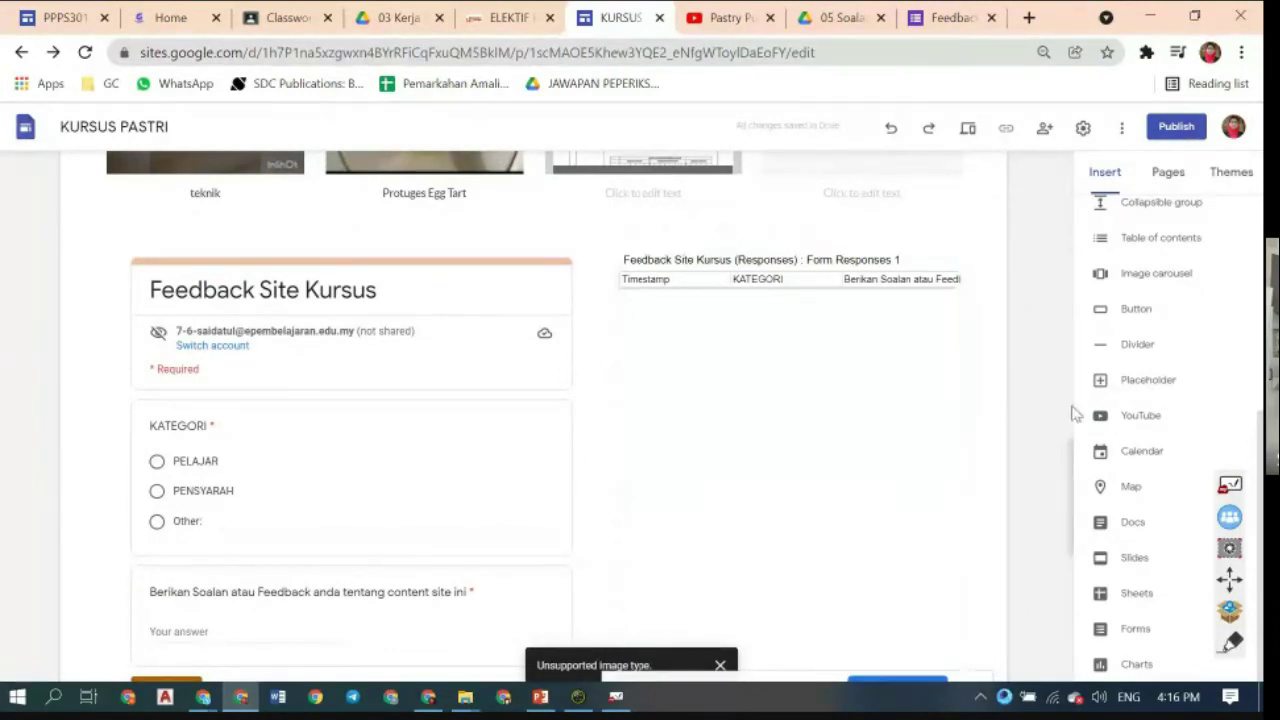
- Insert the 2b_Kesilapan presentation from Google Slides above the feedback form section
click(1120, 561)
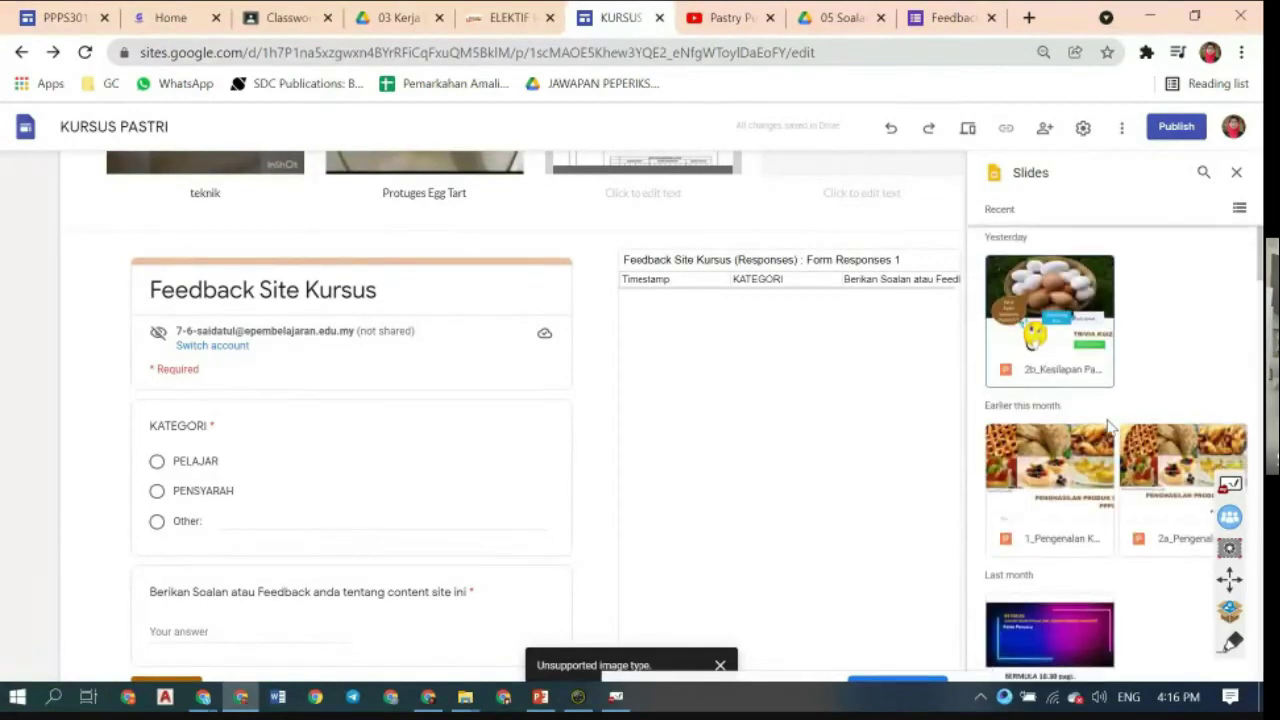
scroll(1103, 369, down, 2)
click(1068, 272)
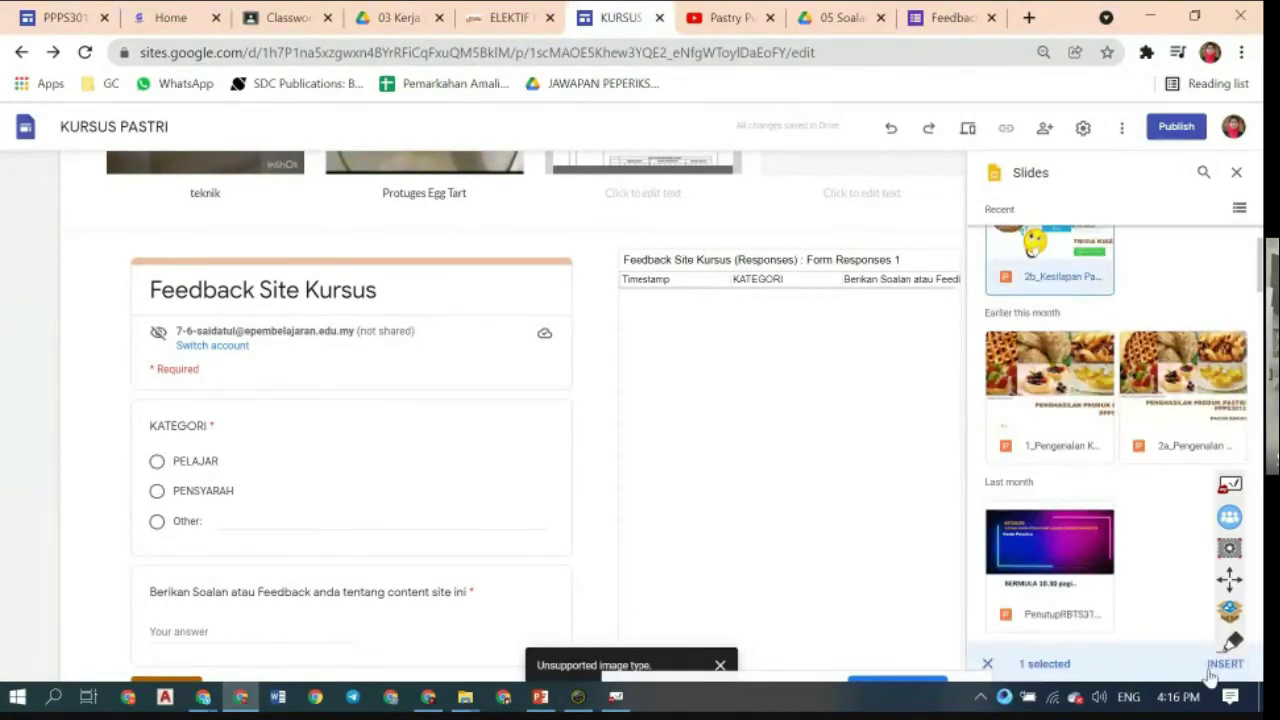
click(1210, 666)
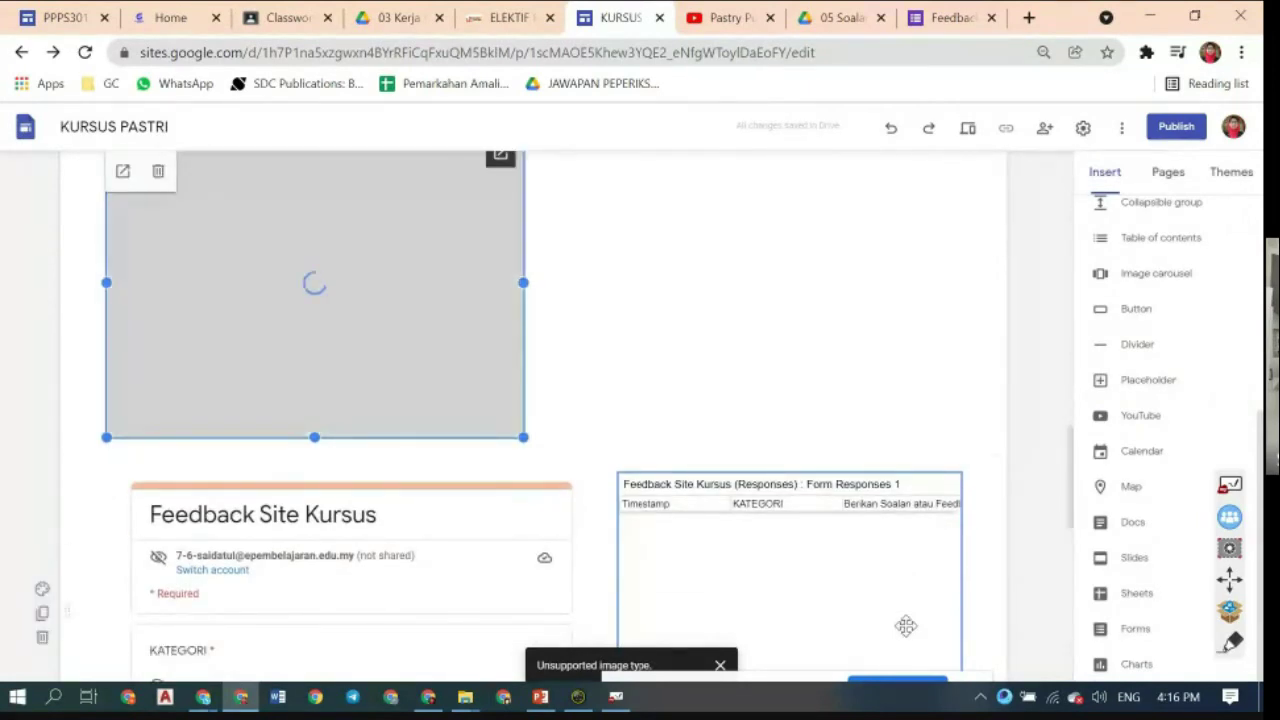
scroll(734, 509, up, 3)
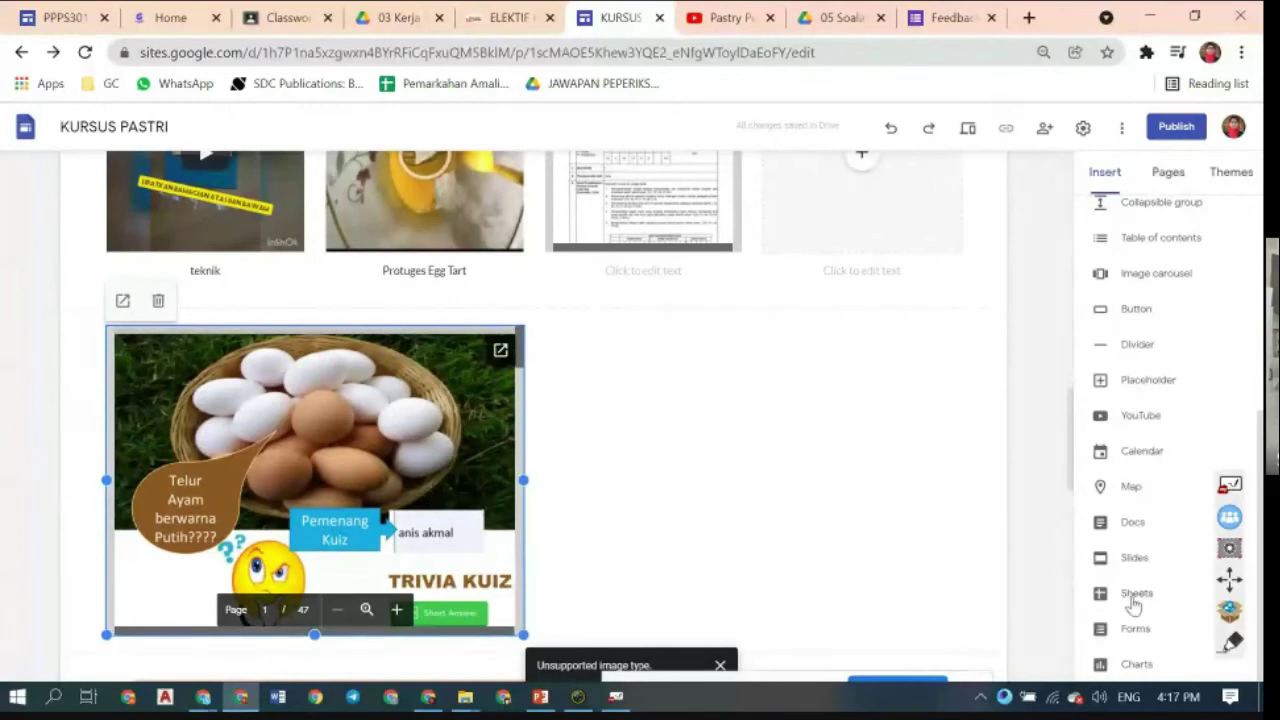
- Insert the MAKLUMAT PELAJAR document from Google Docs between the egg-basket presentation and the feedback form
click(1134, 527)
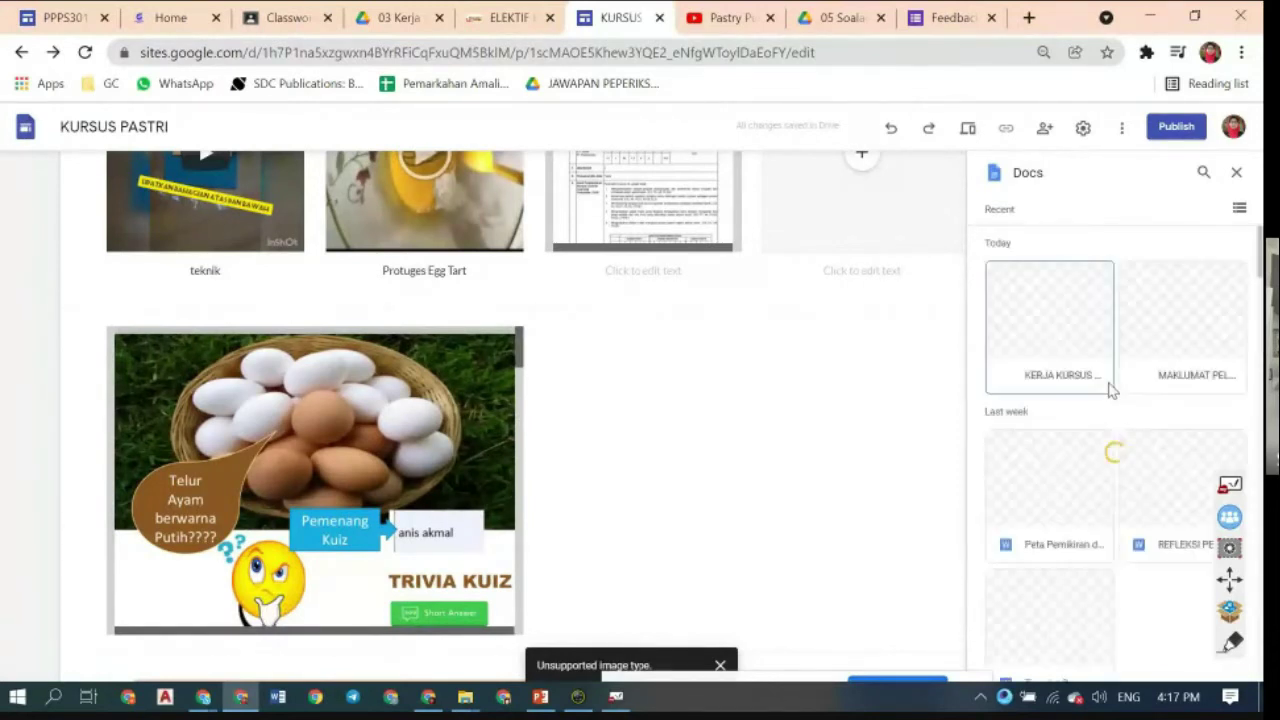
click(1090, 350)
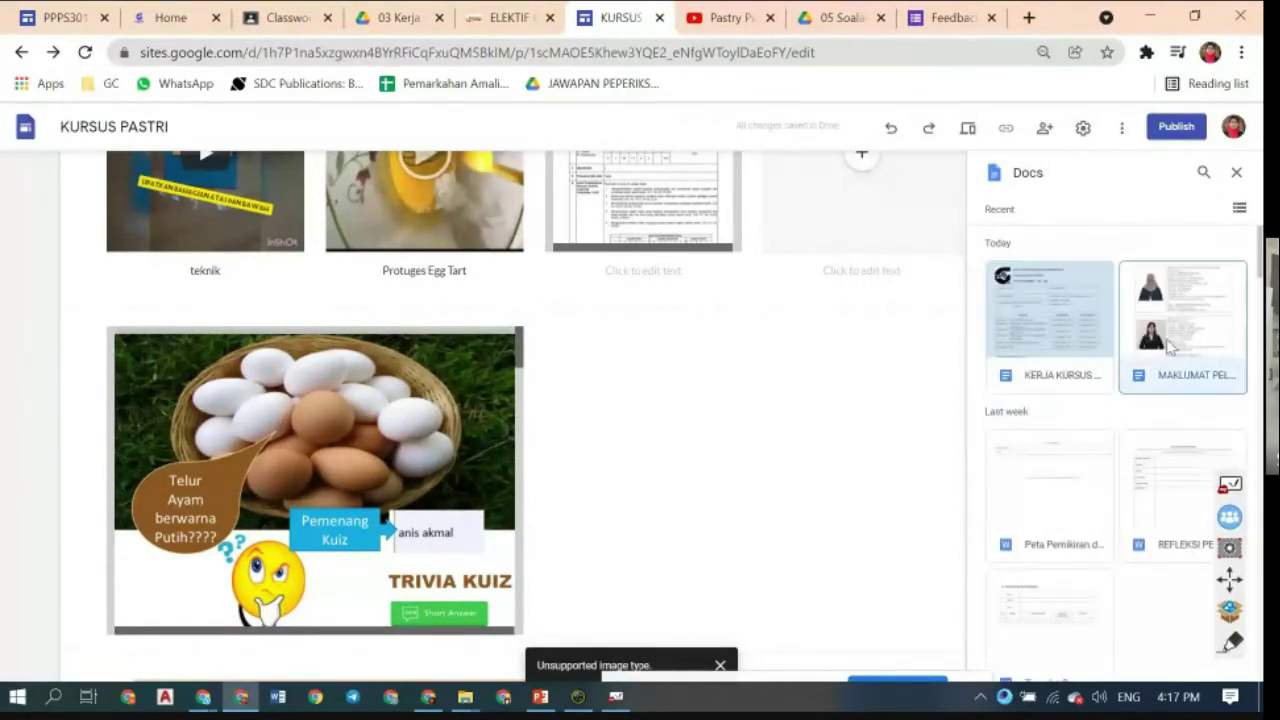
click(1212, 672)
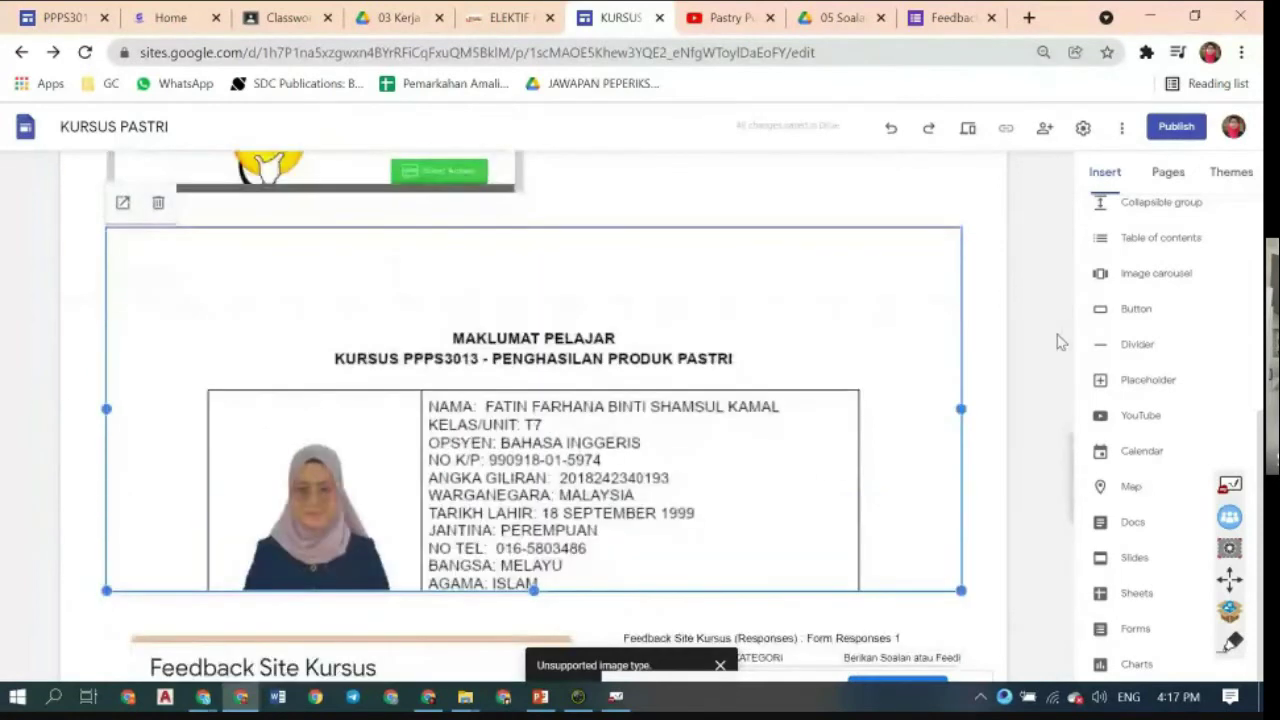
scroll(1061, 342, up, 2)
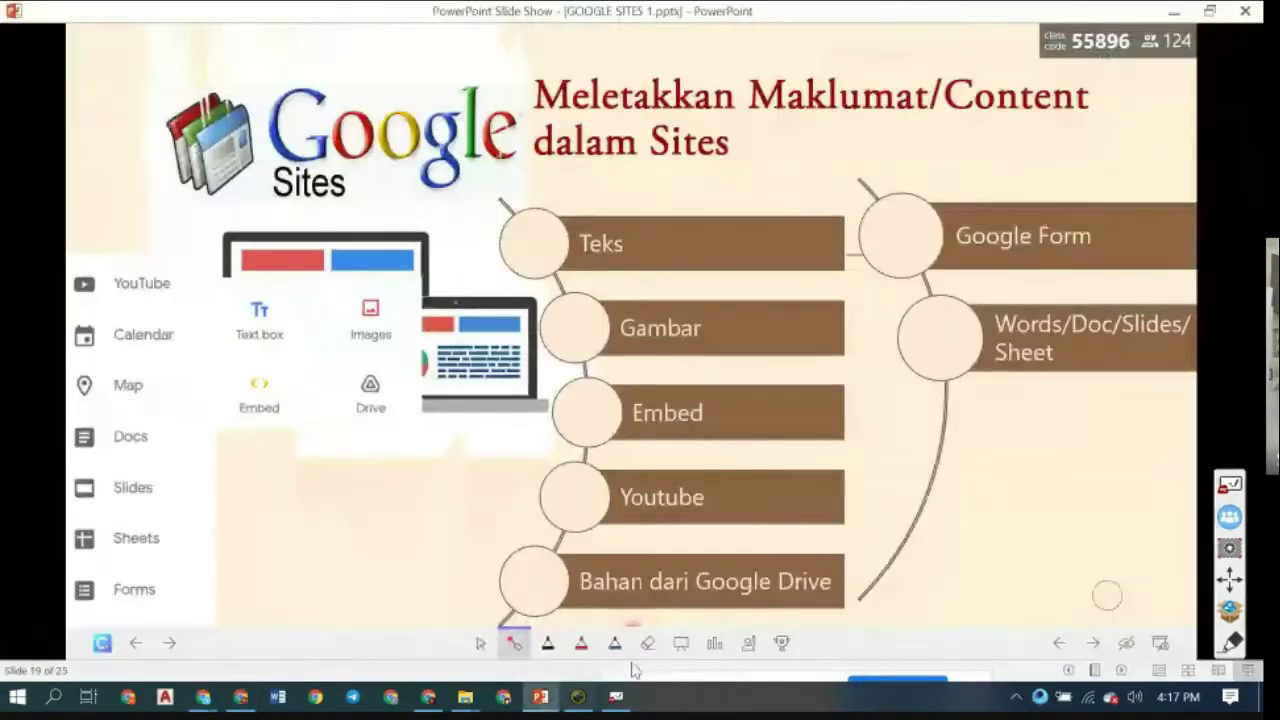
- Switch to the PowerPoint slide show and reveal the Calender item on the site content slide
click(540, 696)
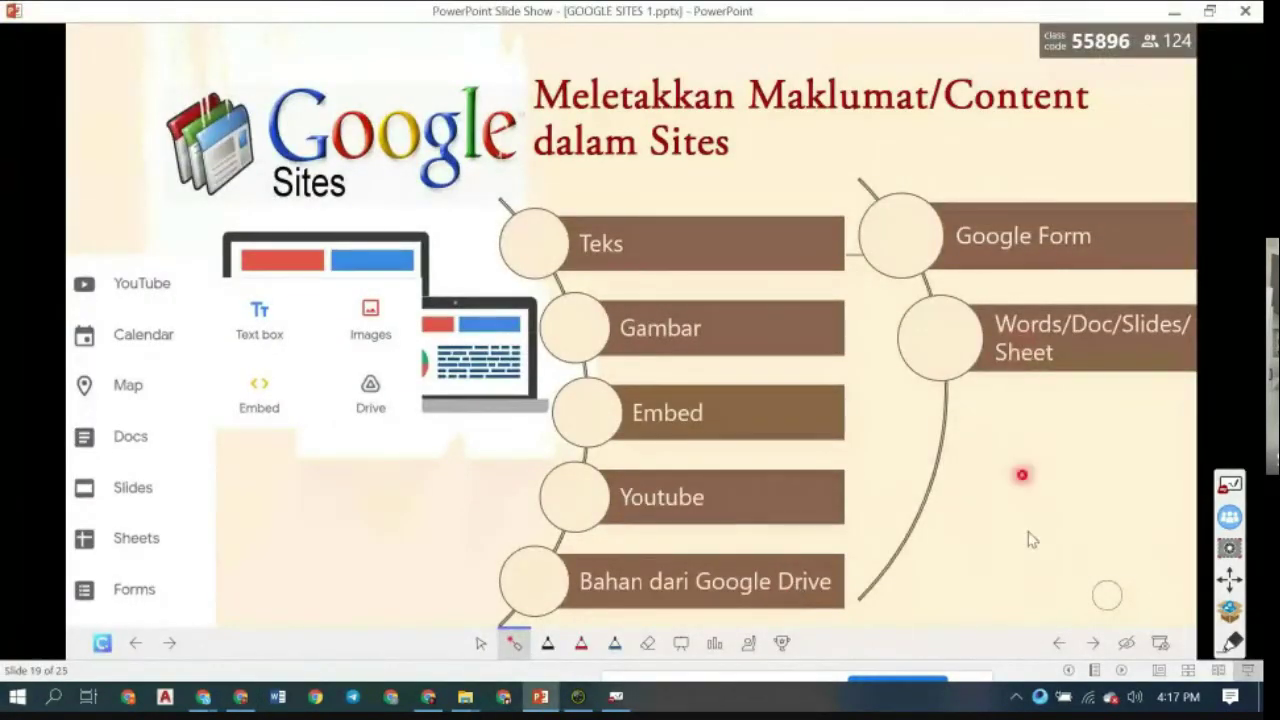
click(1092, 645)
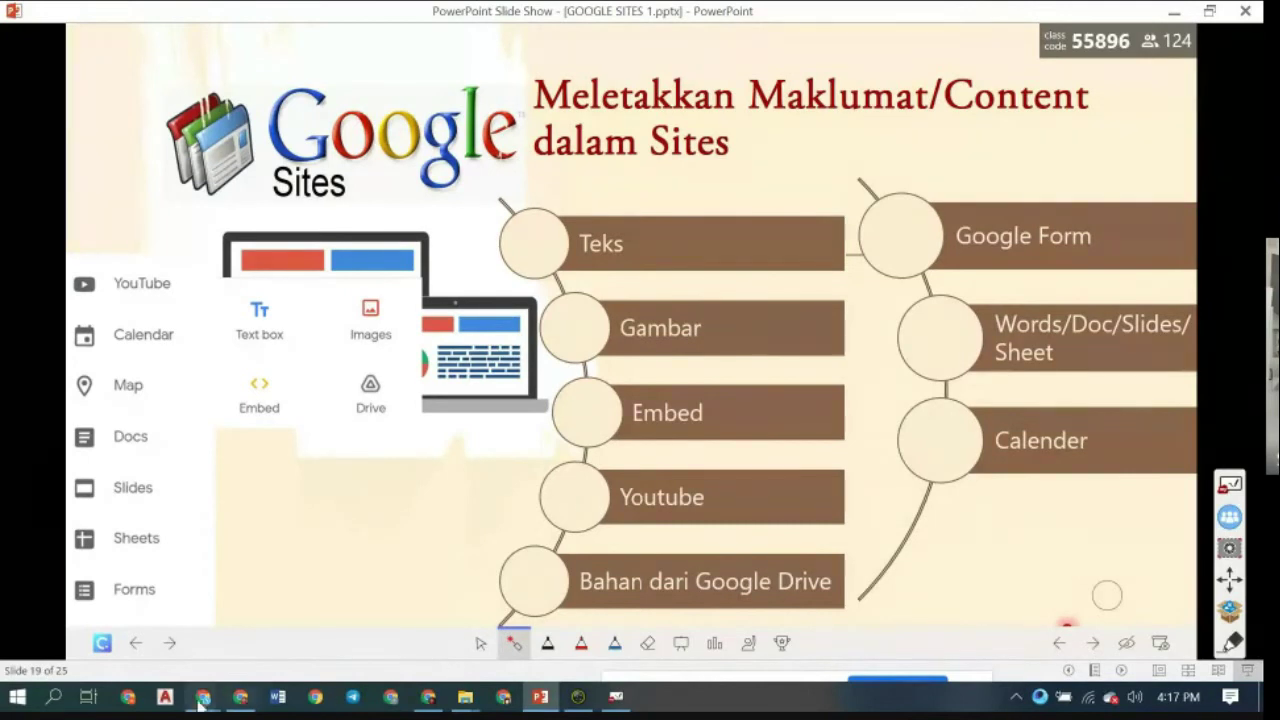
- Return to the site editor and insert the PPPS3013 JSS calendar below the RINGKASAN MAKLUMAT KURSUS document
click(229, 705)
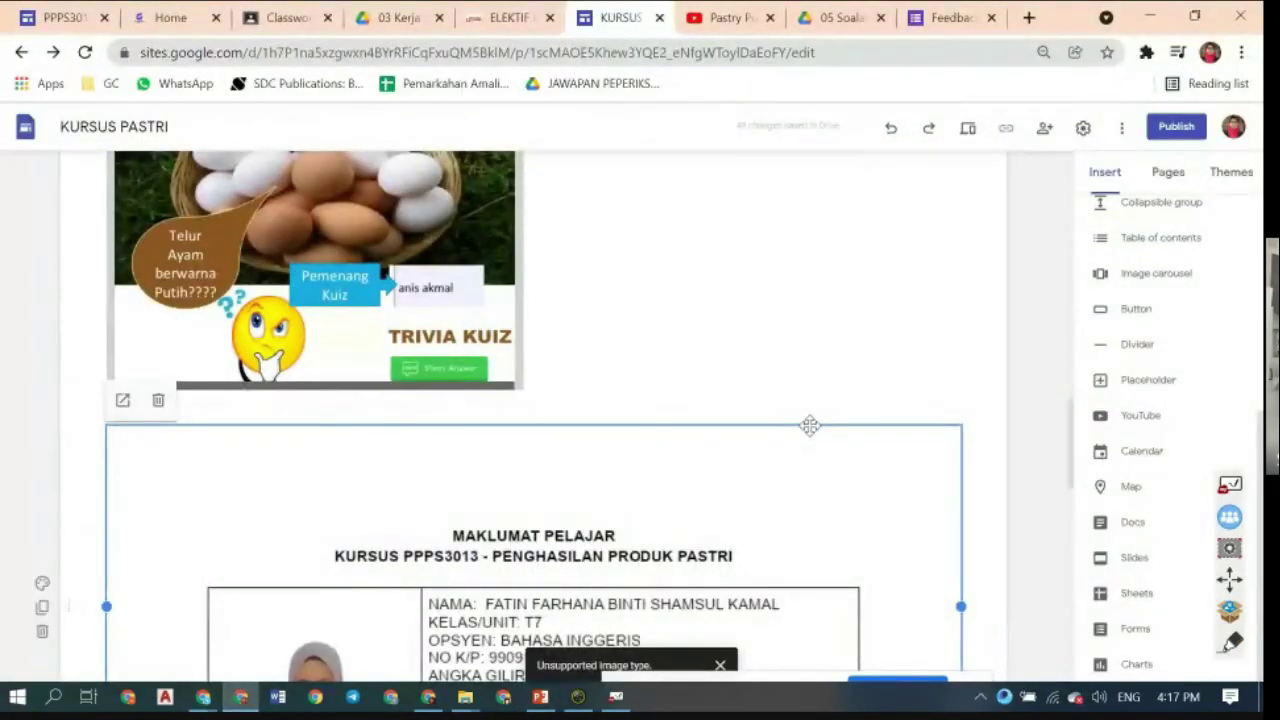
scroll(808, 427, down, 2)
scroll(808, 427, down, 3)
scroll(808, 427, down, 6)
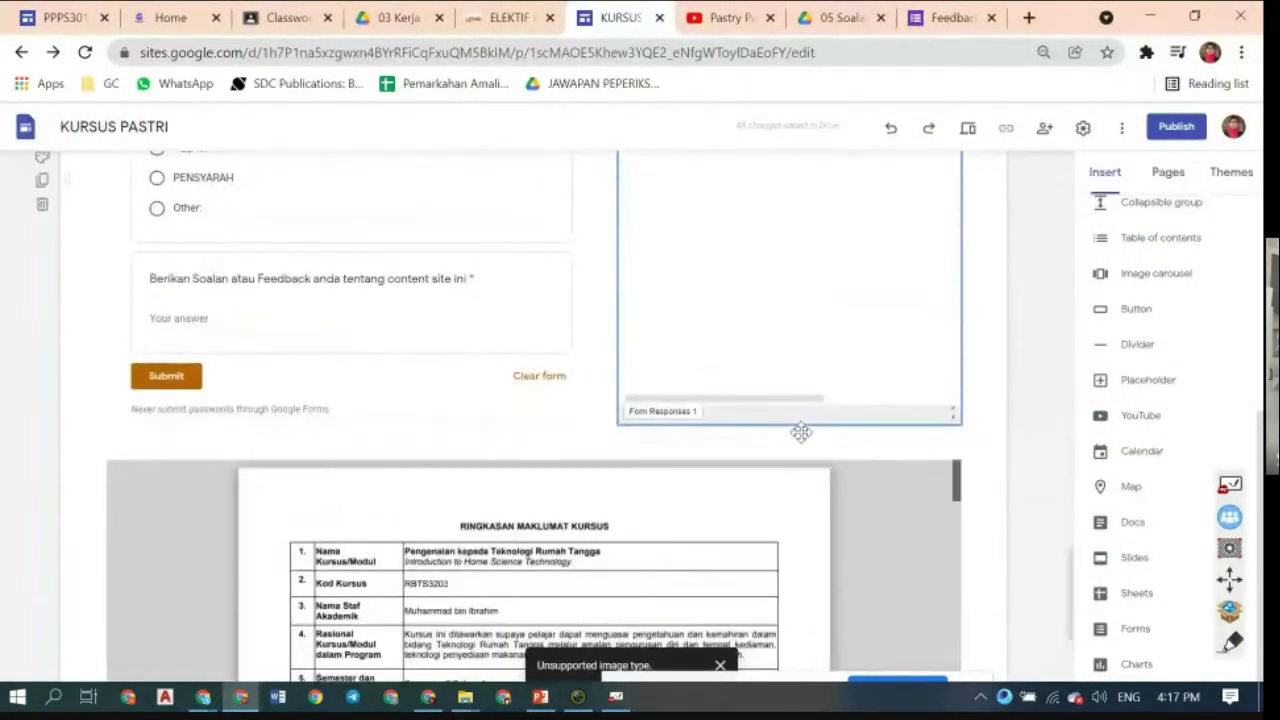
scroll(806, 441, down, 1)
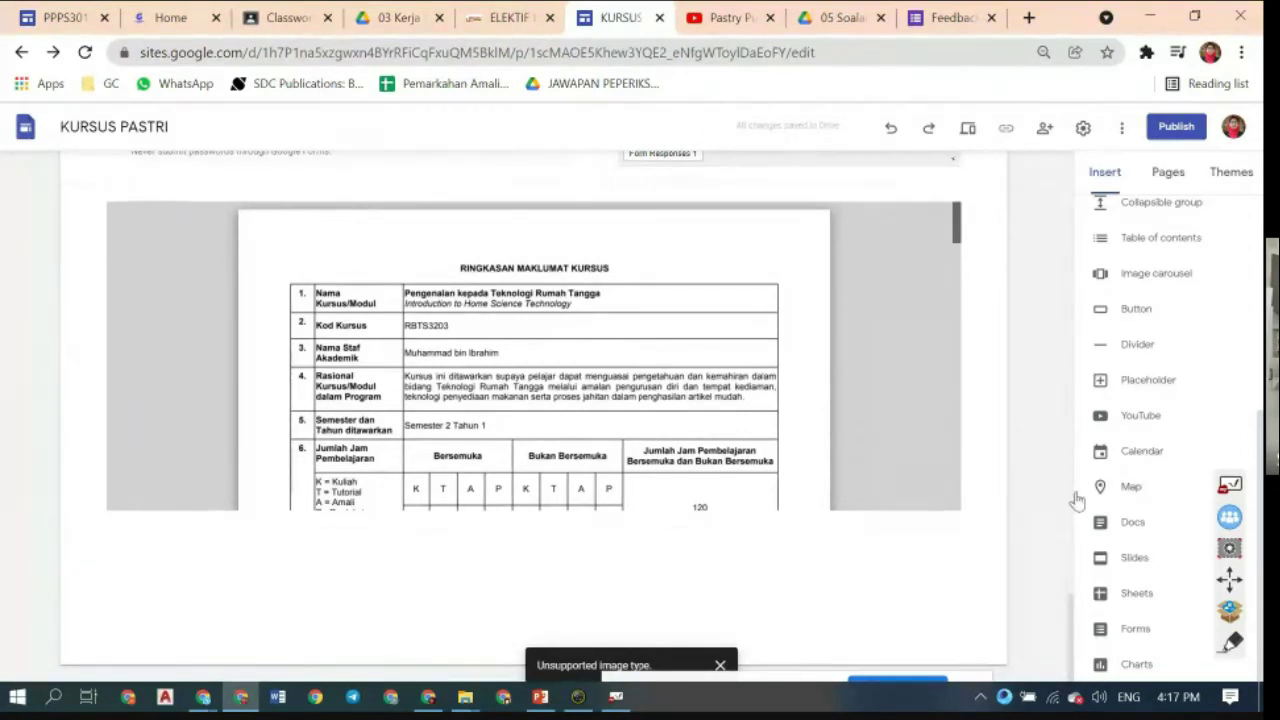
click(1140, 452)
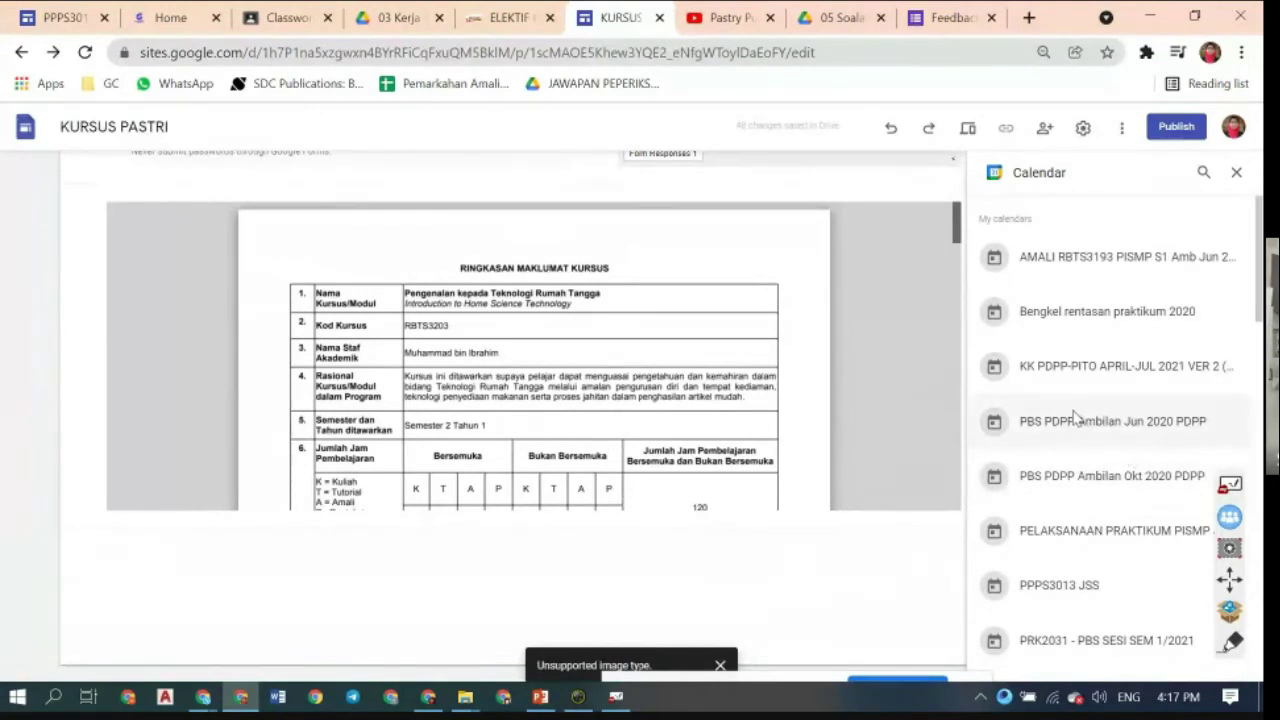
scroll(1075, 418, down, 1)
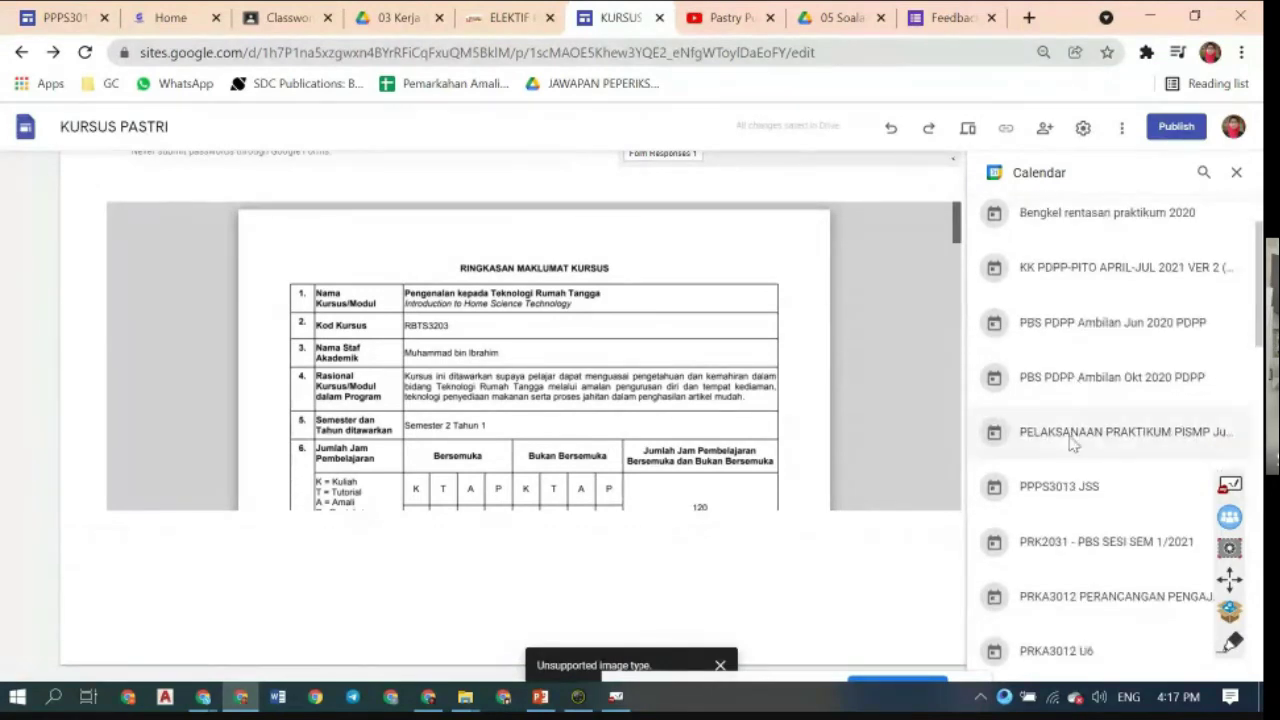
click(1040, 493)
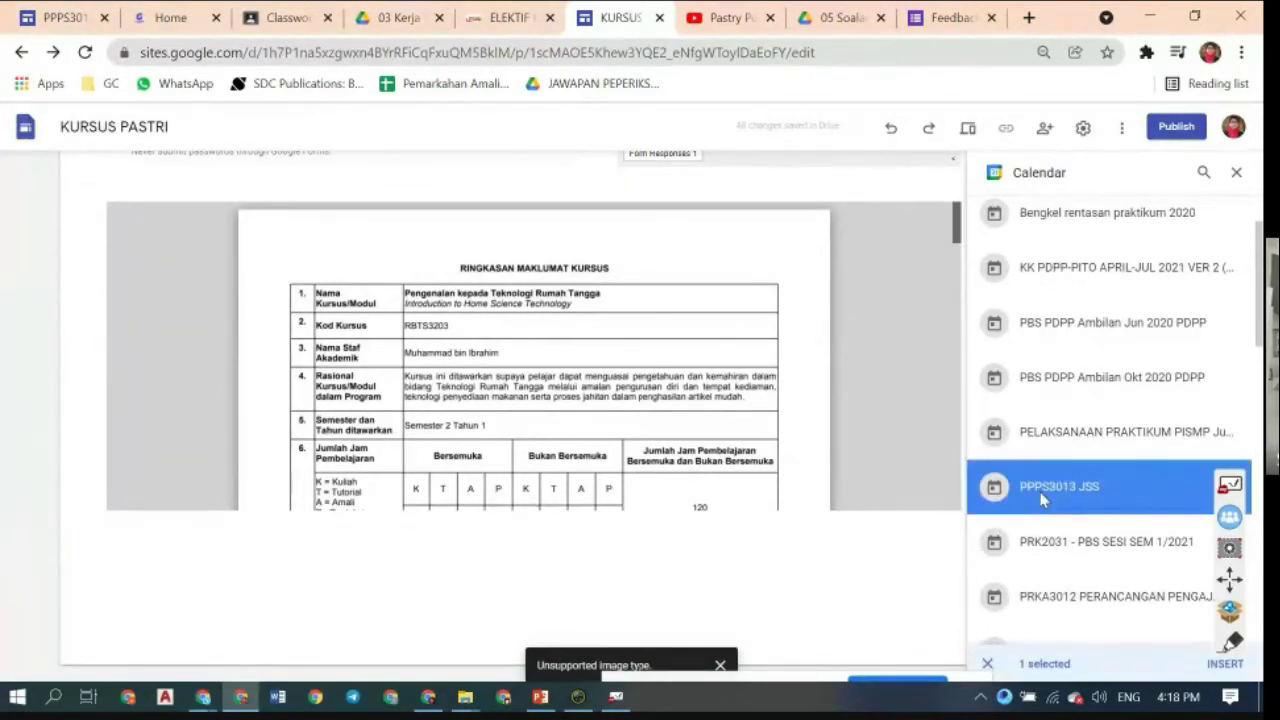
click(1224, 663)
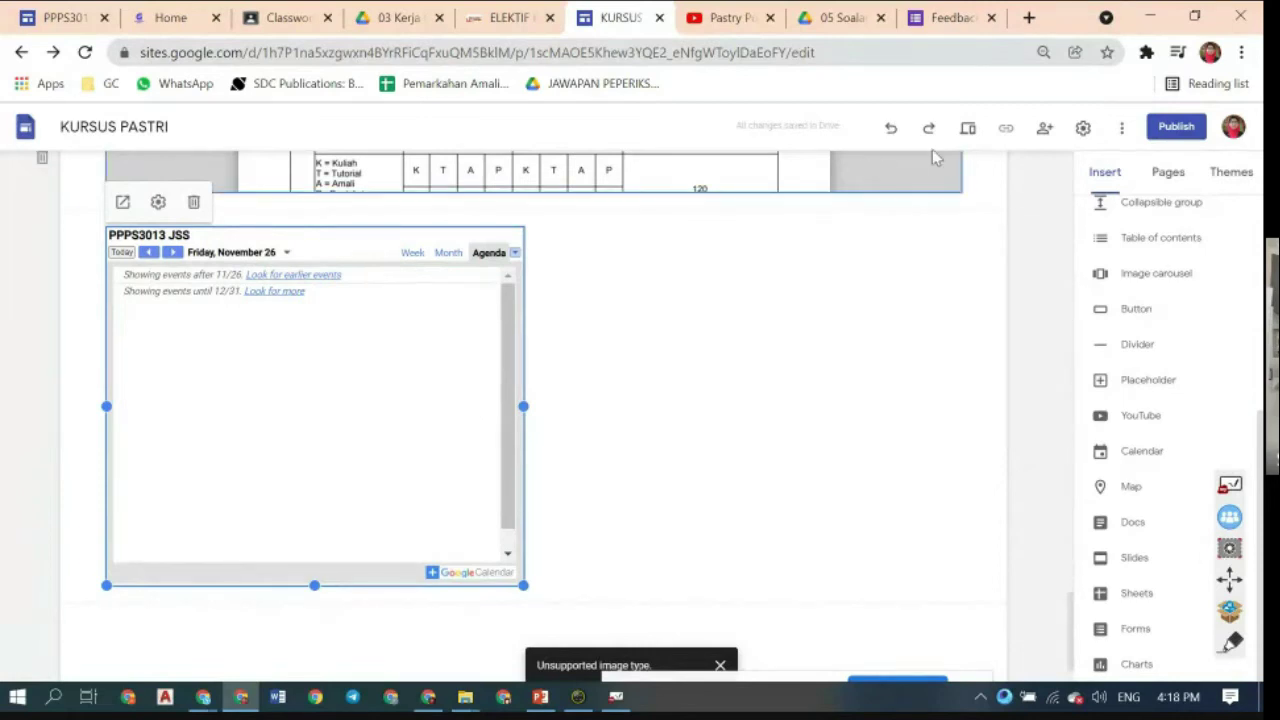
- Preview the site at large-screen size and view the earlier assignment Refleksi Pembelajaran Topik 1: Pengenalan in the PPPS3013 JSS calendar
click(968, 128)
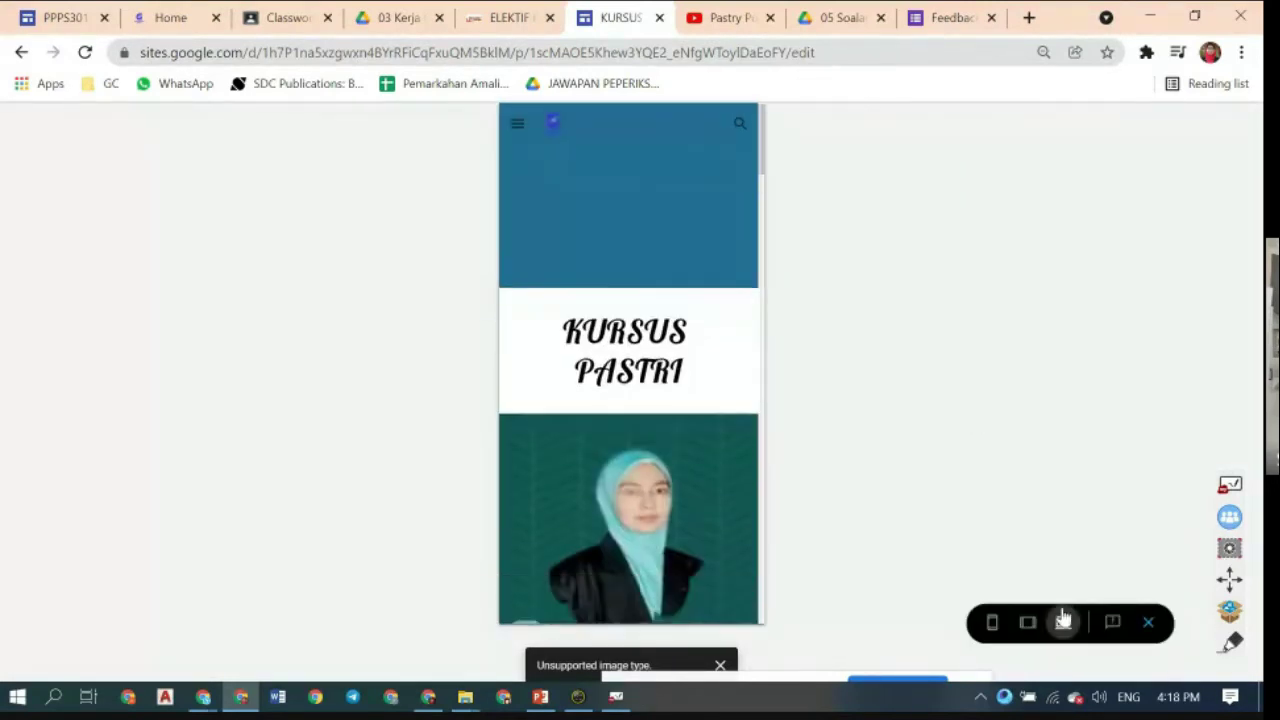
click(1063, 621)
scroll(858, 392, down, 5)
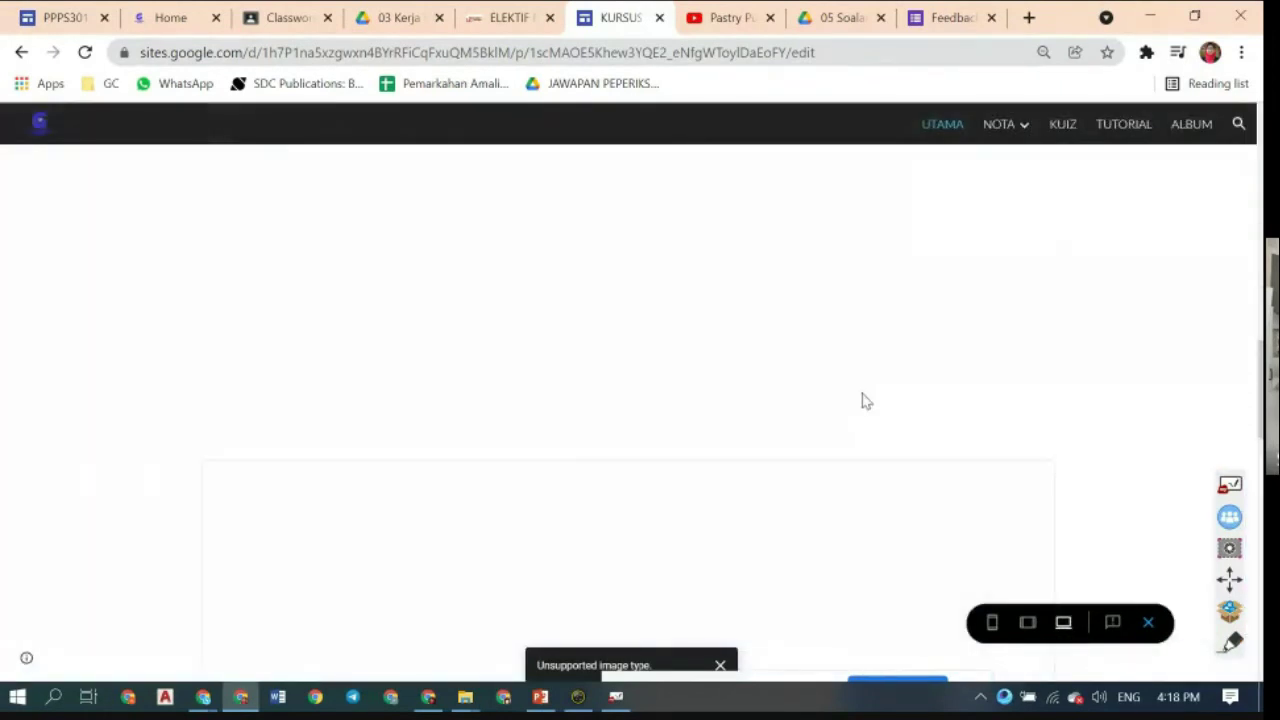
scroll(864, 405, down, 6)
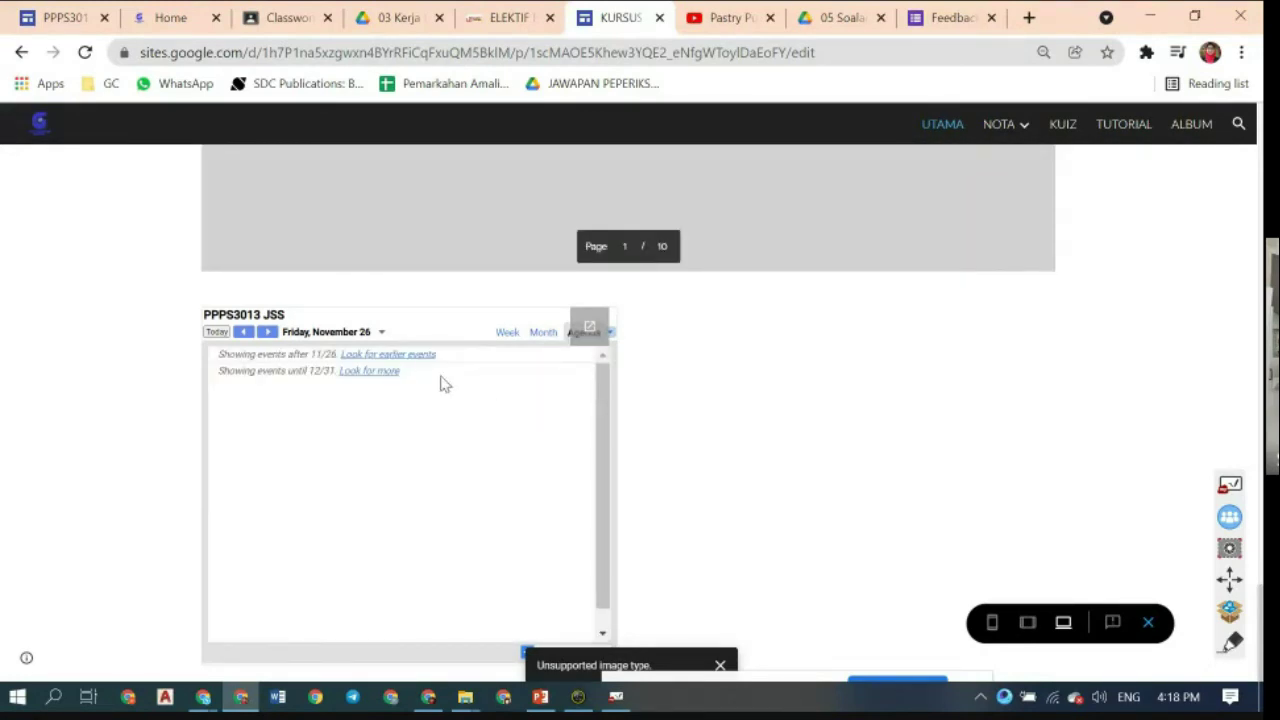
click(406, 360)
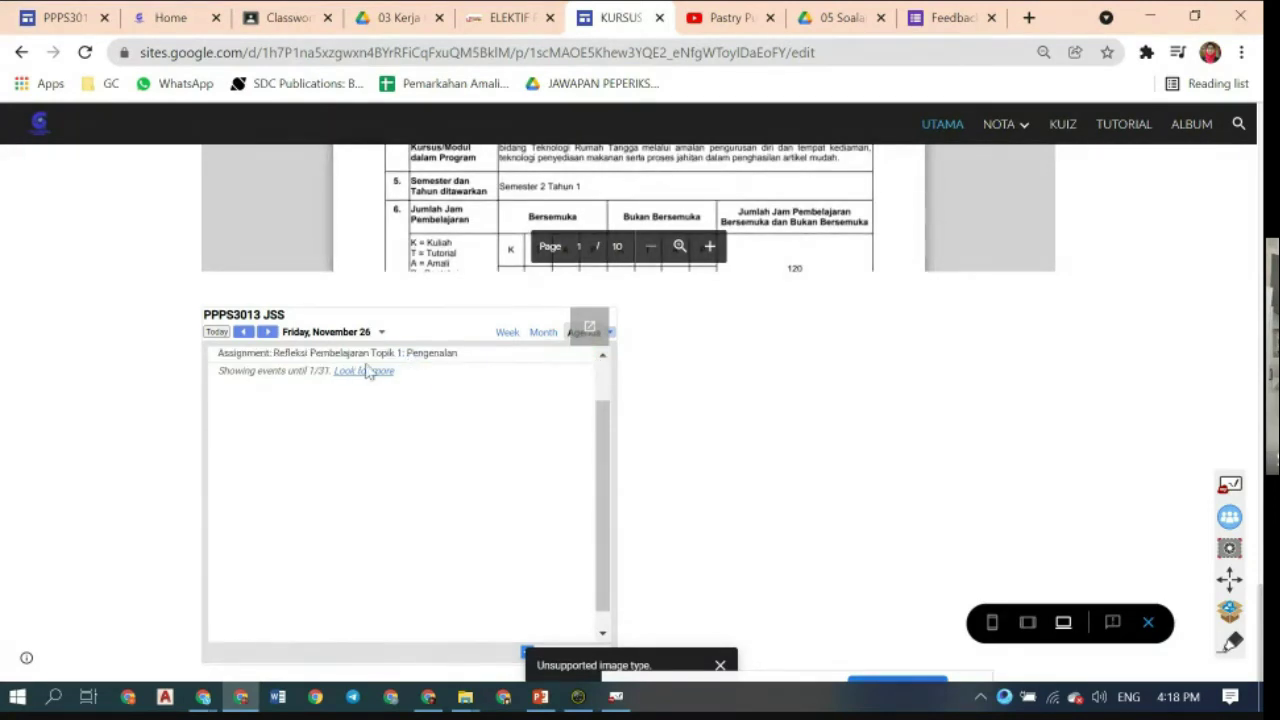
click(294, 355)
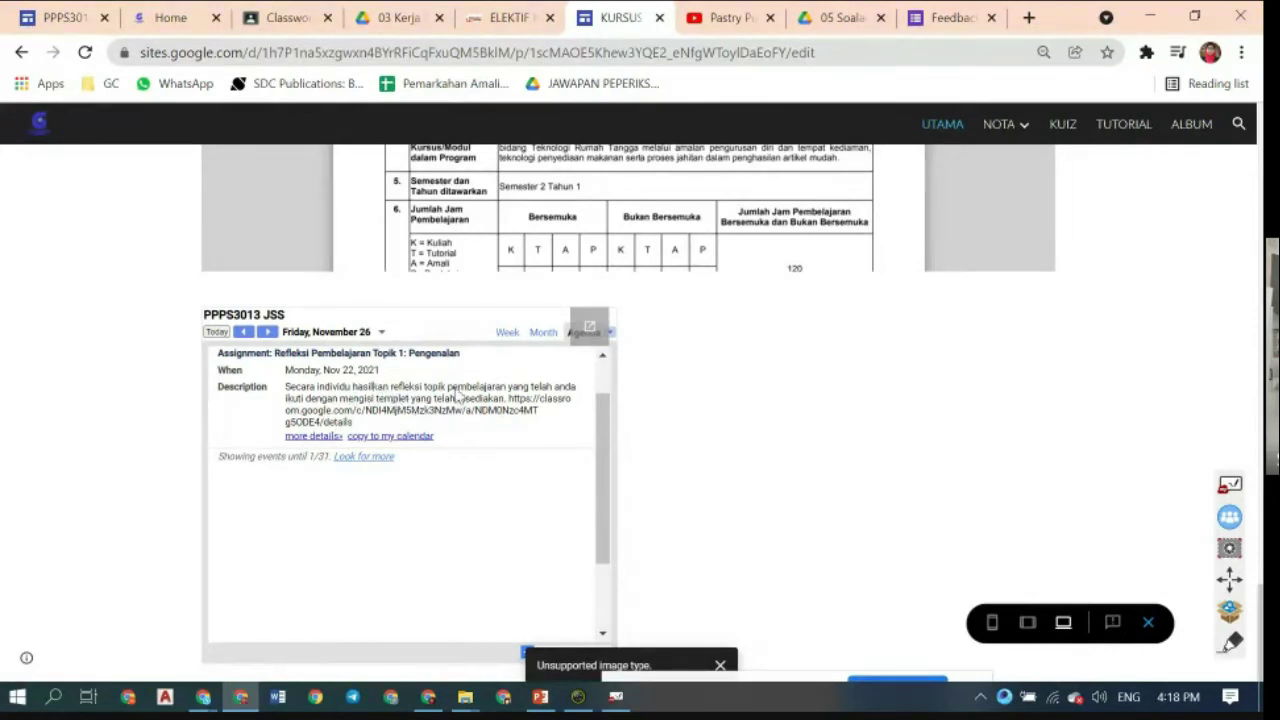
scroll(783, 323, up, 1)
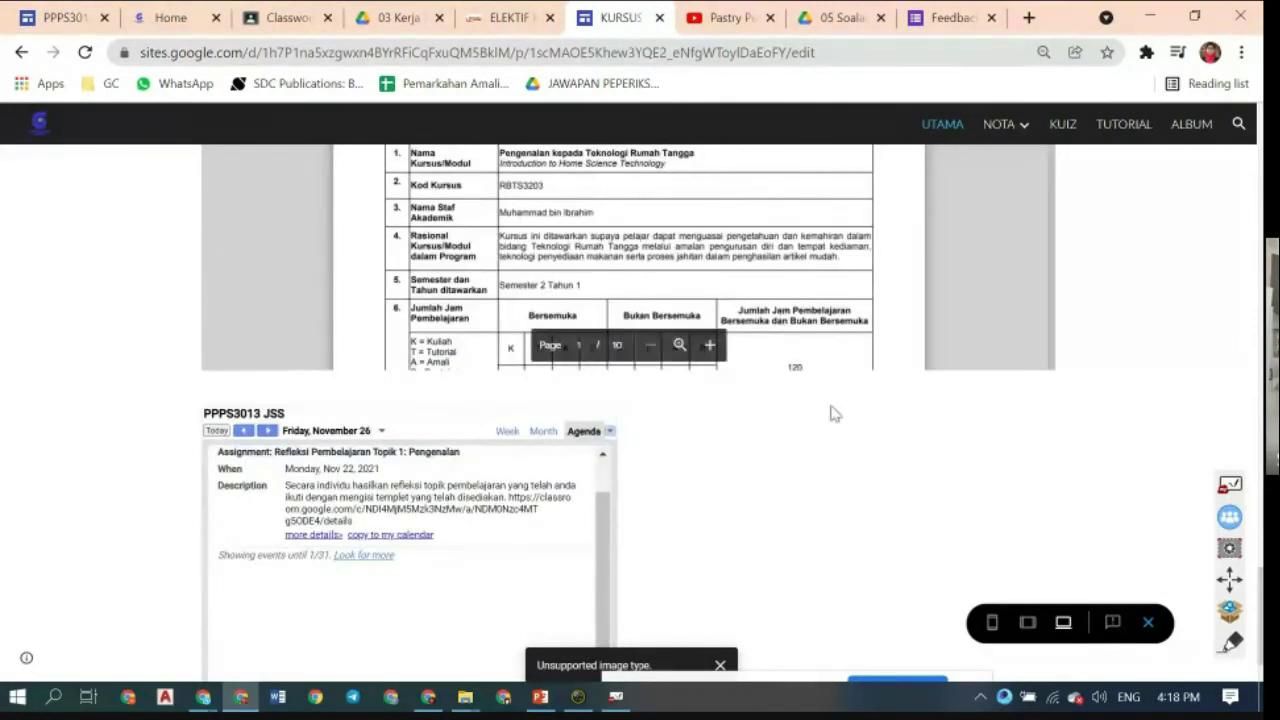
- Exit the preview and insert a map of IPG Kampus Ipoh beside the PPPS3013 JSS calendar
click(1149, 623)
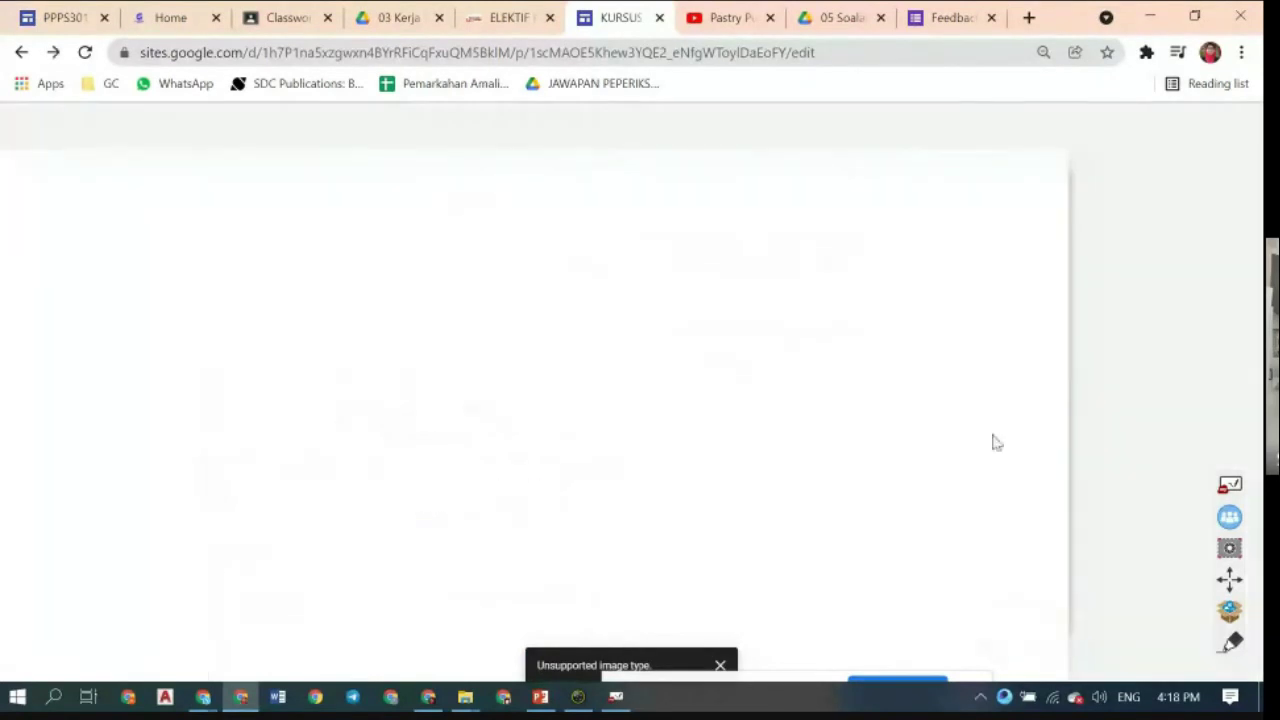
scroll(1032, 452, down, 10)
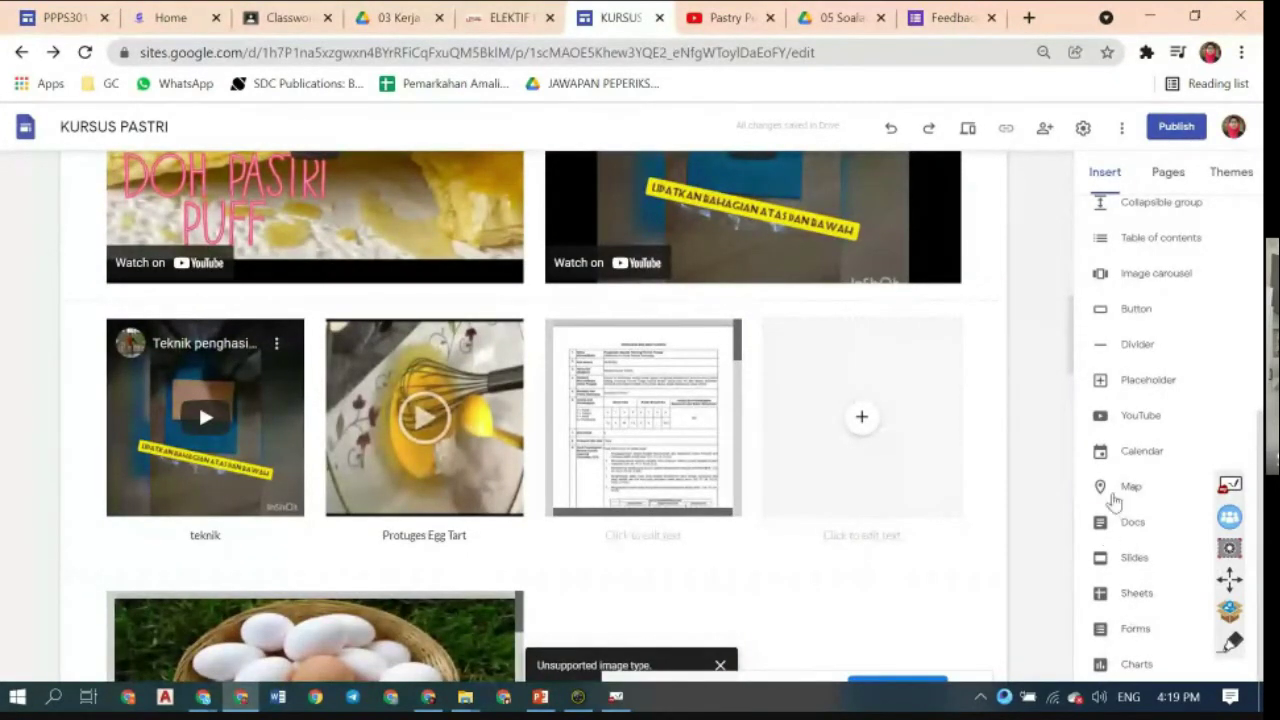
click(1113, 497)
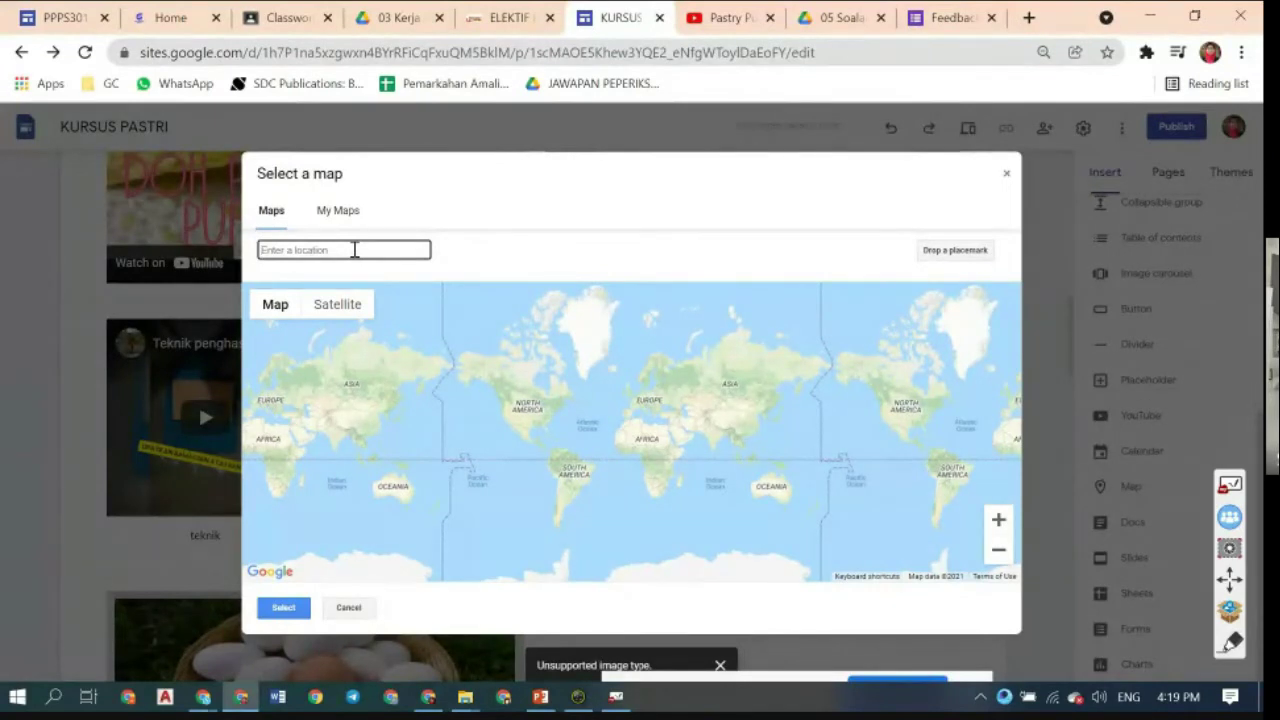
text(IPG)
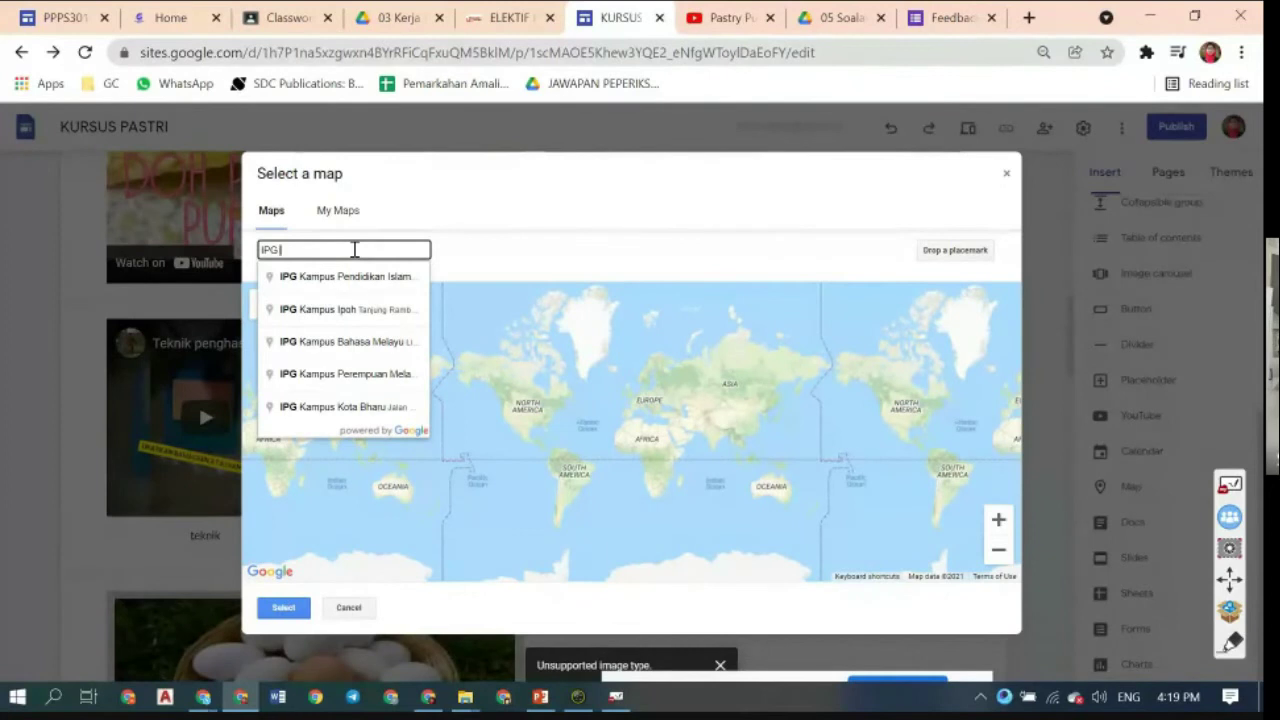
text( KAMPUS)
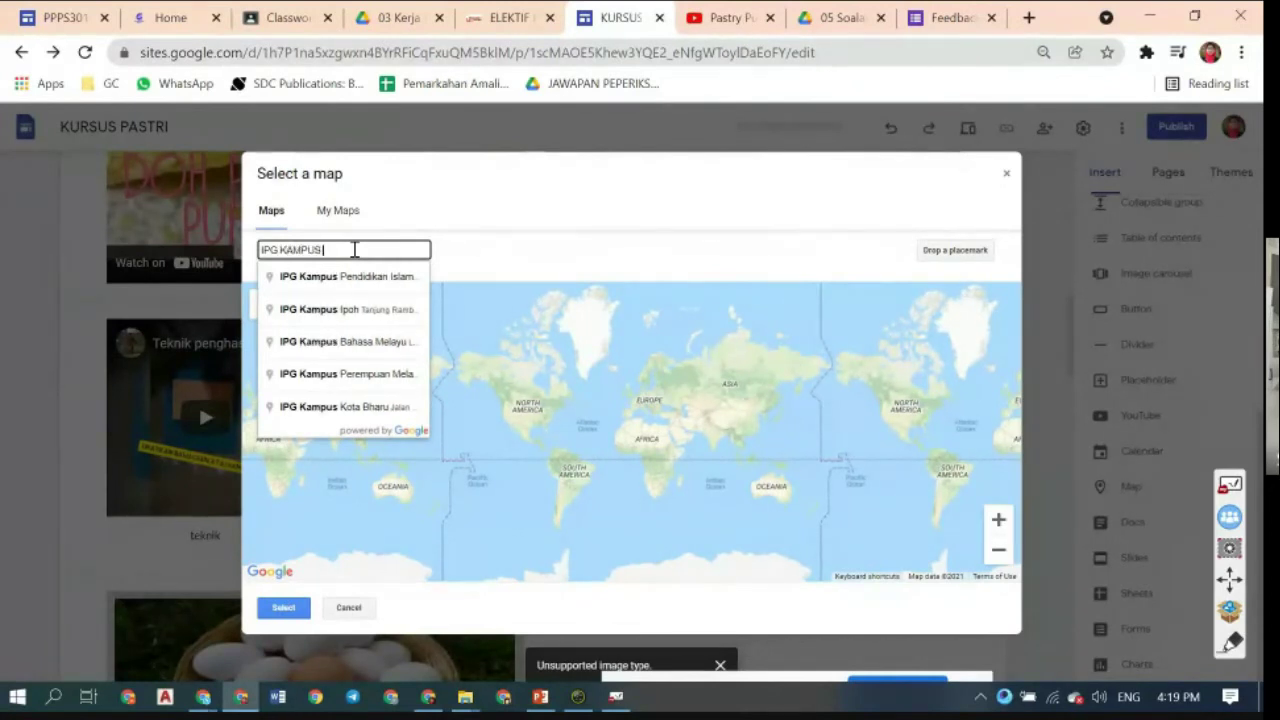
text( IPOH)
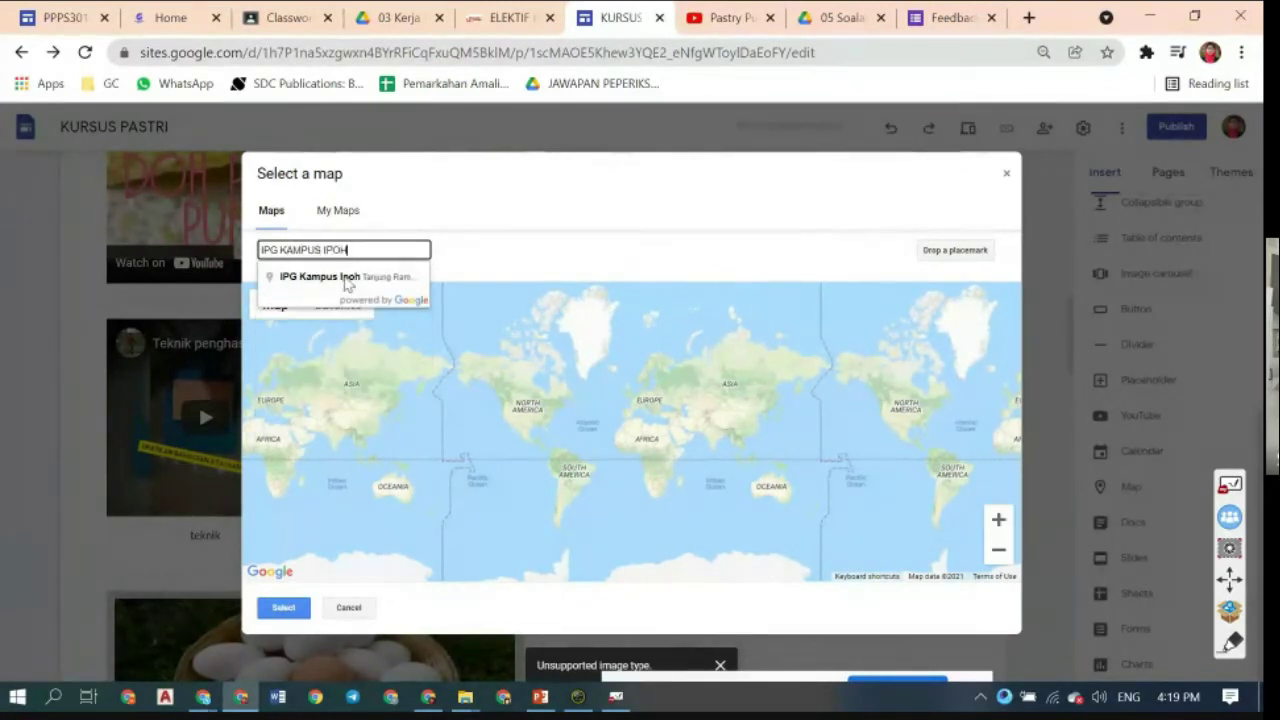
click(345, 279)
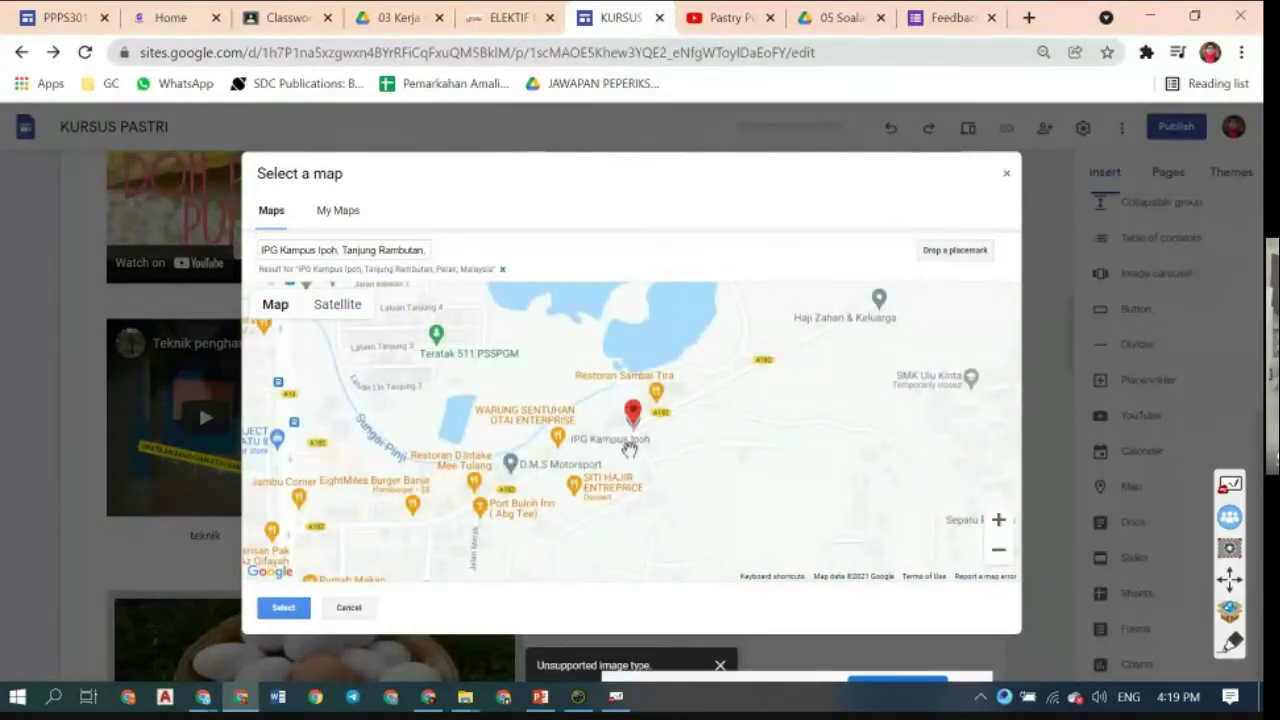
click(281, 608)
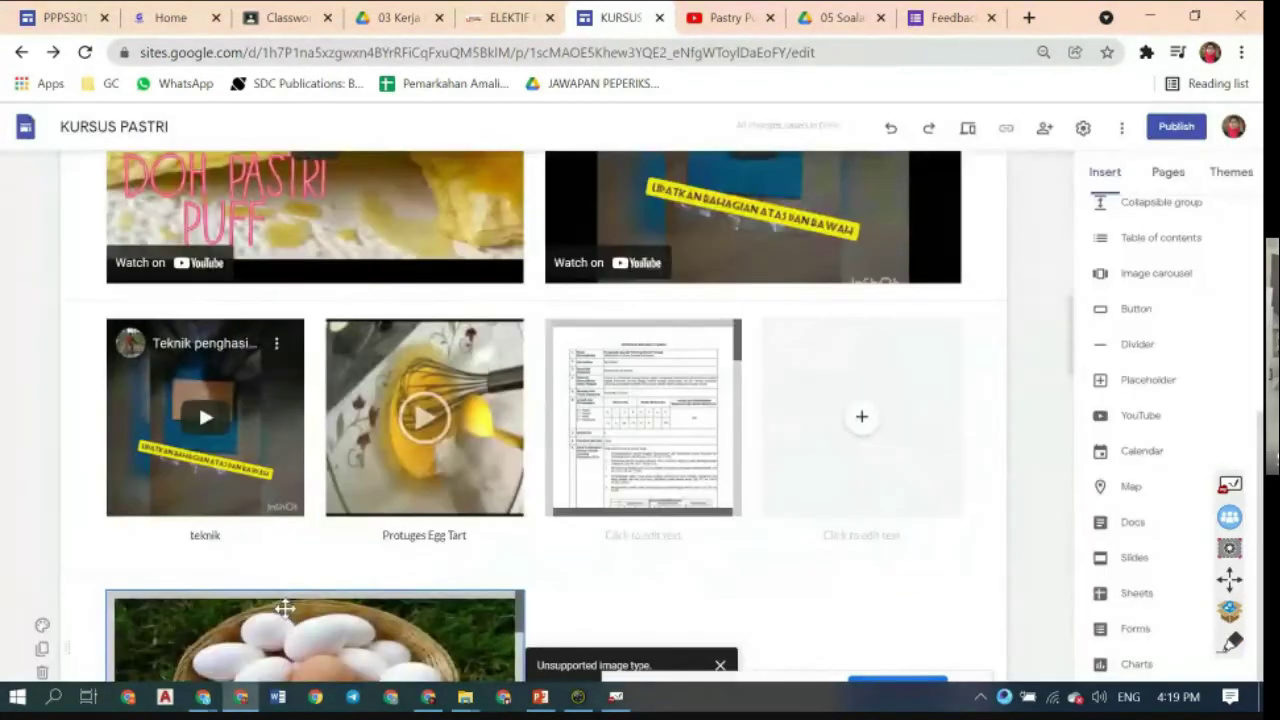
scroll(536, 543, down, 5)
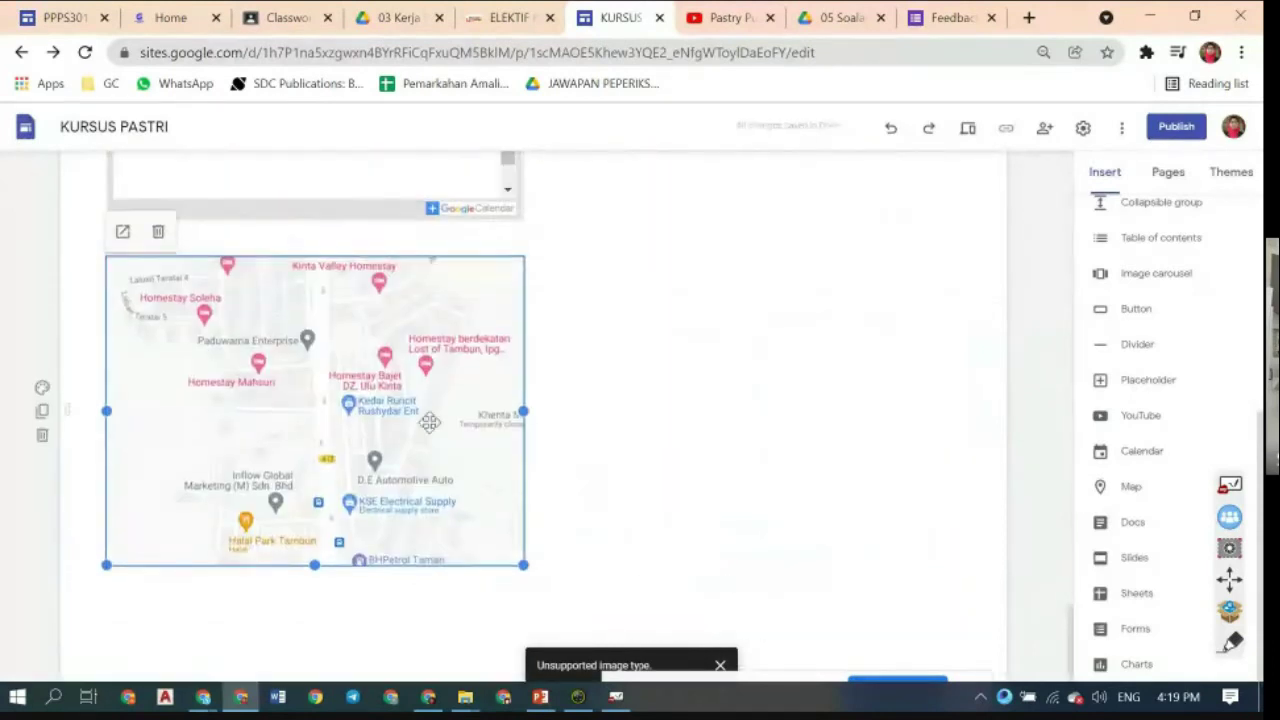
drag(371, 490, 691, 251)
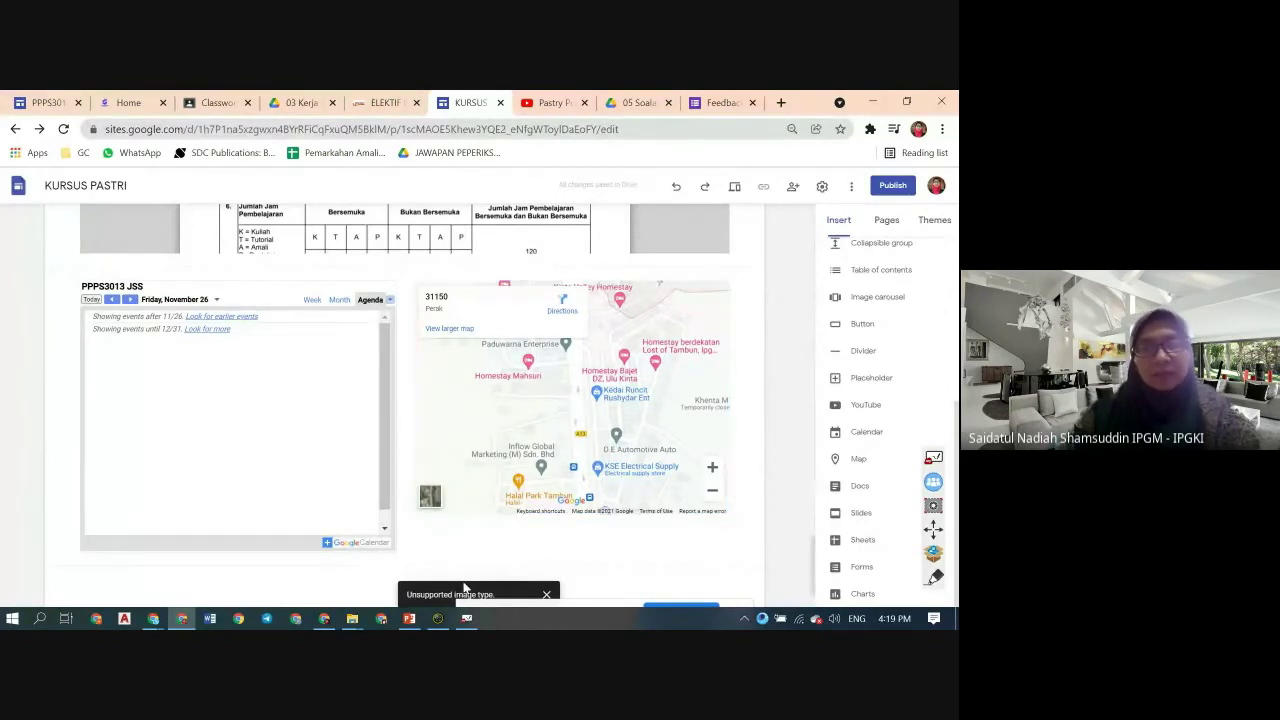
- Switch to the PowerPoint slide show, reveal the Map item and present the Publish Google Sites slide with the laser pointer
click(409, 618)
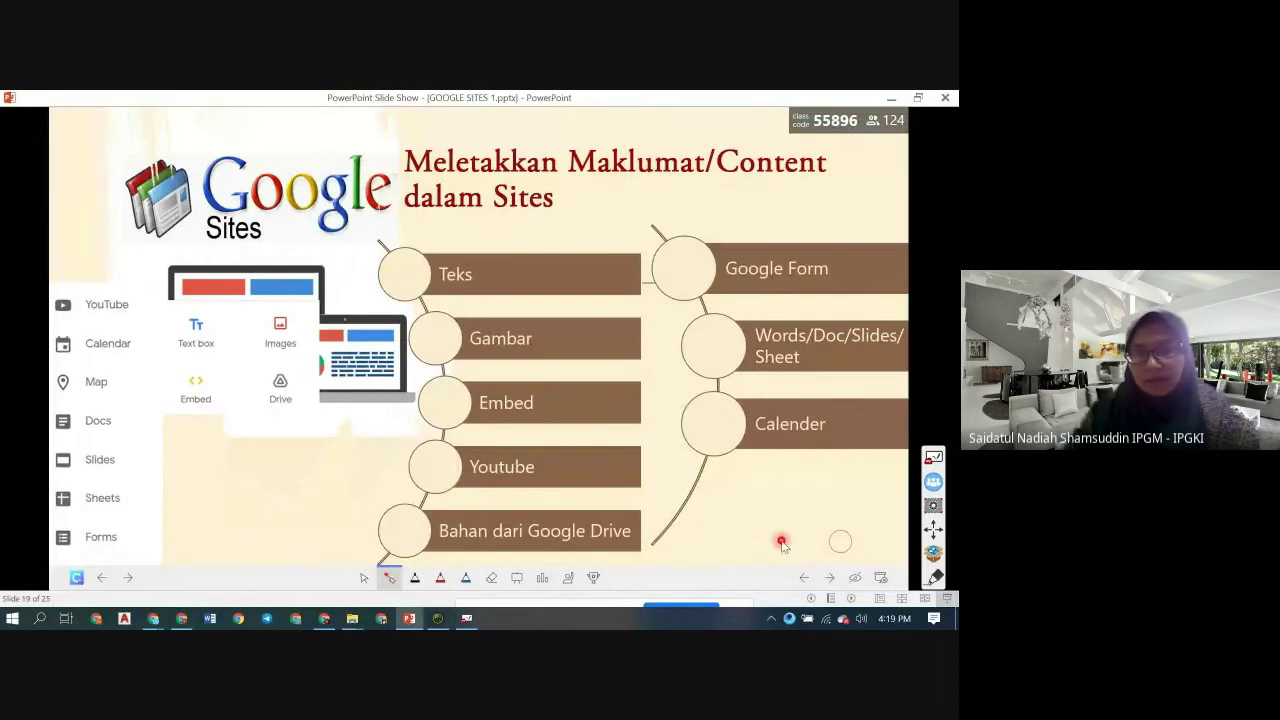
key(Right)
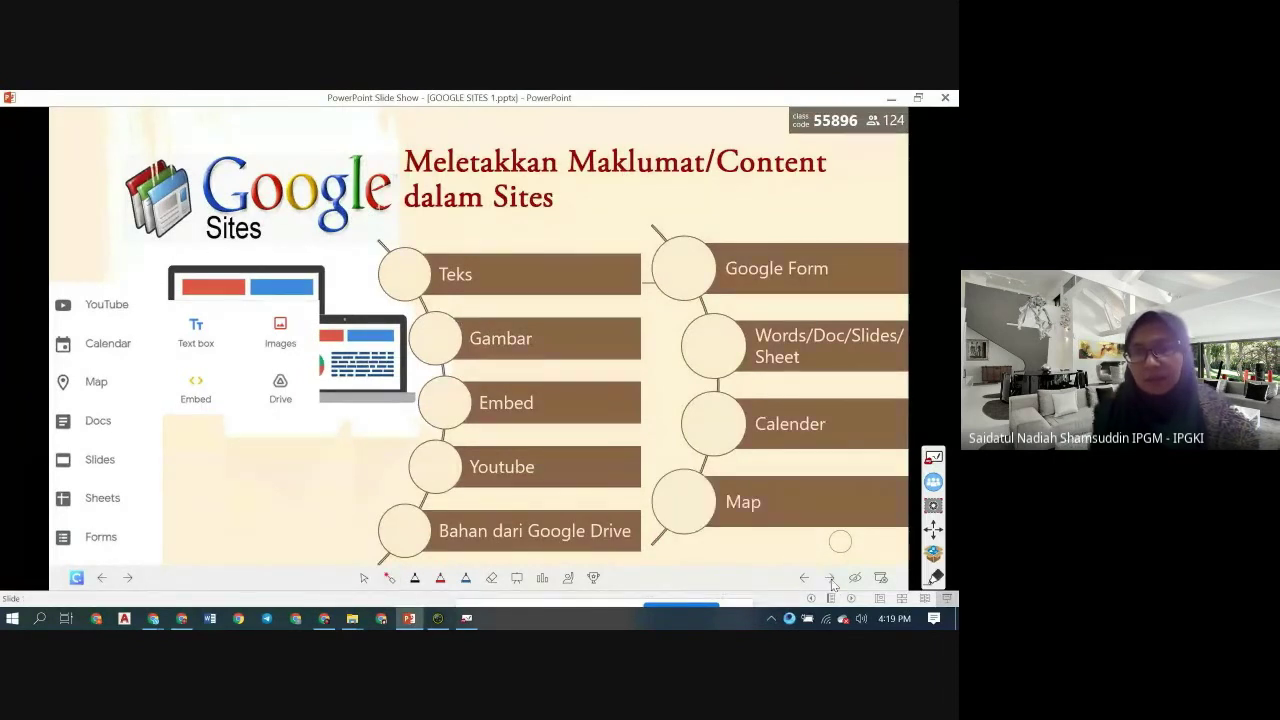
key(Right)
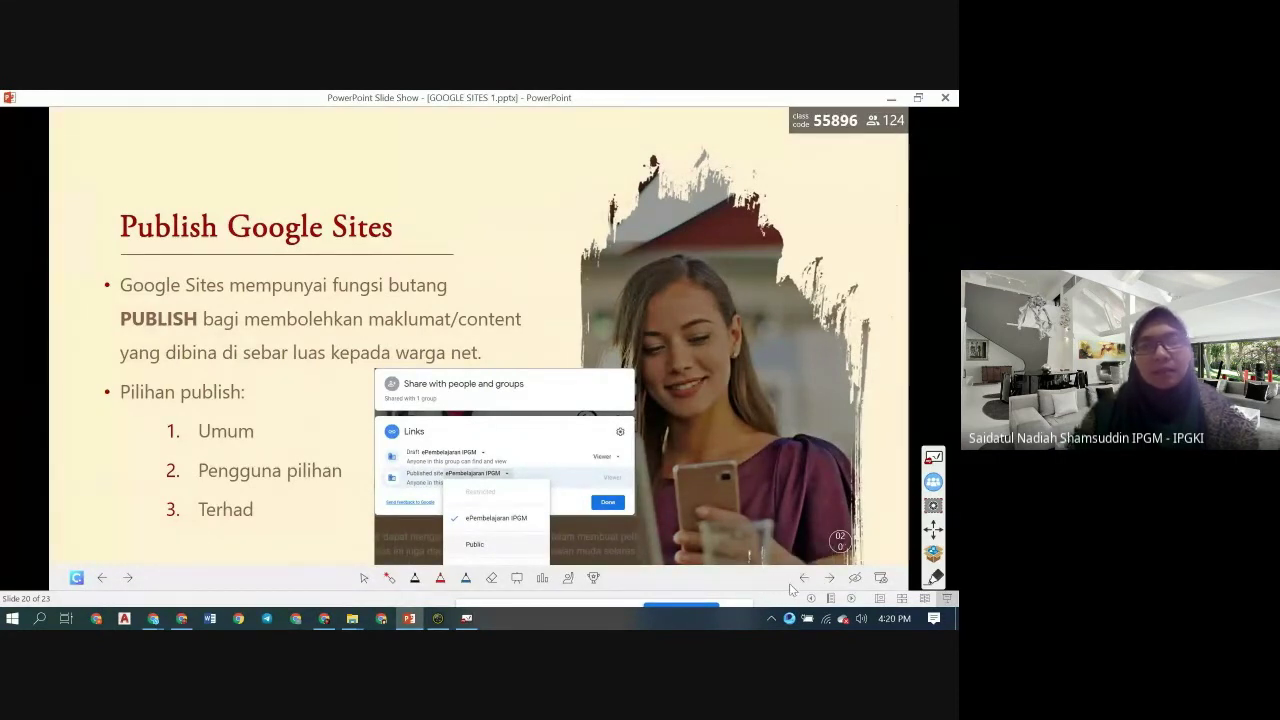
click(389, 577)
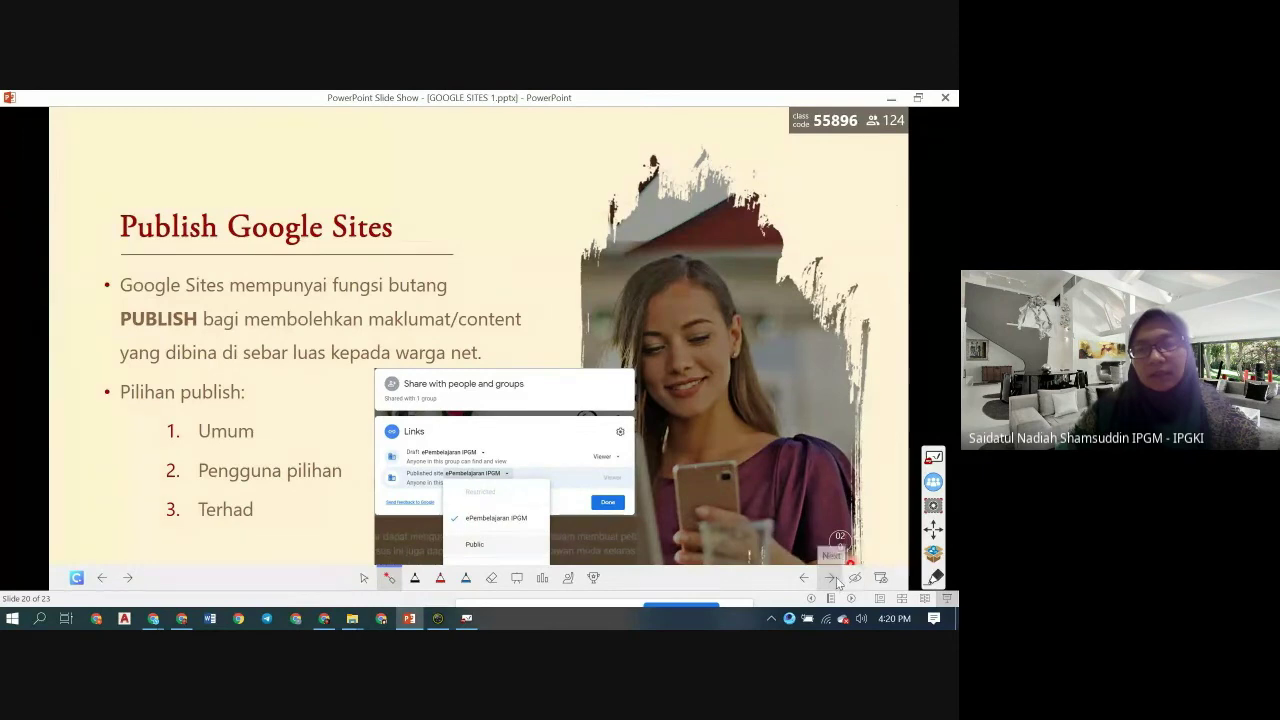
- Return to the site editor in Chrome, start publishing the site and set its web address to pastri
click(181, 620)
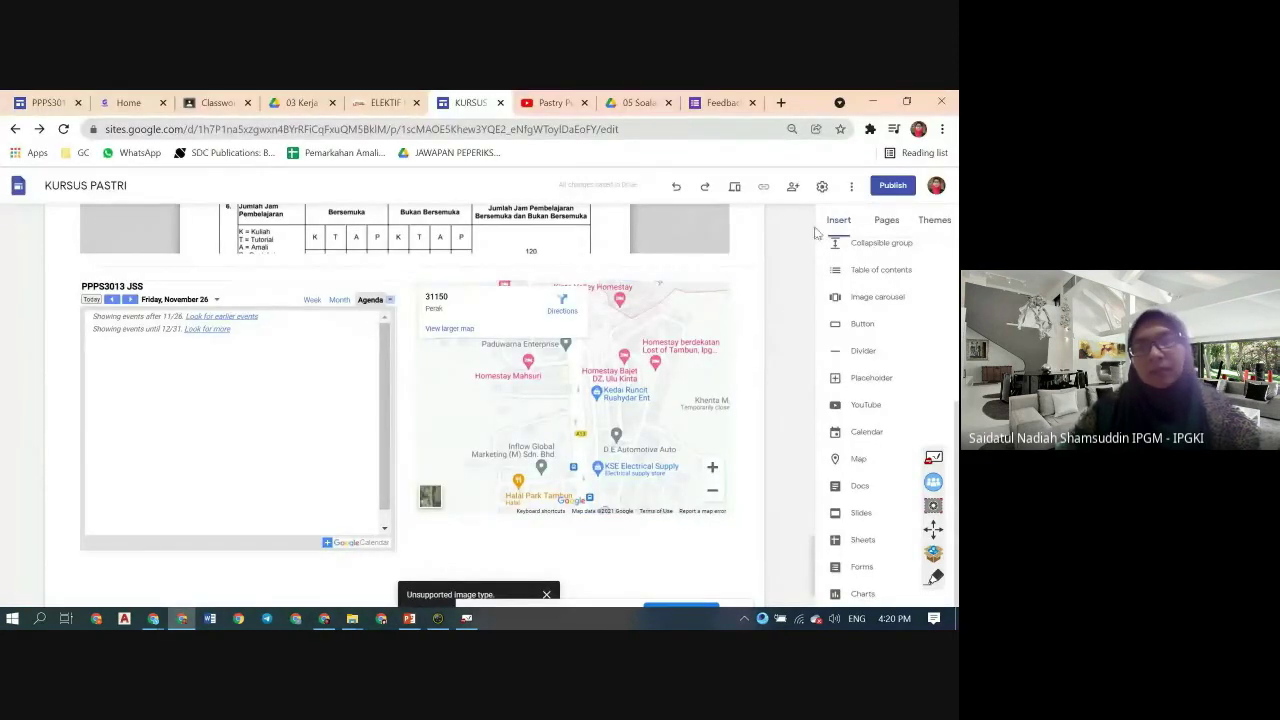
click(890, 188)
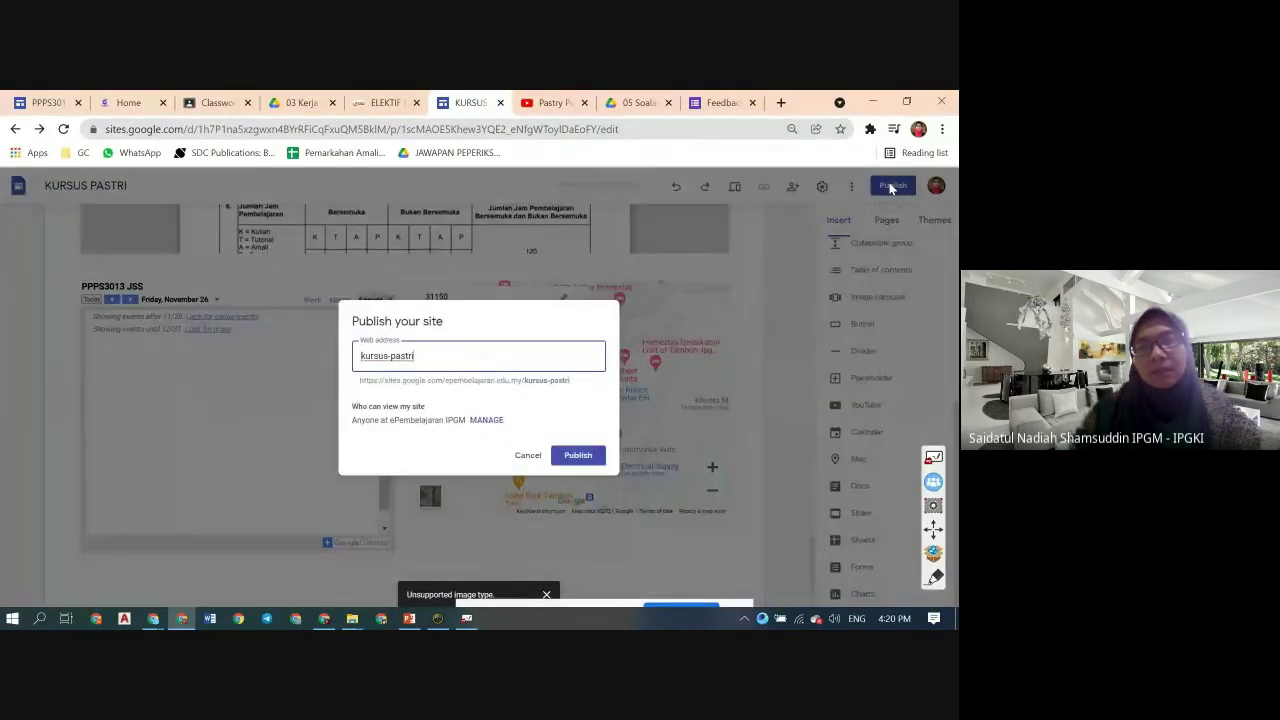
drag(428, 355, 331, 362)
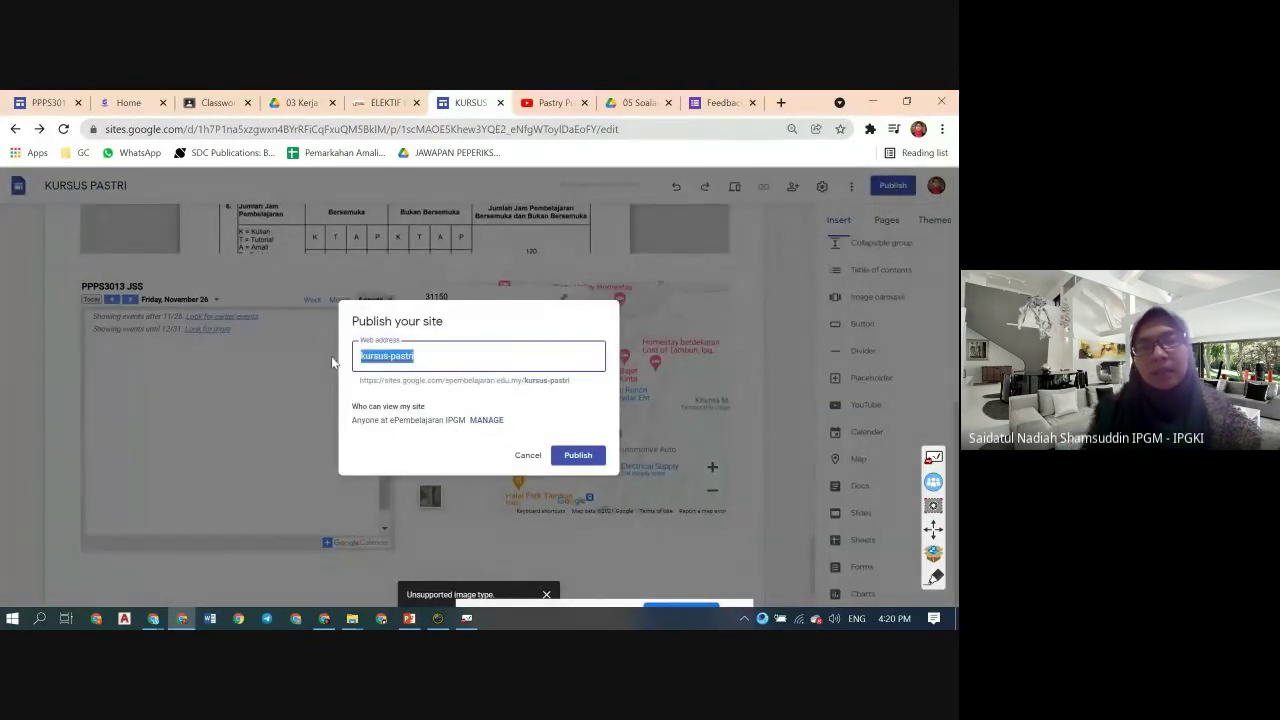
click(431, 357)
drag(431, 357, 360, 362)
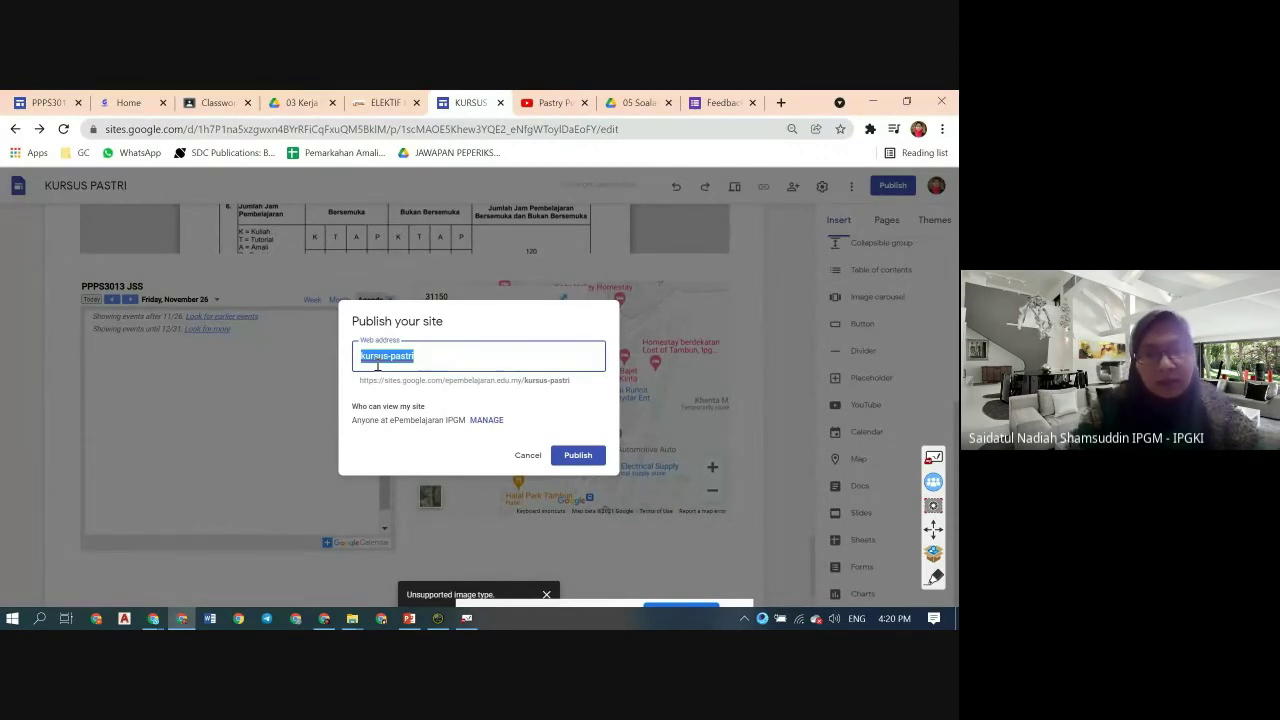
key(BackSpace)
text(pastri)
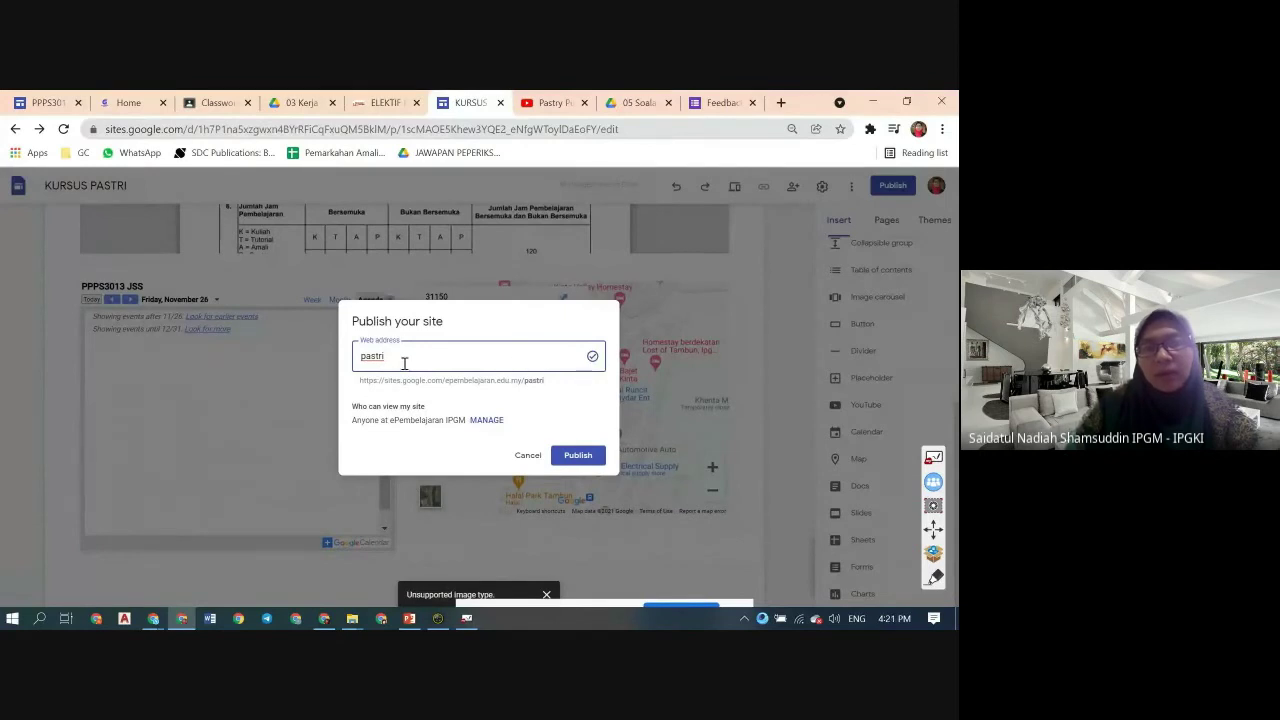
drag(404, 363, 363, 359)
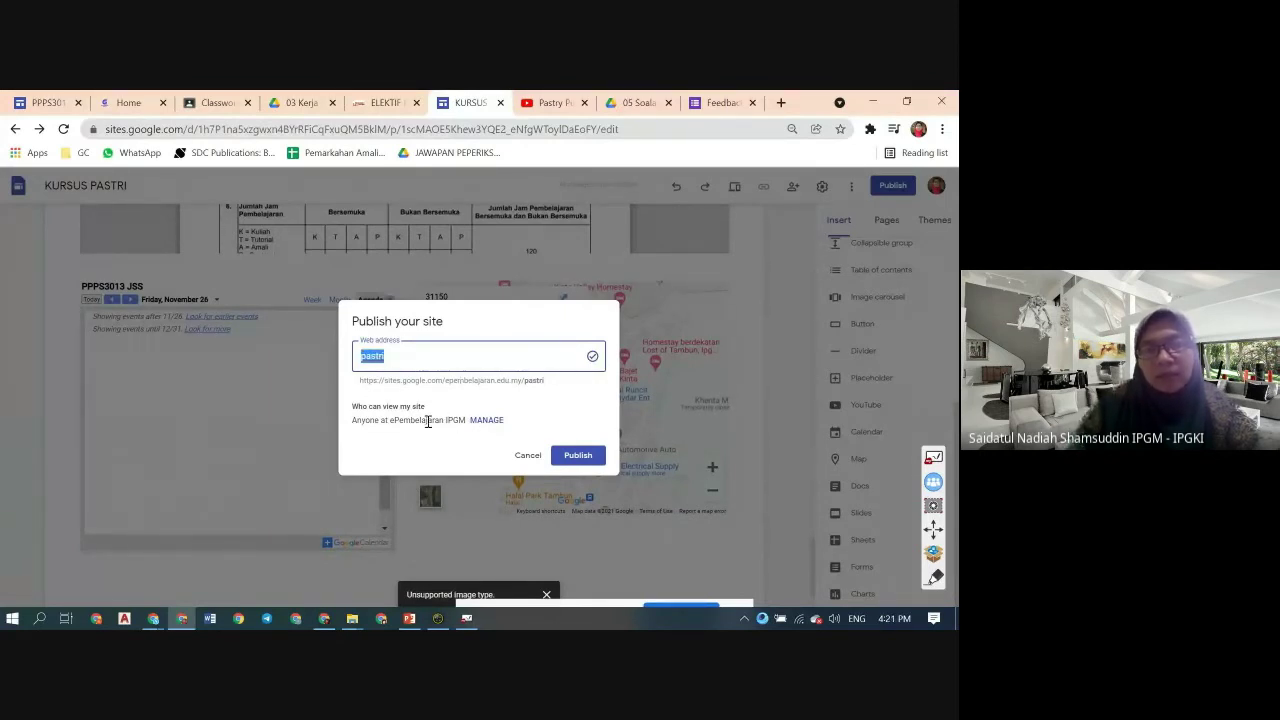
- Review the draft link's sharing options and set the published site's access to Public
click(485, 422)
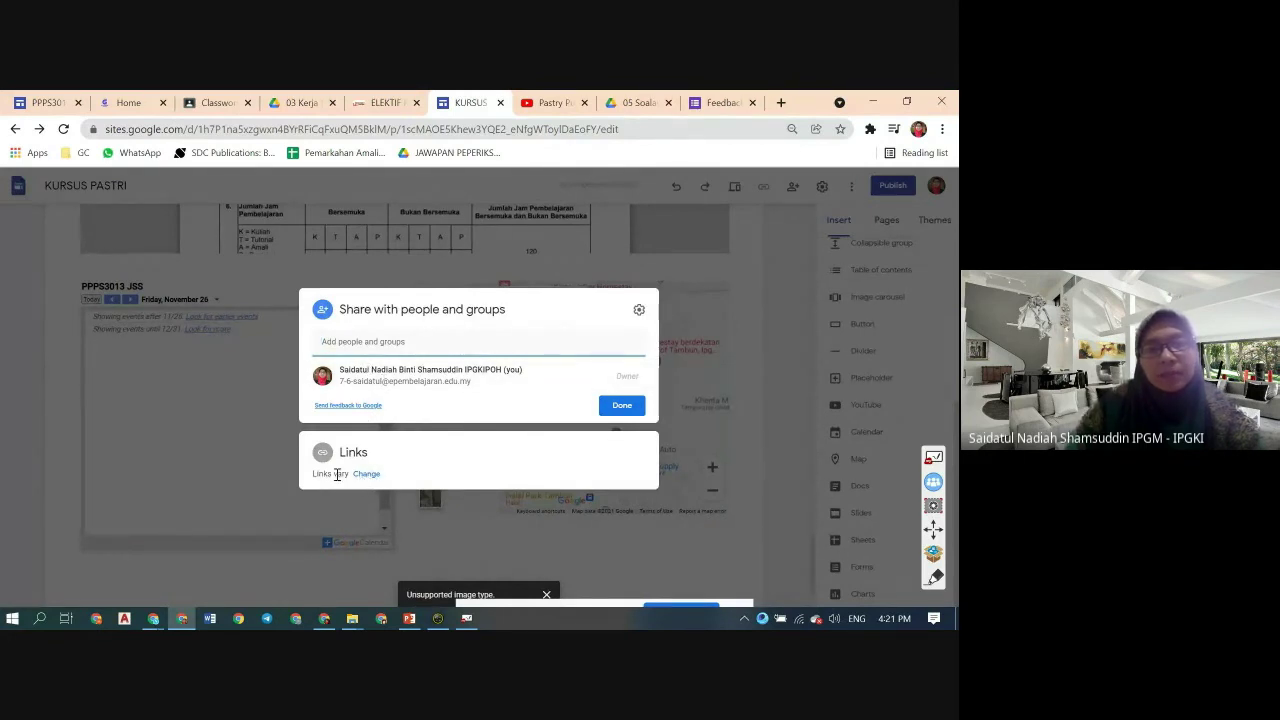
click(366, 475)
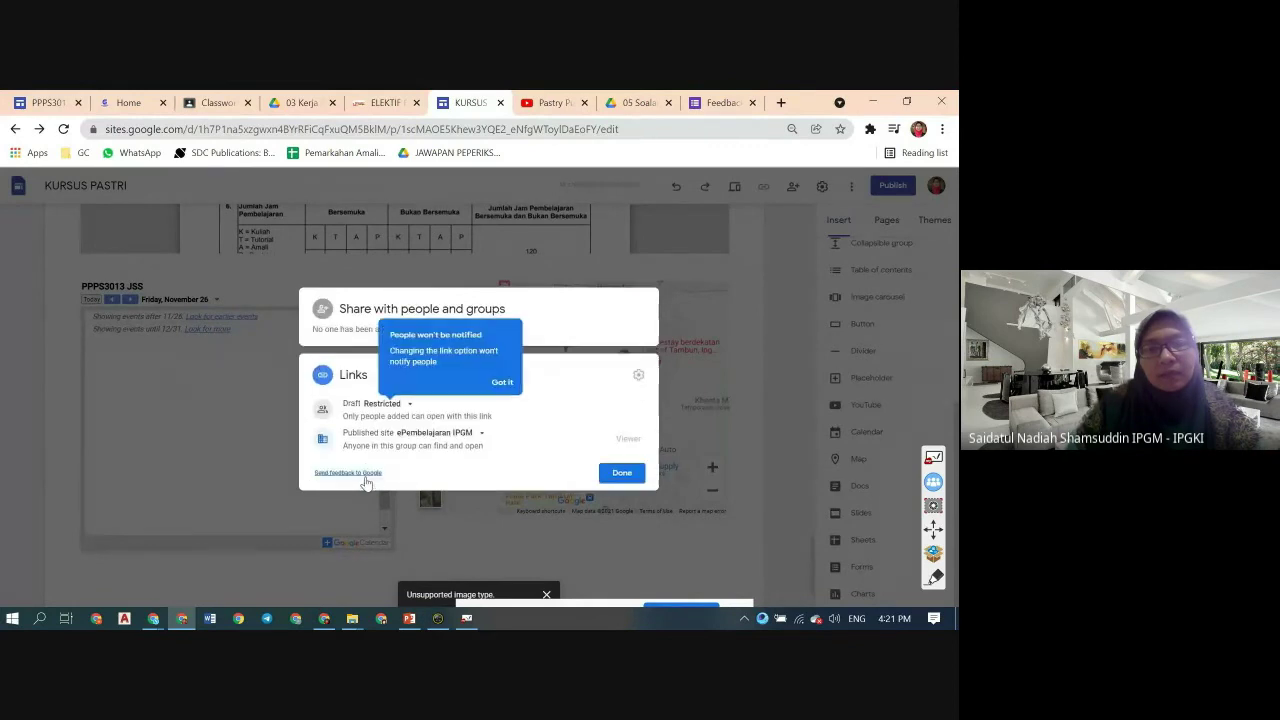
click(409, 405)
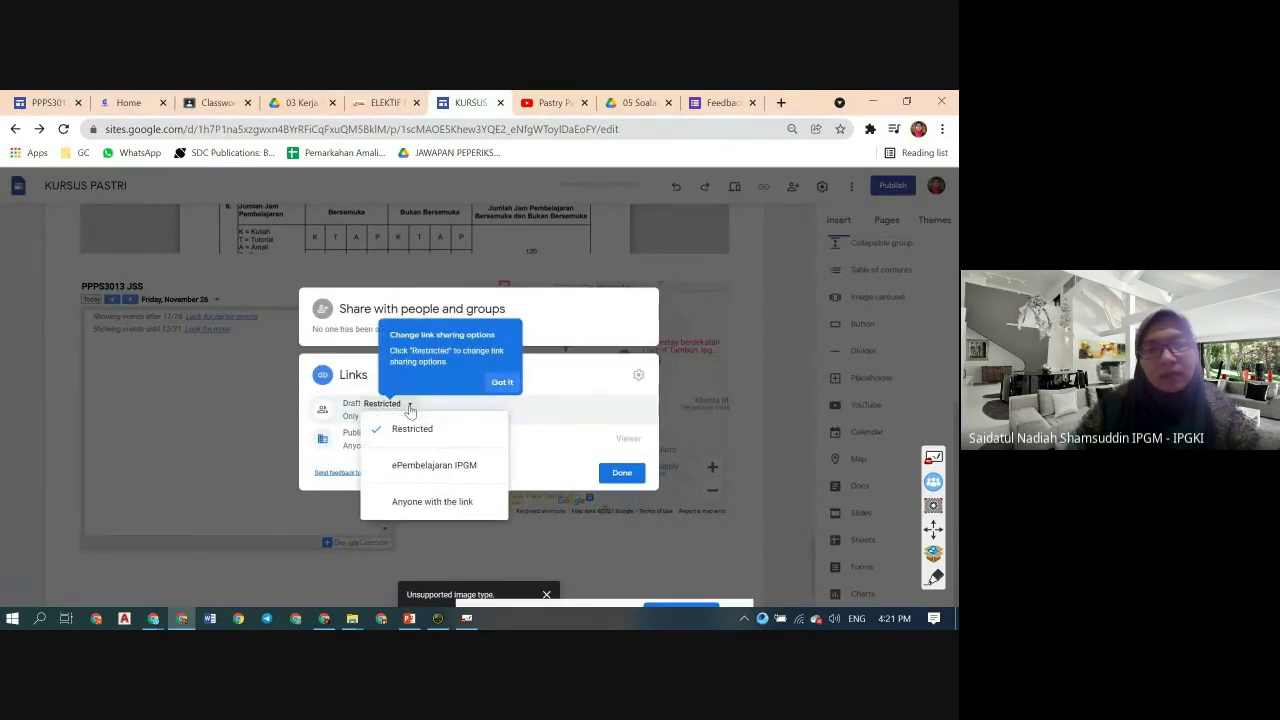
click(352, 405)
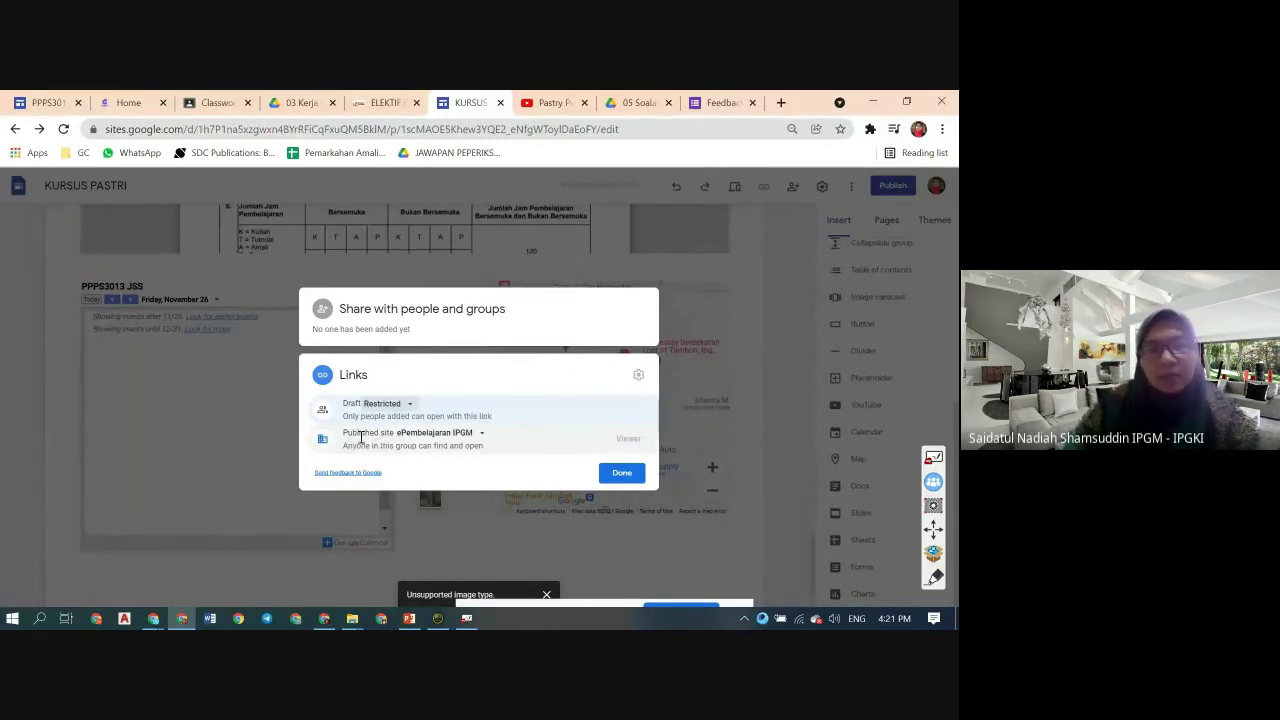
click(481, 434)
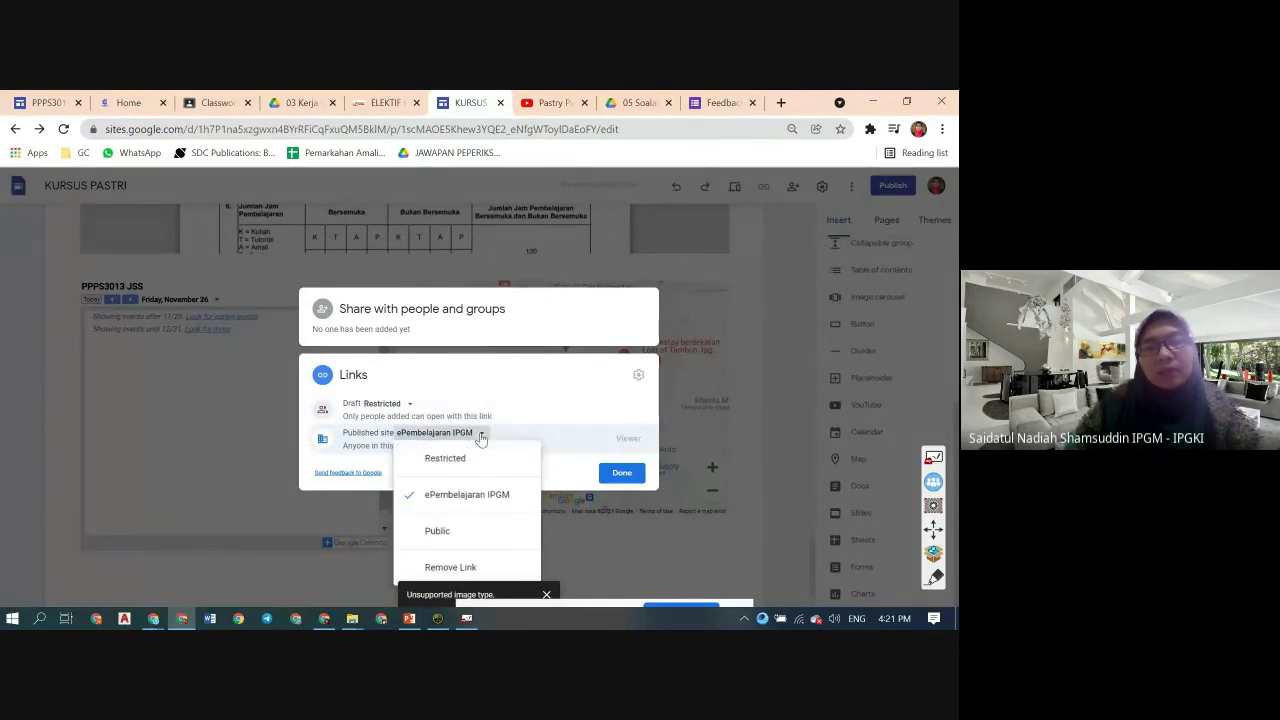
click(444, 532)
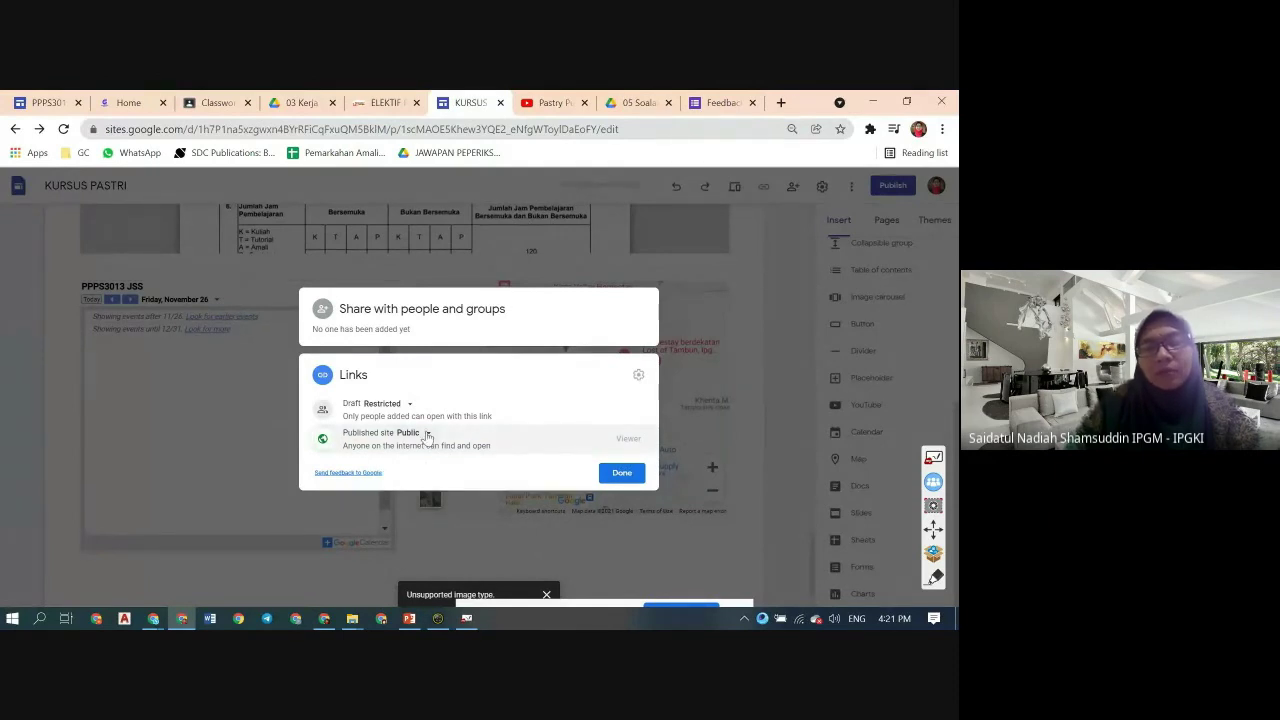
click(622, 475)
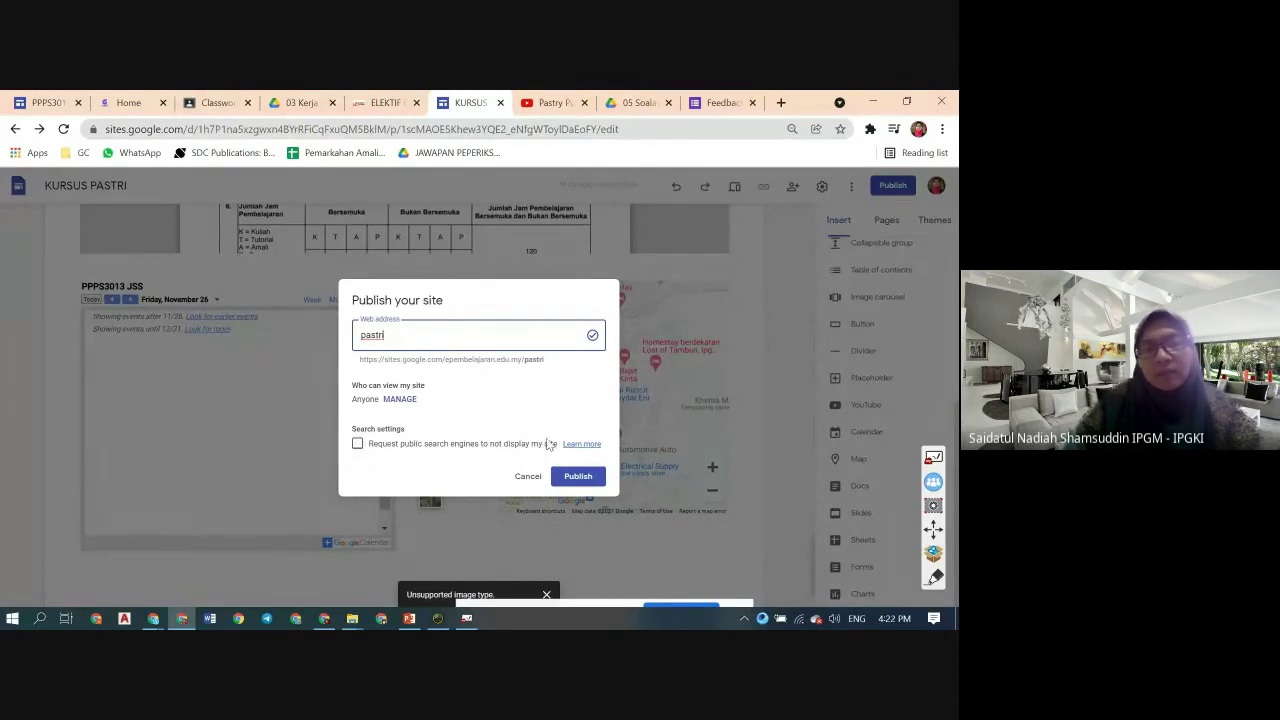
- Publish the site, dismiss the unsupported image notice and open the published site
click(575, 477)
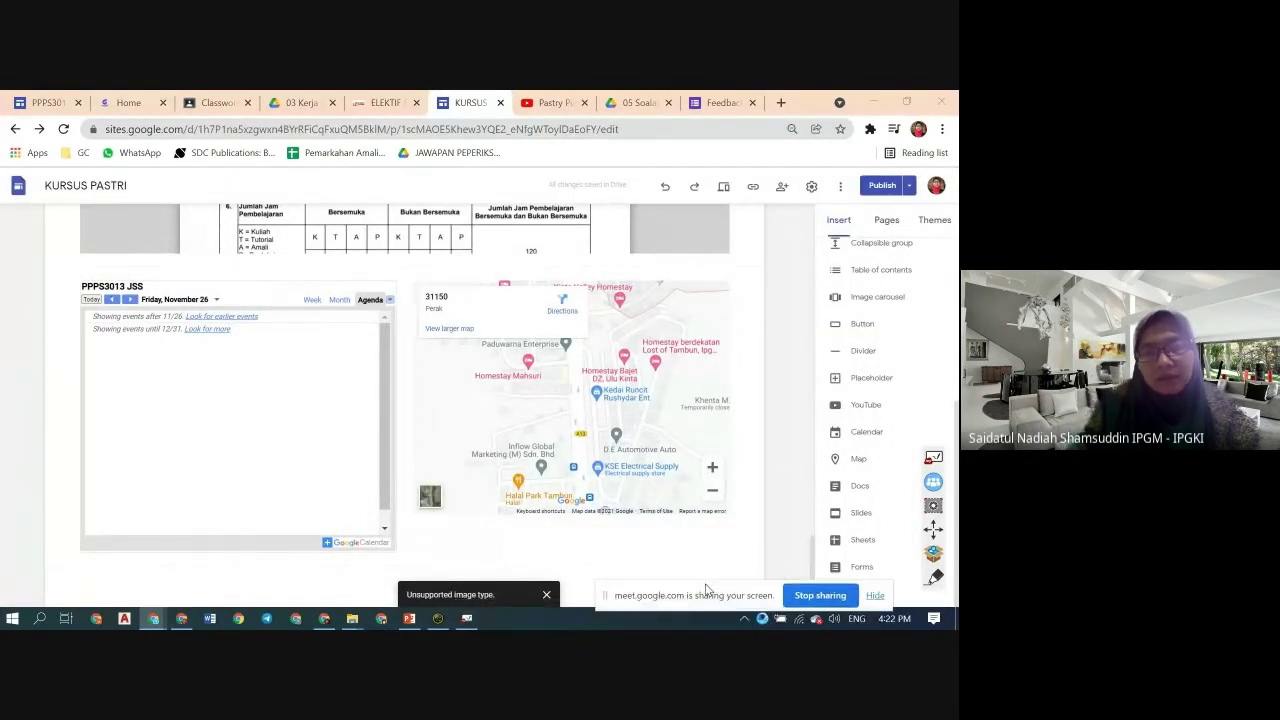
click(545, 595)
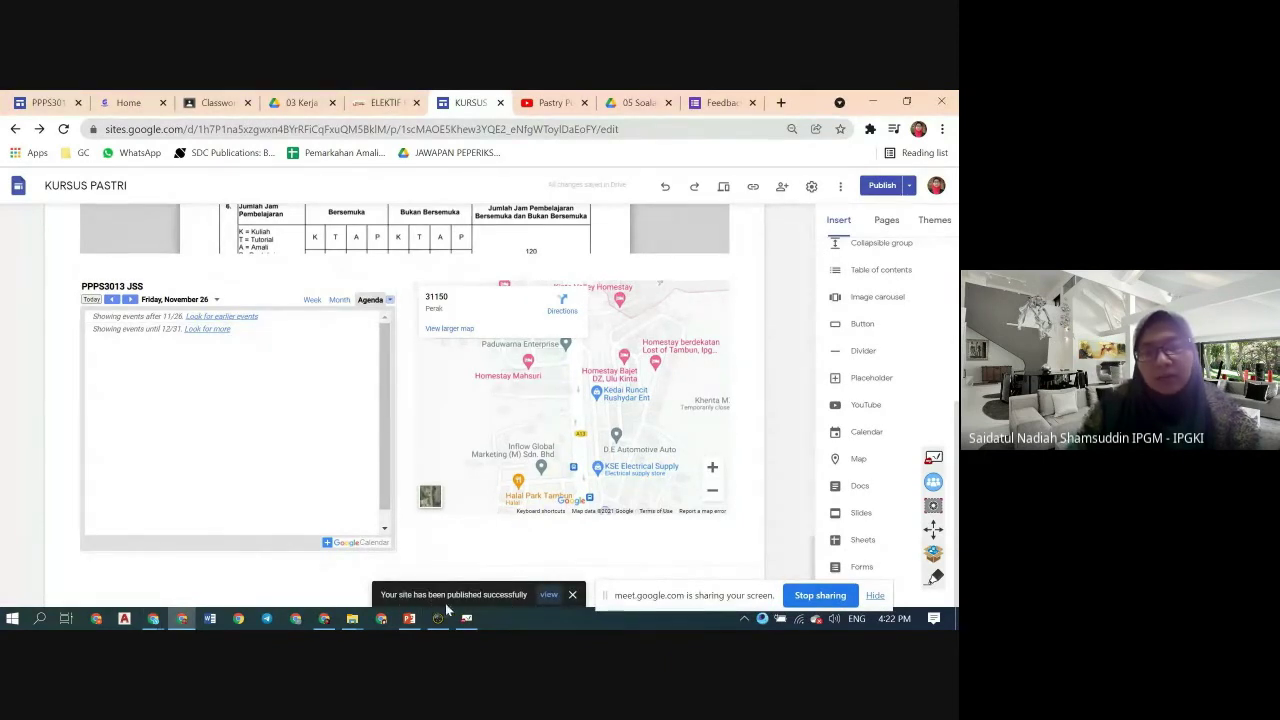
click(547, 596)
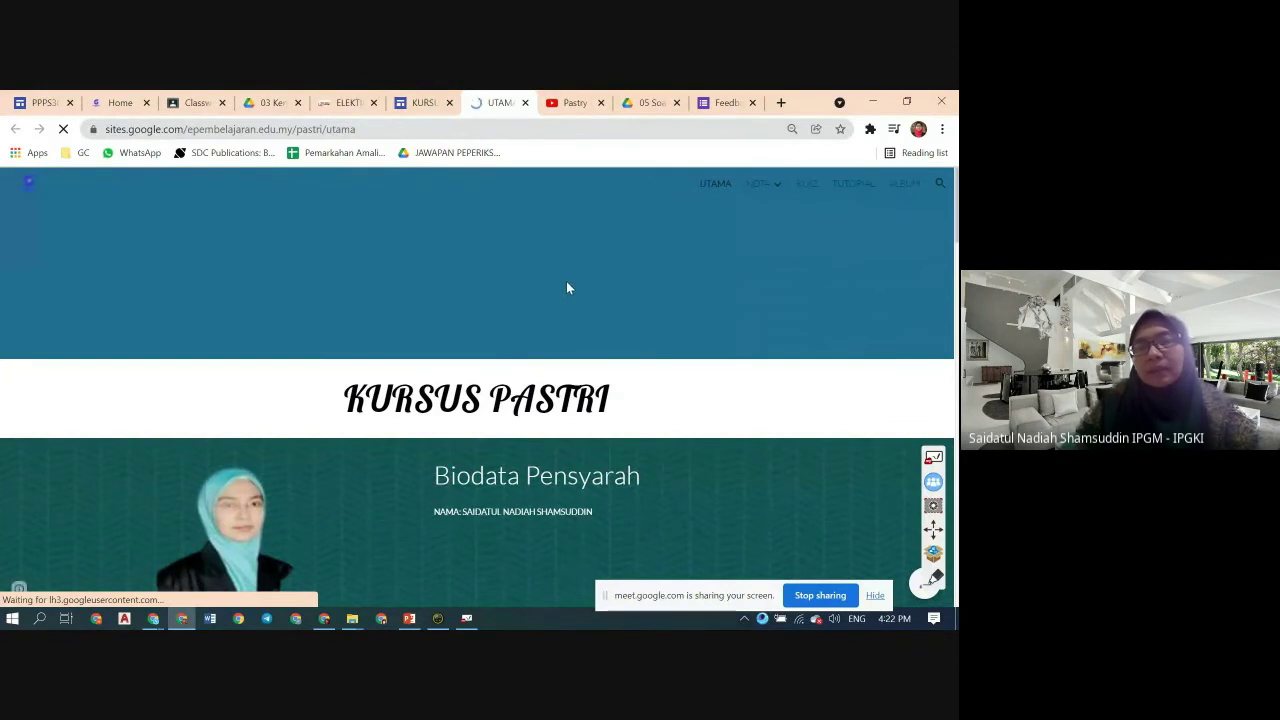
- Look through the published UTAMA page, highlight its web address and return to the KURSUS PASTRI editor
scroll(567, 288, down, 5)
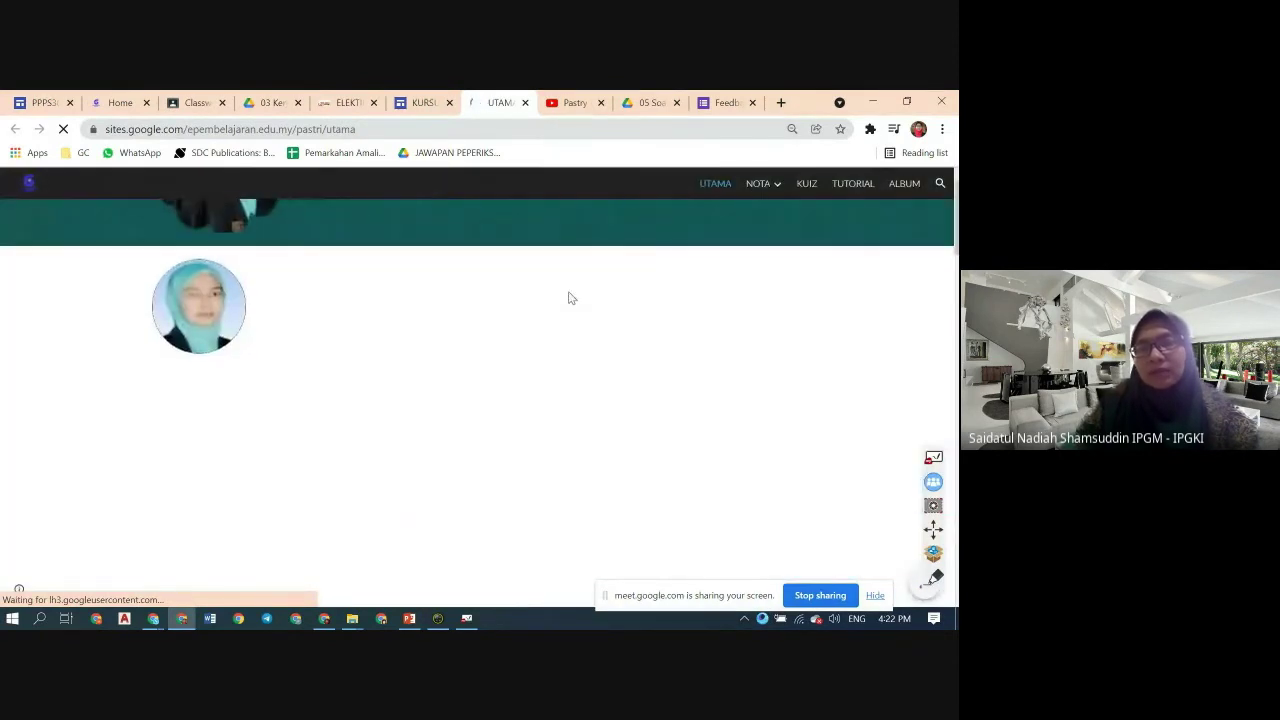
scroll(570, 297, down, 8)
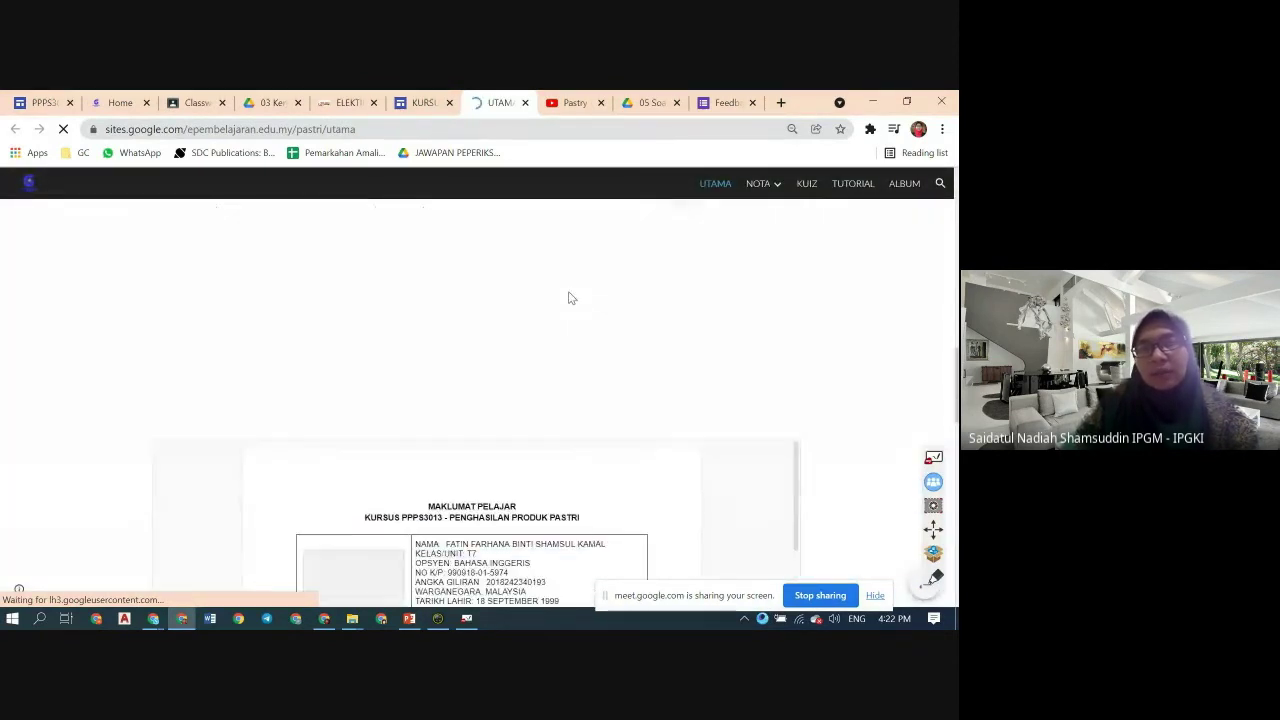
scroll(568, 298, down, 3)
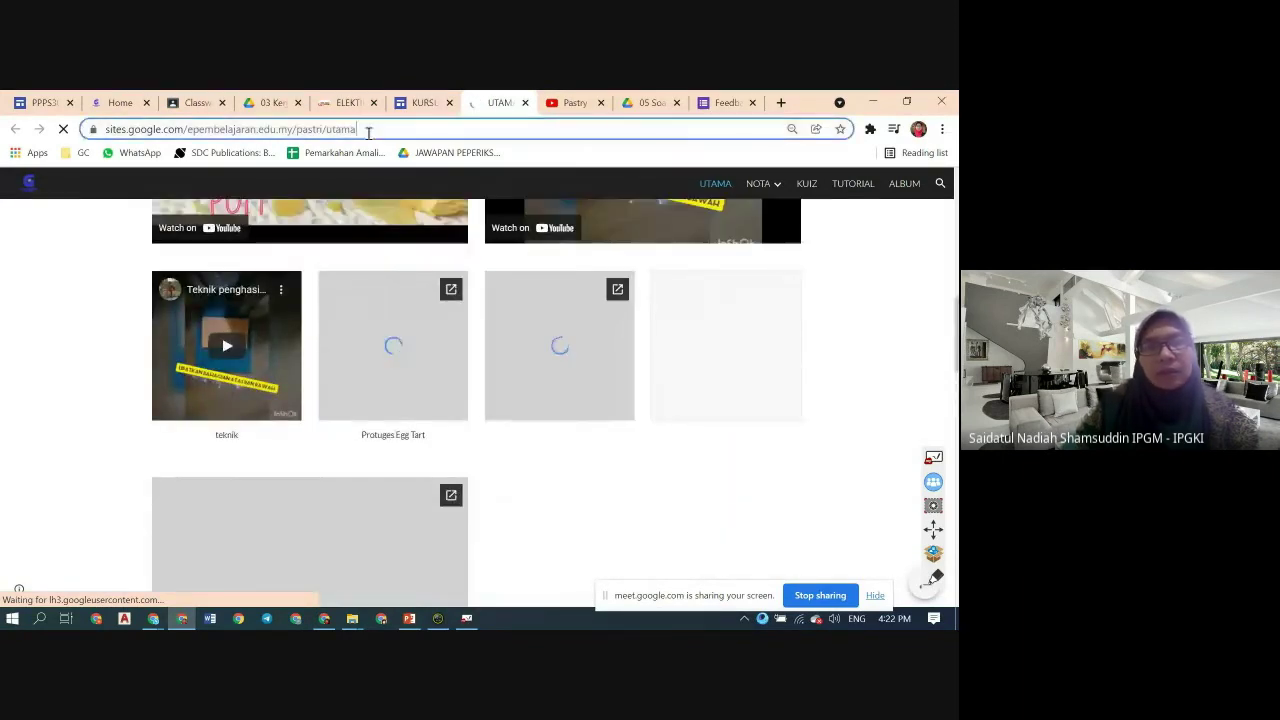
drag(368, 132, 100, 131)
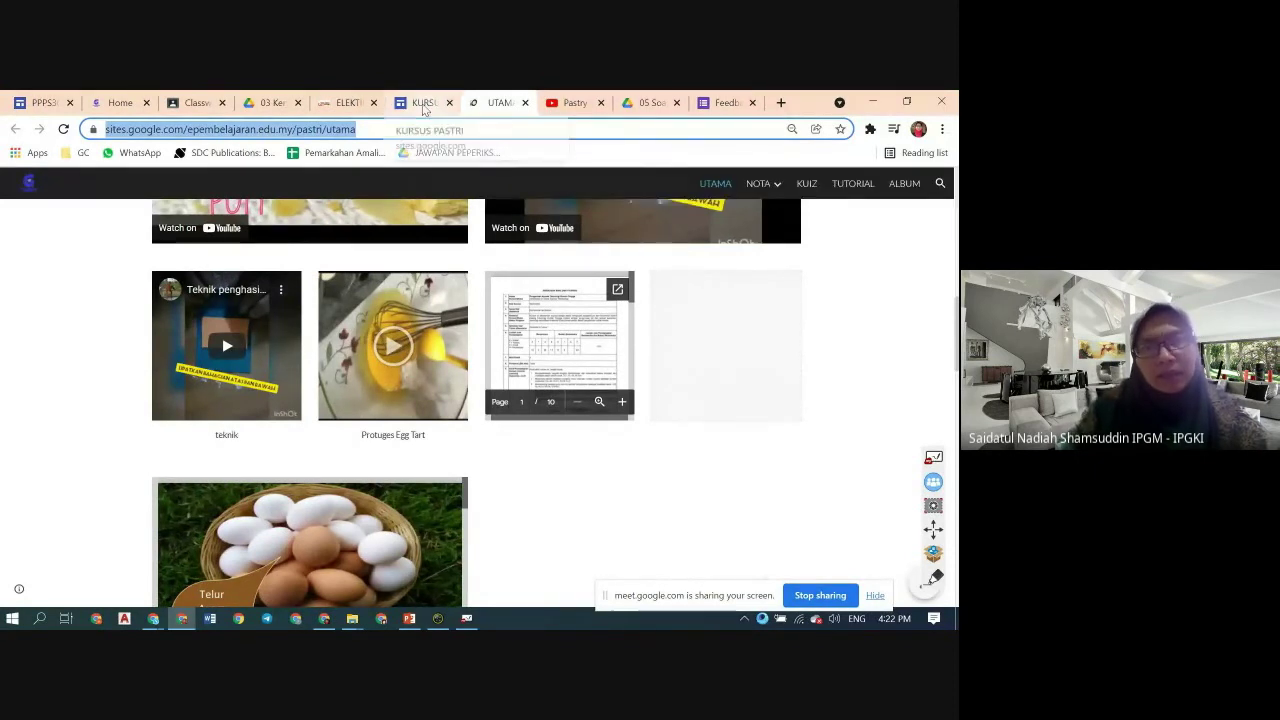
click(424, 104)
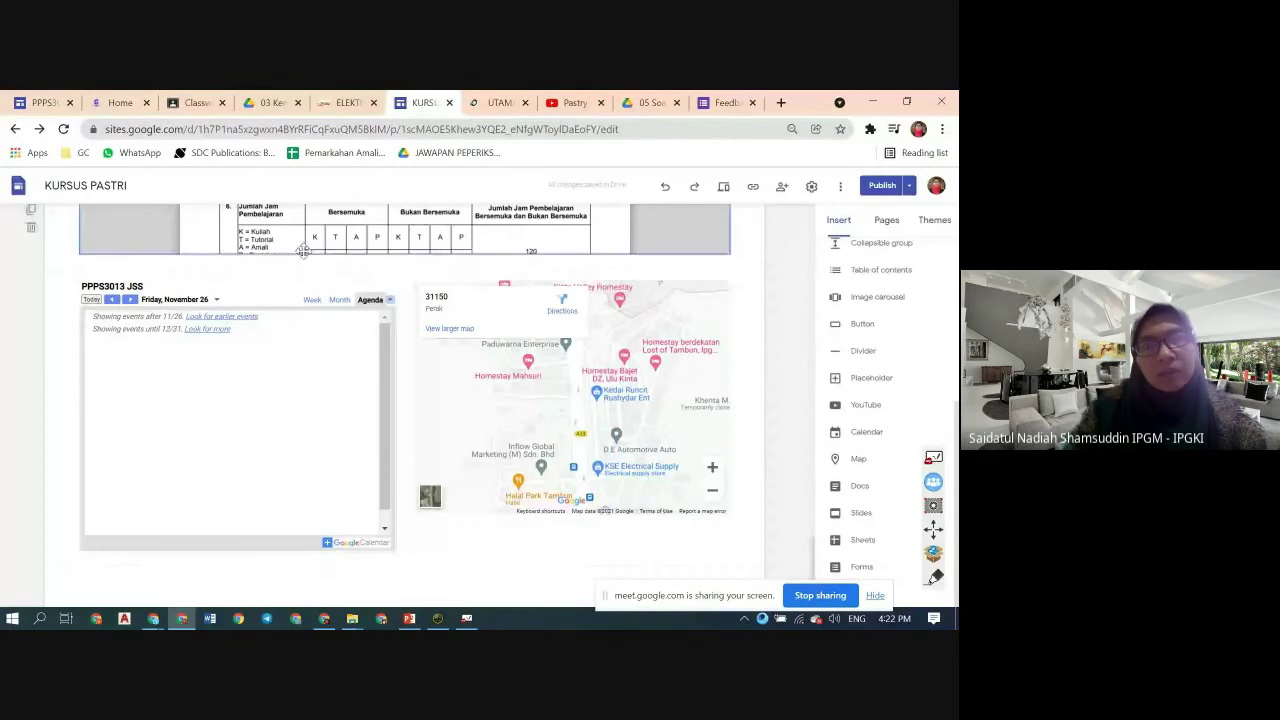
- Copy the published KURSUS PASTRI site link and send it to a contact's chat in WhatsApp Web
click(756, 188)
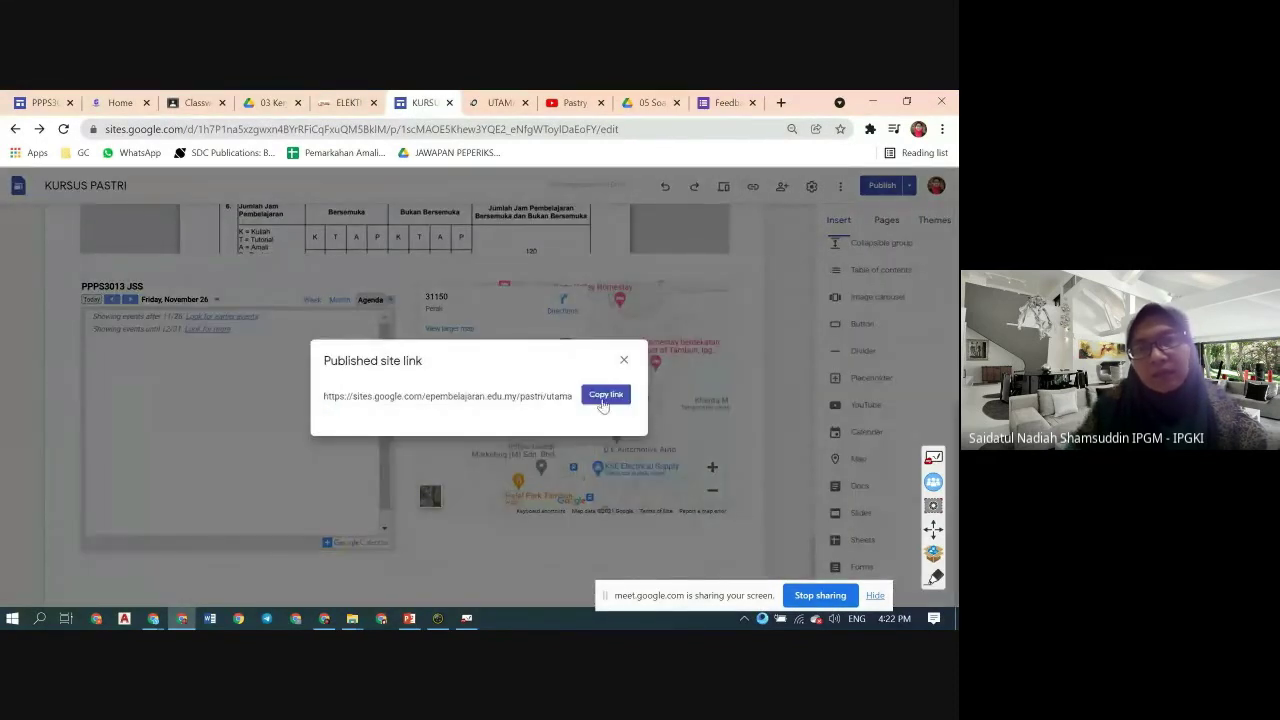
click(603, 396)
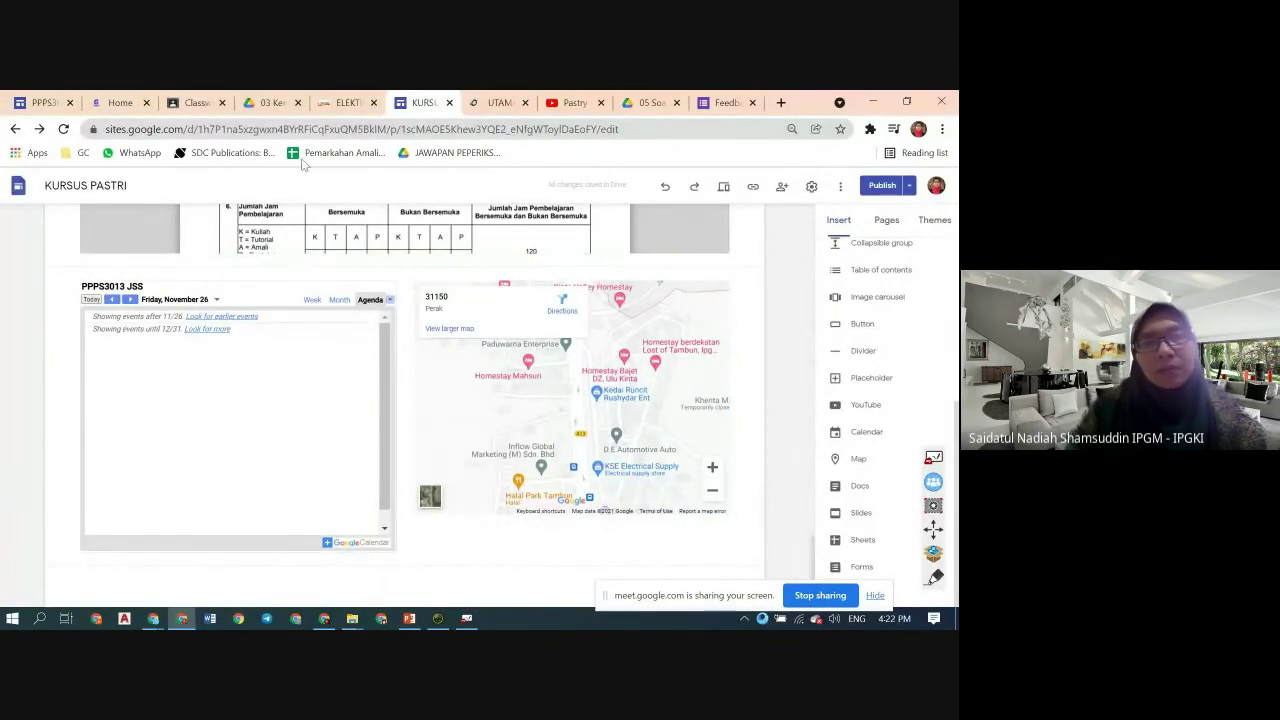
mouse_move(153, 618)
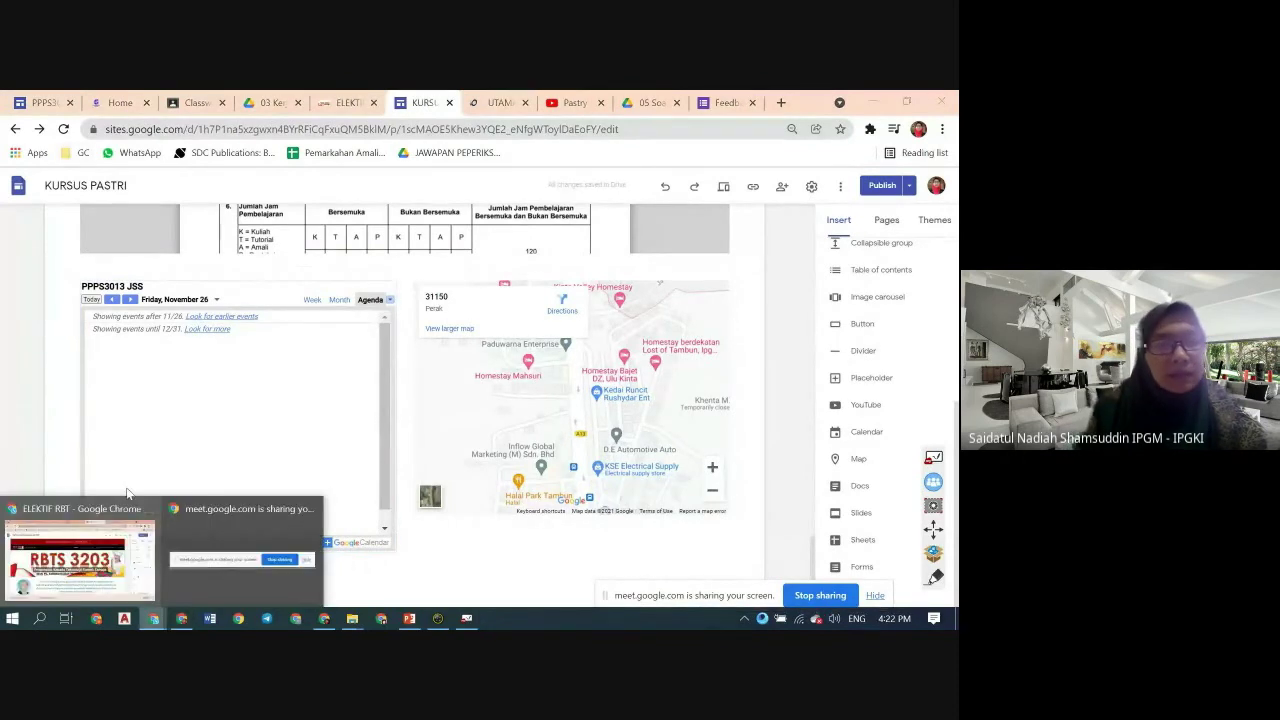
click(78, 510)
click(312, 102)
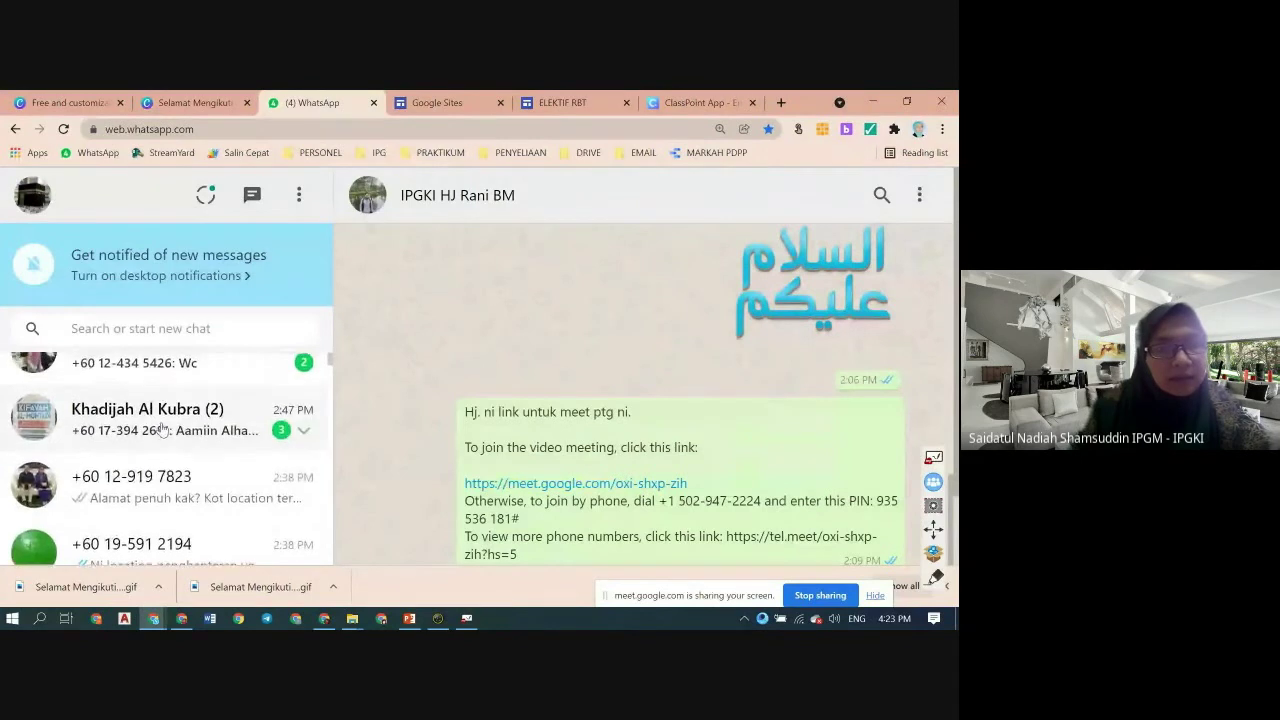
click(183, 525)
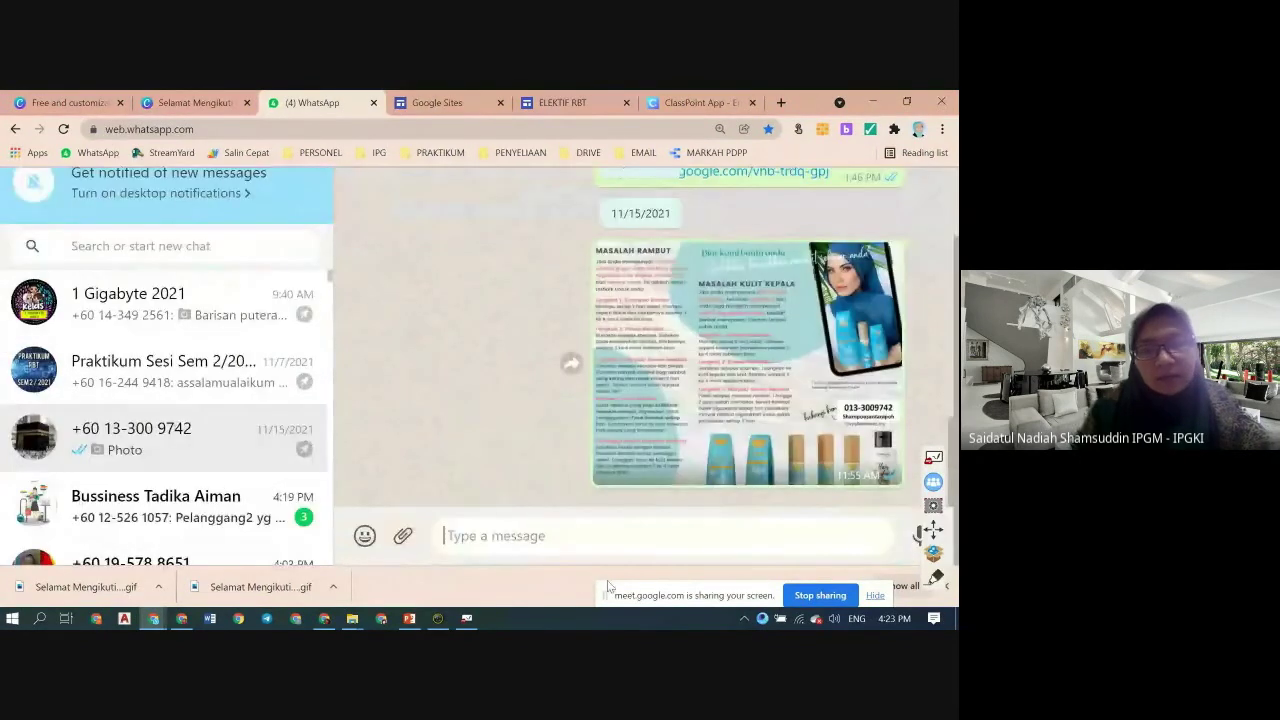
key(ctrl+v)
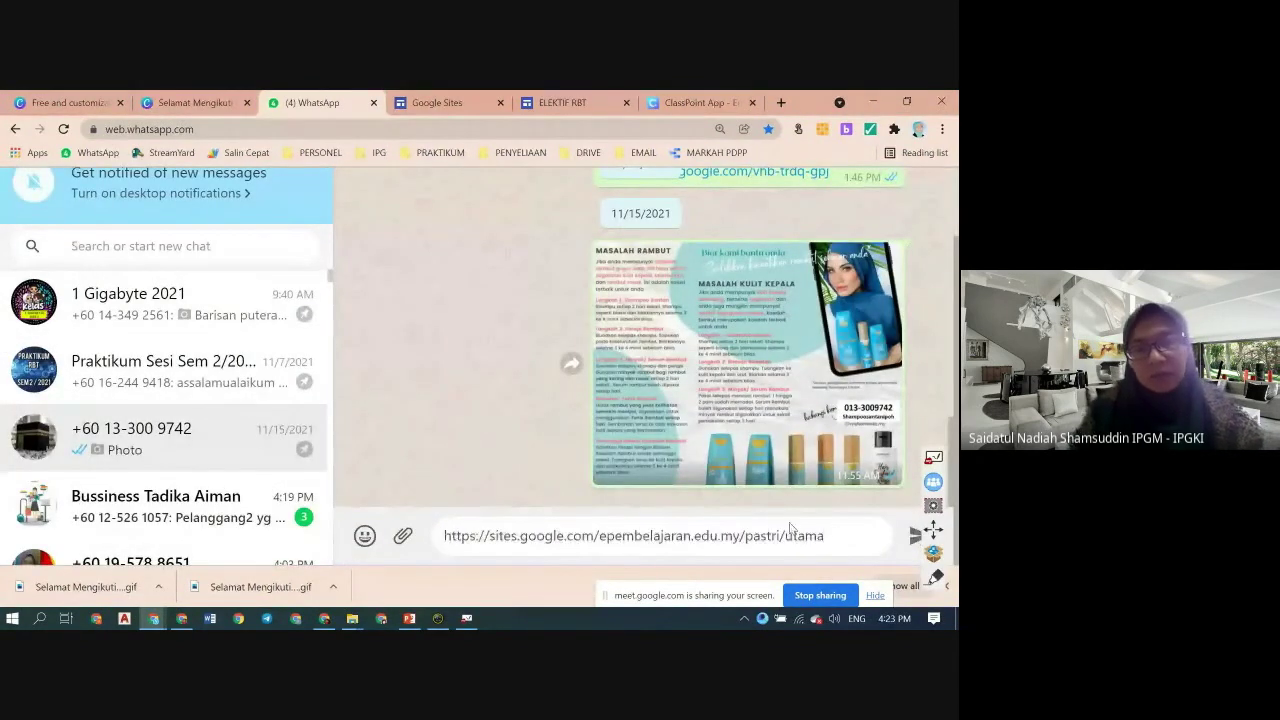
click(915, 536)
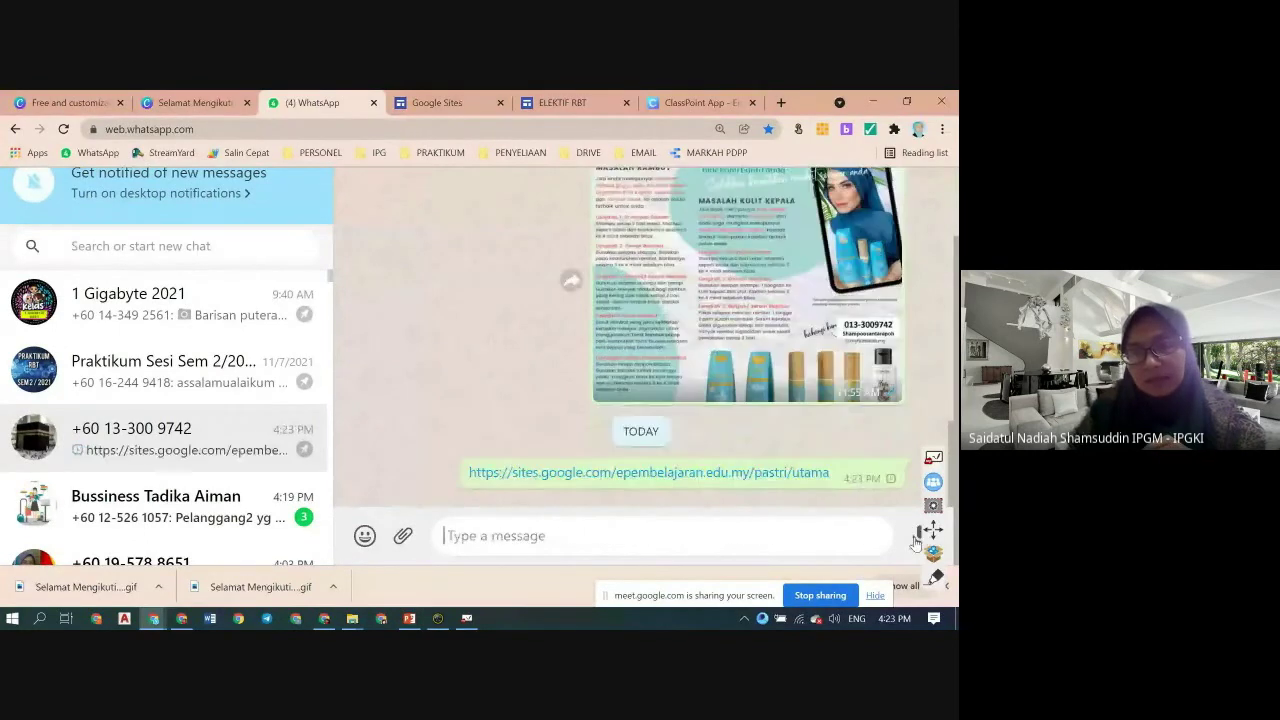
- Open the published site from the sent link and circle its browser tab icon with the red annotation pen
click(684, 474)
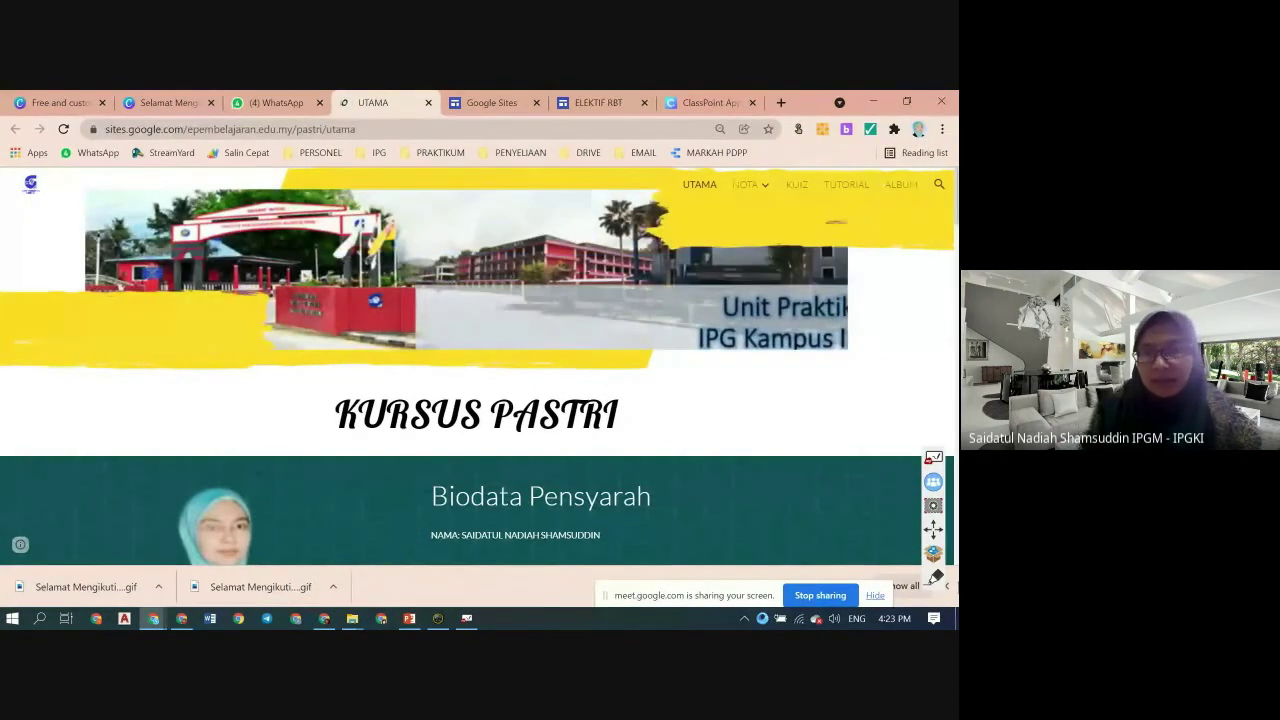
click(935, 578)
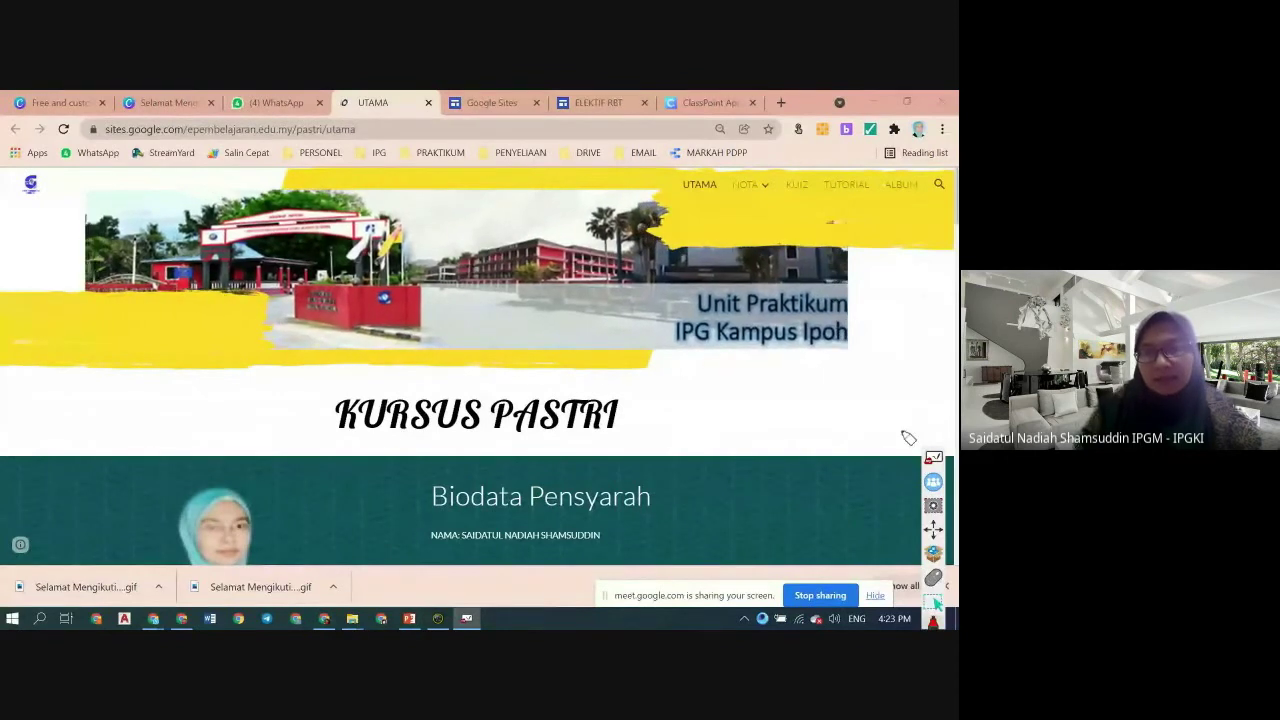
mouse_move(341, 95)
mouse_down()
mouse_move(338, 116)
mouse_move(343, 90)
mouse_move(358, 130)
mouse_up()
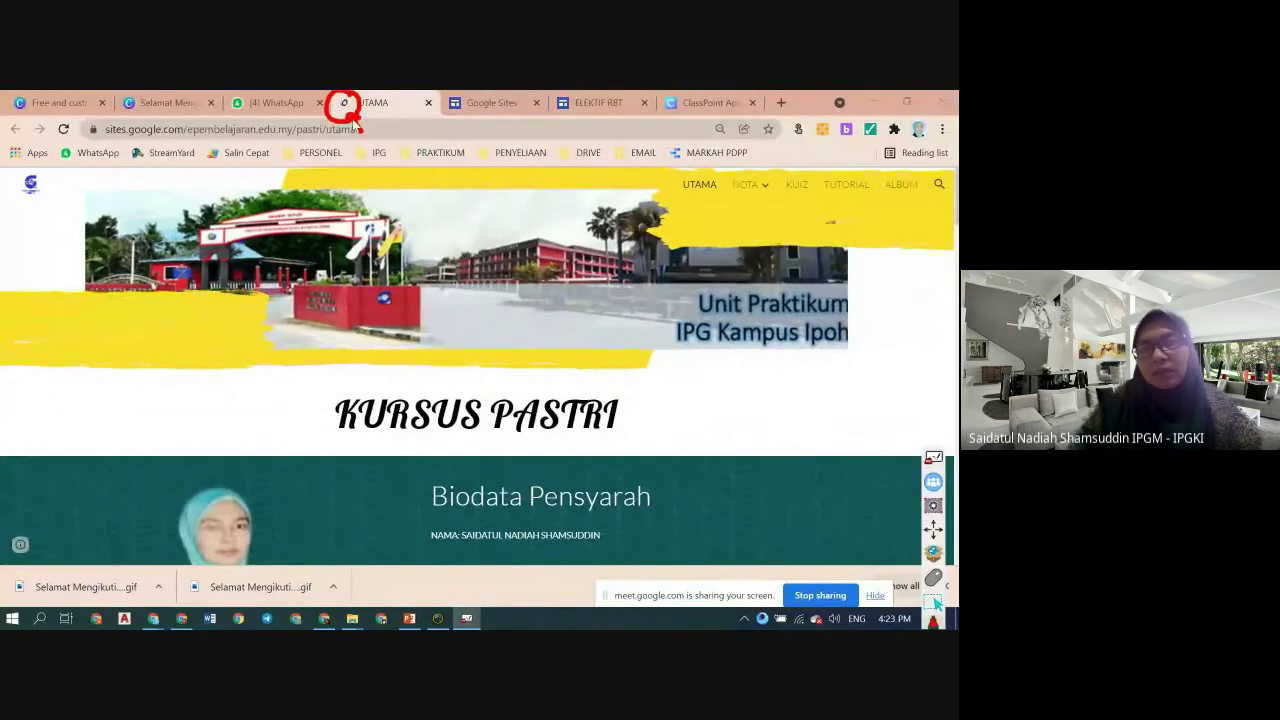
- Clear the pen annotation through whiteboard mode, switch to the PowerPoint slide show and dismiss the myViewBoard notice
click(935, 460)
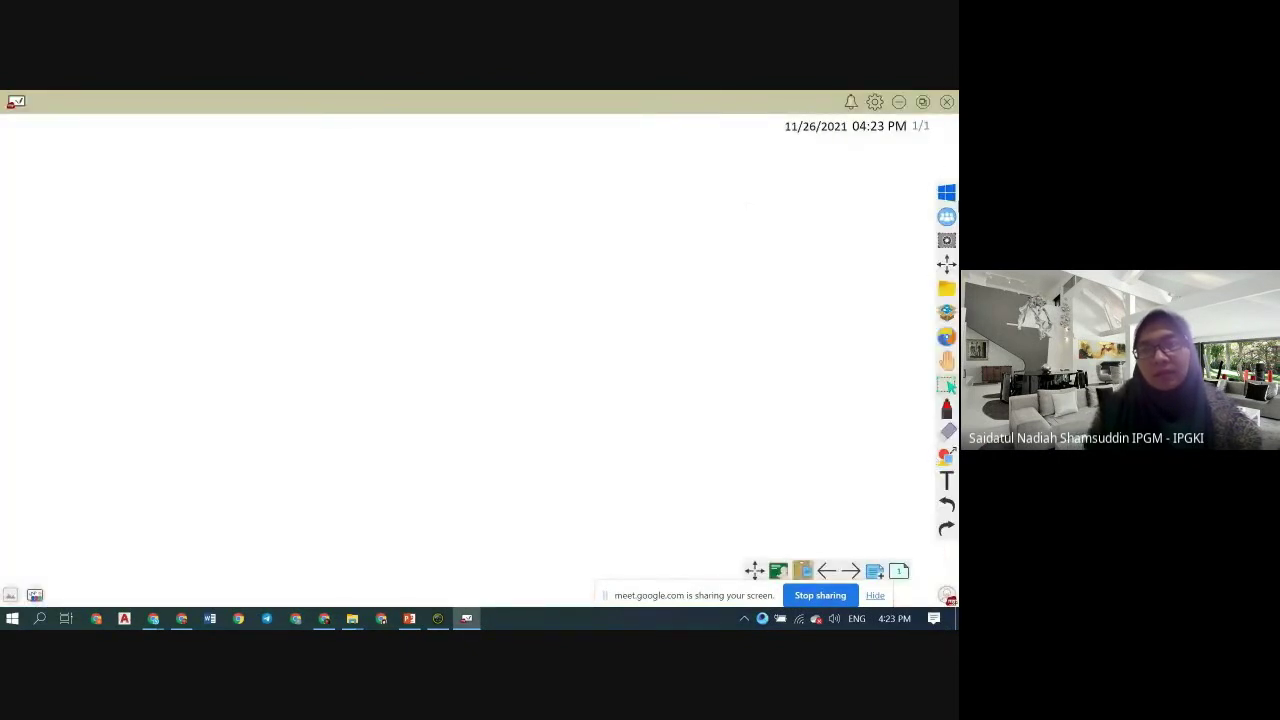
click(466, 619)
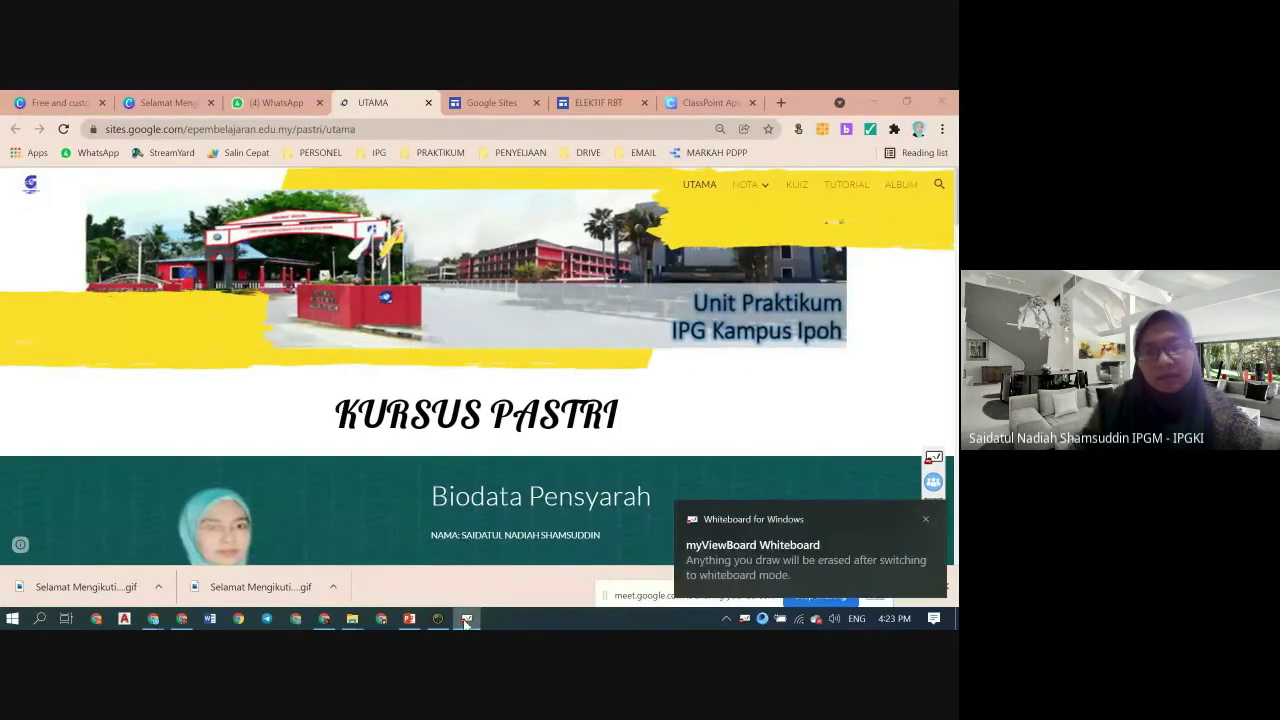
click(410, 619)
click(925, 519)
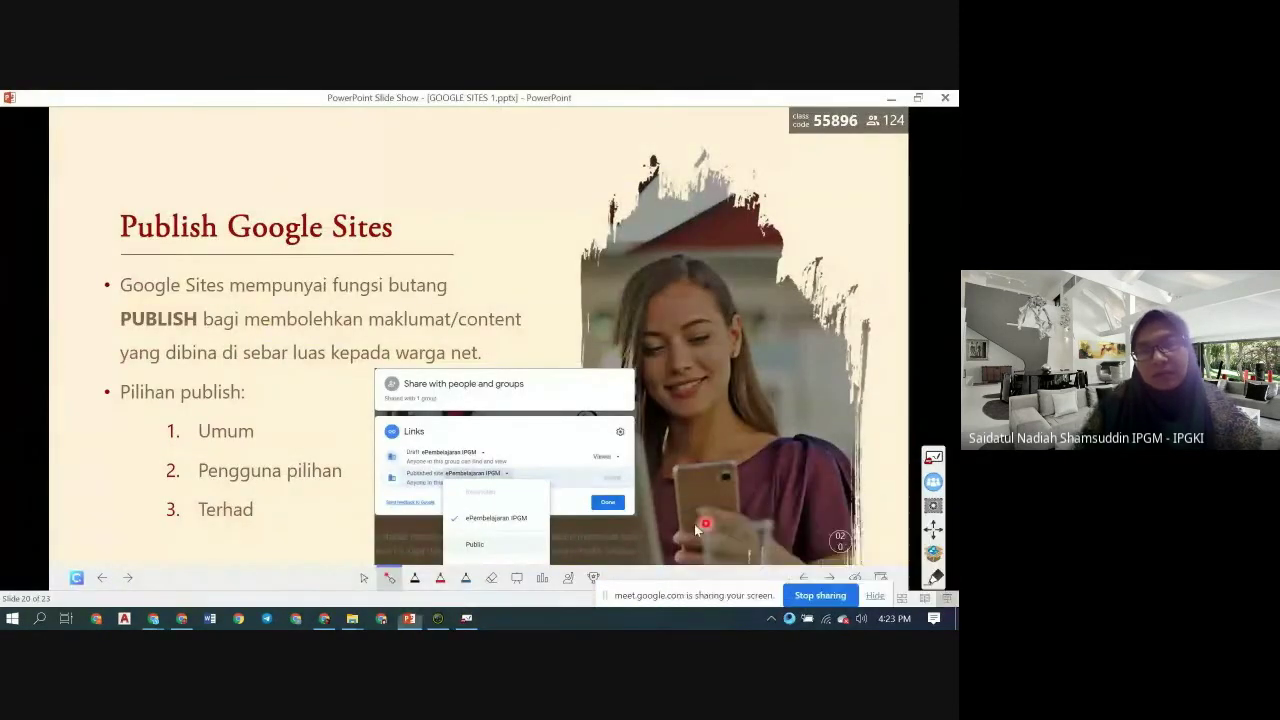
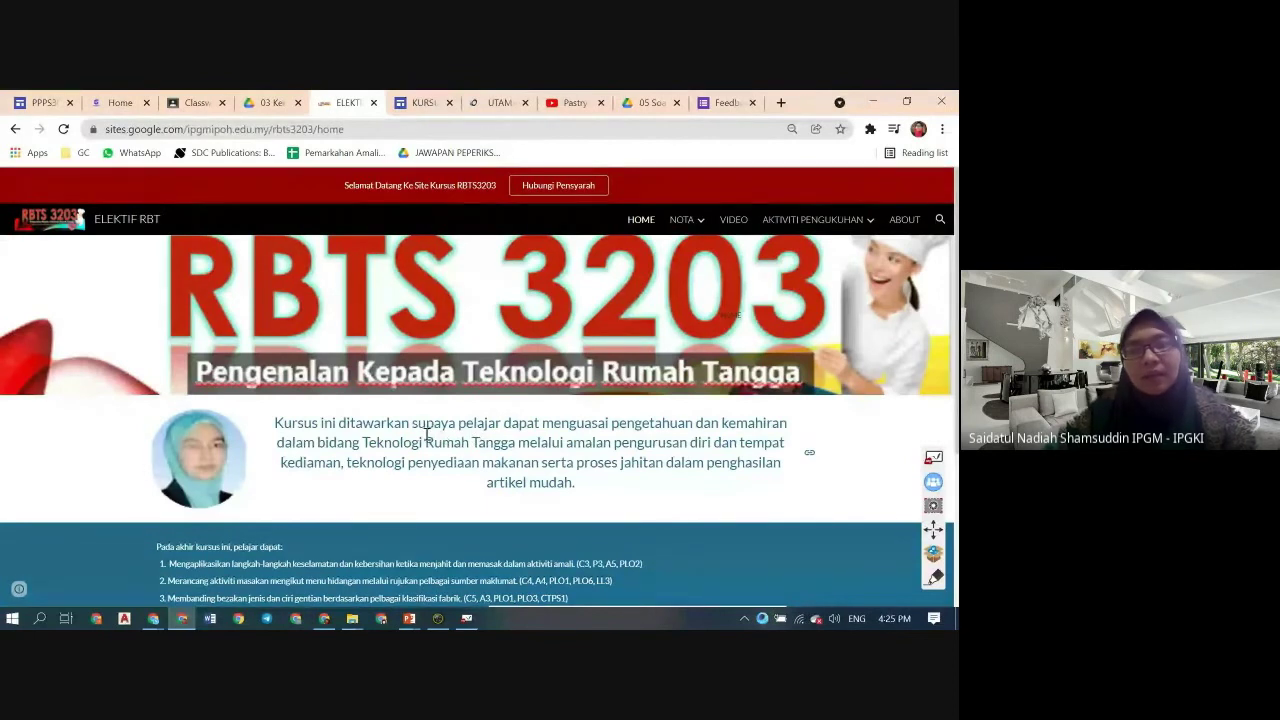
- Open the published PPPS3013 home page and review its course description, learning outcomes and lecturer information
click(117, 103)
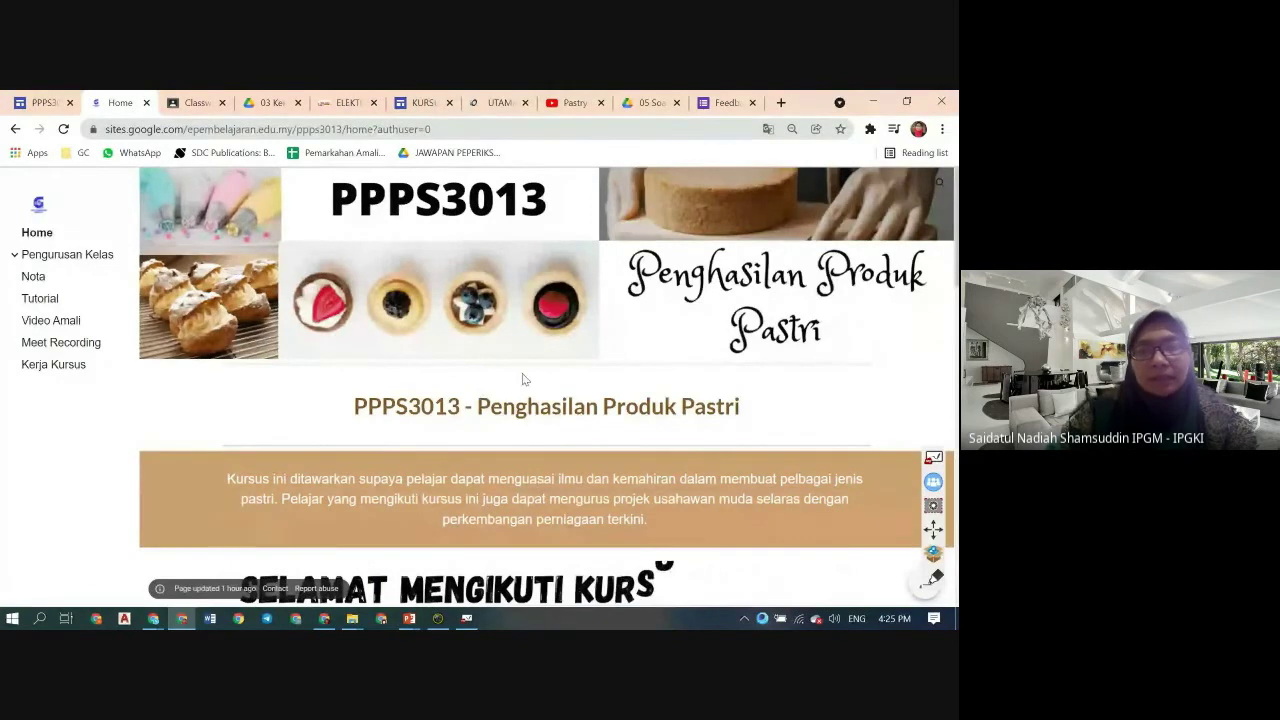
scroll(499, 381, down, 2)
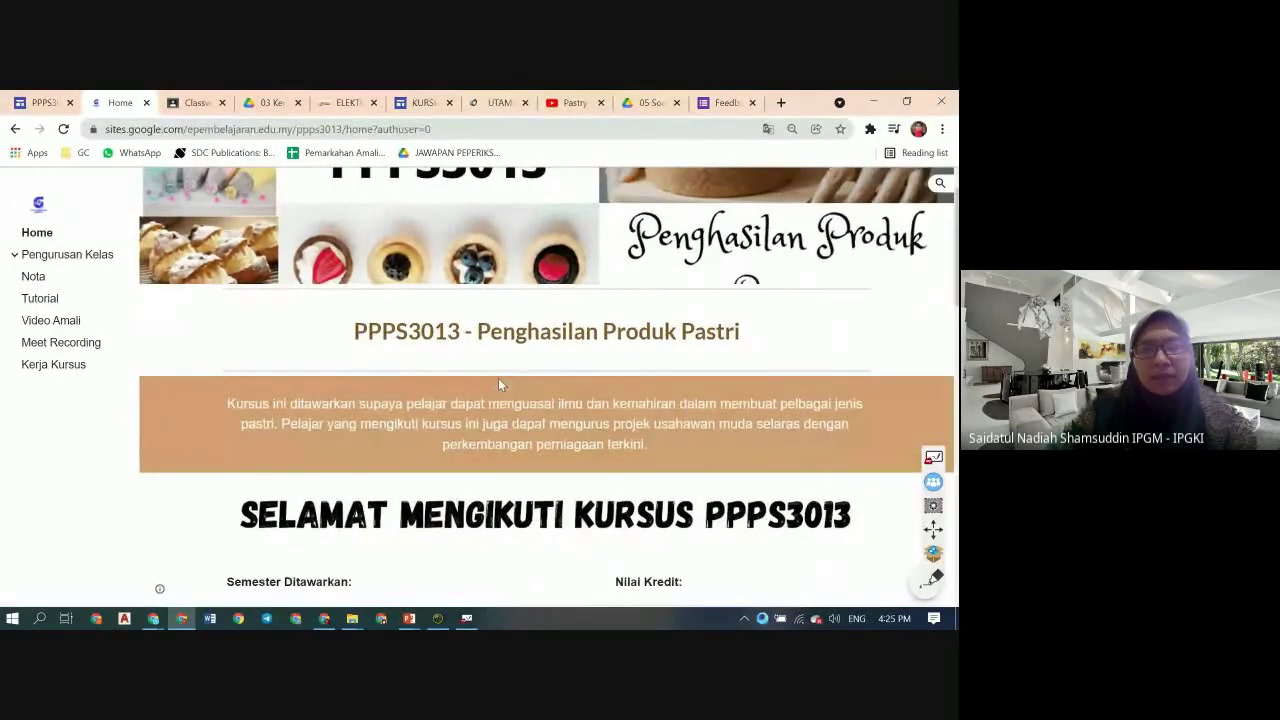
scroll(499, 383, down, 2)
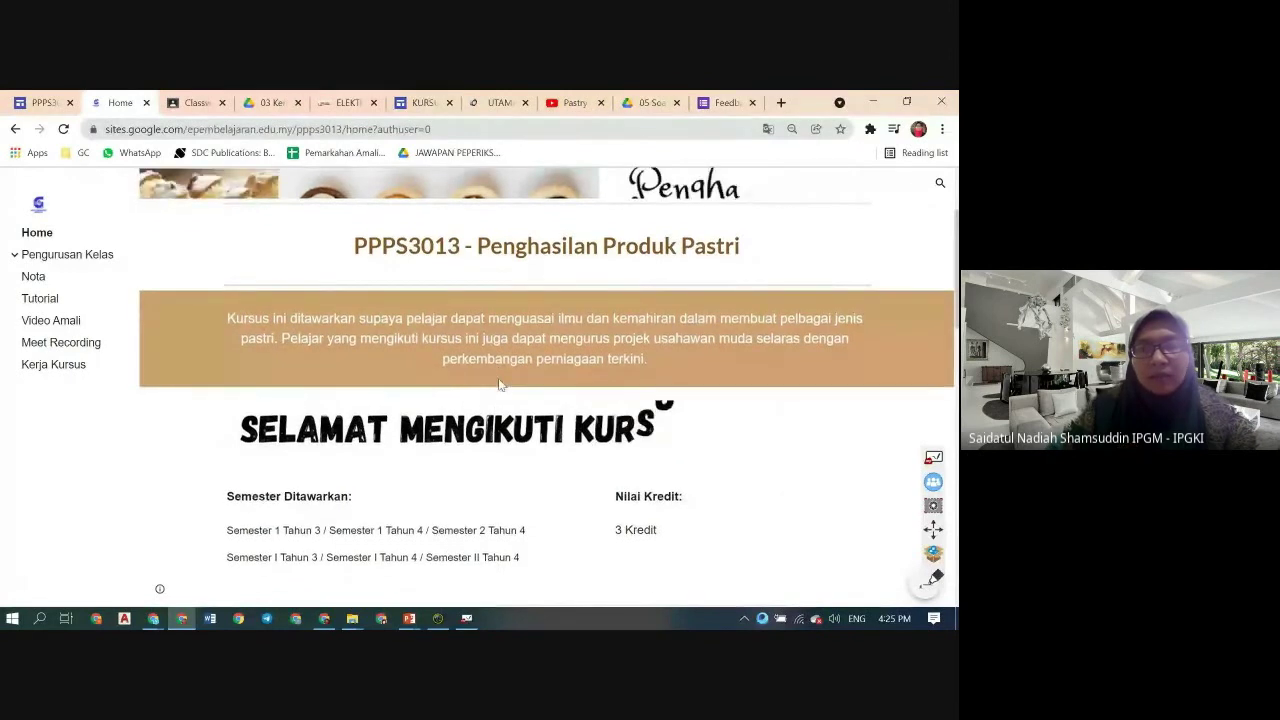
scroll(499, 383, down, 5)
scroll(499, 383, down, 6)
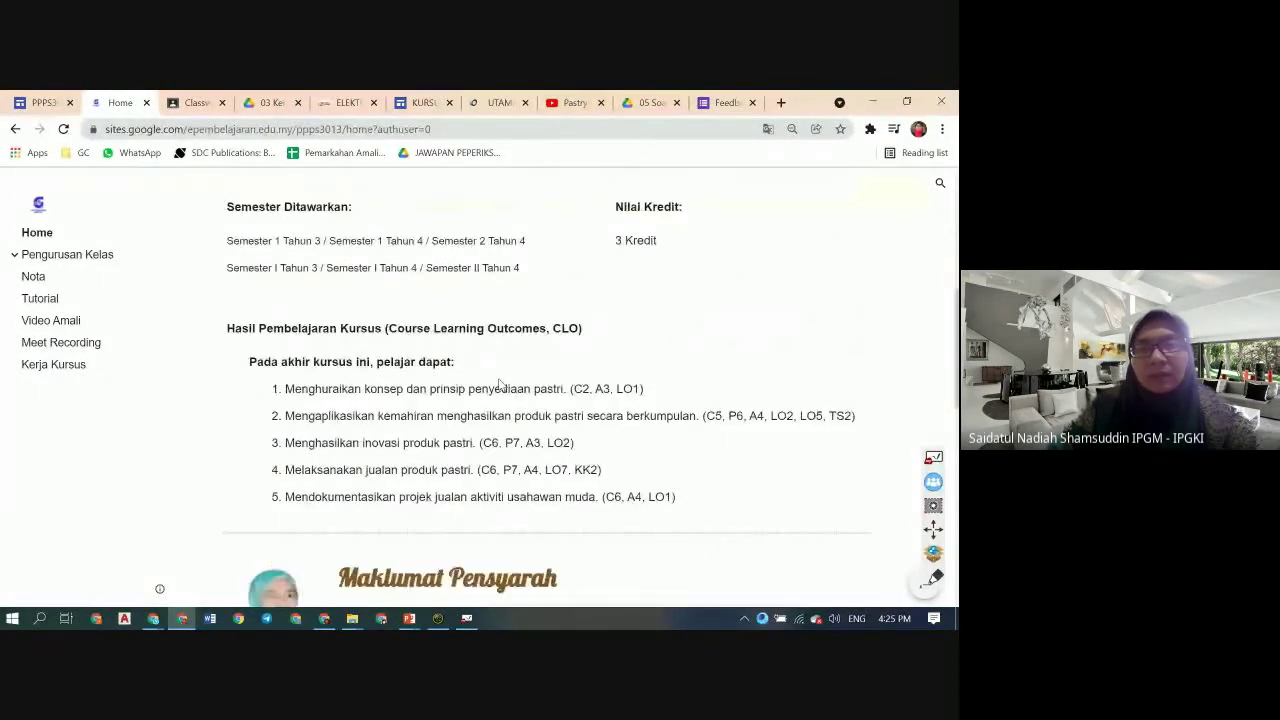
scroll(499, 383, down, 3)
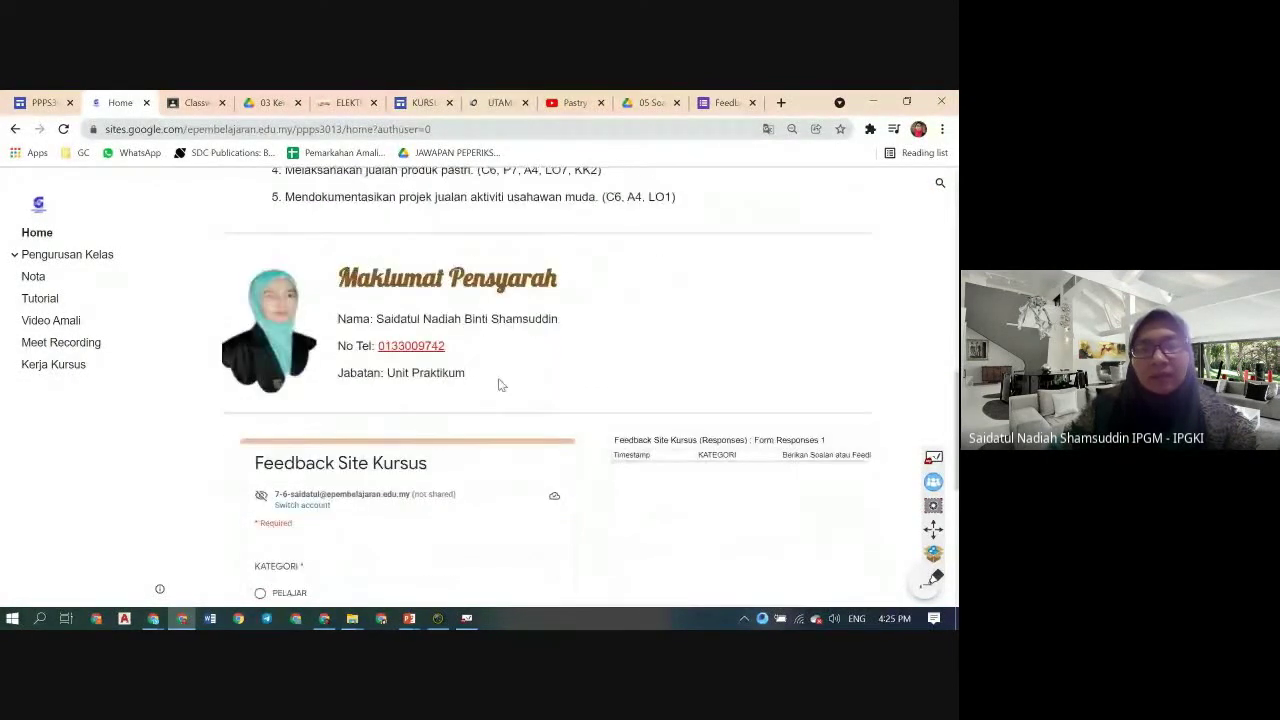
scroll(500, 385, up, 2)
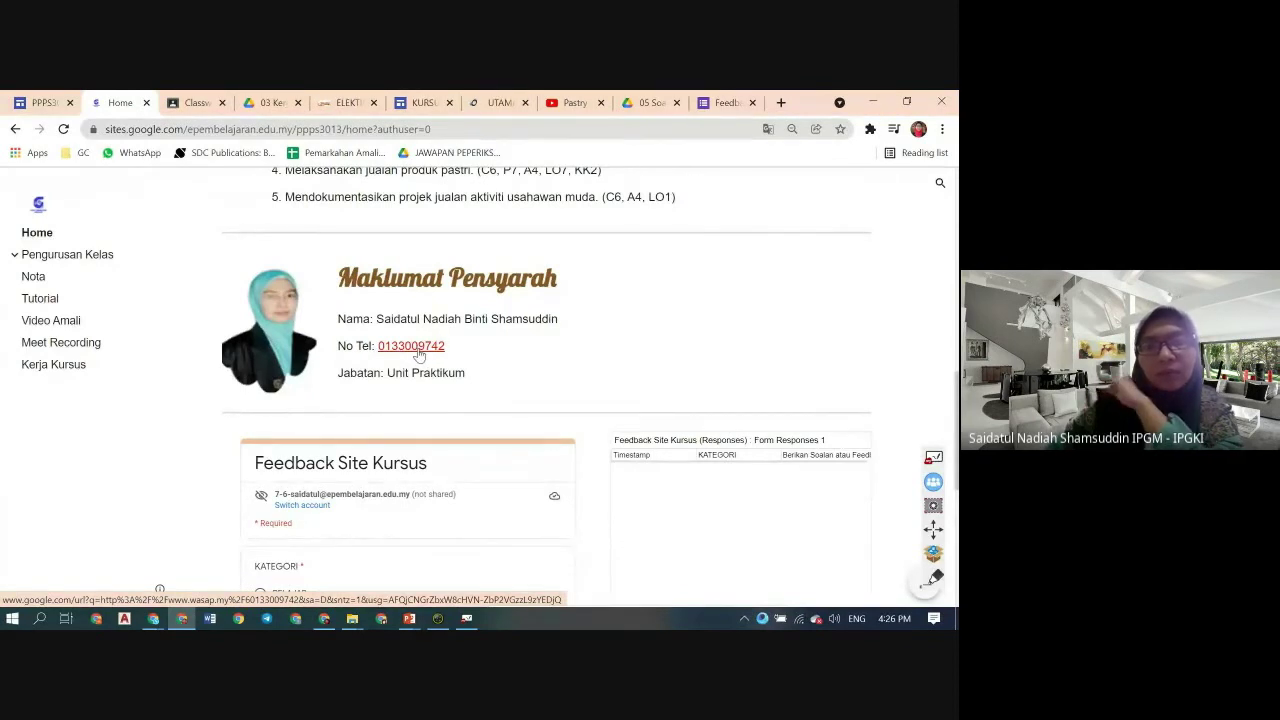
- Examine the Feedback Site Kursus form, its response sheet and the course calendar on the home page
scroll(430, 356, down, 2)
scroll(390, 380, down, 3)
scroll(375, 345, up, 2)
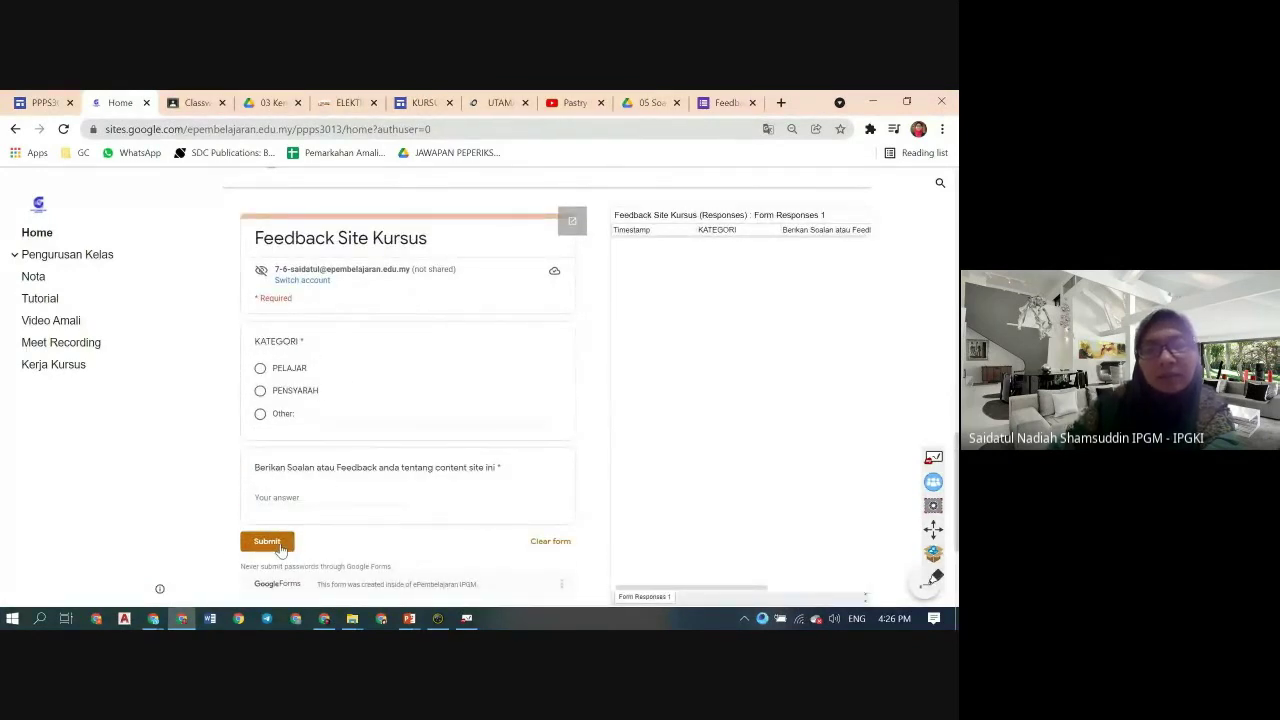
scroll(420, 467, down, 1)
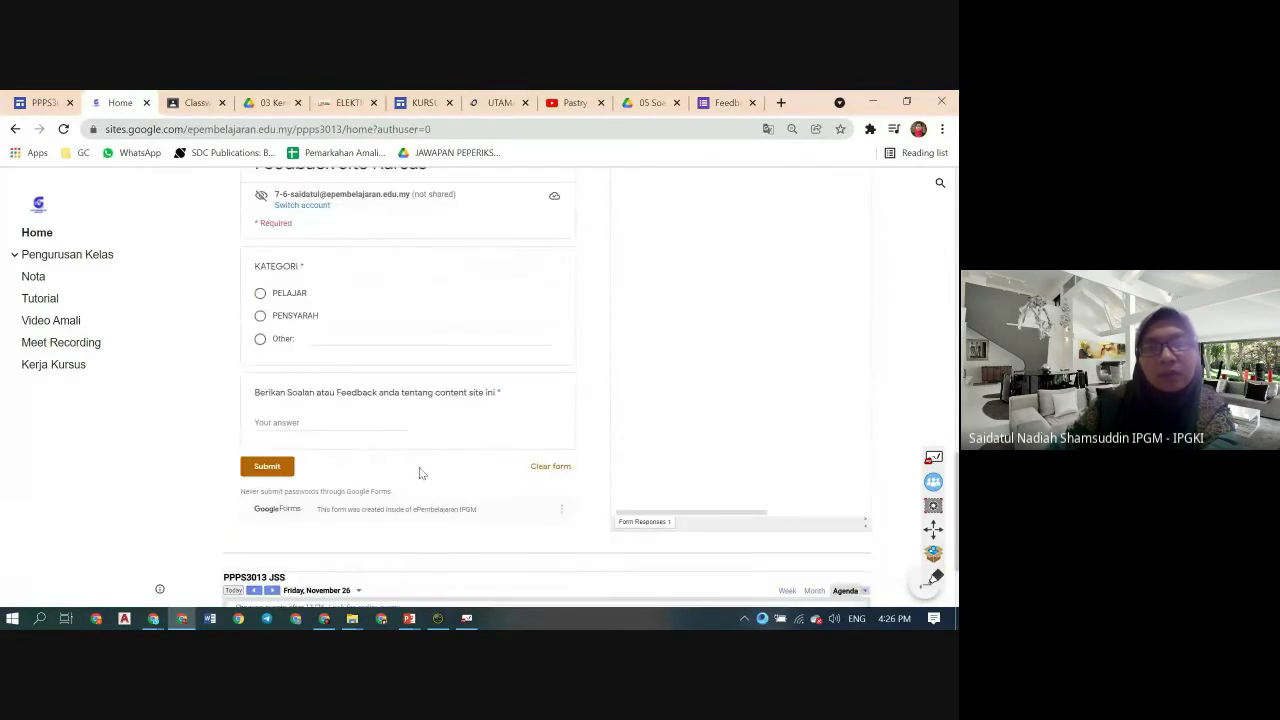
scroll(420, 473, down, 1)
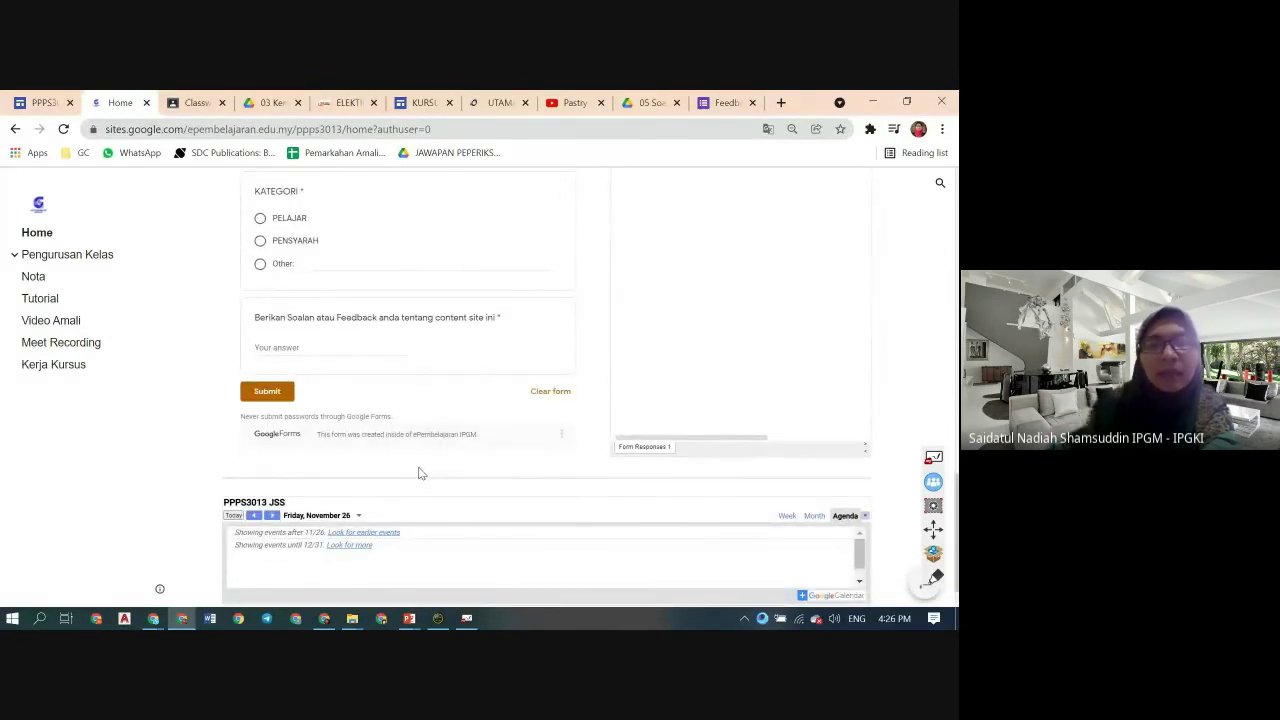
scroll(418, 471, up, 2)
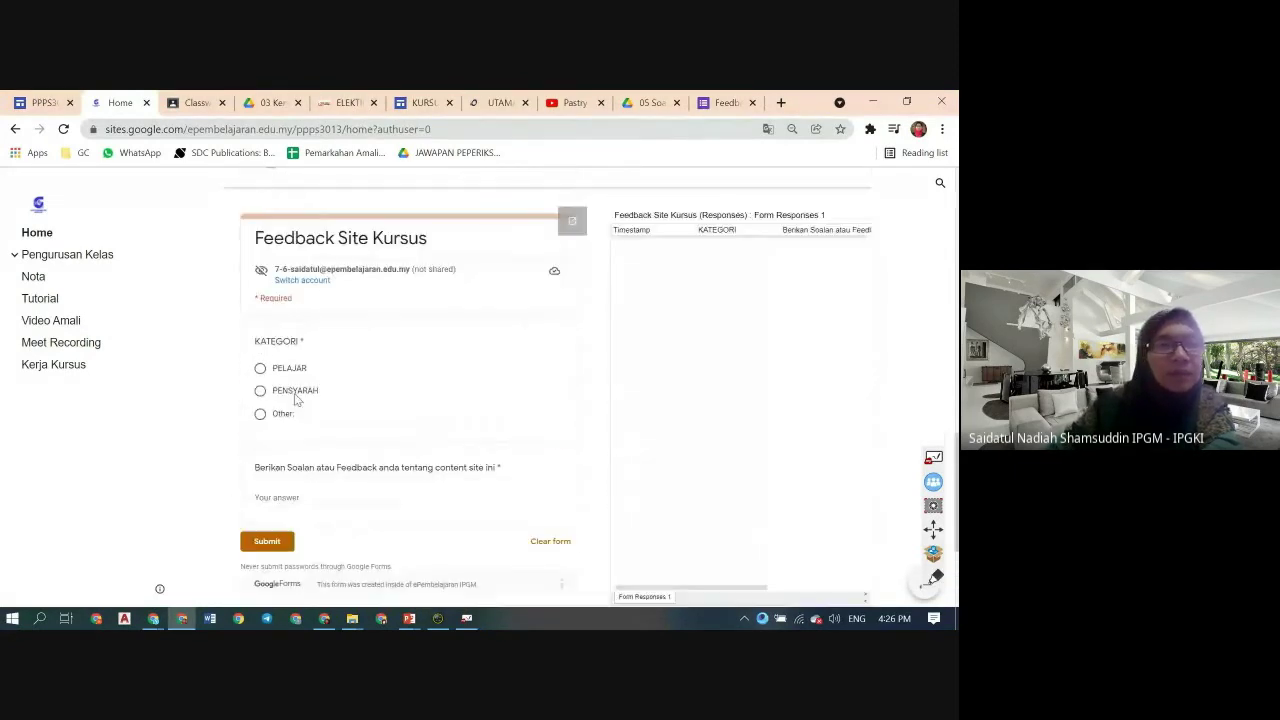
- Browse the Nota page's file list and preview 1_Pengenalan Kepada Pastri_Kuliah 1.pdf, closing it before returning to the list
click(33, 277)
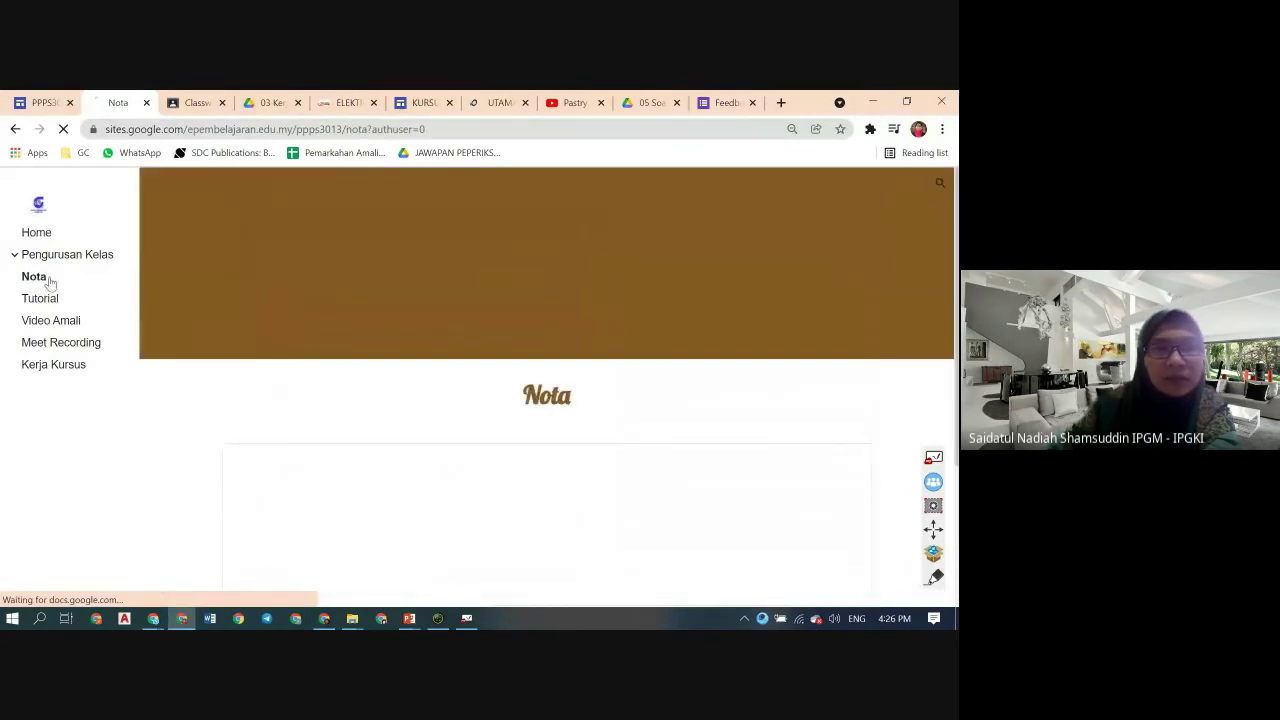
scroll(300, 400, down, 2)
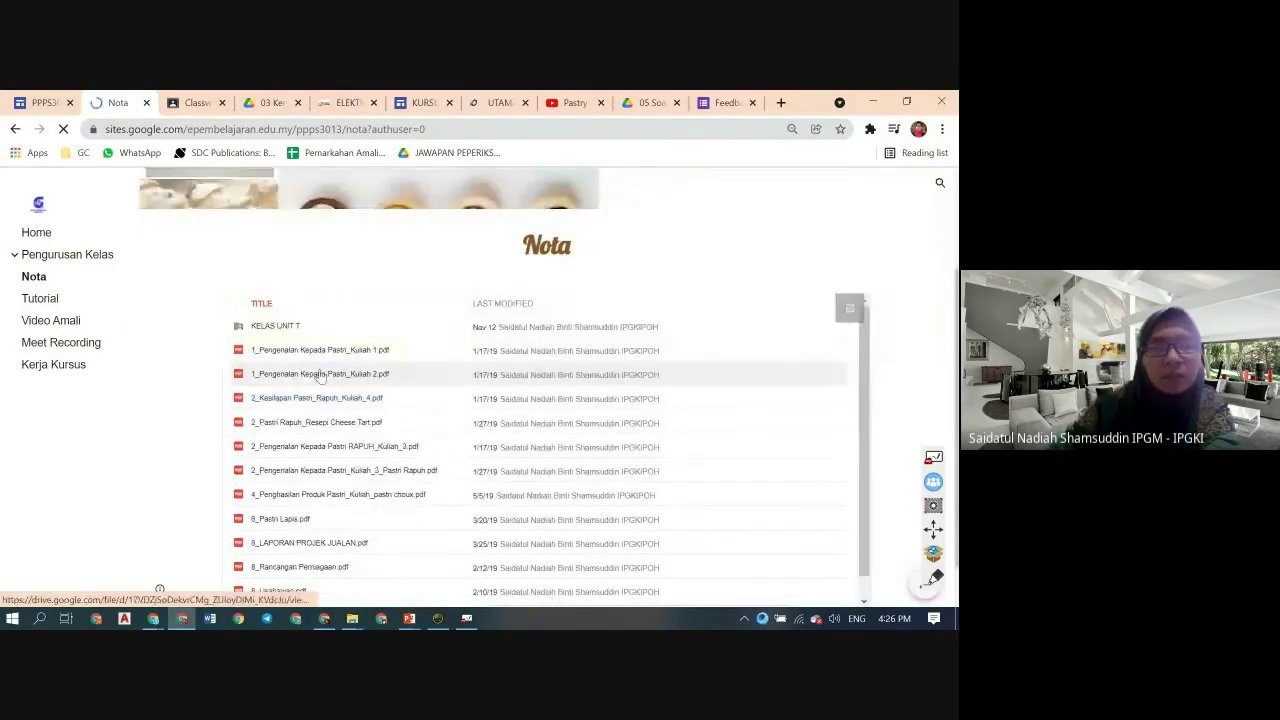
scroll(325, 385, down, 3)
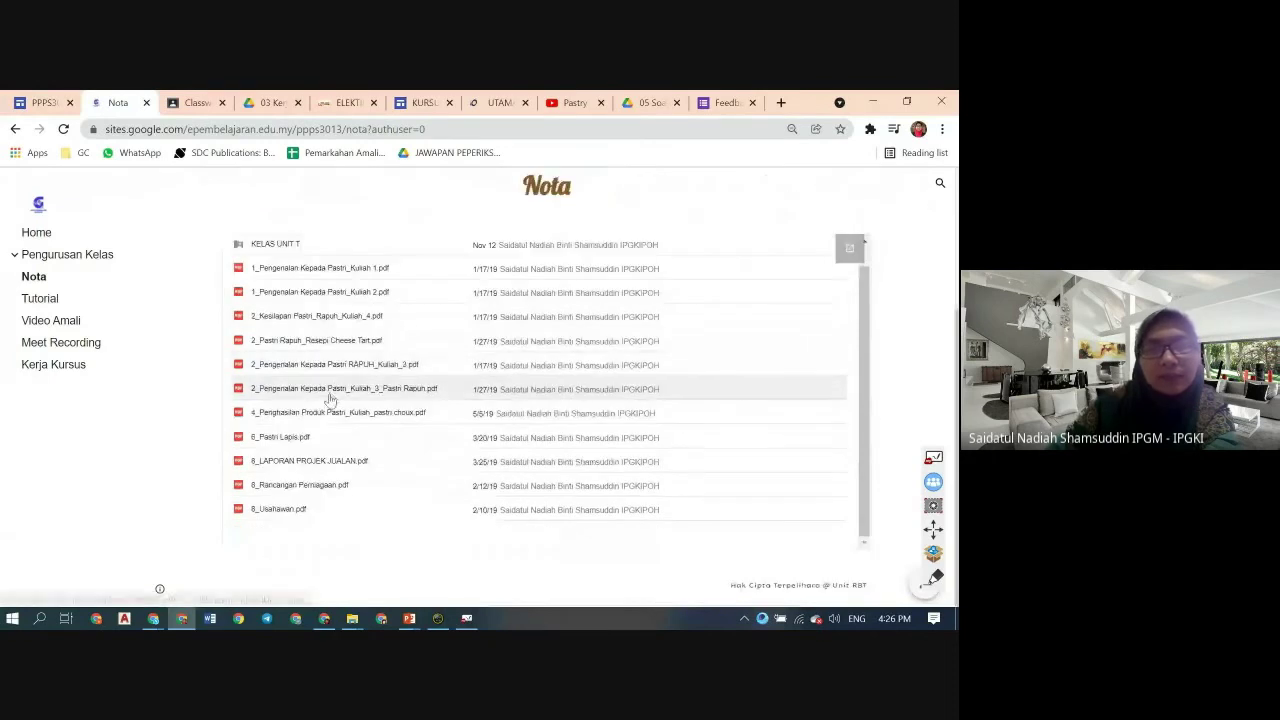
scroll(330, 398, up, 3)
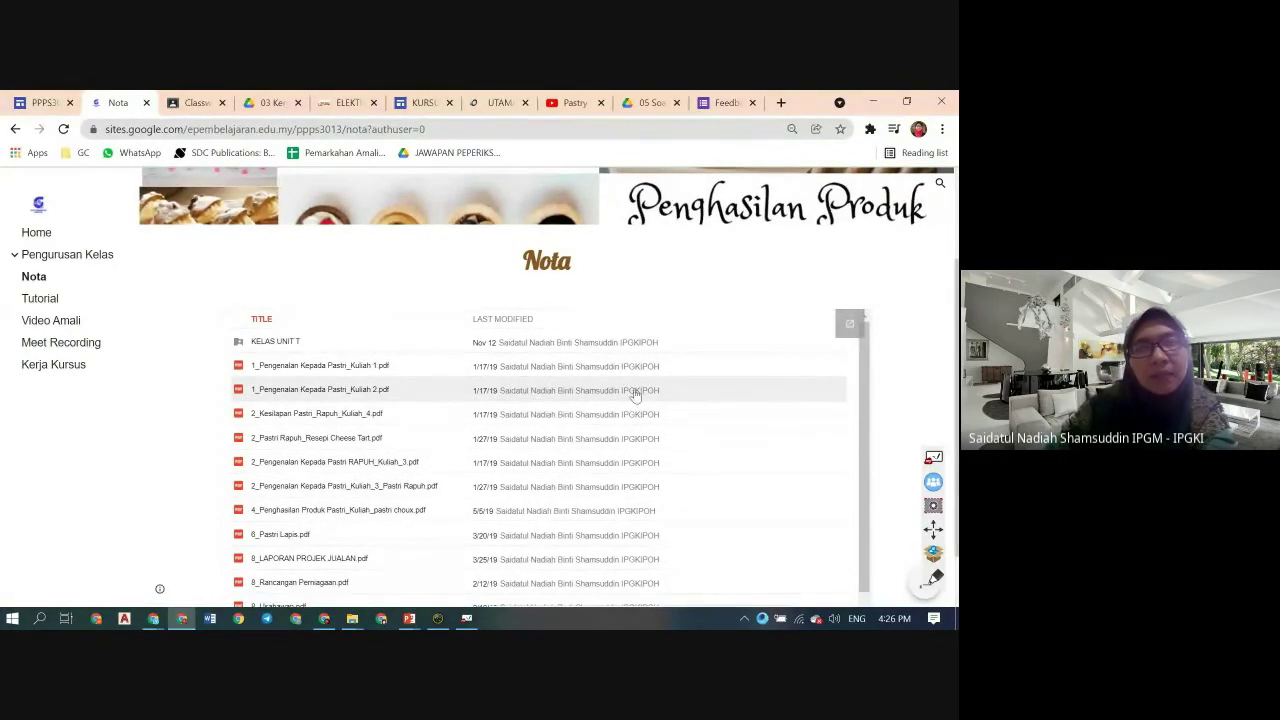
click(319, 368)
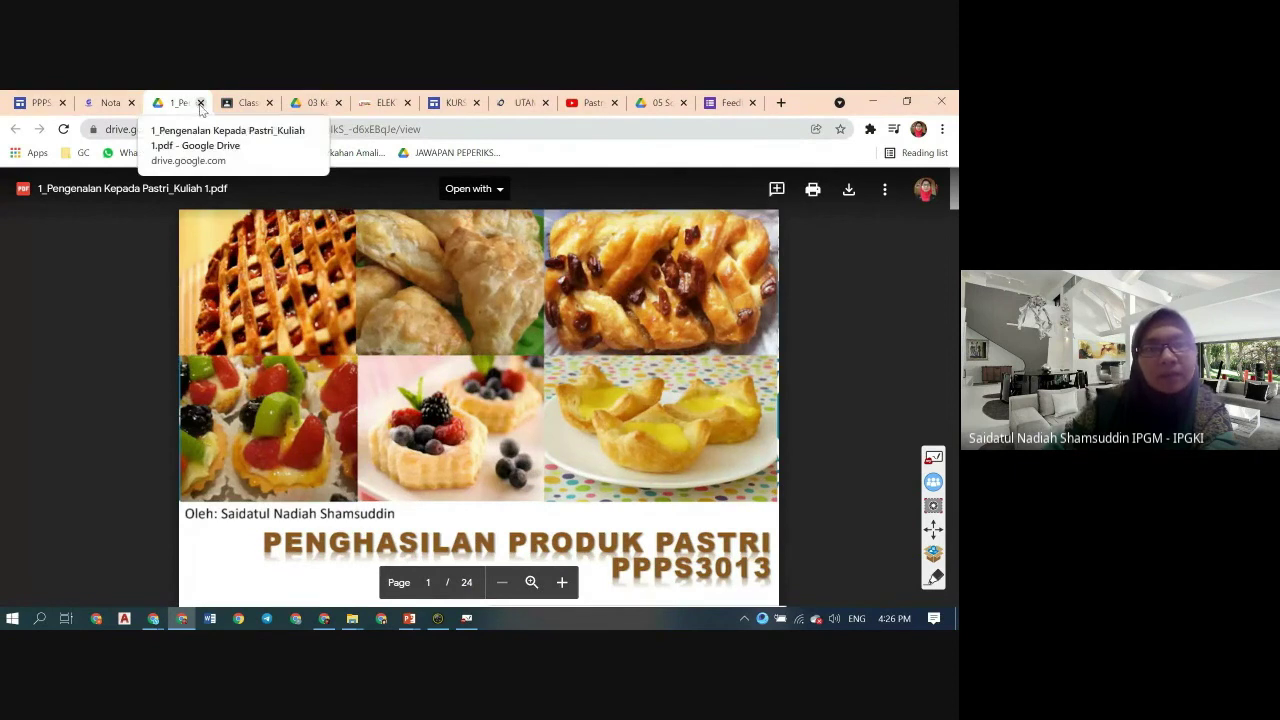
click(200, 103)
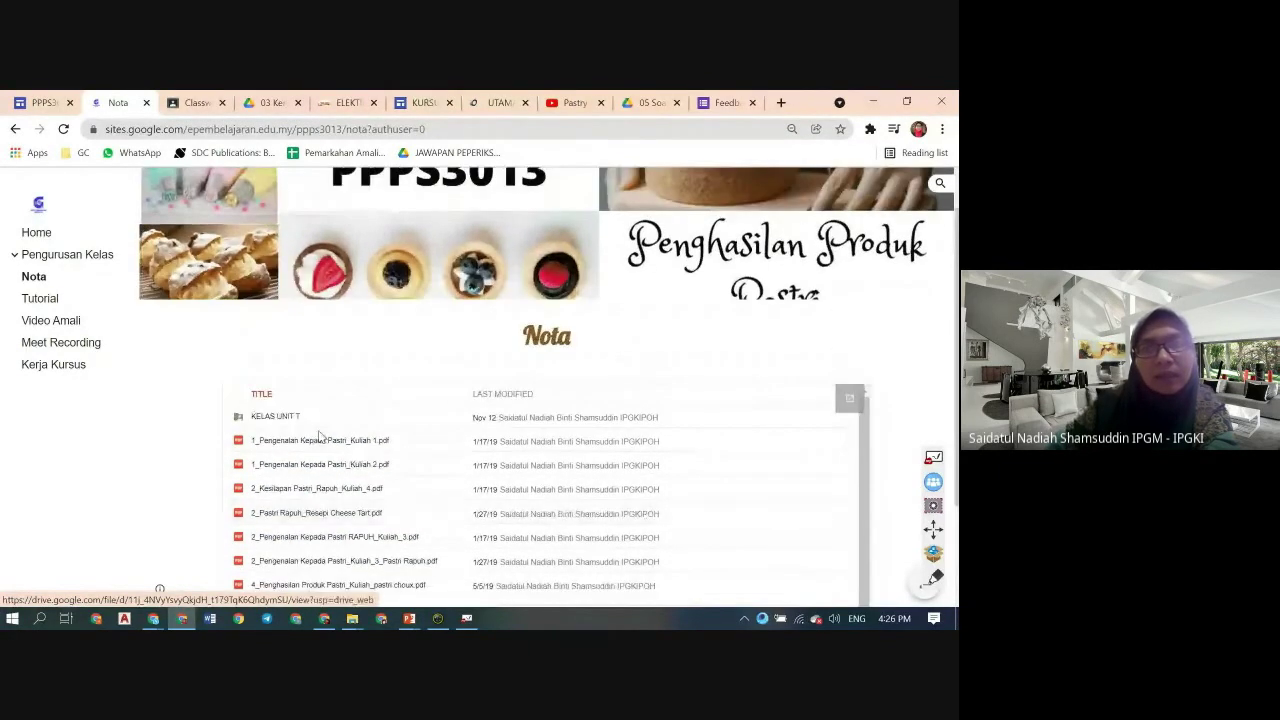
scroll(334, 487, down, 2)
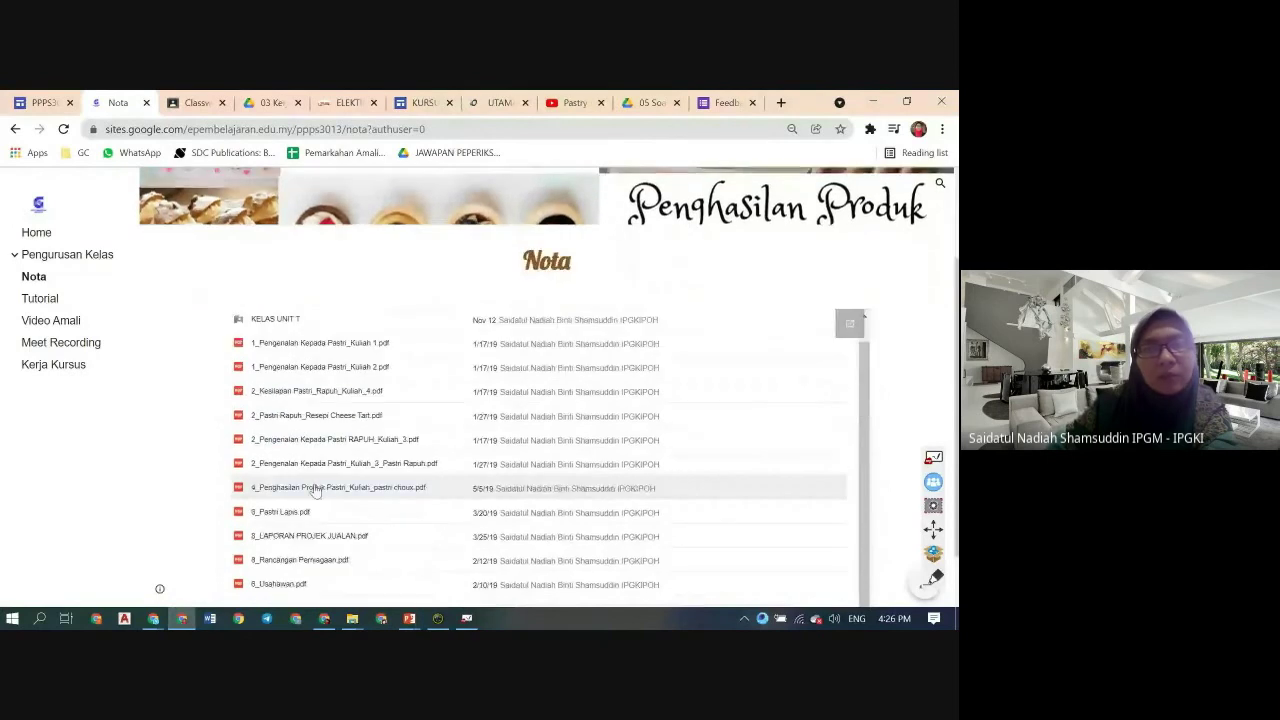
- Open Tutorial 1 : Pengenalan Kepada Pastri from the Tutorial page and view its Jamboard frames up to frame 6
click(42, 301)
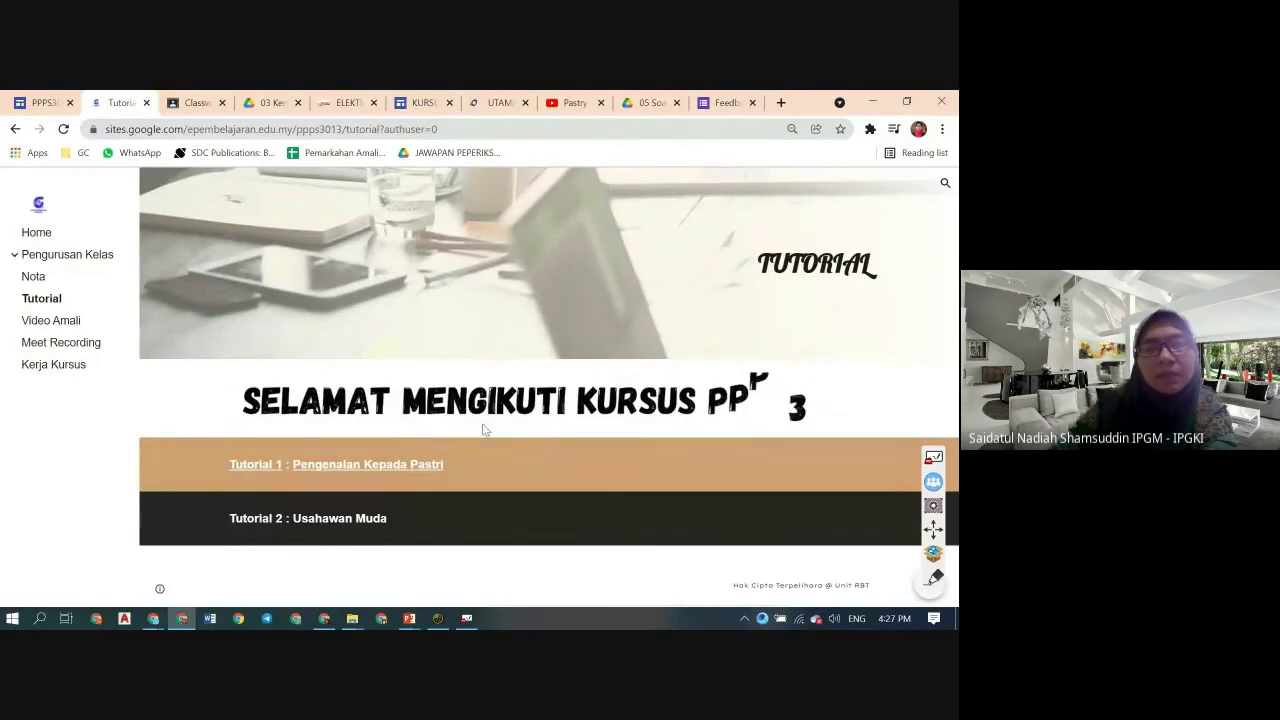
click(323, 472)
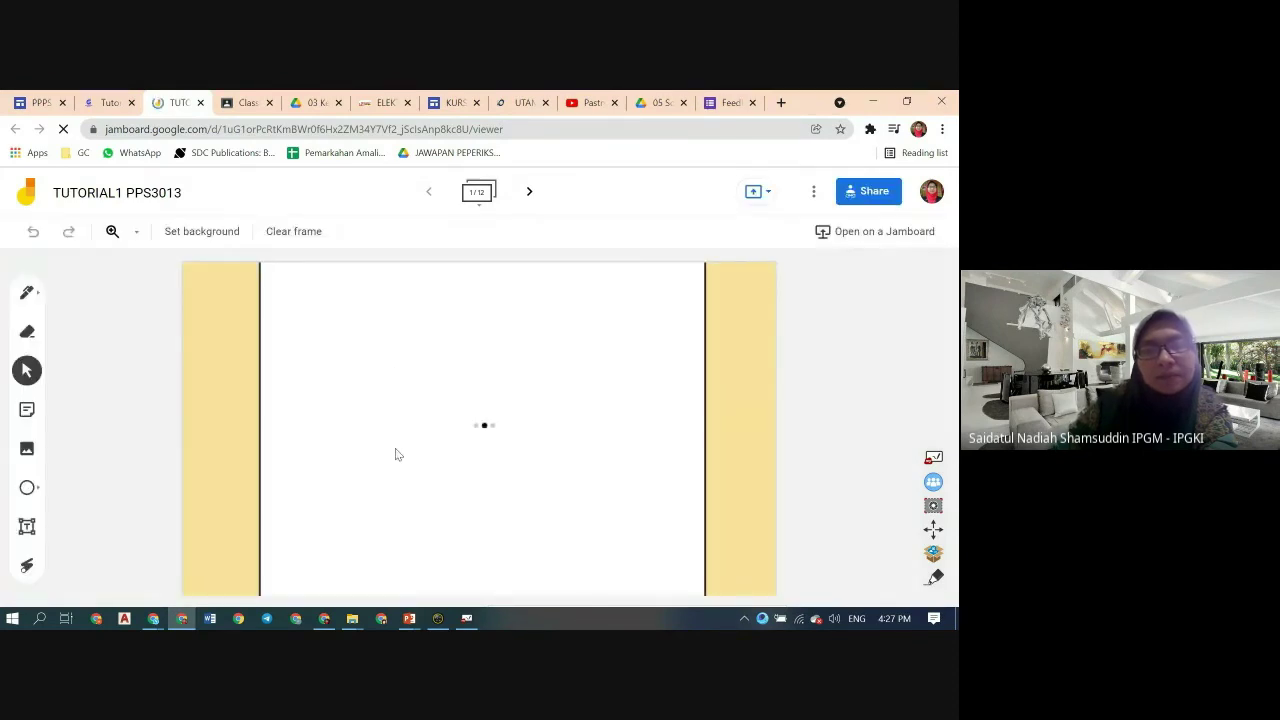
click(530, 193)
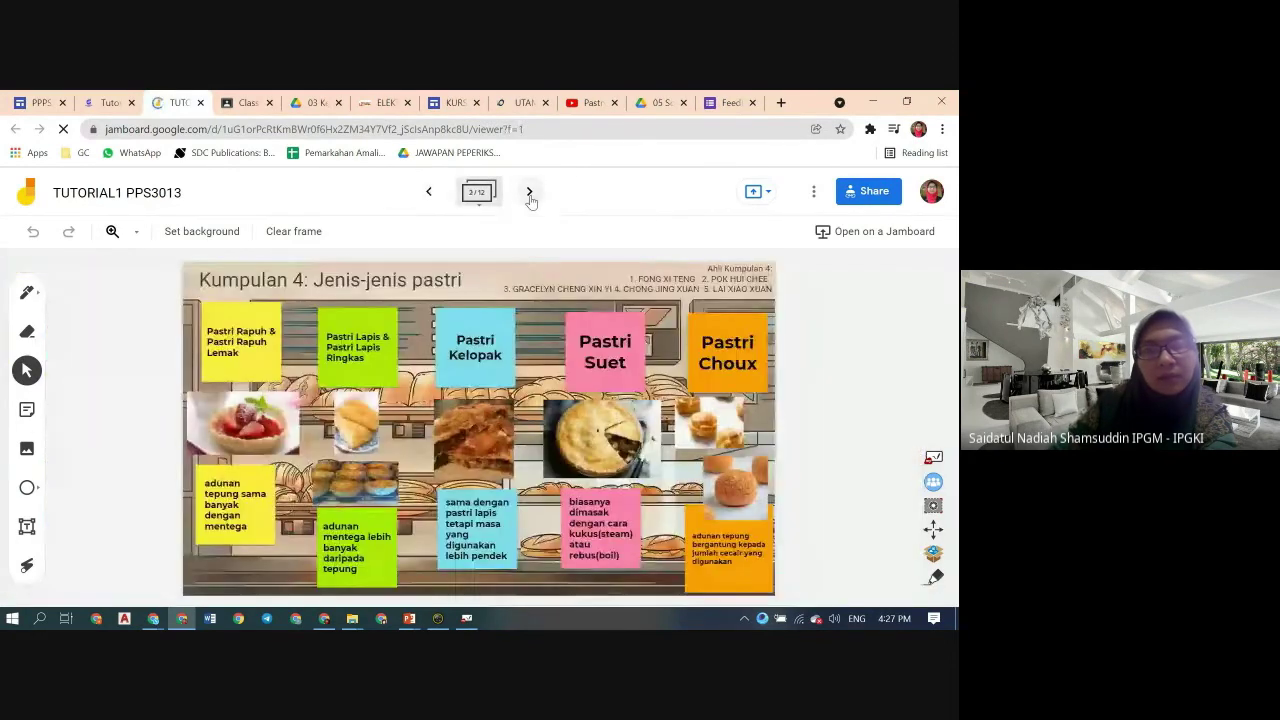
click(530, 193)
click(530, 193)
click(530, 193)
click(530, 193)
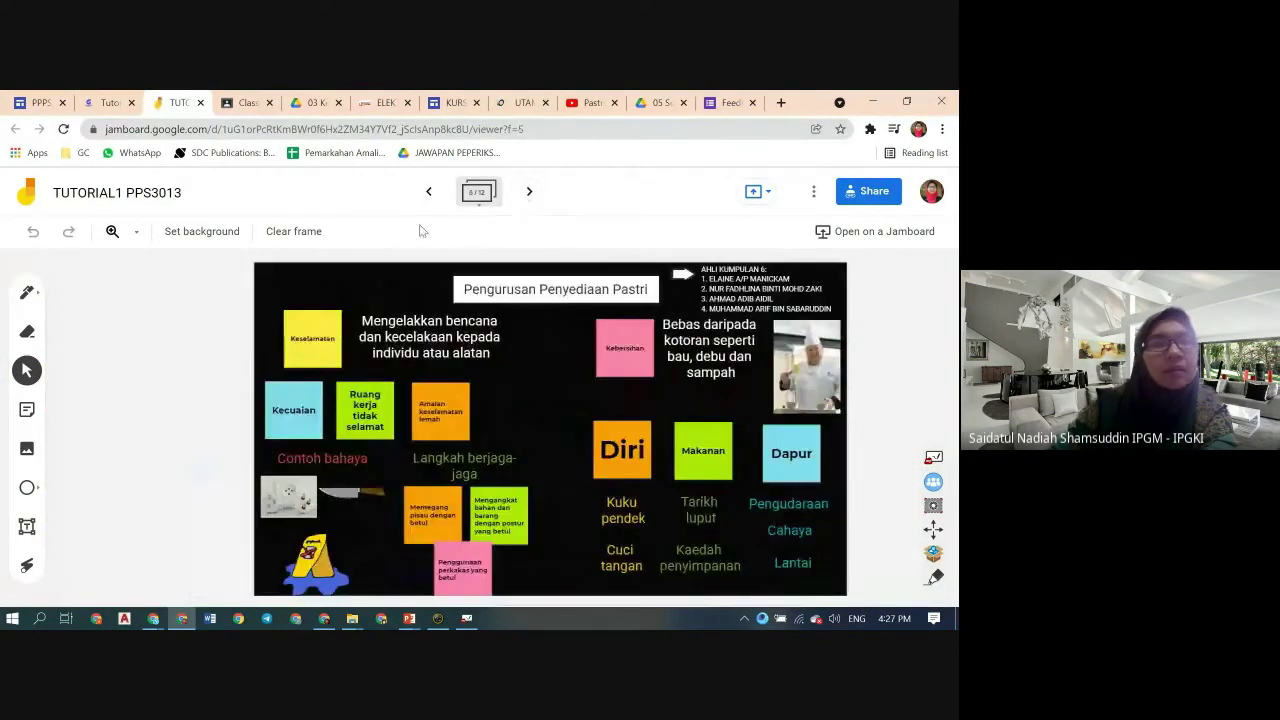
- Show the Jamboard's frame overview, return to the course site and browse the Video Amali page from Pastri Rapuh to Pastri Choux
click(481, 206)
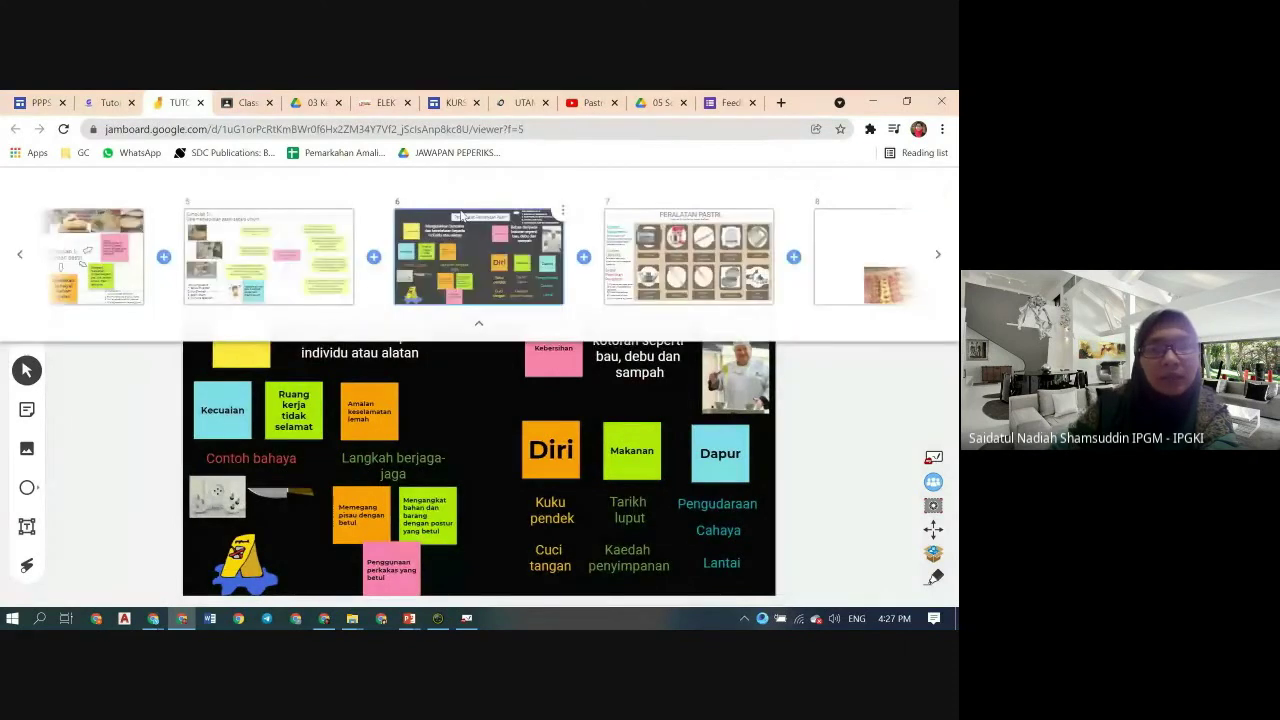
click(110, 103)
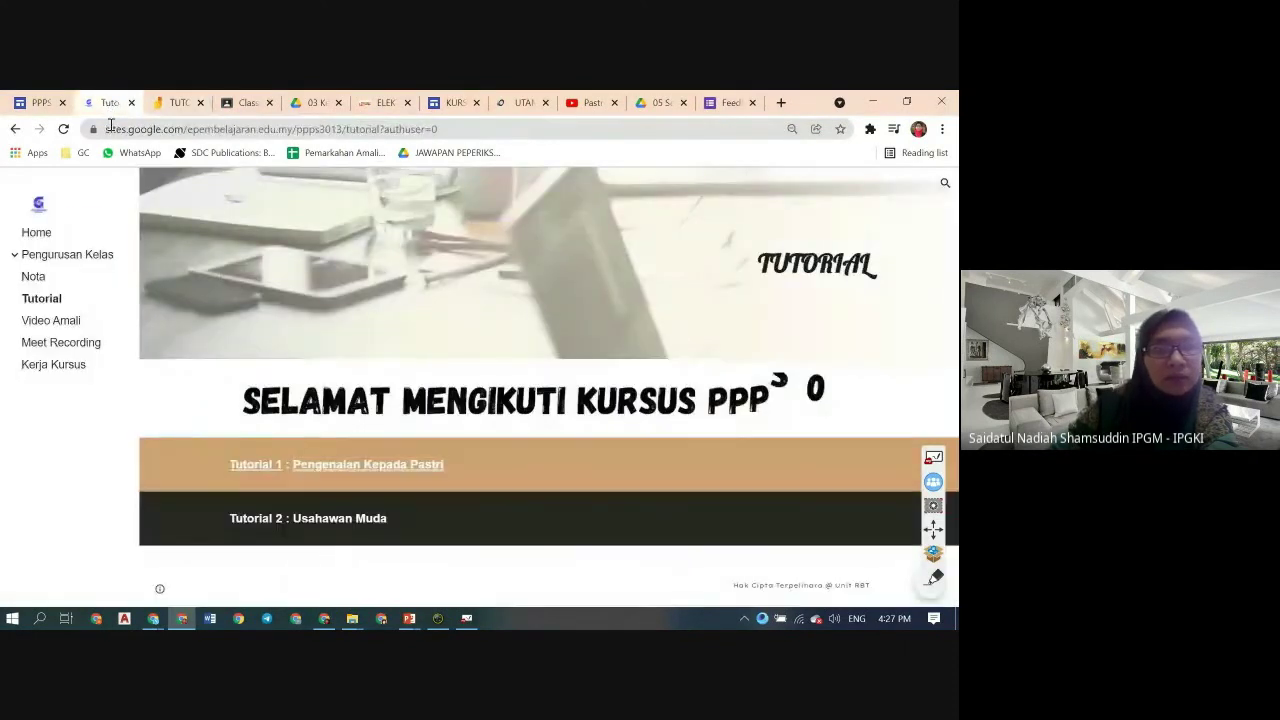
click(68, 322)
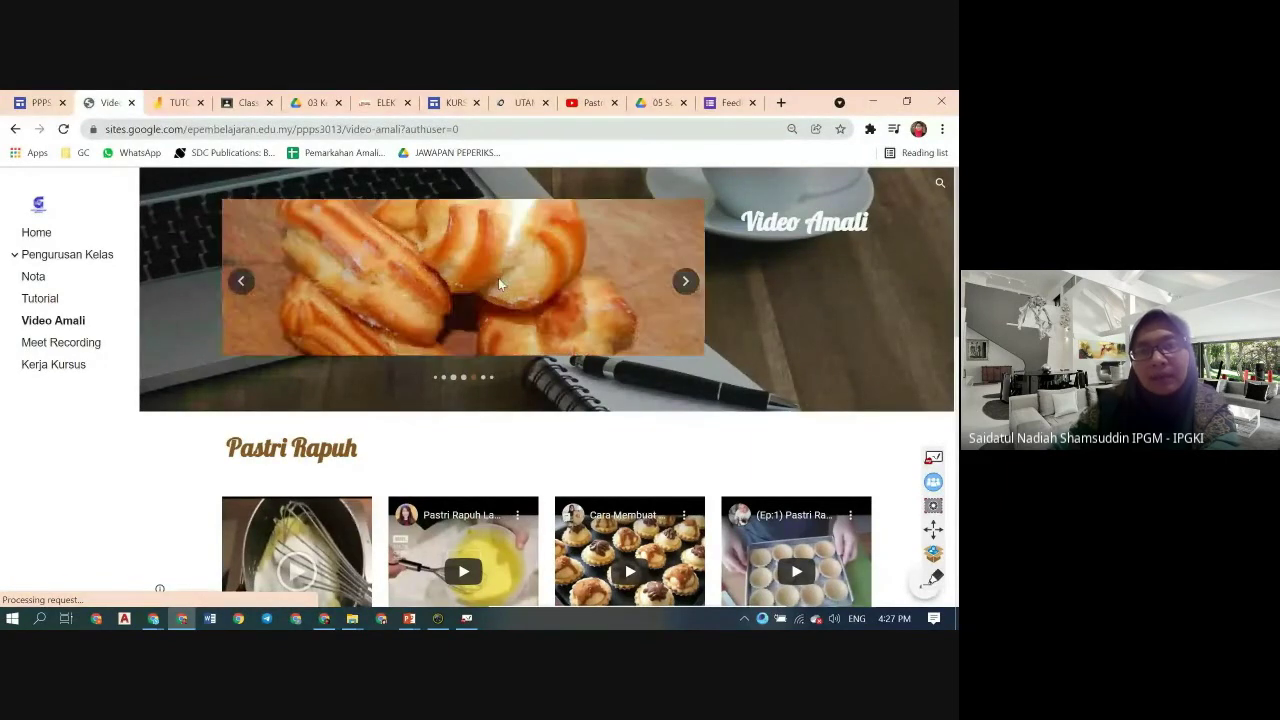
scroll(500, 372, down, 1)
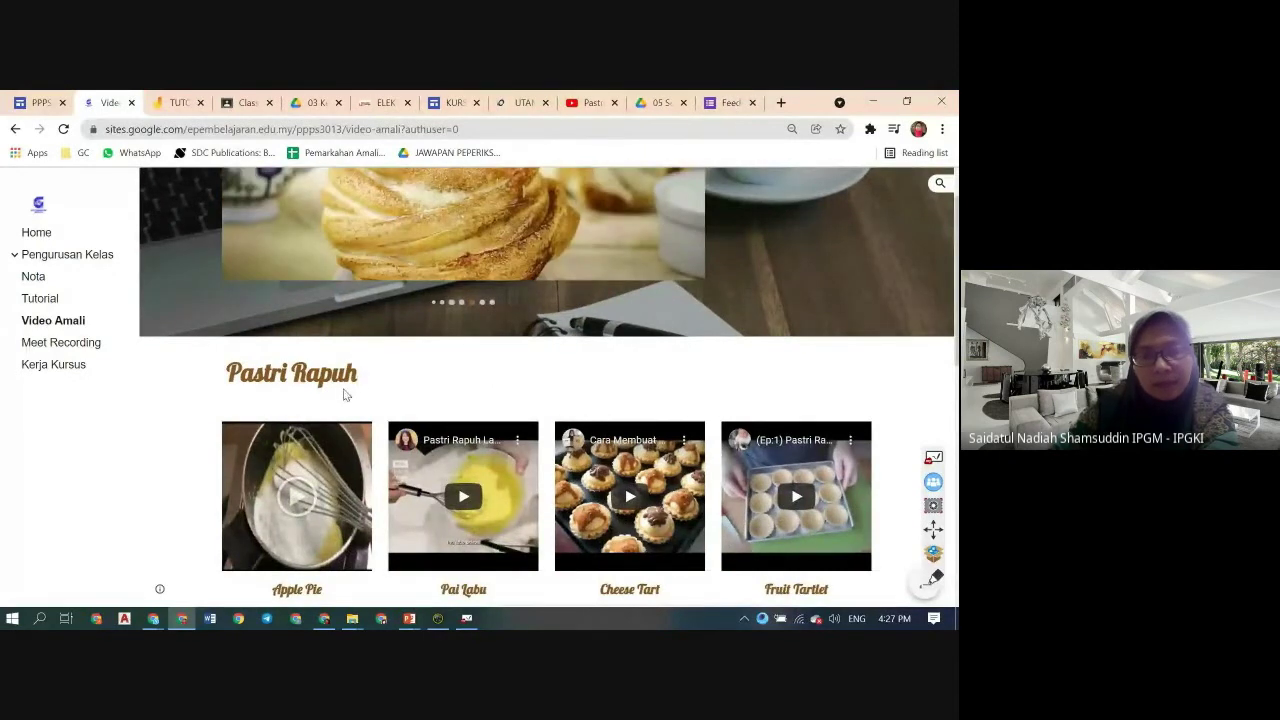
scroll(345, 395, down, 3)
scroll(355, 435, down, 1)
scroll(355, 435, up, 3)
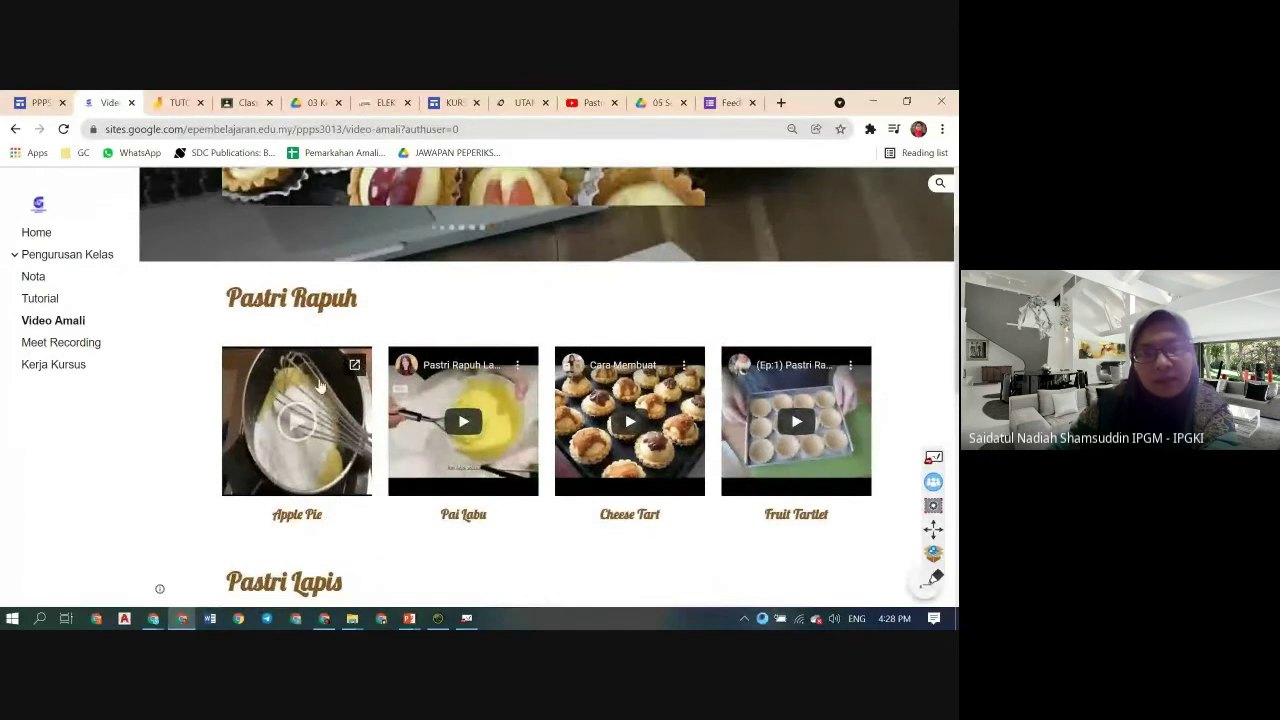
scroll(320, 390, down, 7)
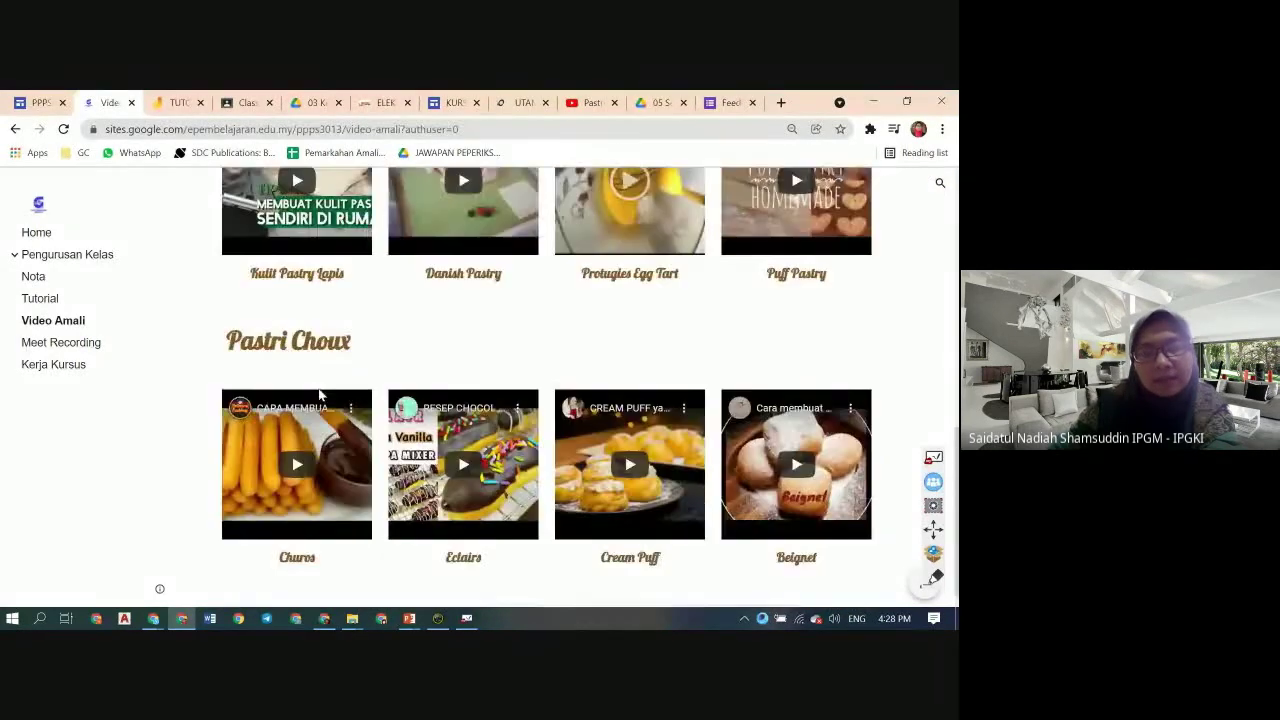
scroll(320, 395, up, 7)
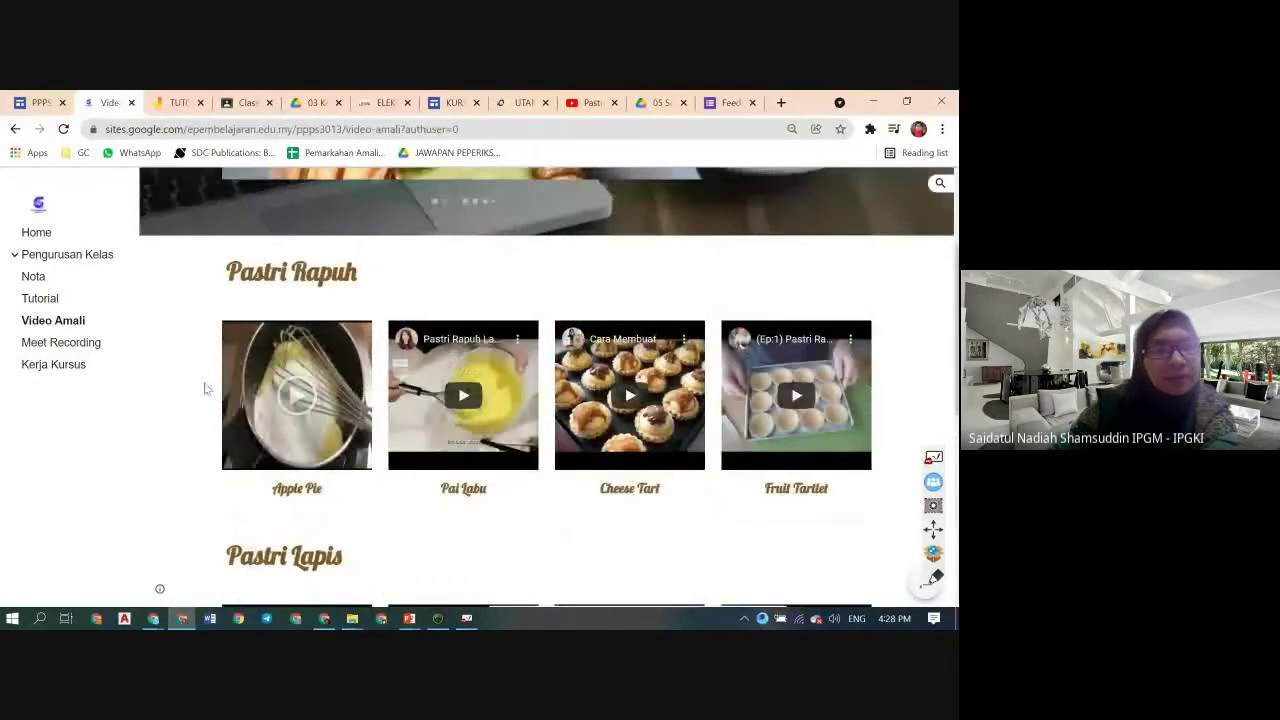
- View the Meet Recording file list and the Kerja Kursus page, ending back on the course home page
click(82, 346)
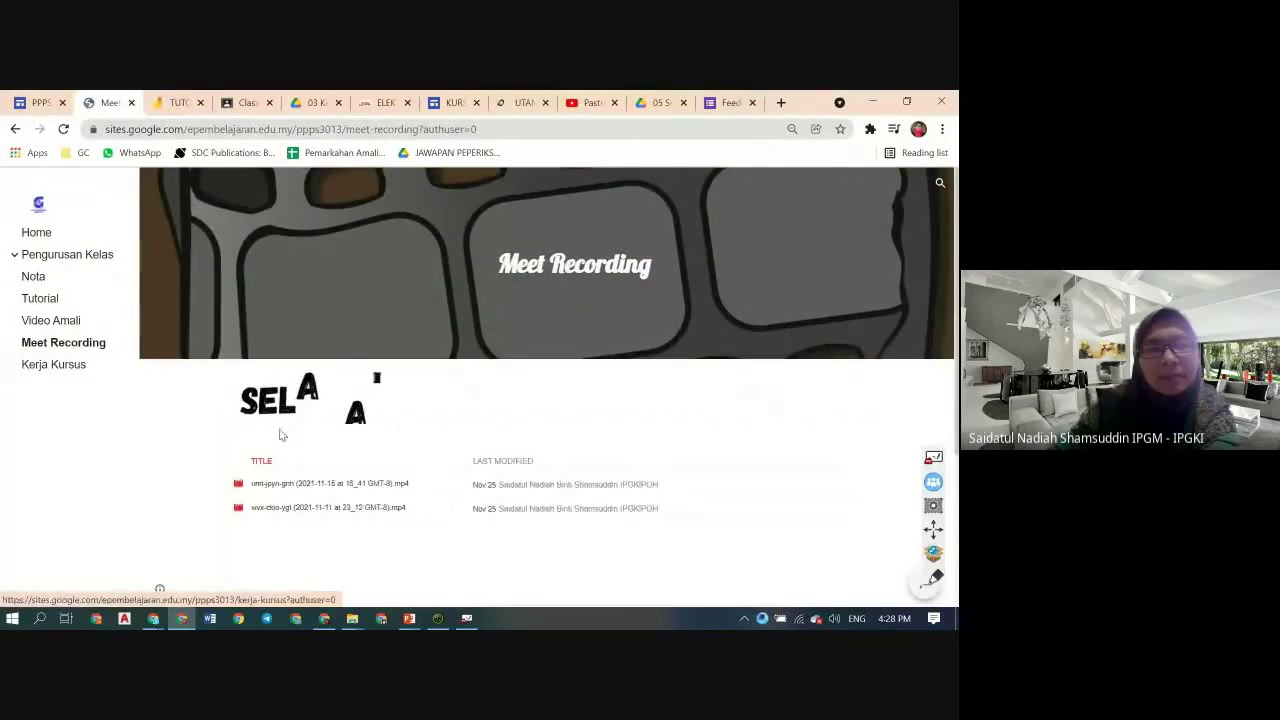
scroll(280, 435, down, 1)
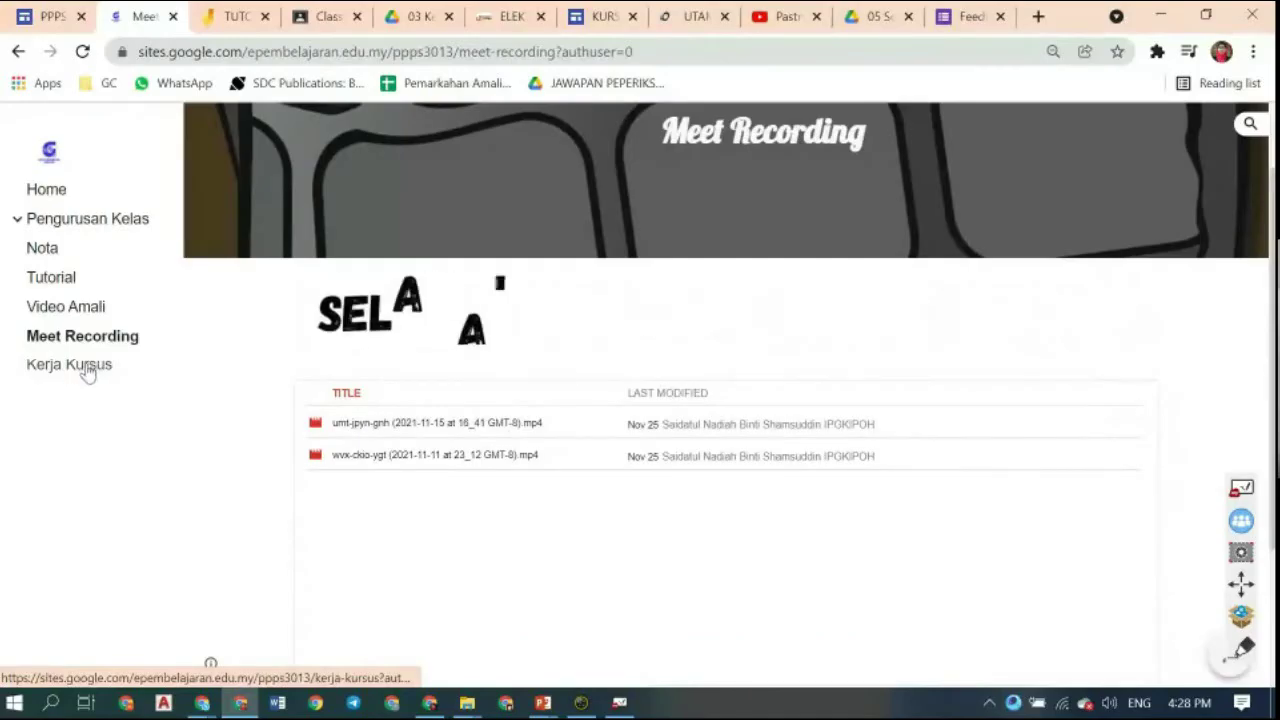
click(88, 368)
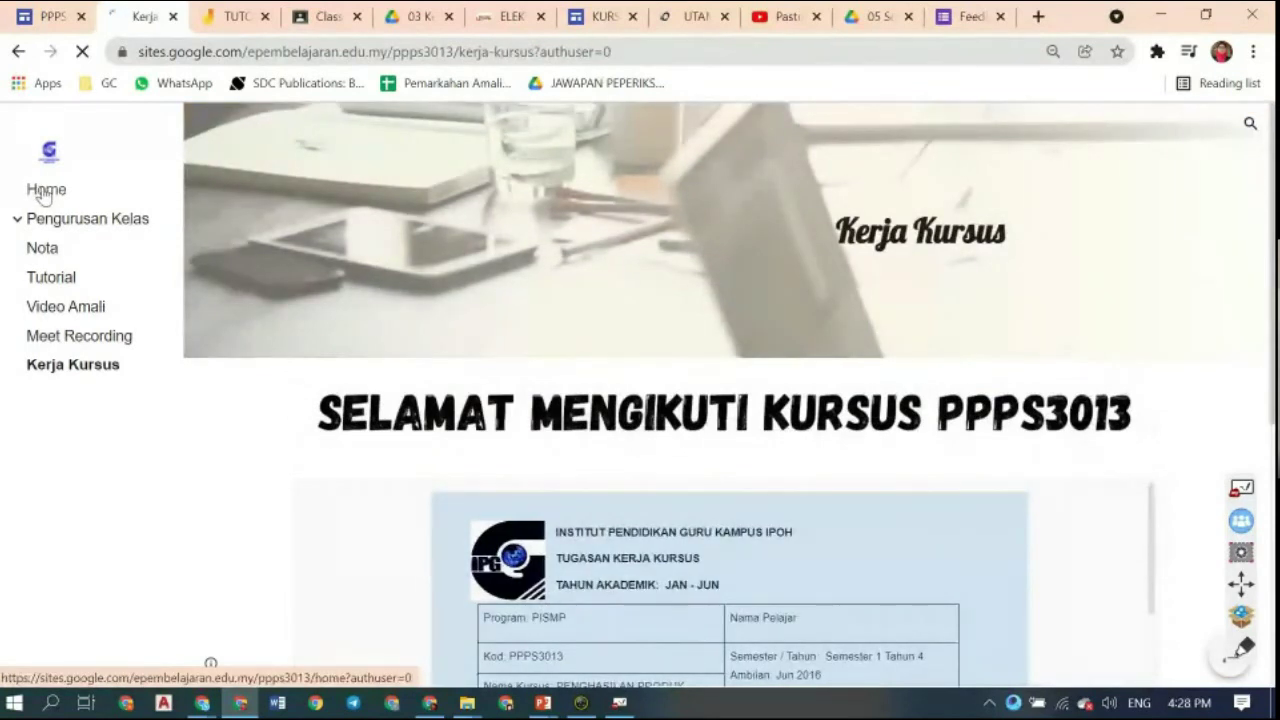
click(45, 191)
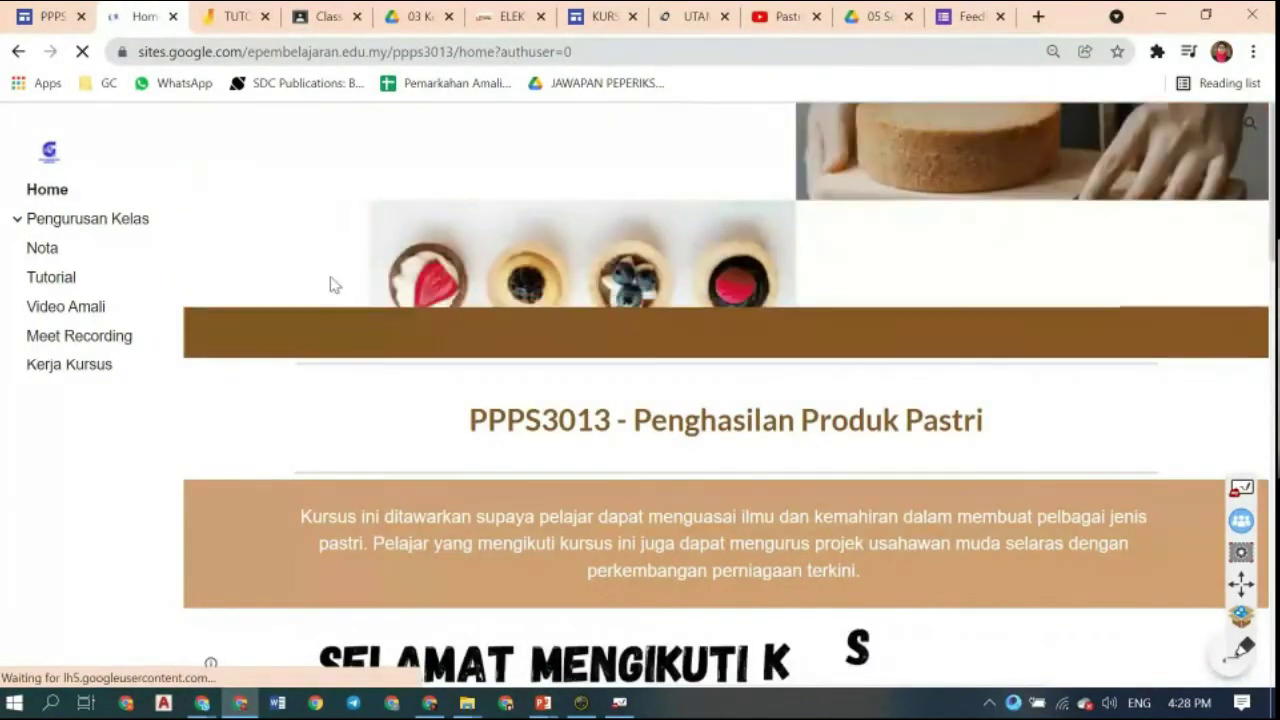
- Switch to the RBTS 3203 ELEKTIF RBT site and examine the Video page's clips and embedded Drive folder
click(494, 21)
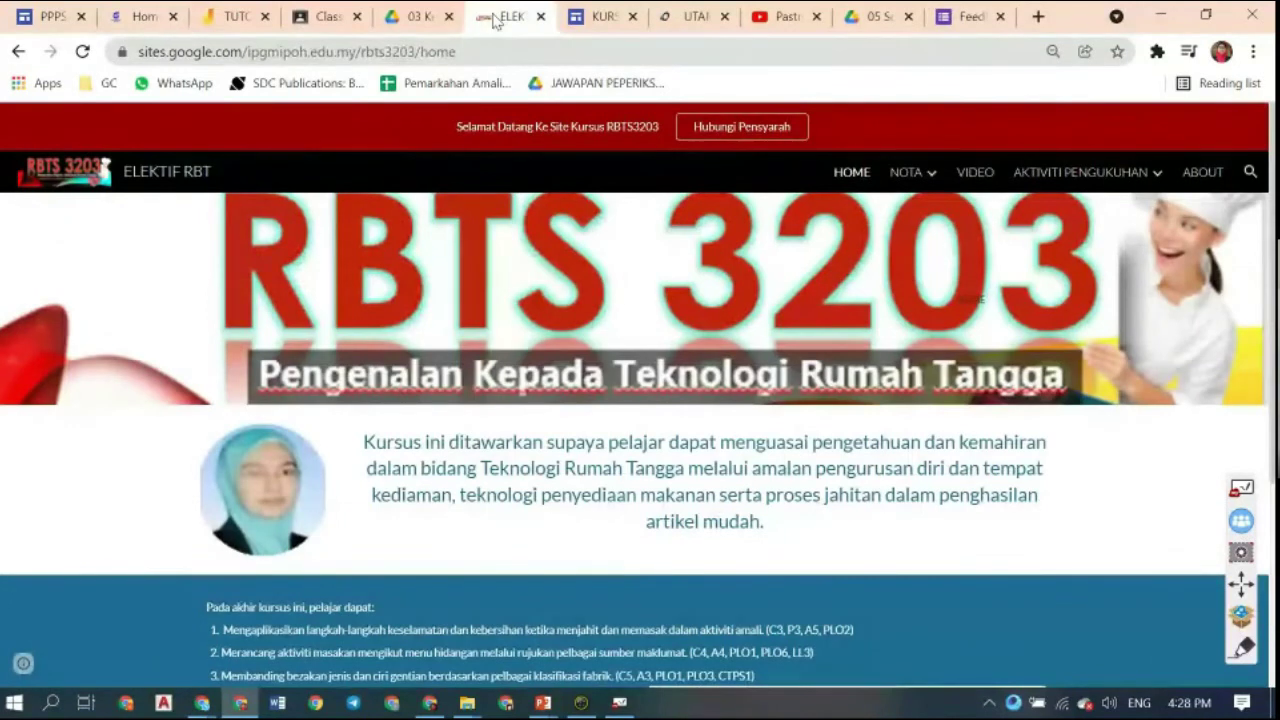
click(975, 174)
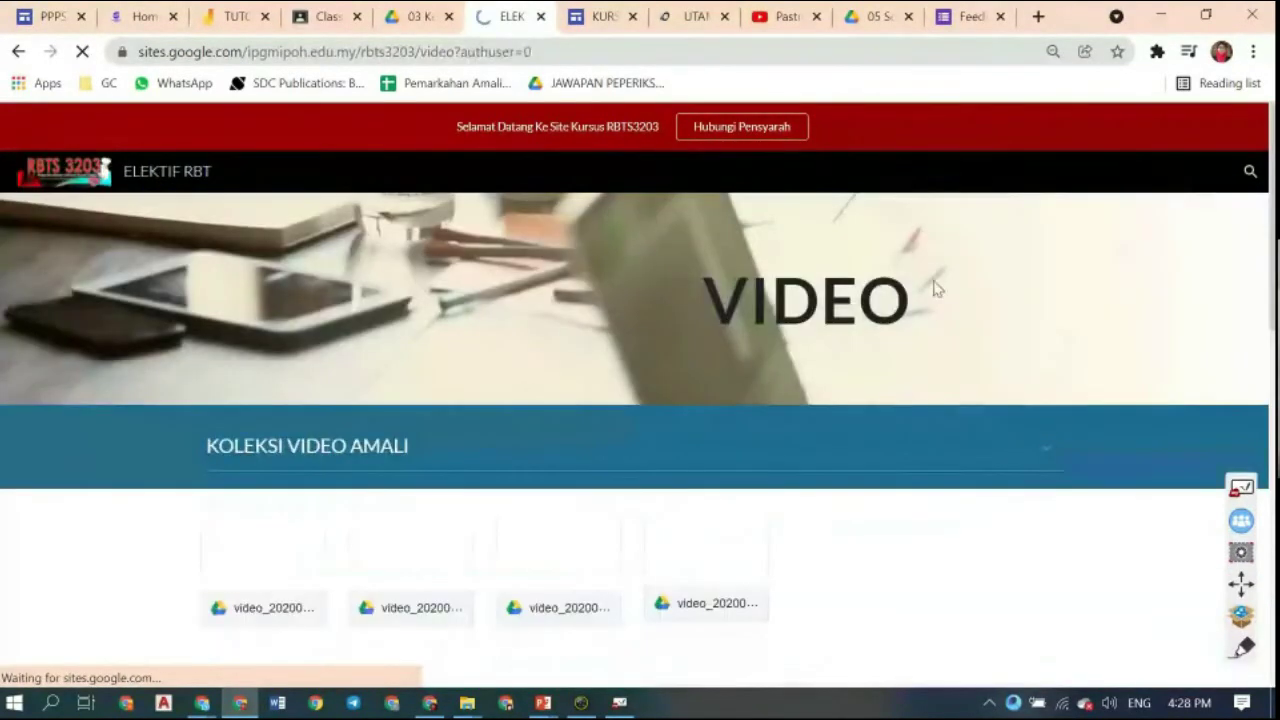
scroll(600, 497, down, 1)
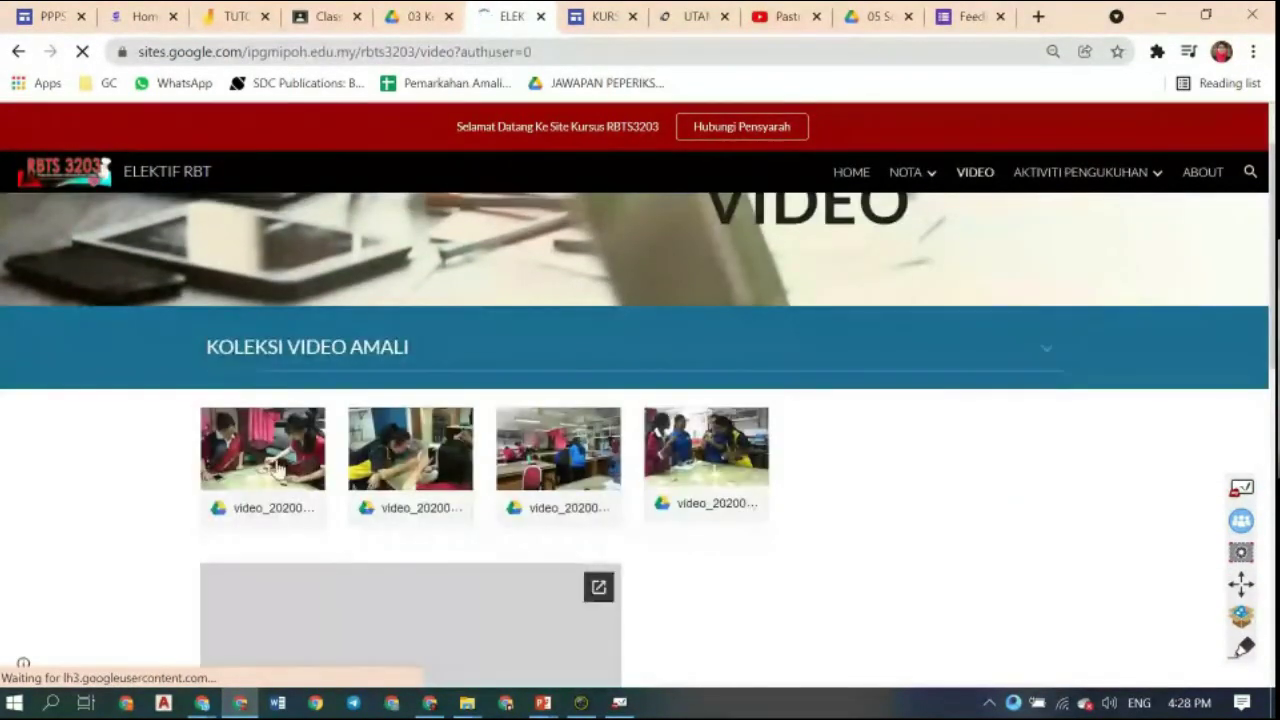
scroll(480, 534, down, 4)
scroll(560, 530, down, 2)
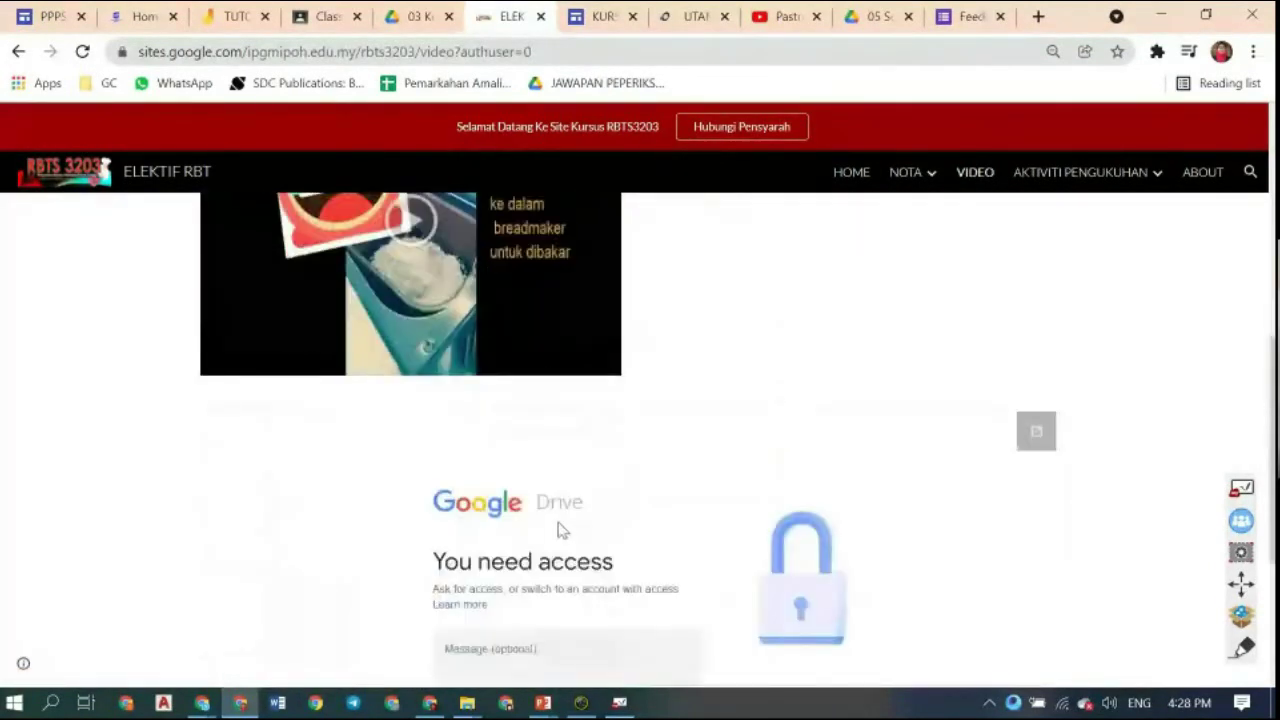
scroll(560, 528, up, 2)
scroll(570, 500, down, 3)
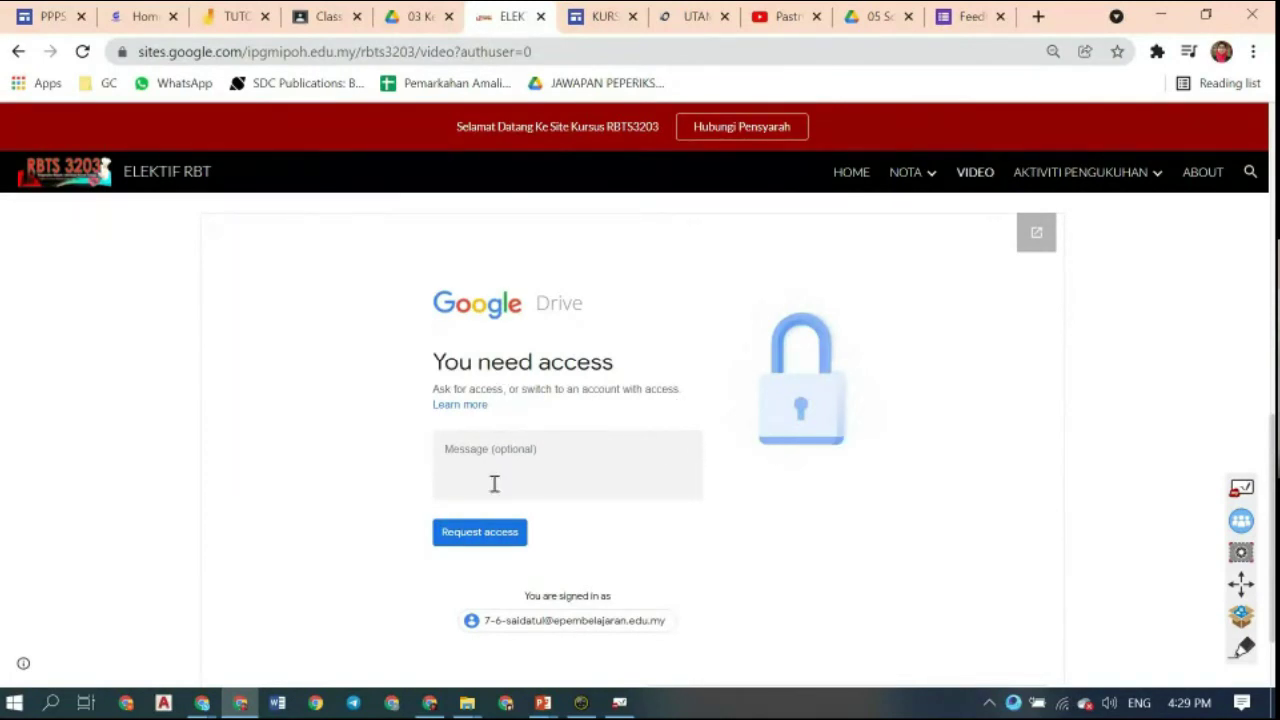
scroll(638, 428, up, 1)
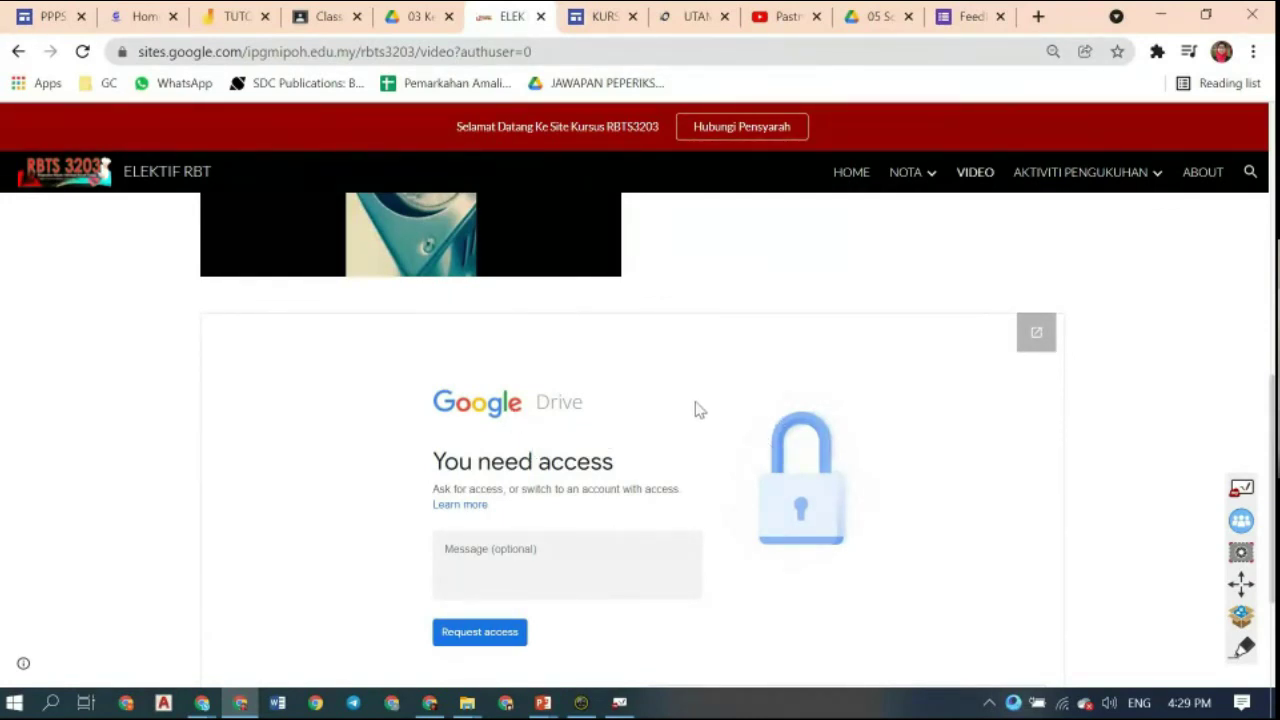
- Open the Teka Silang Kata page under Aktiviti Pengukuhan and inspect the embedded Contoh Hasil Kerja Pelajar folder
mouse_move(1080, 172)
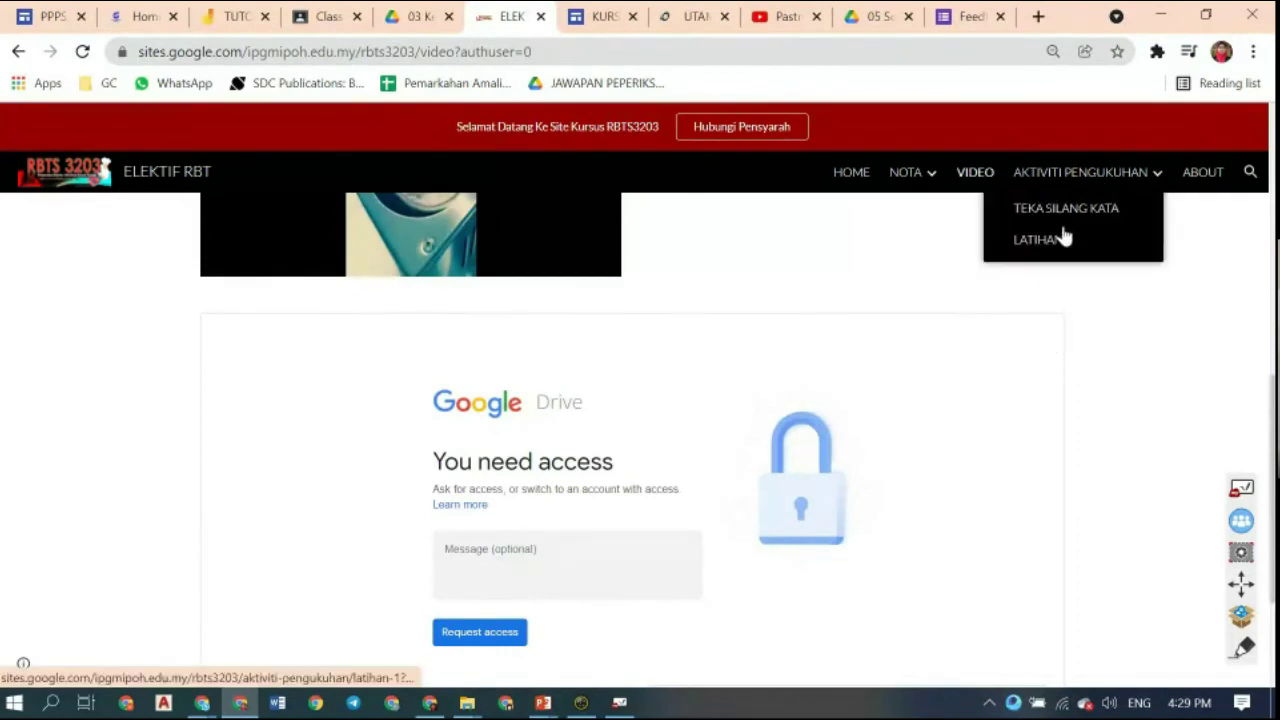
scroll(1063, 237, up, 2)
click(1060, 212)
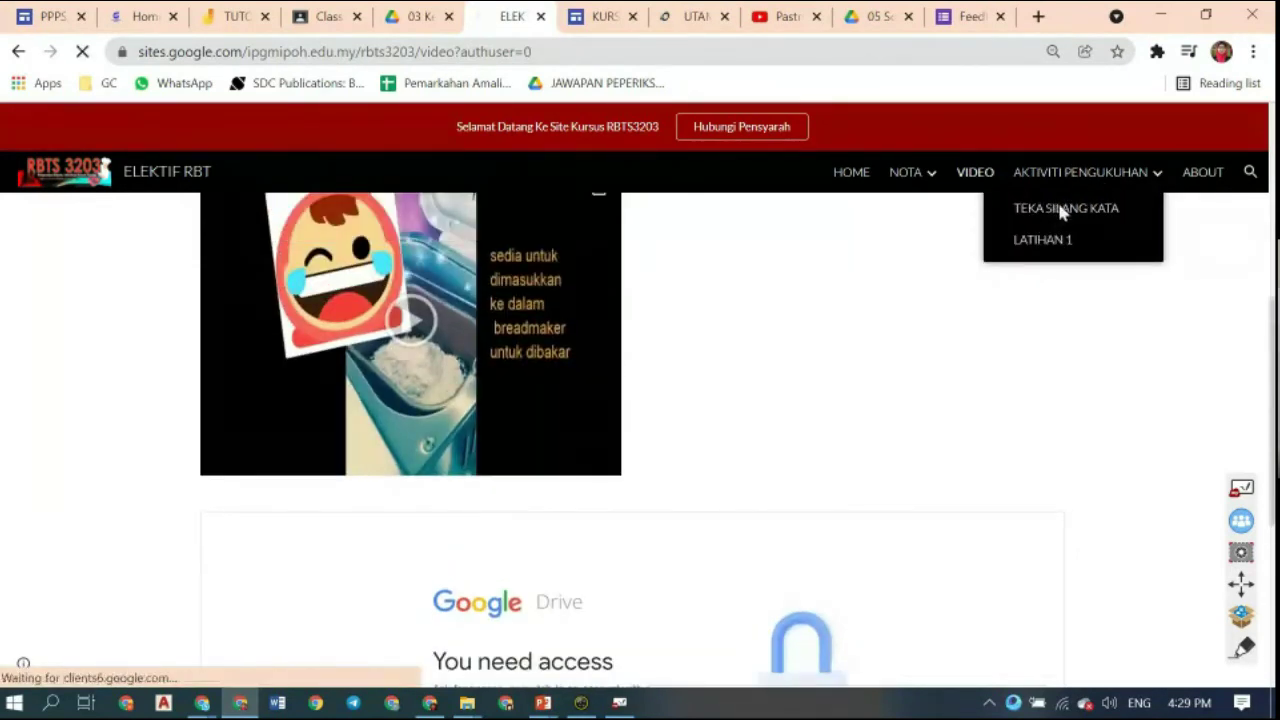
scroll(840, 432, down, 5)
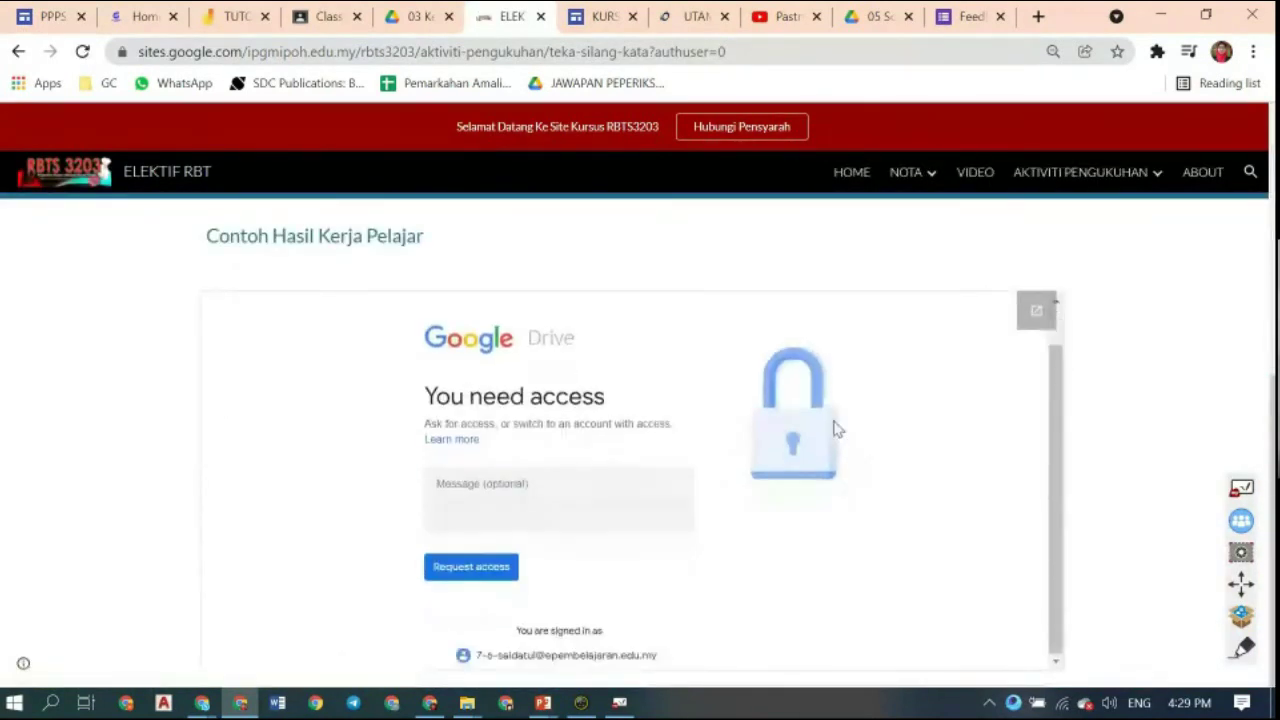
scroll(803, 409, up, 1)
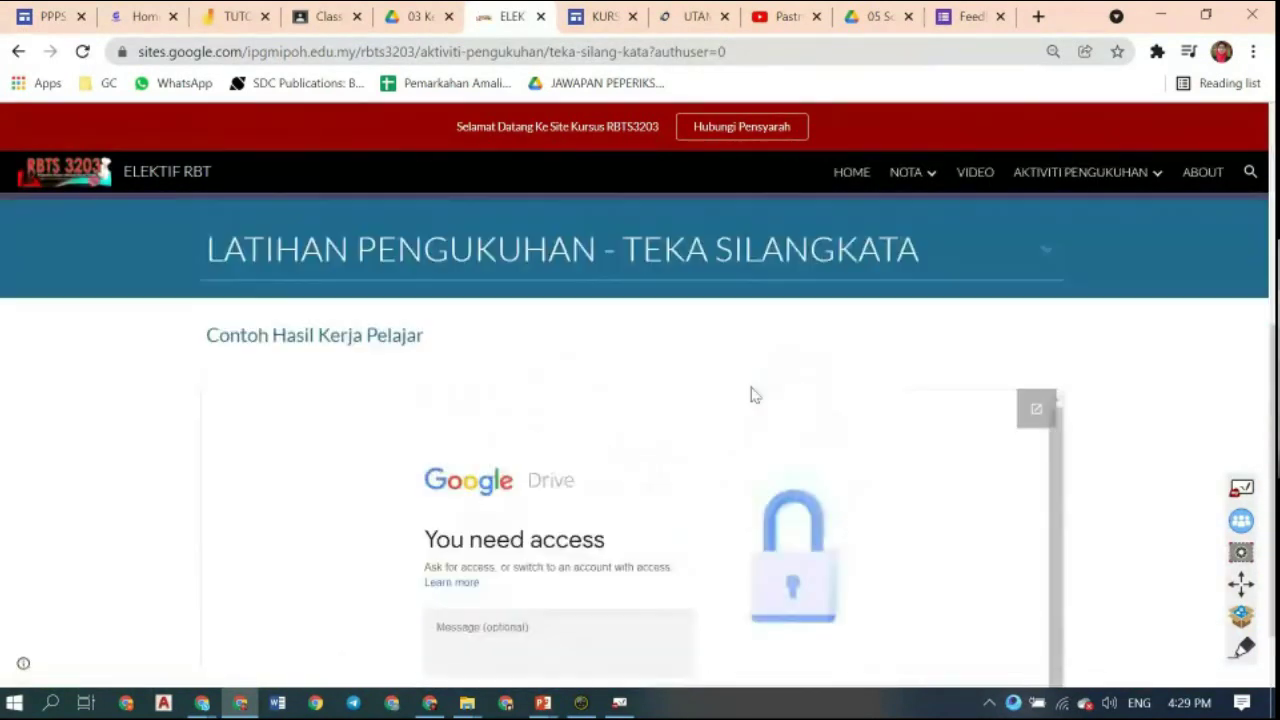
- Copy the Teka Silang Kata page address and open it in a new tab of the other Chrome profile's window
click(687, 58)
key(ctrl+c)
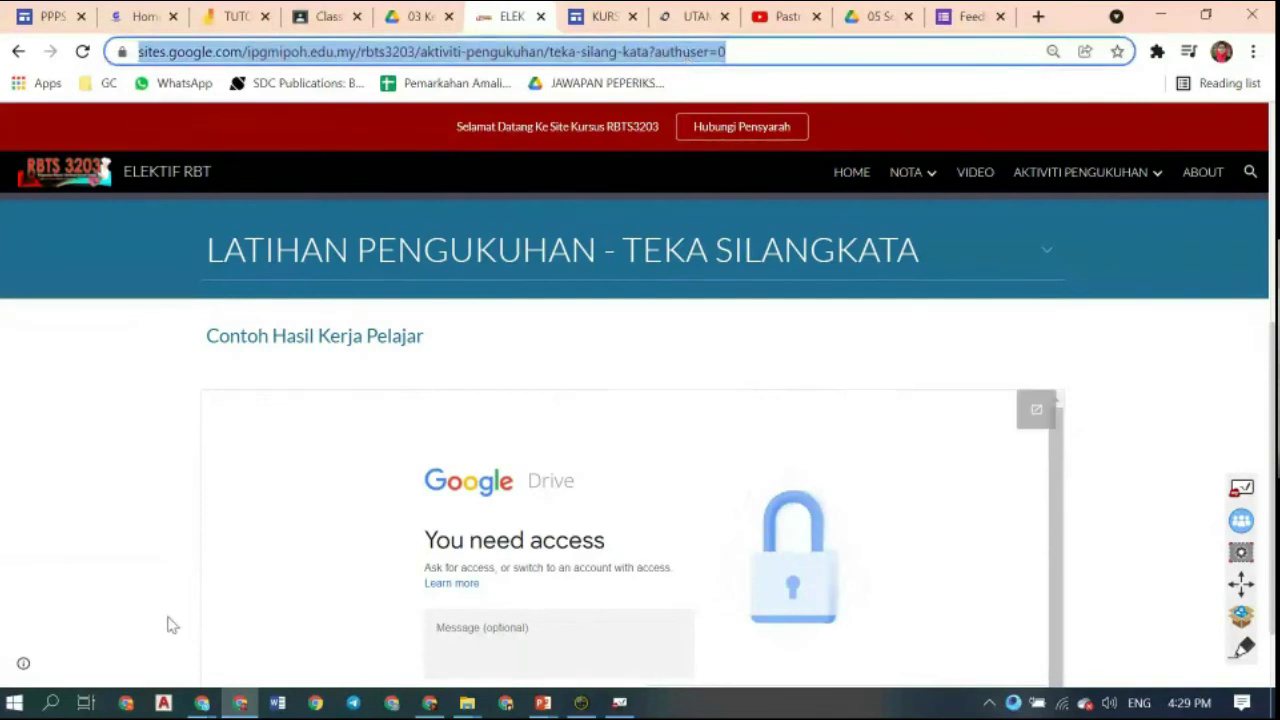
click(203, 707)
click(94, 566)
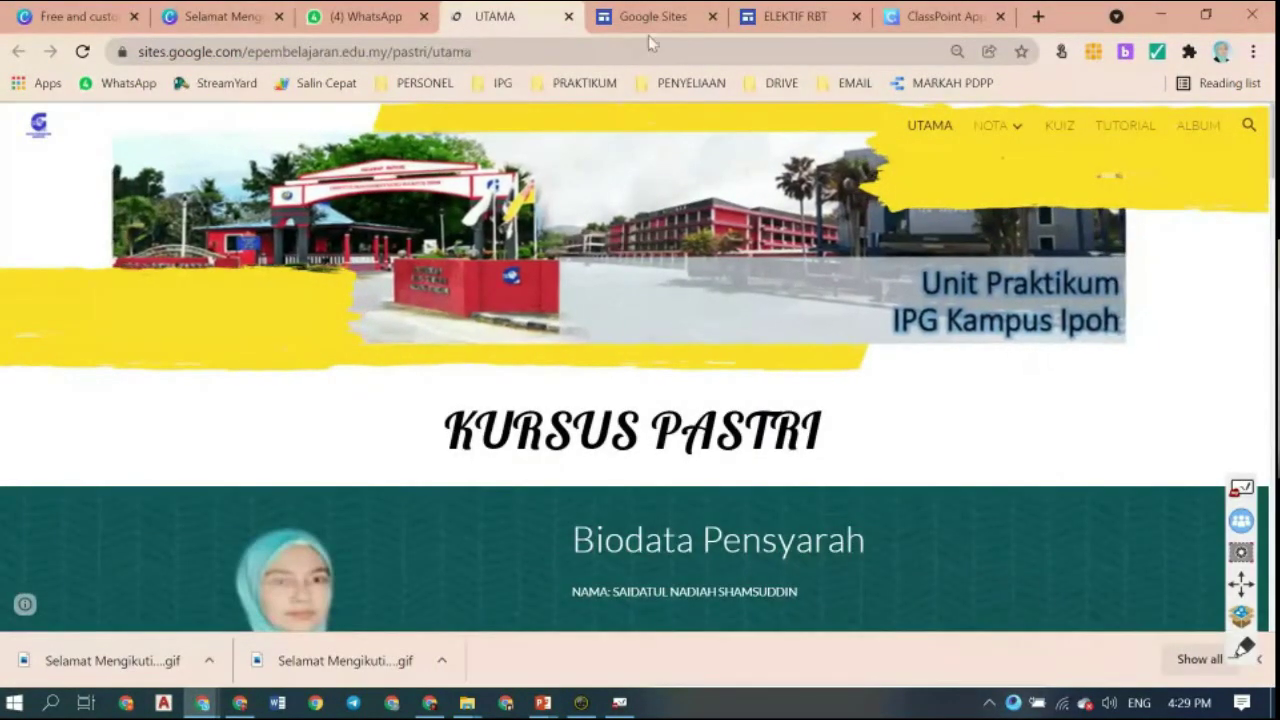
click(1038, 16)
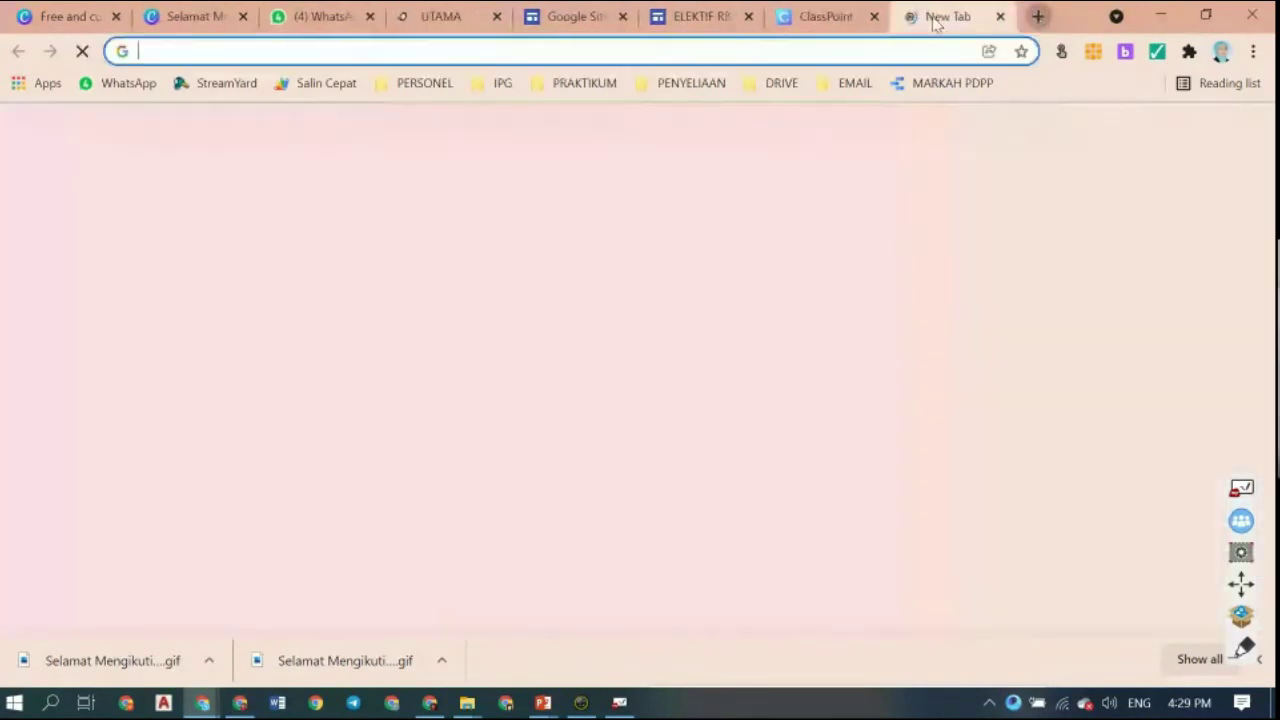
click(587, 50)
key(ctrl+v)
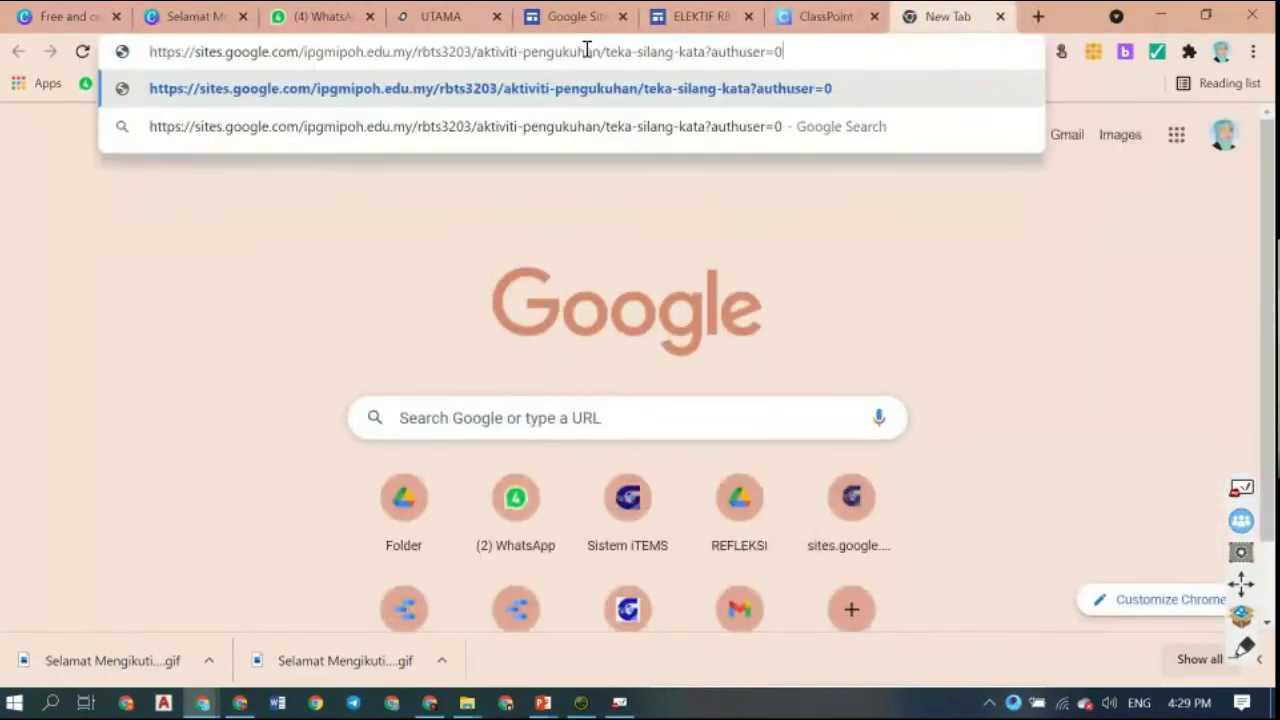
key(Return)
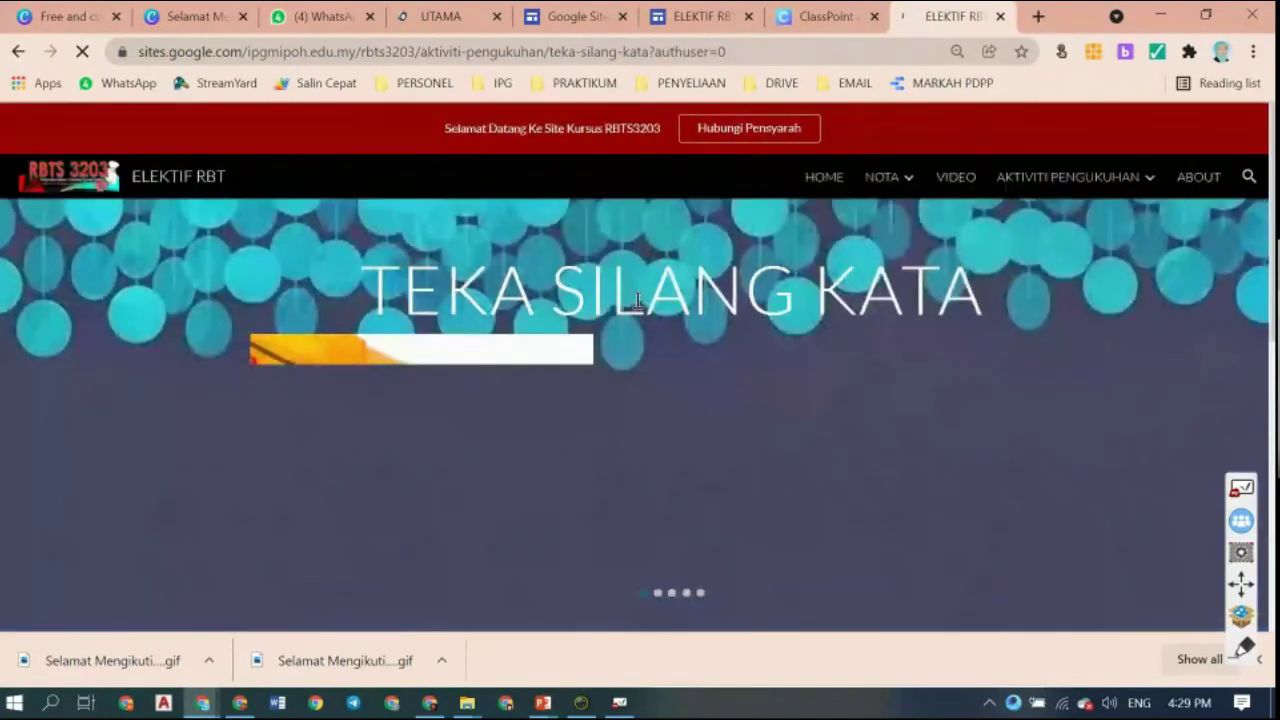
- Look through the student crossword samples under Contoh Hasil Kerja Pelajar
scroll(637, 300, down, 3)
scroll(637, 307, down, 5)
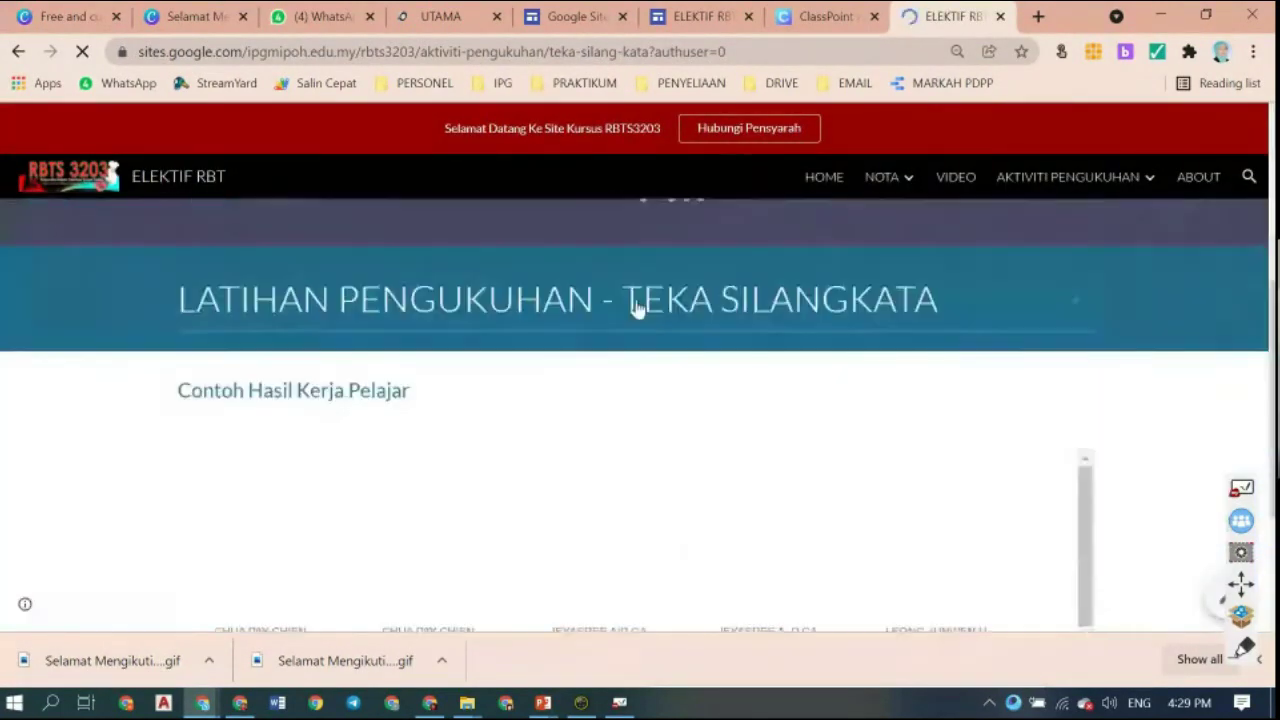
scroll(637, 307, down, 5)
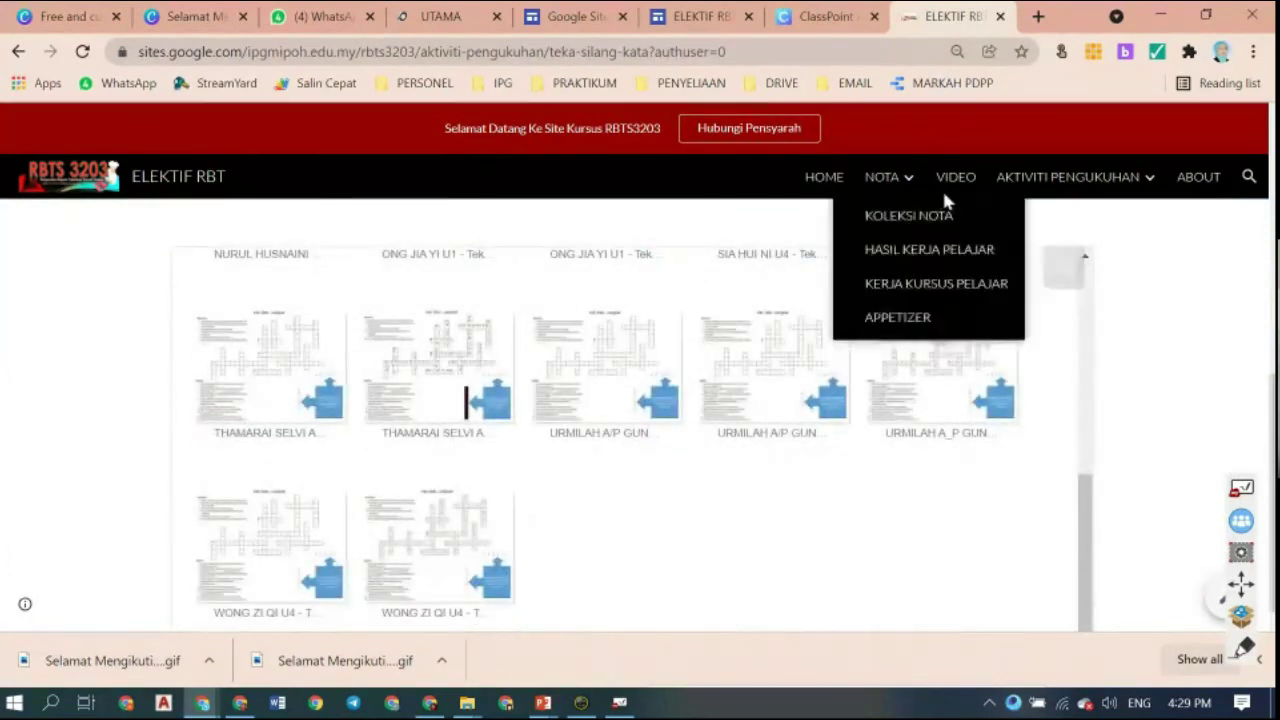
- Open the ELEKTIF RBT Video page in this profile and review its practical clips and embedded student video folder
click(958, 180)
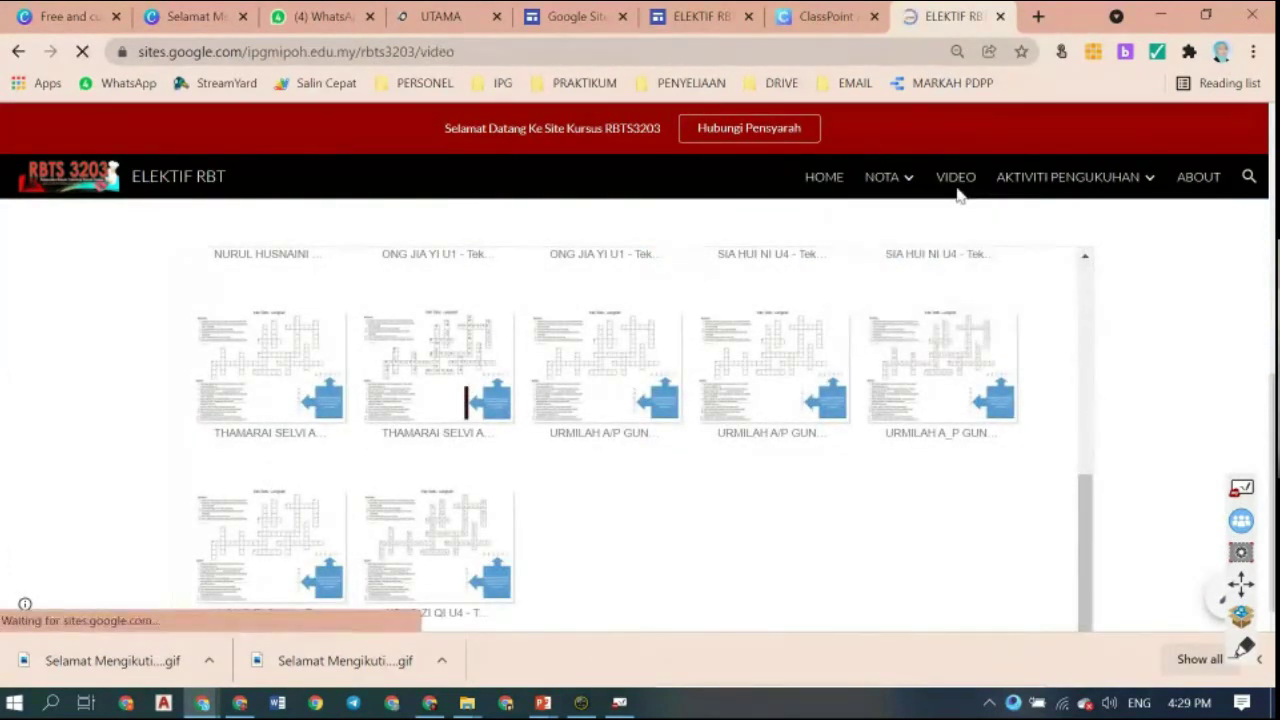
scroll(572, 504, down, 5)
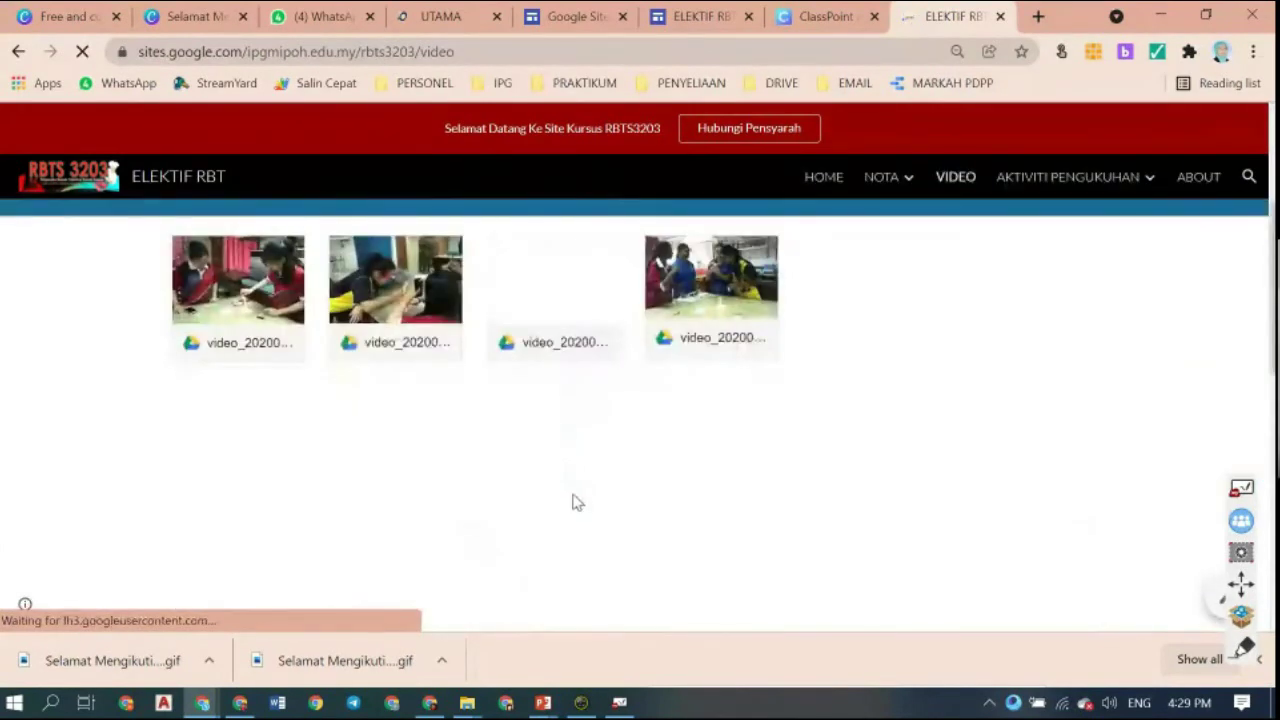
scroll(572, 504, down, 5)
scroll(572, 504, down, 5)
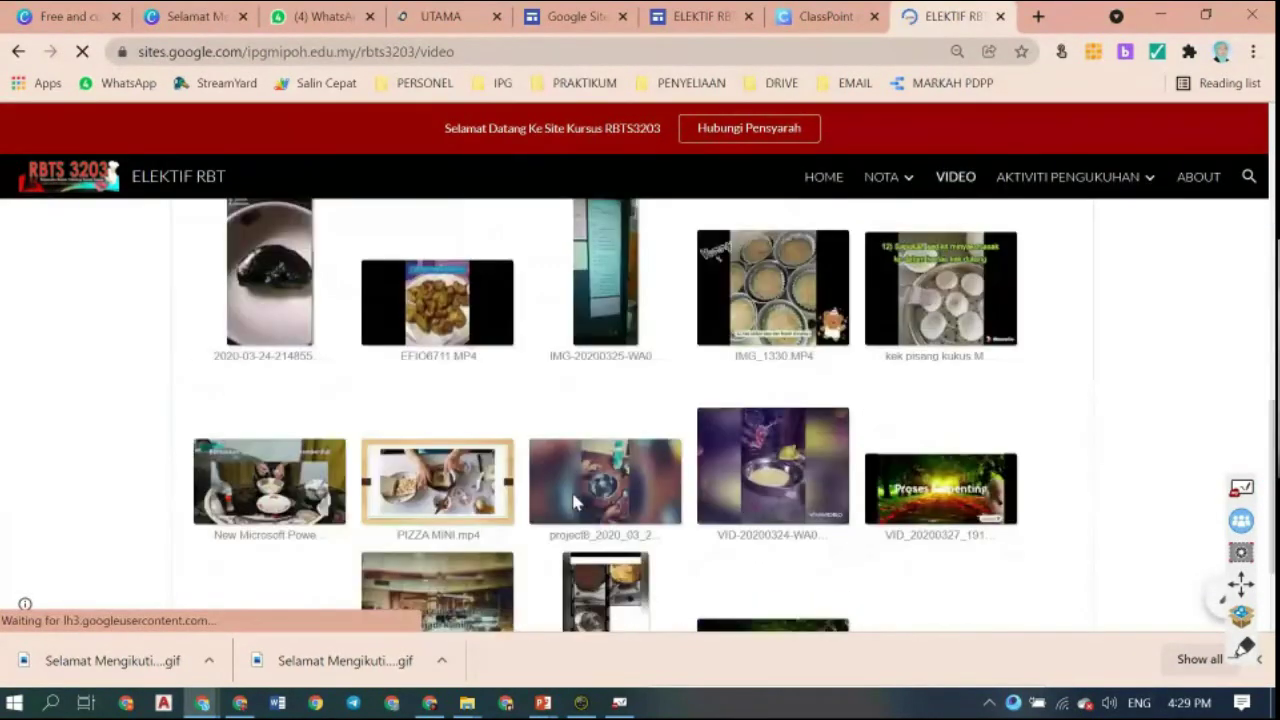
scroll(575, 503, up, 2)
scroll(575, 503, up, 1)
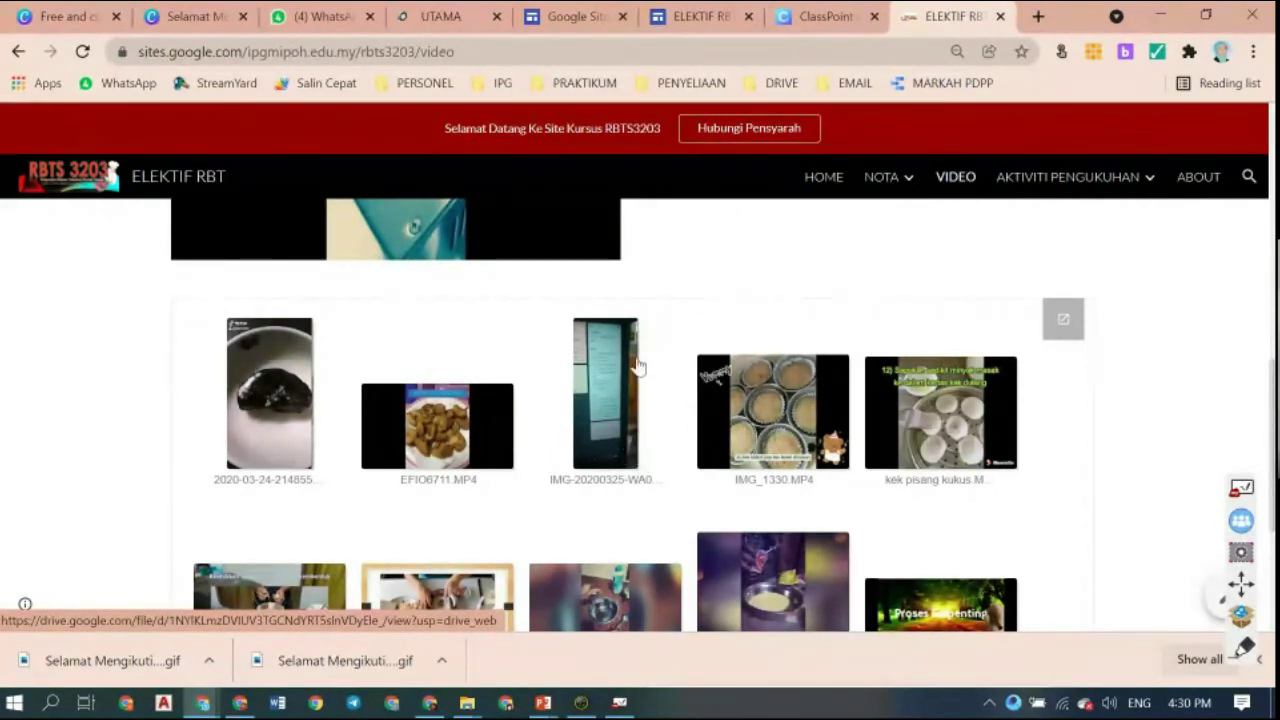
scroll(697, 405, up, 2)
scroll(697, 404, up, 2)
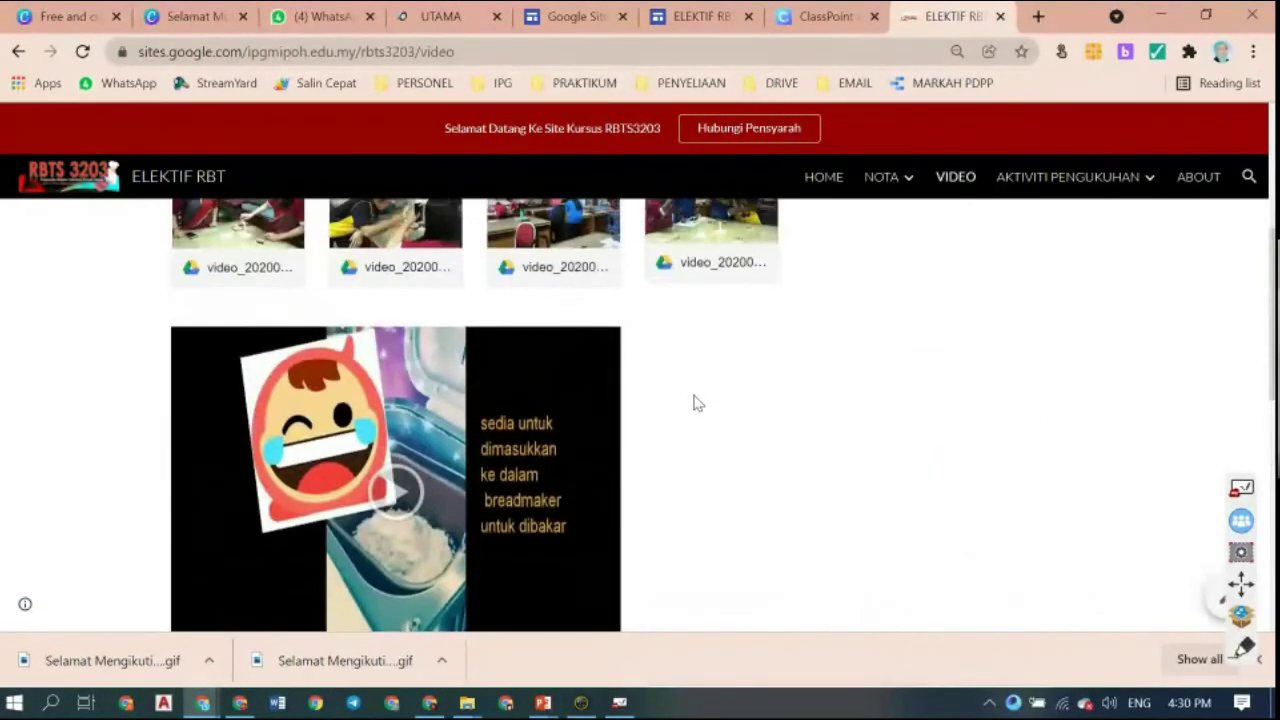
scroll(702, 384, up, 1)
- Open the Latihan 1 page under Aktiviti Pengukuhan and inspect its embedded Penyediaan Sajian: Bater Dan Kuih Tempatan form
mouse_move(1048, 164)
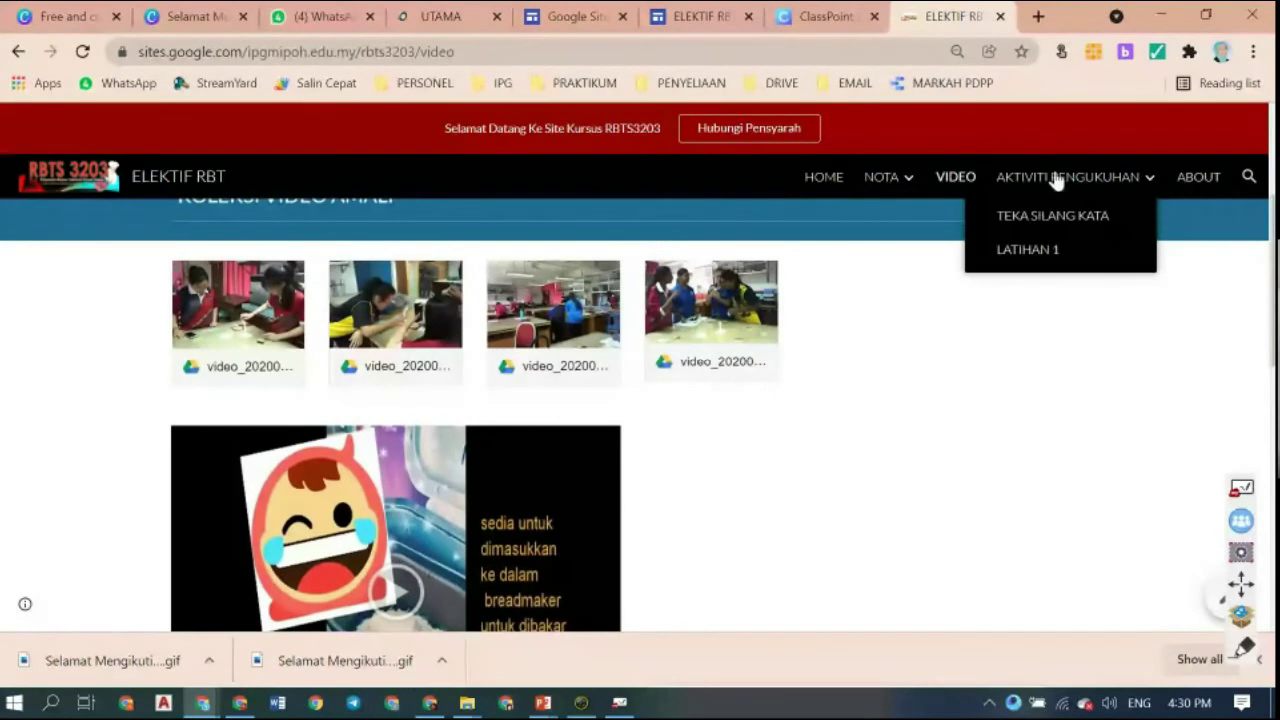
click(1030, 254)
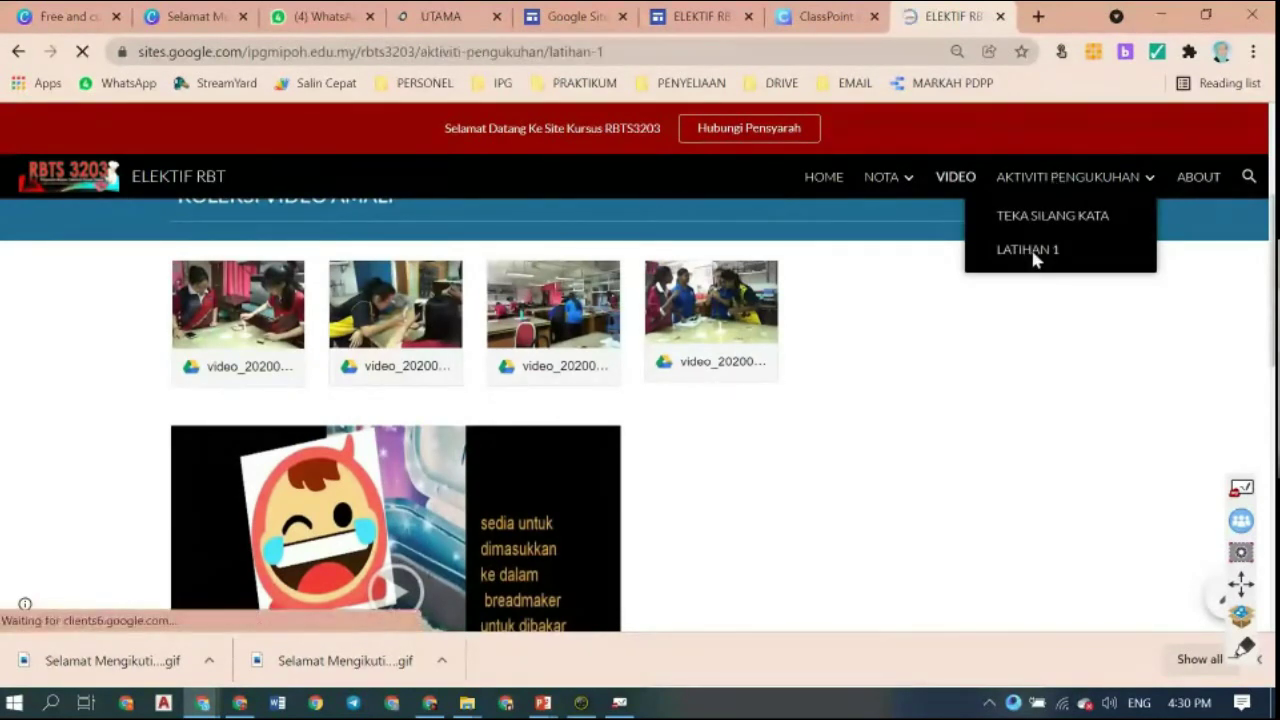
scroll(767, 390, down, 1)
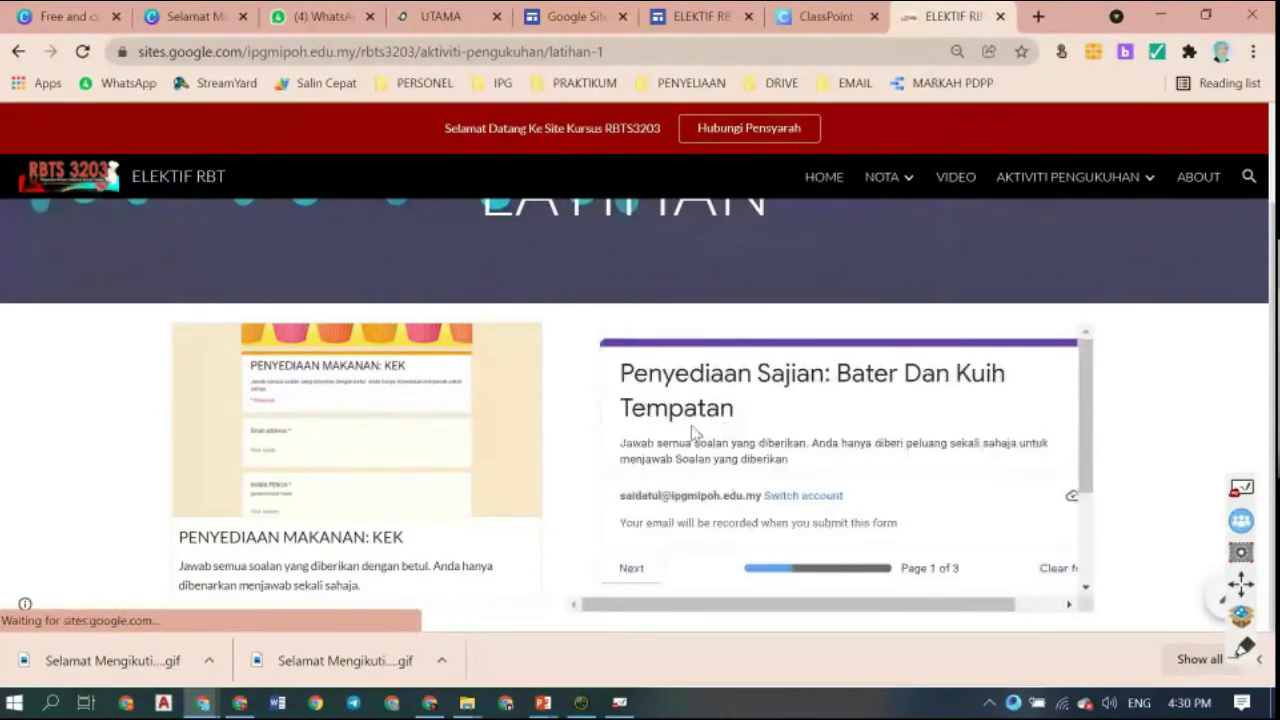
scroll(692, 438, down, 1)
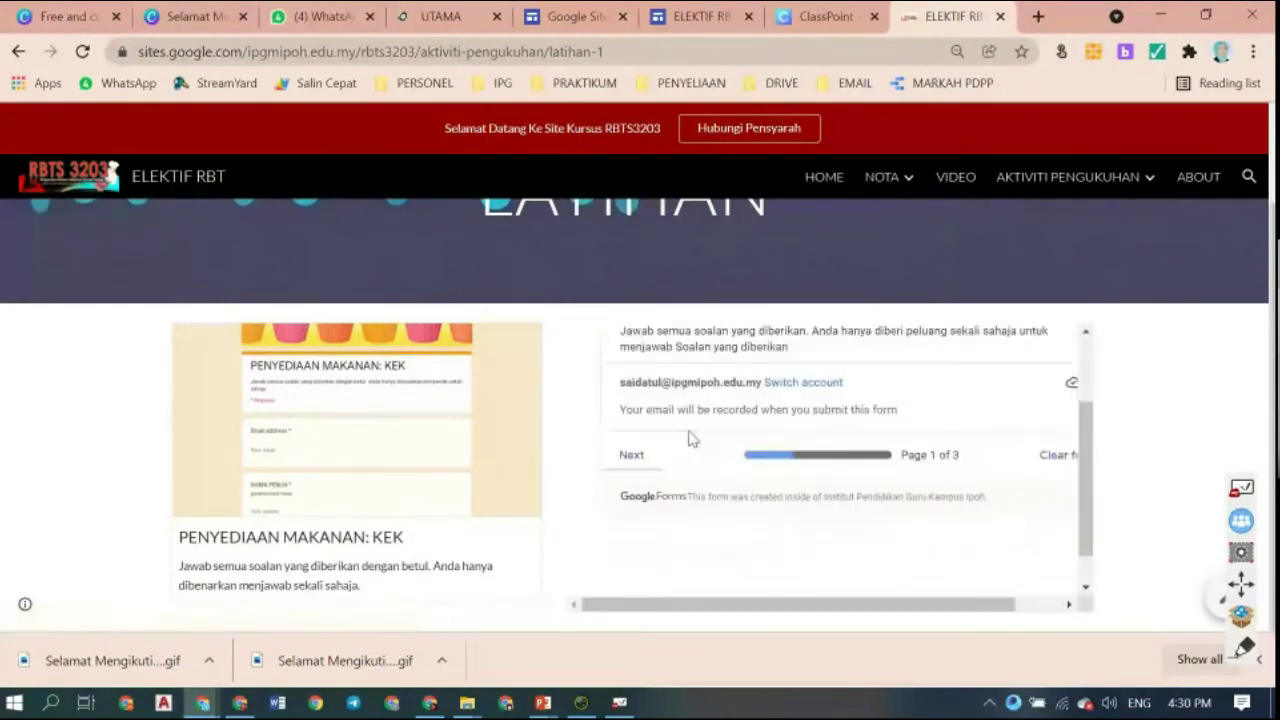
- Return to the ELEKTIF RBT home page and review its course outcomes, embedded map and class calendar
click(836, 184)
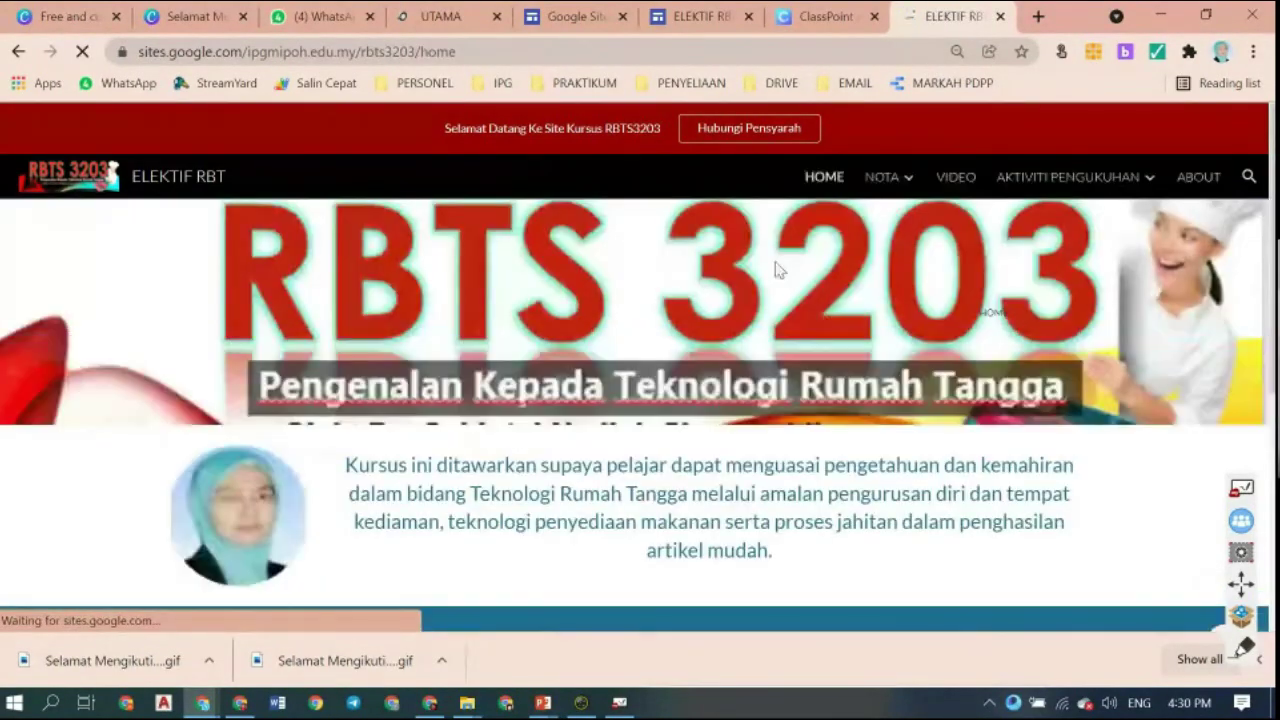
scroll(635, 372, down, 2)
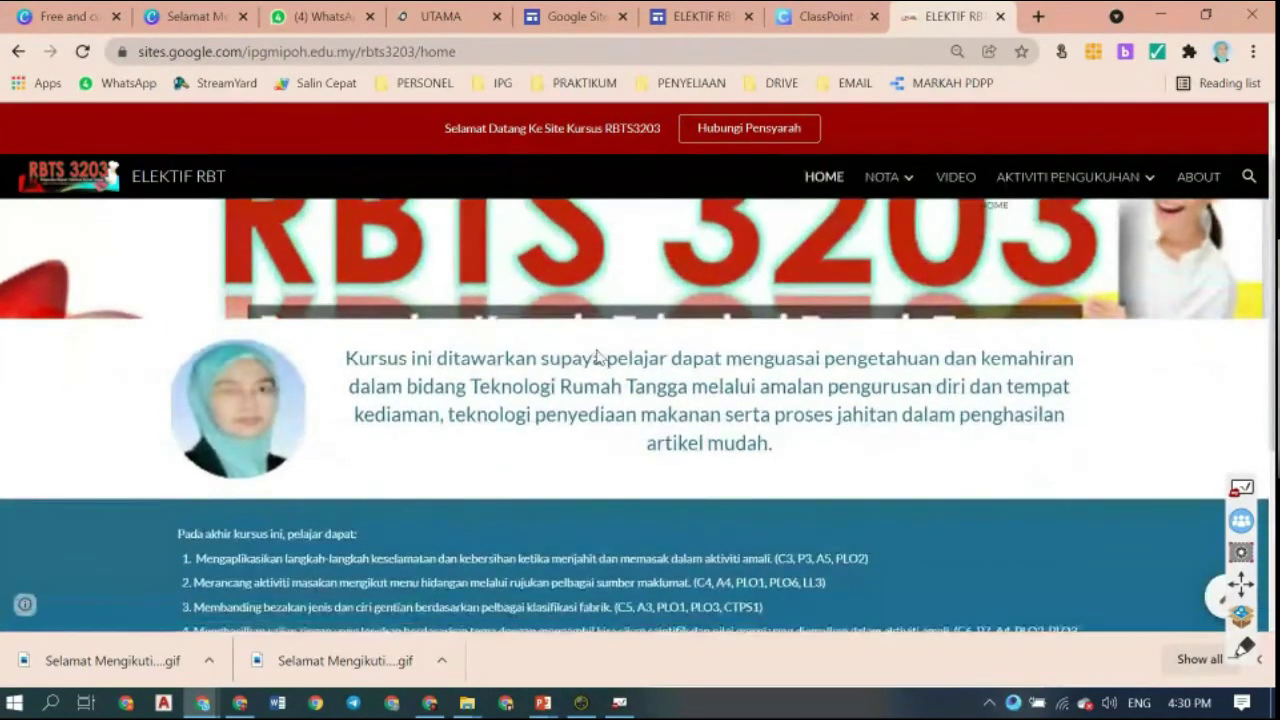
scroll(630, 369, down, 3)
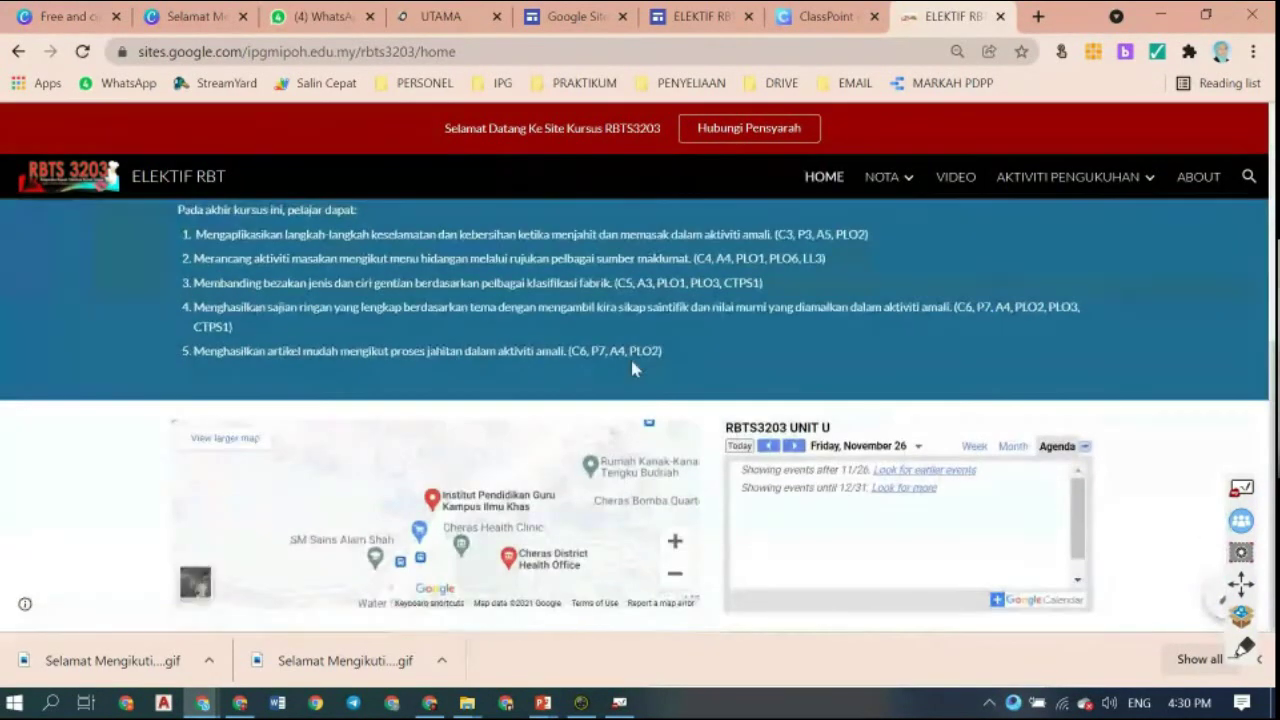
scroll(626, 366, up, 1)
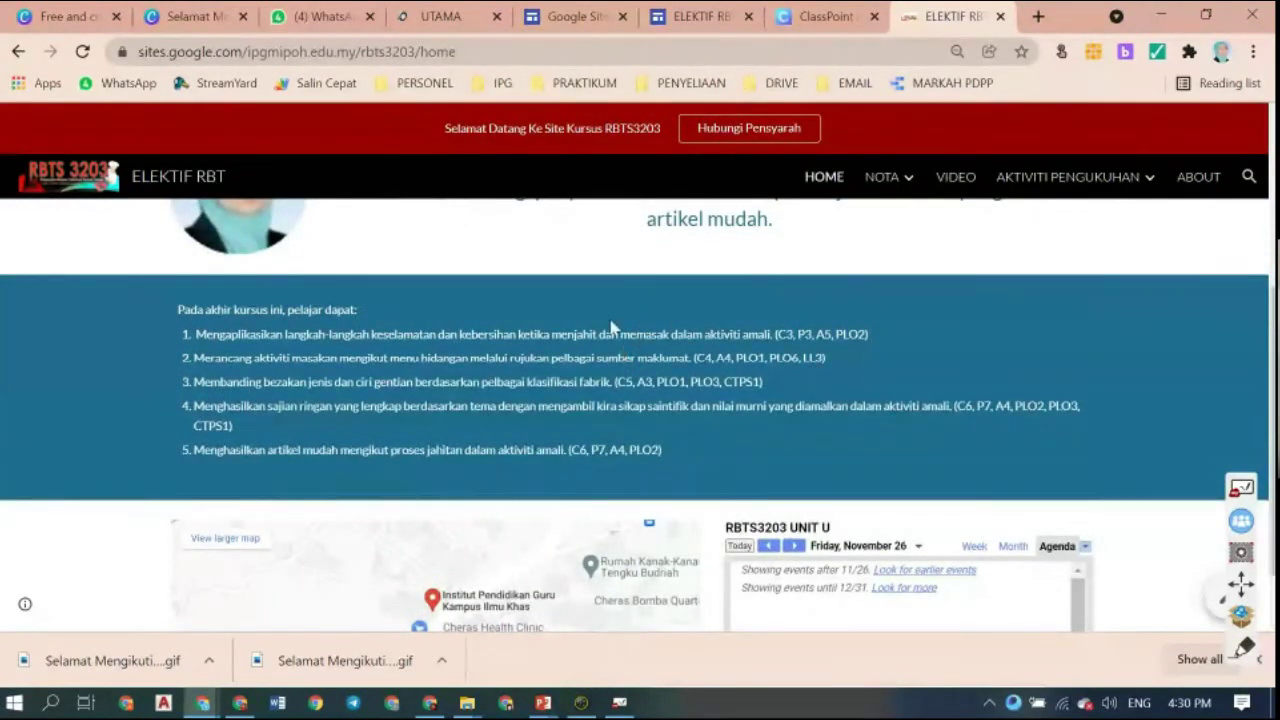
scroll(600, 405, down, 1)
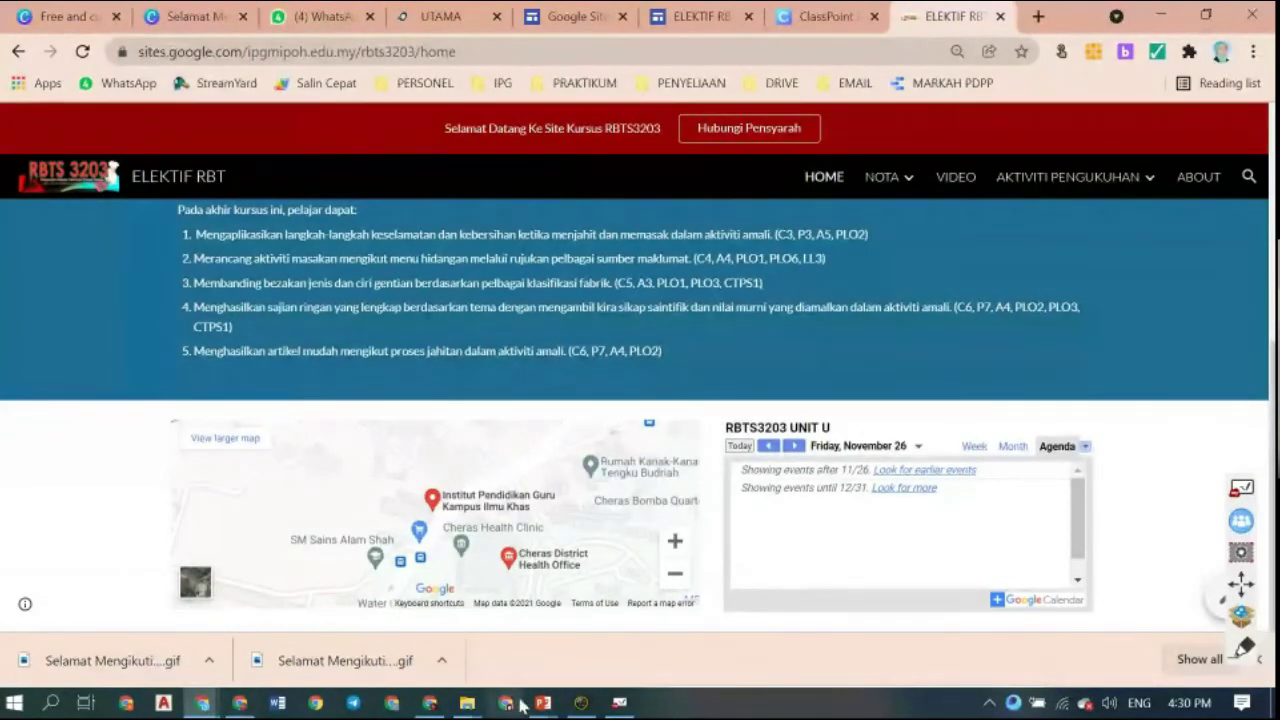
- Switch to the ClassPoint Quick Poll window, check its live list of submitted and pending participants, and shift the window slightly
mouse_move(543, 703)
click(620, 572)
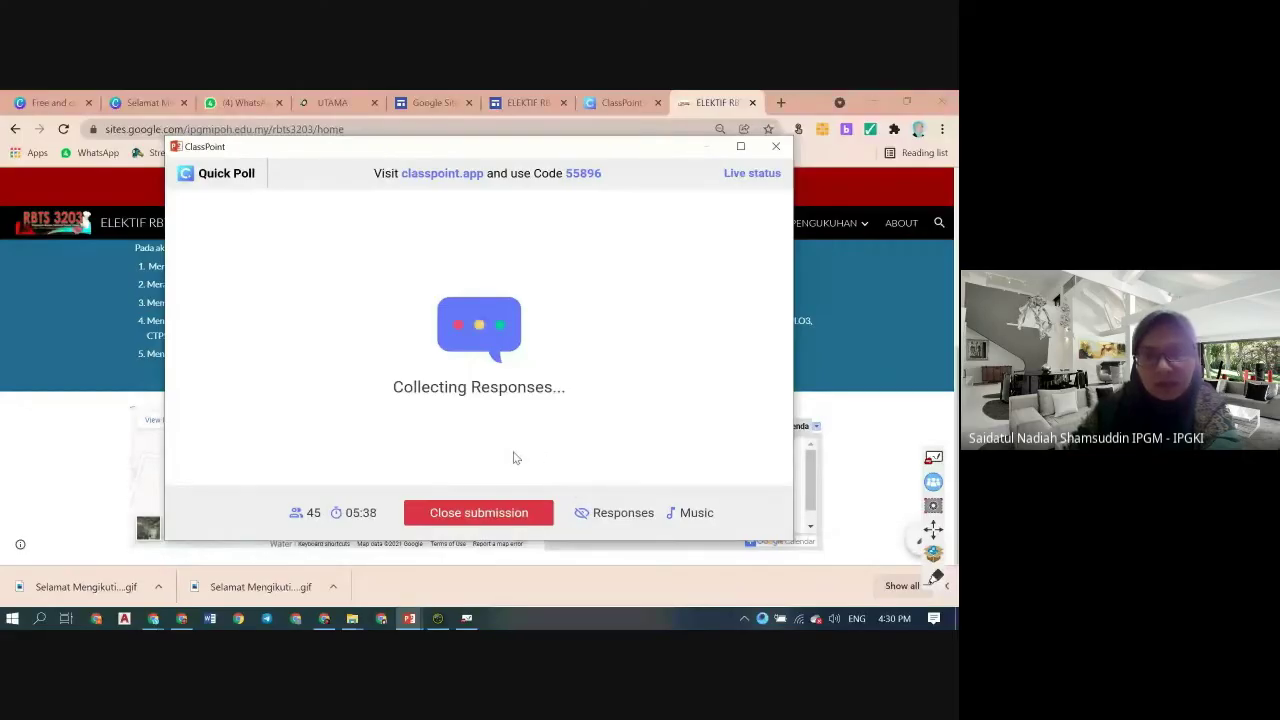
click(758, 178)
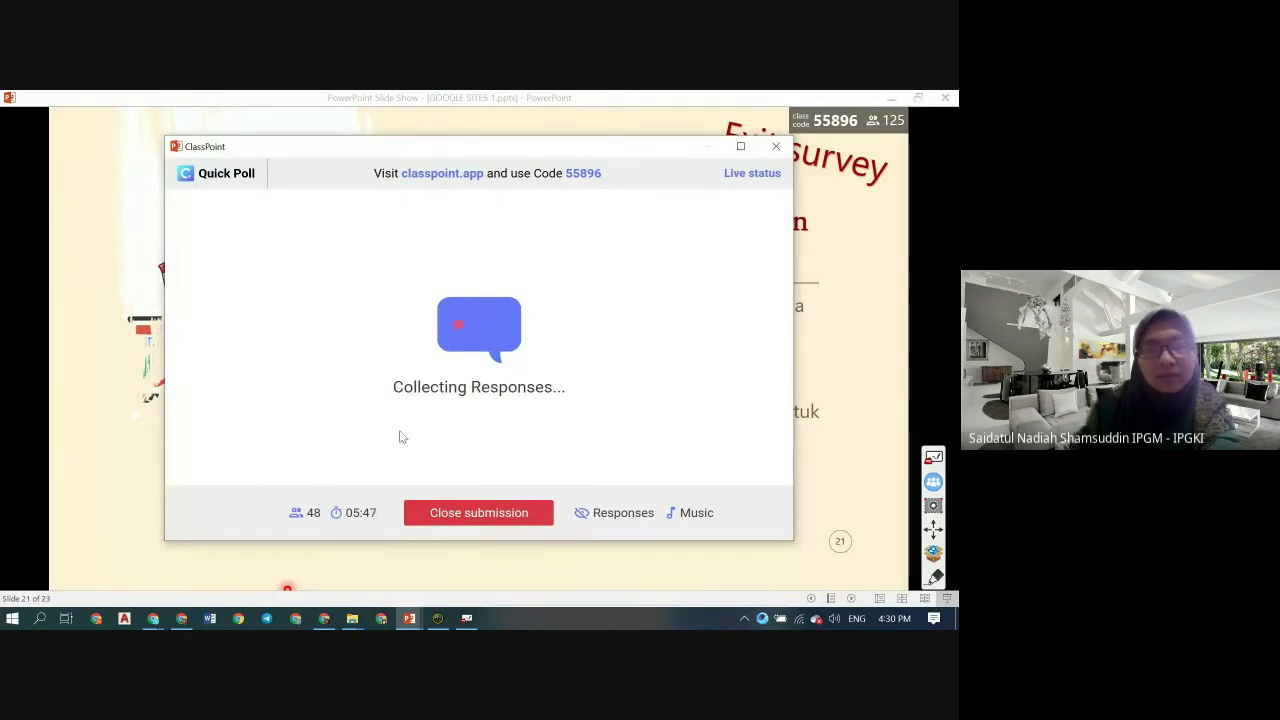
click(743, 176)
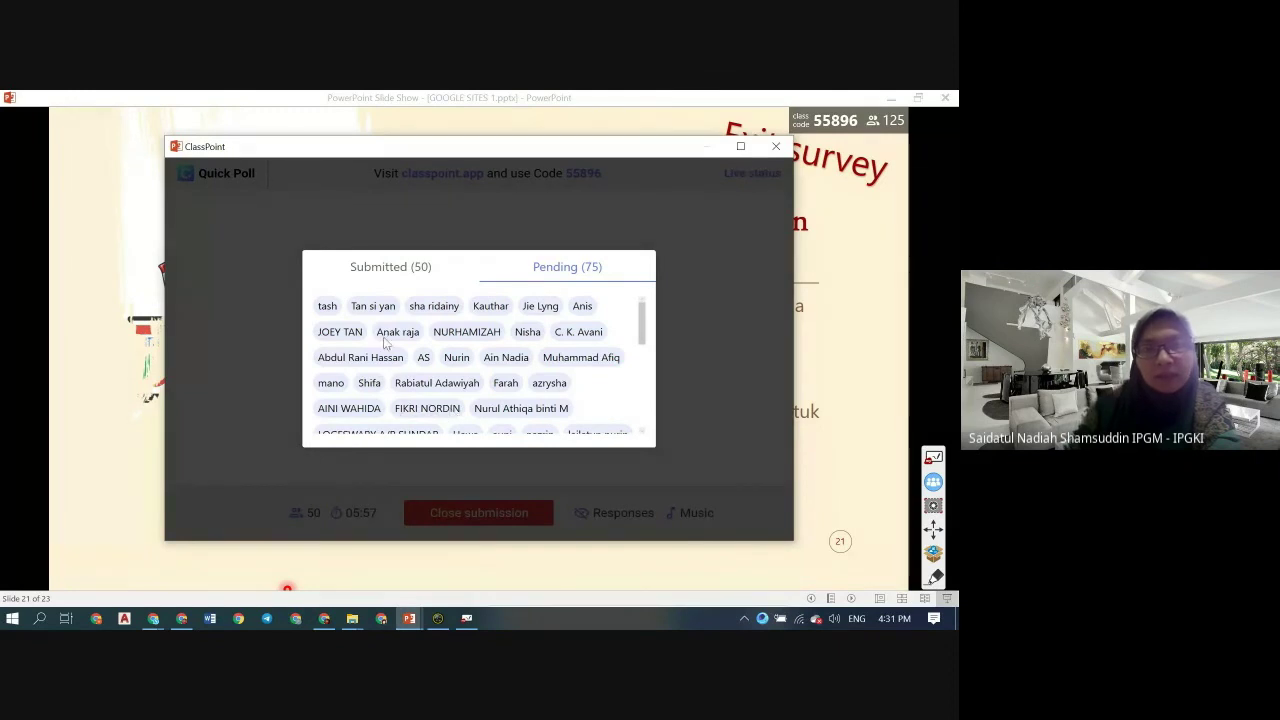
click(688, 278)
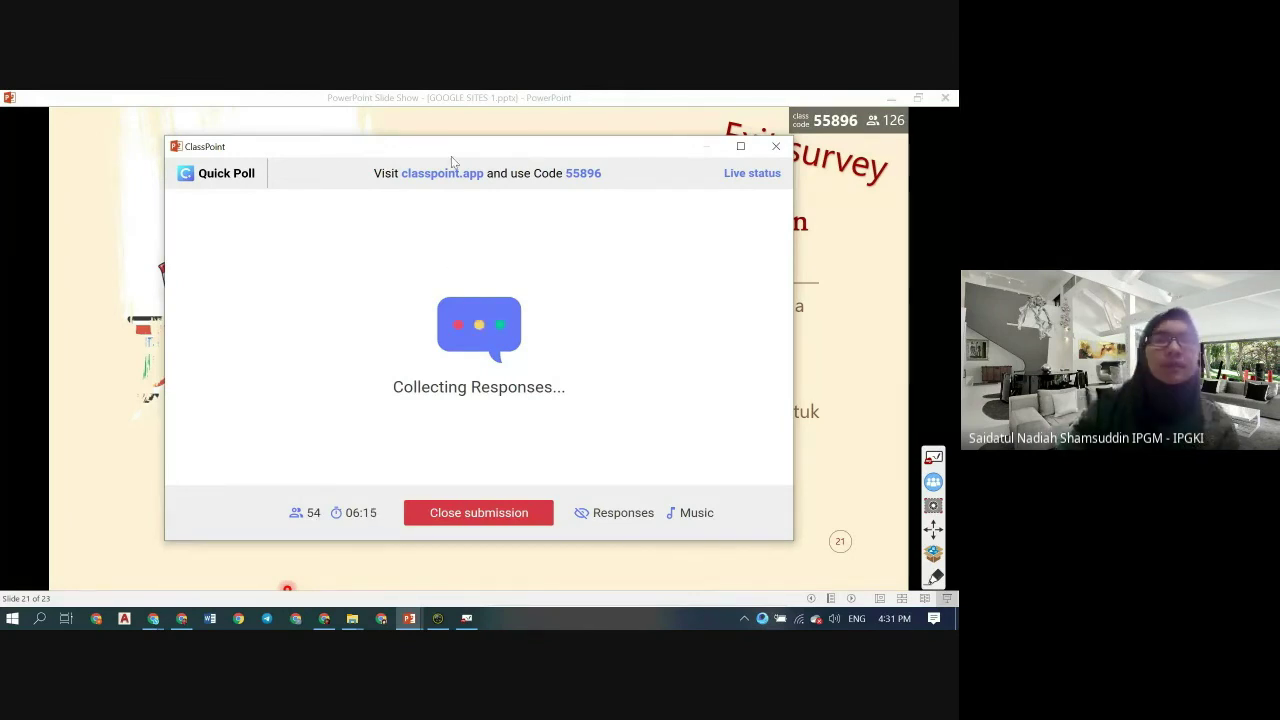
mouse_move(447, 148)
mouse_down()
mouse_move(293, 250)
mouse_move(286, 152)
mouse_move(423, 151)
mouse_up()
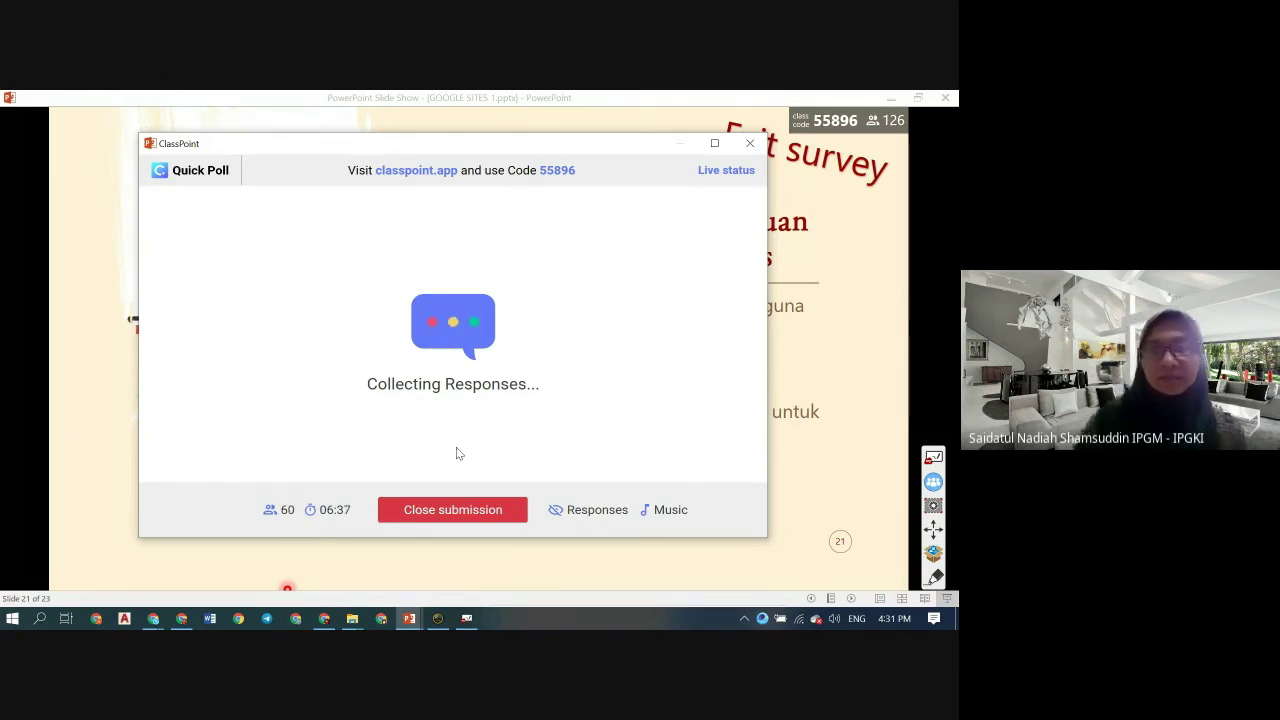
- Switch to the Google Meet call and look through the list of people in the call
click(324, 619)
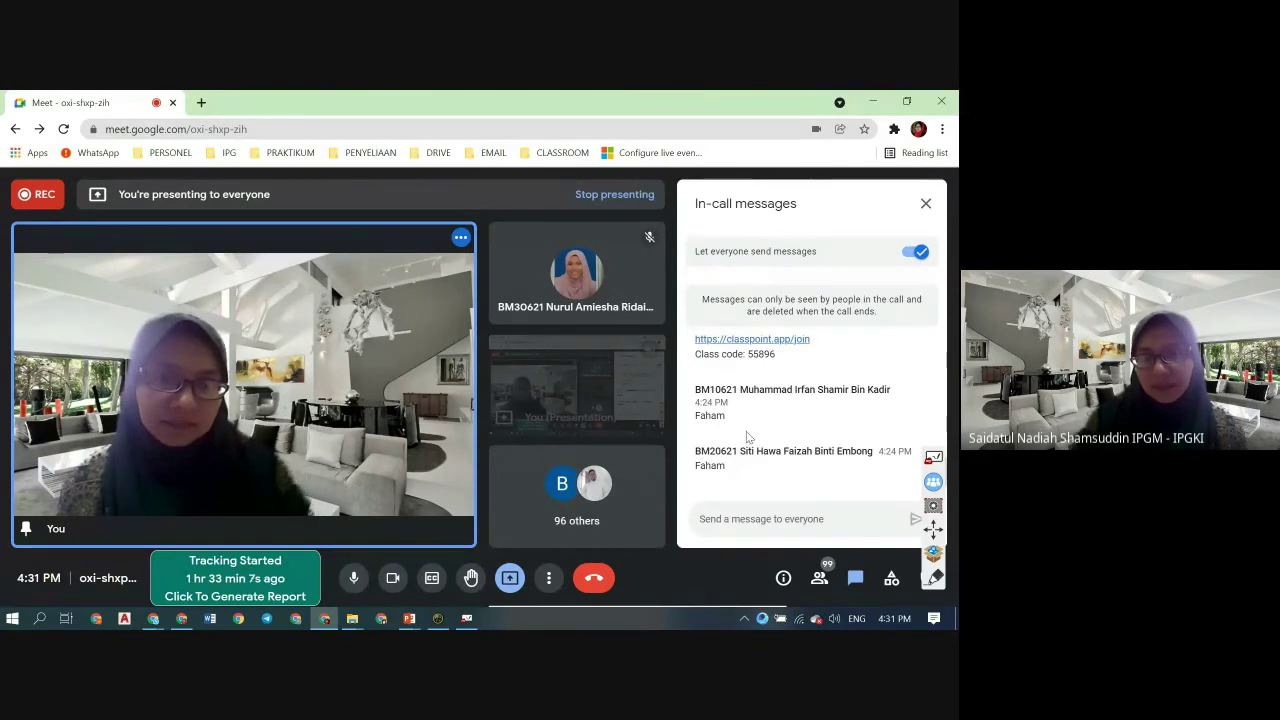
click(820, 578)
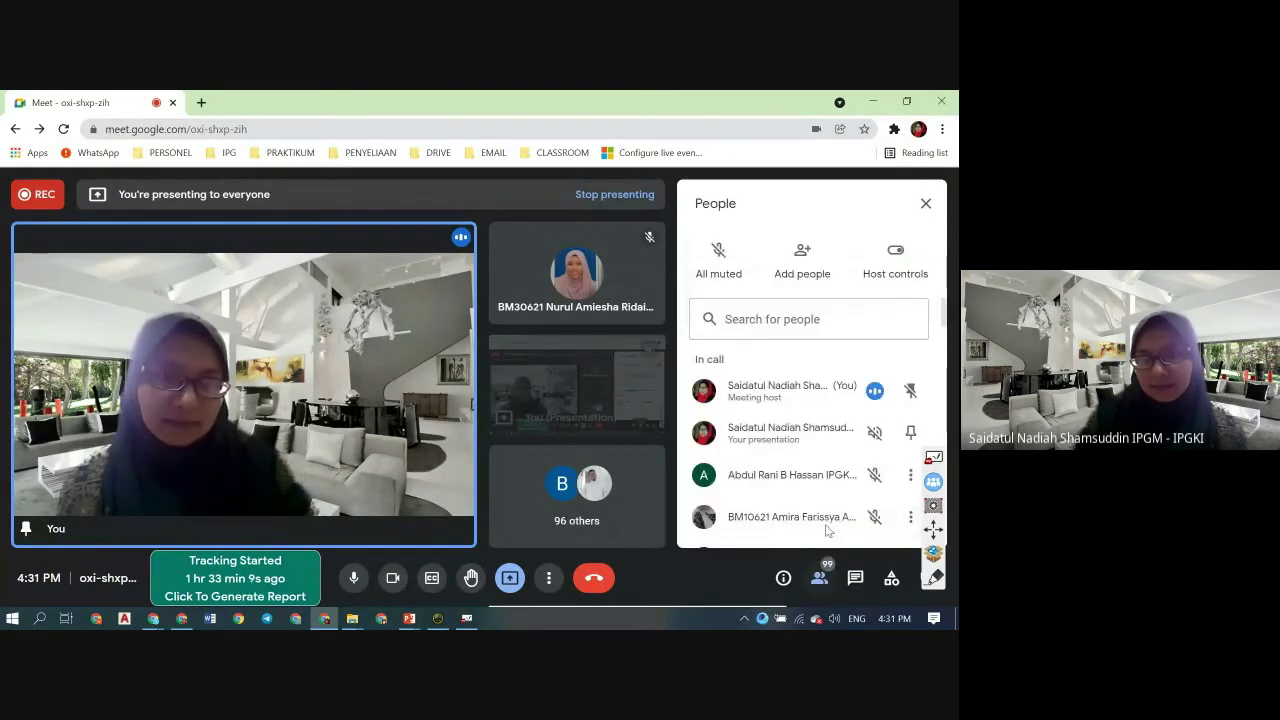
scroll(790, 420, down, 2)
scroll(787, 427, down, 3)
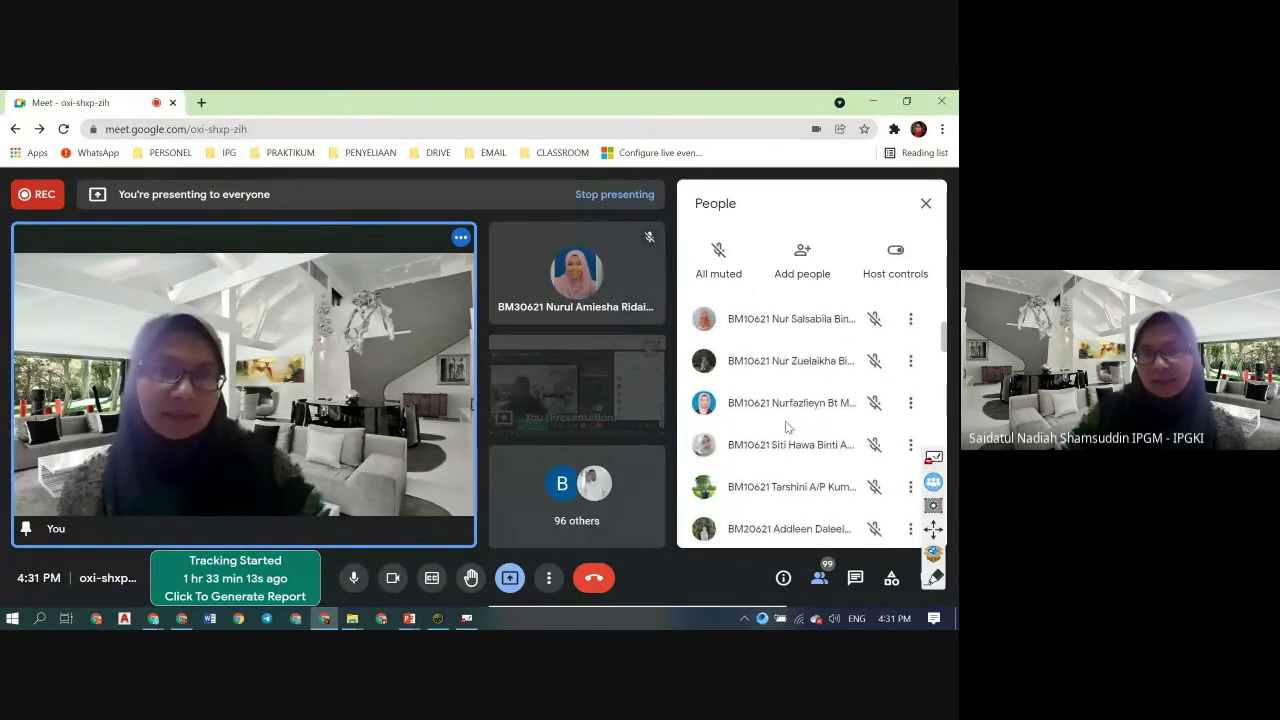
scroll(787, 427, down, 1)
scroll(787, 427, down, 1)
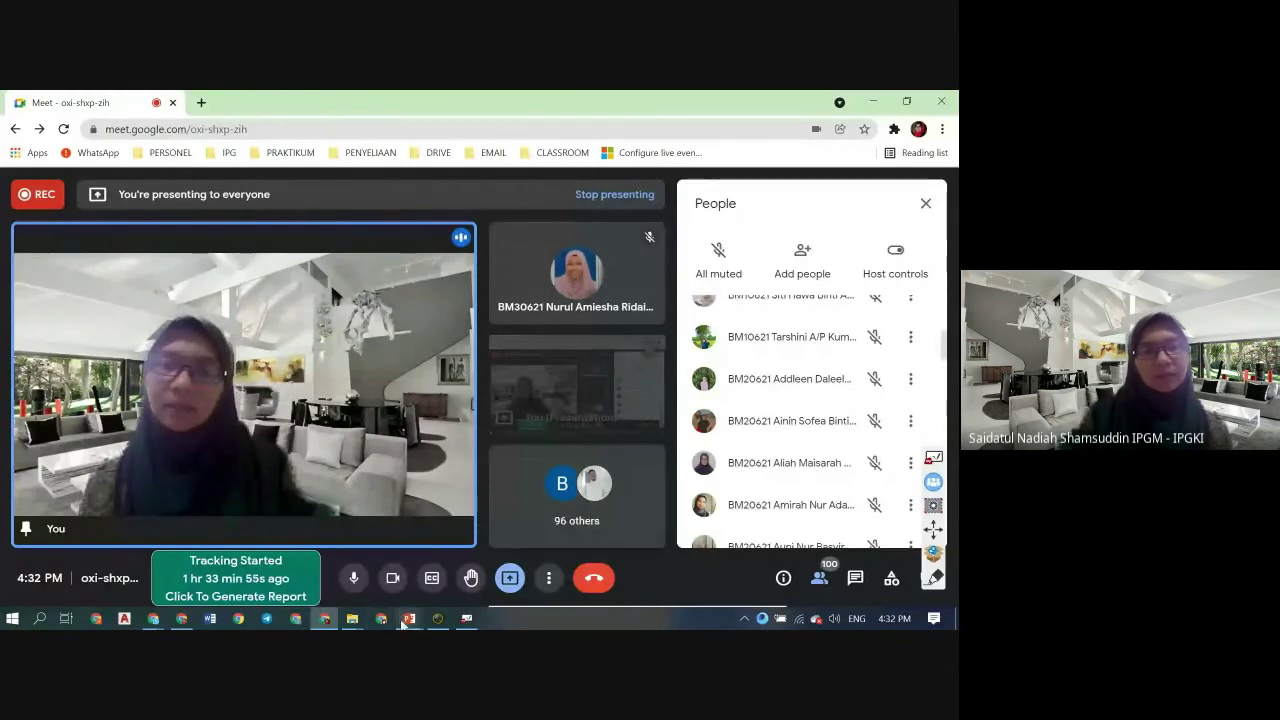
- Return to the ClassPoint Quick Poll, close submissions, insert the results as a slide and close the poll window
mouse_move(409, 620)
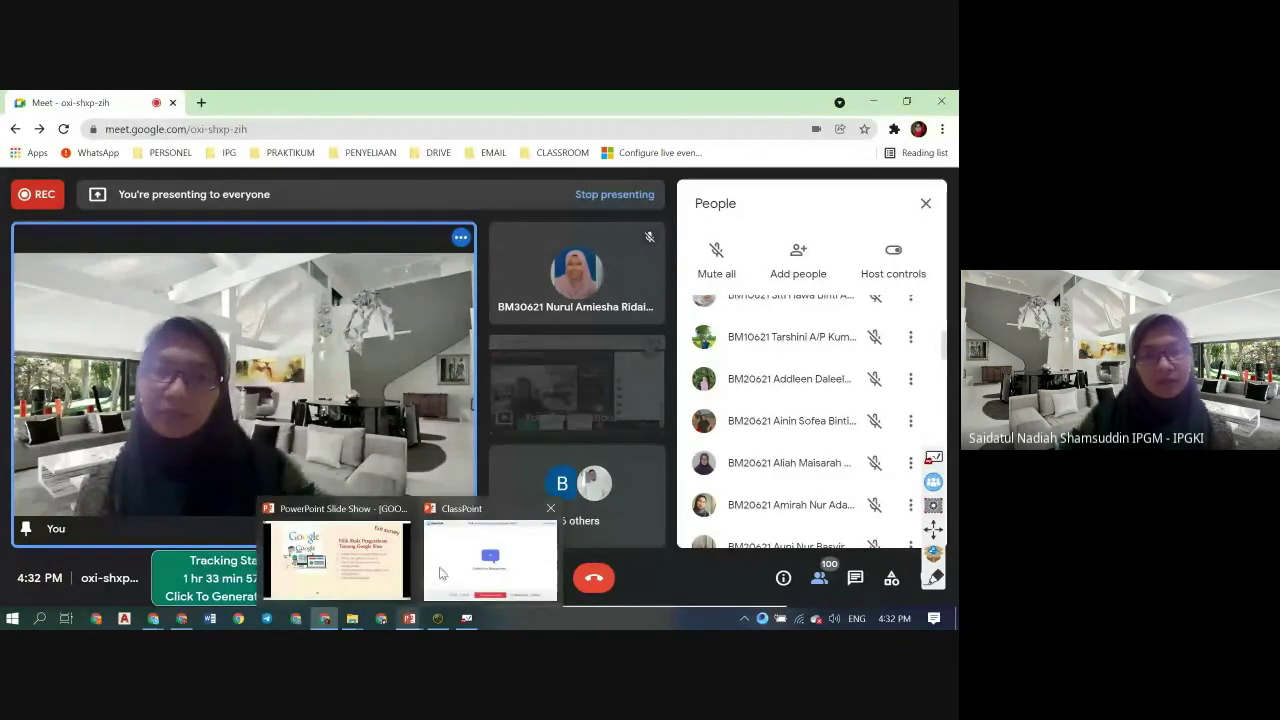
click(447, 565)
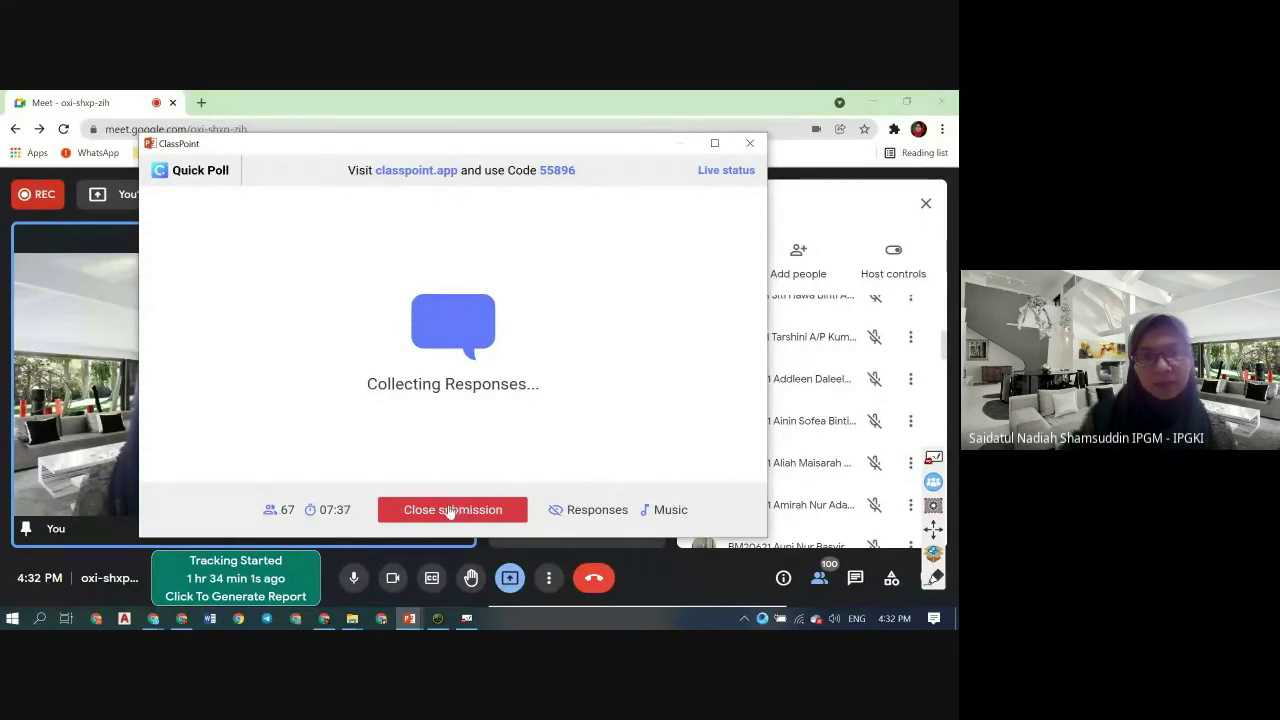
click(449, 512)
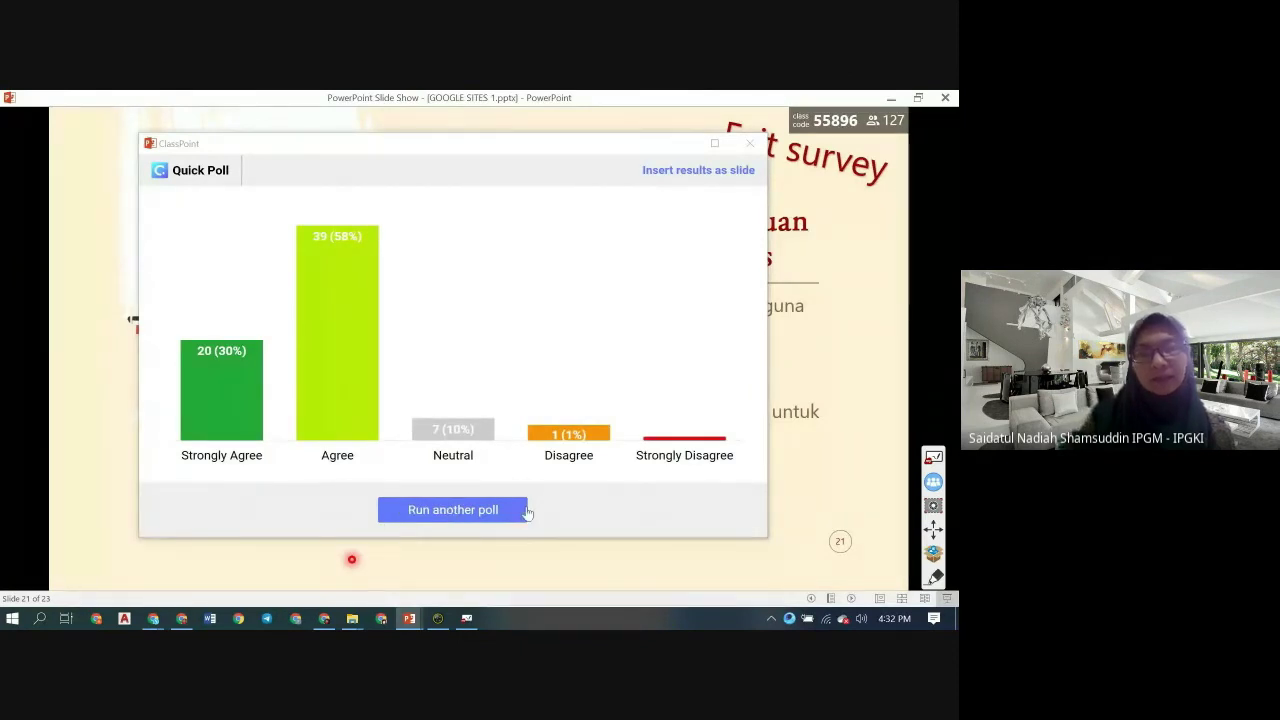
click(687, 182)
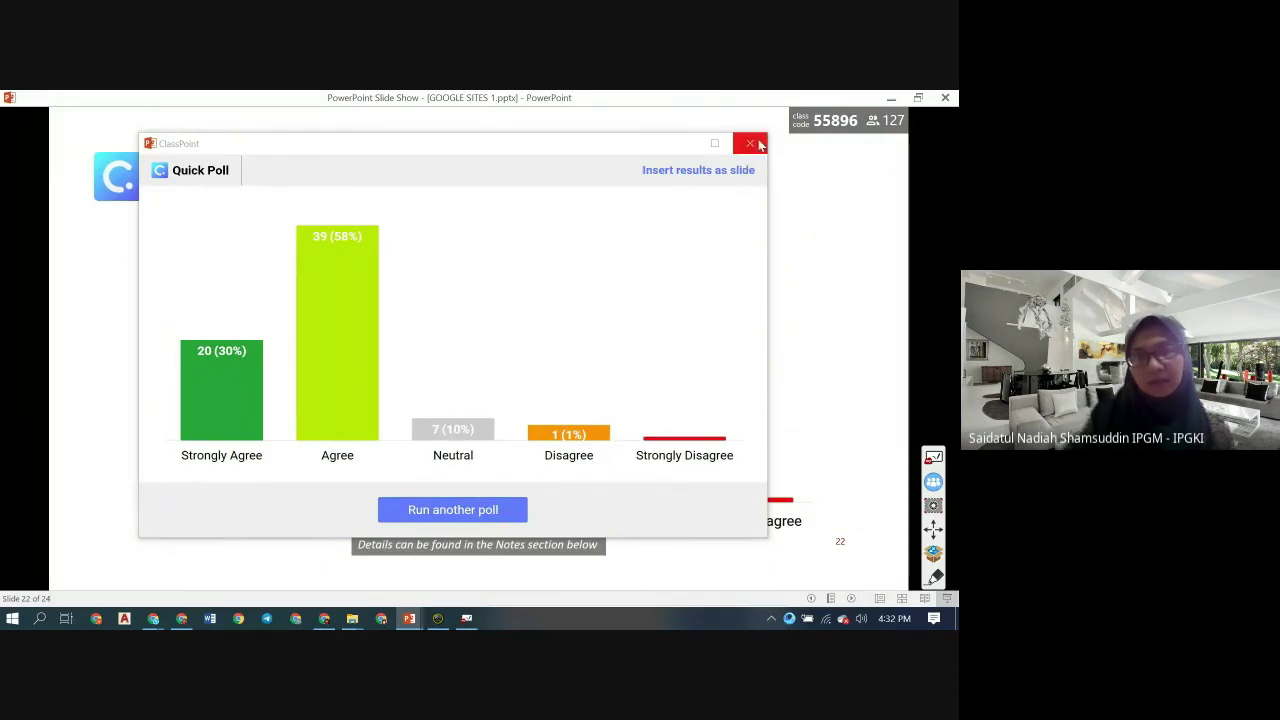
click(752, 145)
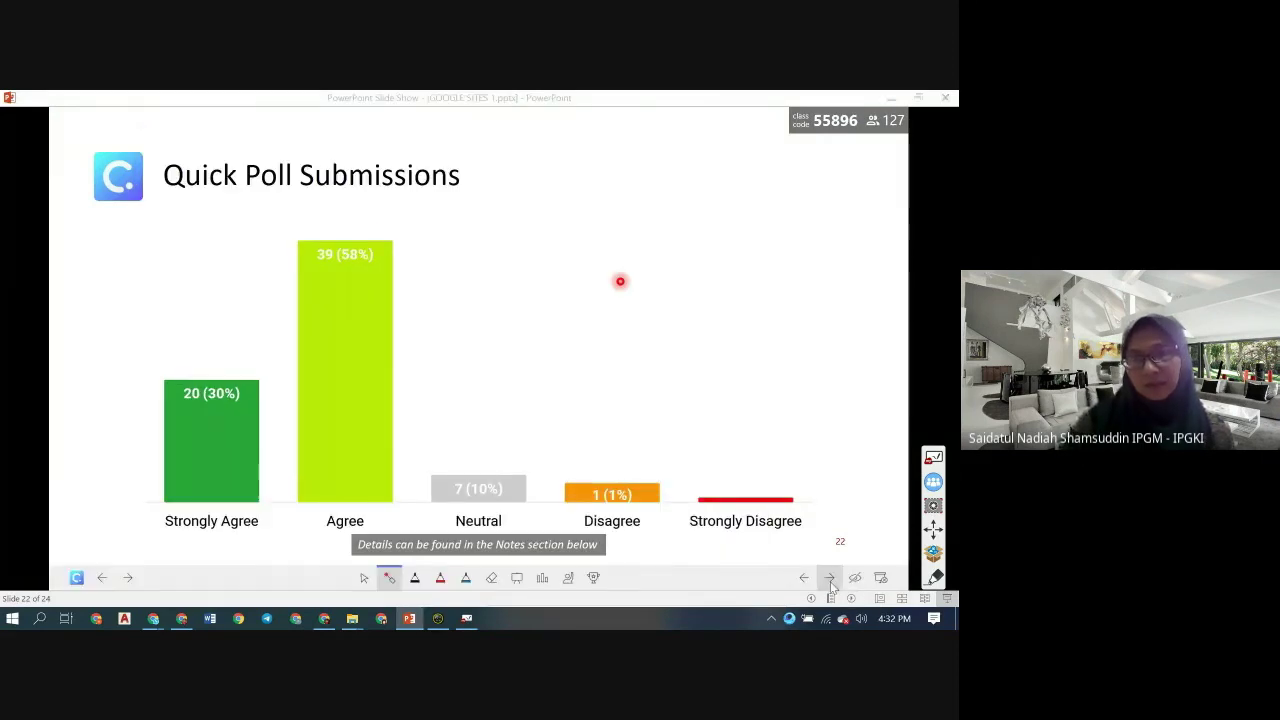
- Advance to the Refleksi Akhir slide, start its Word Cloud activity and move the response window clear of the question
click(829, 579)
key(ctrl+p)
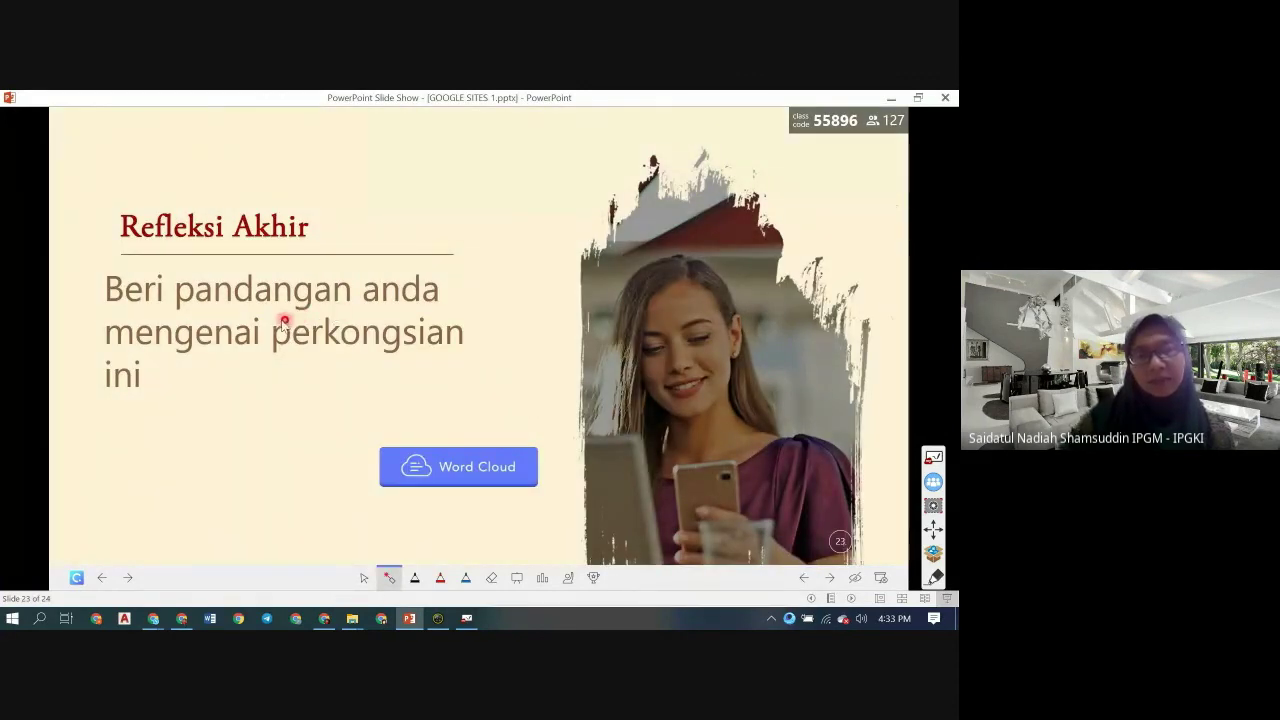
click(442, 470)
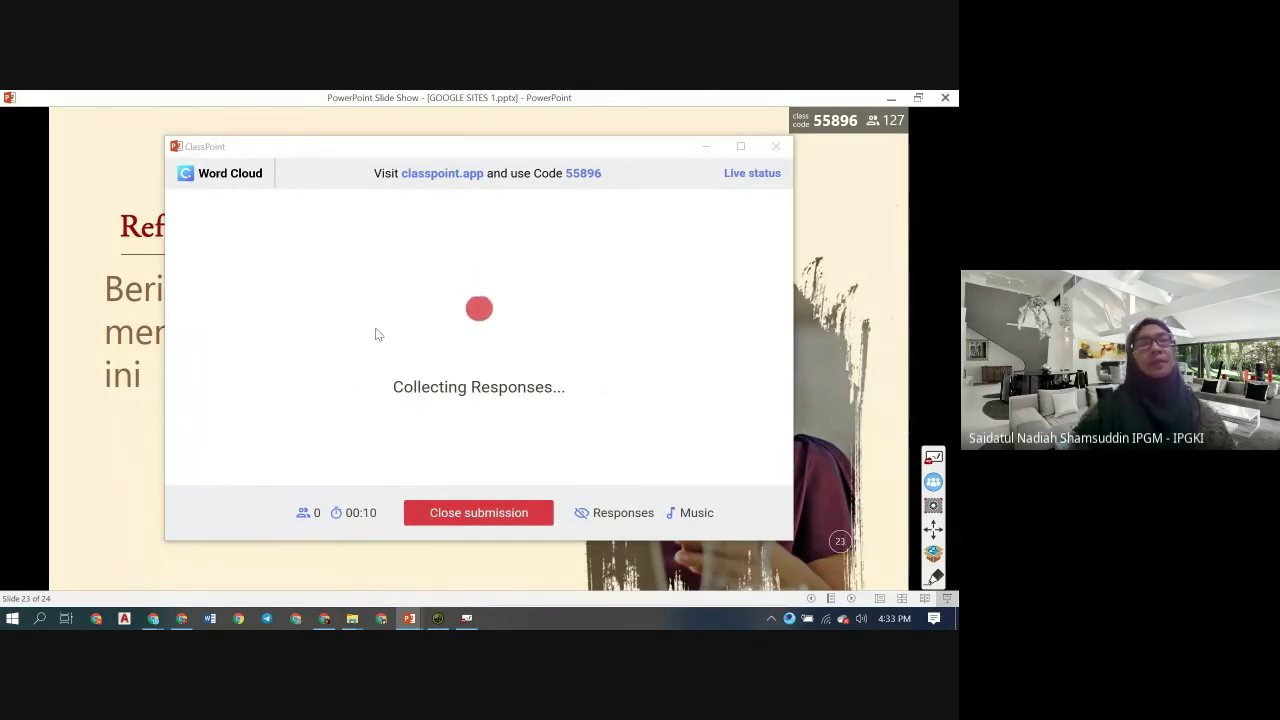
drag(294, 151, 603, 174)
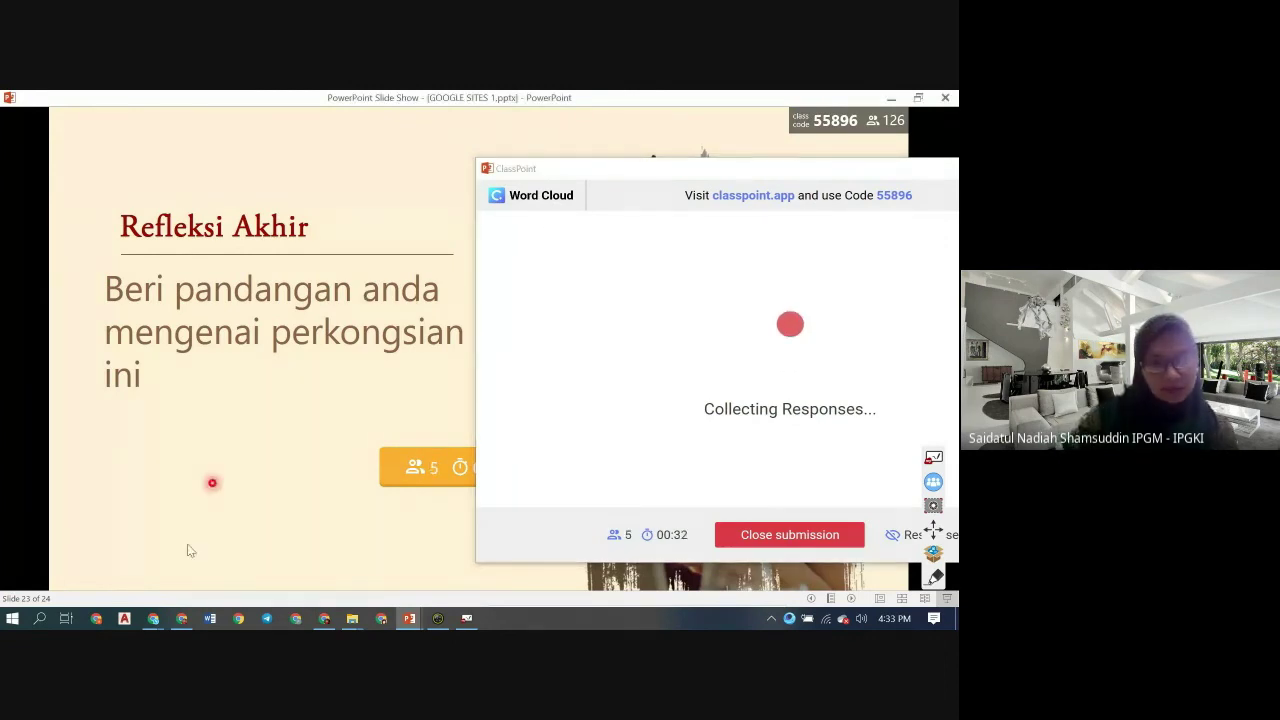
- Switch to the Chrome window with the course sites and view the PPPS3013 home page and the KURSUS PASTRI editor page
mouse_move(186, 626)
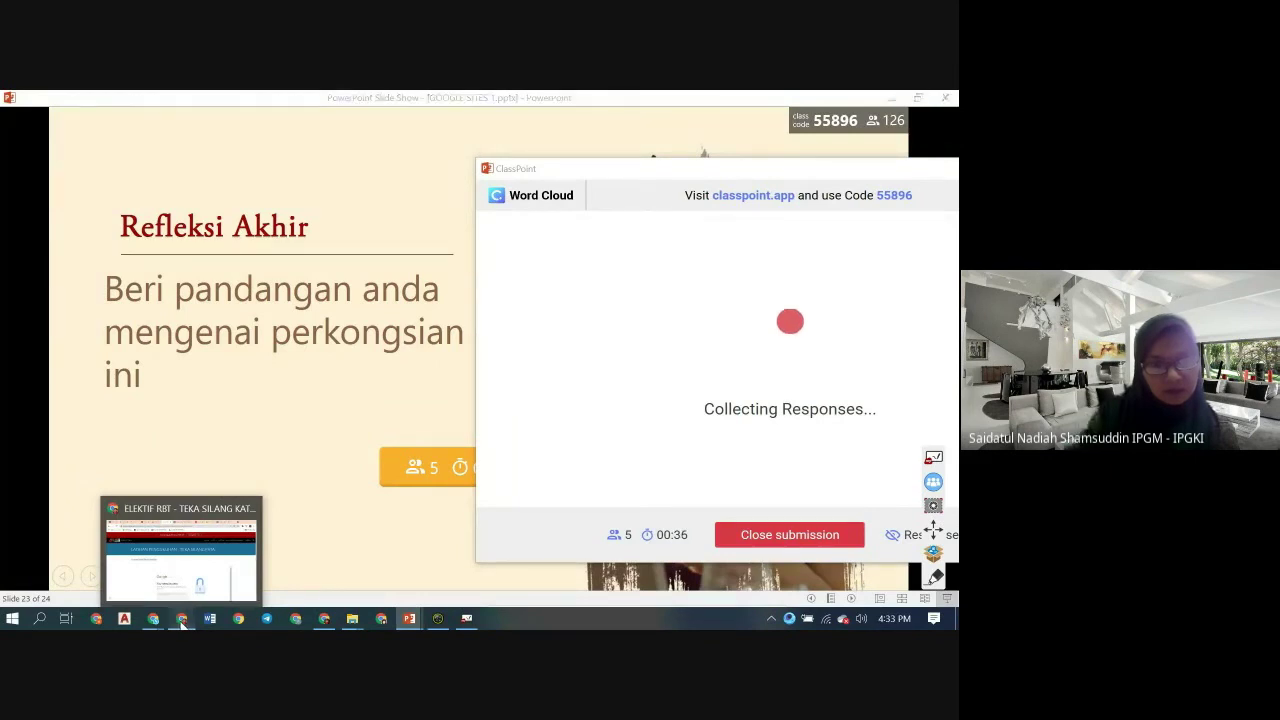
click(182, 620)
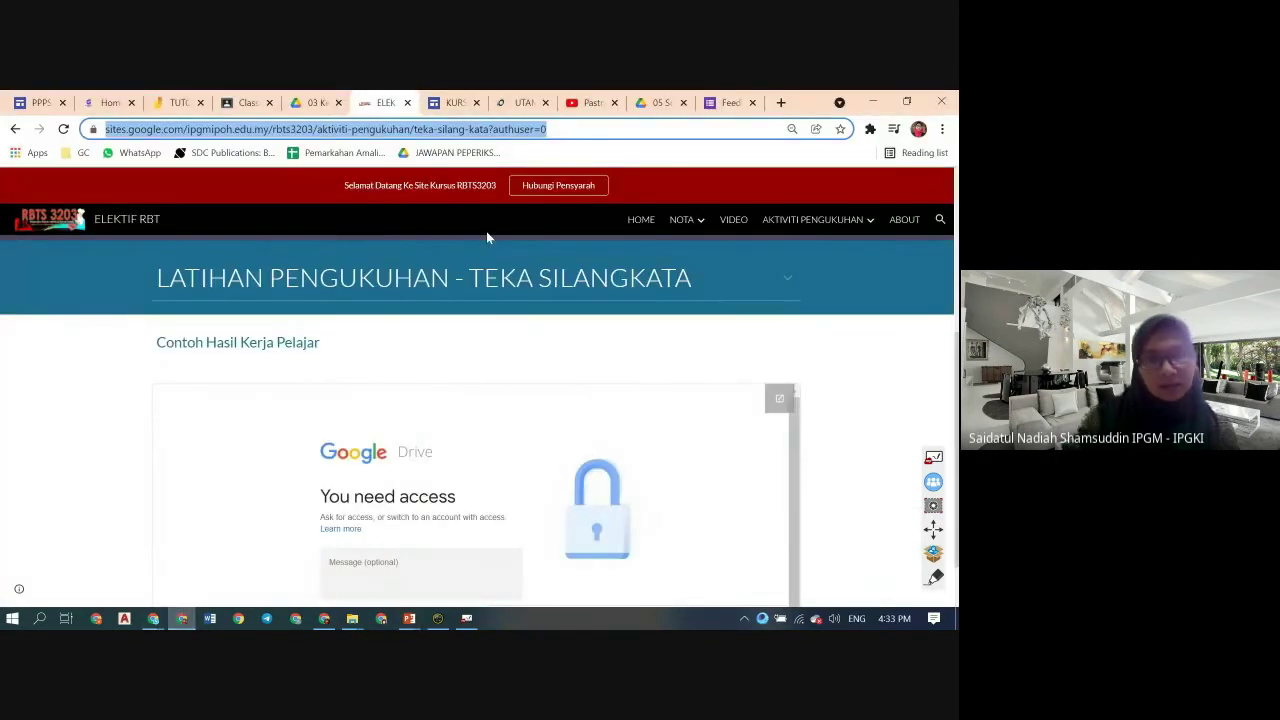
click(107, 103)
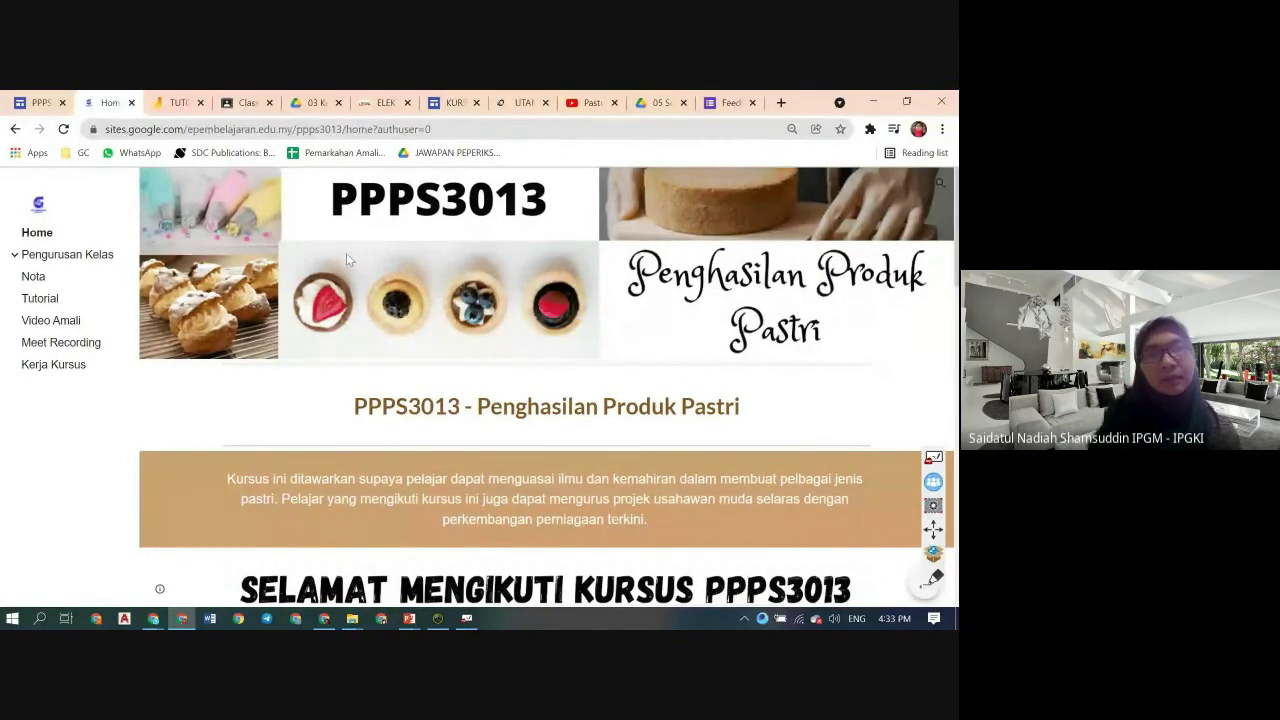
click(452, 102)
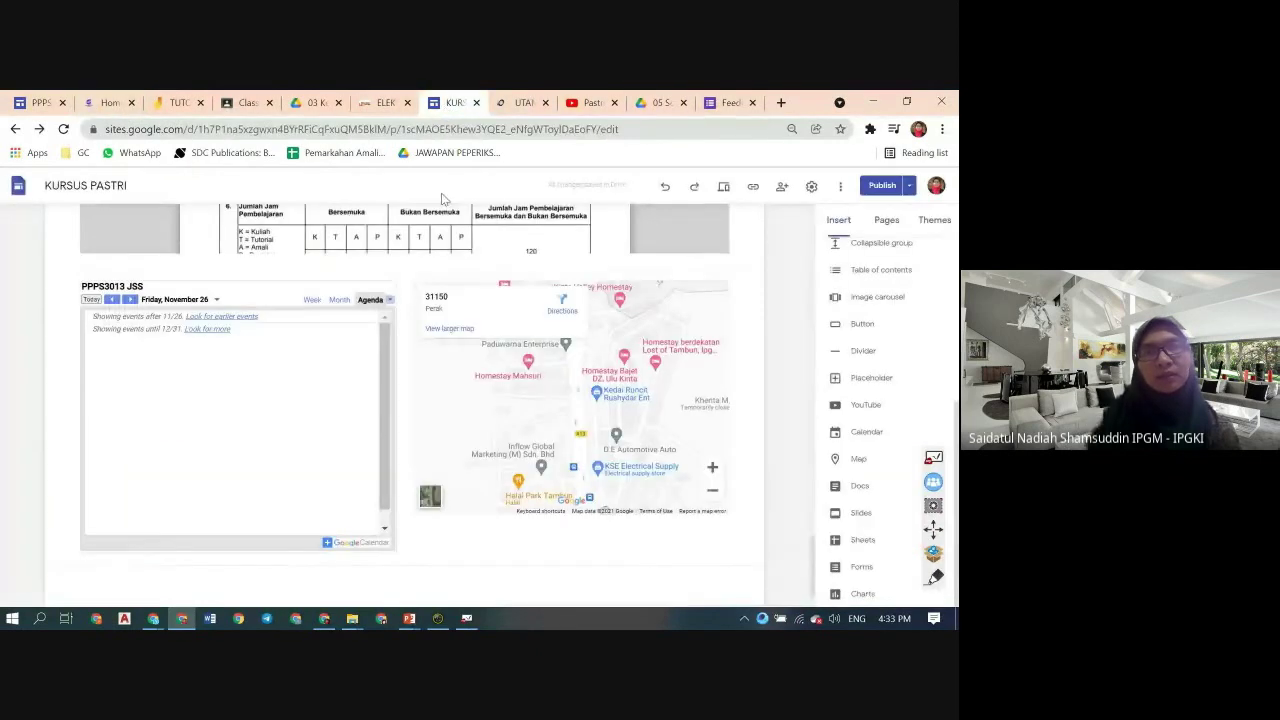
scroll(451, 288, up, 5)
scroll(451, 288, up, 5)
- Open the Video Amali page of the published PPPS3013 site and browse through the pastry photos in its image carousel
click(110, 102)
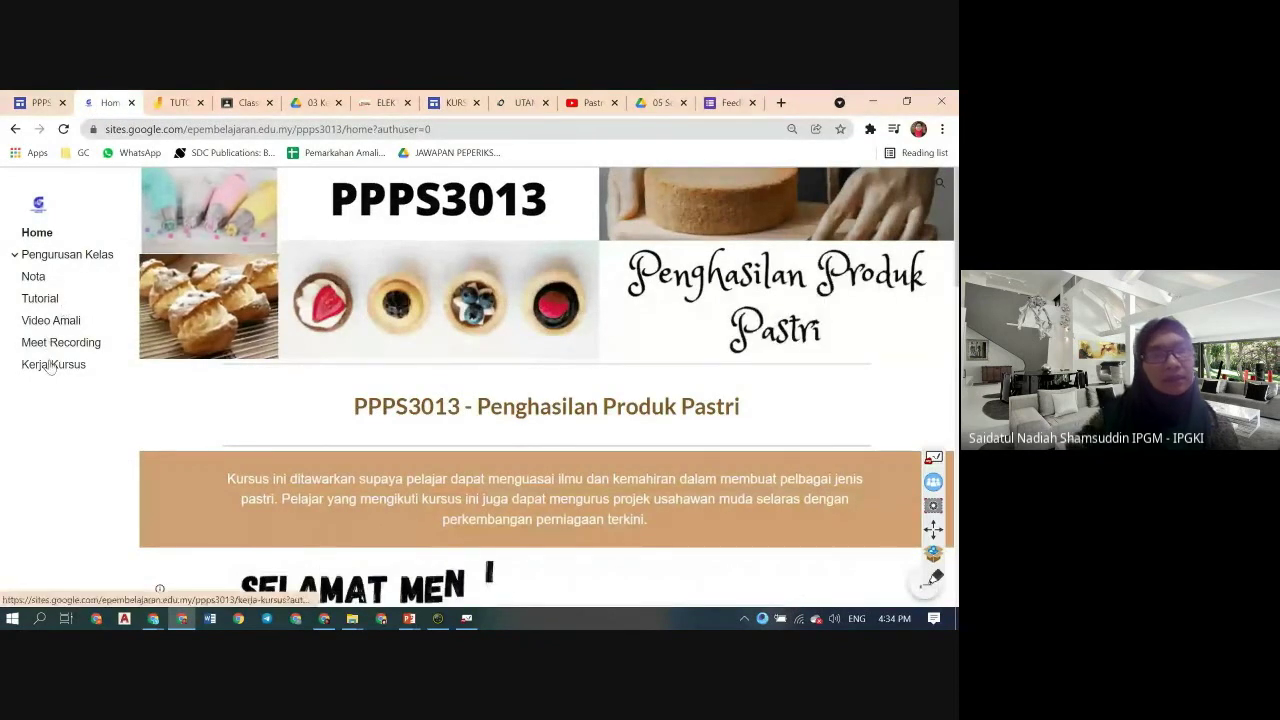
click(50, 320)
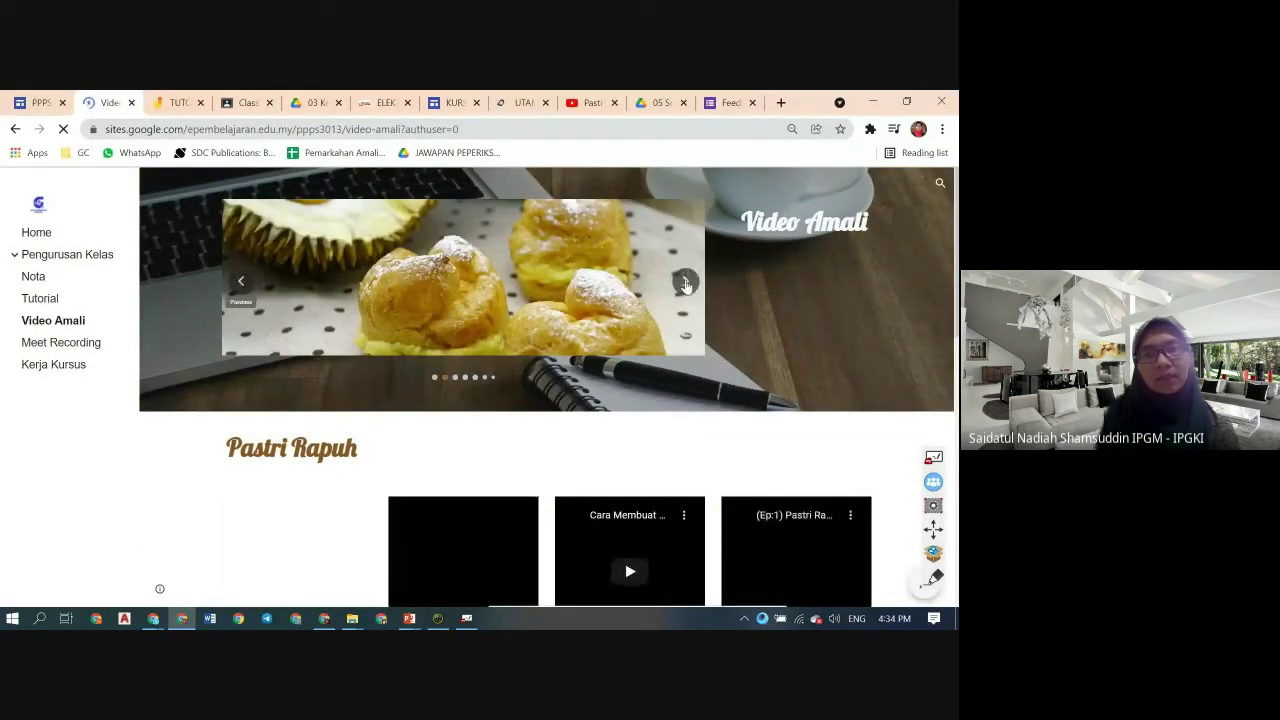
click(686, 285)
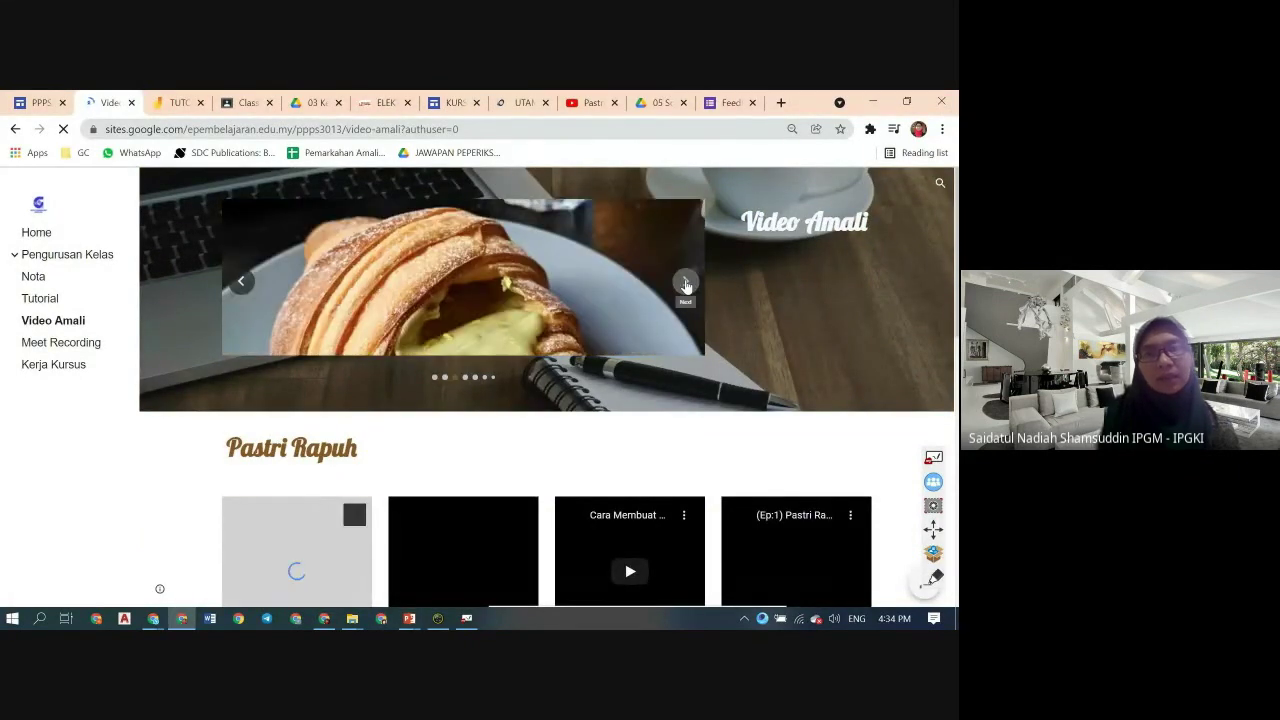
click(686, 285)
click(686, 285)
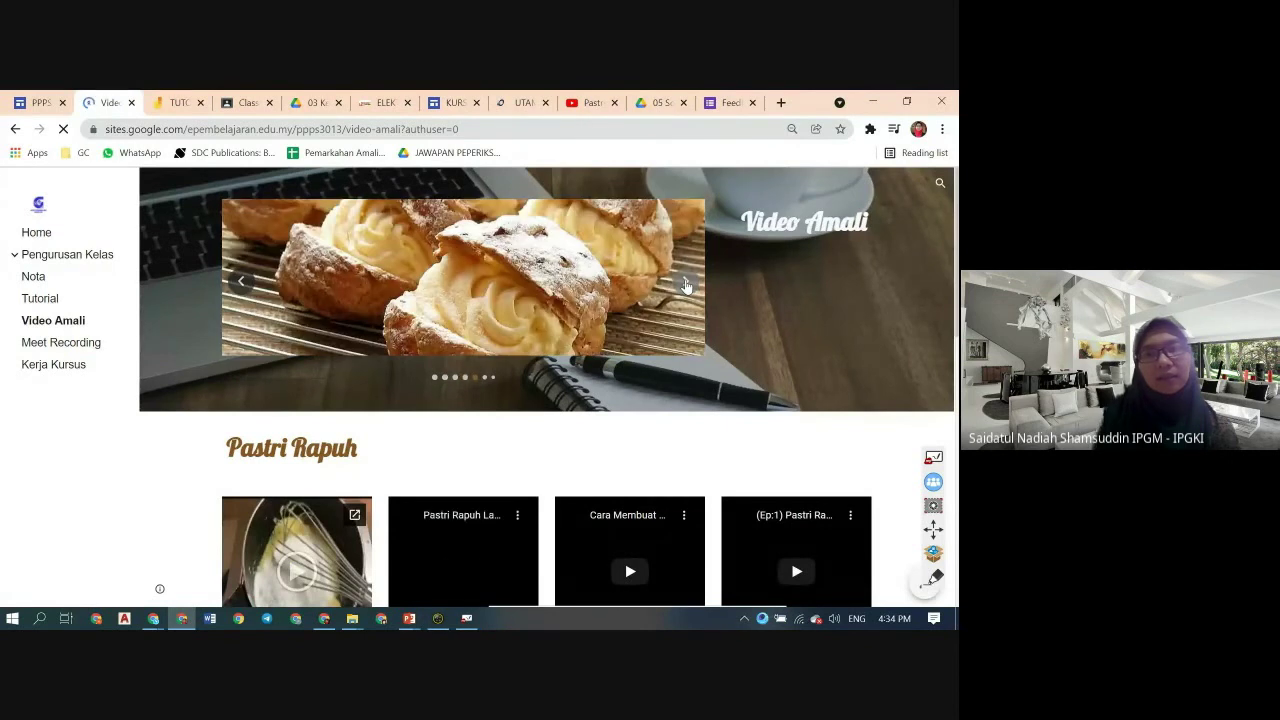
click(686, 285)
click(686, 285)
click(686, 285)
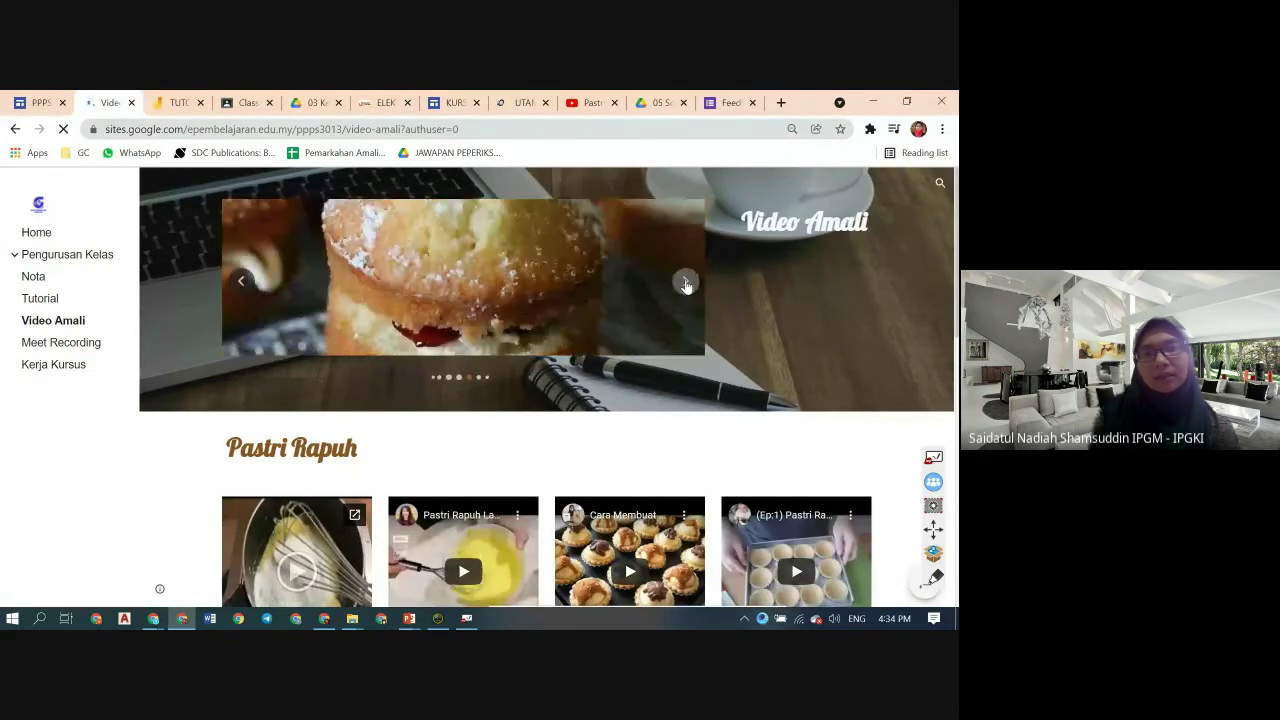
- Page forward and back through the pastry photos in the Video Amali page's image carousel
click(686, 285)
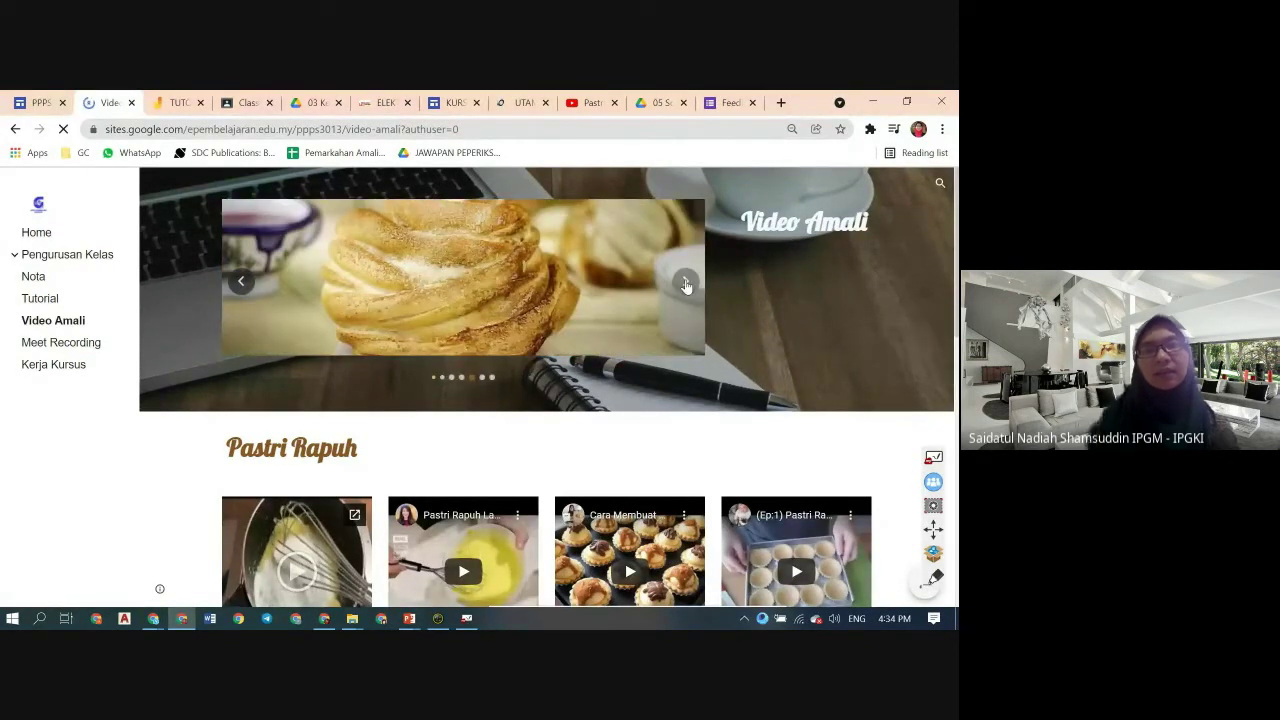
click(238, 287)
click(238, 287)
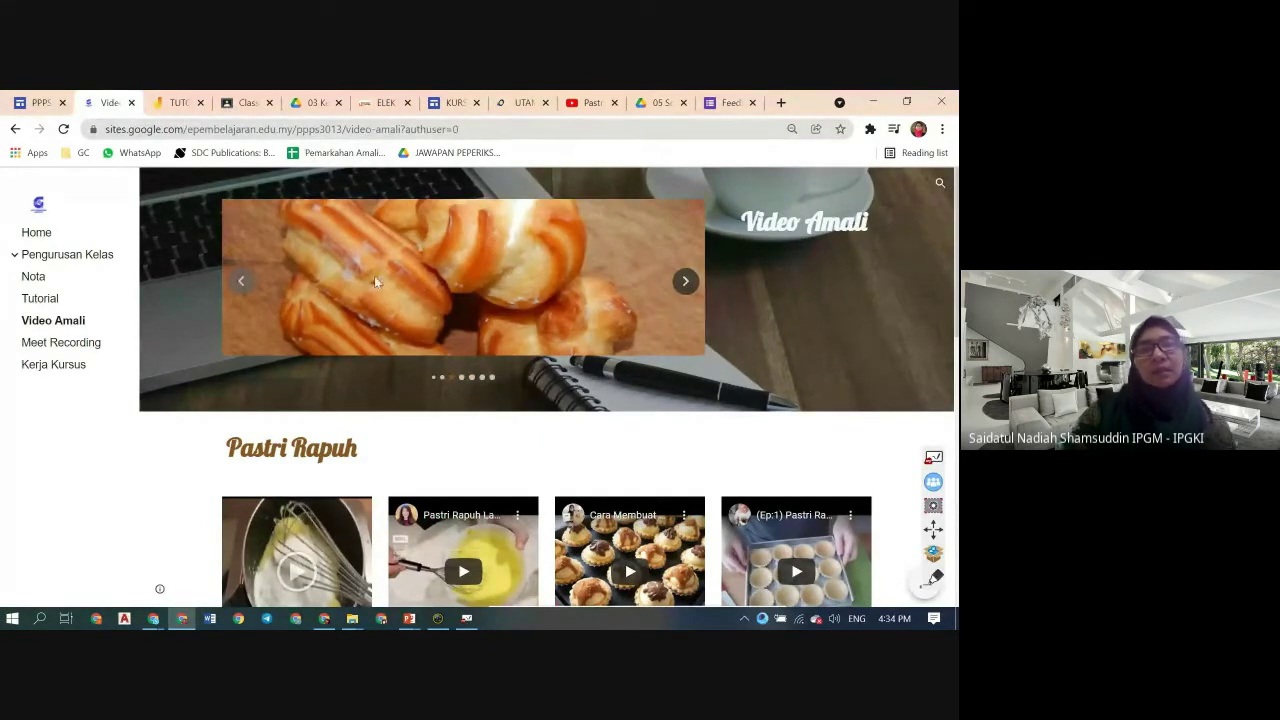
- Start a new image carousel in the KURSUS PASTRI site editor and choose to upload its first image from the computer
click(450, 103)
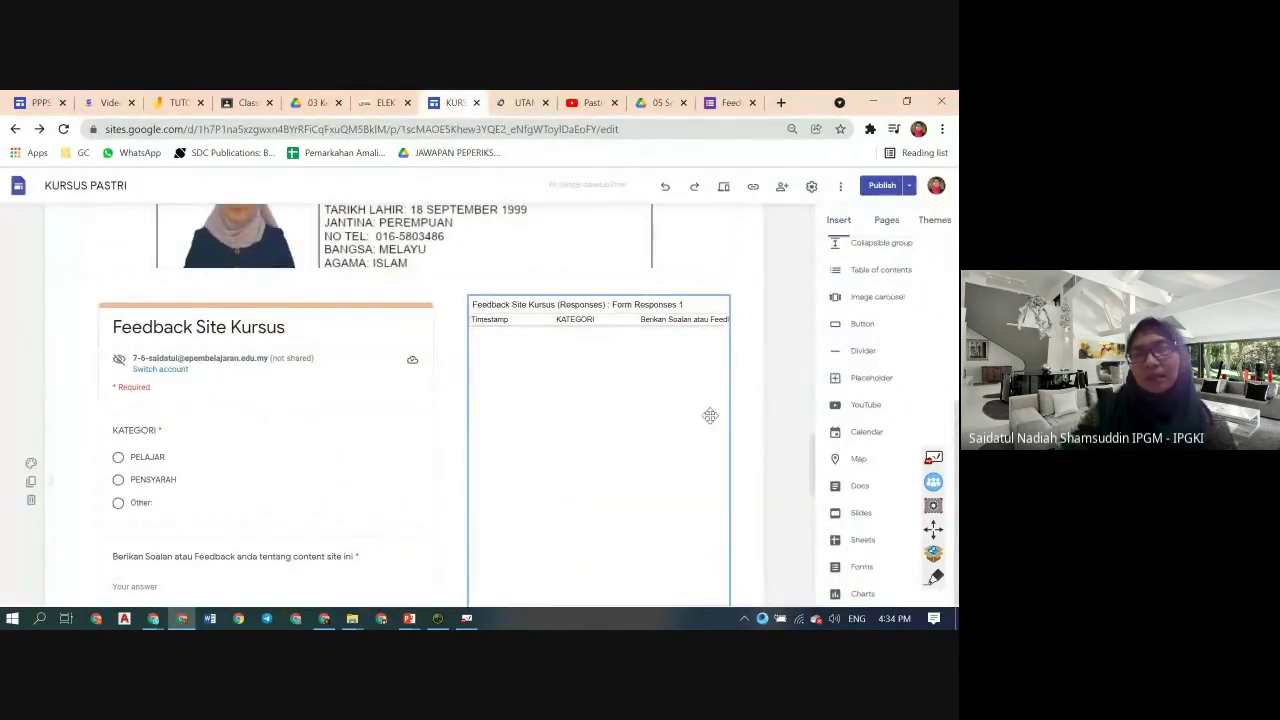
click(860, 300)
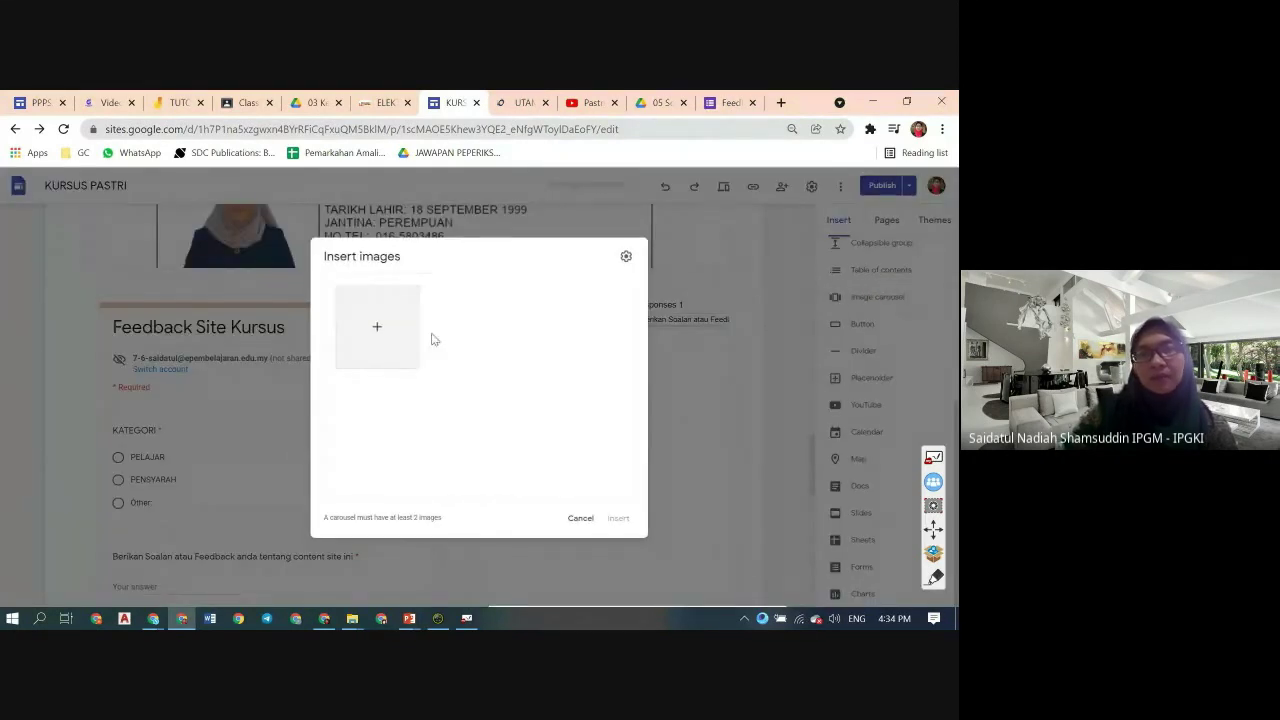
click(376, 330)
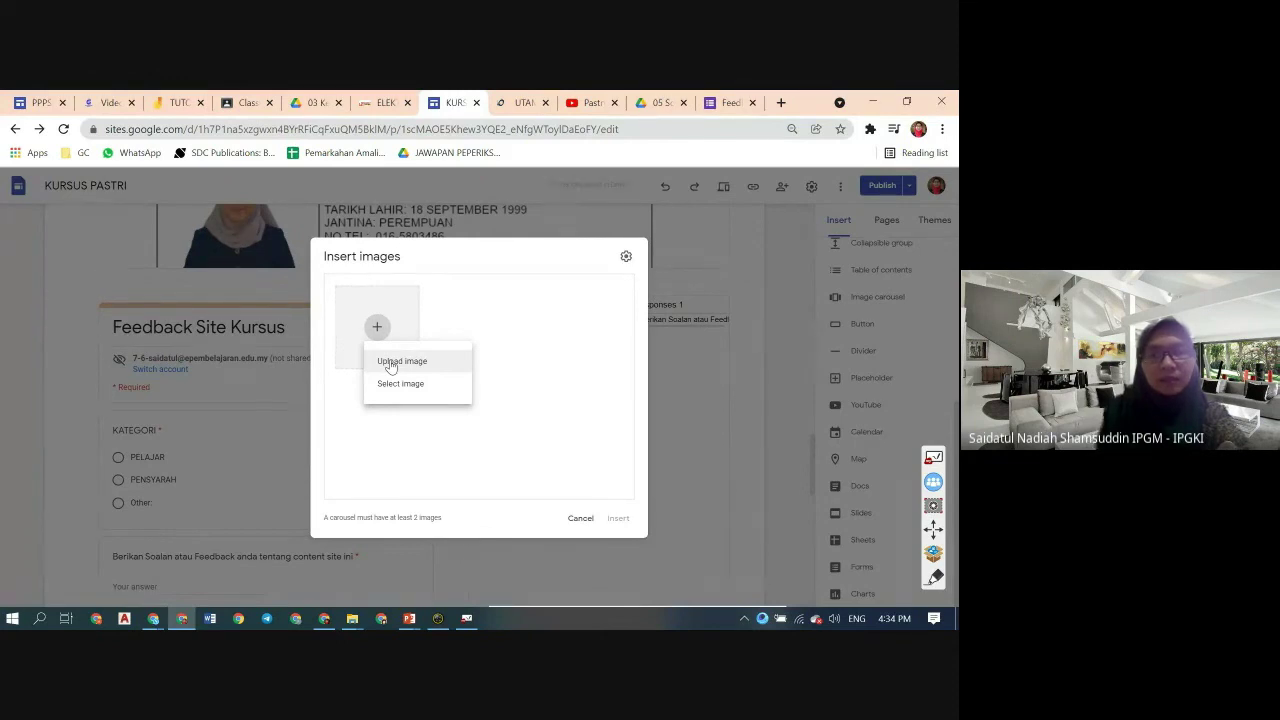
click(390, 363)
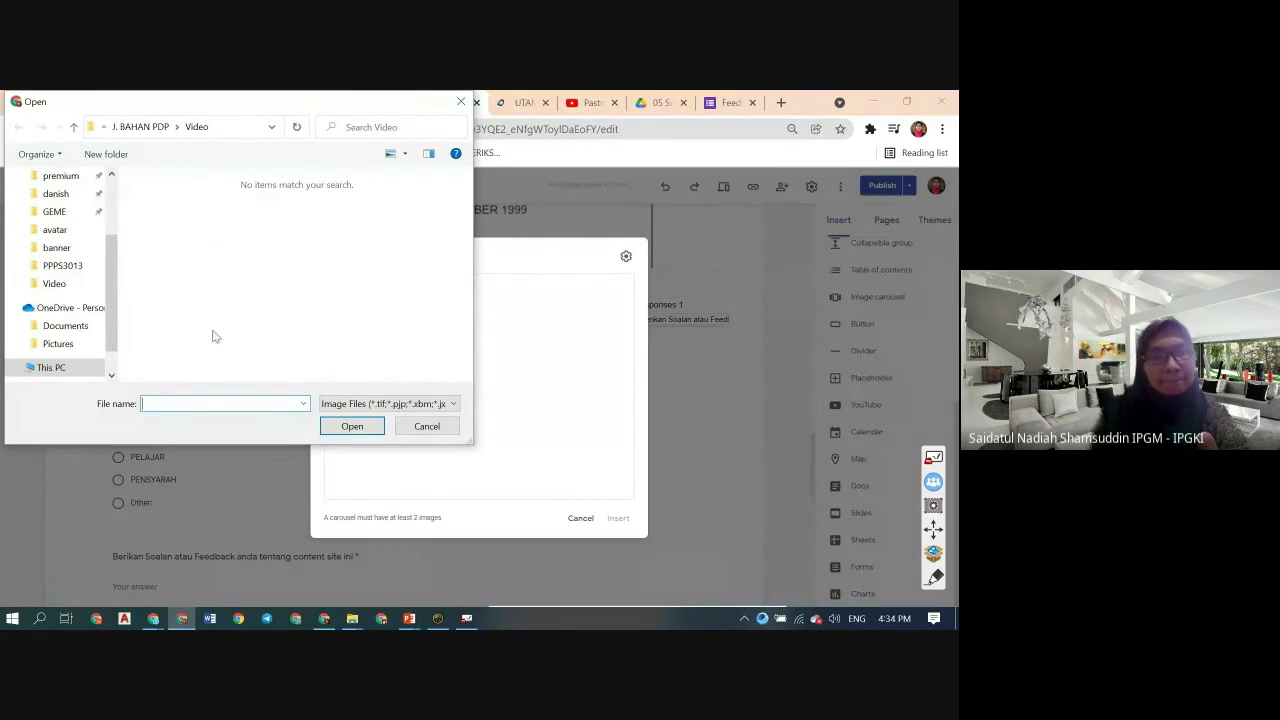
- Check the OneDrive Pictures folder and its Screenshots subfolder for an image to upload
drag(112, 250, 108, 186)
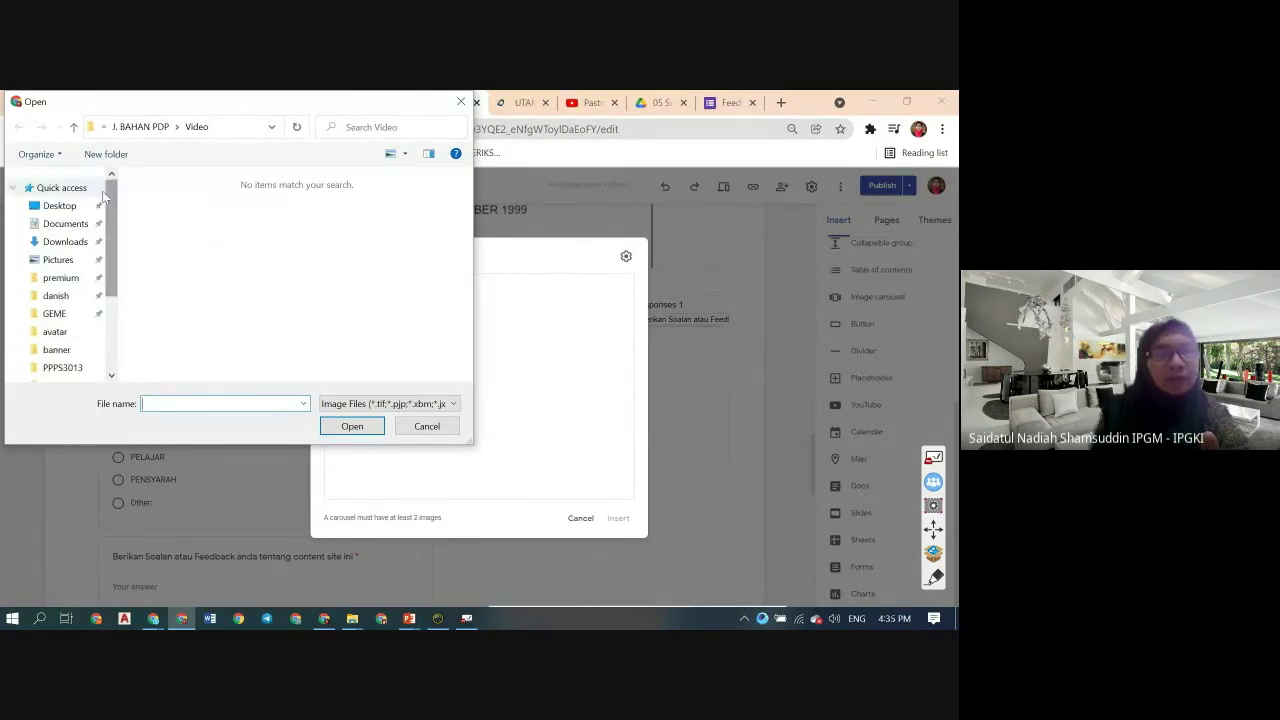
drag(109, 245, 62, 316)
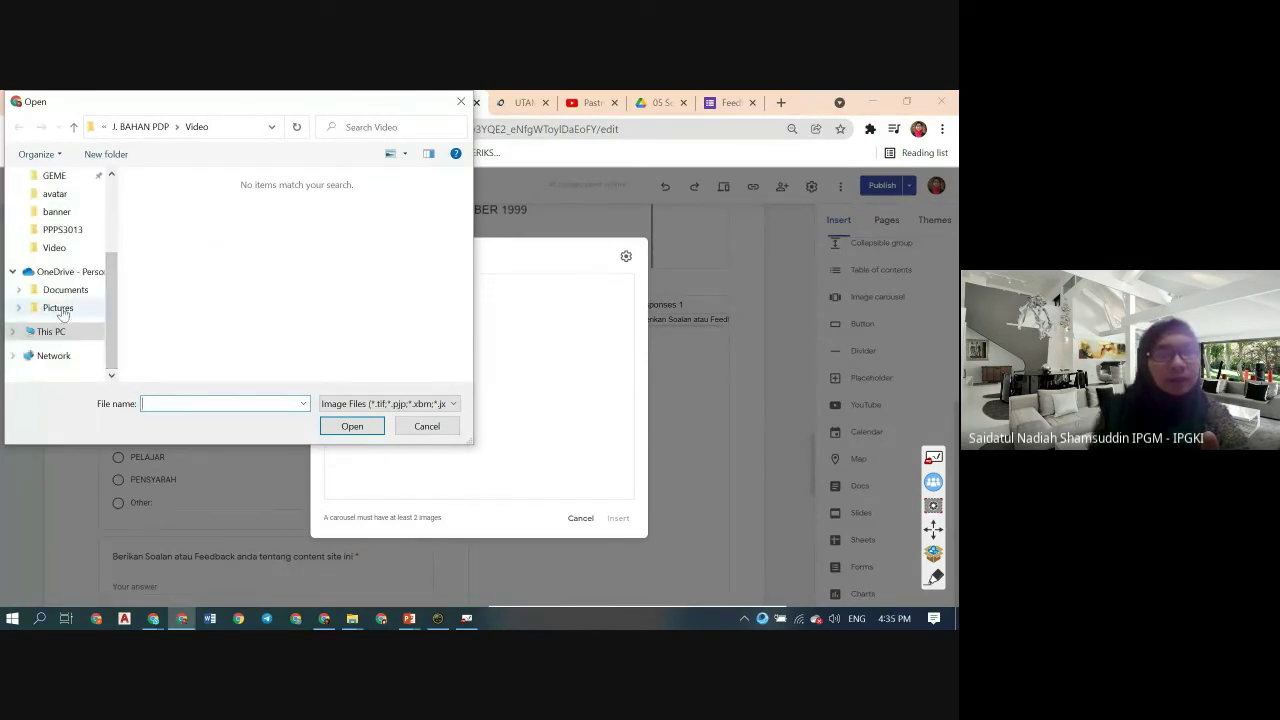
click(60, 310)
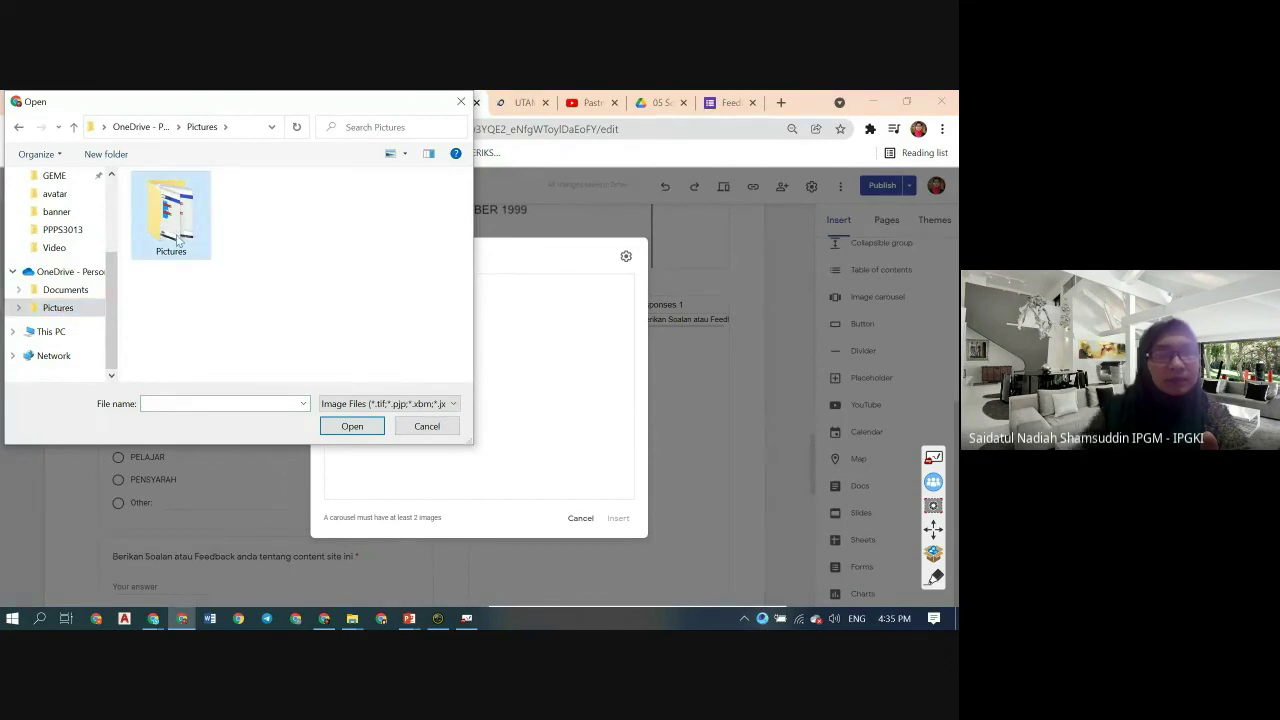
double_click(176, 225)
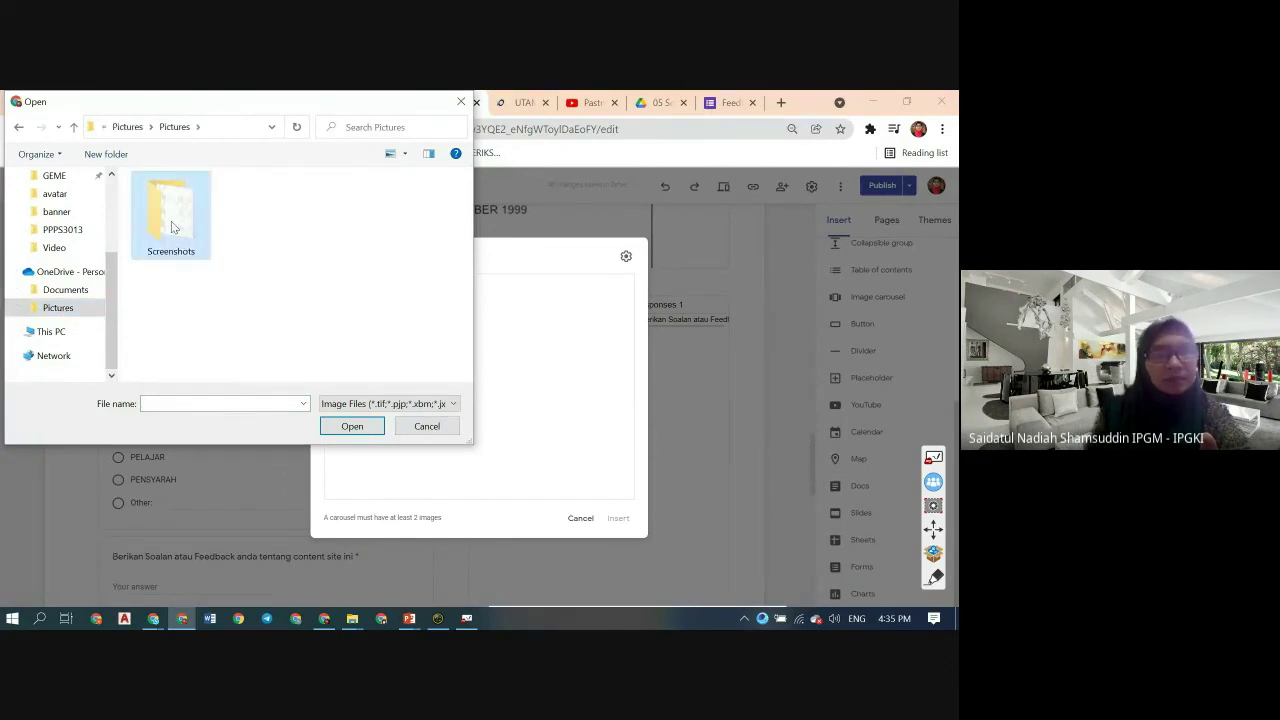
double_click(171, 221)
drag(109, 284, 109, 219)
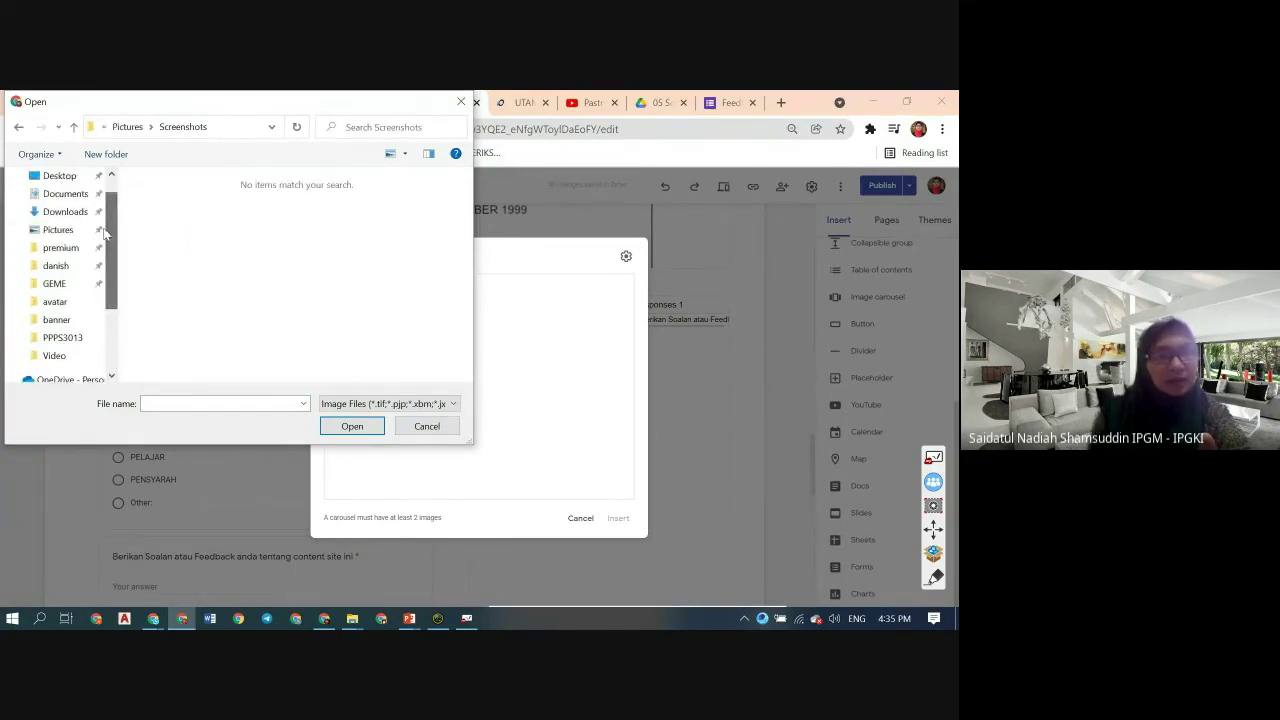
- Open the Pictures folder on This PC and look through its subfolders and files for a suitable carousel image
click(62, 230)
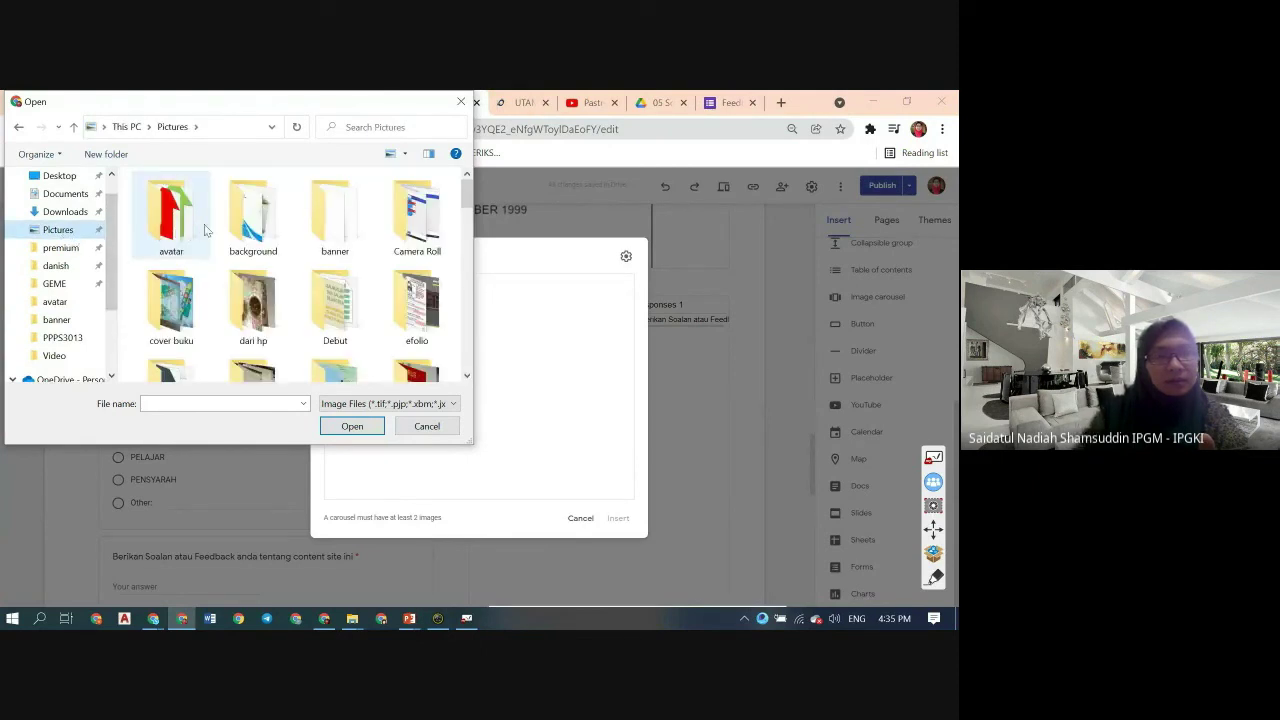
scroll(260, 325, down, 3)
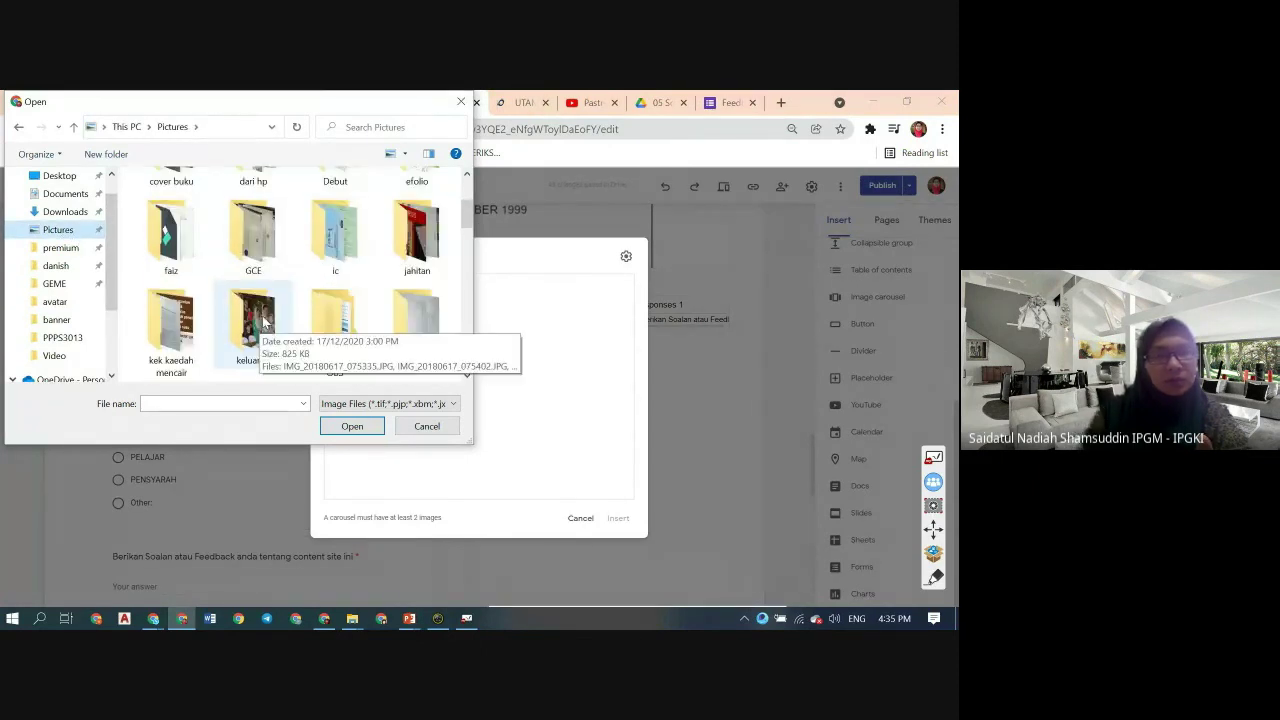
scroll(290, 318, up, 1)
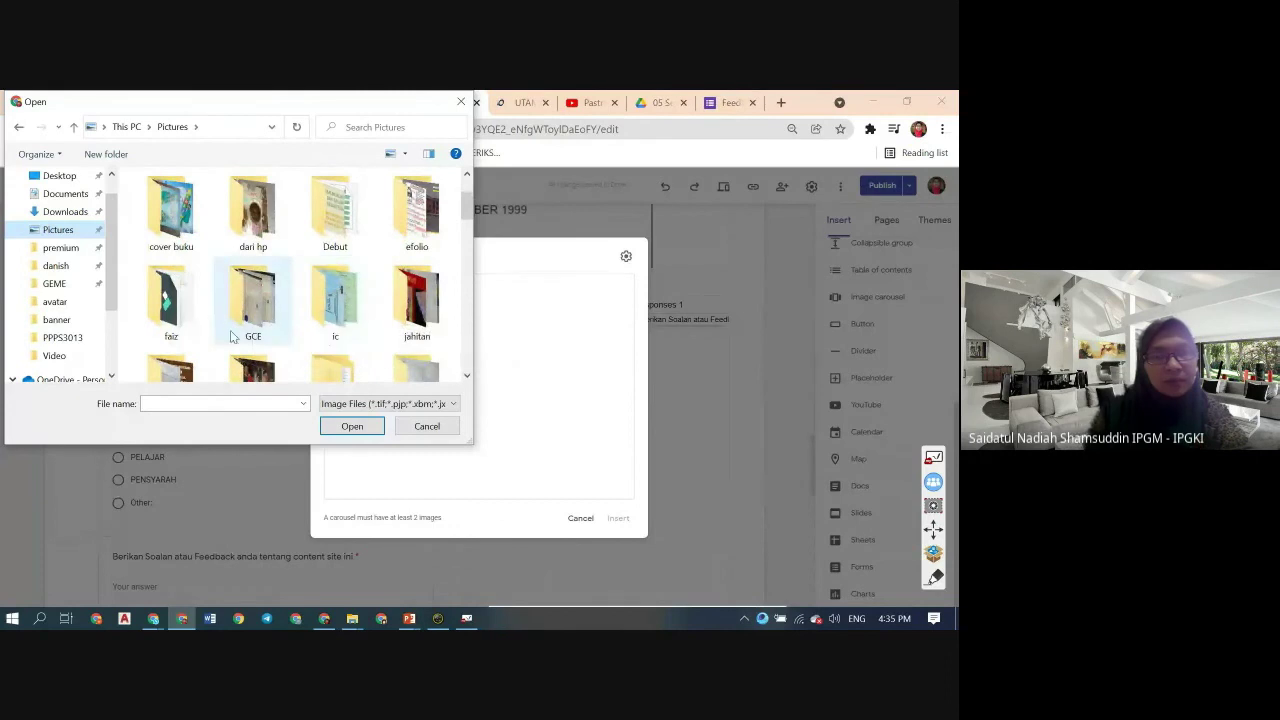
scroll(230, 335, up, 1)
scroll(250, 335, down, 6)
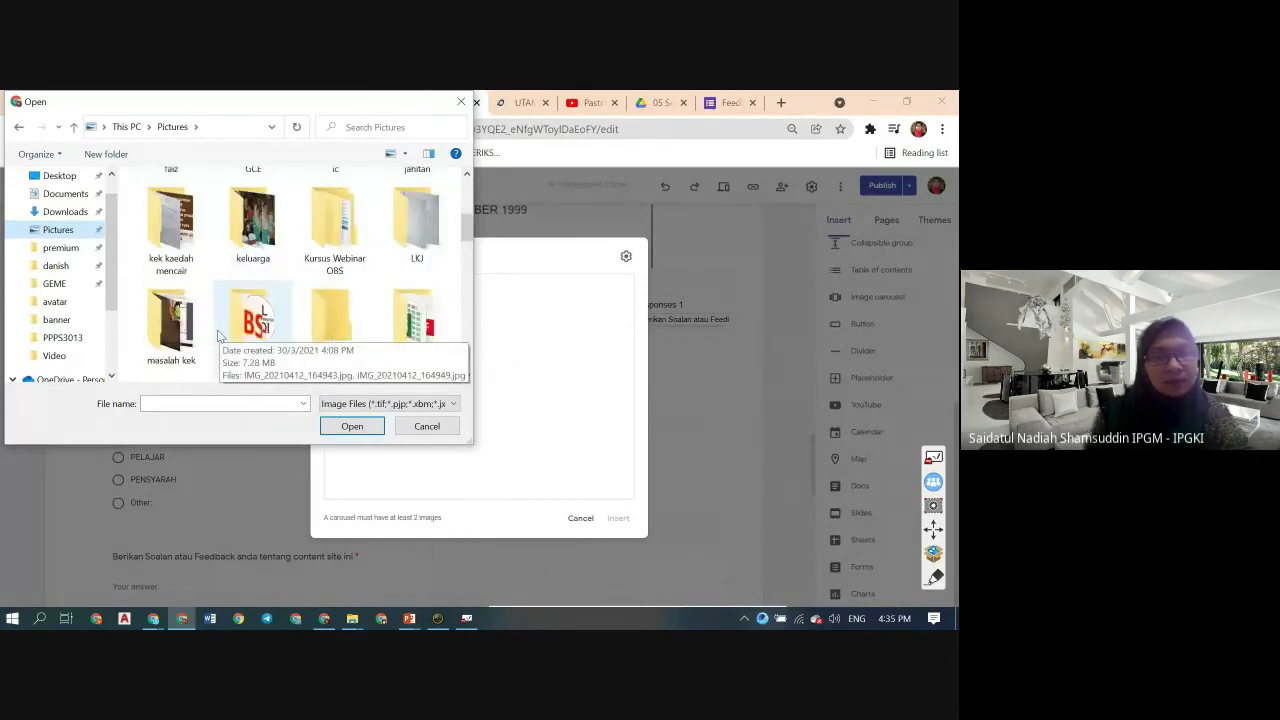
scroll(335, 337, down, 5)
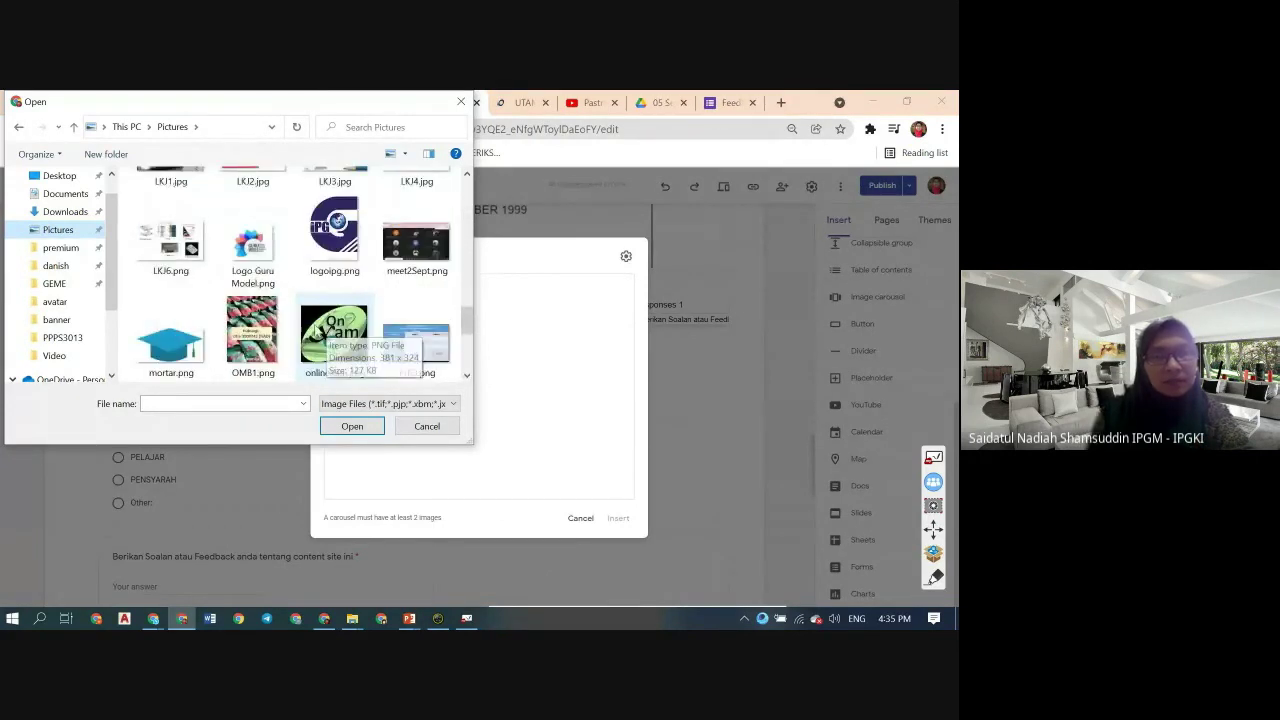
scroll(295, 333, down, 1)
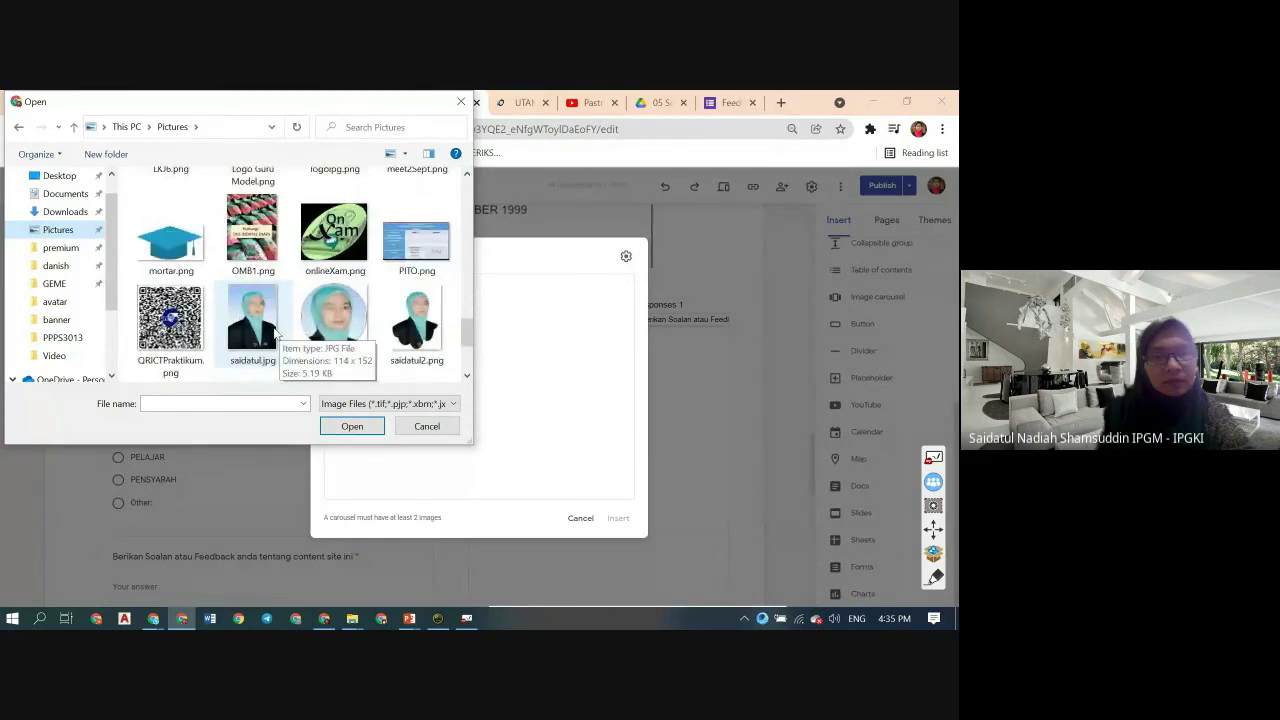
scroll(275, 335, up, 1)
scroll(275, 335, down, 2)
scroll(276, 332, down, 1)
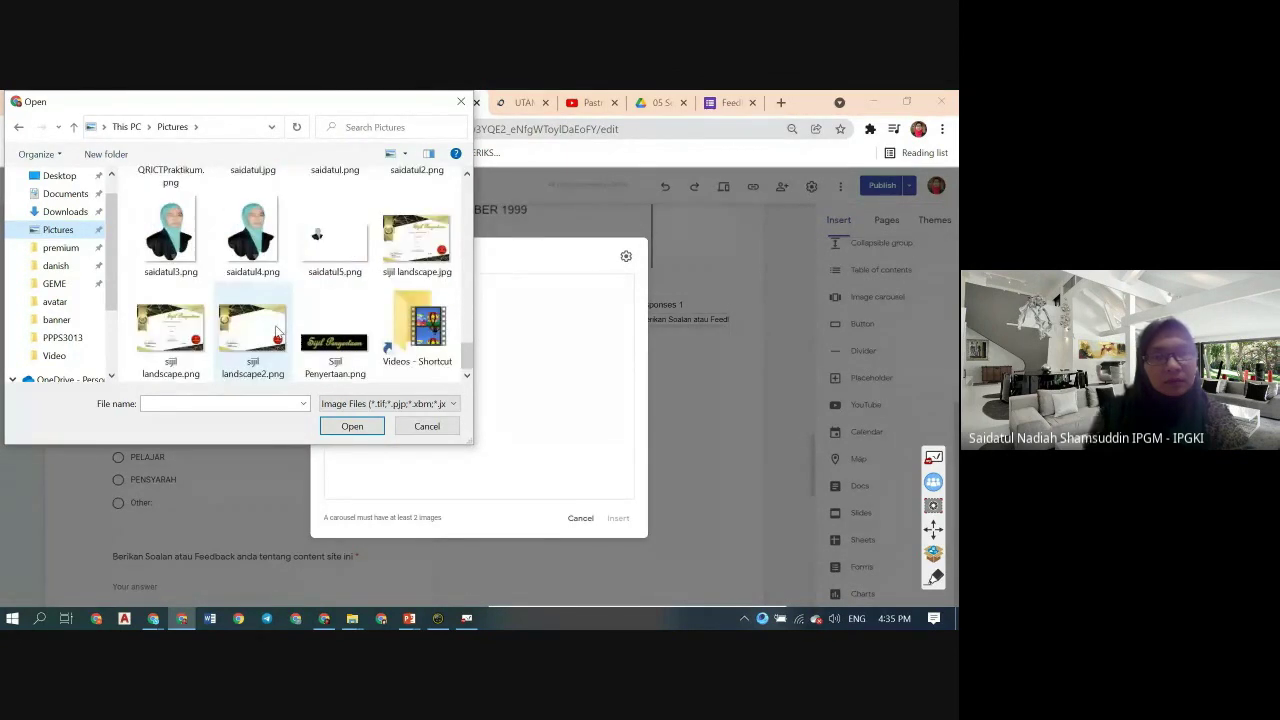
scroll(276, 332, up, 5)
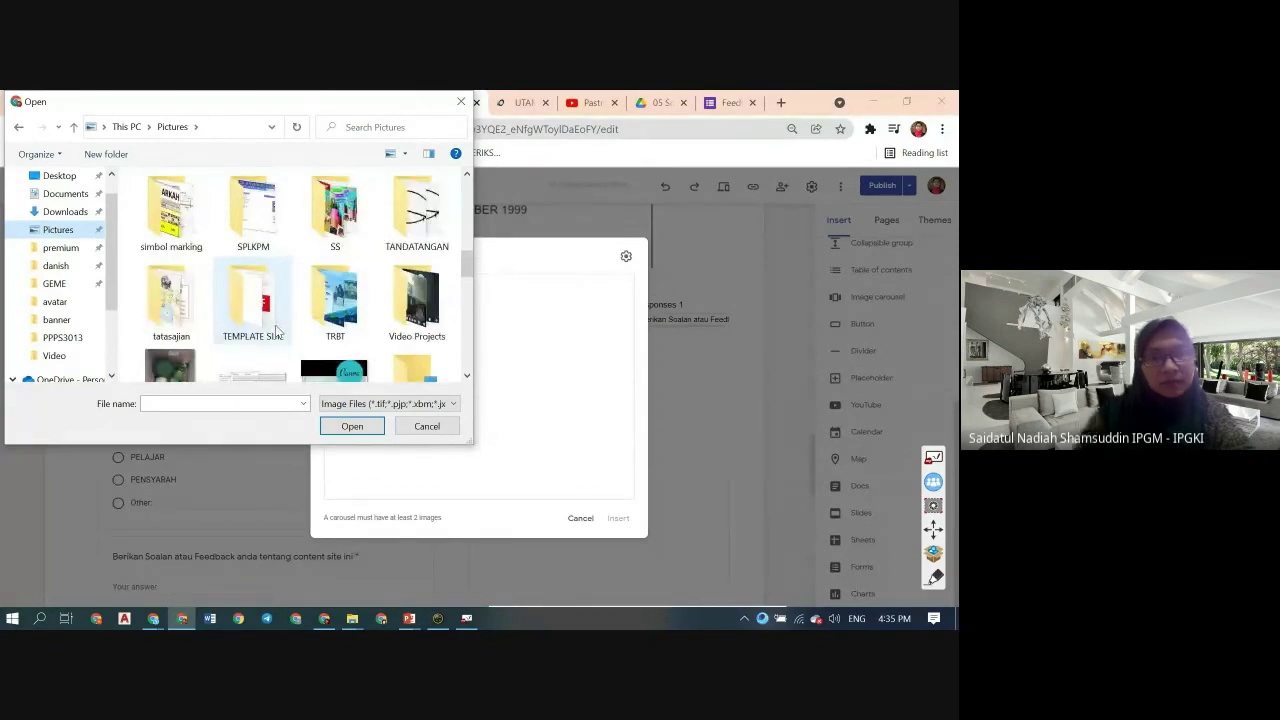
scroll(278, 332, up, 1)
scroll(278, 332, up, 2)
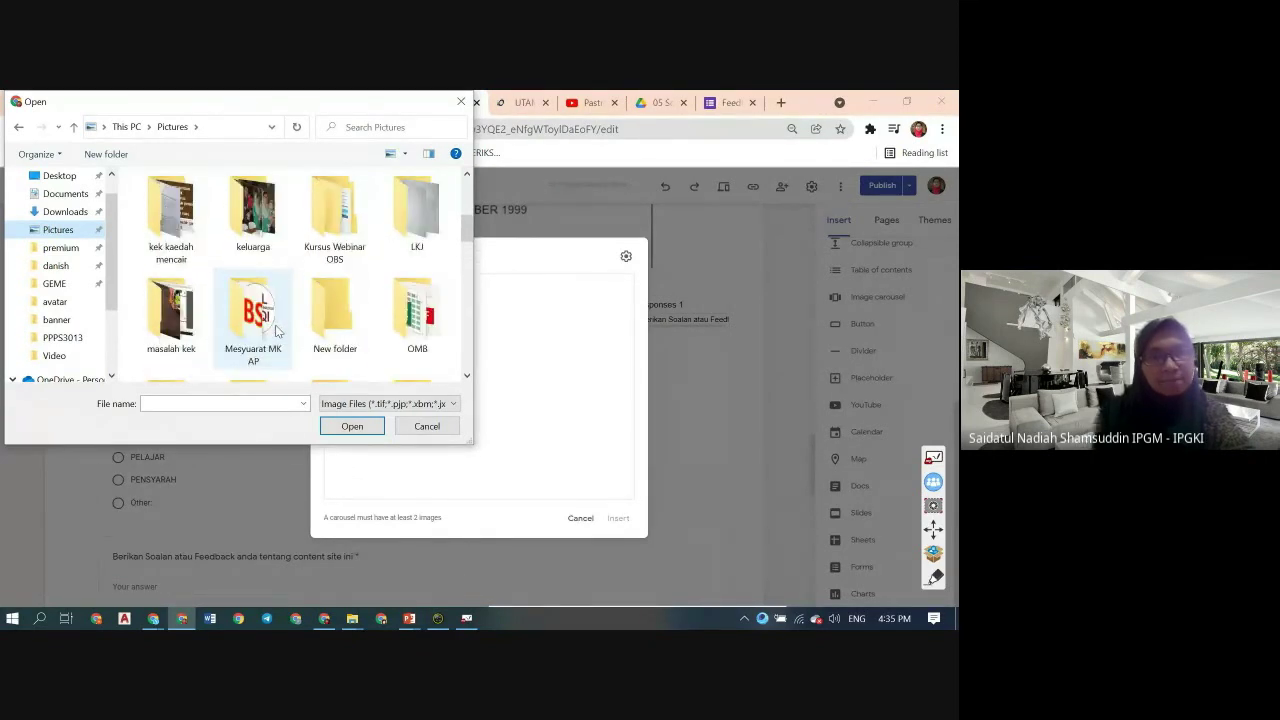
scroll(278, 332, up, 1)
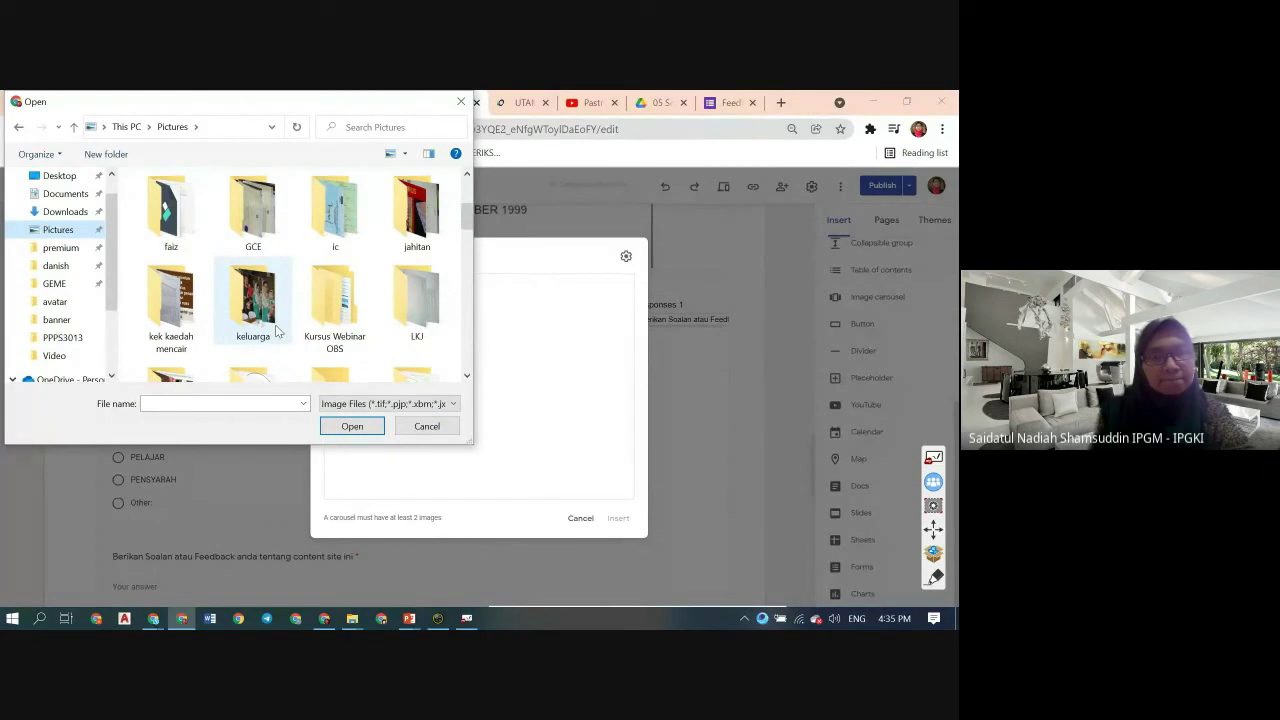
- Upload Resepi Asas Gaul dan ramas.png from the kek kaedah mencair folder to the carousel
click(168, 300)
double_click(166, 296)
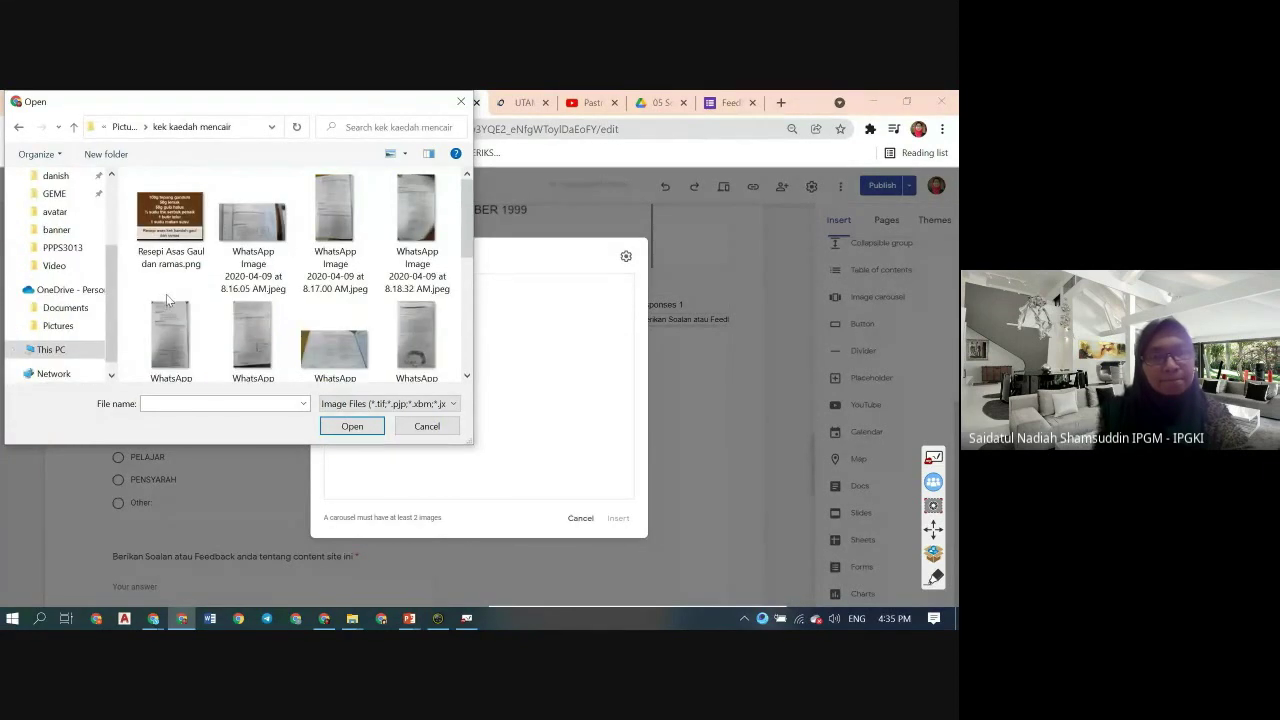
click(167, 215)
click(352, 427)
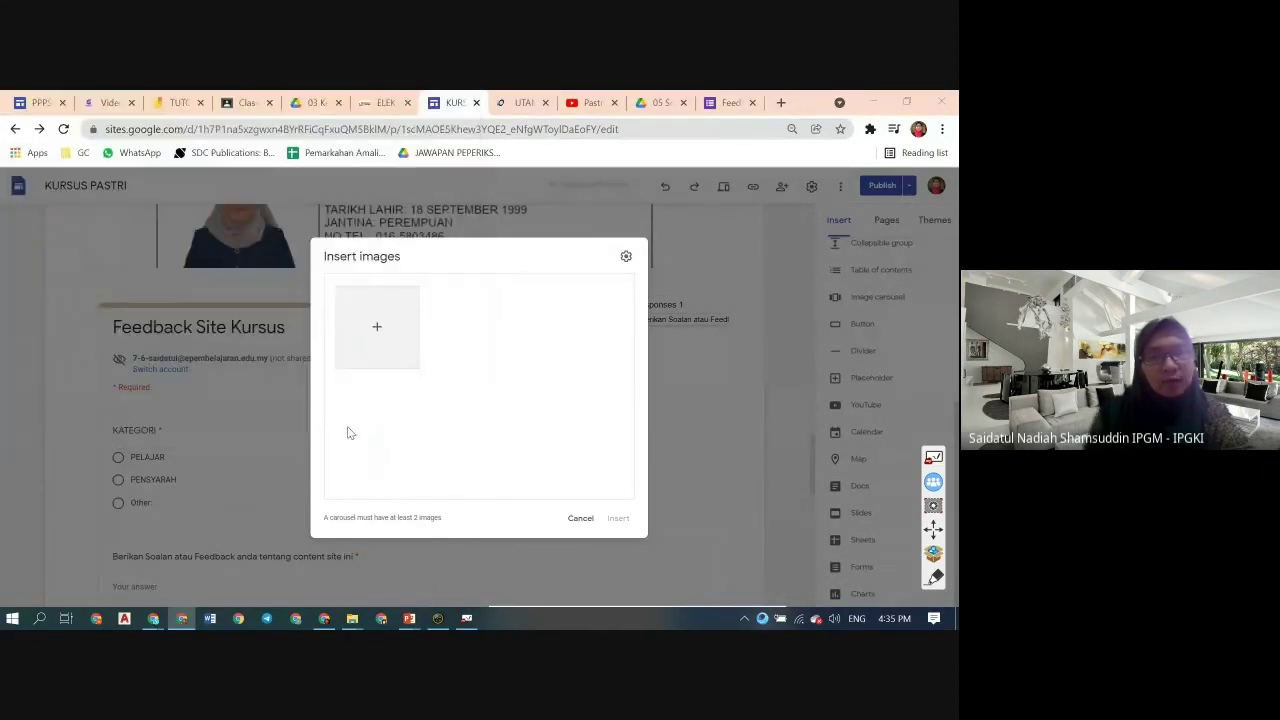
- Choose to add more carousel images by selecting existing ones, and view the Google Drive, Google Image Search and Photos sources
click(377, 330)
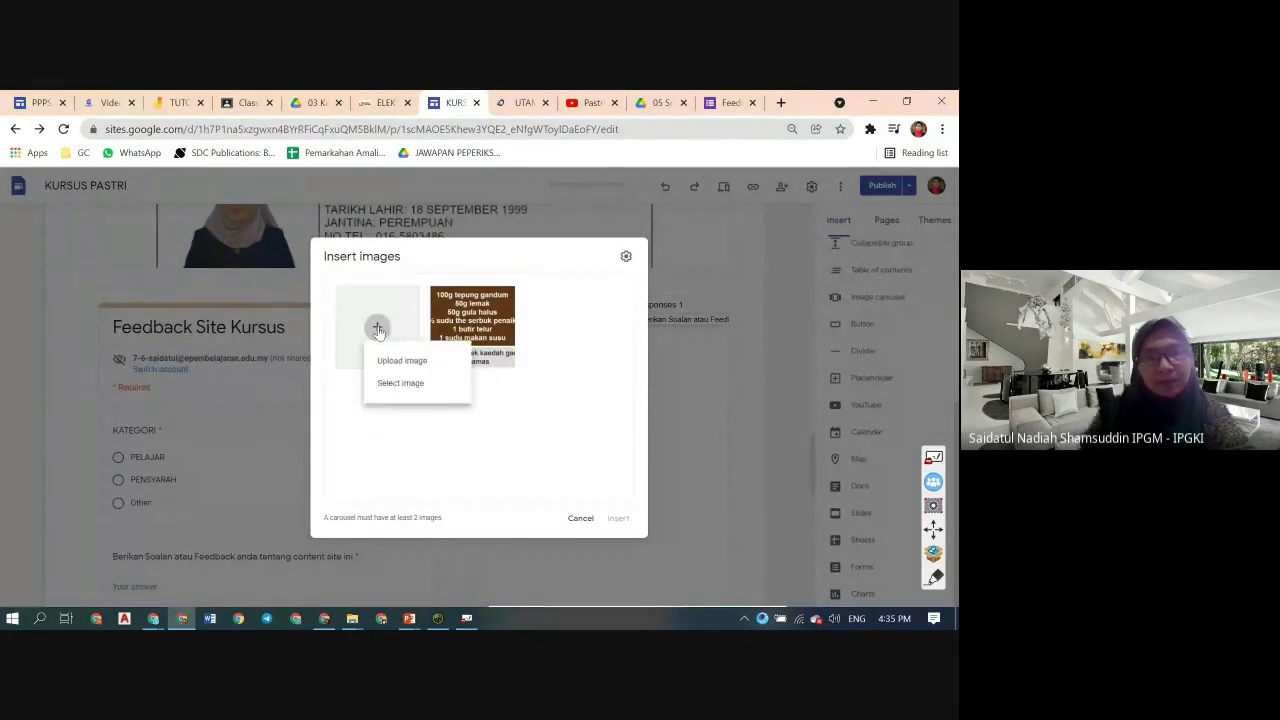
click(413, 384)
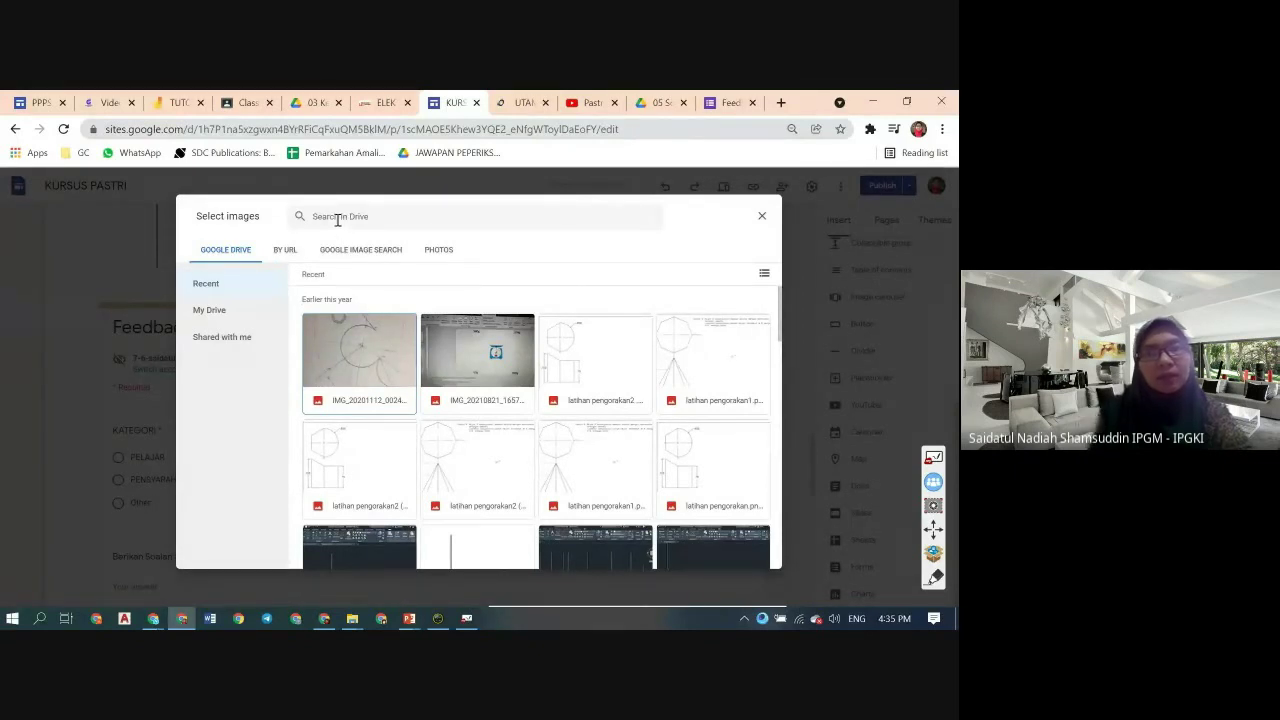
click(366, 252)
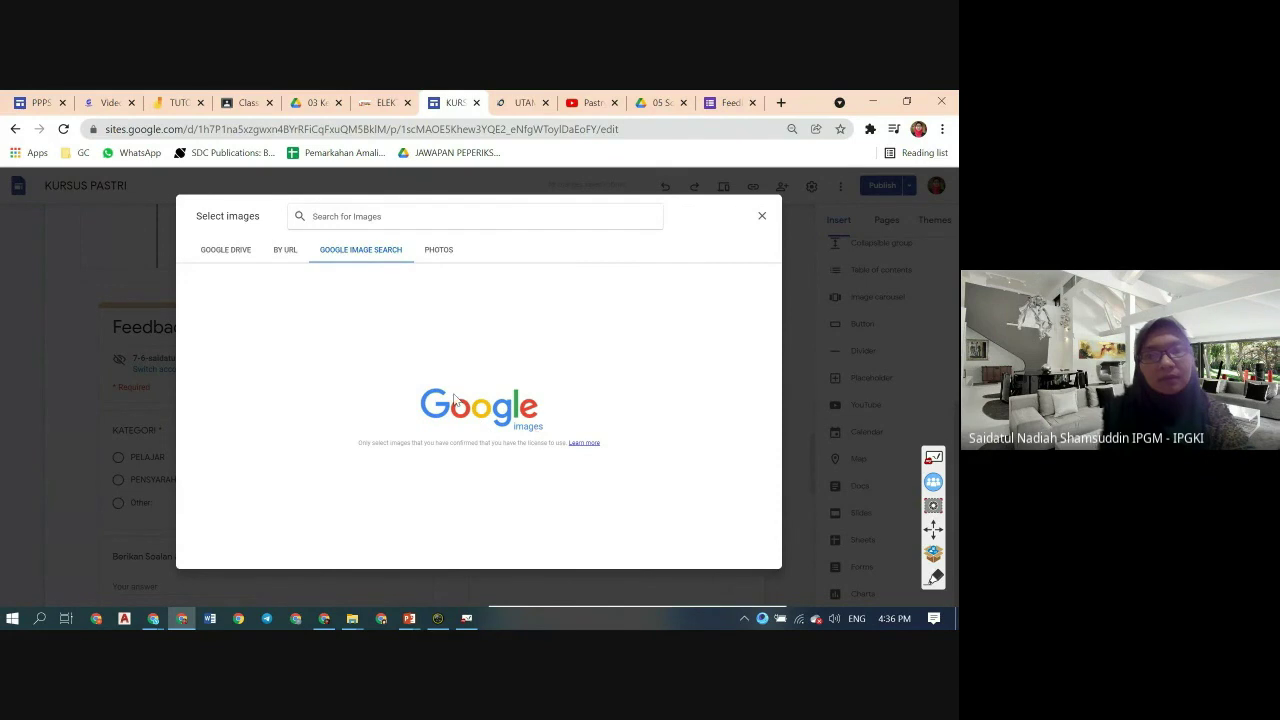
click(440, 251)
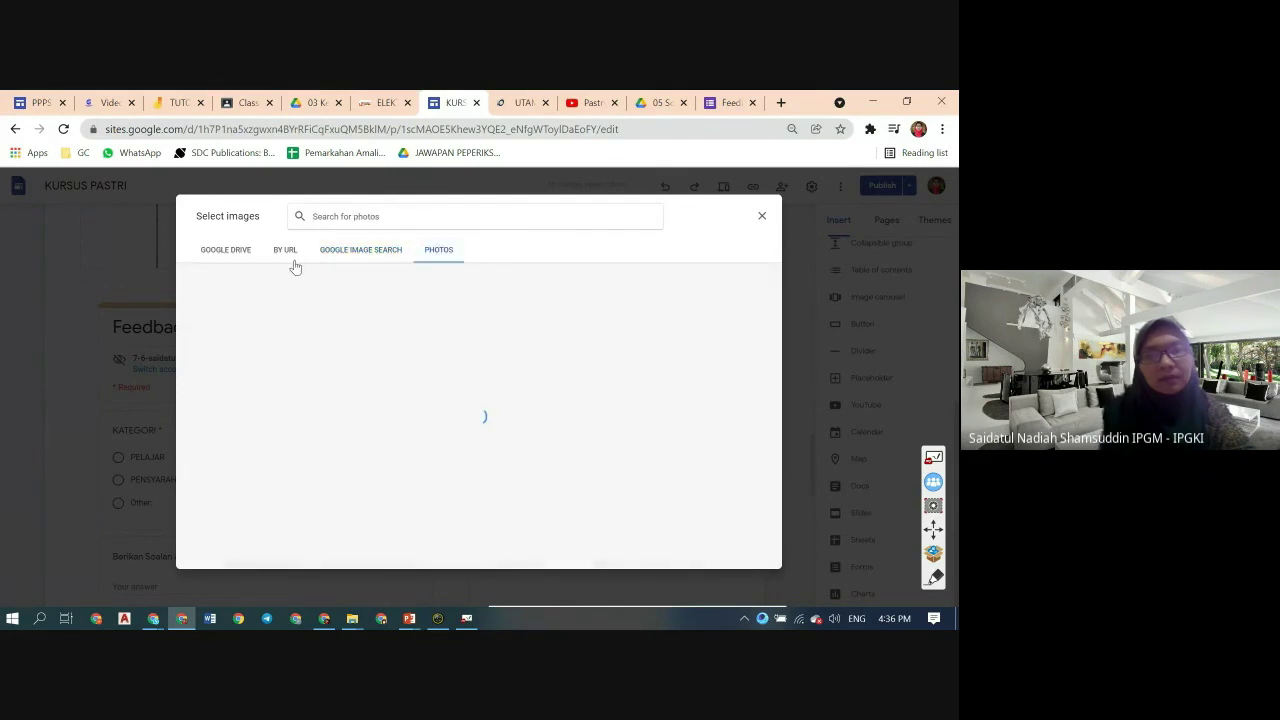
- Search Google Images for "pastri" within the carousel image picker
click(362, 252)
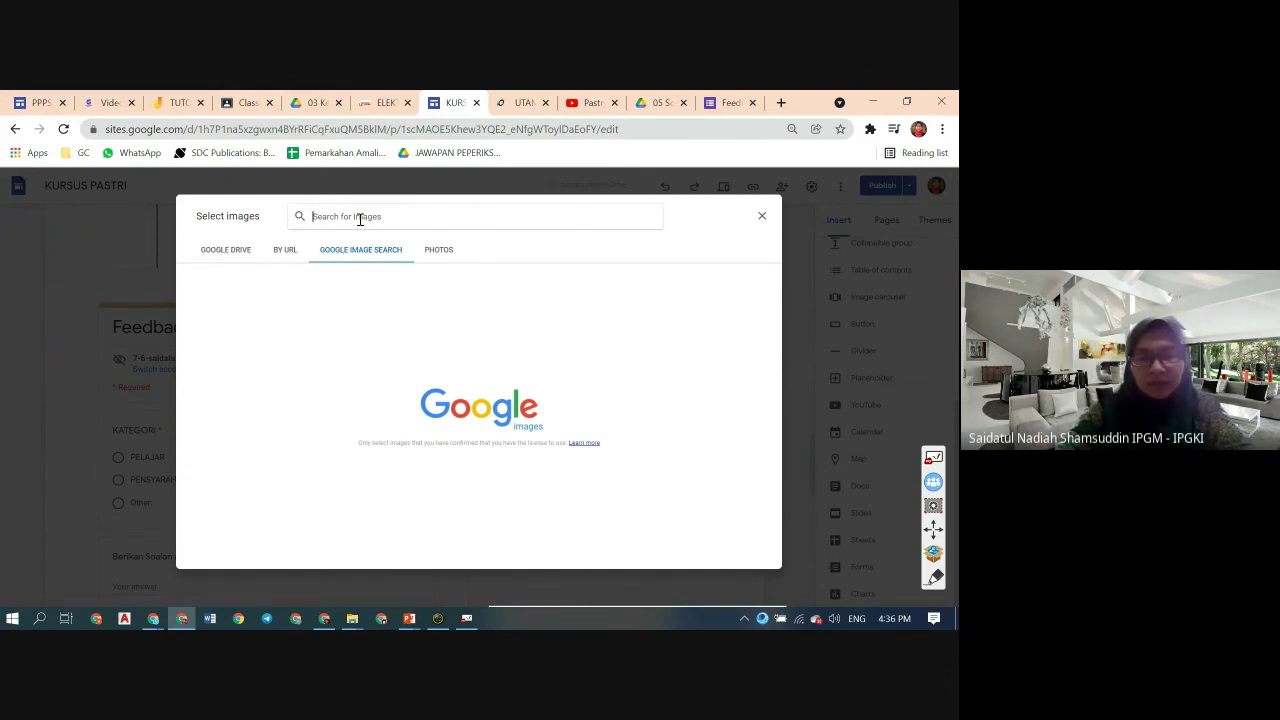
text(pastri)
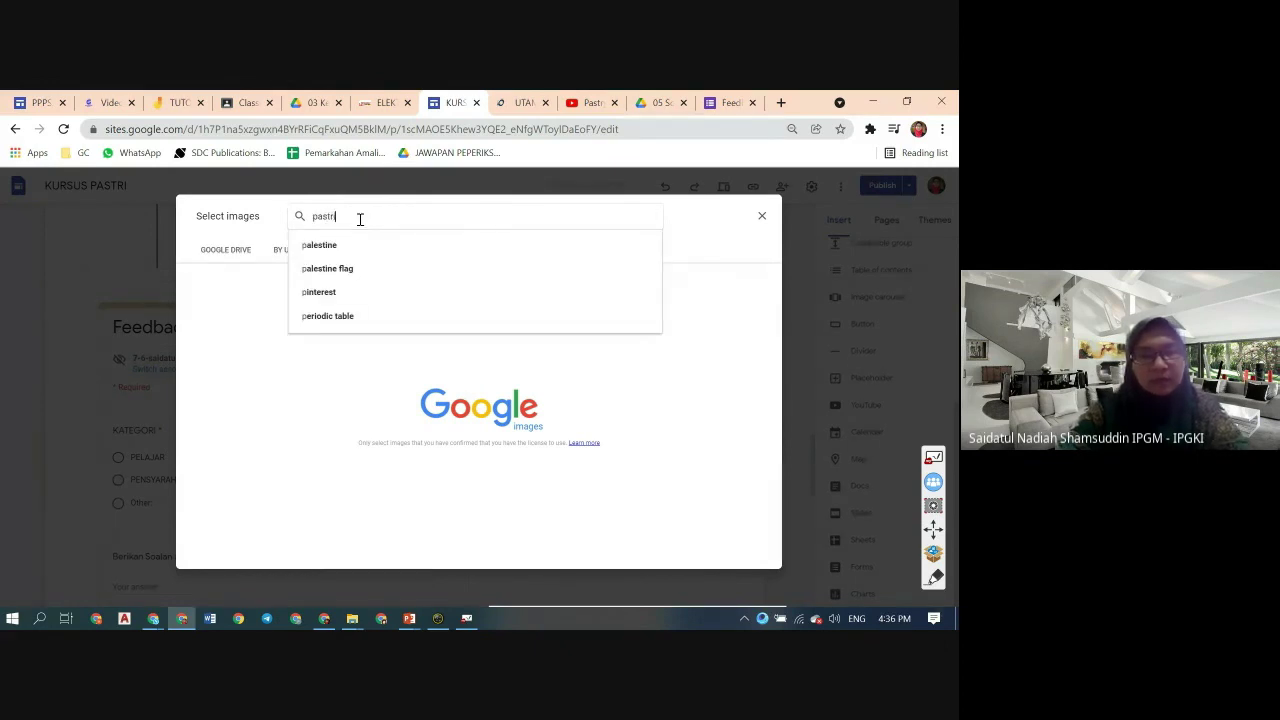
key(Return)
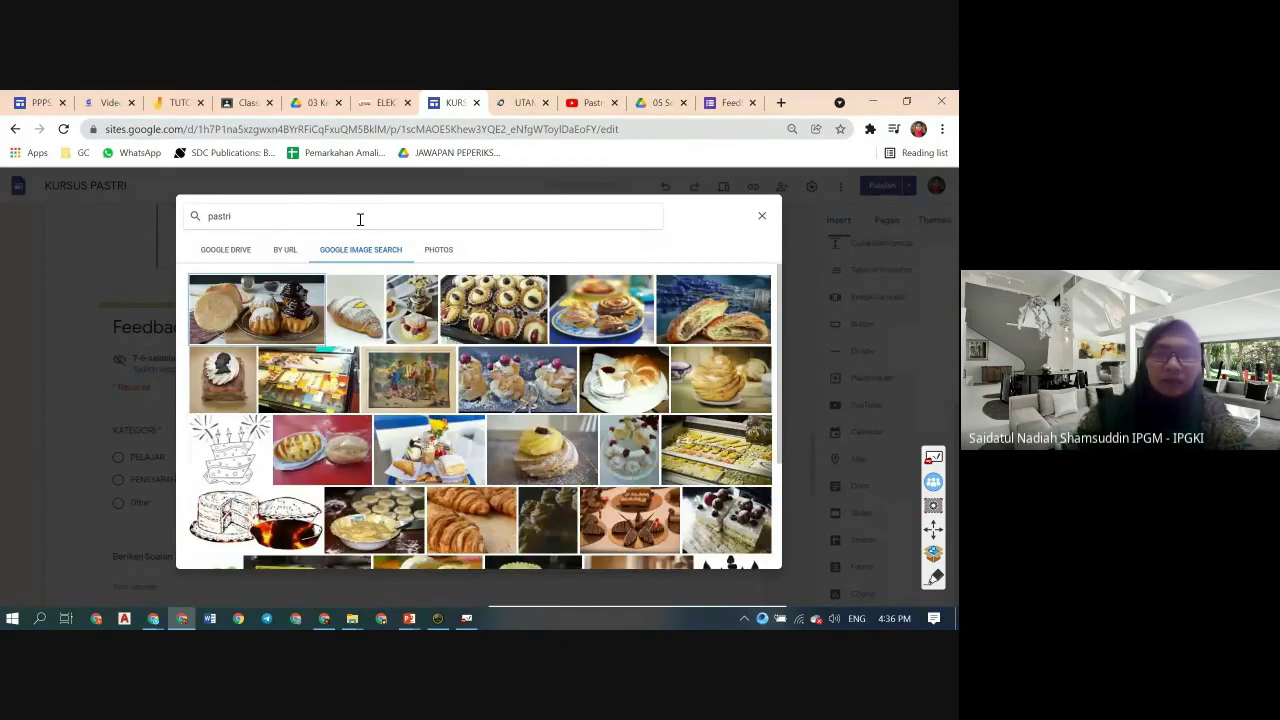
- Select the tray of small round pastries, the first assorted bakes photo and the blue-background pastry stand image from the results
click(501, 320)
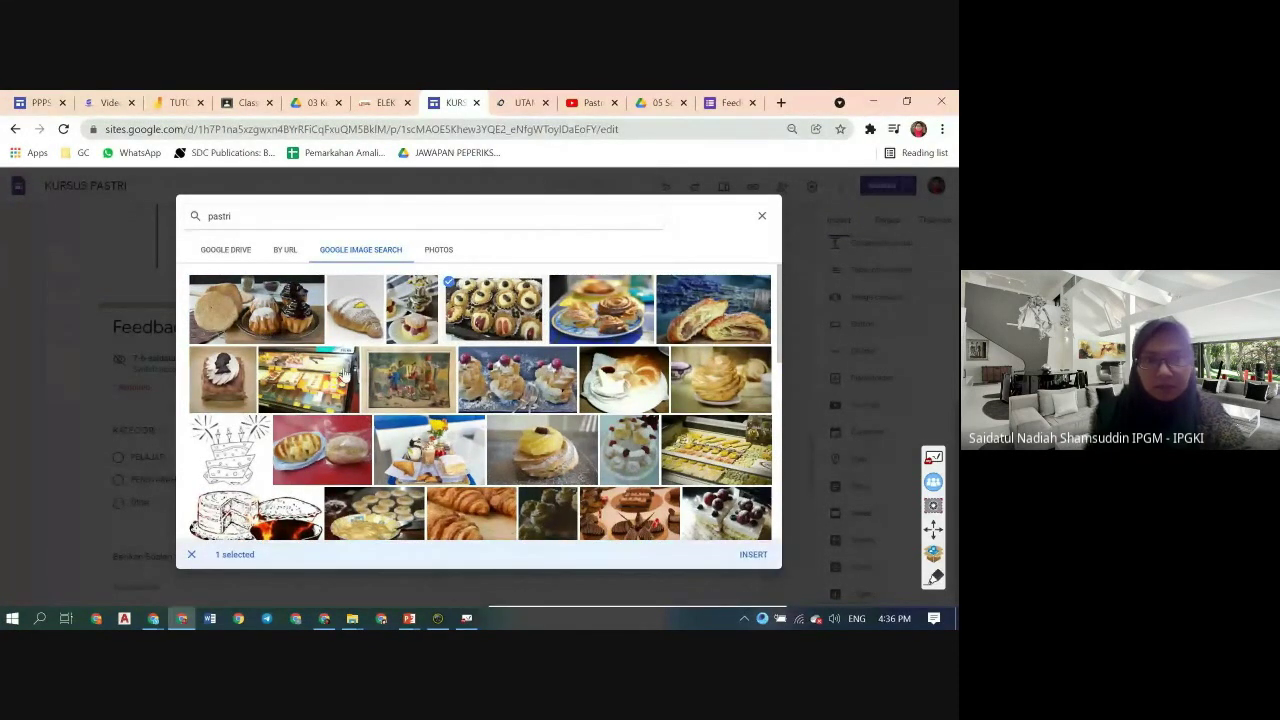
click(290, 318)
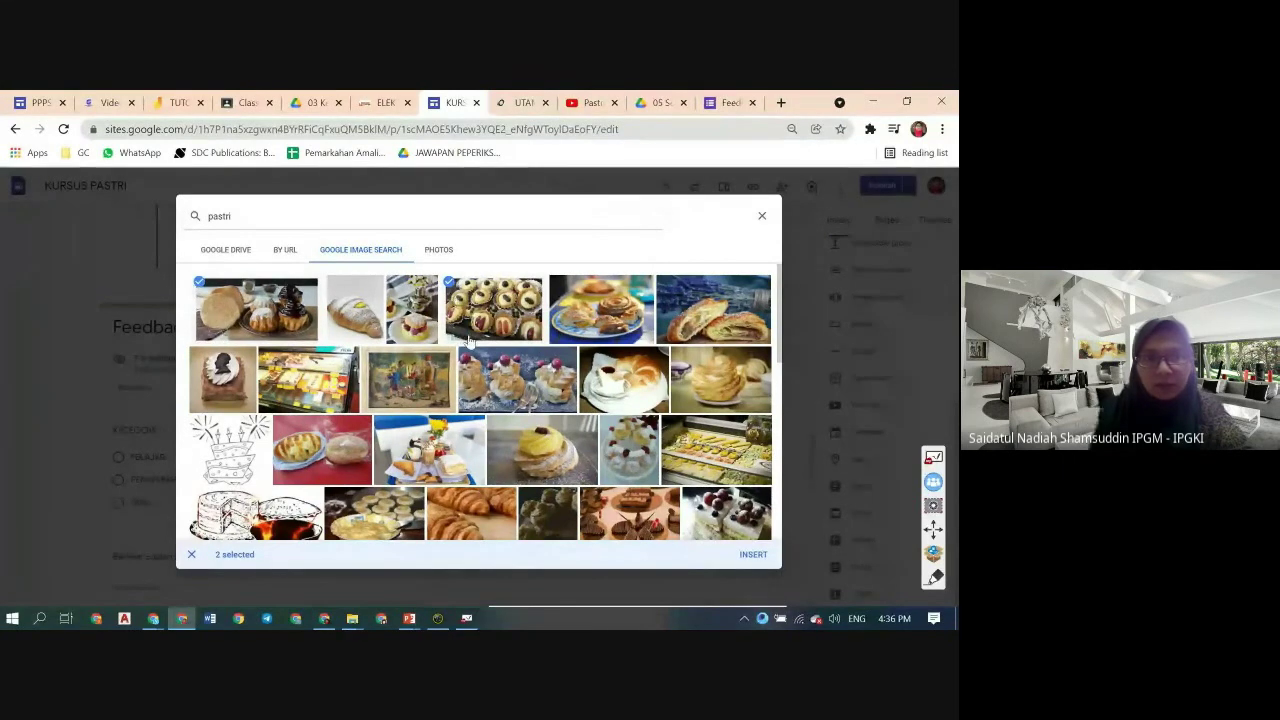
scroll(470, 470, down, 1)
click(418, 398)
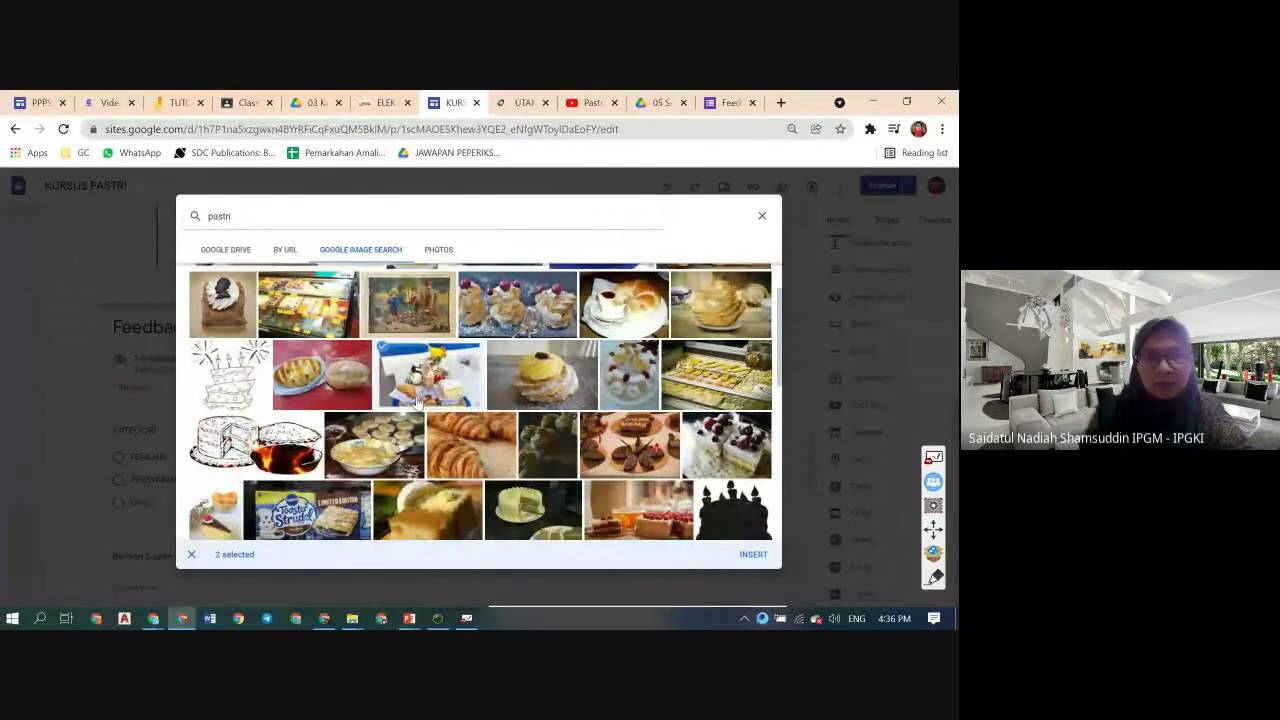
- Add the strudel, the baker's hands, the cherry-topped ring cake and the nearby cake slice photo to the selection, and insert all selected images
scroll(485, 480, down, 2)
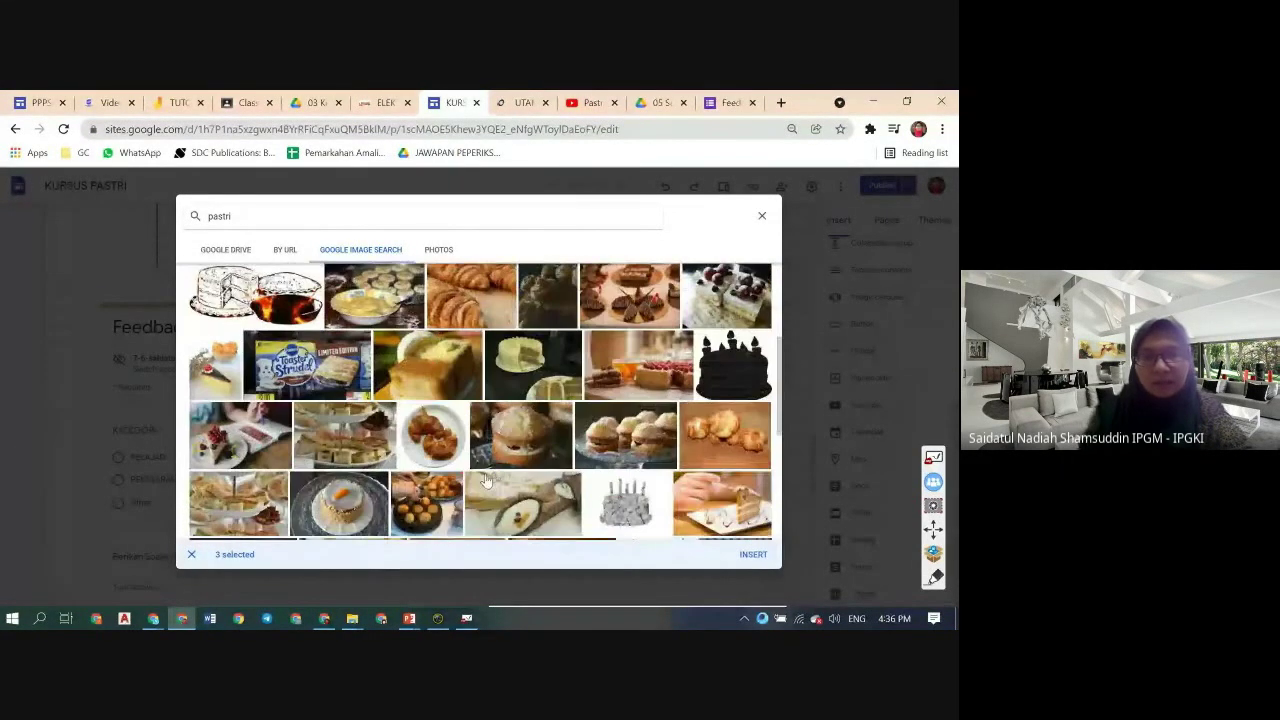
scroll(480, 470, down, 3)
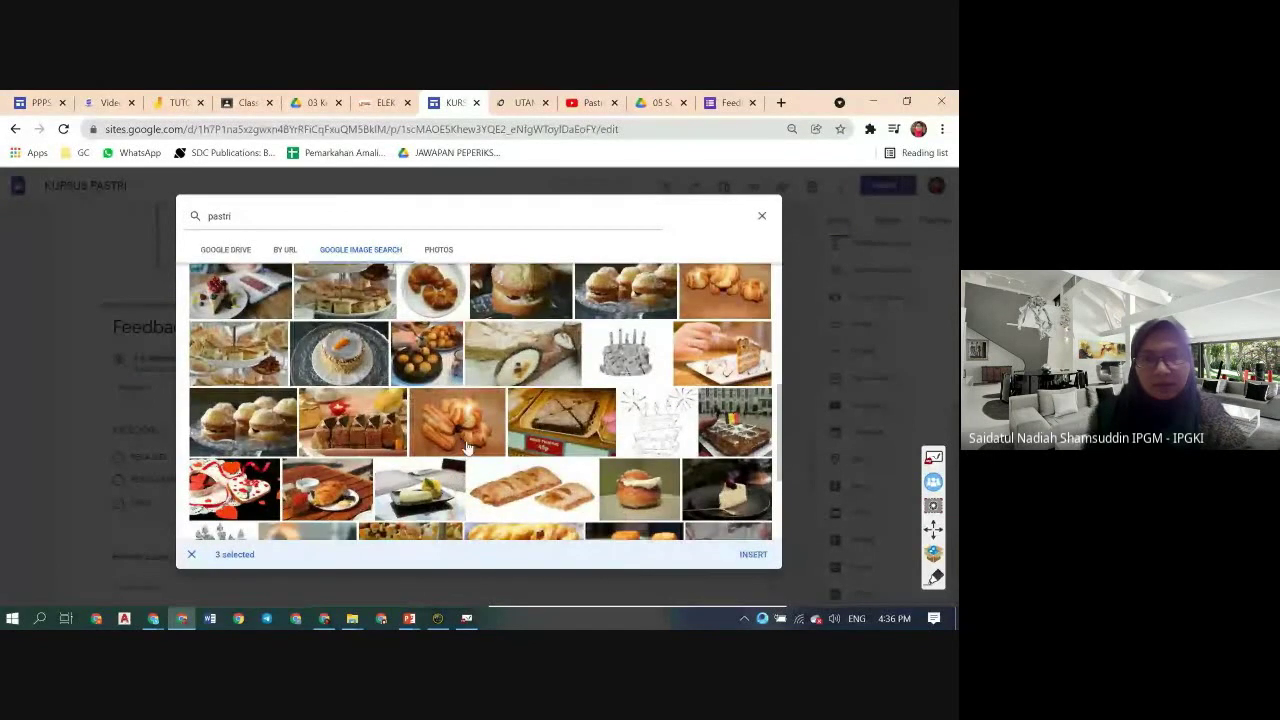
click(497, 503)
scroll(500, 505, down, 2)
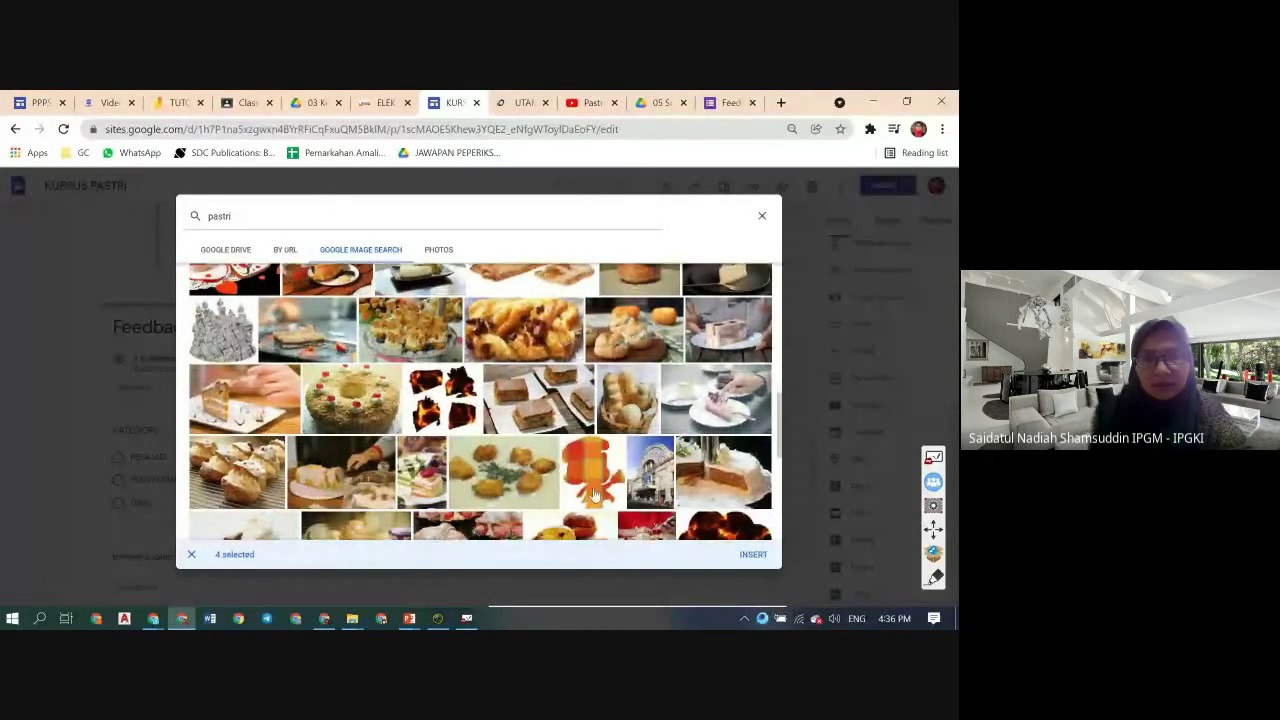
scroll(380, 490, down, 3)
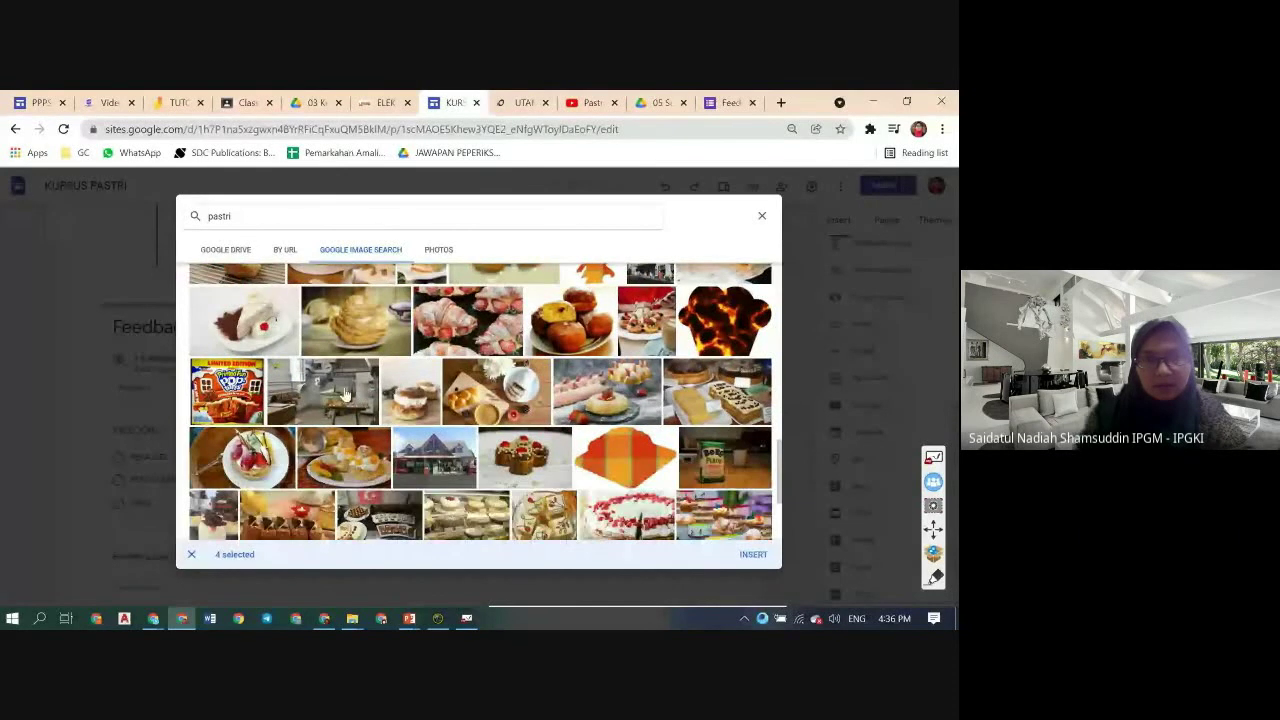
scroll(345, 393, up, 2)
click(350, 375)
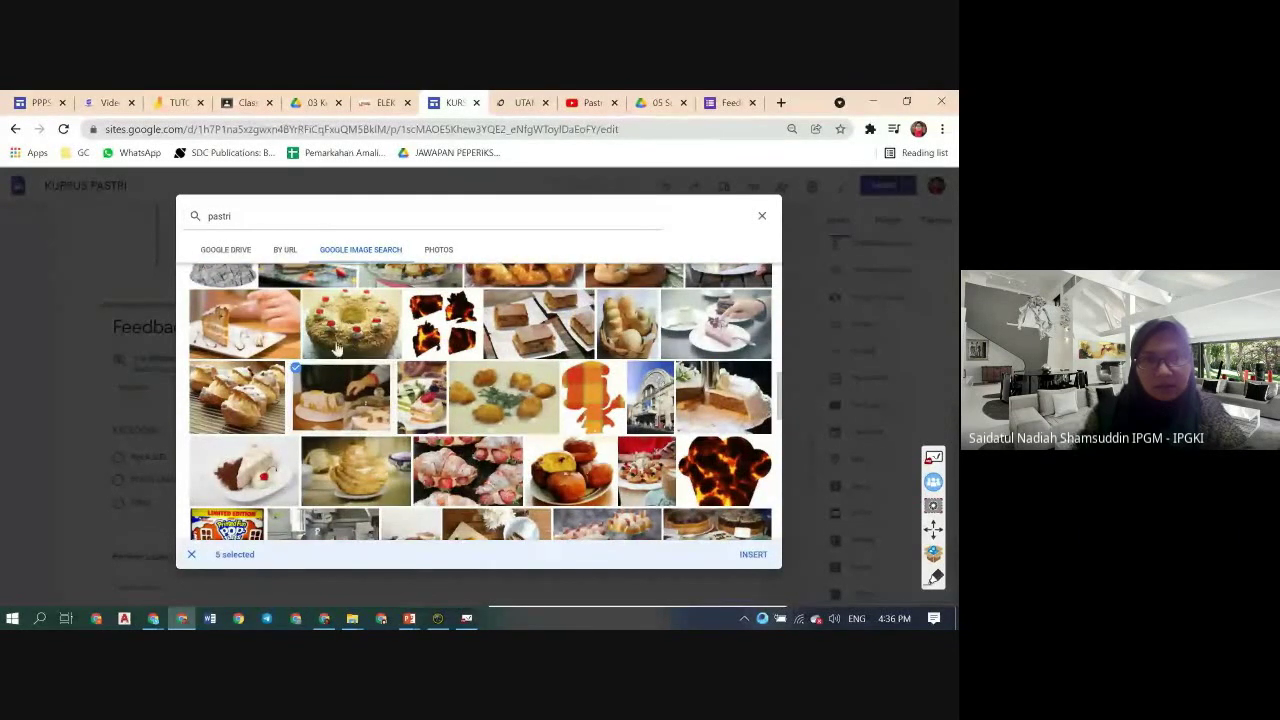
click(337, 347)
click(243, 328)
click(753, 556)
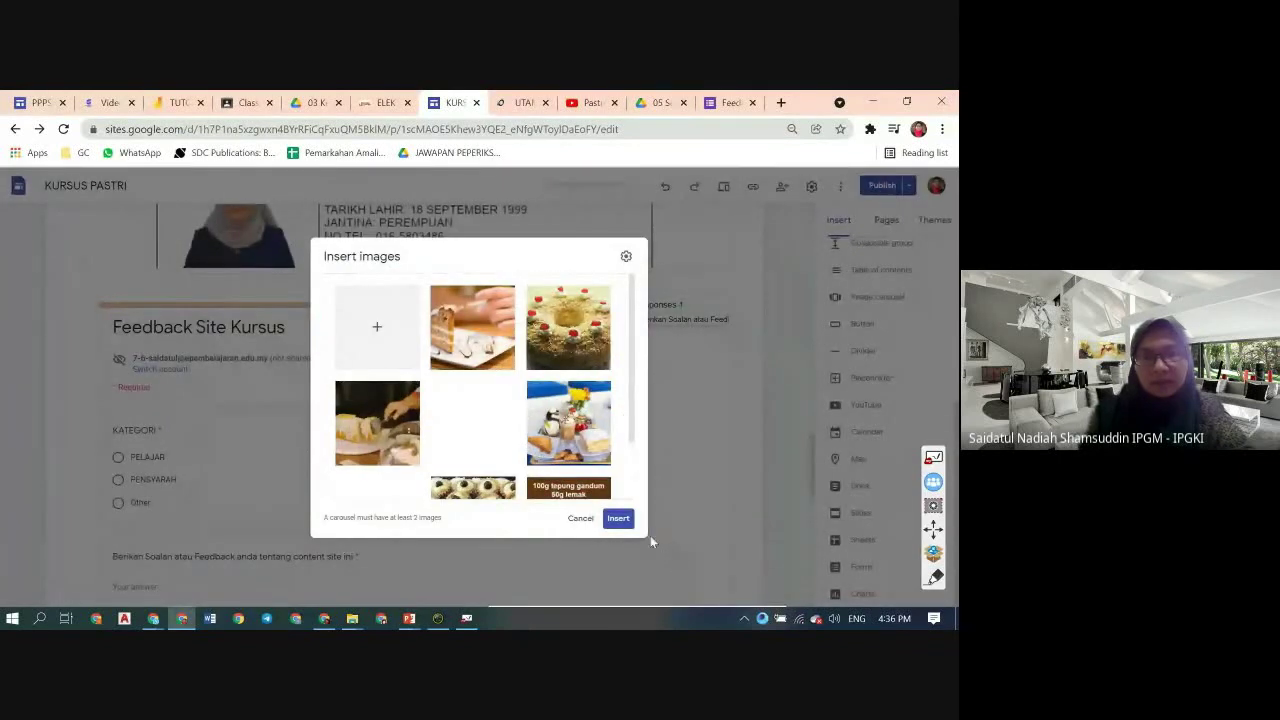
- Open the carousel settings and compare them with the carousel on the PPPS3013 Video Amali page
mouse_move(398, 455)
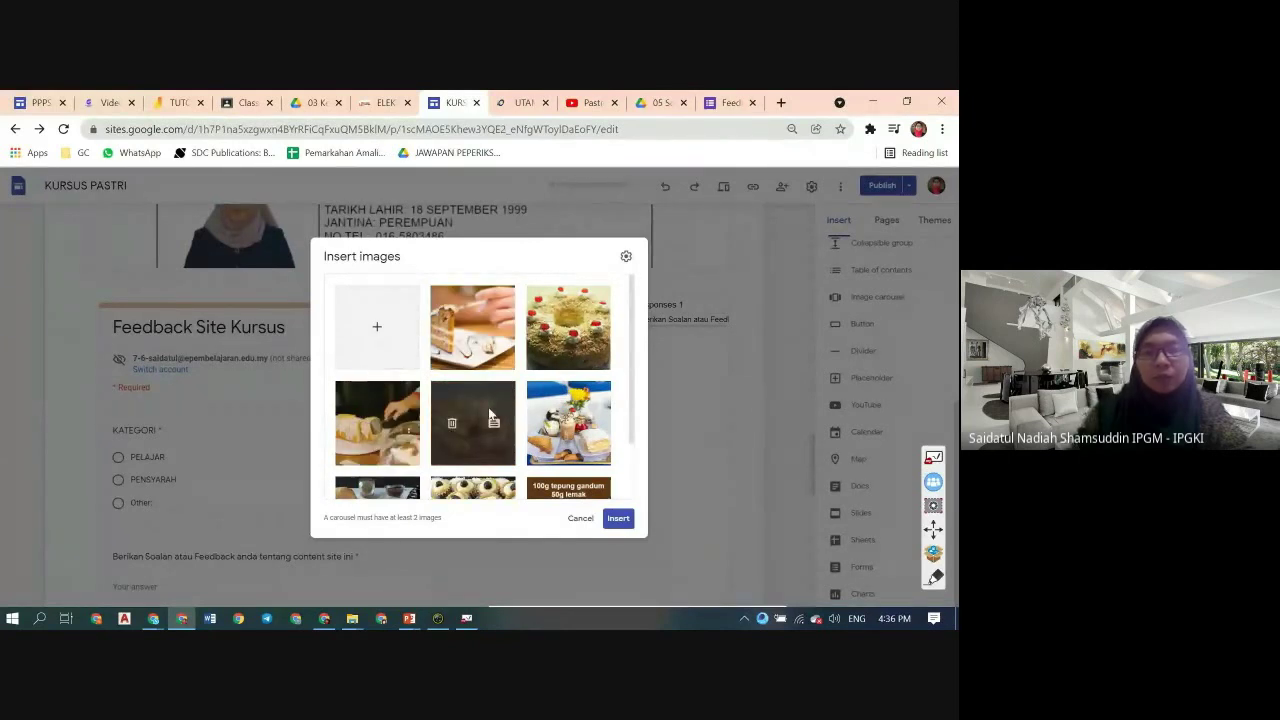
click(626, 258)
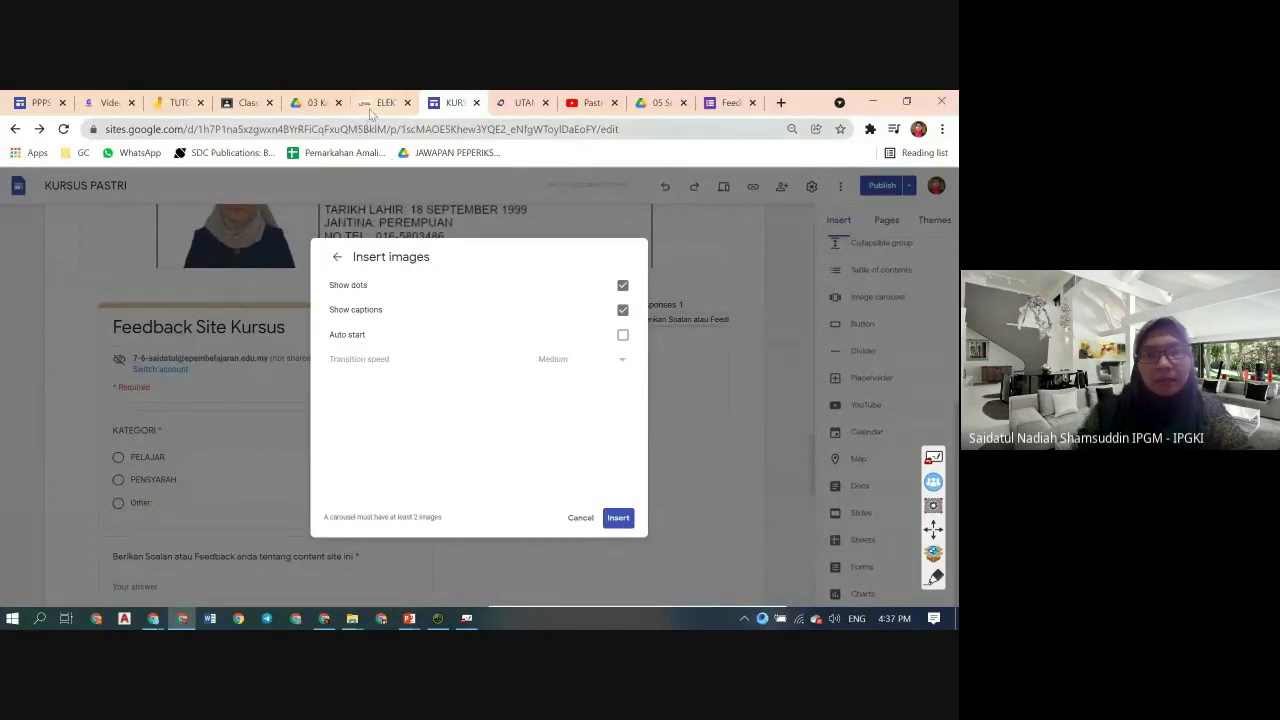
click(106, 102)
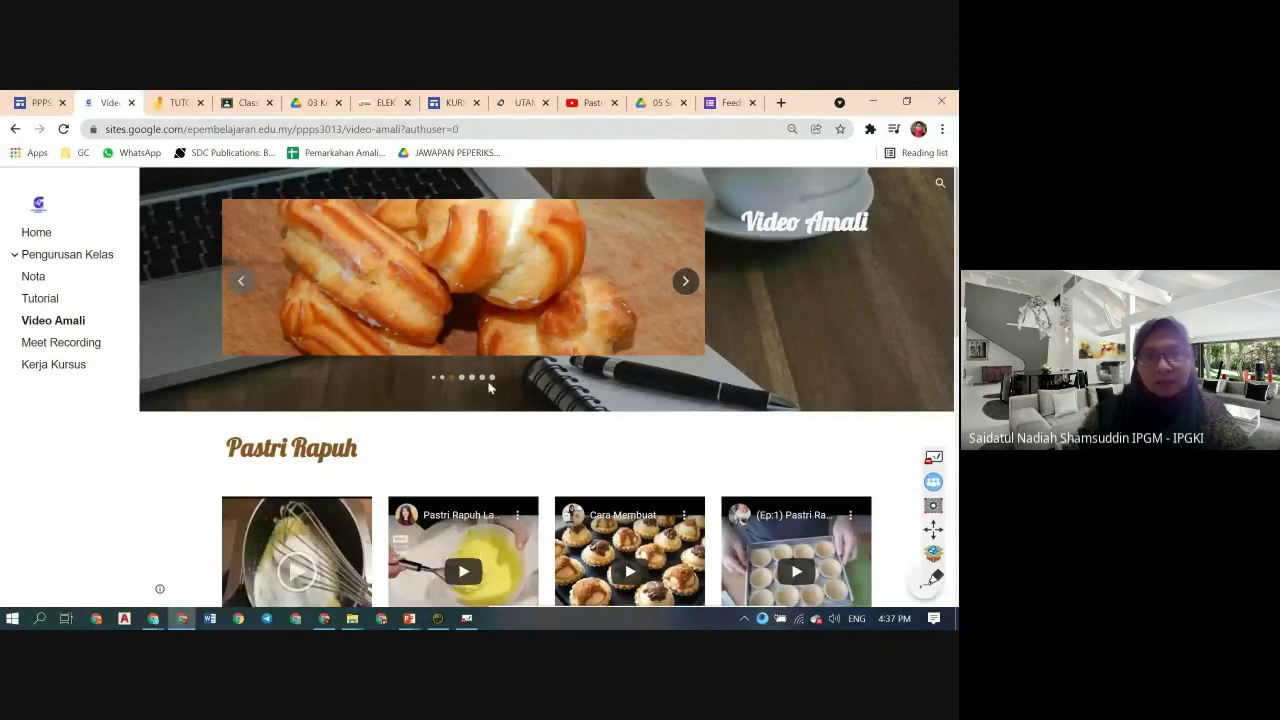
click(446, 104)
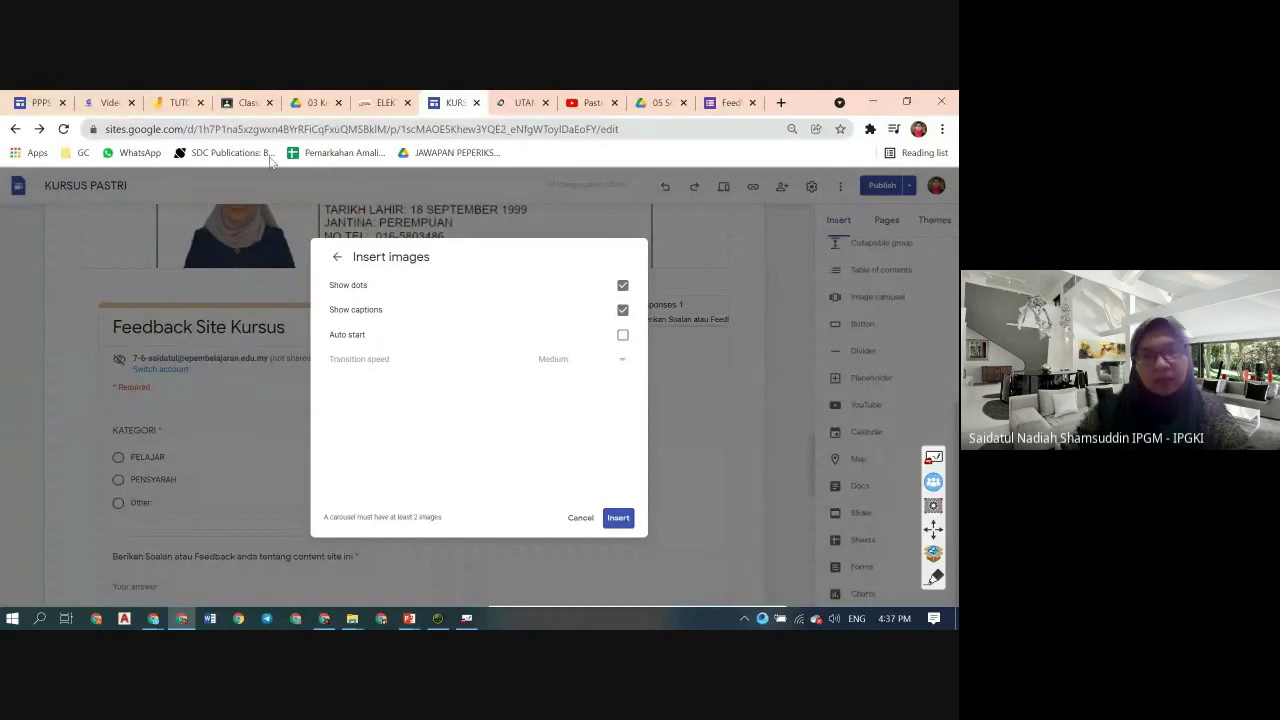
click(108, 104)
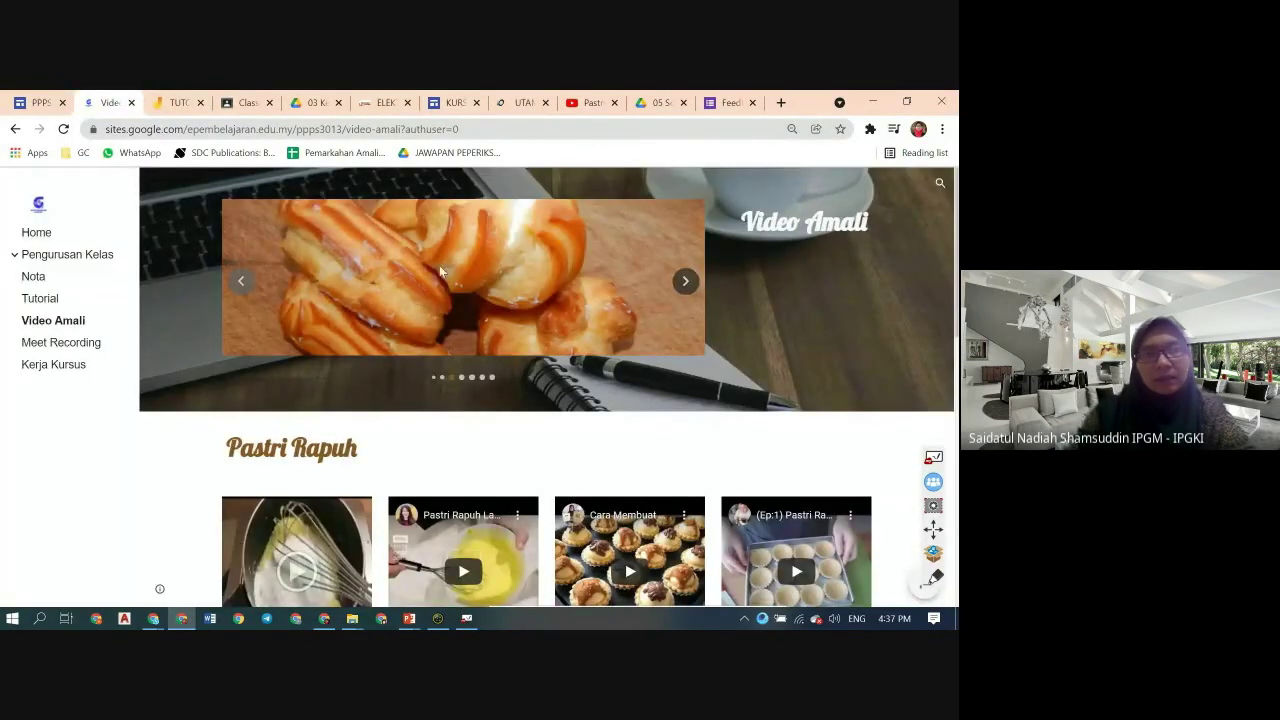
click(449, 103)
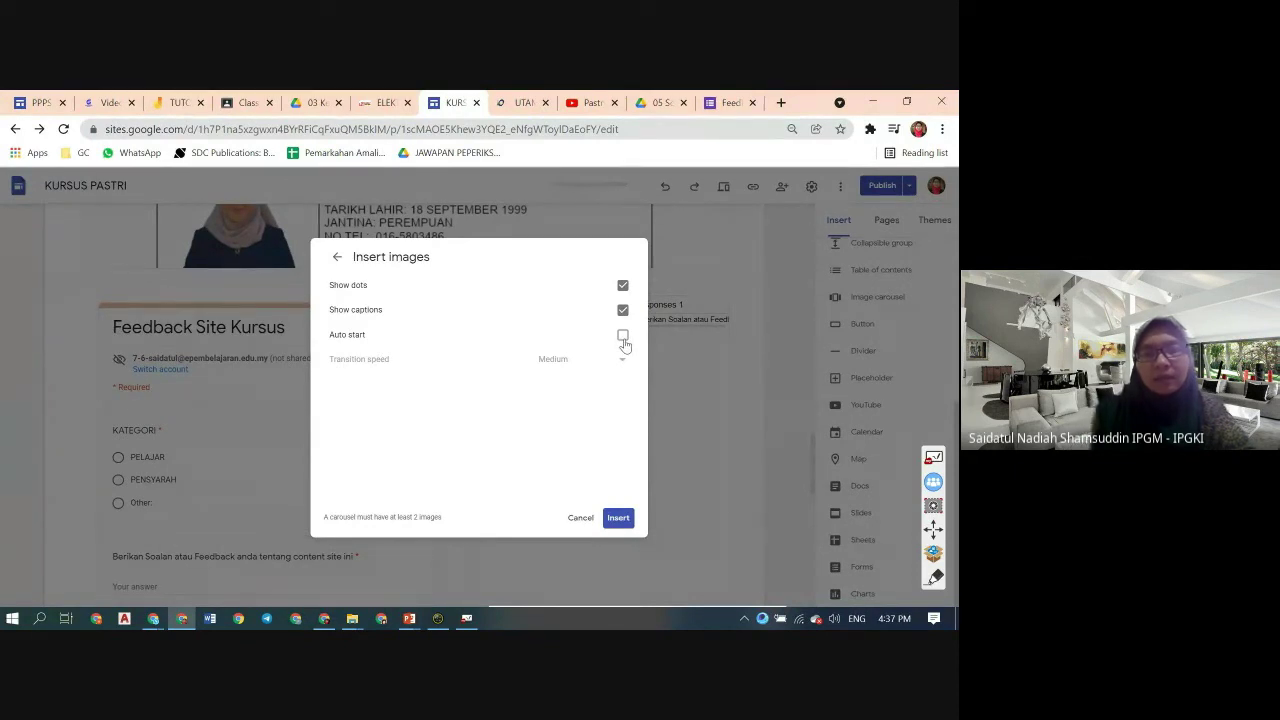
- Enable Auto start, set the transition speed to Fast, and insert the carousel into the page
click(623, 337)
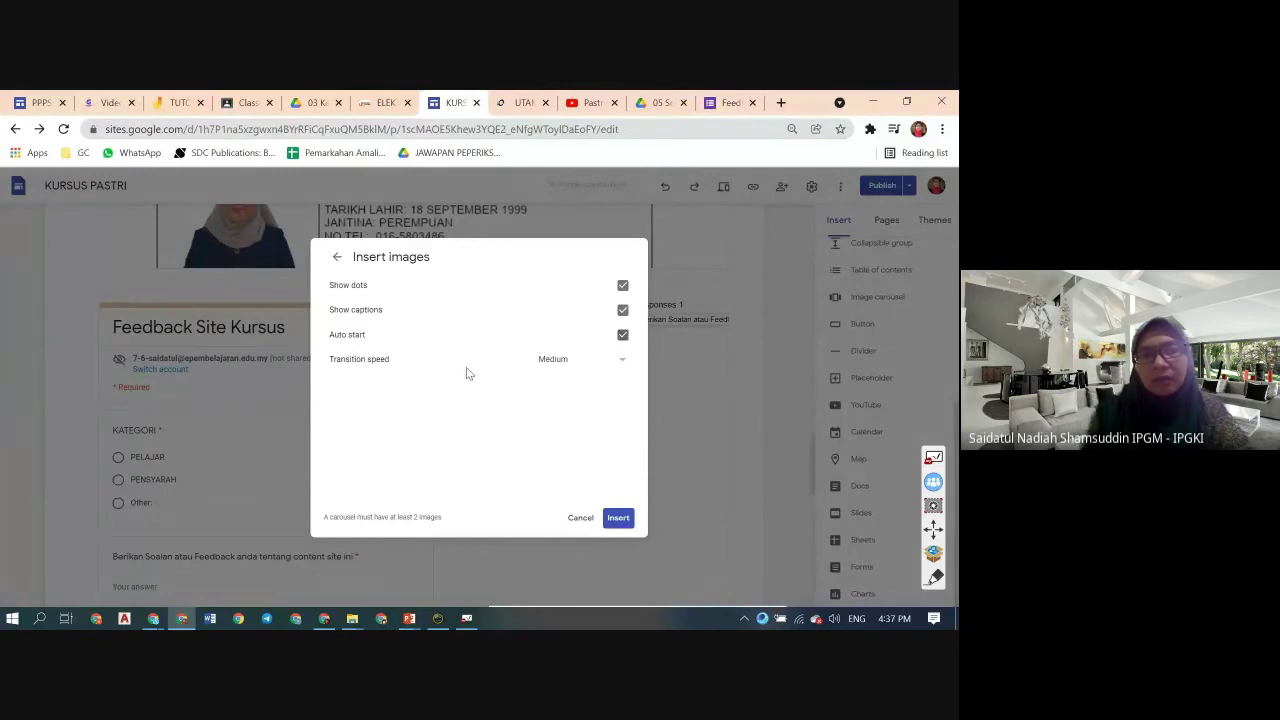
click(622, 366)
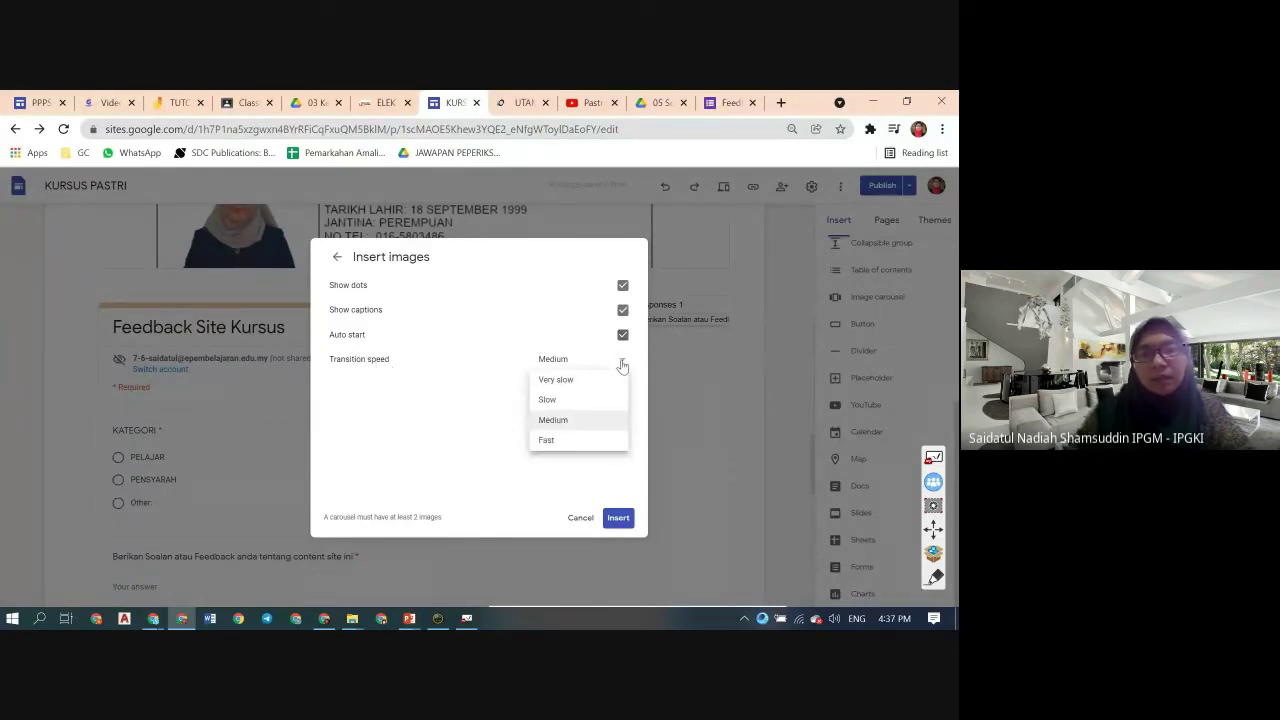
click(567, 441)
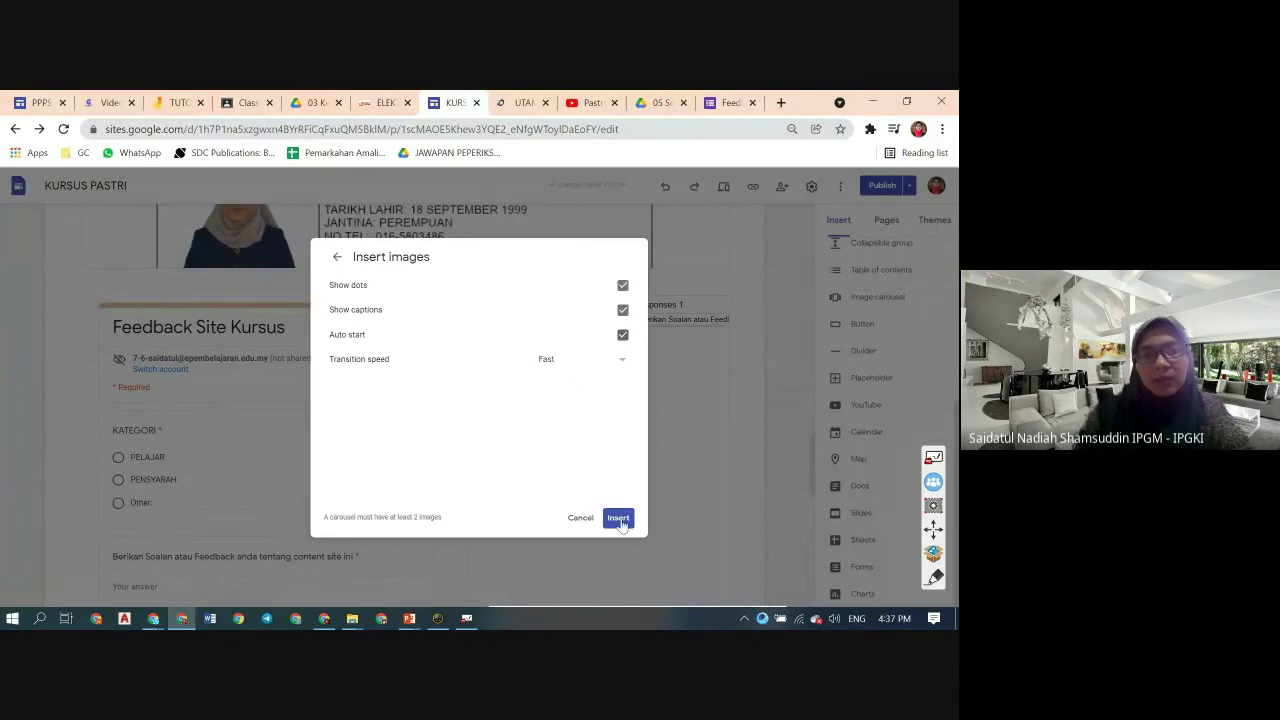
click(620, 526)
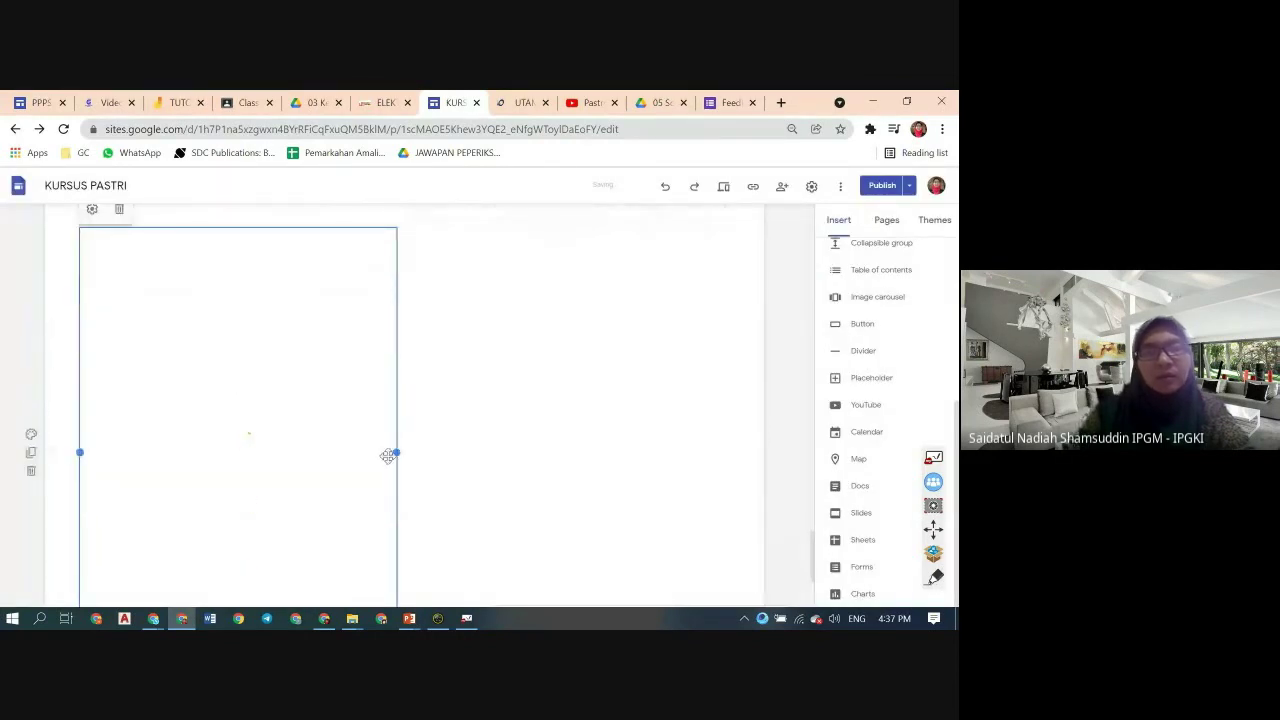
- Resize the carousel into a short, full-width banner and move it directly beneath the KURSUS PASTRI heading
drag(396, 452, 735, 456)
scroll(640, 517, down, 2)
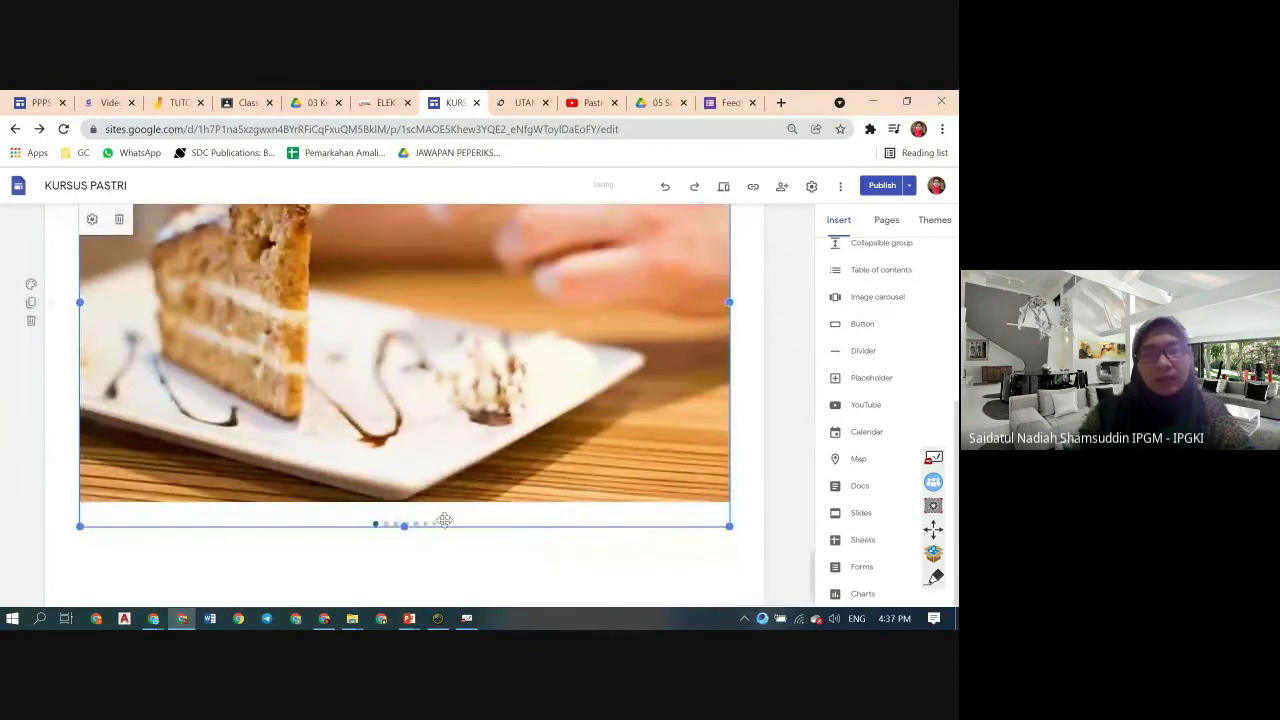
click(404, 525)
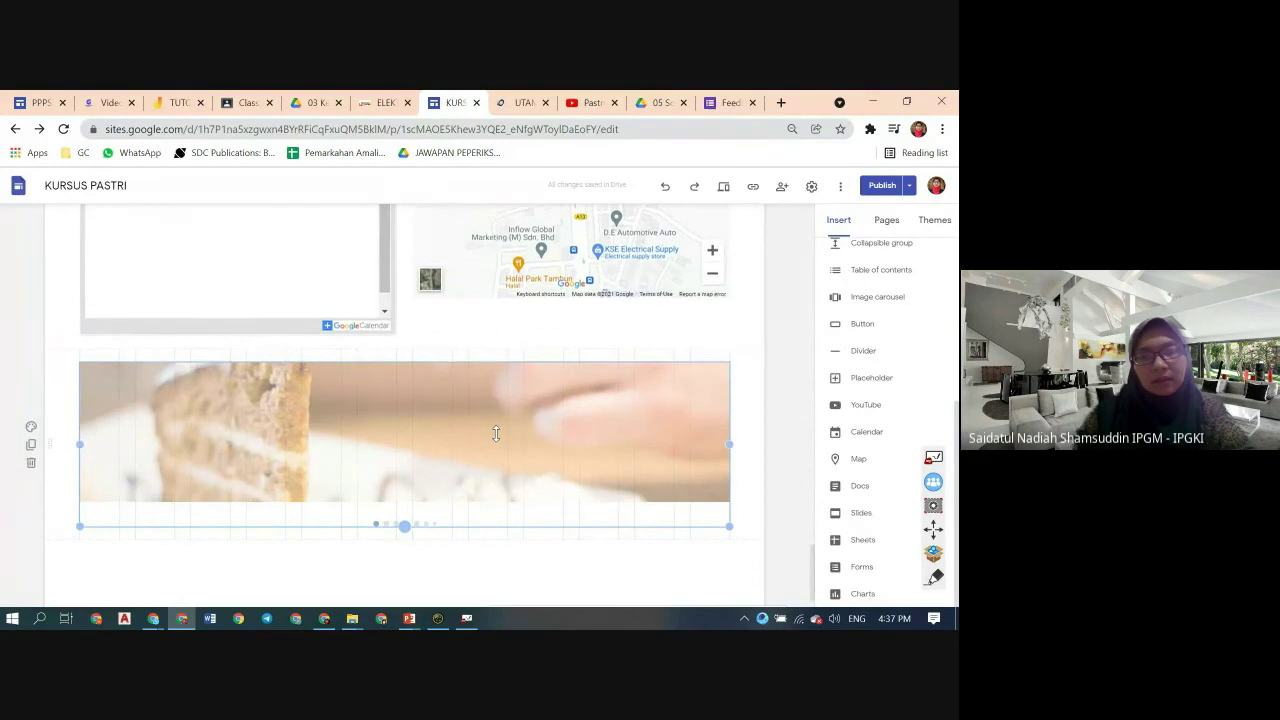
drag(414, 422, 321, 306)
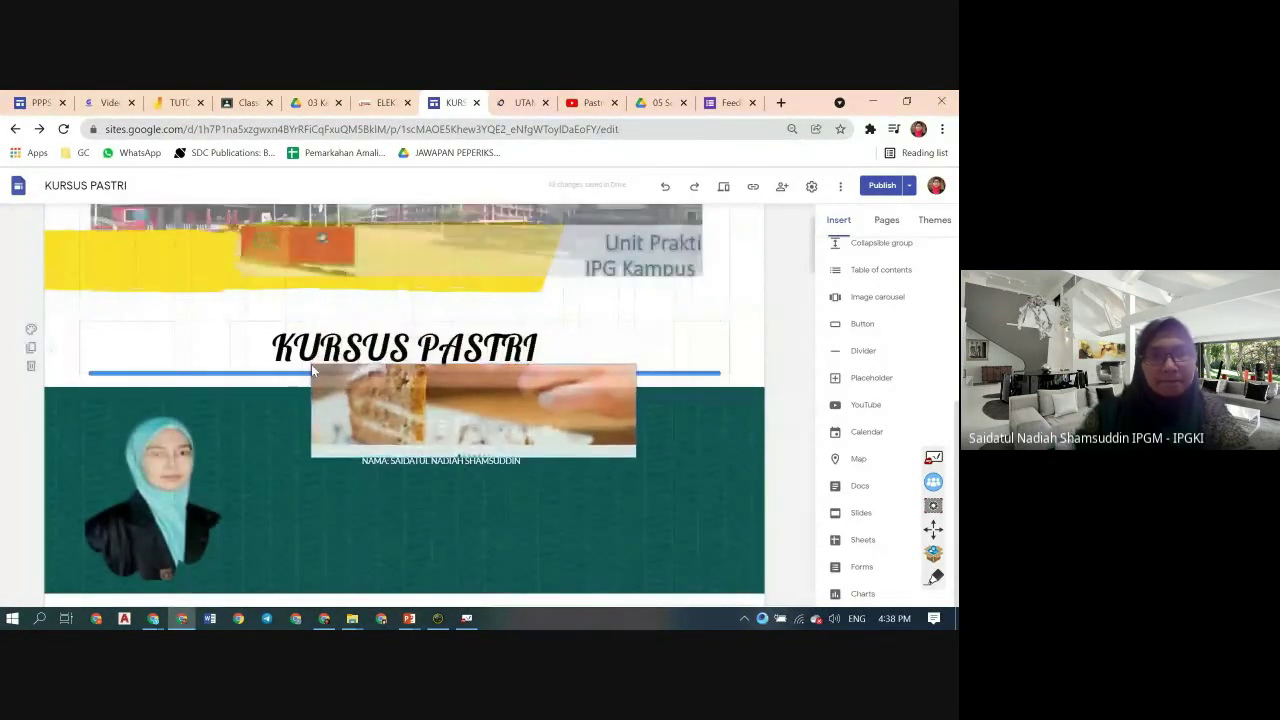
scroll(404, 398, down, 3)
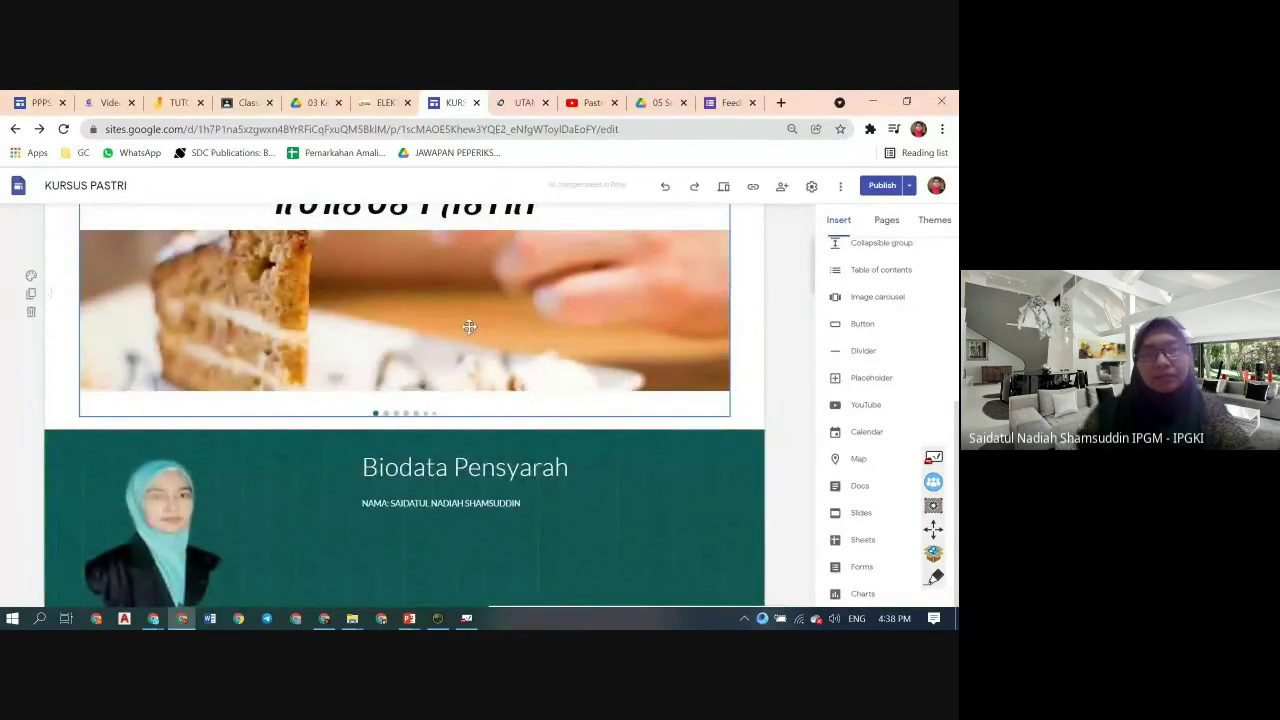
- Preview the site, go through the carousel images, and return to editing
click(723, 188)
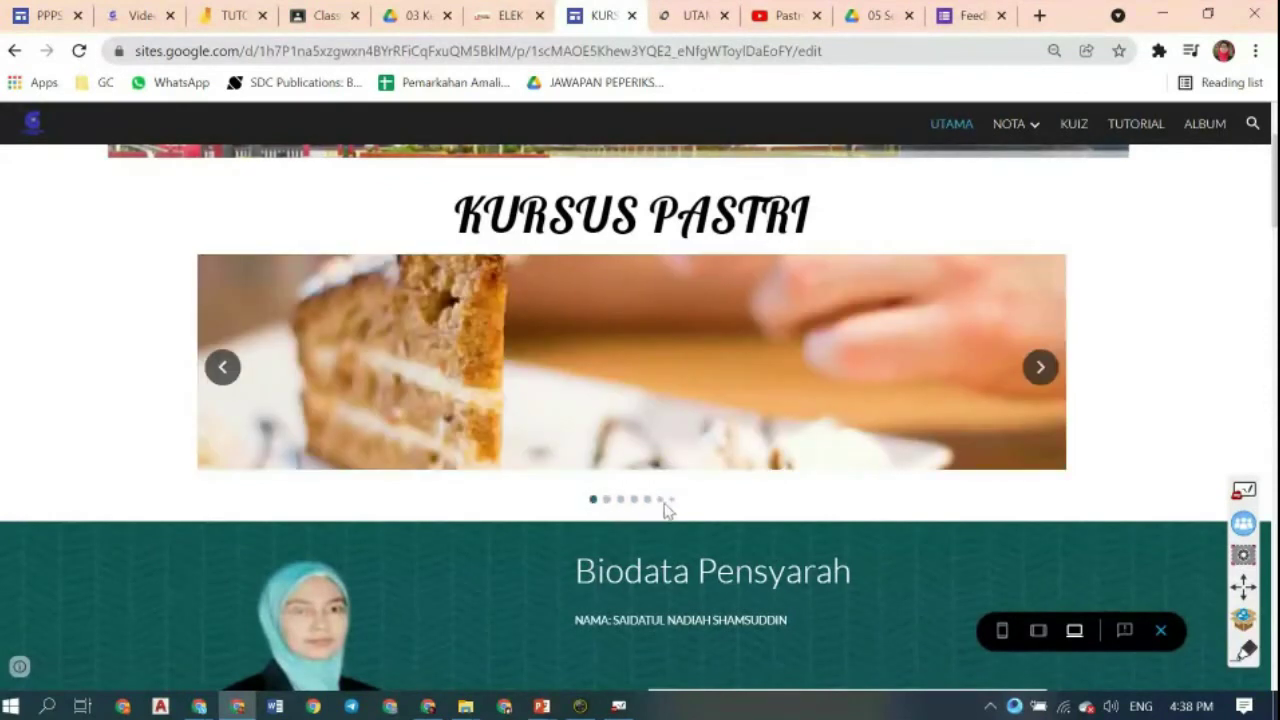
click(607, 499)
click(620, 499)
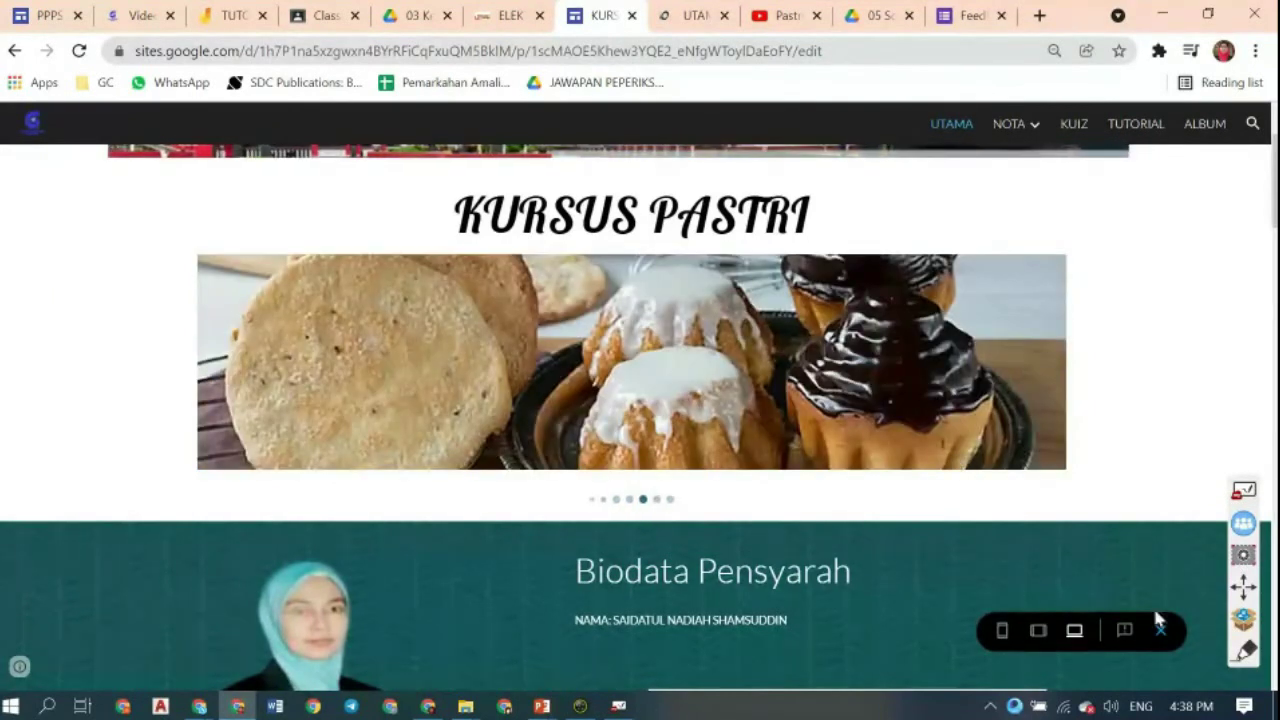
click(1162, 634)
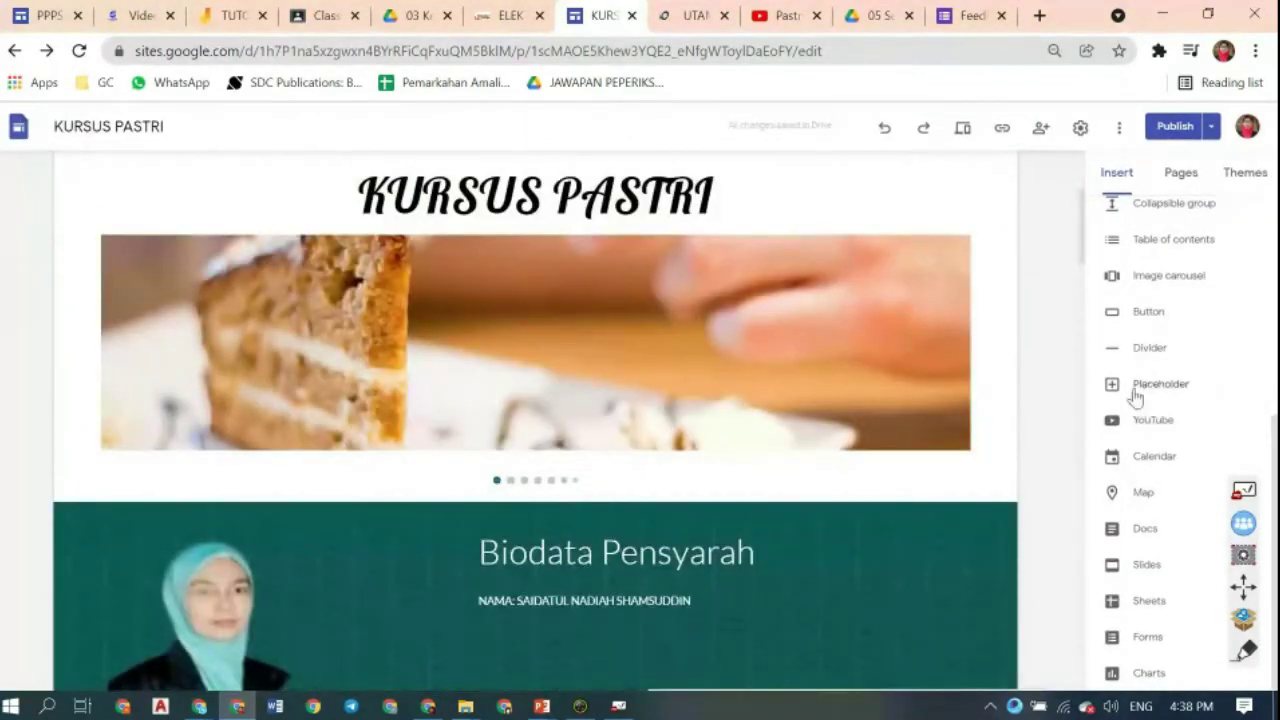
- Enter "Teks 1" in the empty text box beside the round portrait below the Biodata Pensyarah section
scroll(1137, 390, up, 1)
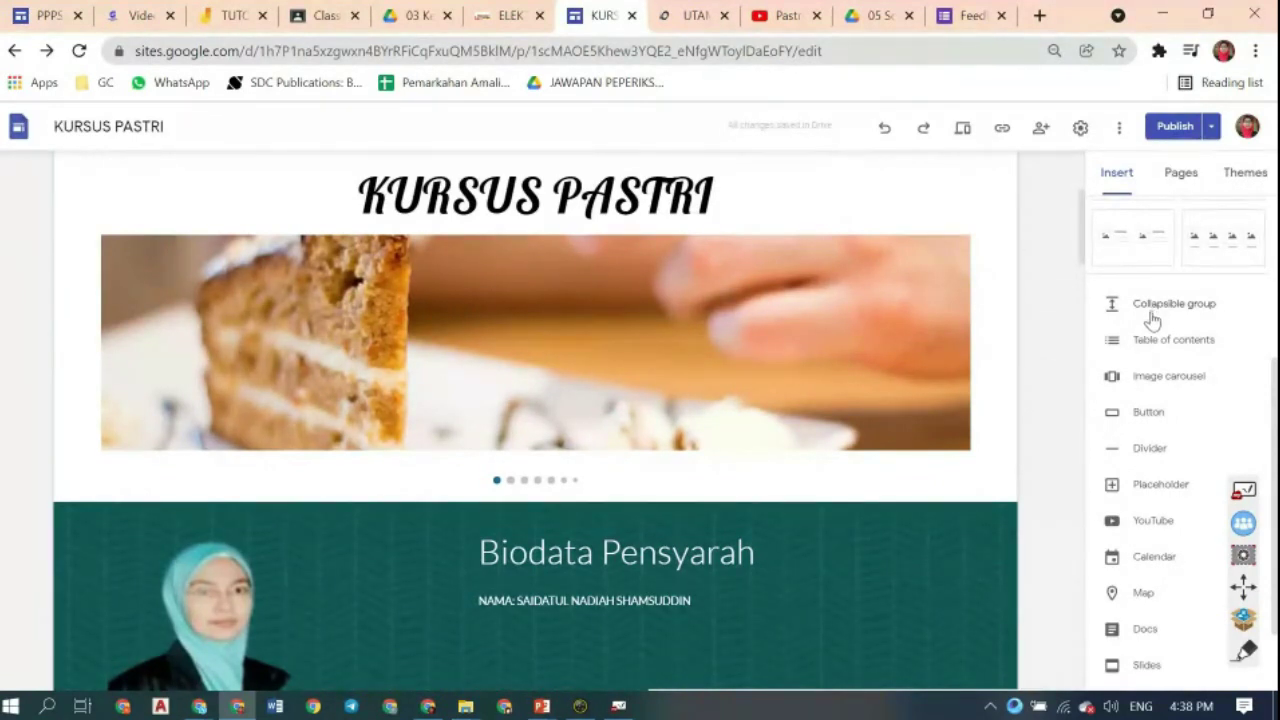
click(704, 556)
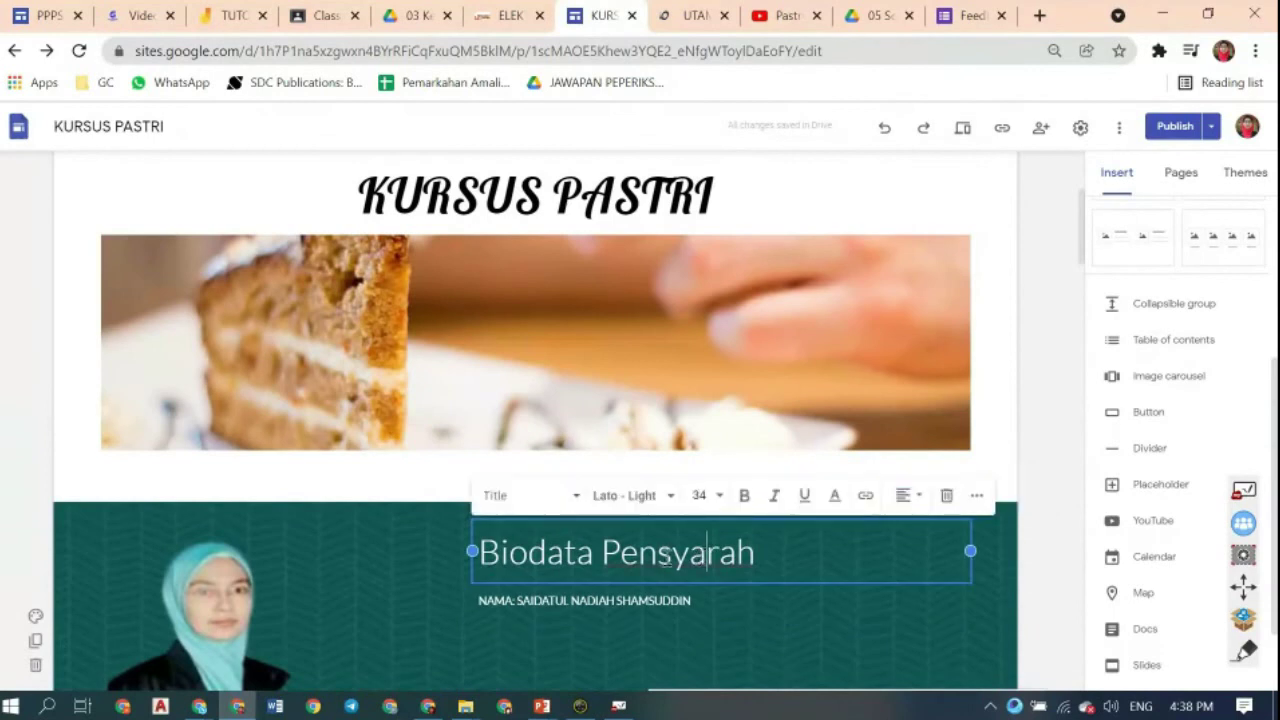
click(650, 600)
scroll(650, 600, down, 2)
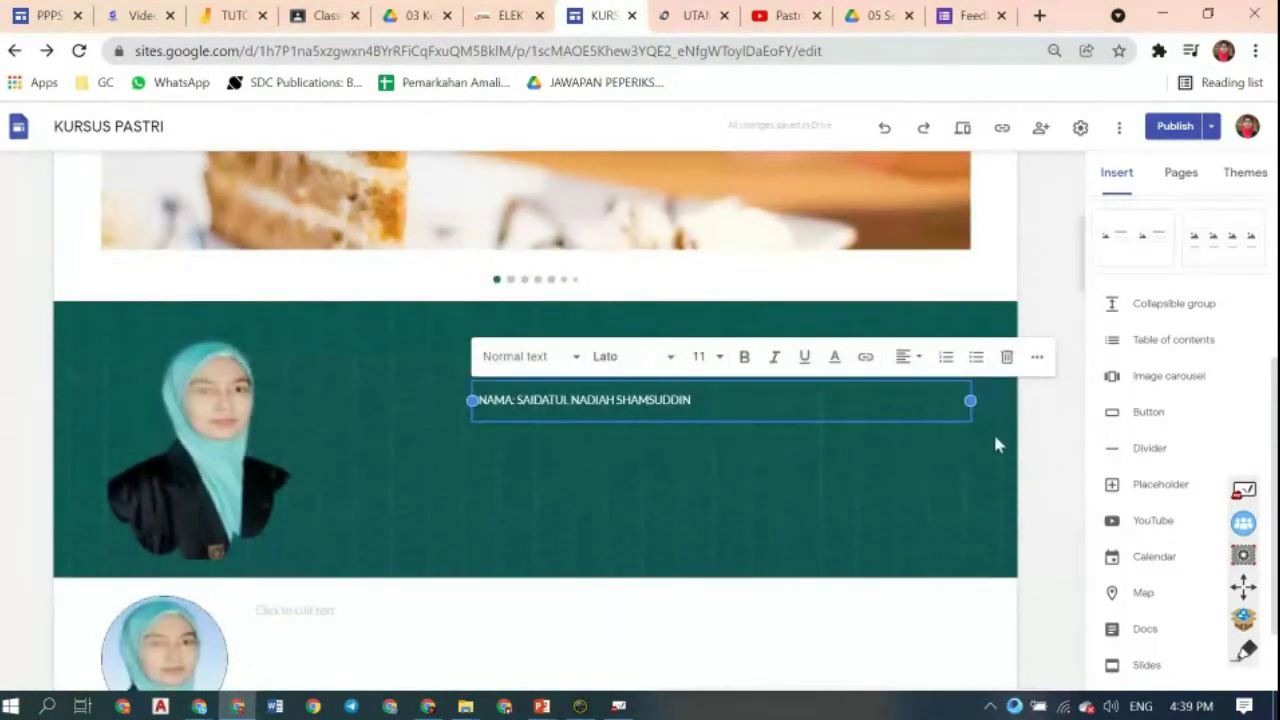
click(341, 605)
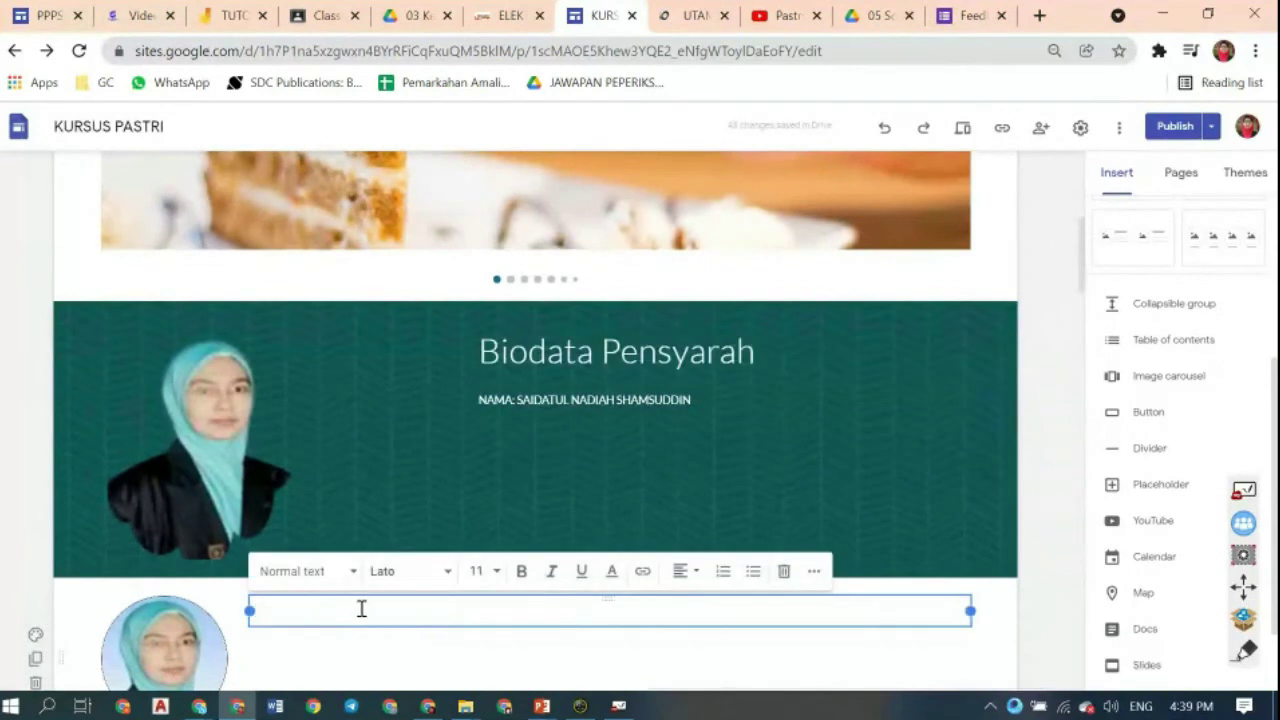
text(teks)
key(BackSpace)
key(BackSpace)
key(BackSpace)
key(BackSpace)
text(T)
- Insert a text box, place it directly below "Teks 1" beside the round portrait, and enter "Teks 2" in it
click(1117, 174)
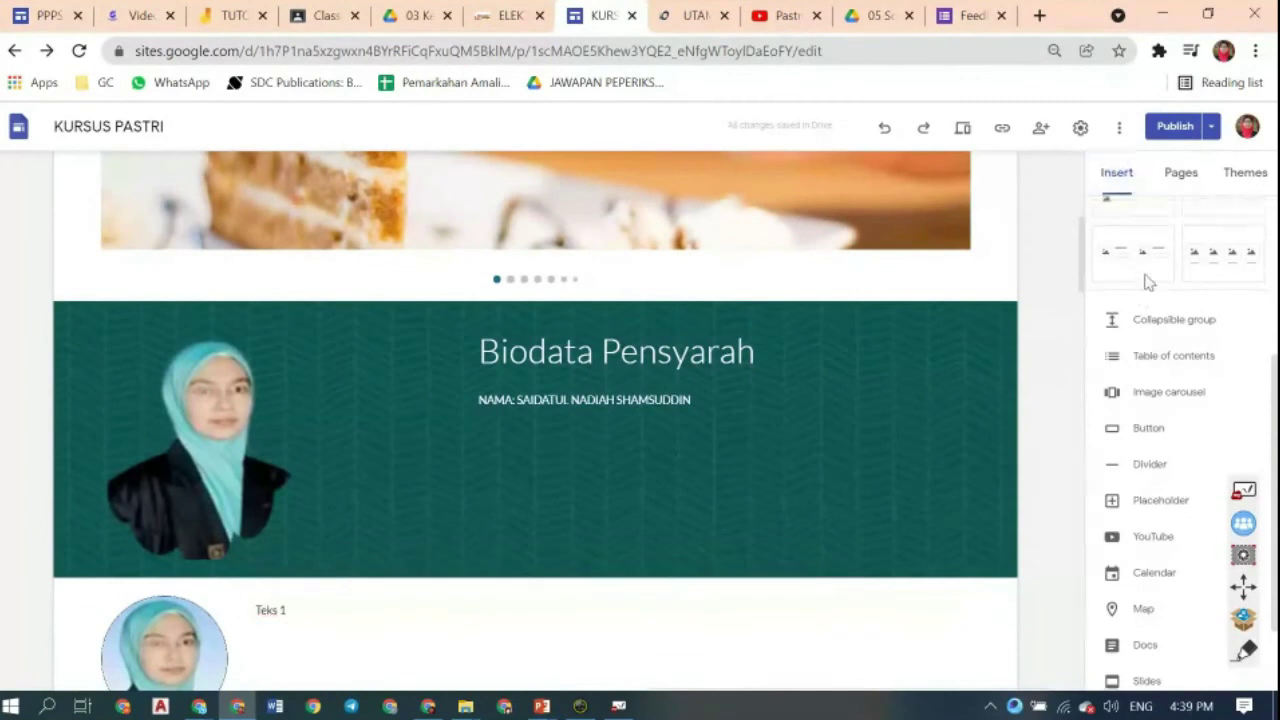
click(1131, 230)
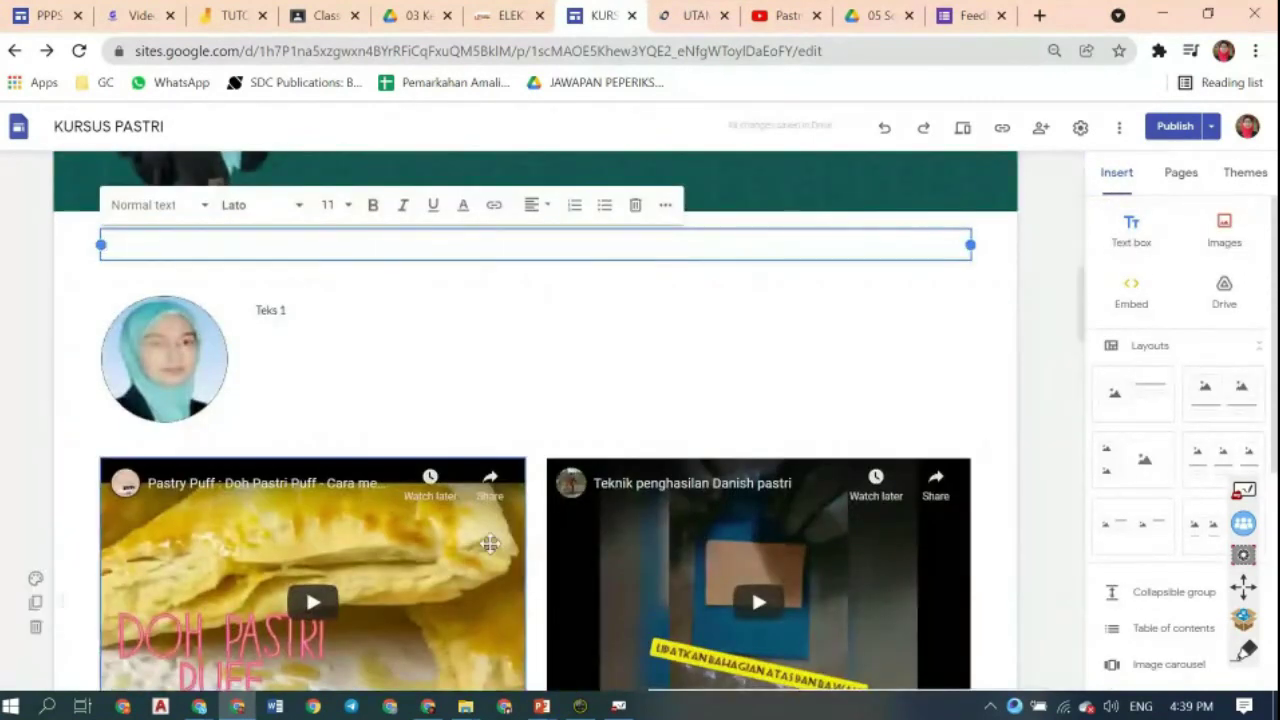
scroll(161, 355, up, 1)
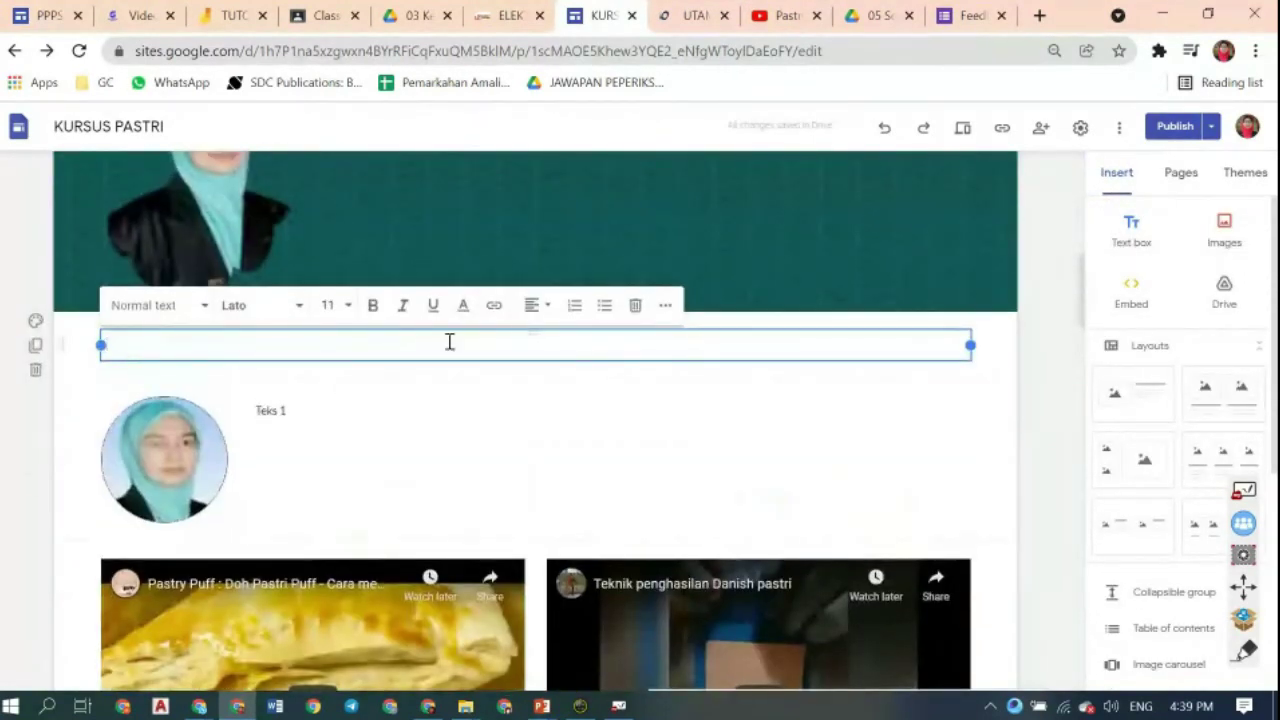
drag(537, 334, 322, 438)
click(328, 498)
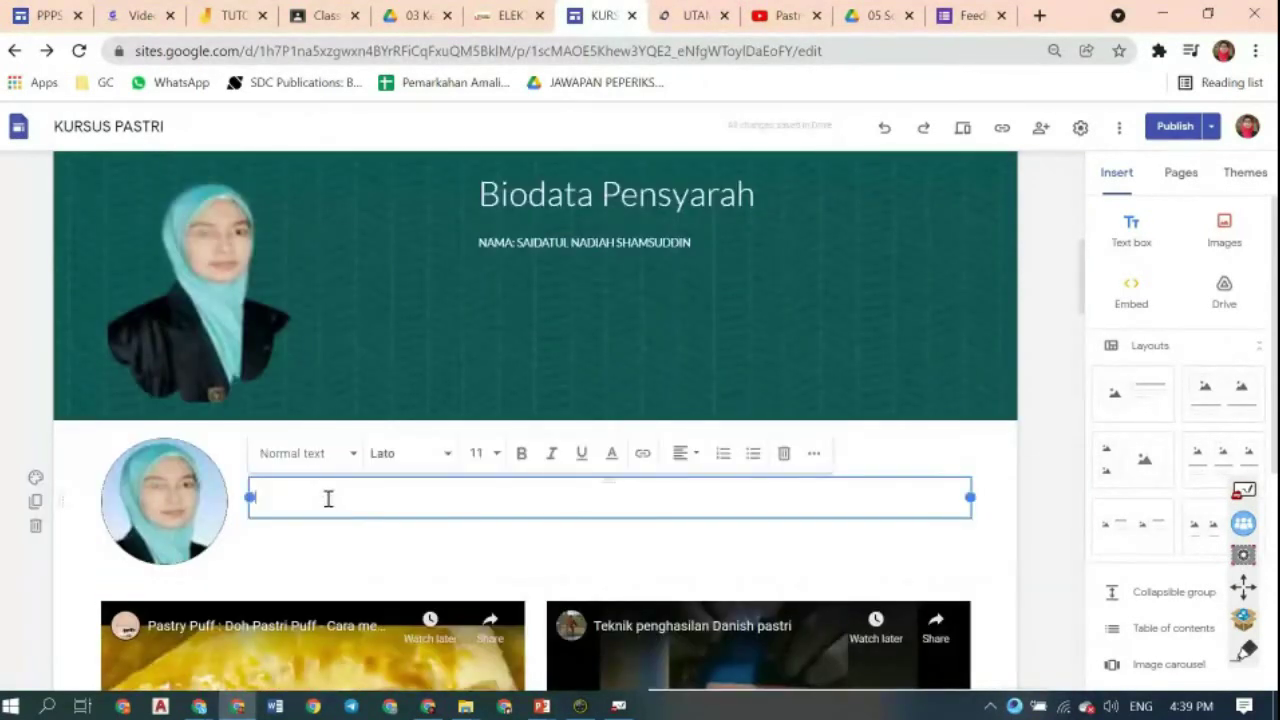
text(TEKS)
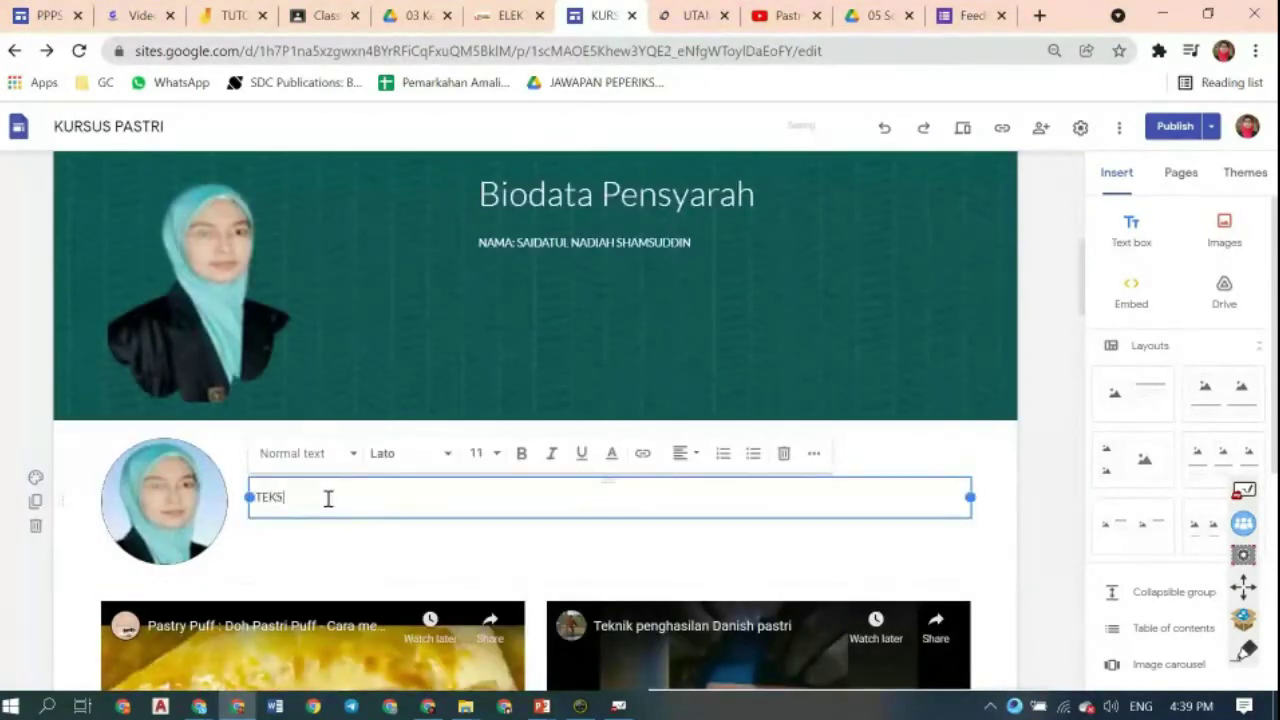
text(s 2)
click(277, 457)
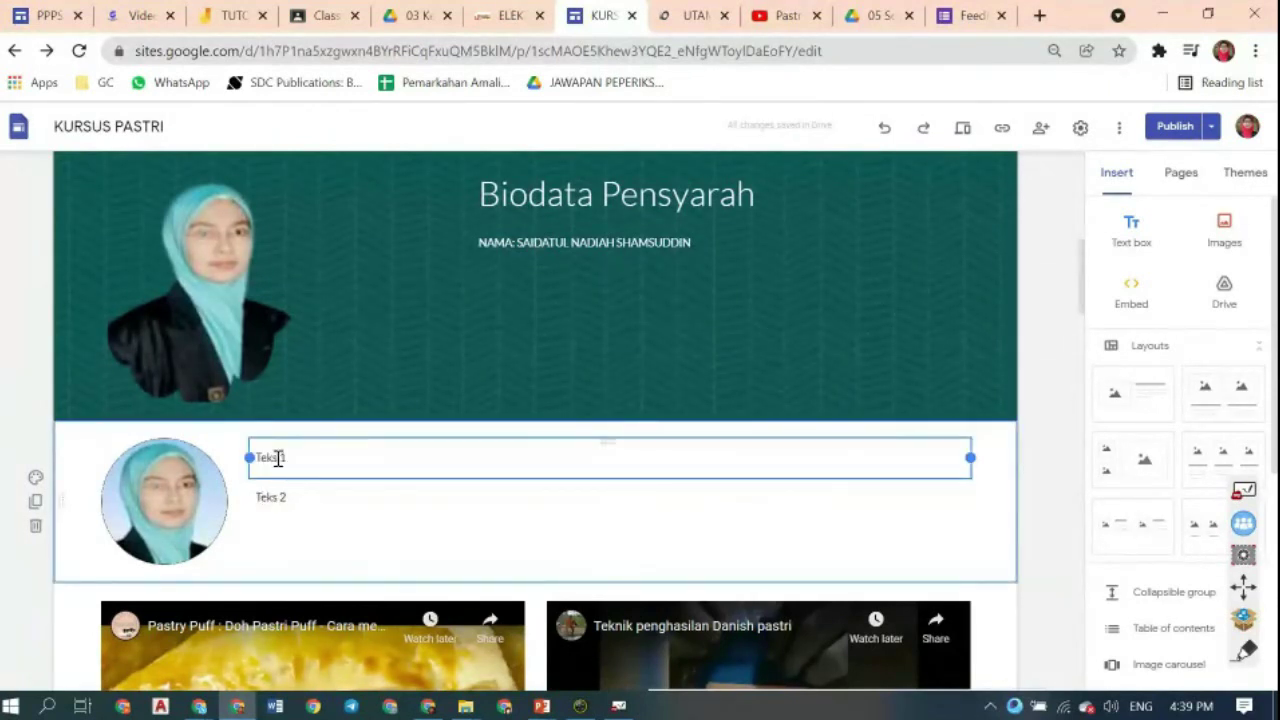
click(269, 492)
mouse_move(274, 491)
mouse_down()
mouse_move(300, 477)
mouse_move(277, 467)
mouse_up()
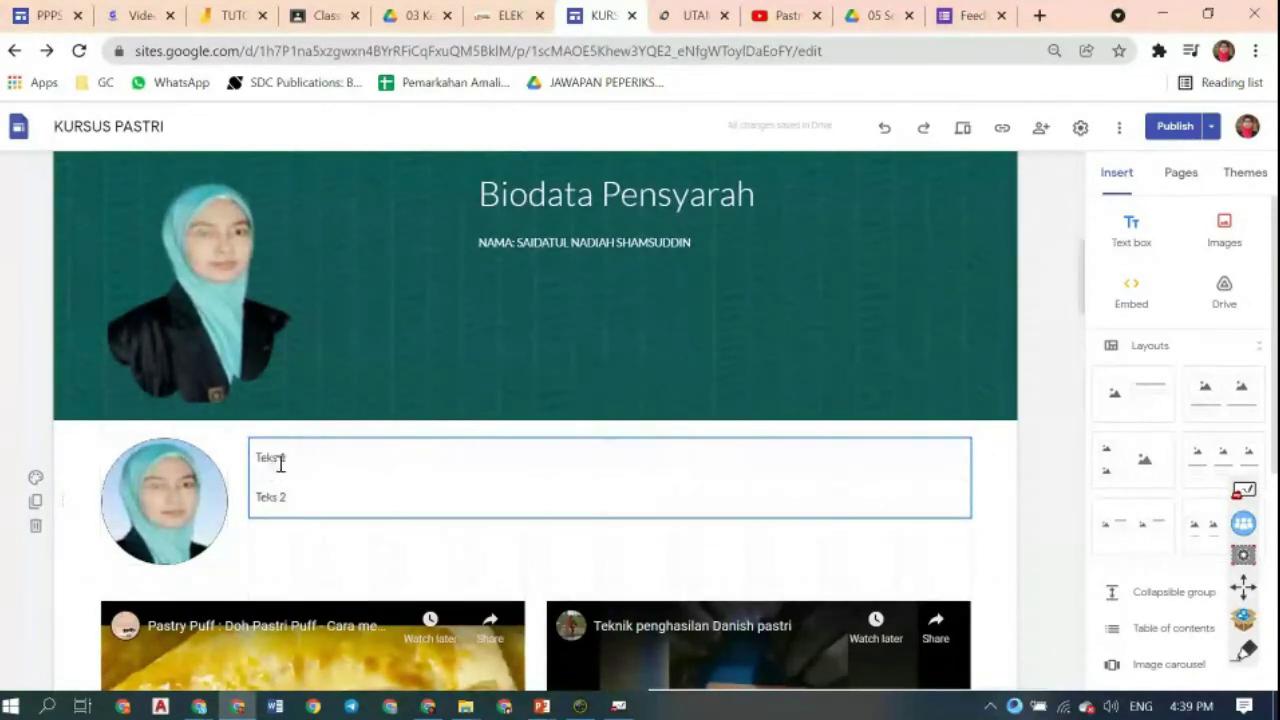
click(280, 460)
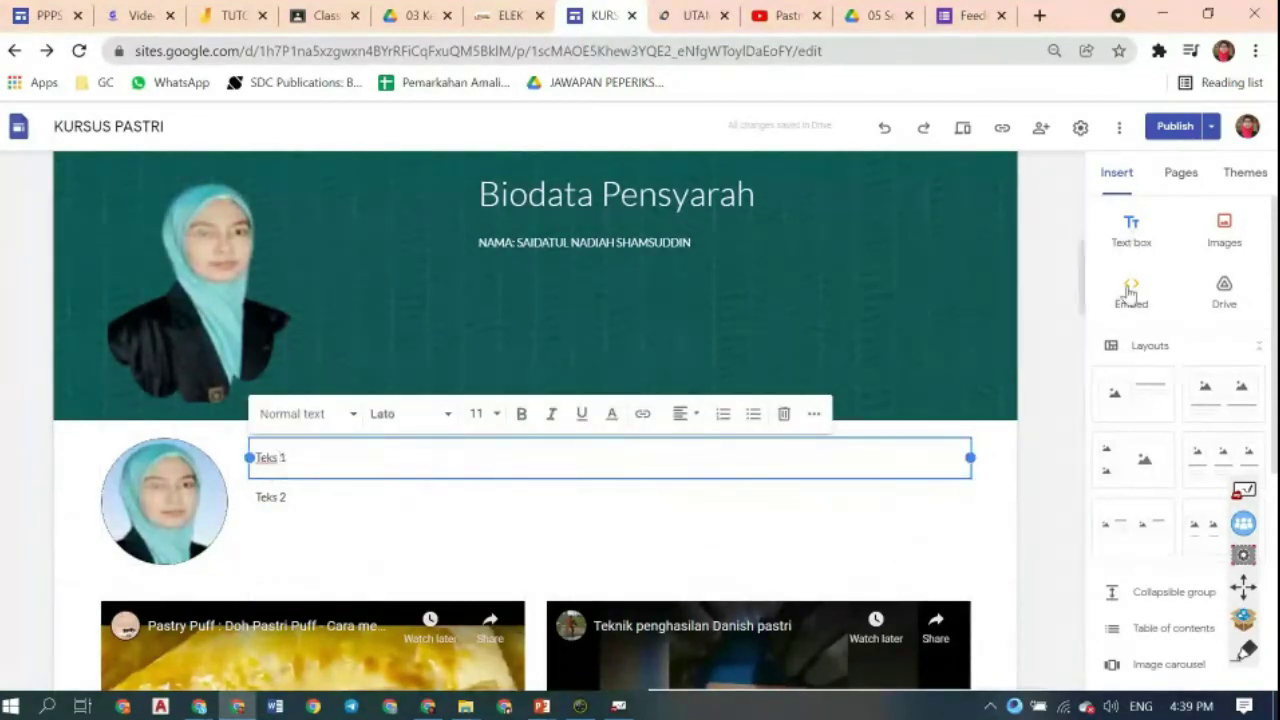
- Insert a collapsible group below the portrait section with the heading "TEKS 1" and the body text "TEKS 2"
click(1125, 592)
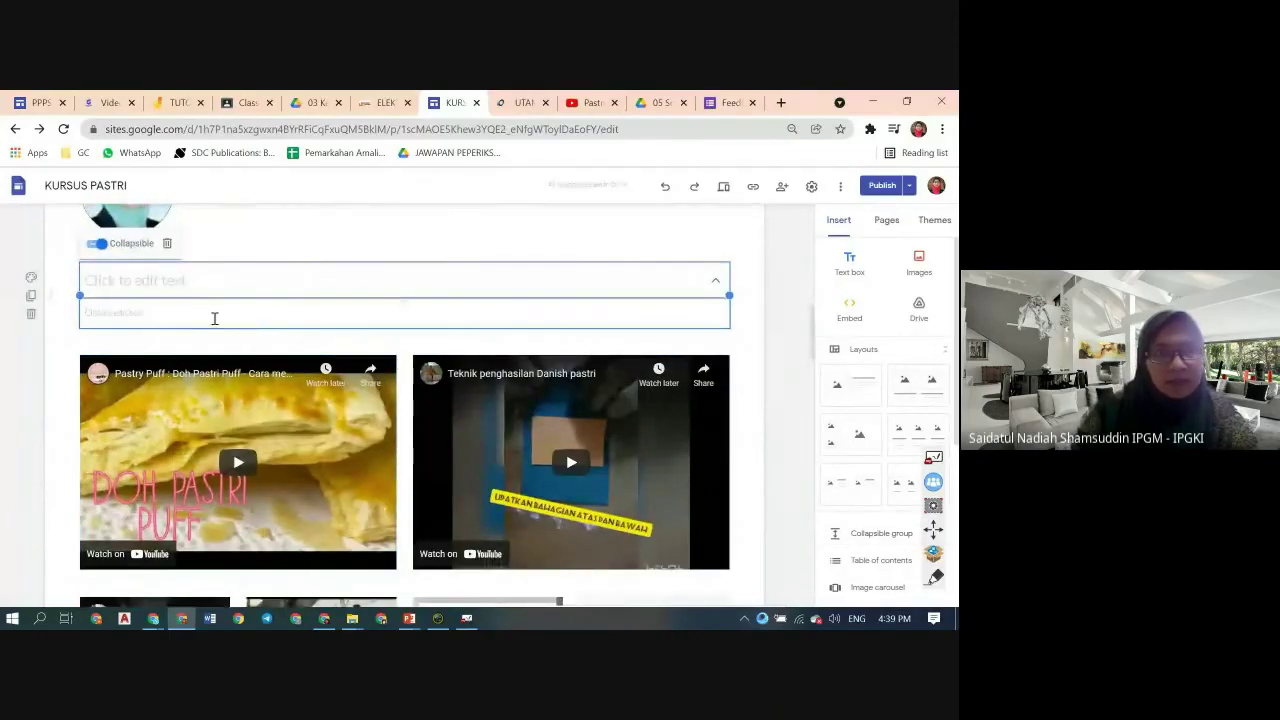
click(145, 286)
text(TEKS 1)
click(130, 312)
text(TE)
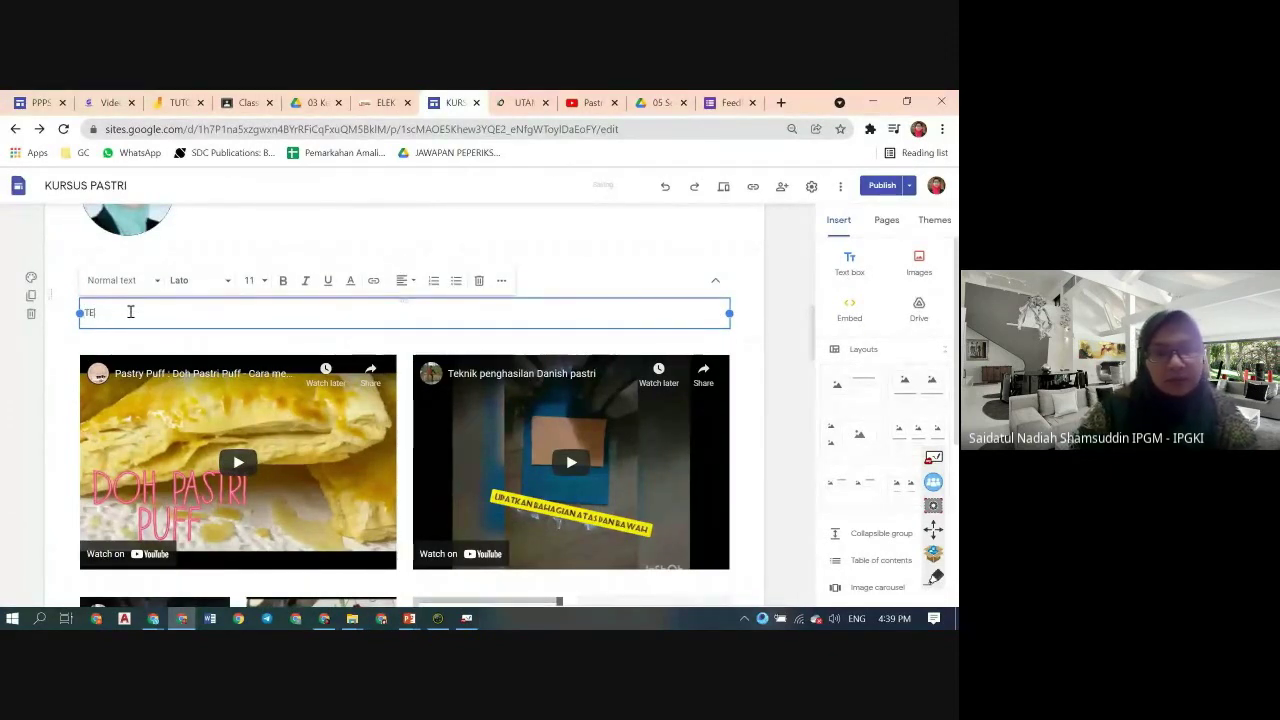
text(KS 1)
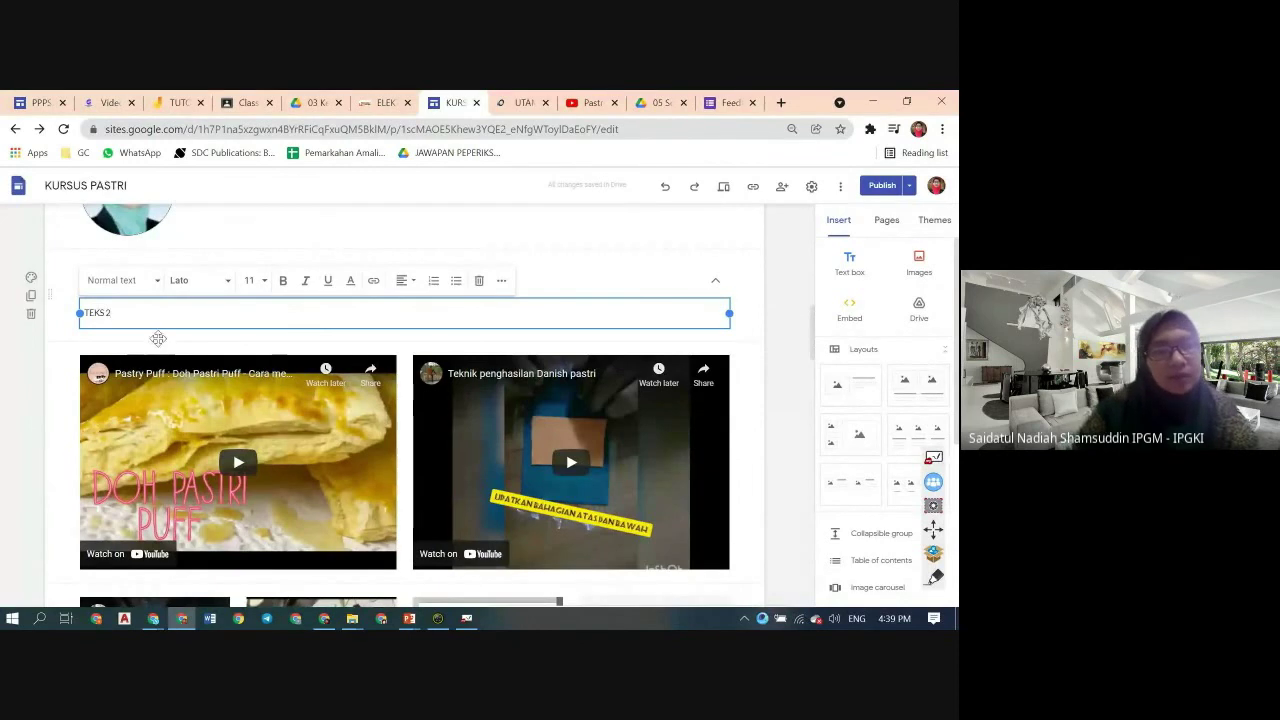
click(150, 338)
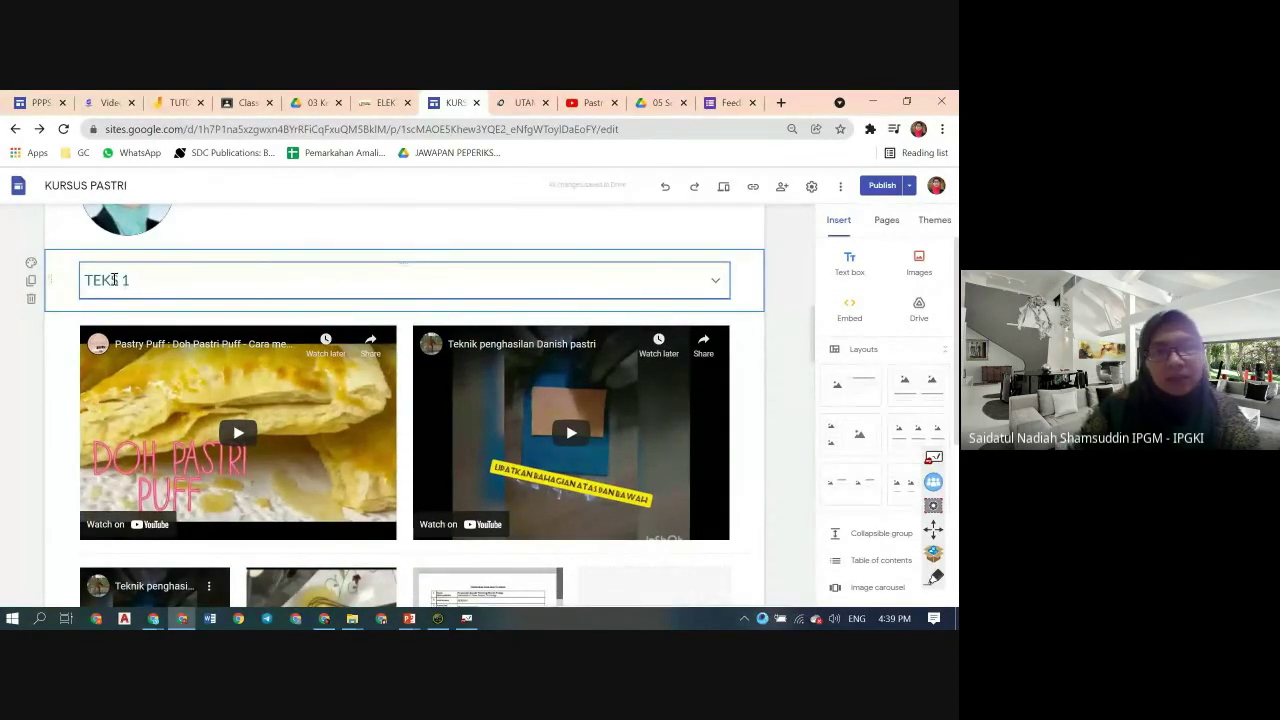
- Expand and collapse the TEKS 1 group, comparing it with the separate Teks 1 and Teks 2 text boxes
click(114, 279)
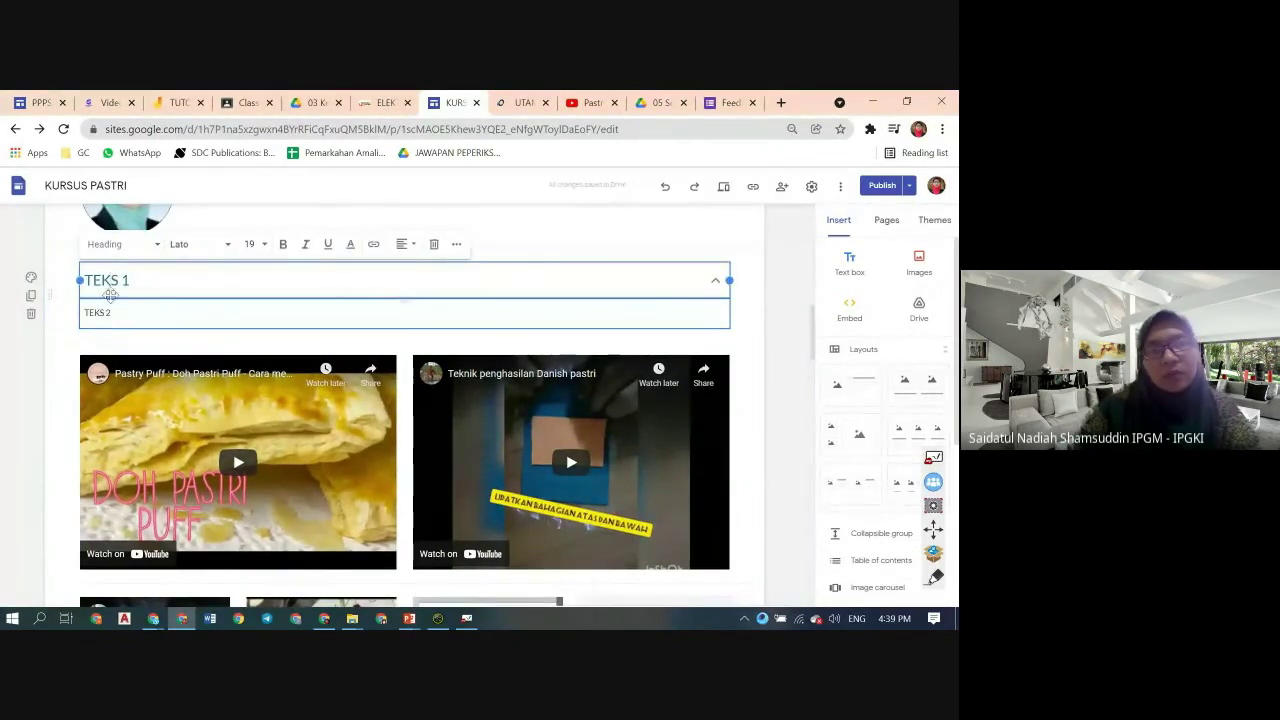
scroll(200, 260, up, 1)
click(229, 231)
click(223, 258)
click(223, 252)
click(225, 230)
click(320, 289)
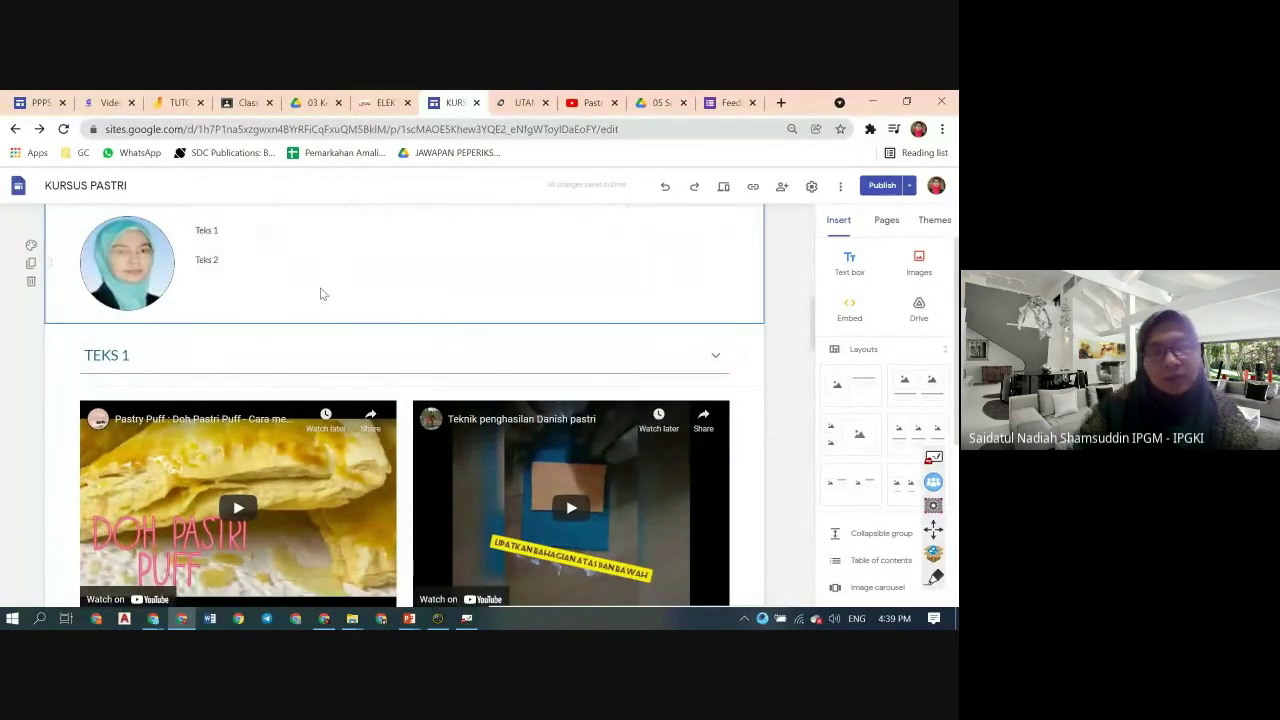
click(125, 356)
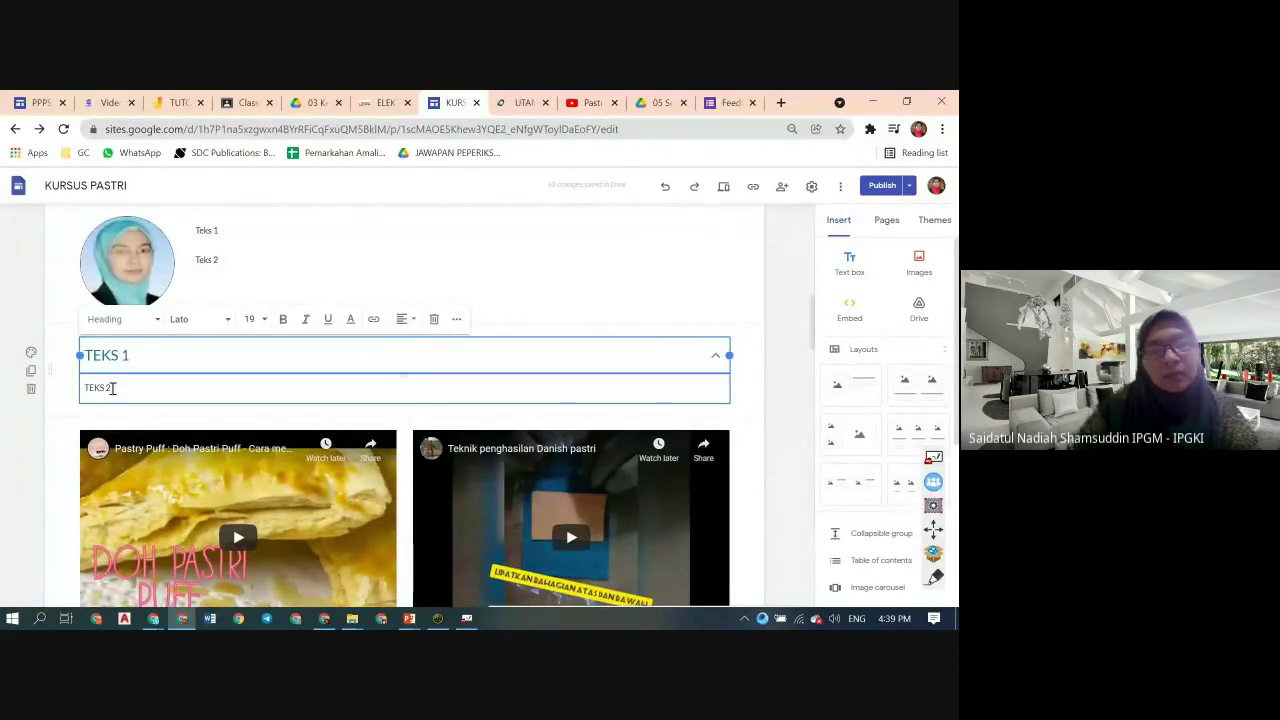
click(107, 387)
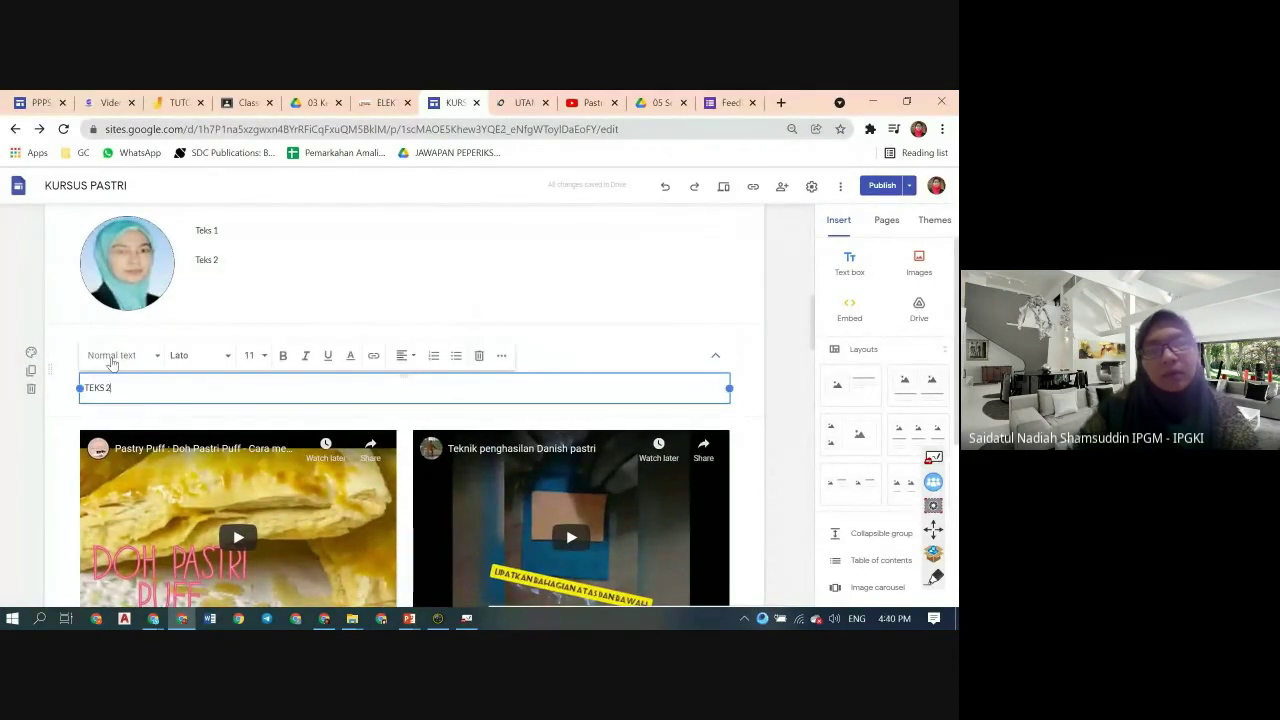
click(771, 360)
- Review the page from the KURSUS PASTRI banner to the trivia quiz section, along with the insertable elements
scroll(813, 456, down, 1)
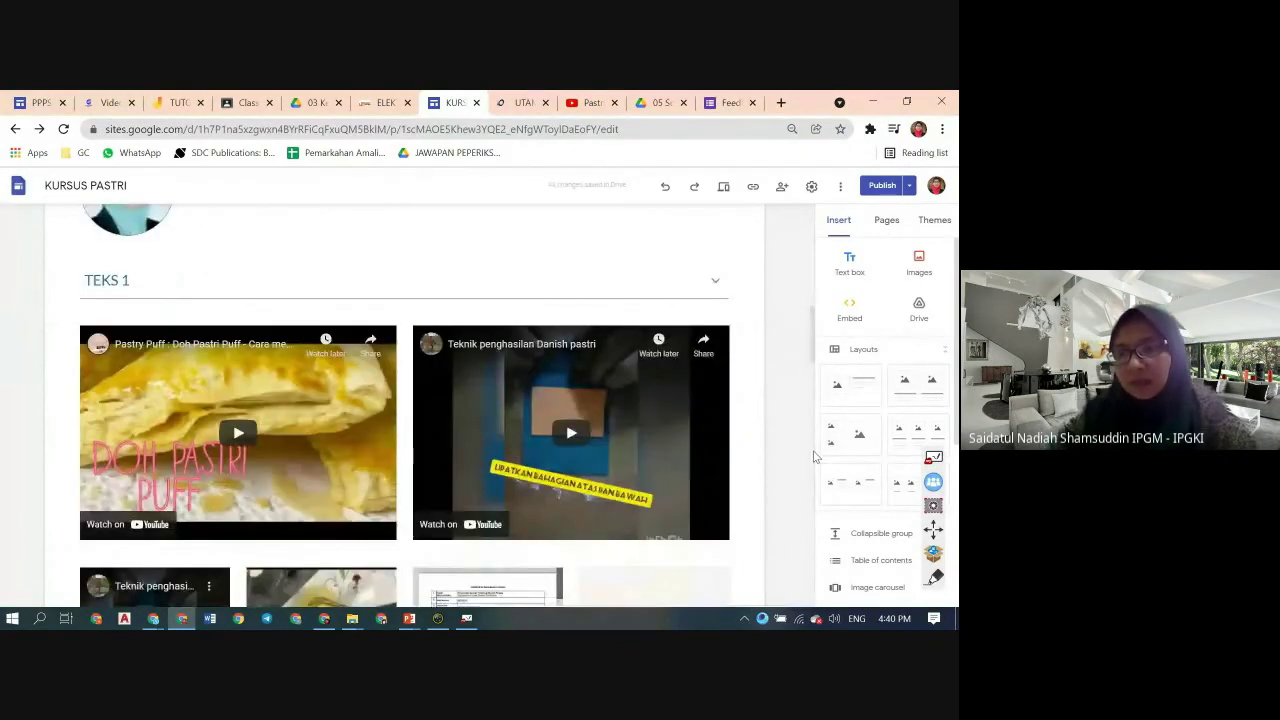
scroll(835, 455, down, 1)
scroll(835, 455, down, 1)
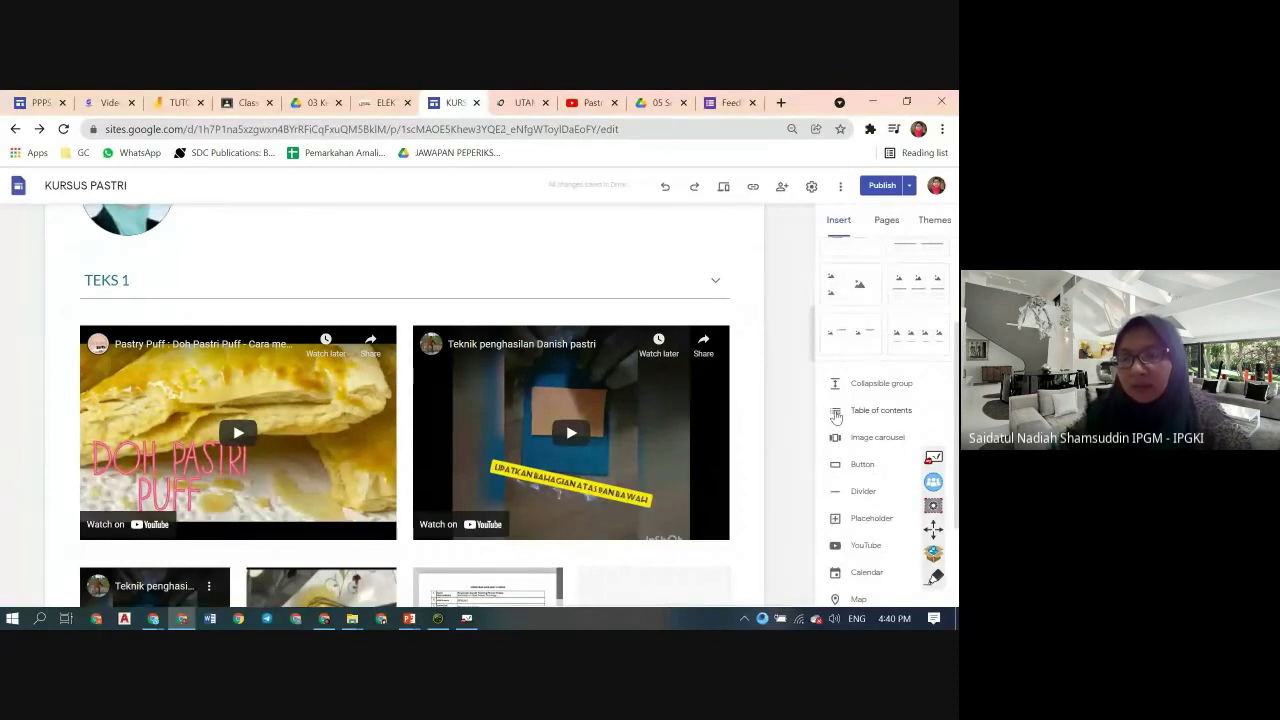
scroll(414, 383, up, 3)
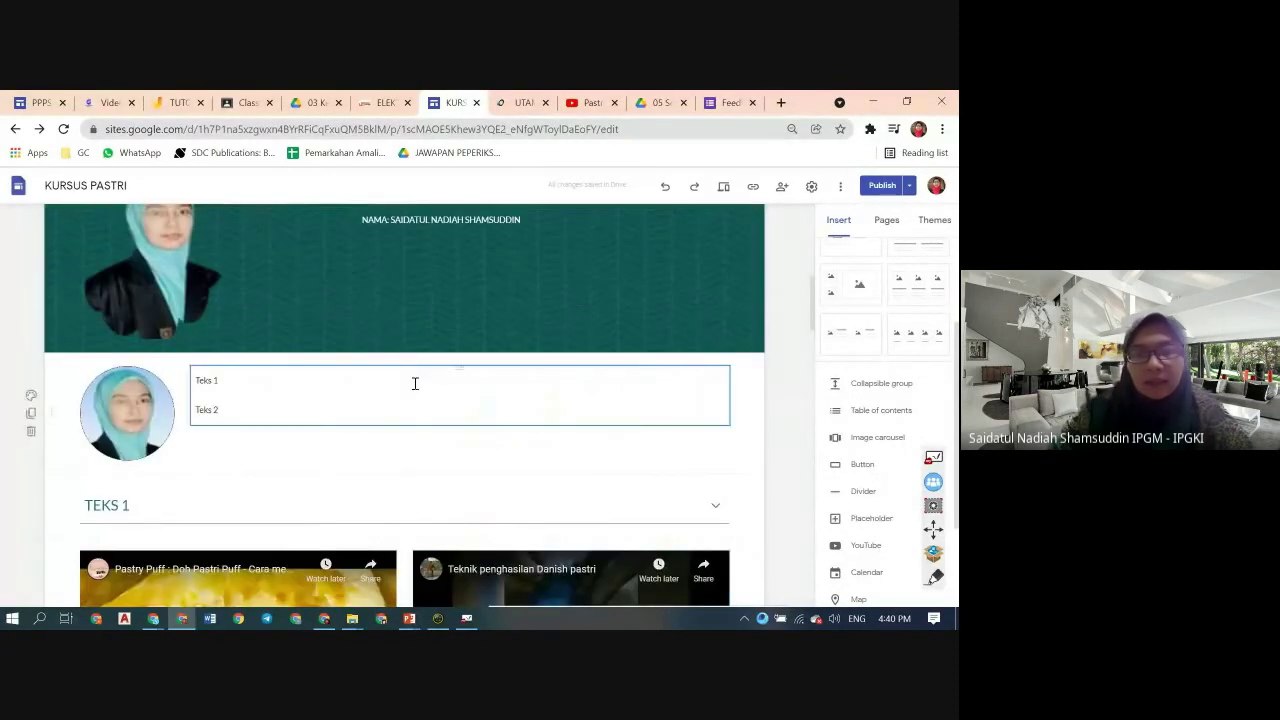
scroll(390, 361, up, 3)
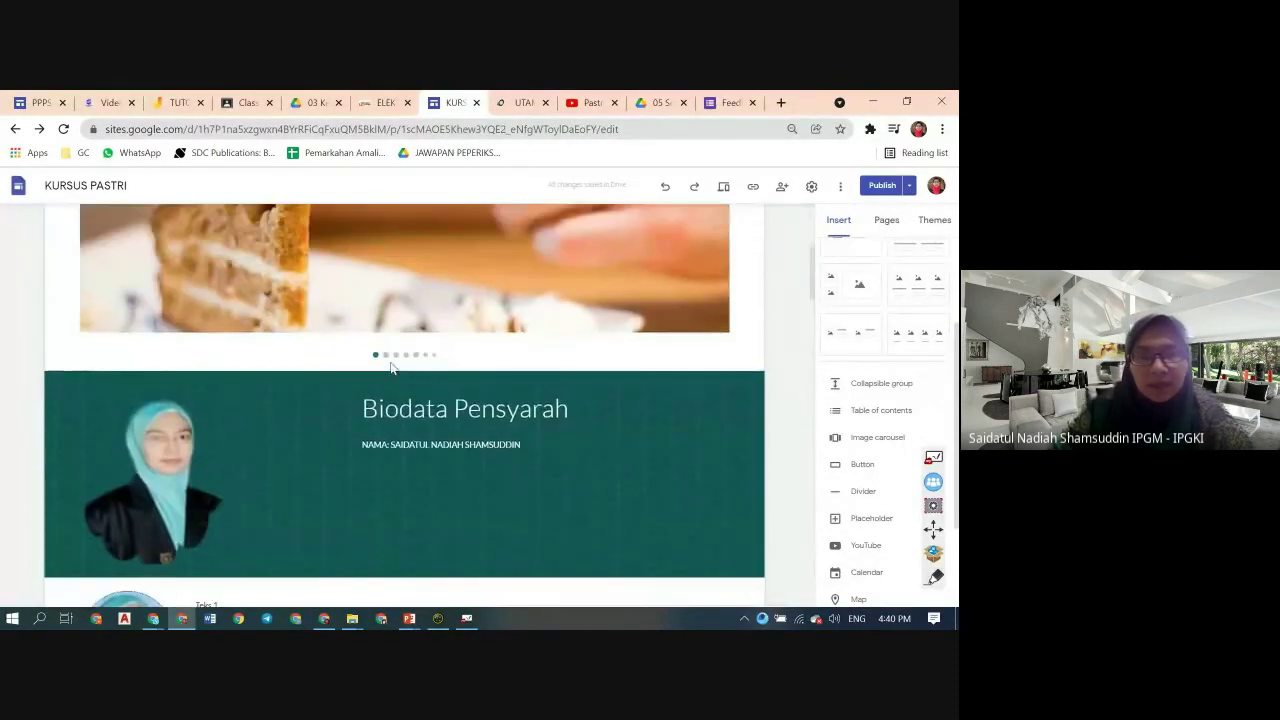
scroll(400, 380, down, 3)
scroll(301, 397, up, 4)
scroll(700, 340, up, 2)
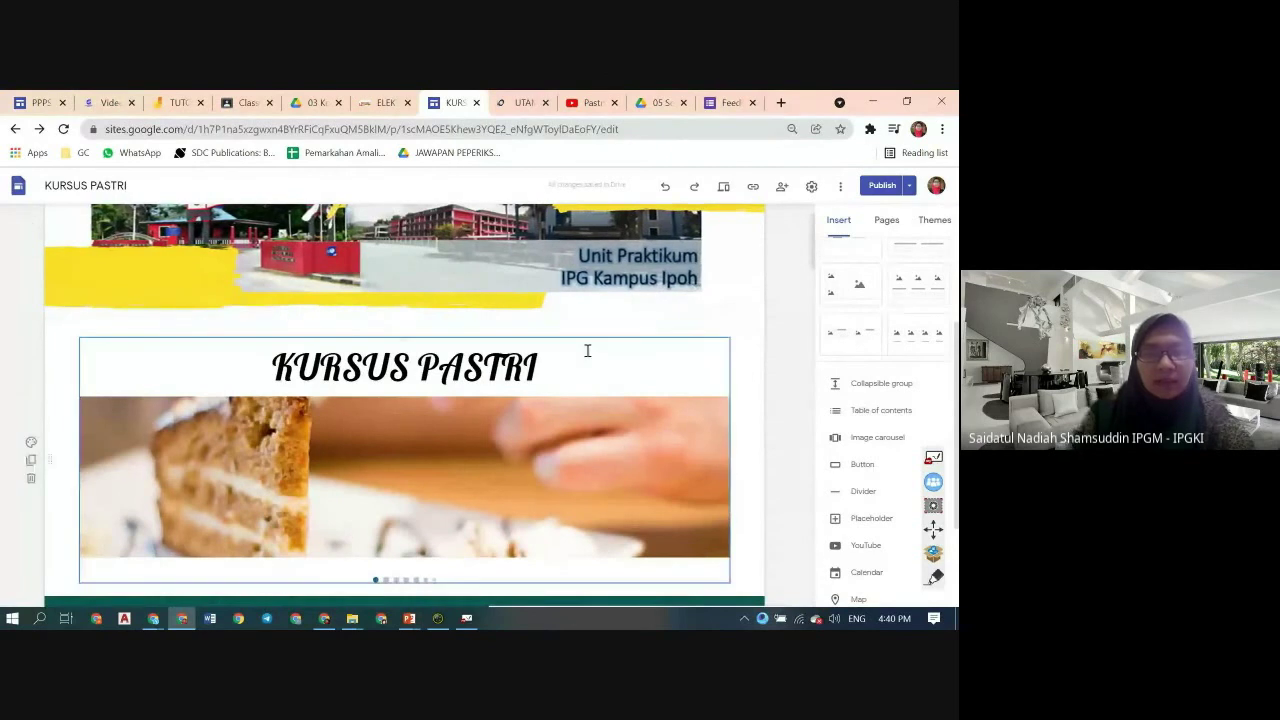
scroll(295, 546, down, 5)
scroll(295, 546, down, 7)
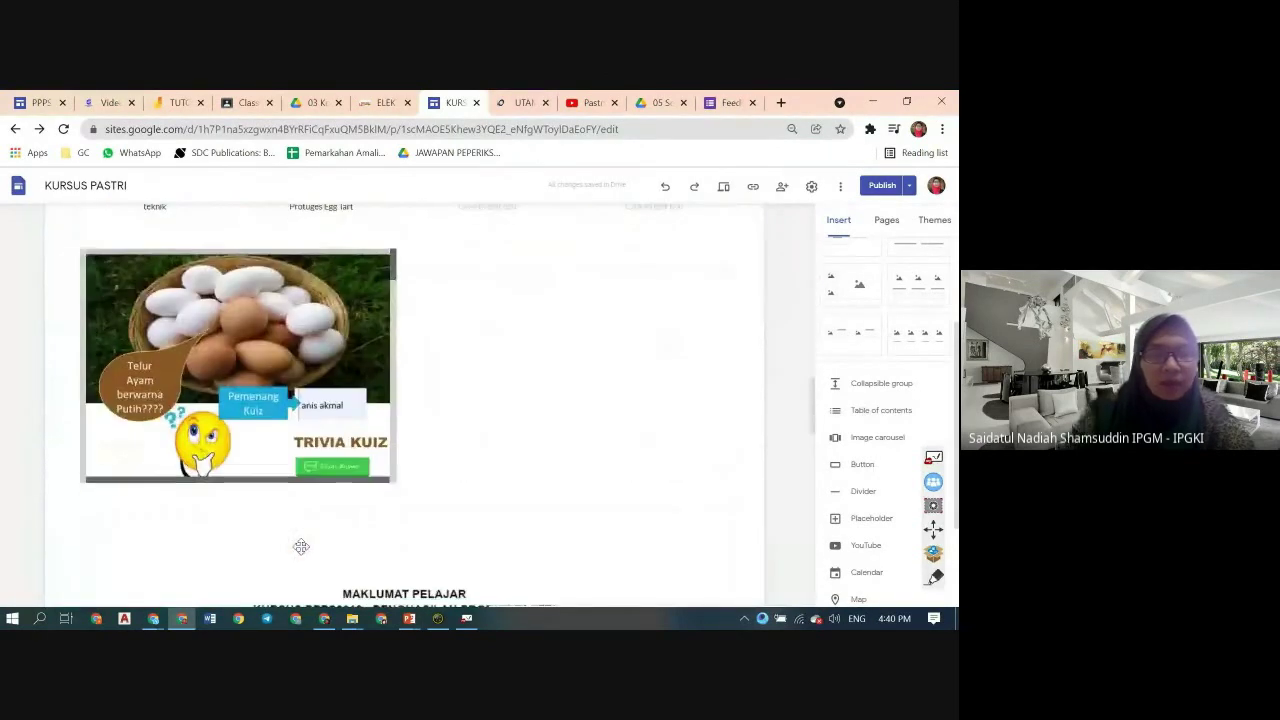
scroll(301, 546, up, 3)
scroll(301, 546, up, 1)
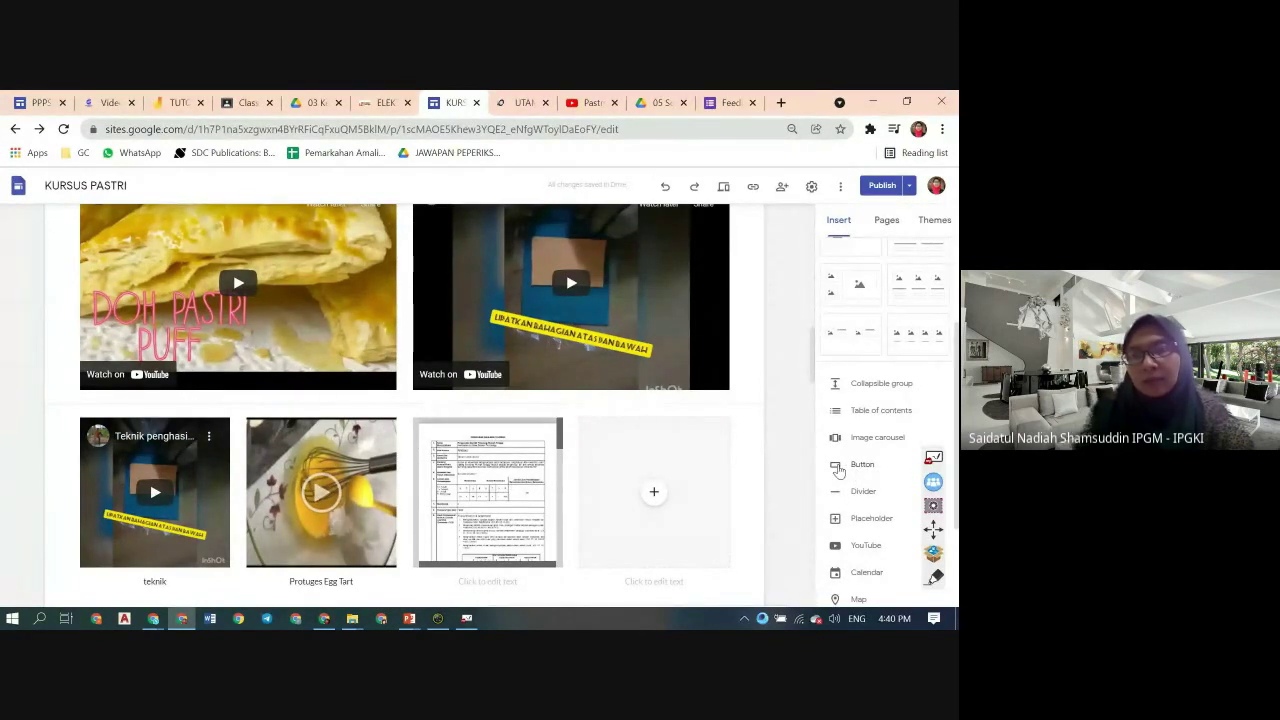
- Insert a button named "BORANG KEHADIRAN" linked to the Feedback Site Kursus form's address, and widen it to fit its full label
click(838, 466)
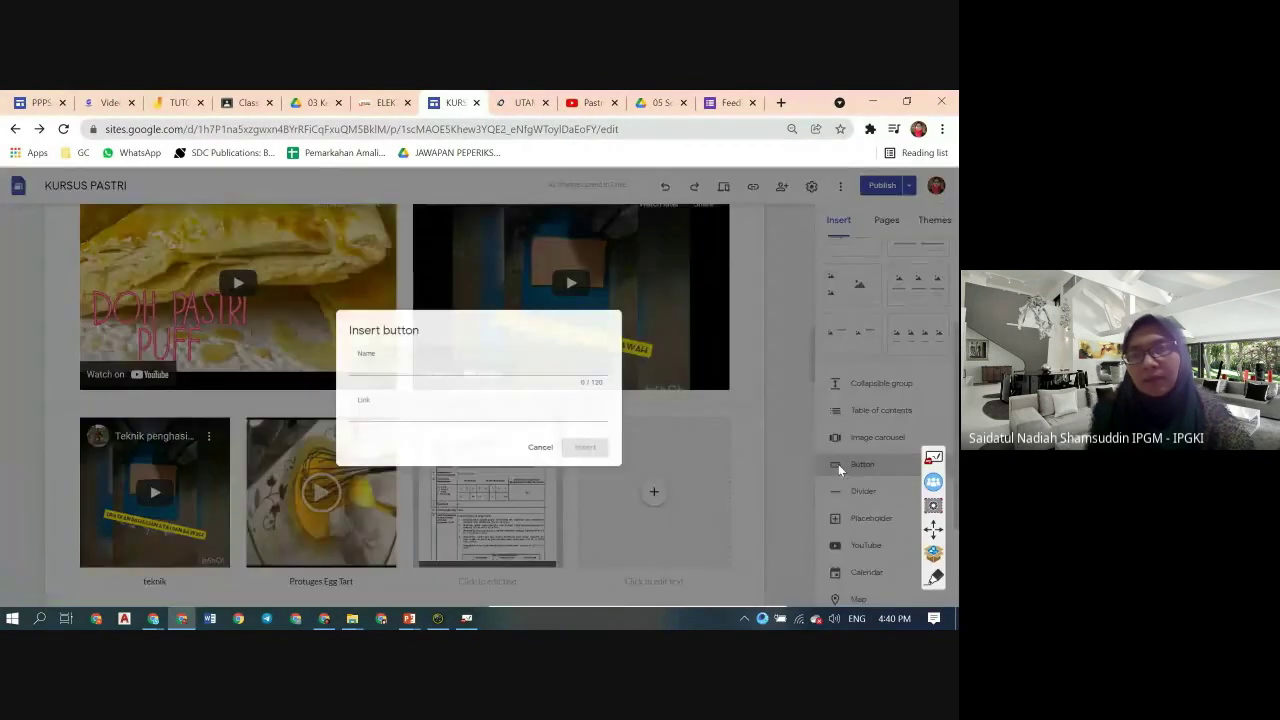
click(410, 366)
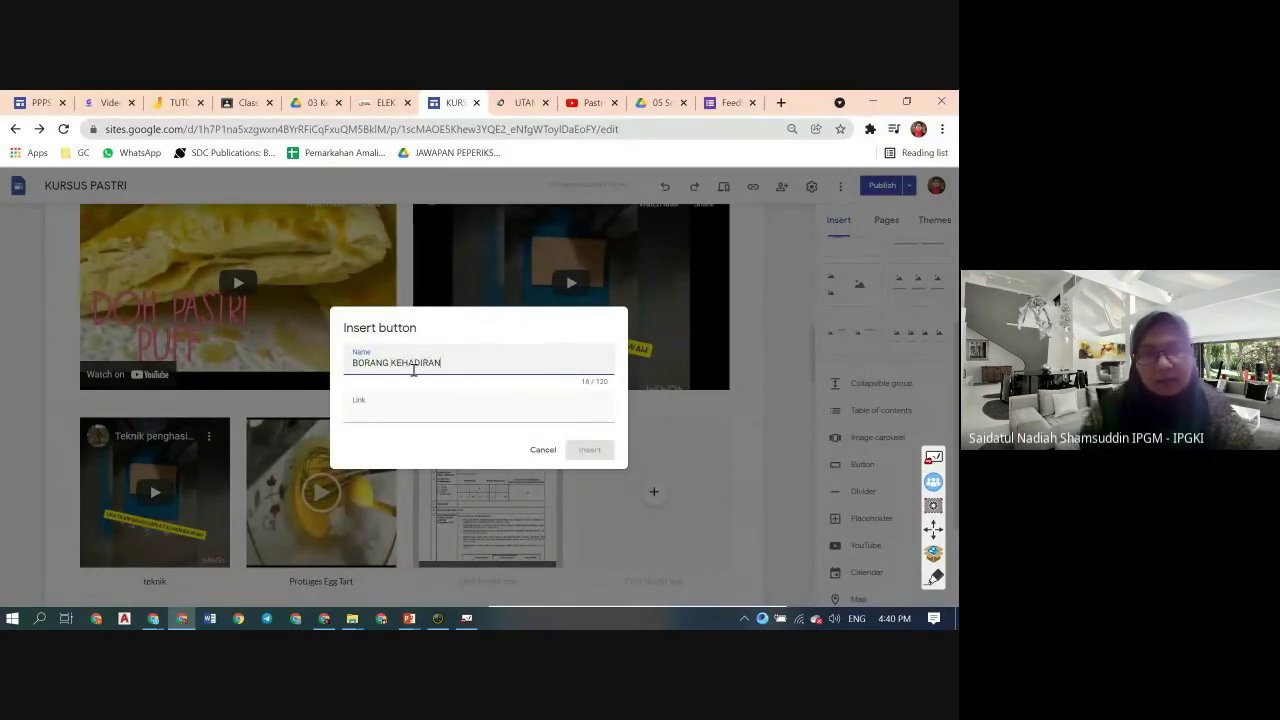
text(BORANG KEHADIRAN)
click(380, 413)
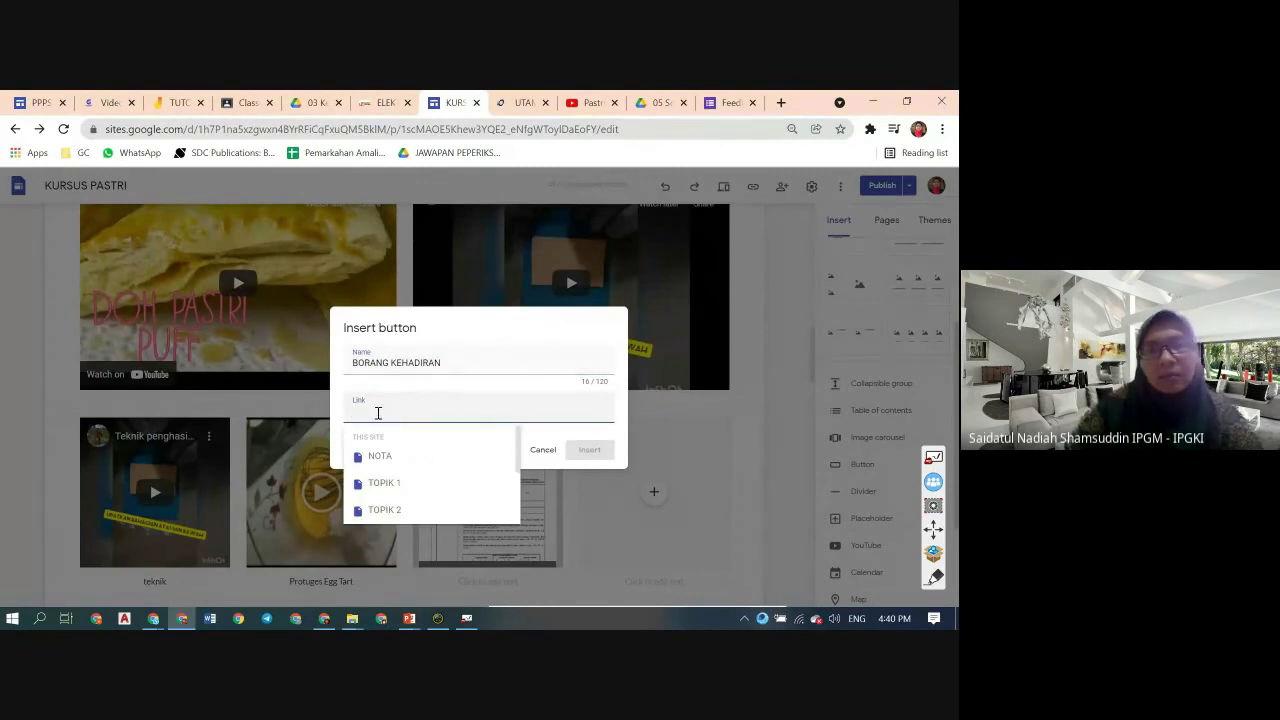
click(730, 102)
click(443, 130)
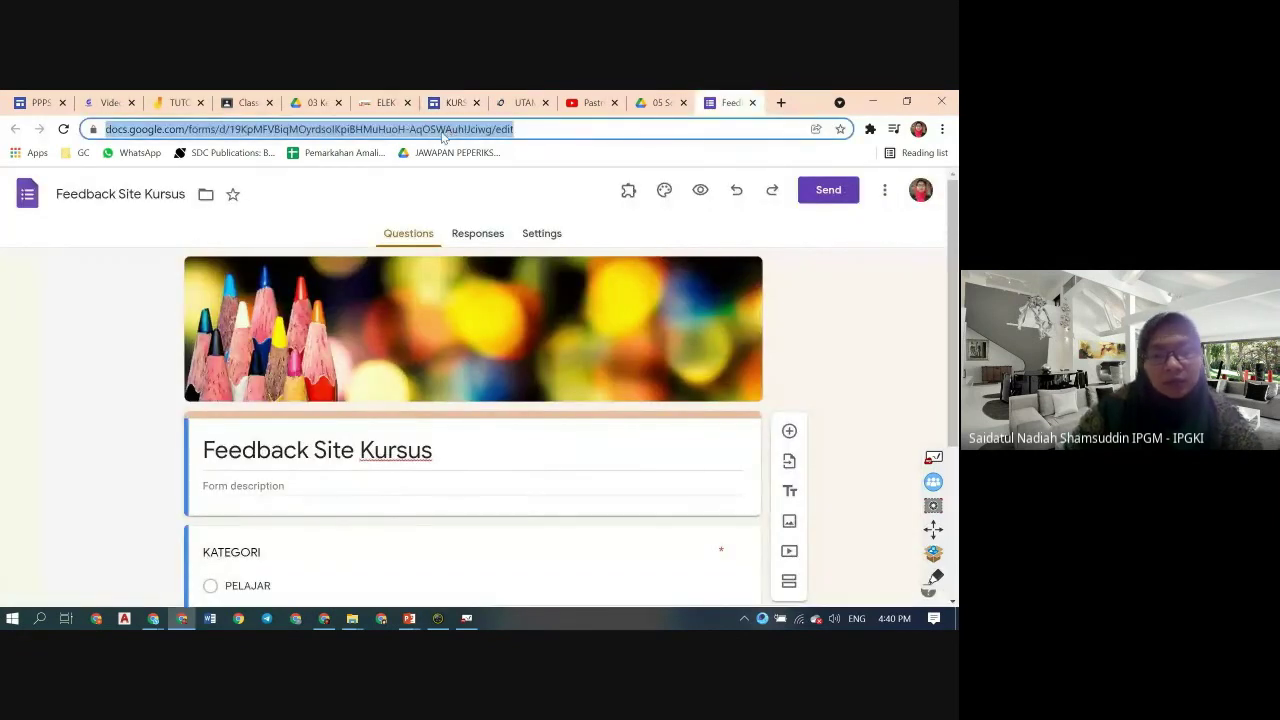
click(449, 104)
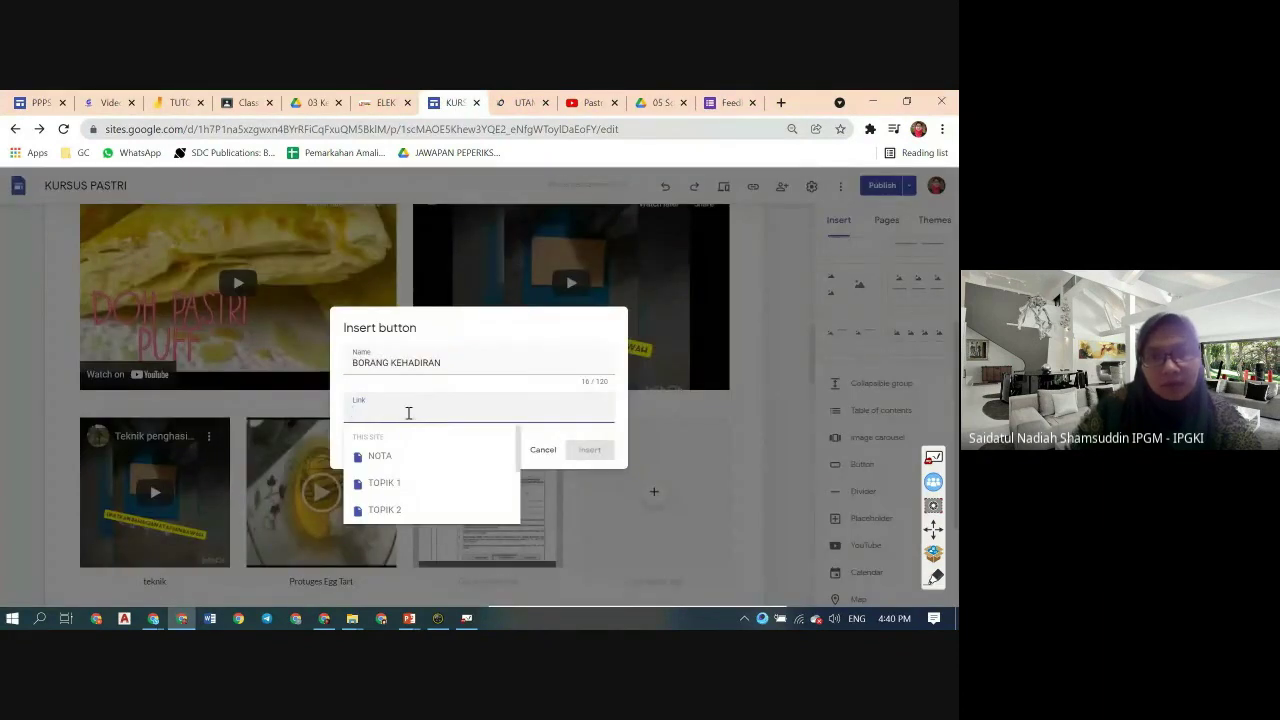
key(ctrl+v)
click(588, 449)
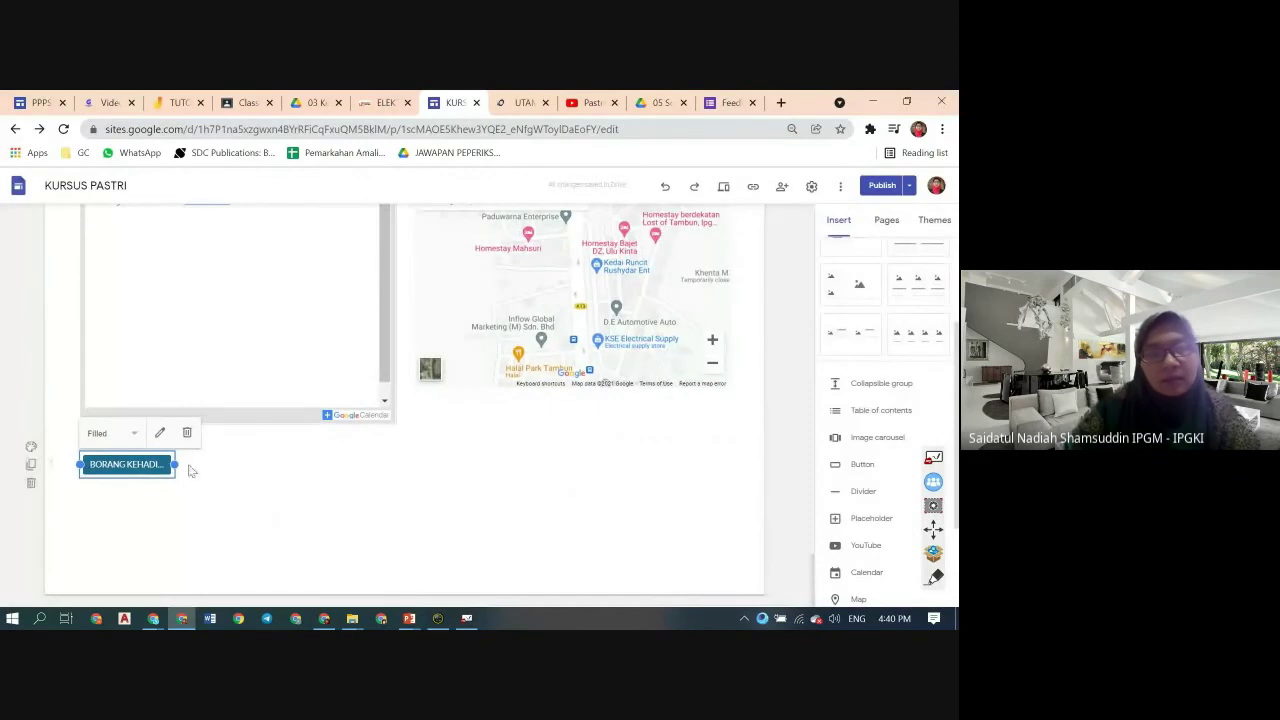
drag(175, 464, 230, 464)
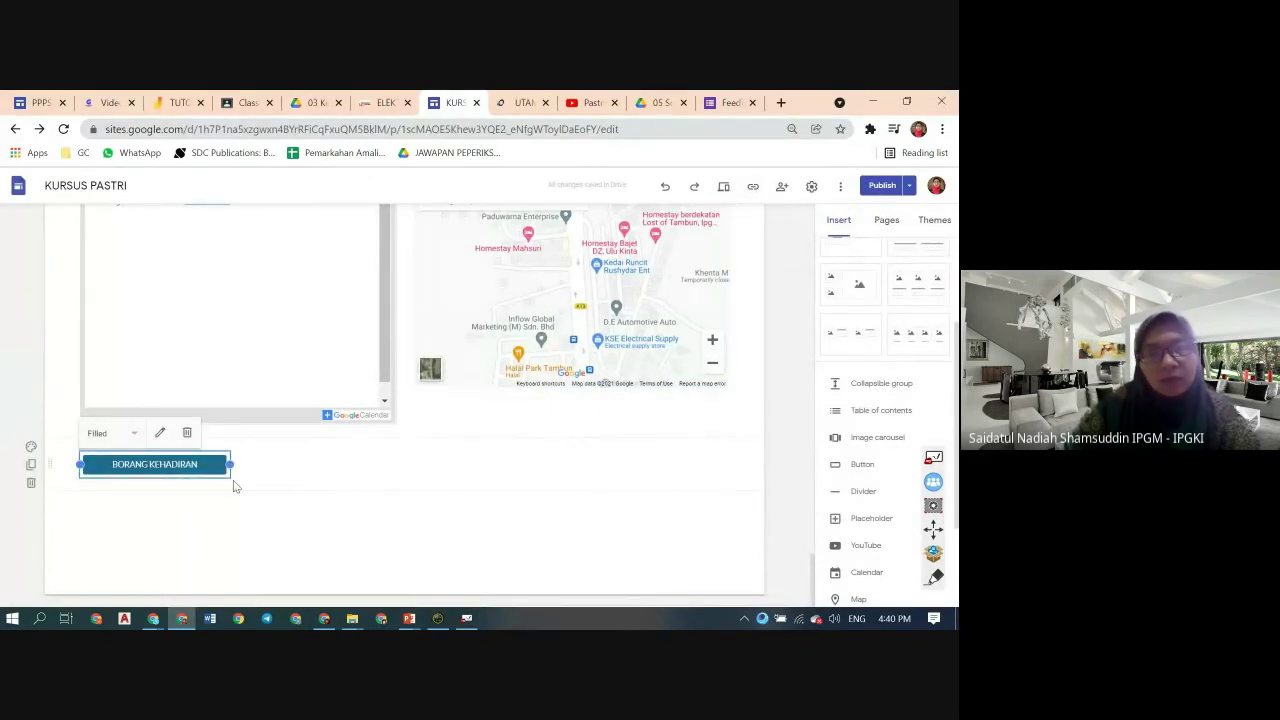
- Try the Outlined and Text styles on the BORANG KEHADIRAN button and return it to Filled
click(134, 434)
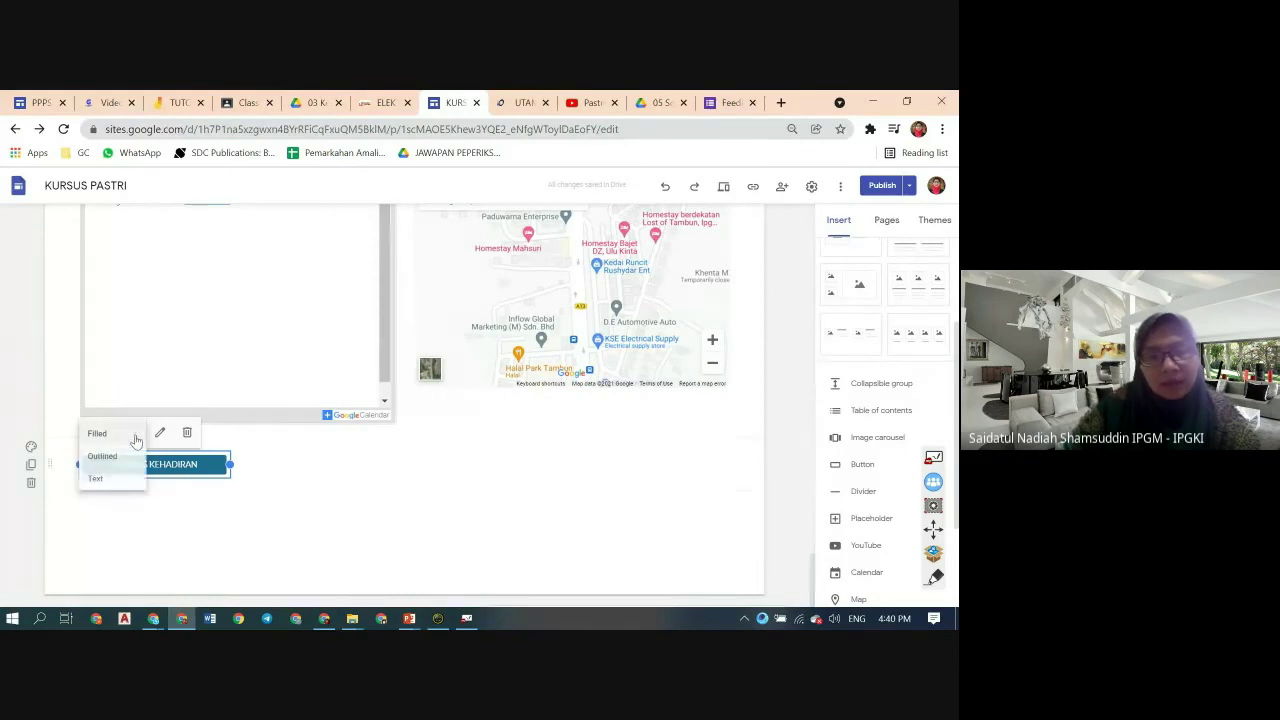
click(116, 460)
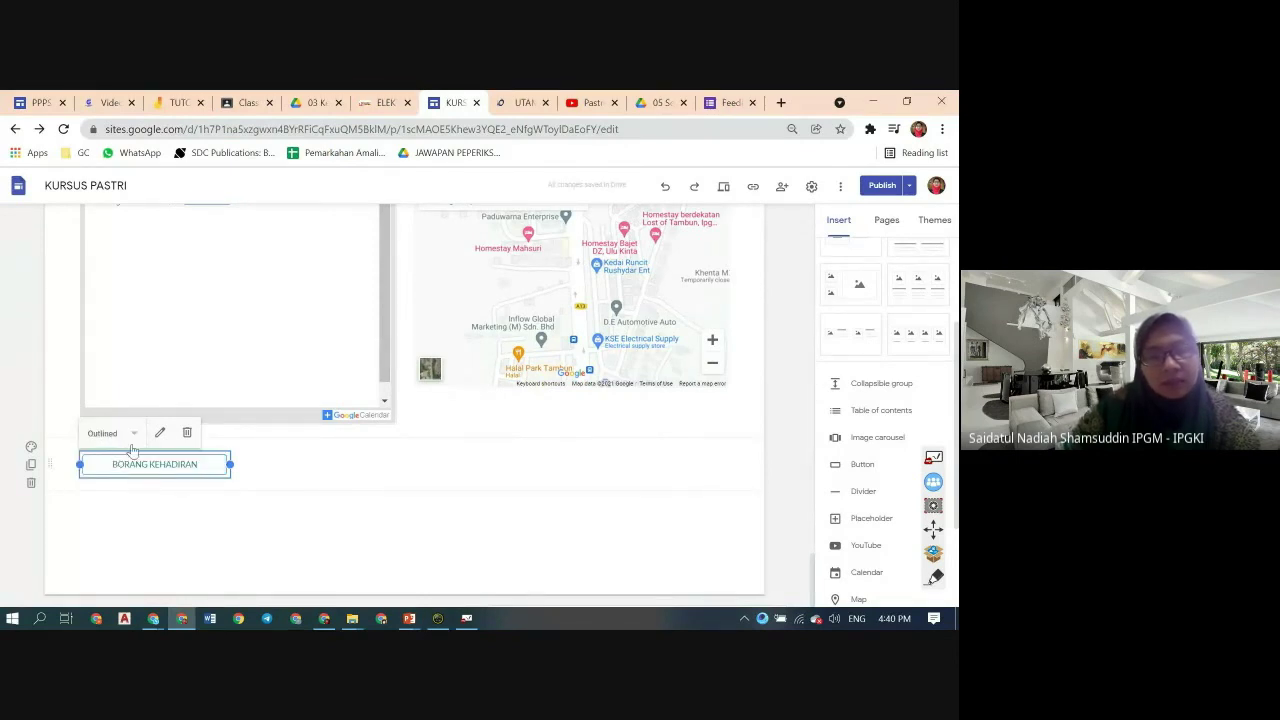
click(131, 434)
click(117, 479)
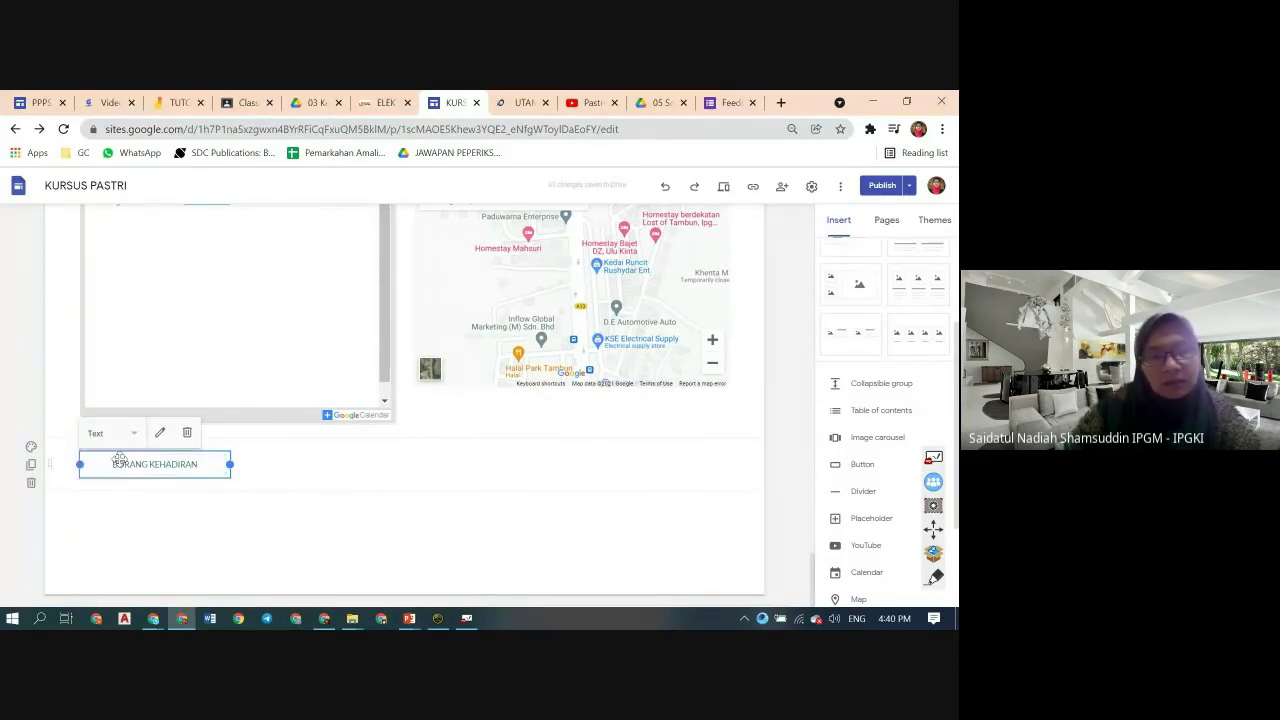
click(131, 434)
click(120, 458)
click(131, 434)
click(100, 434)
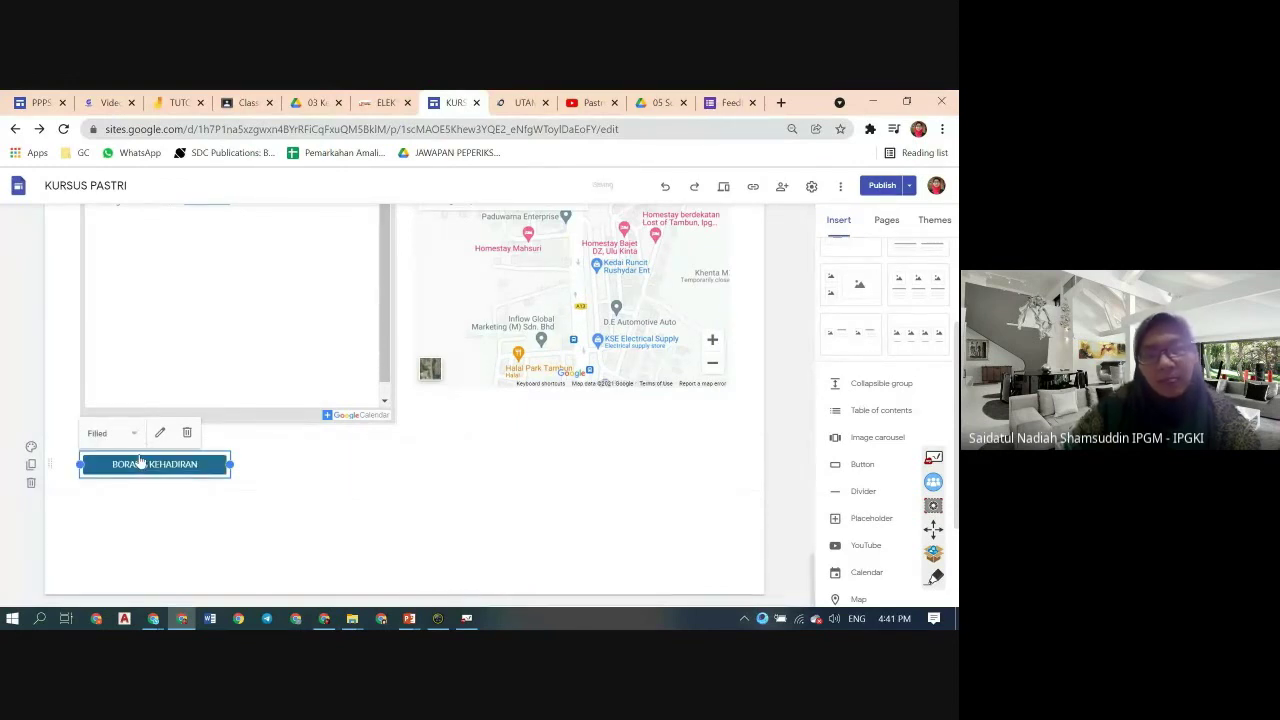
- Insert a divider above the calendar and map section
click(850, 493)
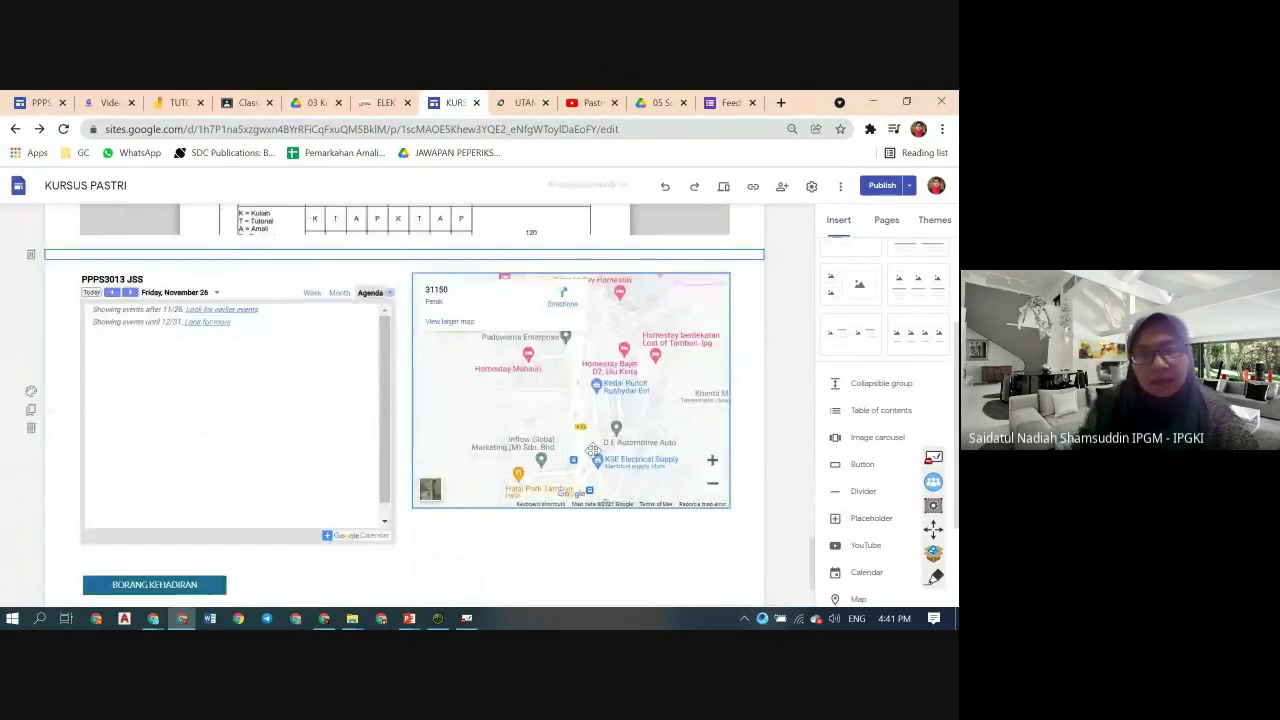
- Switch to the published PPPS3013 site and view the dividers around the course title on its Home page
scroll(575, 435, up, 5)
scroll(575, 435, up, 3)
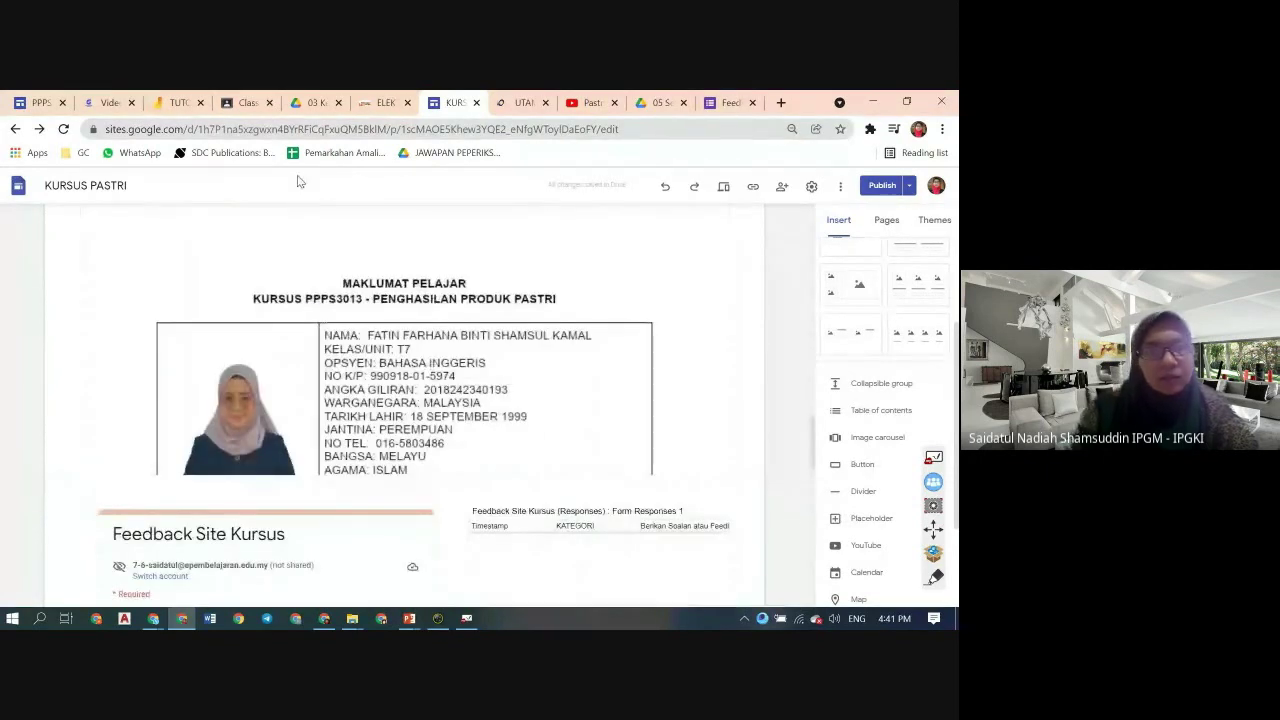
click(106, 105)
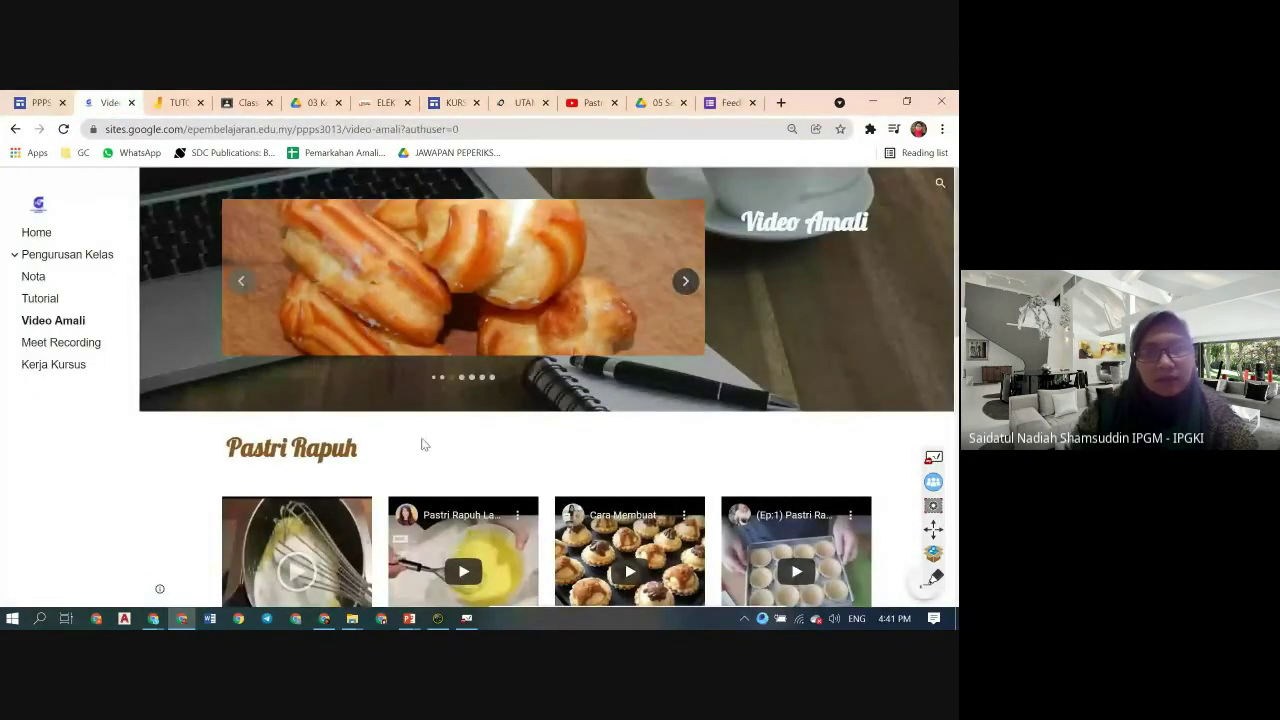
scroll(400, 440, down, 1)
click(36, 232)
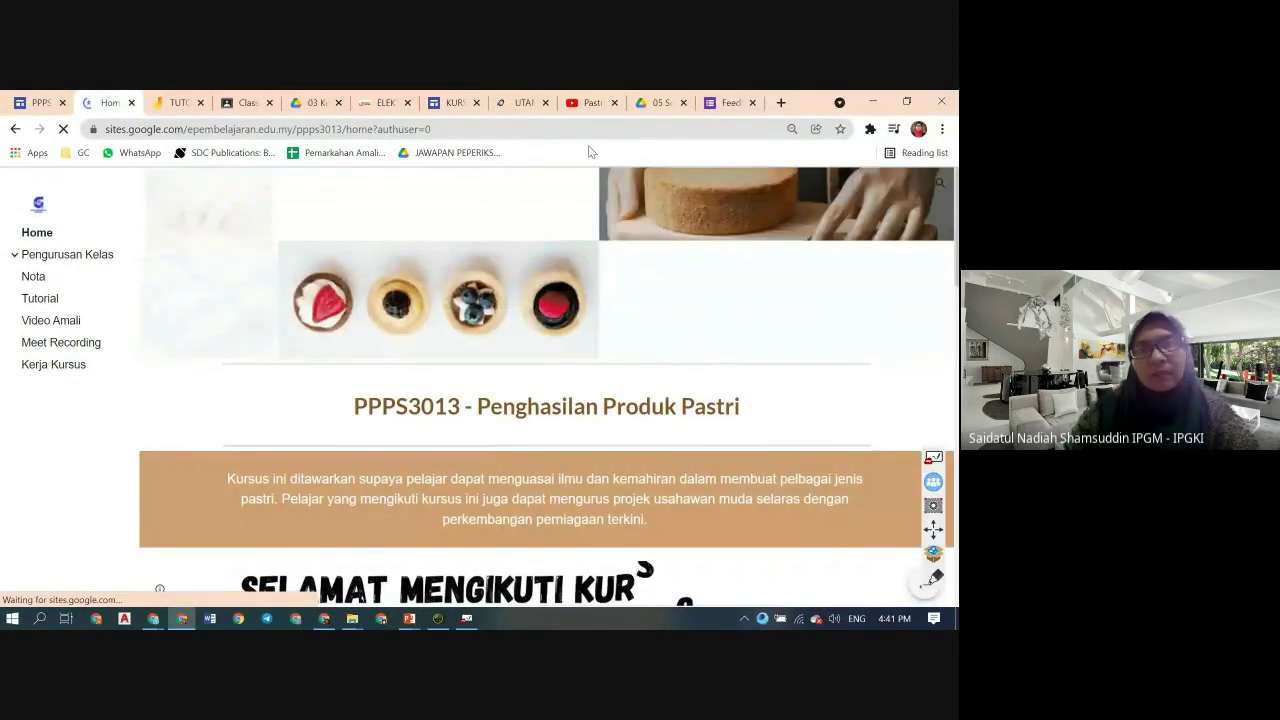
- Return to the KURSUS PASTRI site editor and look through the insertable elements from Collapsible group down to Charts
click(455, 102)
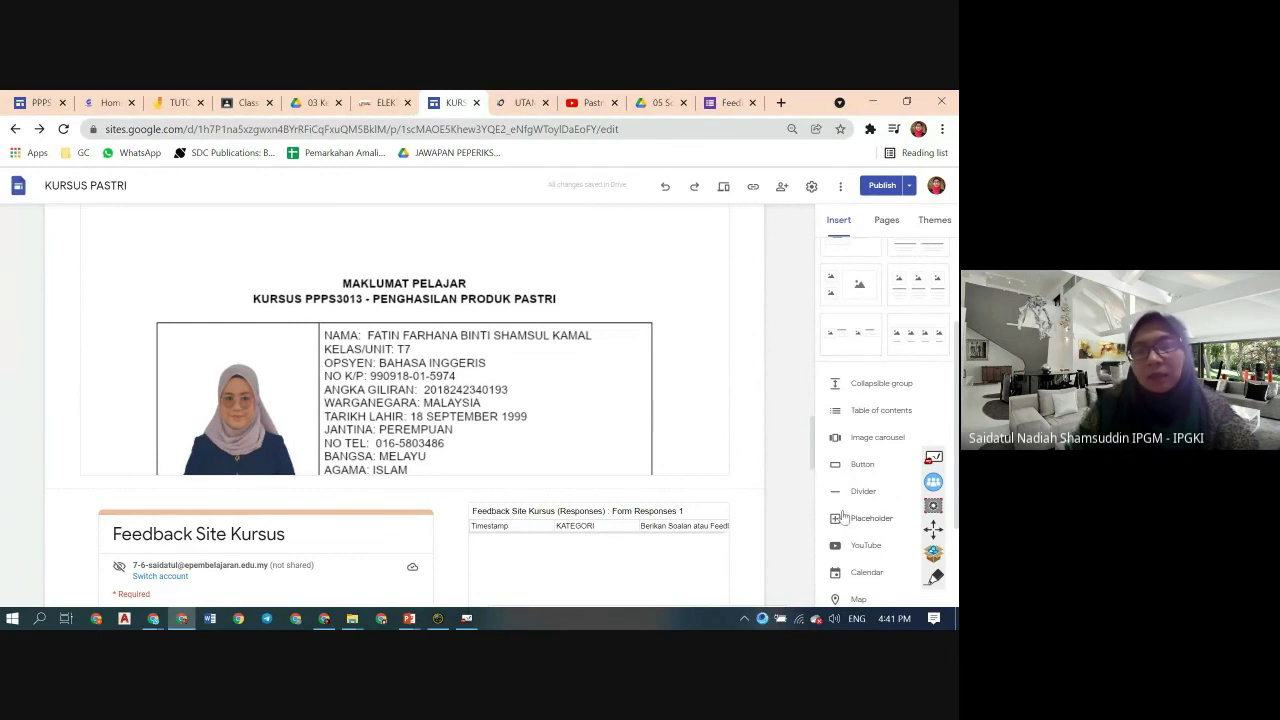
scroll(836, 520, down, 1)
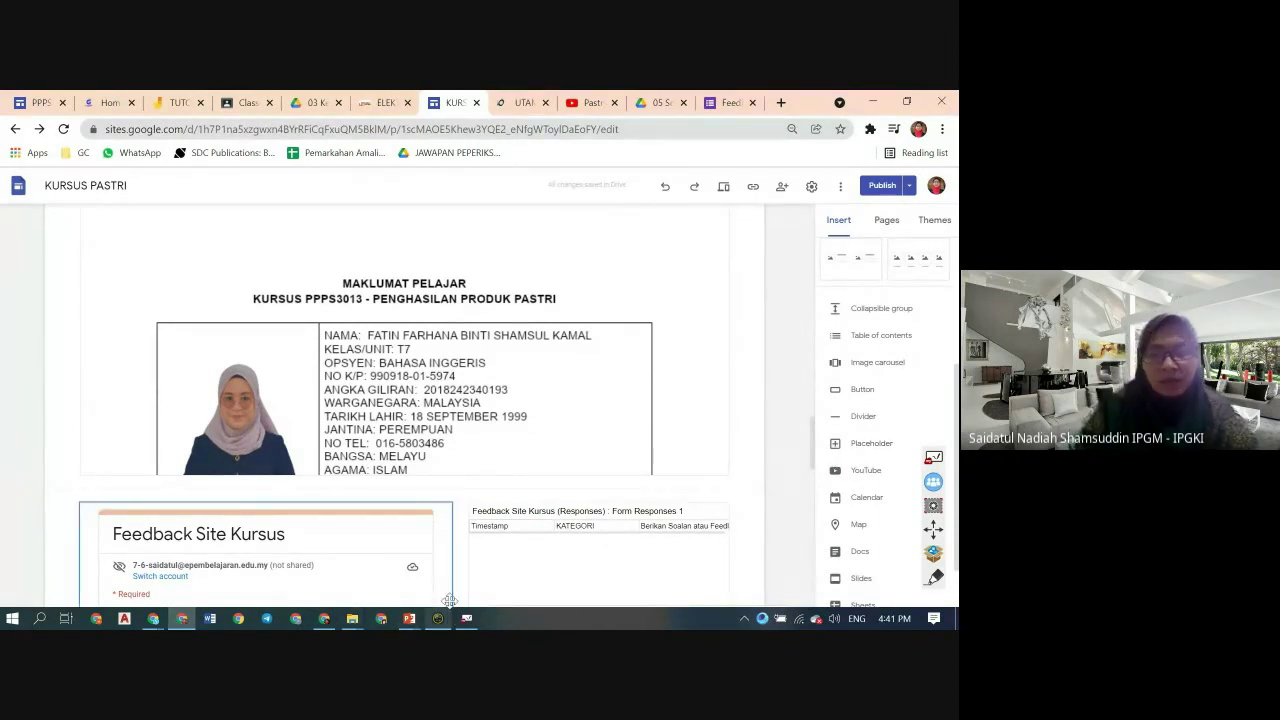
scroll(565, 490, up, 1)
scroll(565, 490, up, 1)
scroll(565, 490, down, 2)
scroll(845, 390, down, 2)
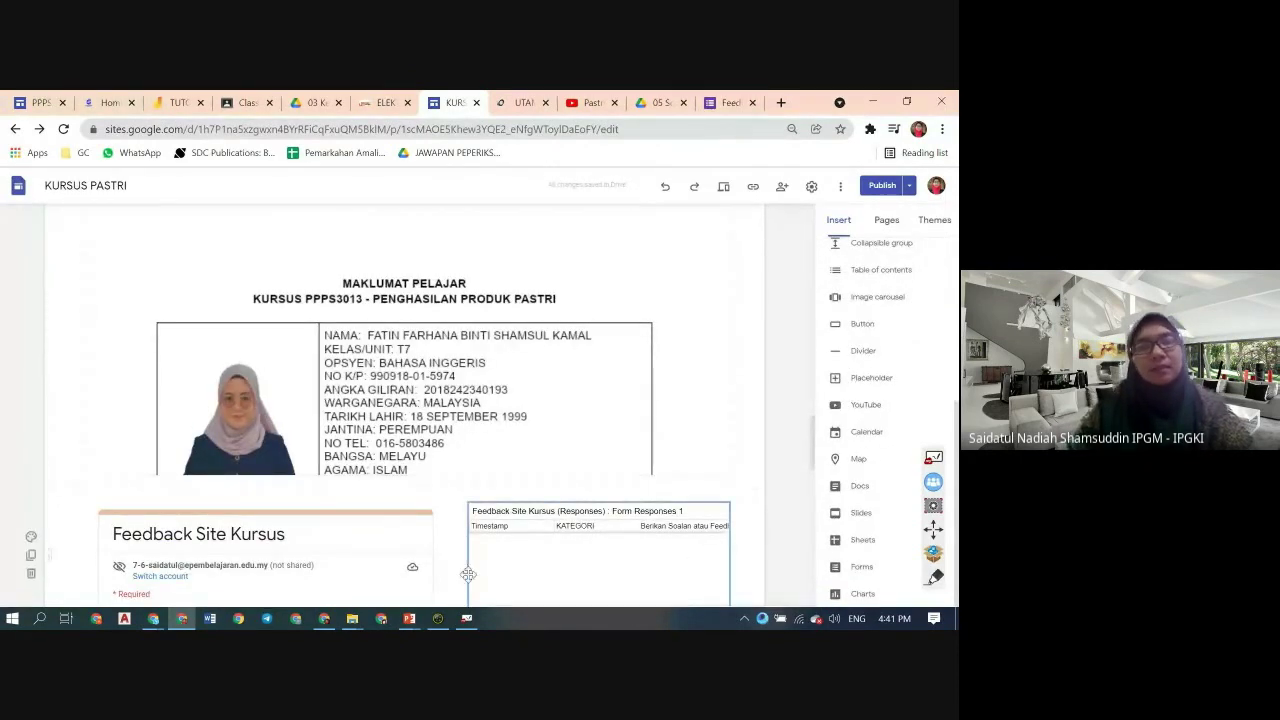
- Switch to the PowerPoint slide show, move the ClassPoint Word Cloud window fully into view and close the submission
mouse_move(412, 622)
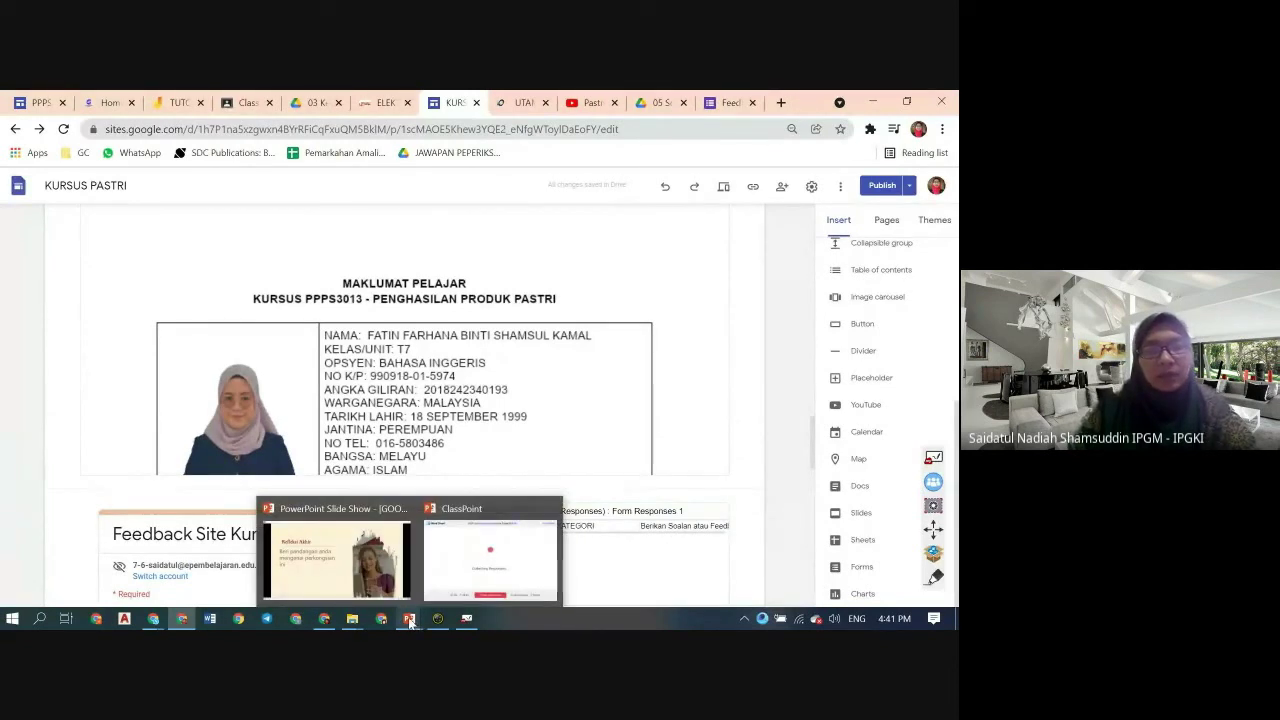
click(457, 564)
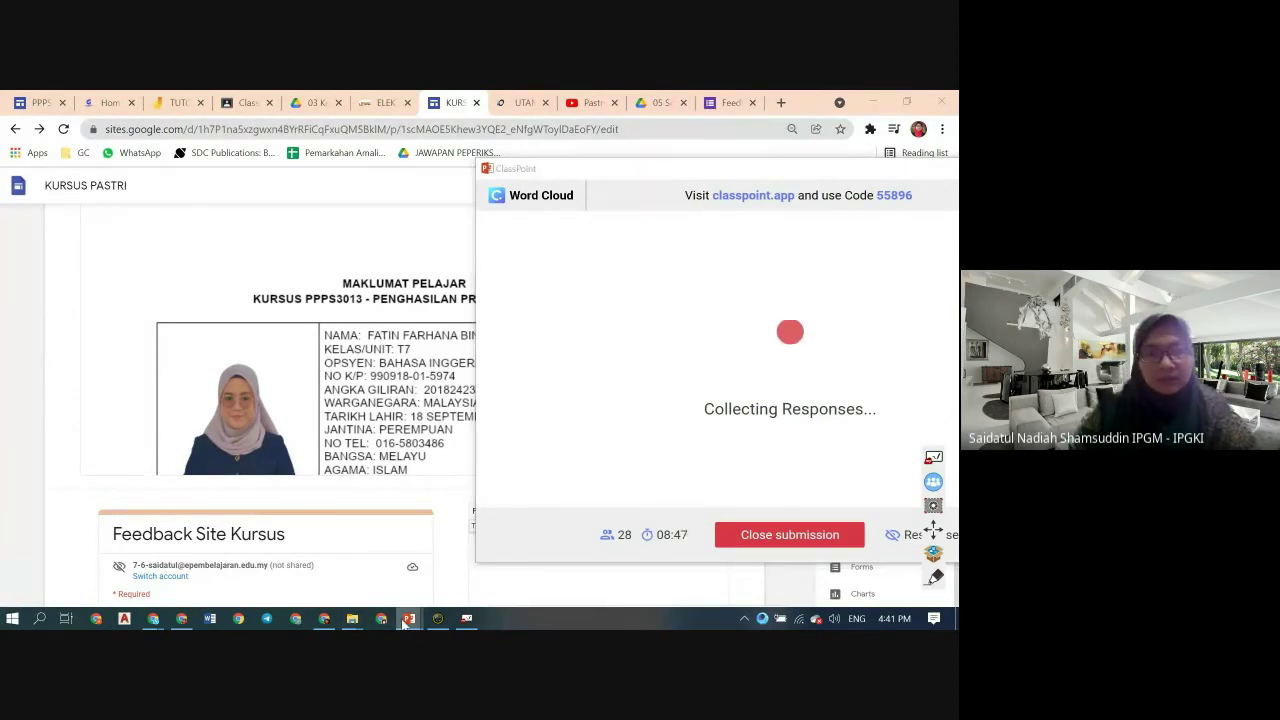
mouse_move(409, 618)
click(375, 556)
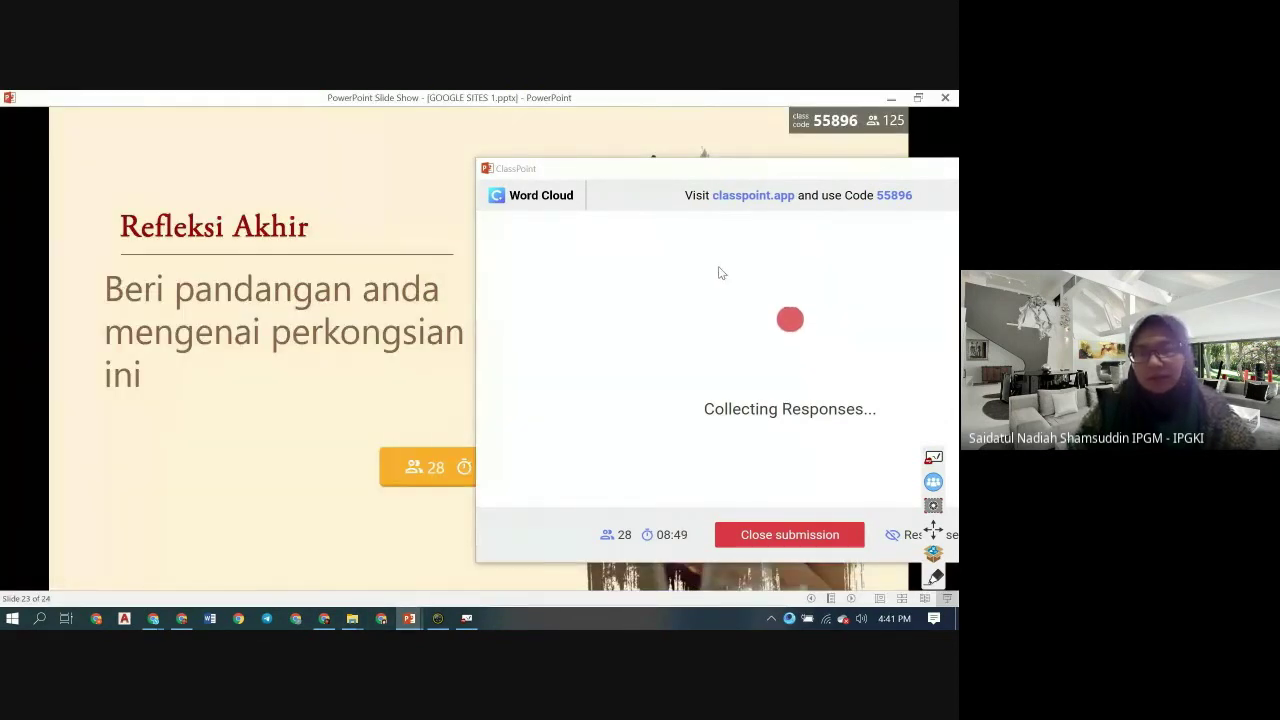
drag(728, 174, 499, 165)
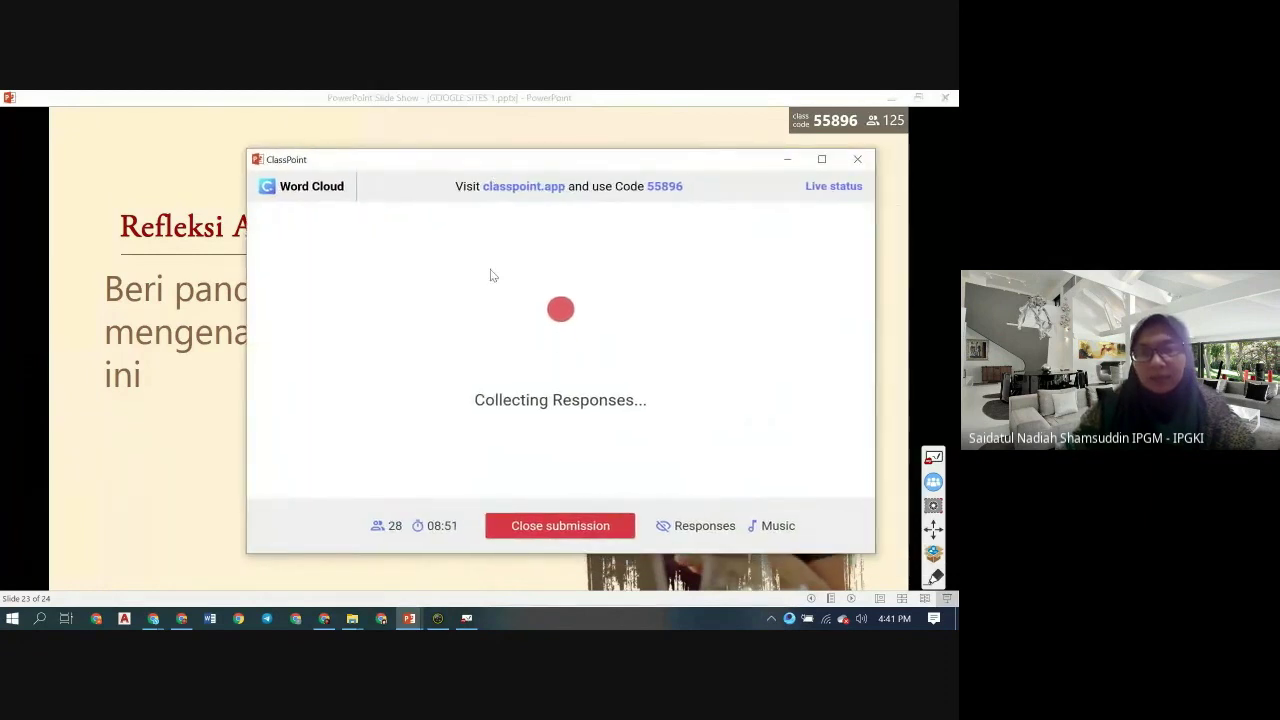
click(551, 527)
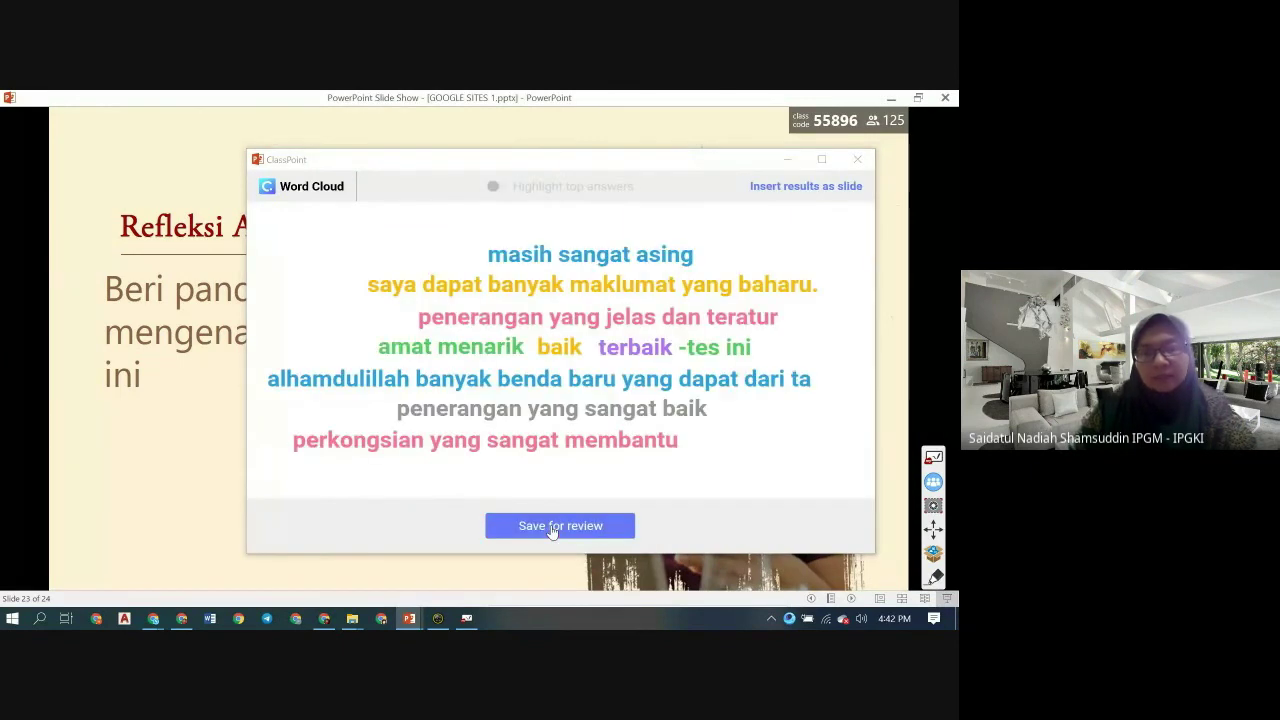
- Insert the Word Cloud results as a slide and save the responses for review
click(581, 530)
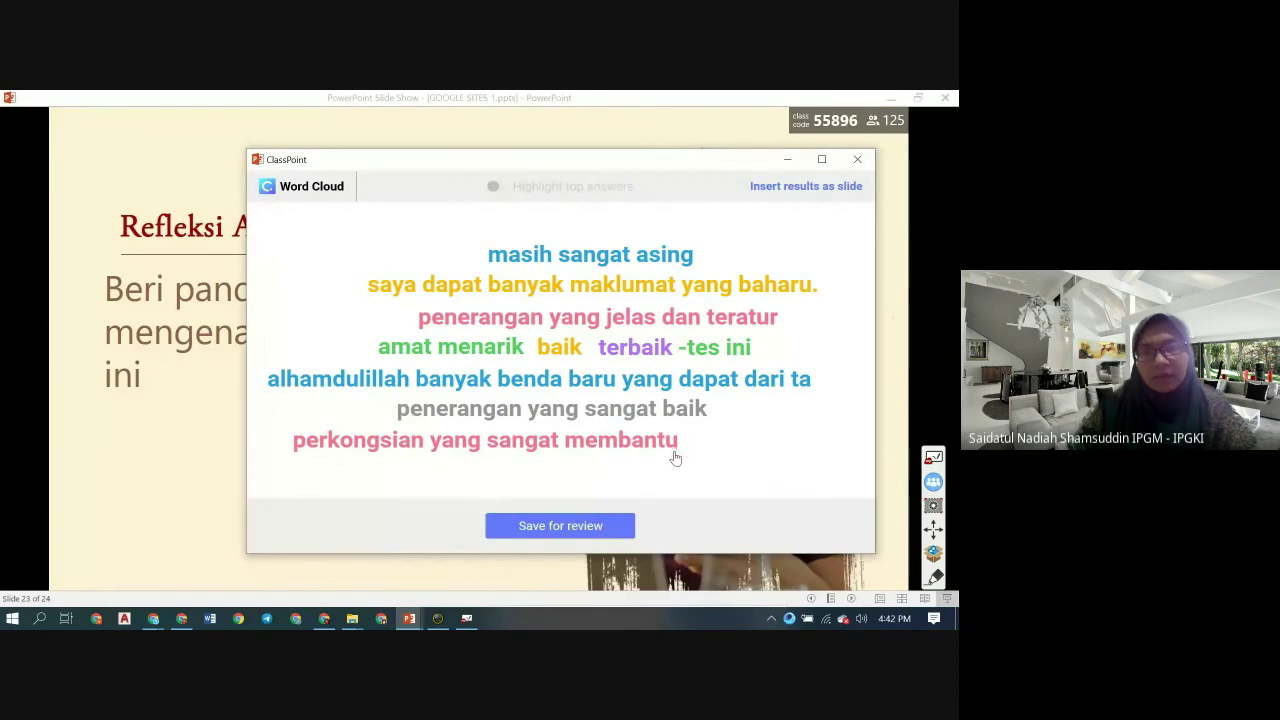
click(805, 187)
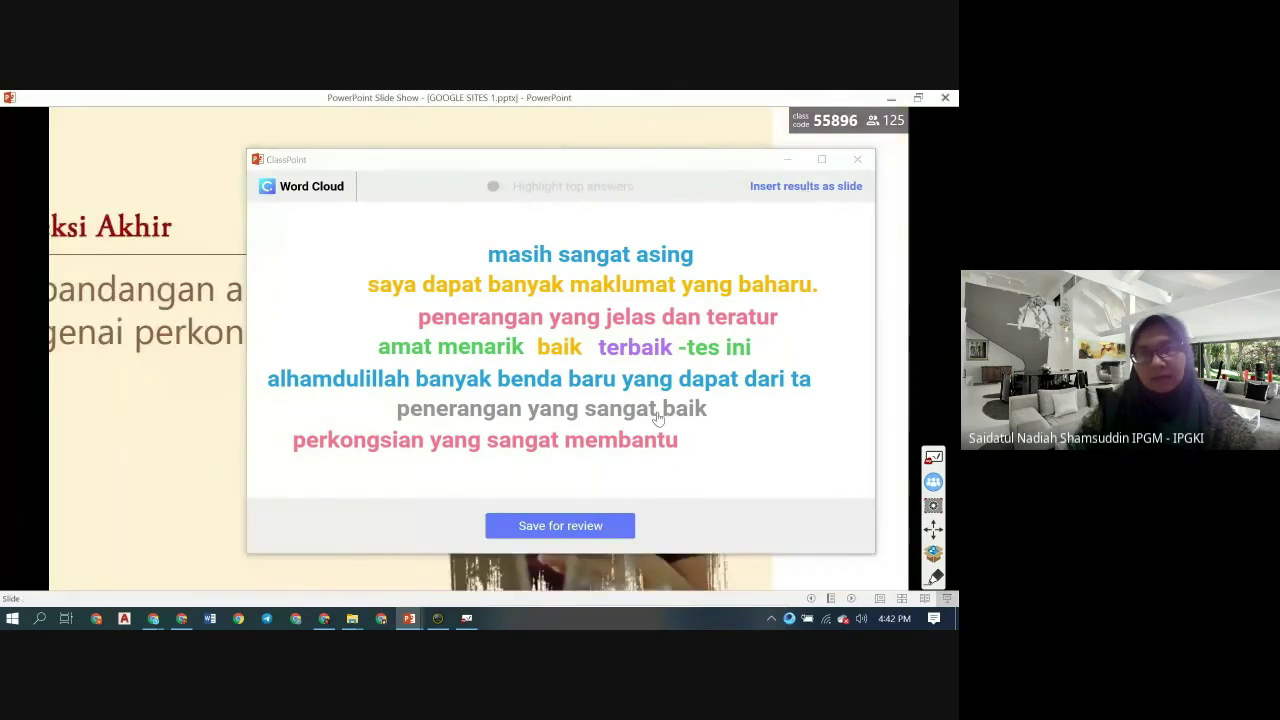
click(575, 526)
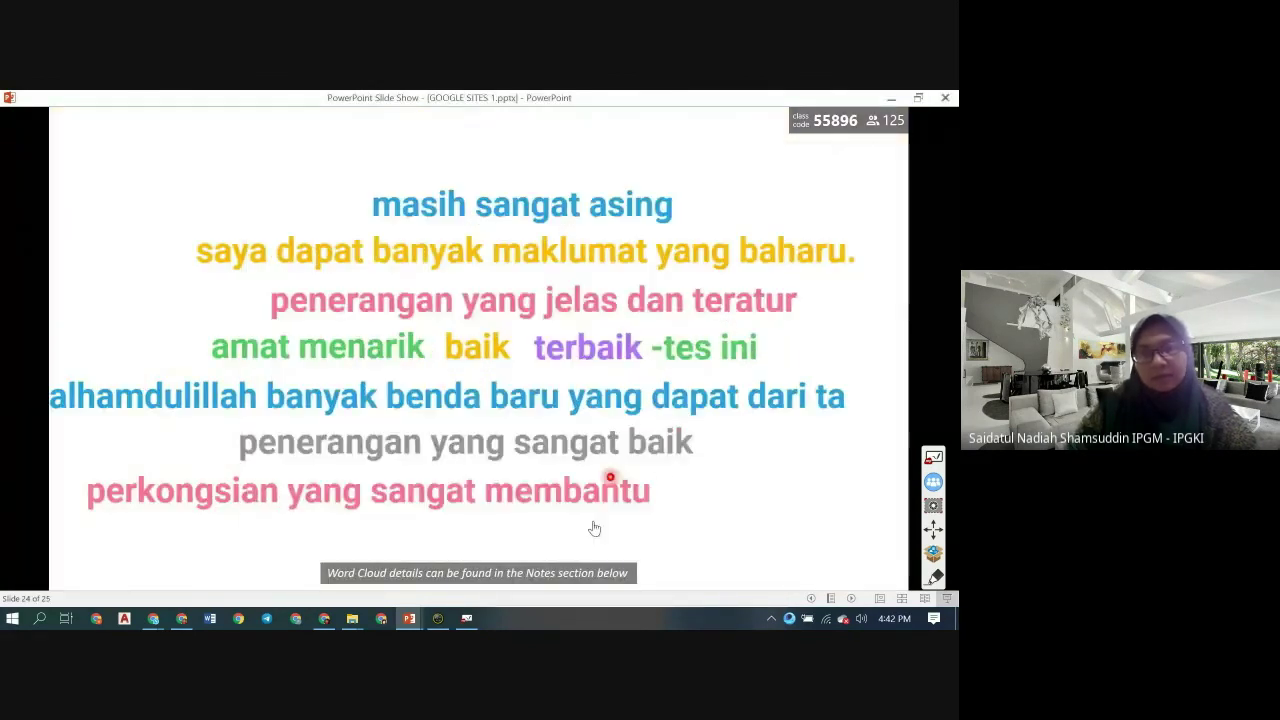